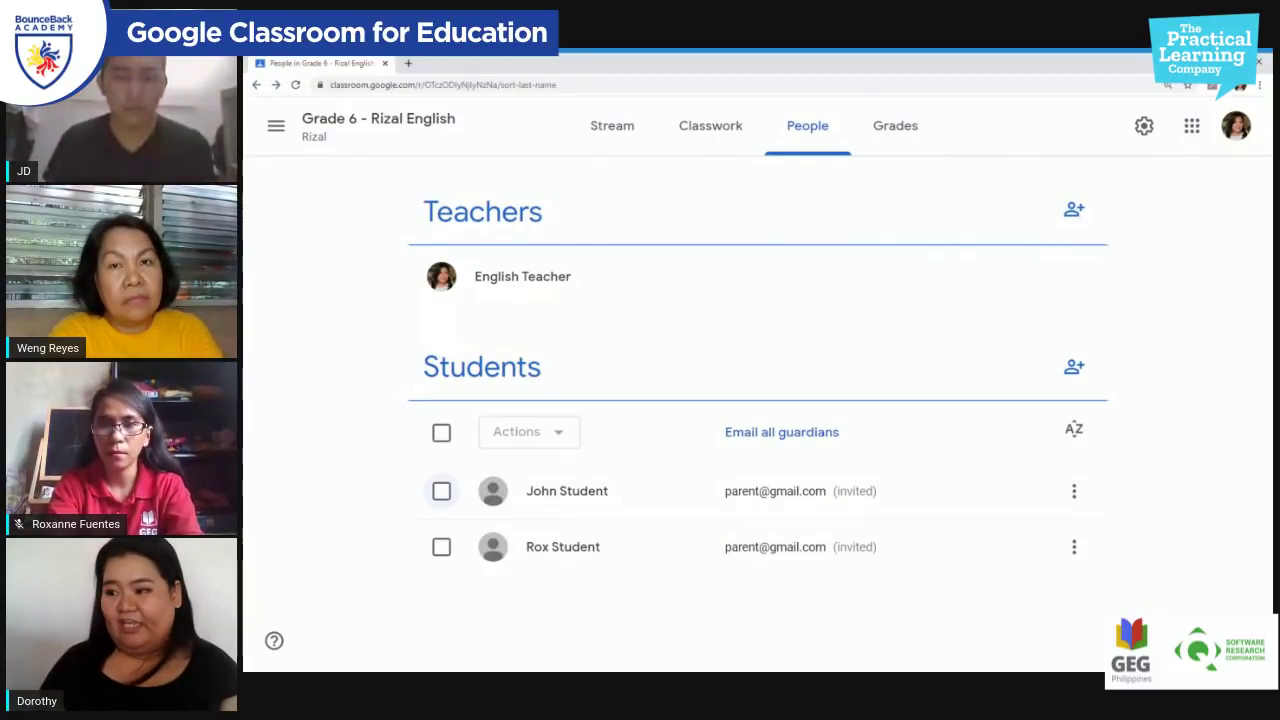
Step: Invite the math teacher's school e-mail account as a co-teacher of Grade 6 - Rizal English
{"action": "left_click", "coordinate": [1073, 211]}
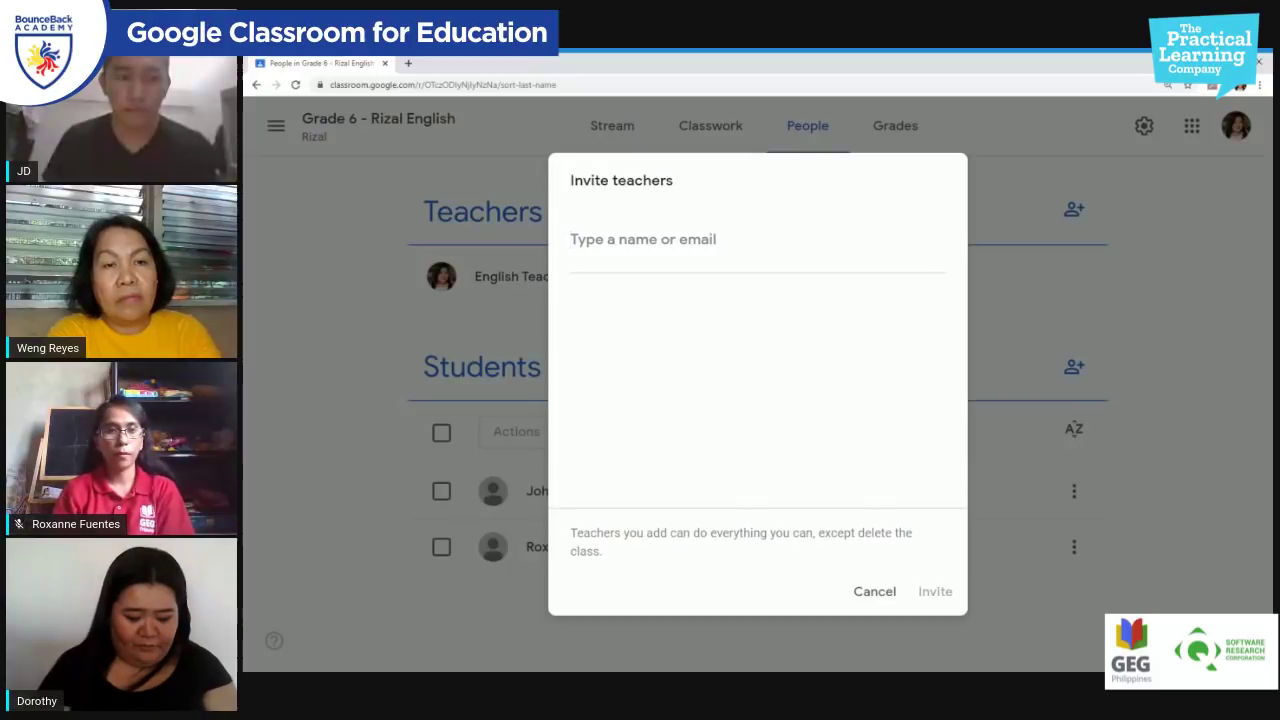
{"action": "type", "text": "M"}
{"action": "key", "text": "BackSpace"}
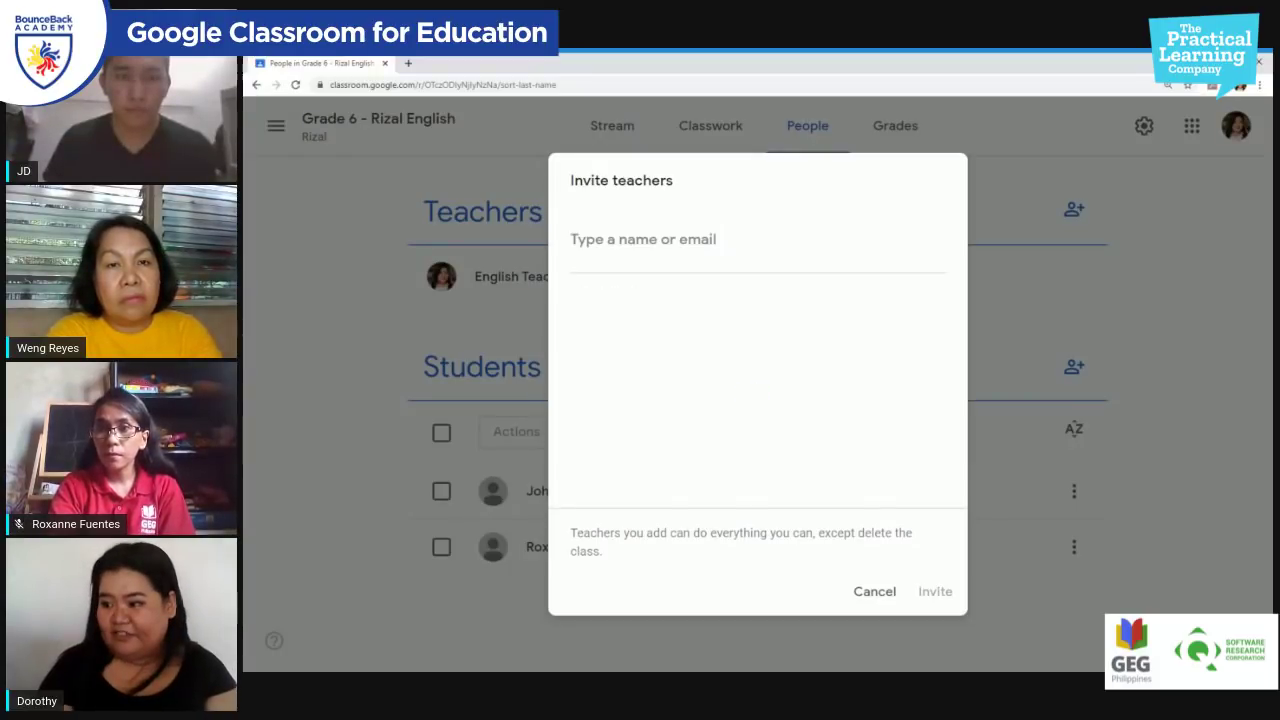
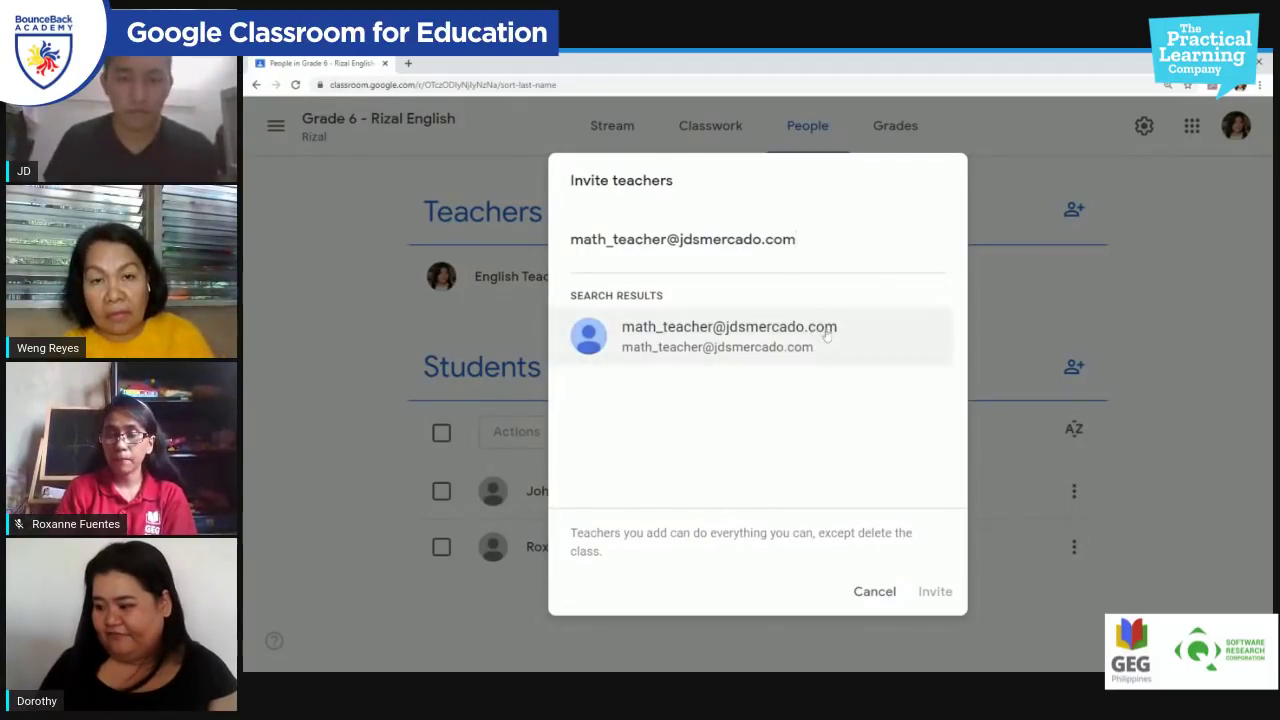
{"action": "left_click", "coordinate": [810, 345]}
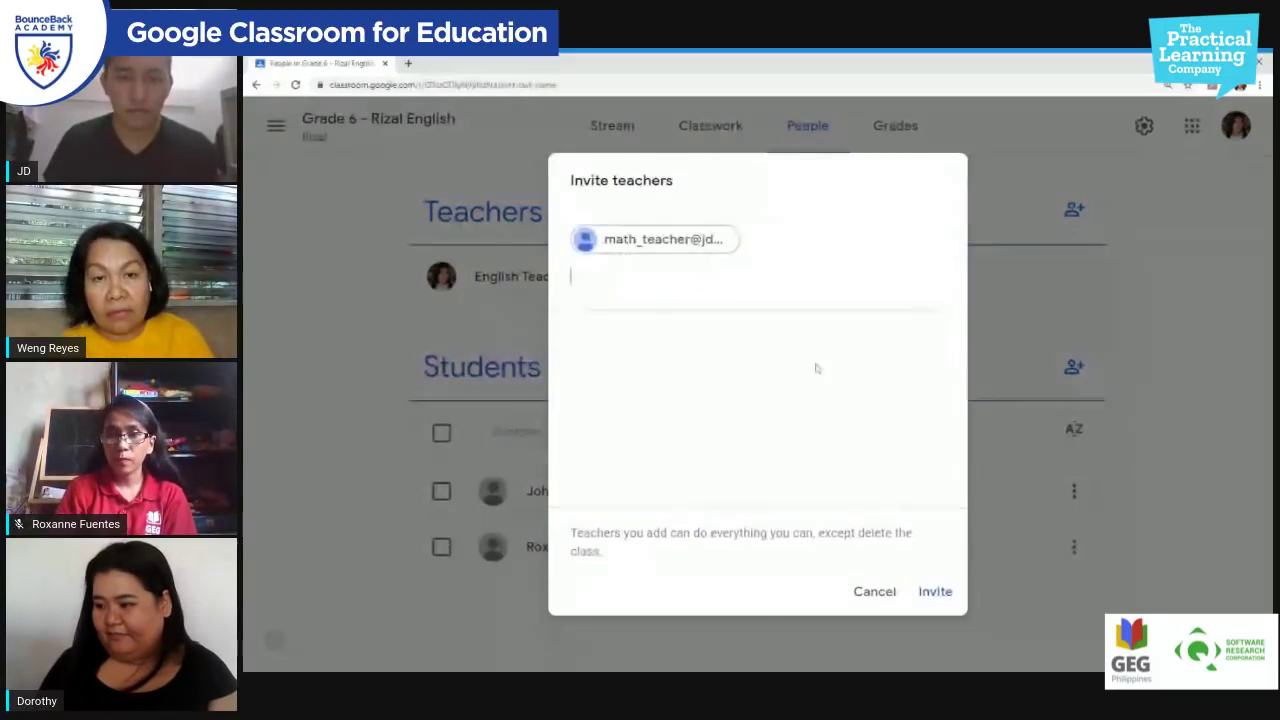
{"action": "left_click", "coordinate": [930, 592]}
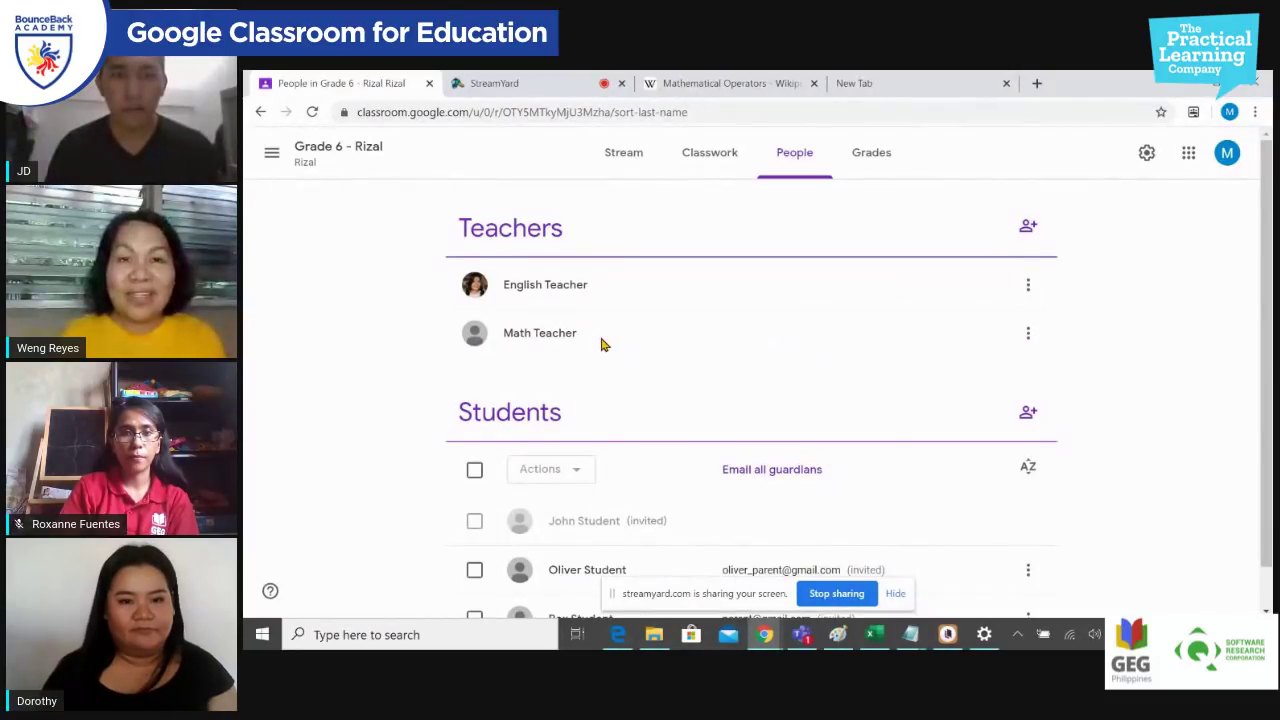
Step: Check the Math Teacher entry in the Teachers list, then open Gmail in a new tab
{"action": "left_click", "coordinate": [1032, 342]}
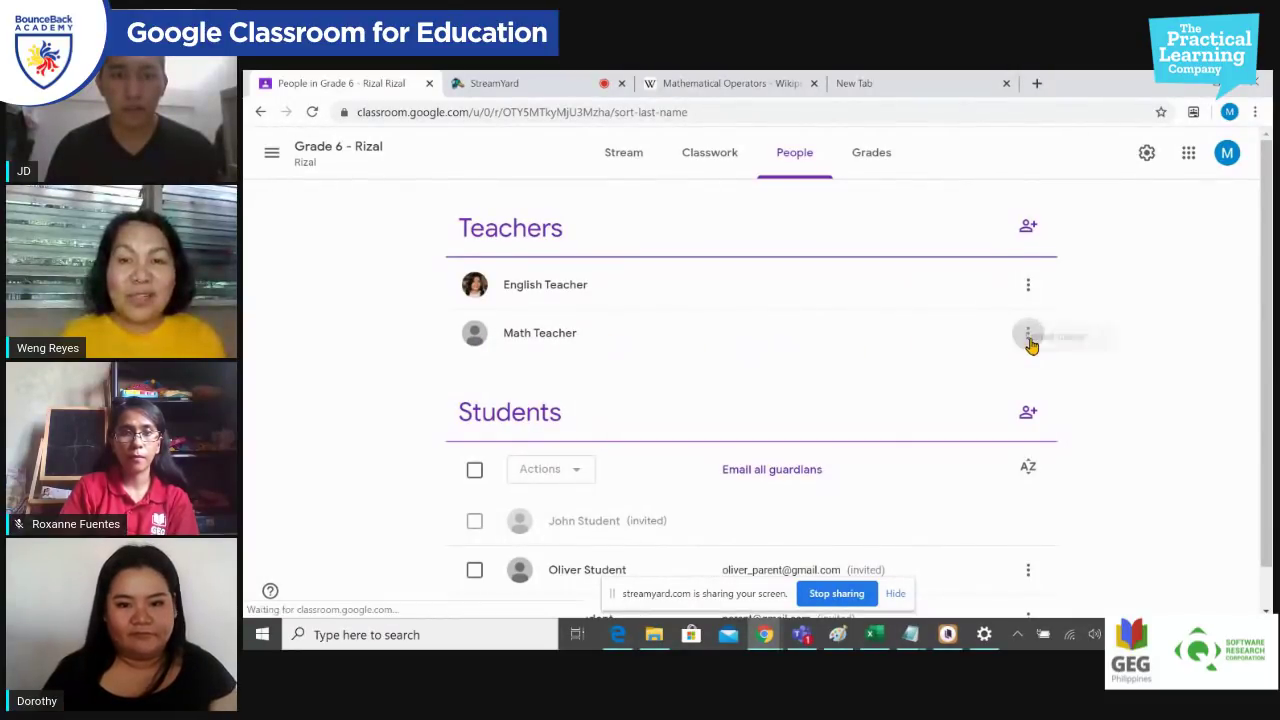
{"action": "left_click", "coordinate": [838, 352]}
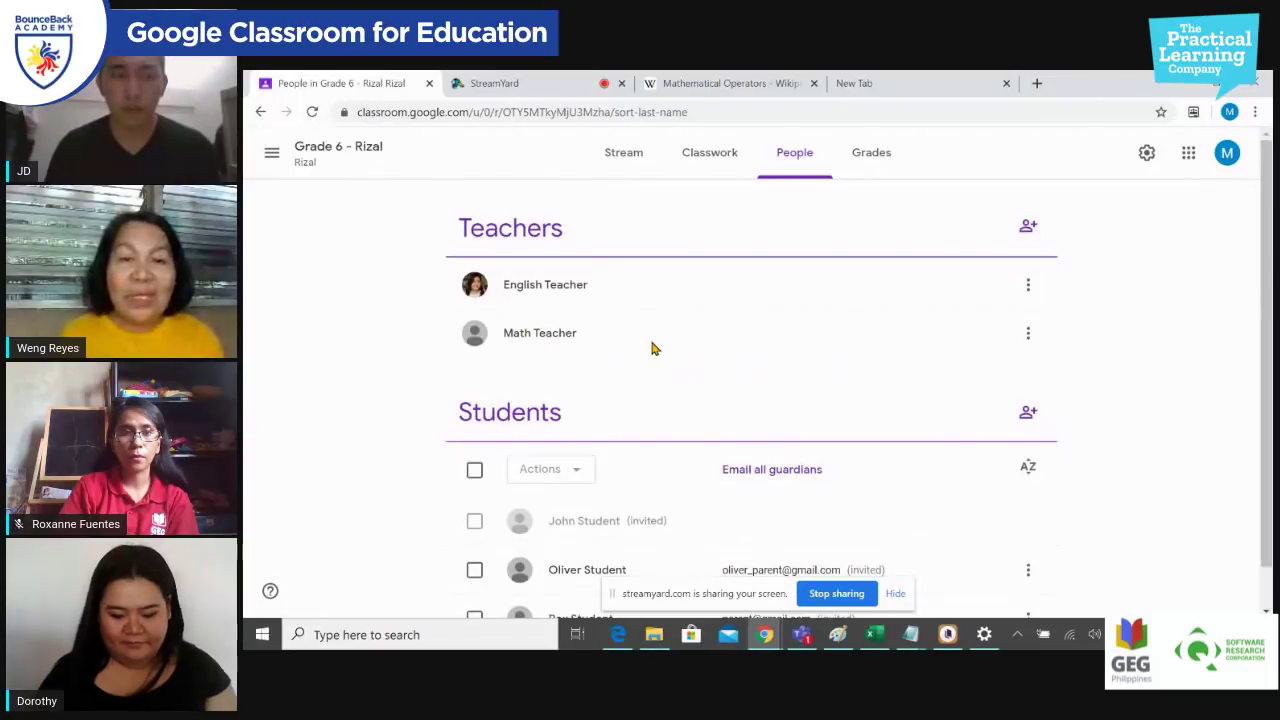
{"action": "scroll", "coordinate": [652, 345], "scroll_direction": "down", "scroll_amount": 1}
{"action": "scroll", "coordinate": [655, 340], "scroll_direction": "down", "scroll_amount": 1}
{"action": "scroll", "coordinate": [665, 325], "scroll_direction": "up", "scroll_amount": 2}
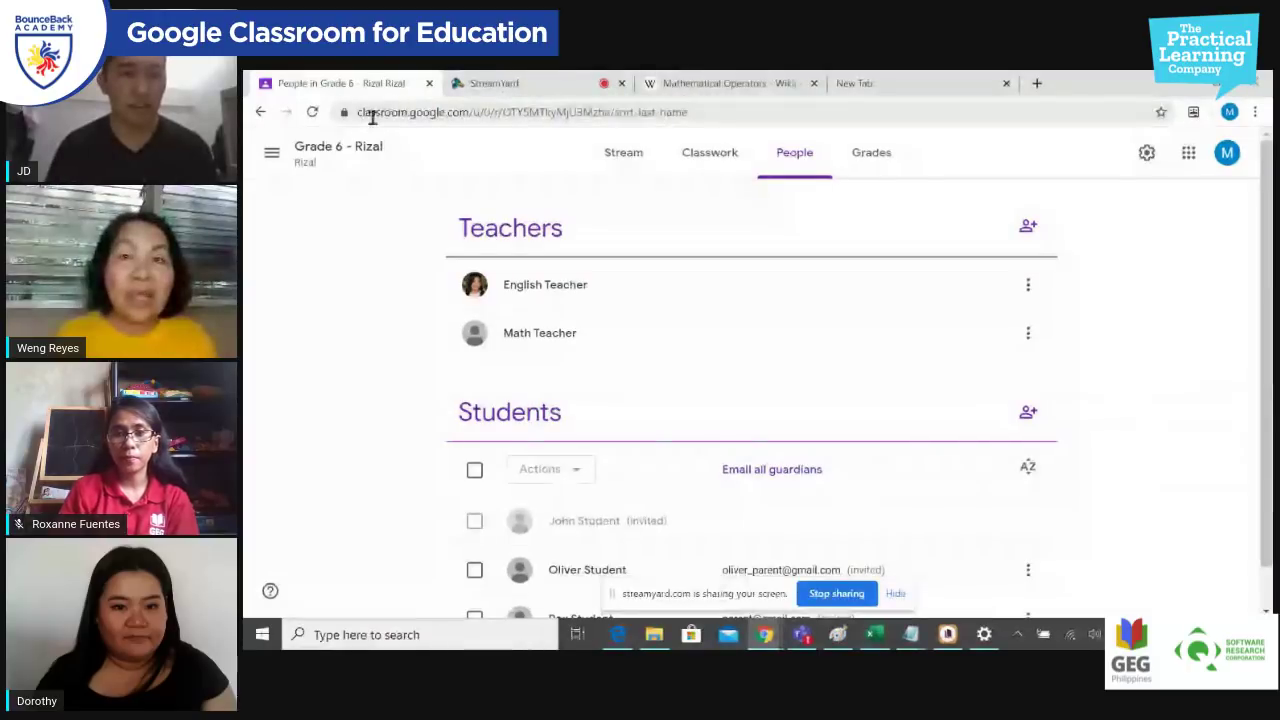
{"action": "left_click", "coordinate": [1188, 153]}
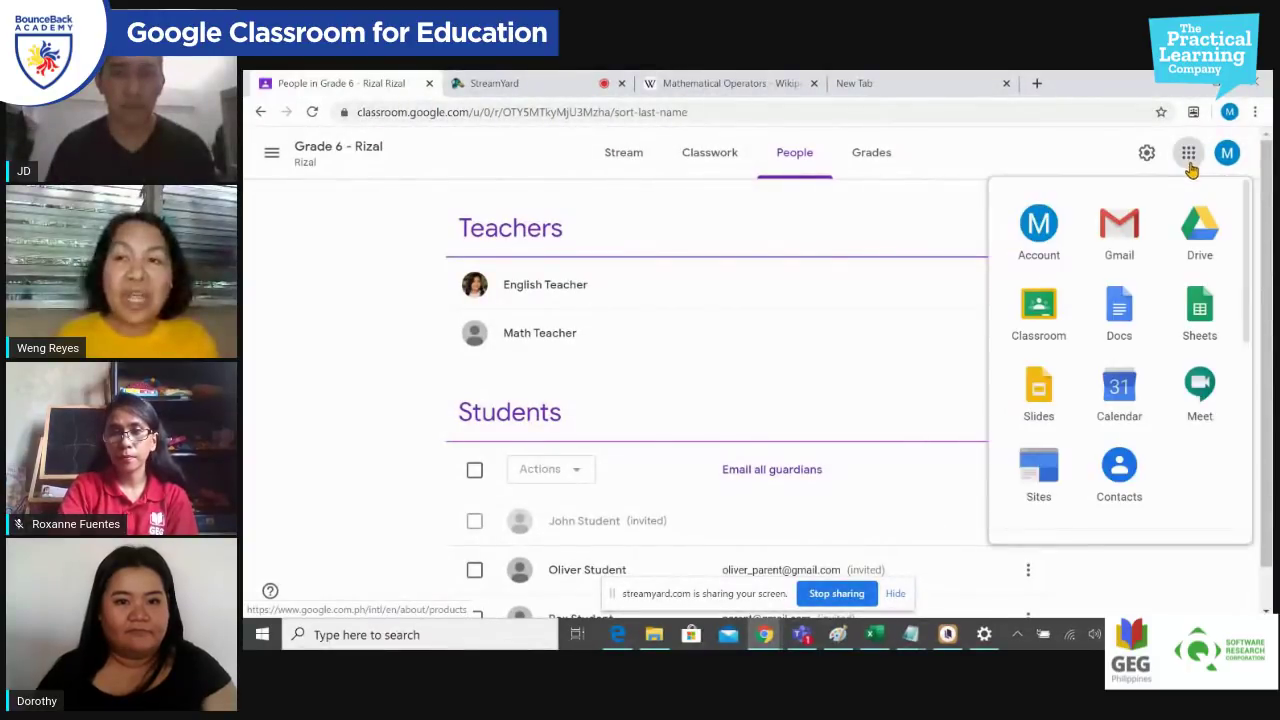
{"action": "left_click", "coordinate": [1123, 222]}
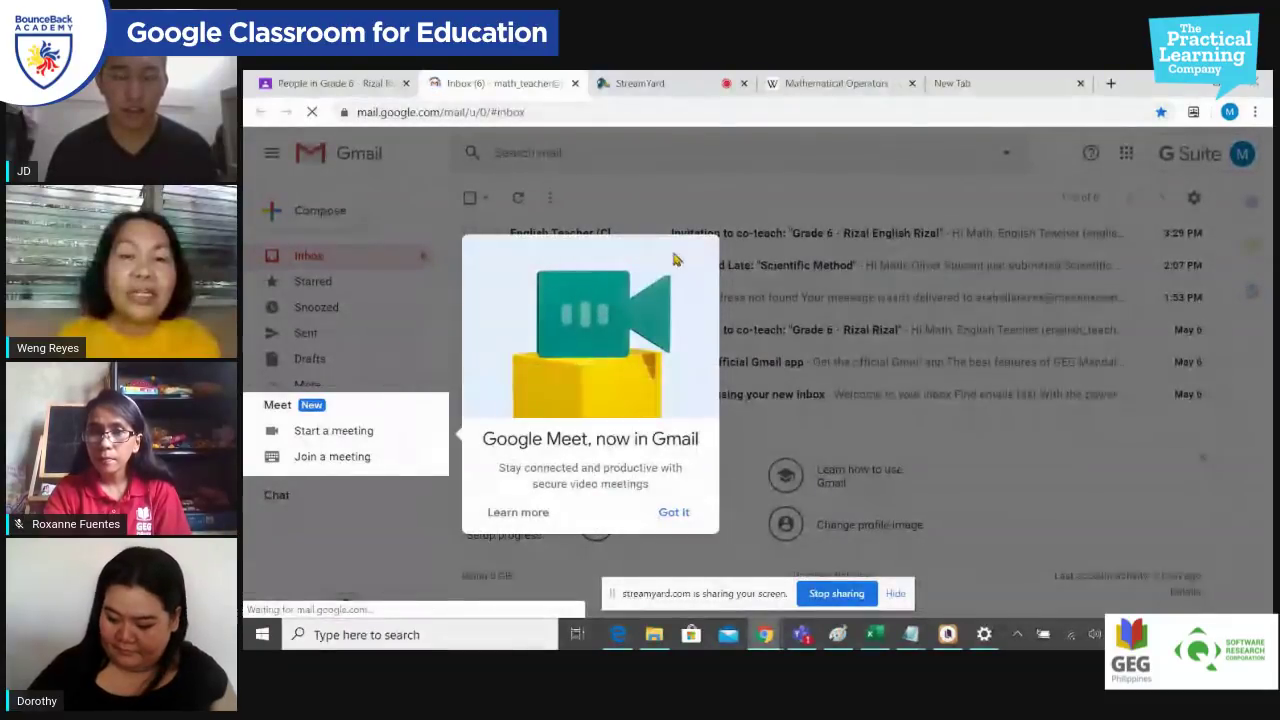
Step: Dismiss the Meet notice, open the 'Invitation to co-teach' email and join Grade 6 - Rizal English
{"action": "left_click", "coordinate": [672, 512]}
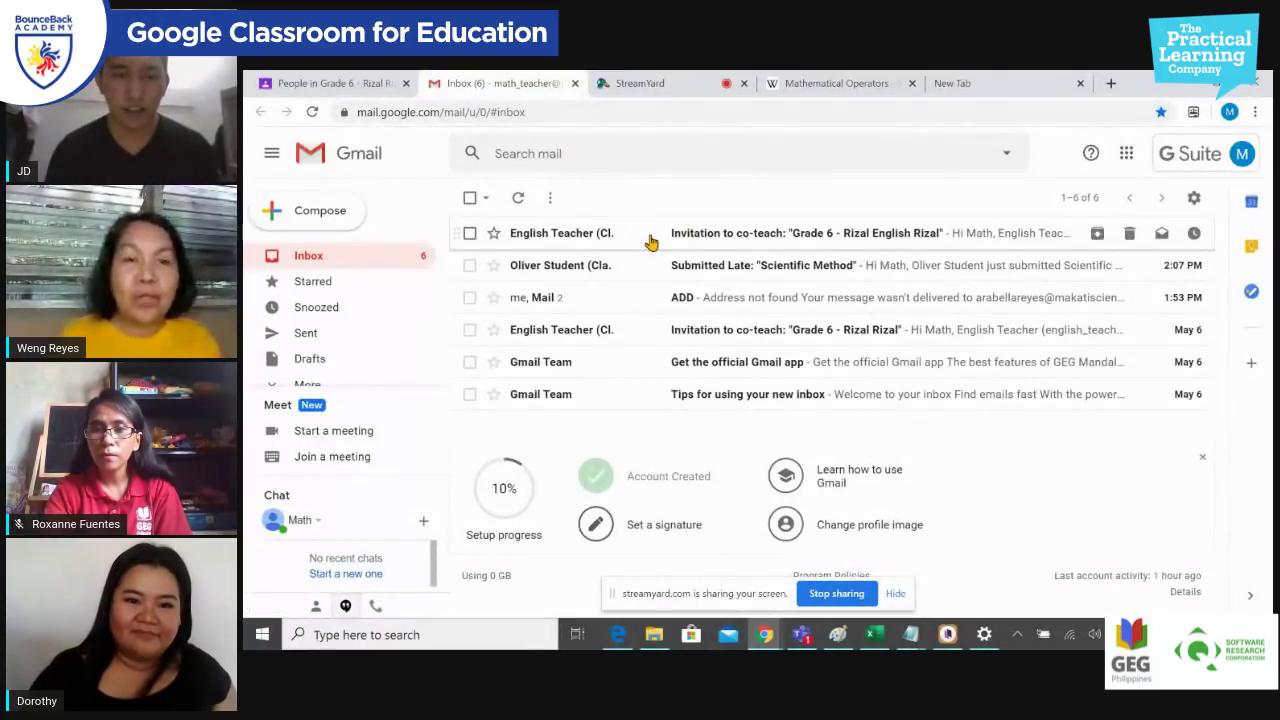
{"action": "left_click", "coordinate": [650, 240]}
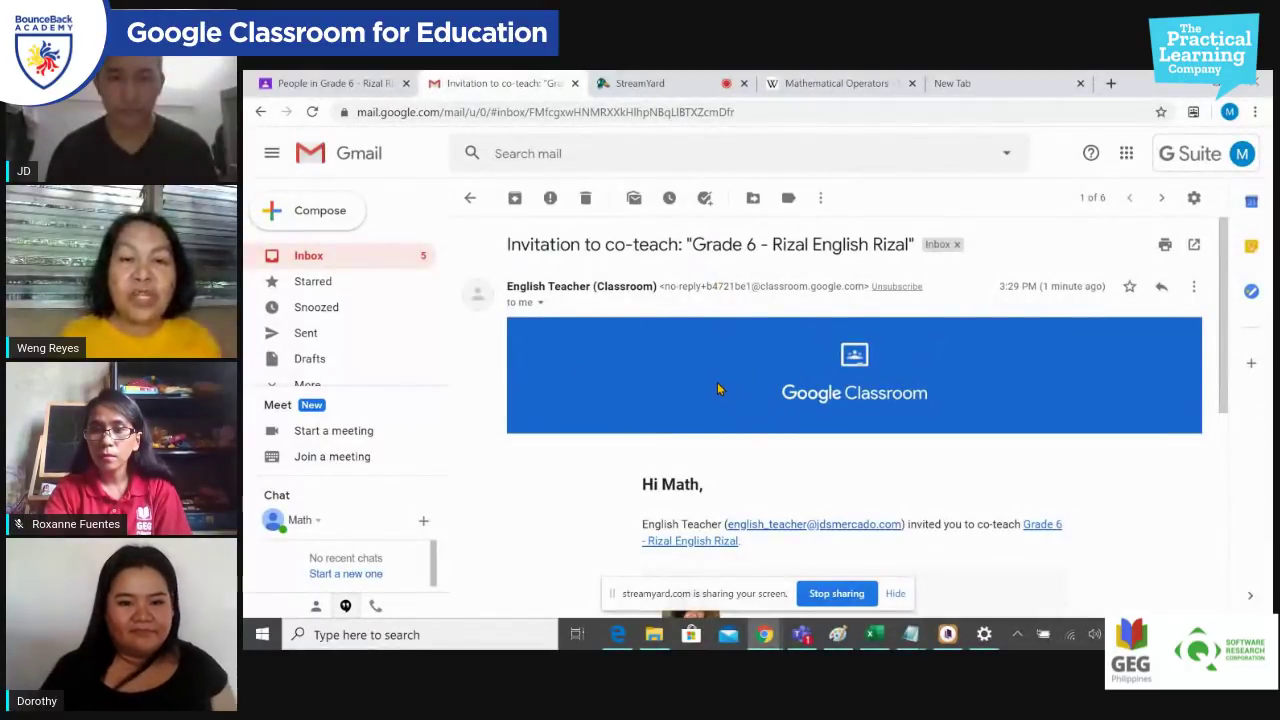
{"action": "scroll", "coordinate": [717, 378], "scroll_direction": "down", "scroll_amount": 1}
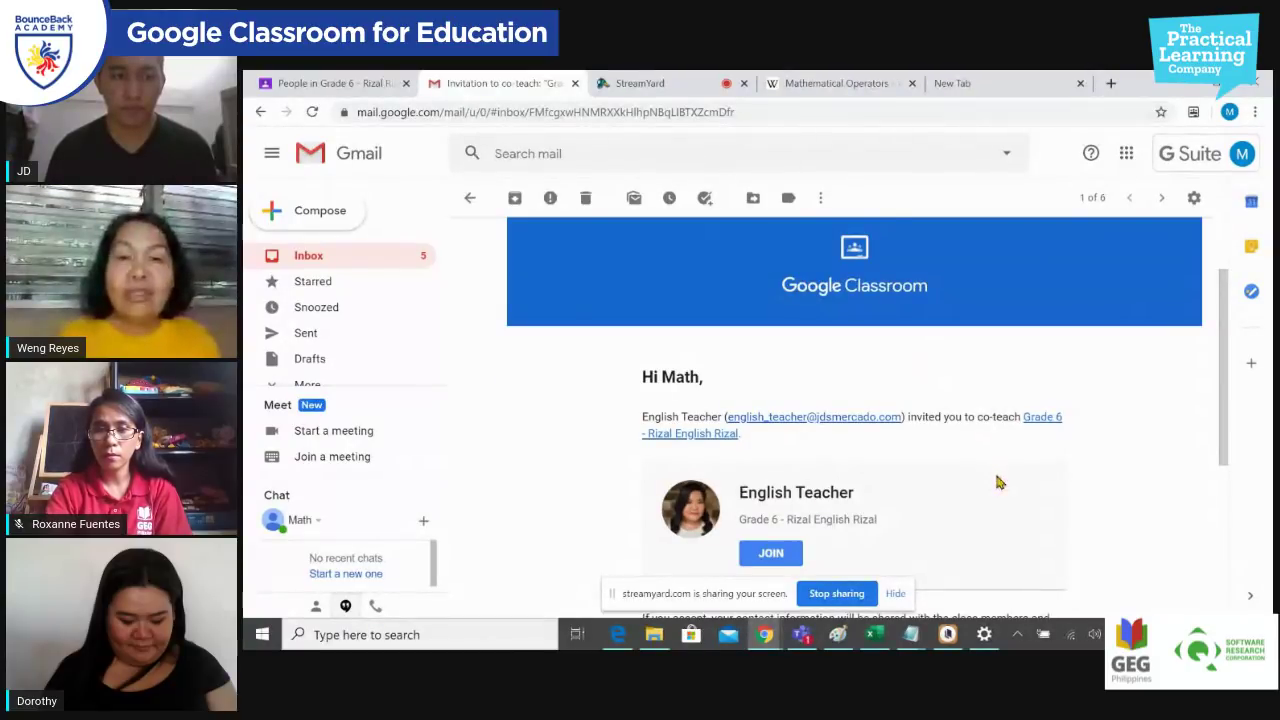
{"action": "scroll", "coordinate": [997, 483], "scroll_direction": "down", "scroll_amount": 1}
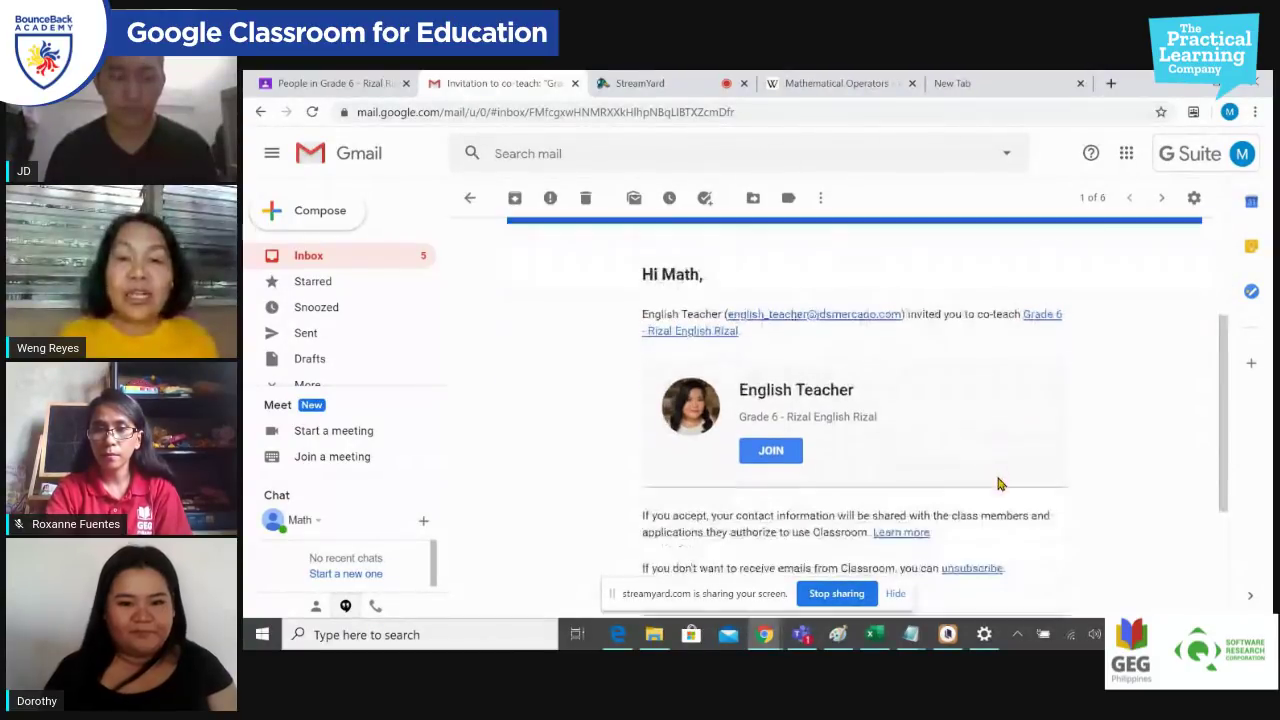
{"action": "left_click", "coordinate": [769, 457]}
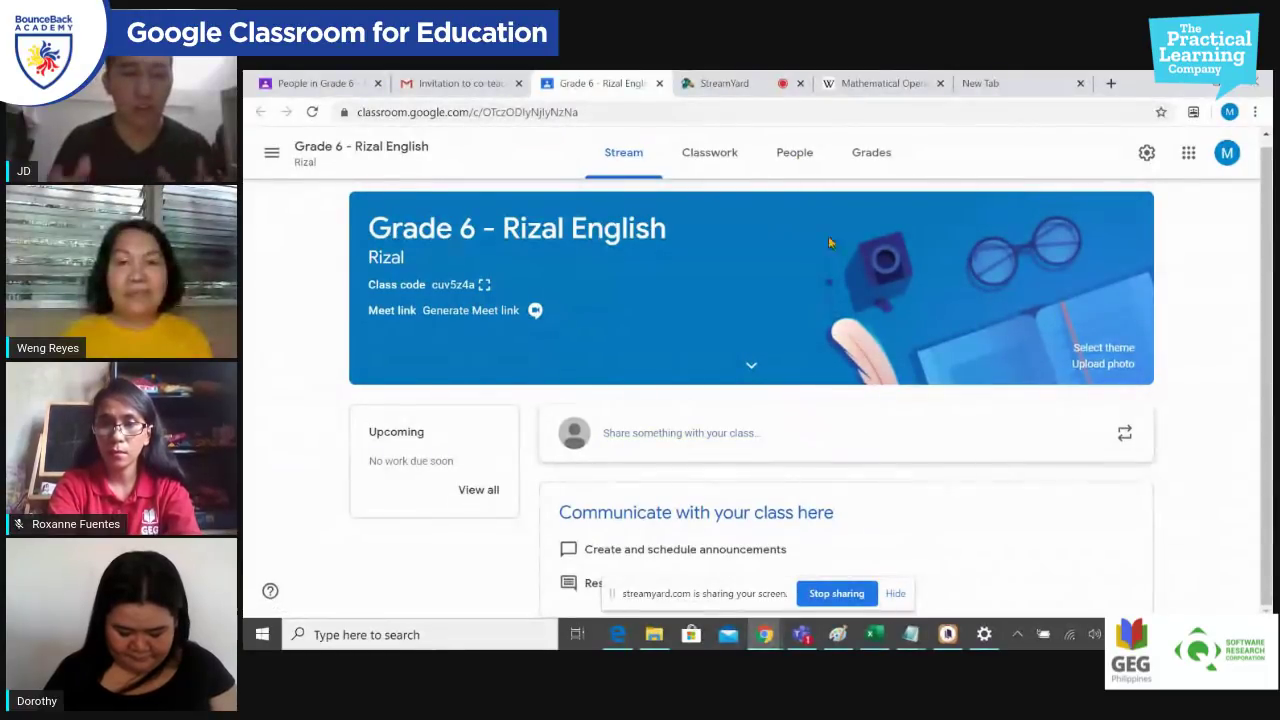
Step: Cycle through the People, Classwork and Stream pages, ending on People listing both teachers
{"action": "left_click", "coordinate": [790, 160]}
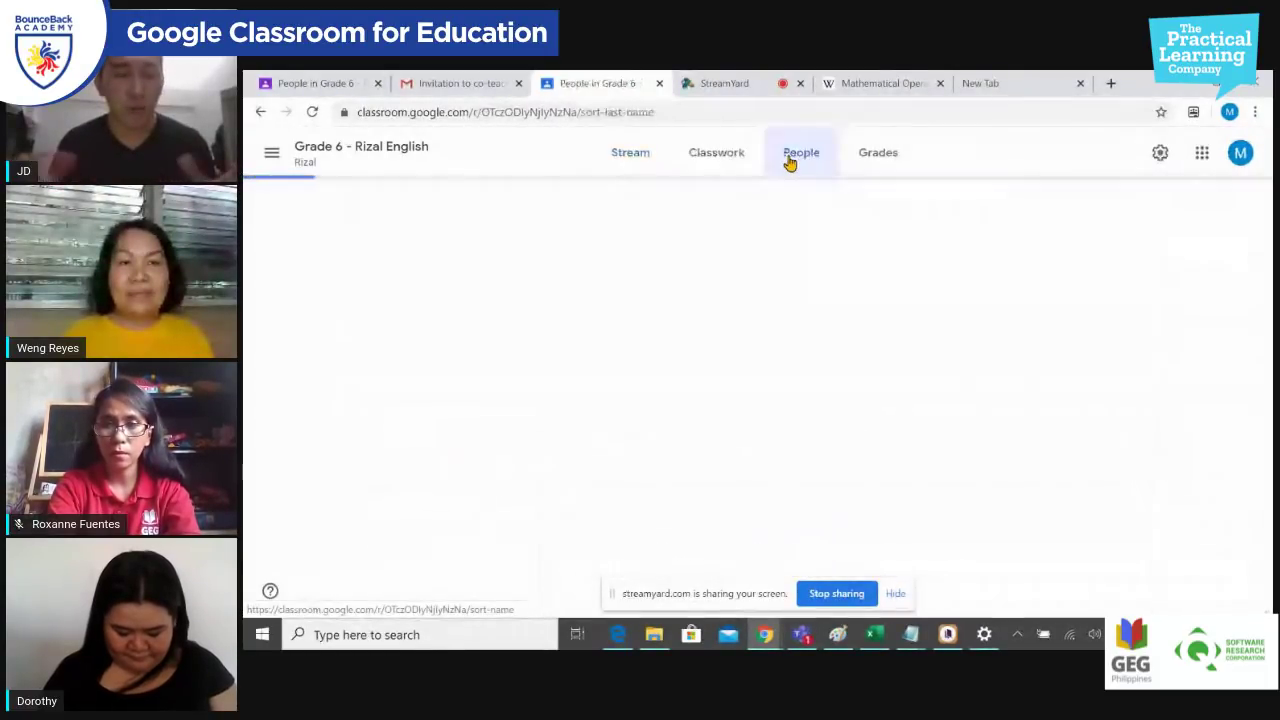
{"action": "left_click", "coordinate": [706, 158]}
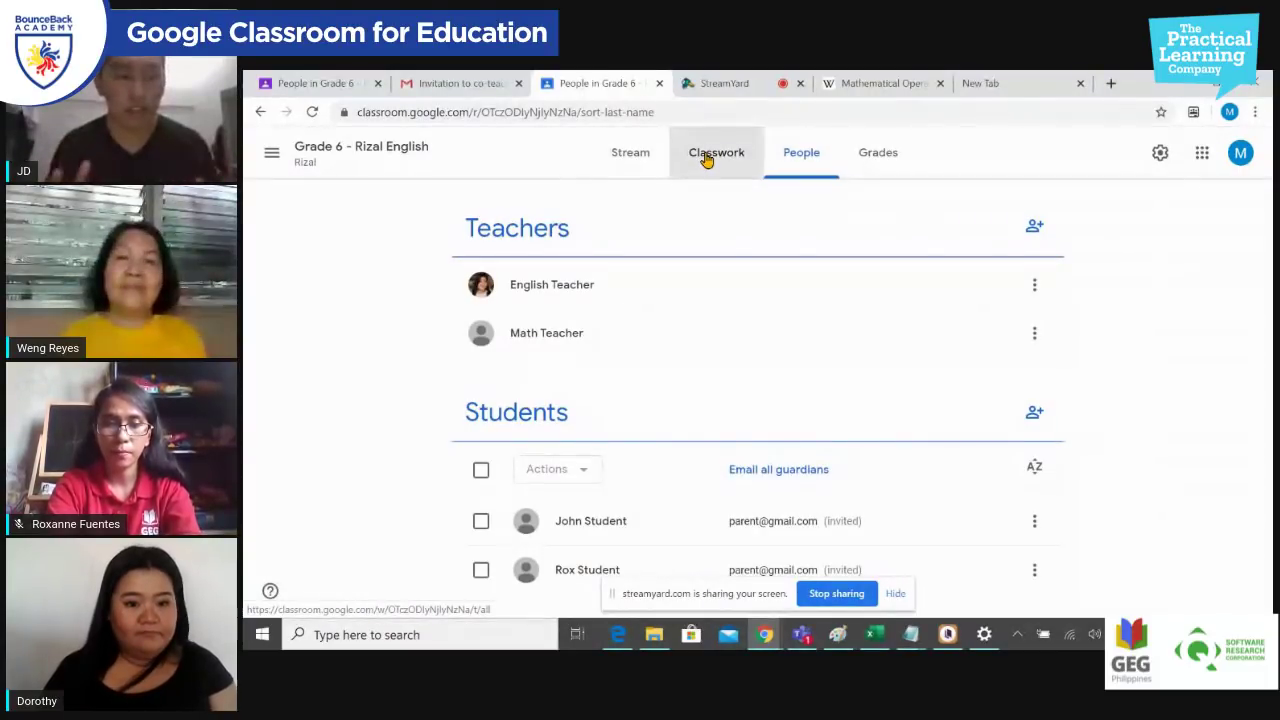
{"action": "left_click", "coordinate": [625, 160]}
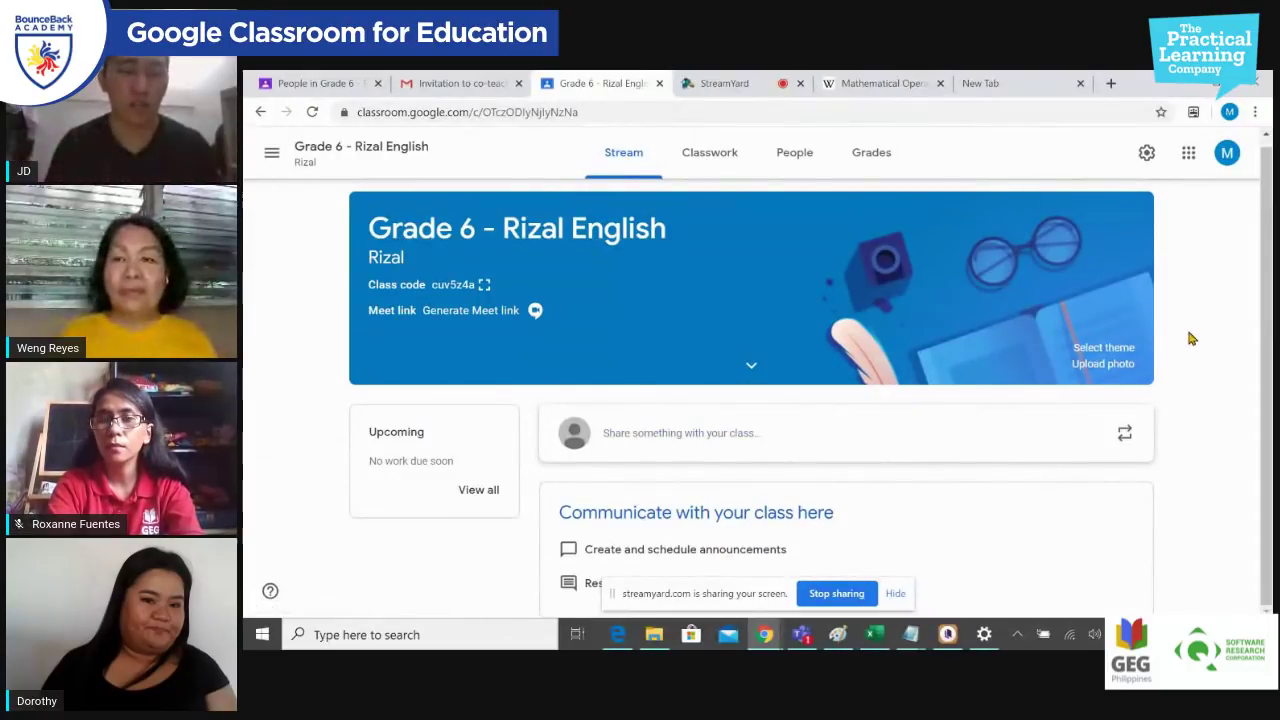
{"action": "left_click", "coordinate": [781, 158]}
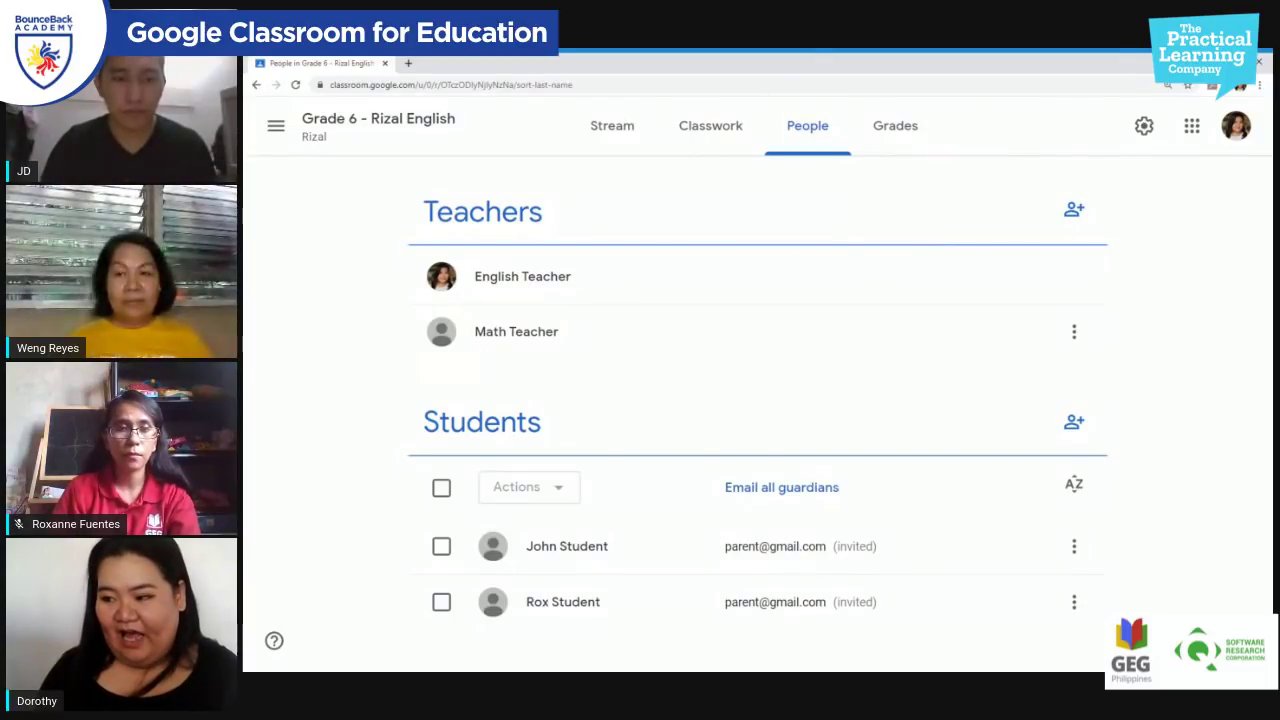
{"action": "left_click_drag", "start_coordinate": [474, 331], "coordinate": [590, 351]}
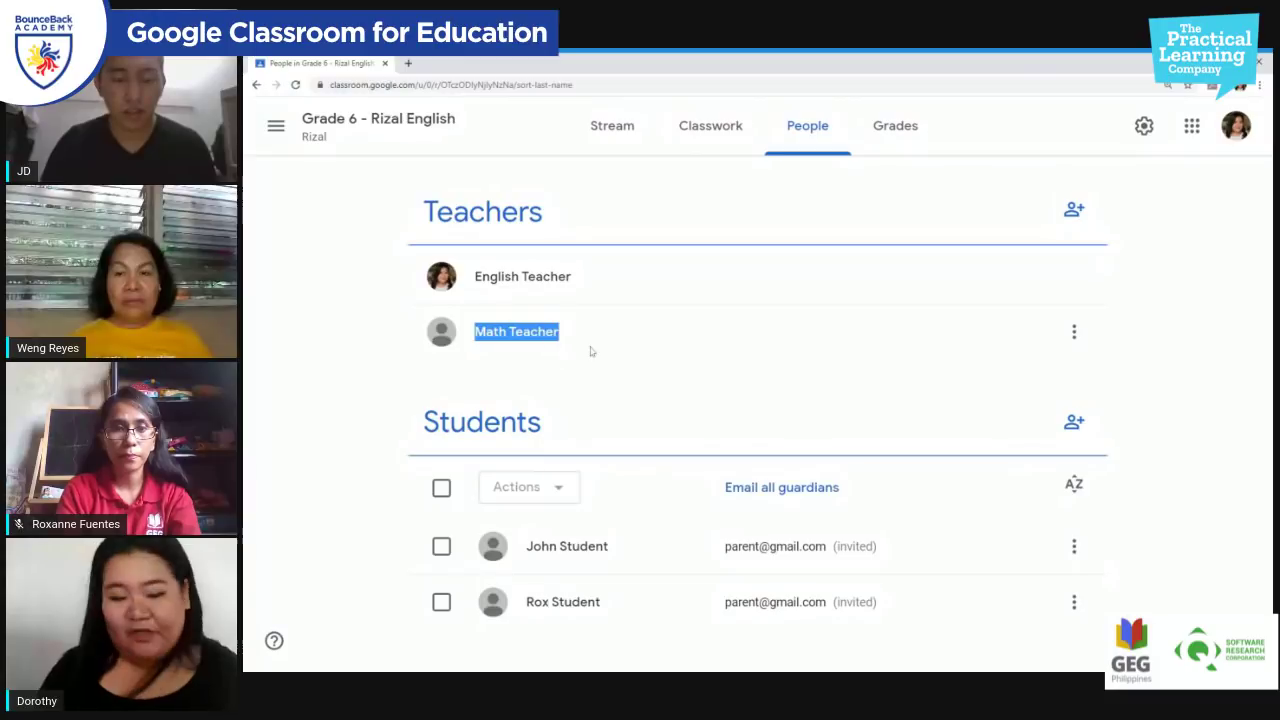
{"action": "left_click", "coordinate": [688, 383]}
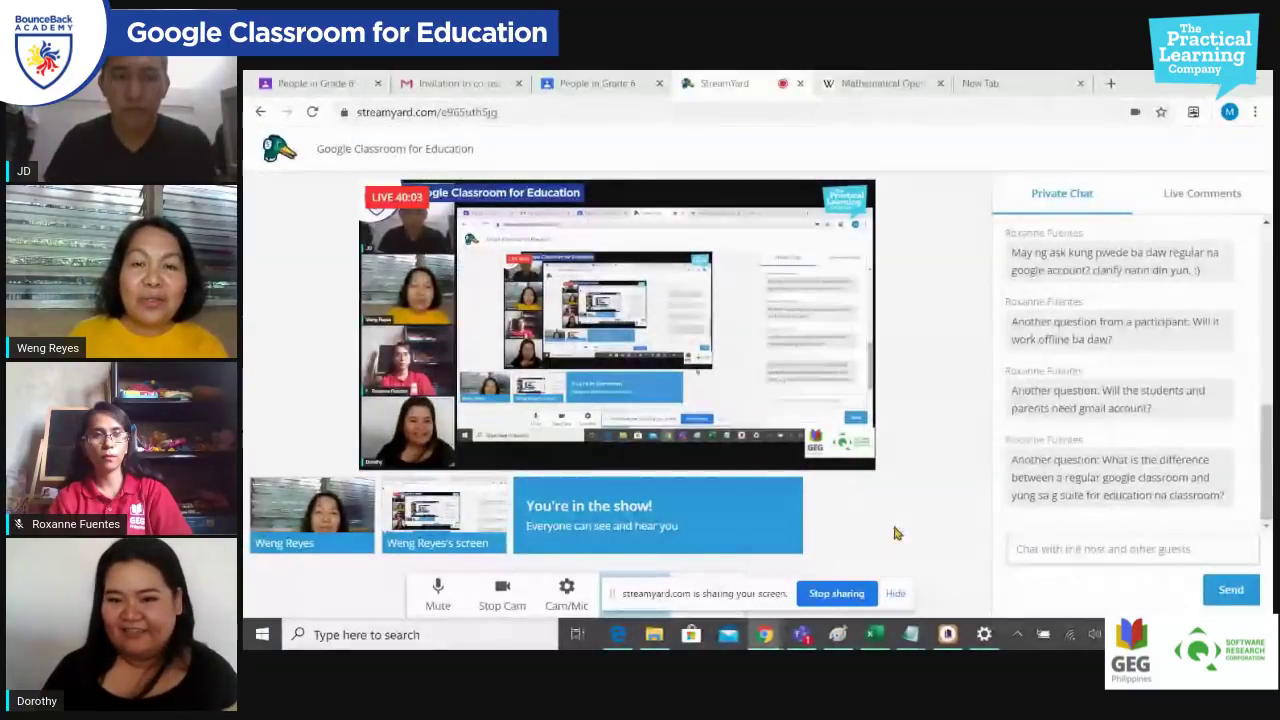
Step: Switch back to the 'People in Grade 6 - Rizal' browser tab
{"action": "left_click", "coordinate": [315, 85]}
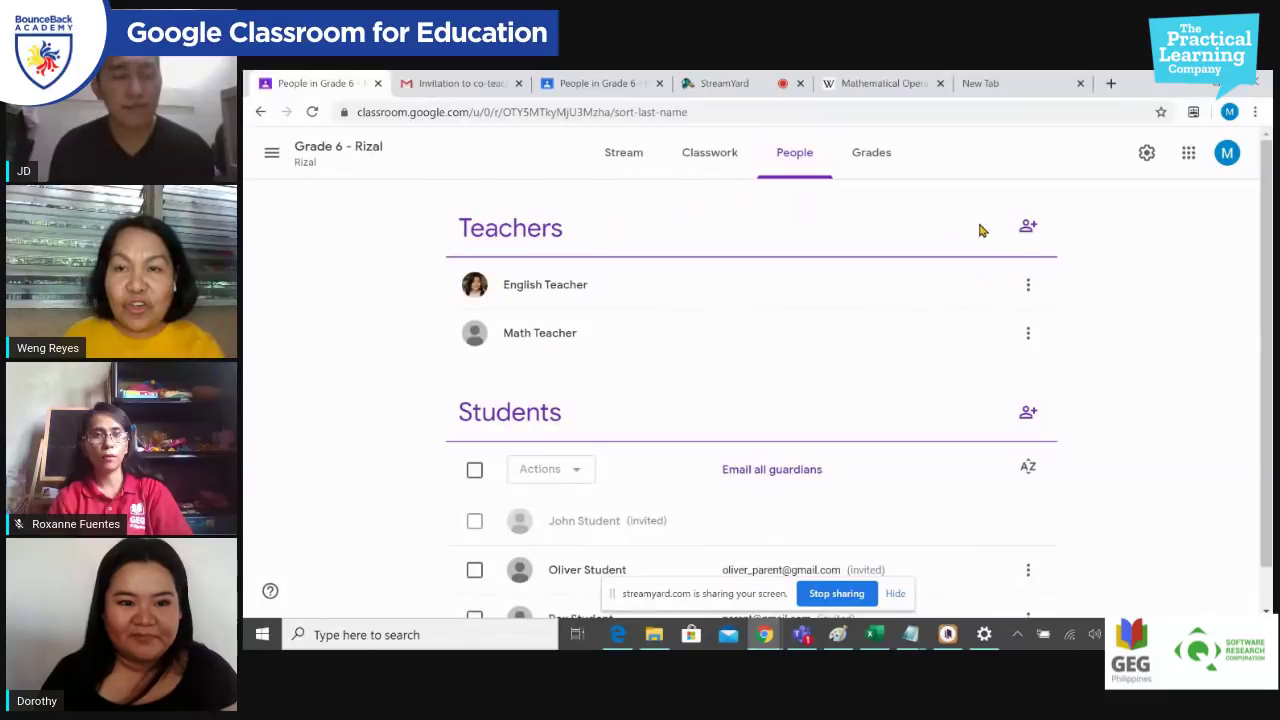
Step: Invite the supervisor's school e-mail address as a co-teacher of the class
{"action": "left_click", "coordinate": [1028, 226]}
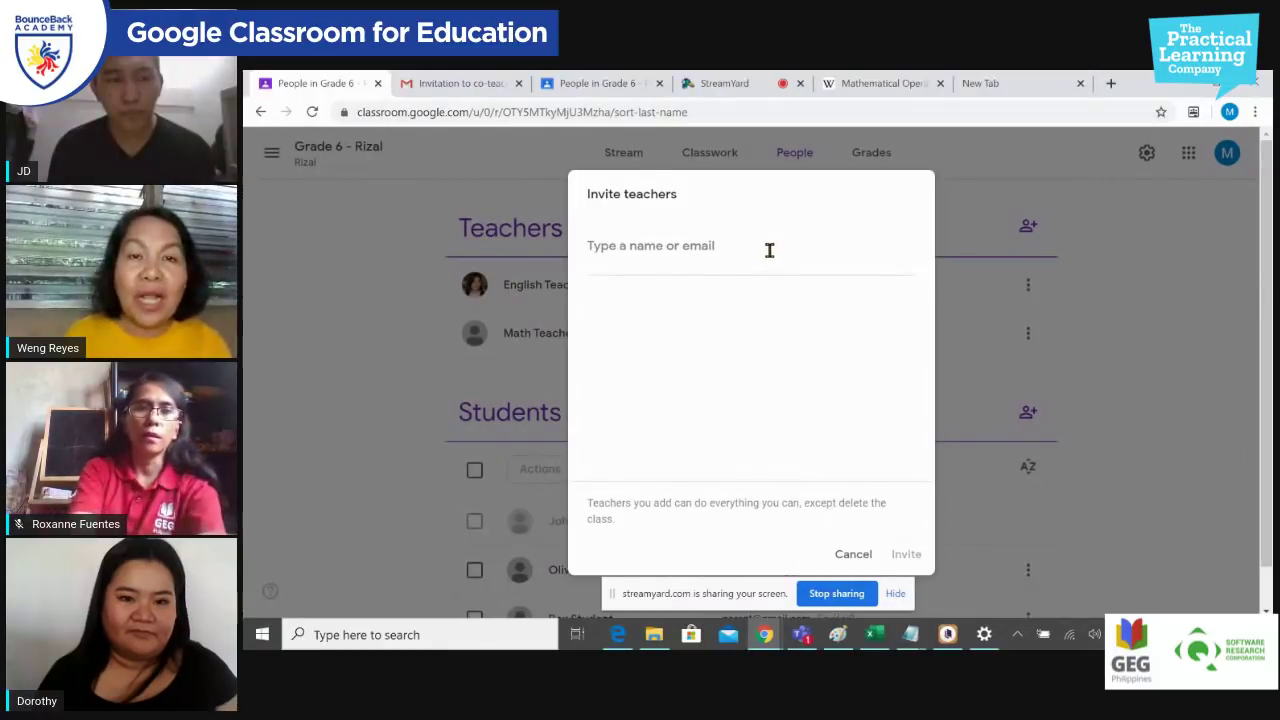
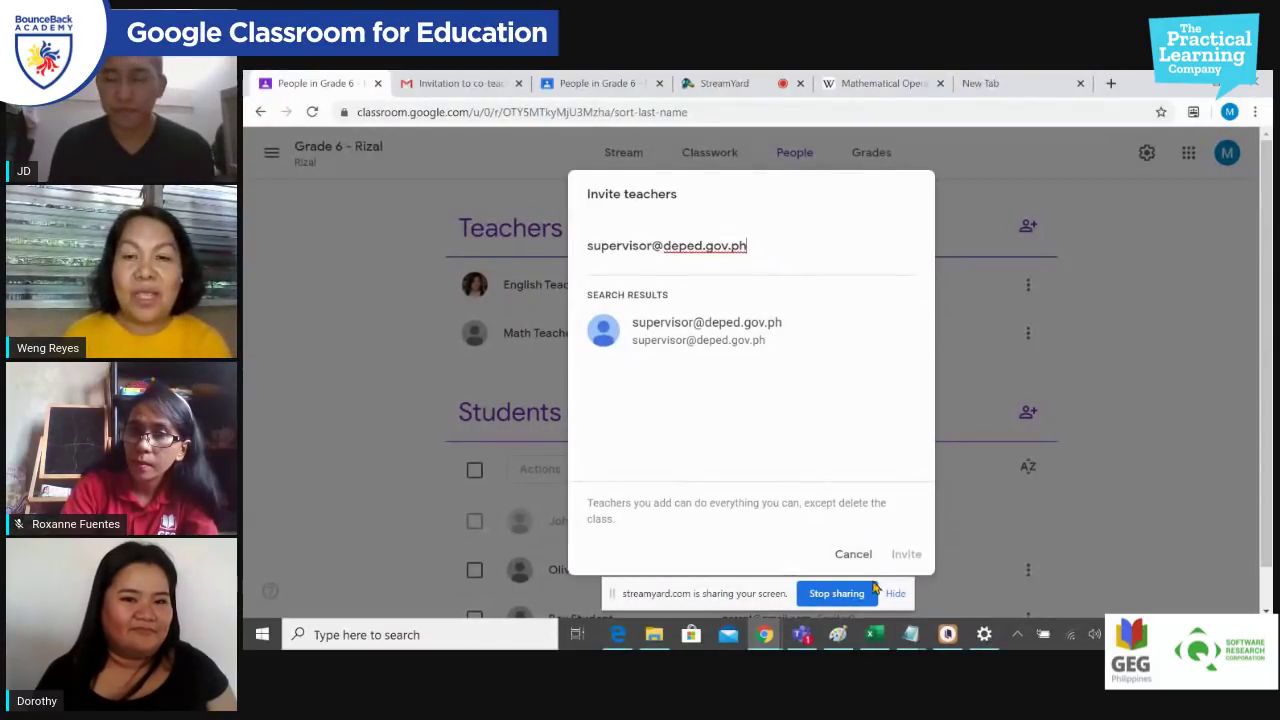
{"action": "left_click", "coordinate": [746, 332]}
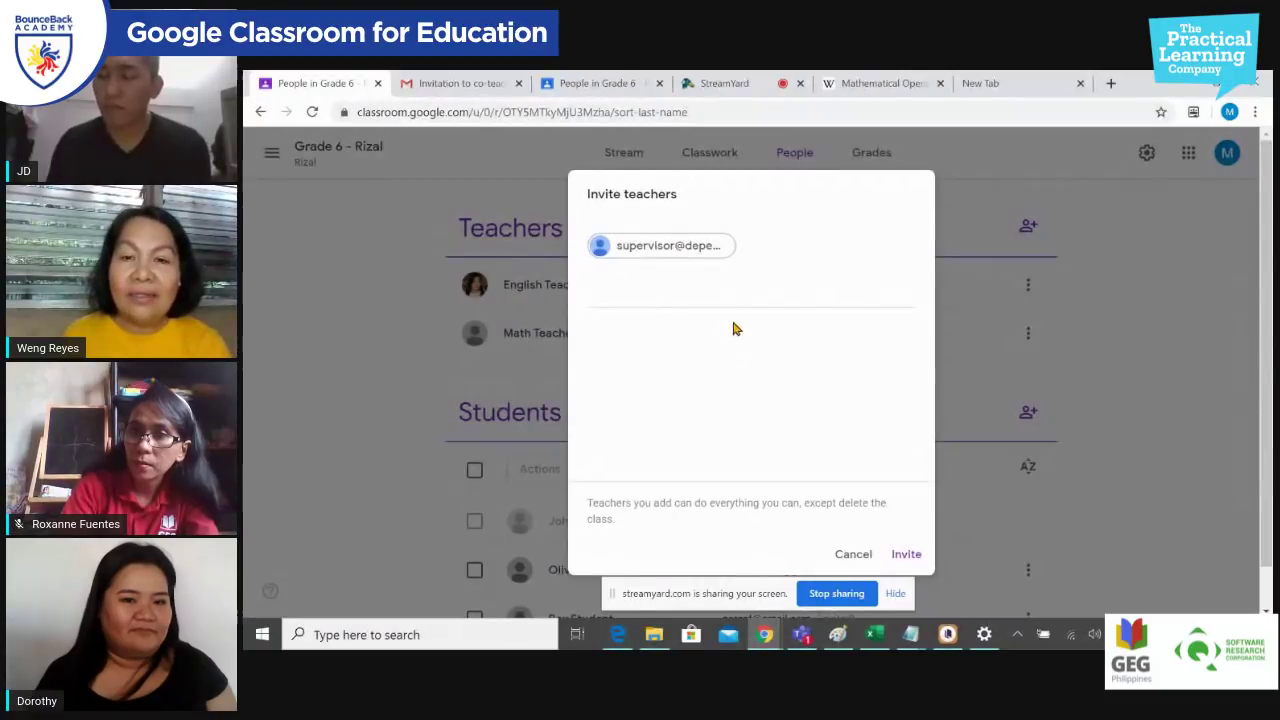
{"action": "left_click", "coordinate": [908, 556]}
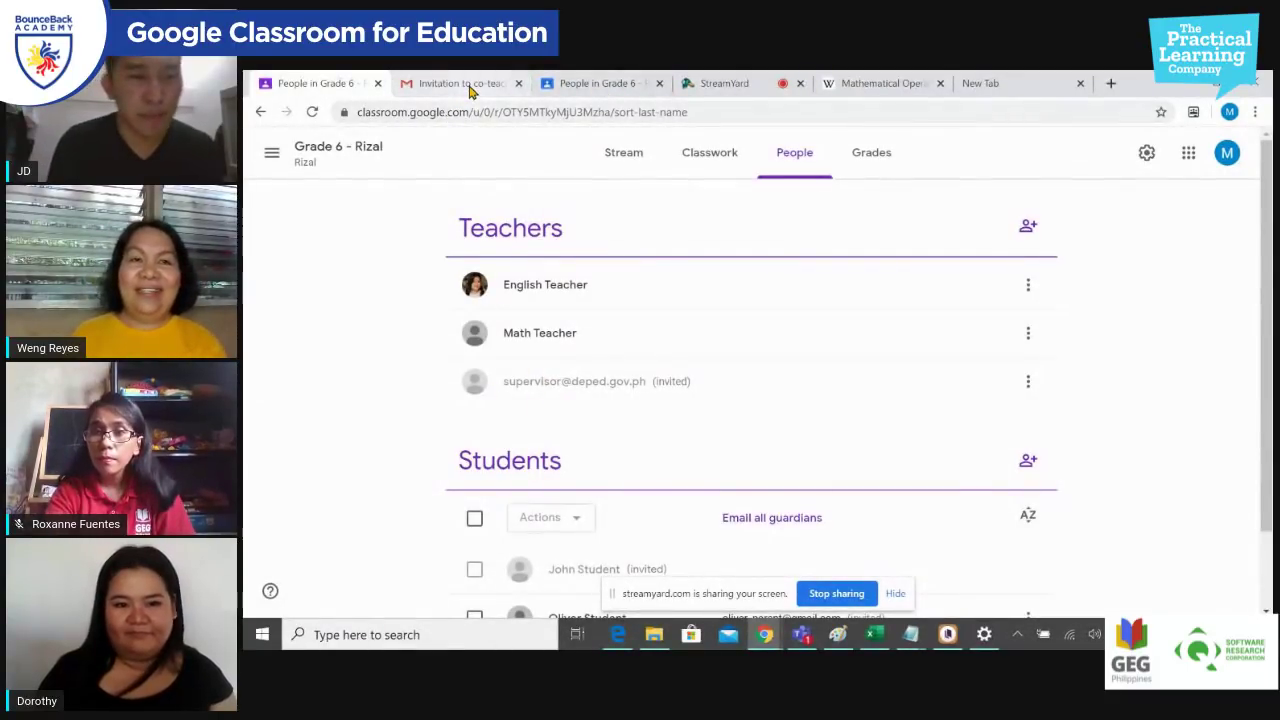
Step: Invite the principal's school e-mail as a co-teacher, then view all teachers on the roster
{"action": "left_click", "coordinate": [1027, 228]}
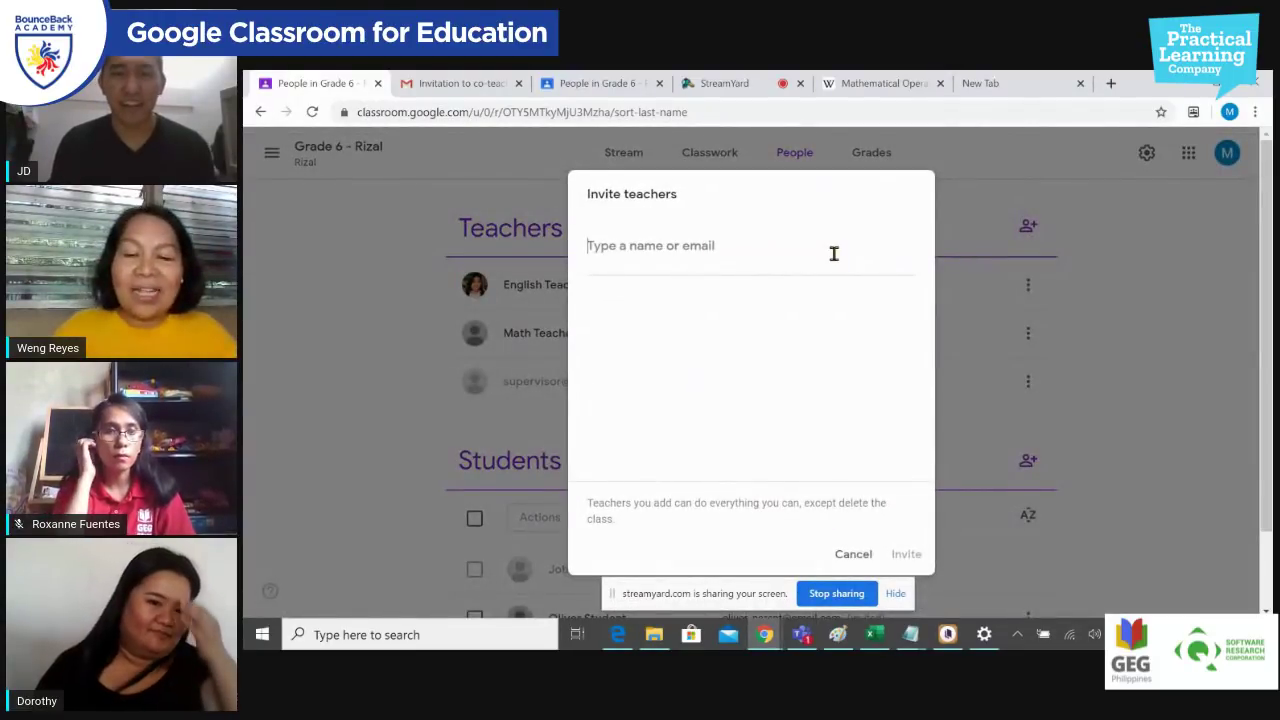
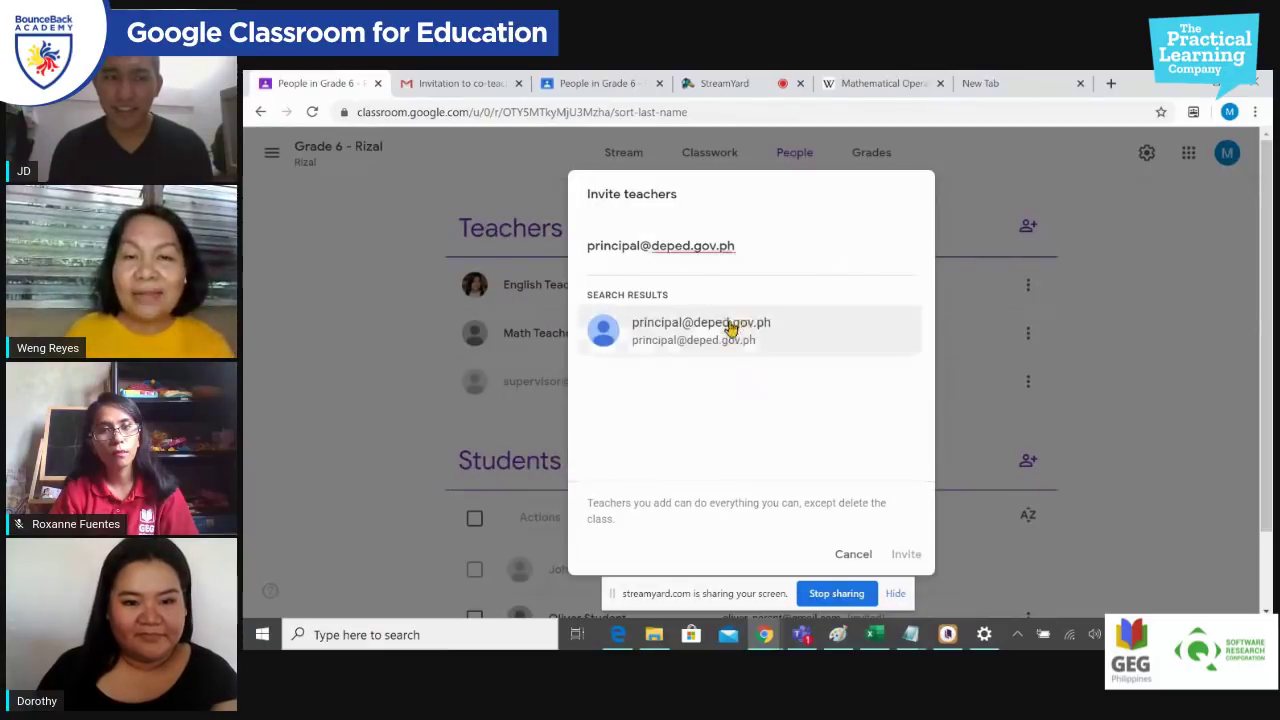
{"action": "left_click", "coordinate": [728, 328]}
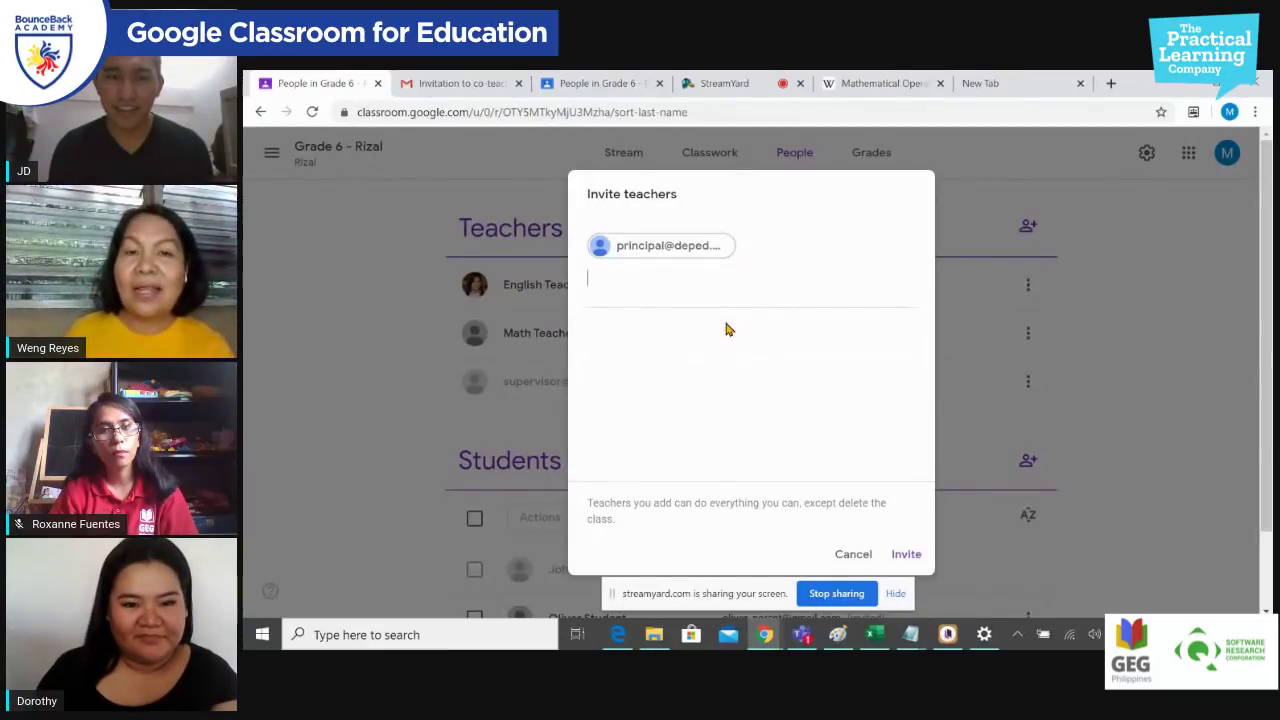
{"action": "left_click", "coordinate": [907, 556]}
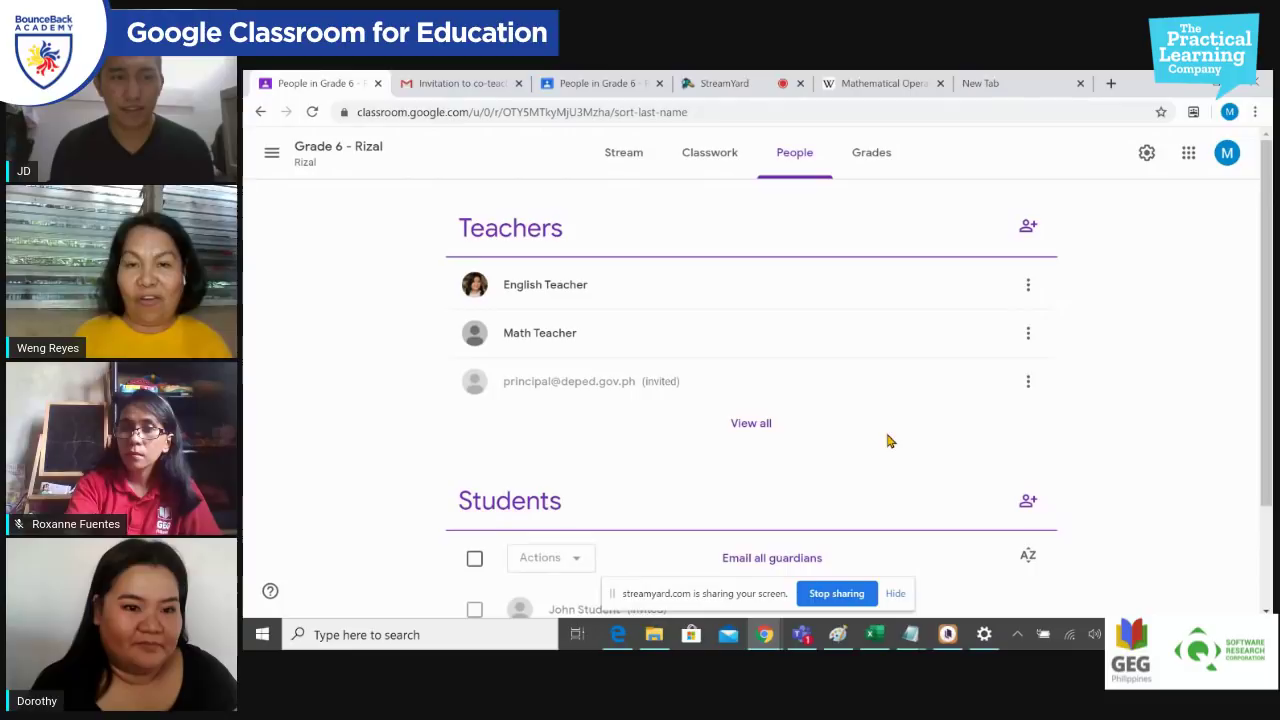
{"action": "left_click", "coordinate": [763, 430]}
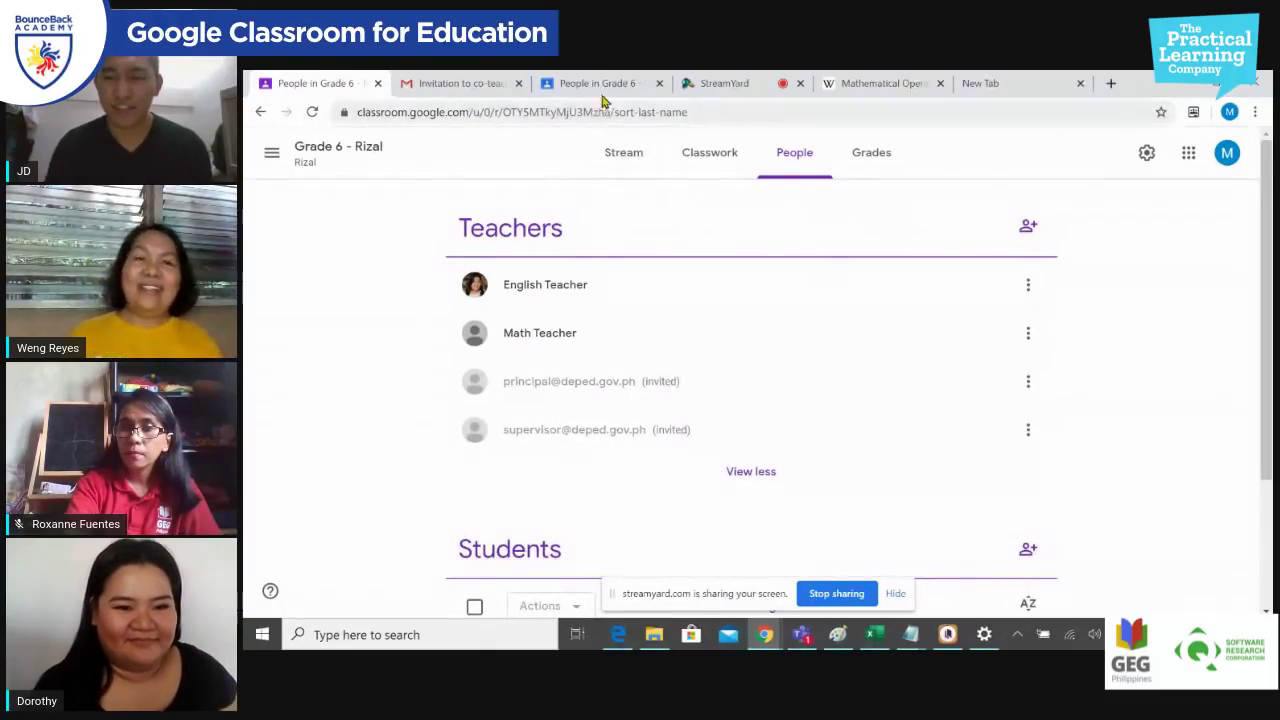
{"action": "left_click", "coordinate": [725, 84]}
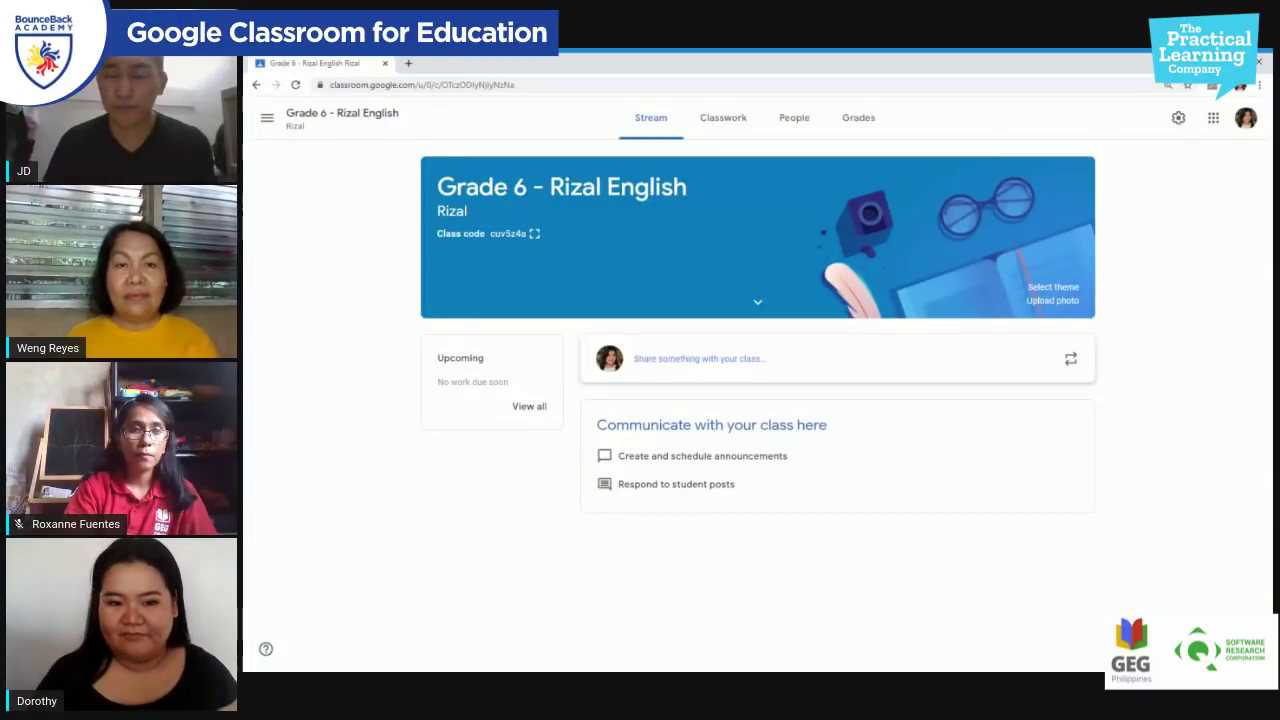
Step: Zoom the class page in three steps and briefly display the class code full screen
{"action": "key", "text": "ctrl+plus"}
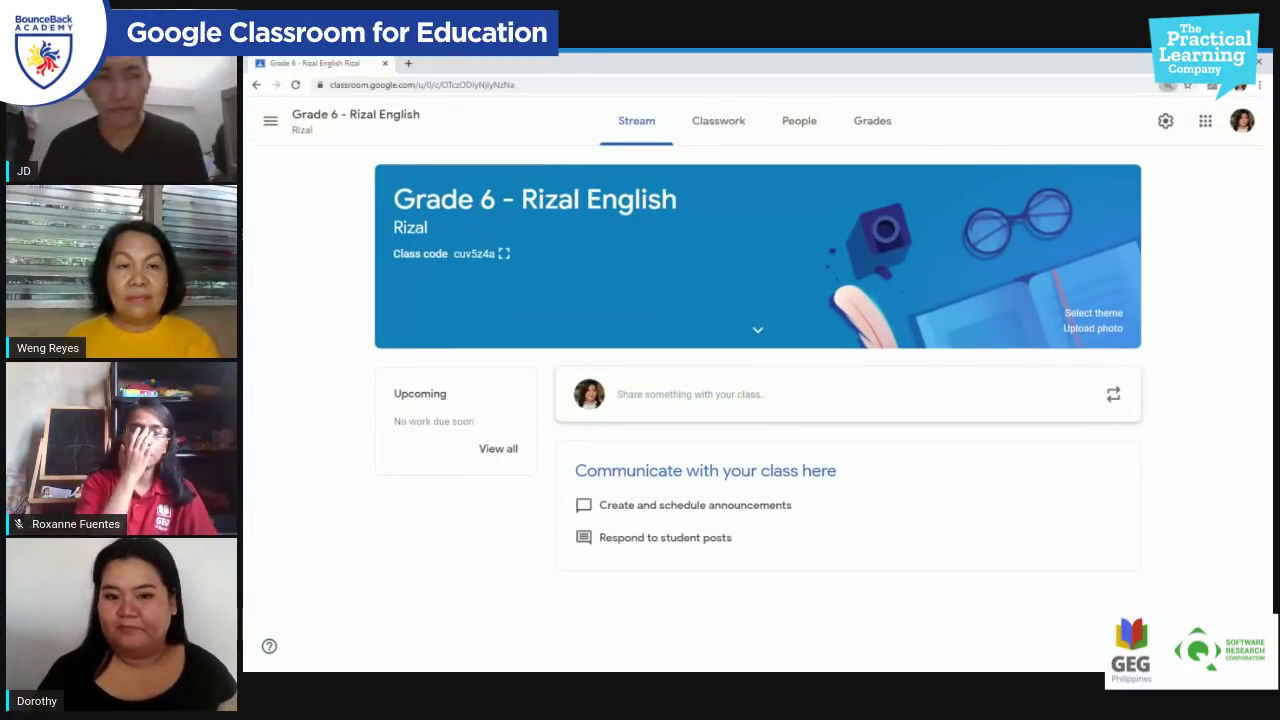
{"action": "key", "text": "ctrl+plus"}
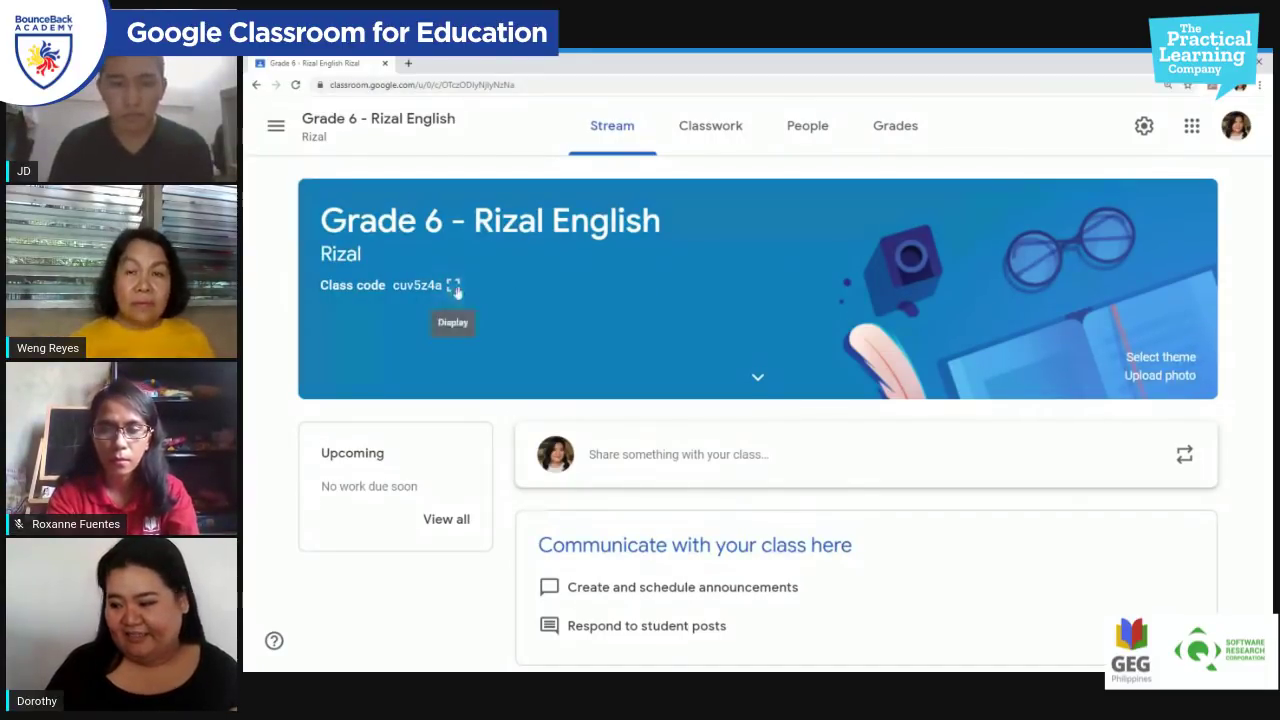
{"action": "left_click", "coordinate": [453, 287]}
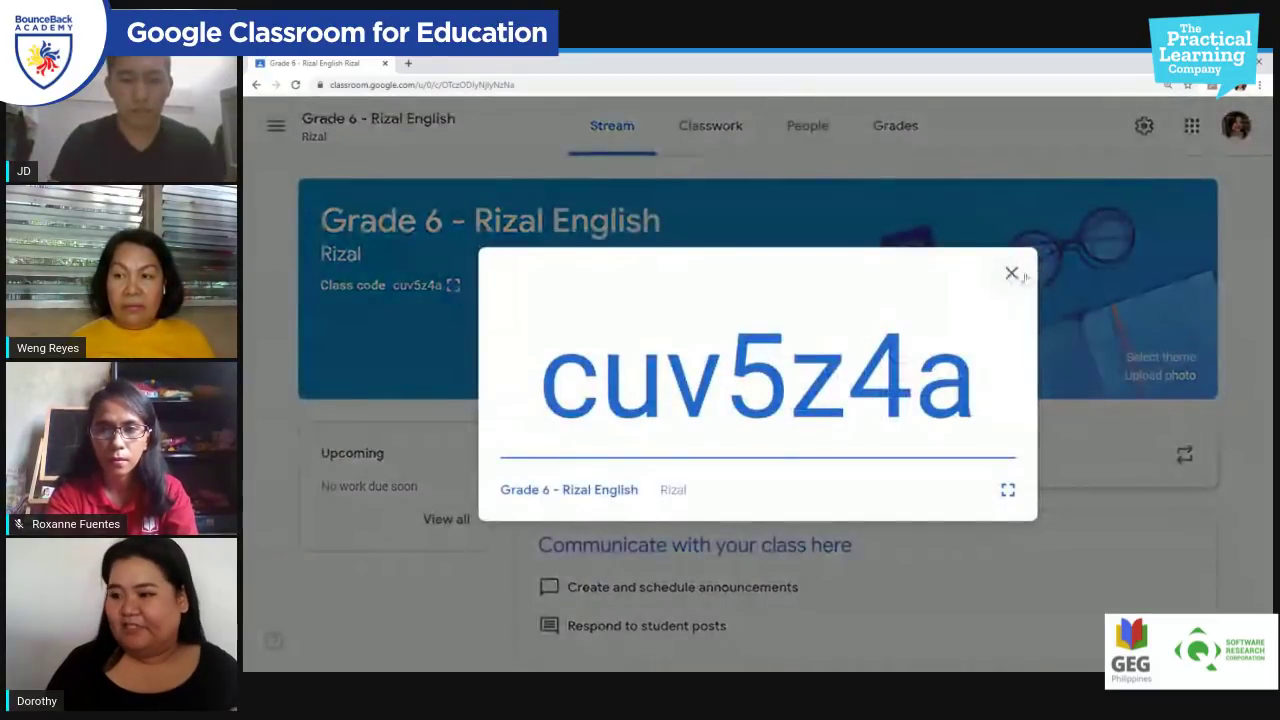
{"action": "left_click", "coordinate": [1012, 274]}
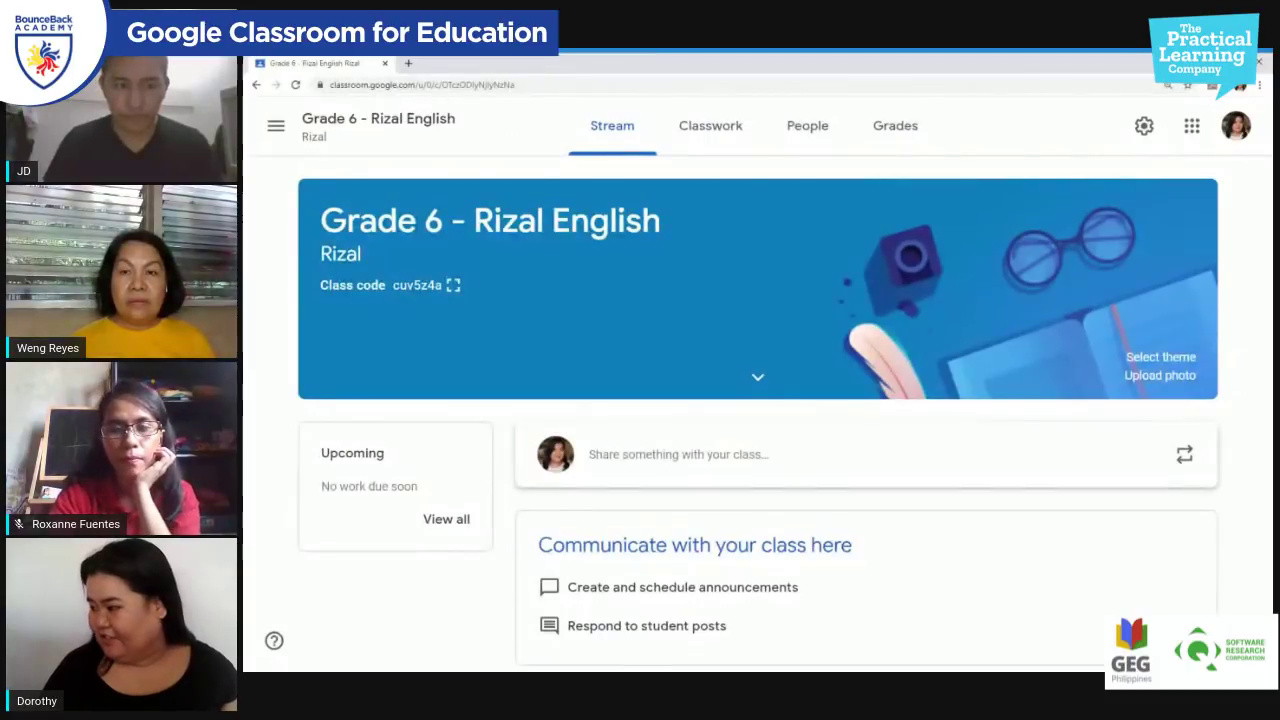
{"action": "key", "text": "ctrl+plus"}
{"action": "key", "text": "ctrl+plus"}
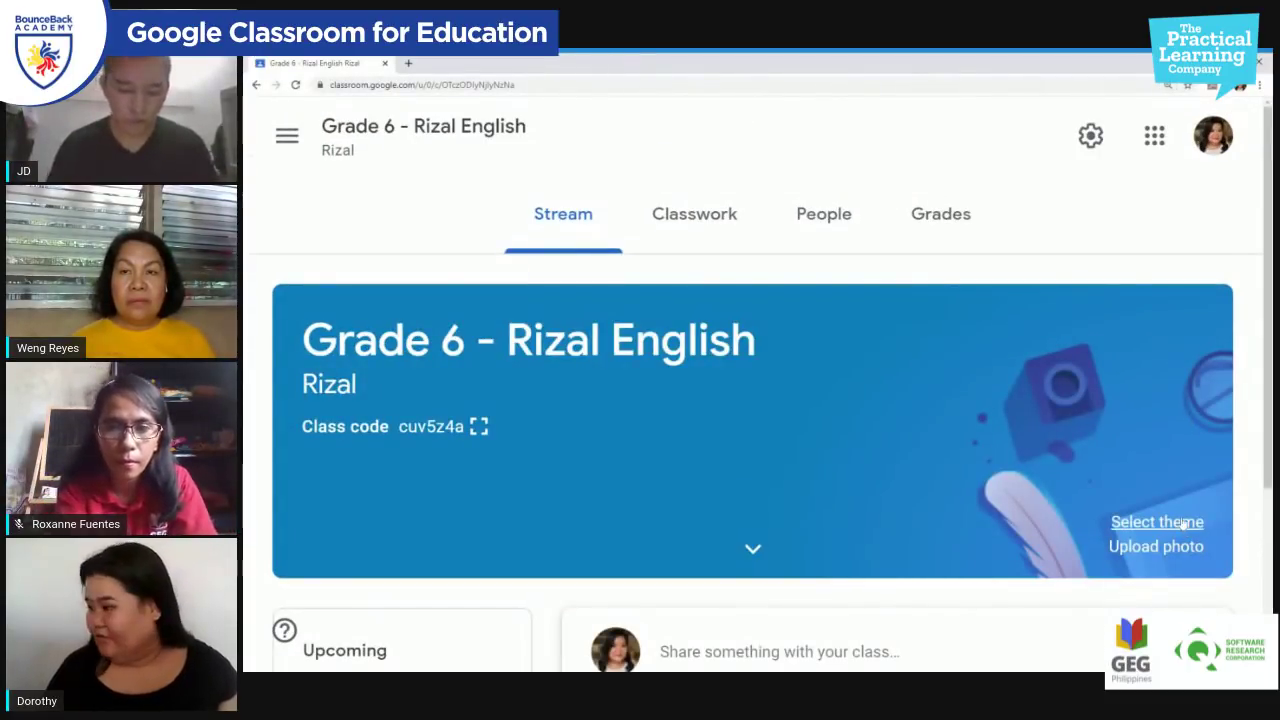
Step: Browse the theme gallery and apply the teal English & History papers-and-pen theme
{"action": "scroll", "coordinate": [758, 389], "scroll_direction": "down", "scroll_amount": 1}
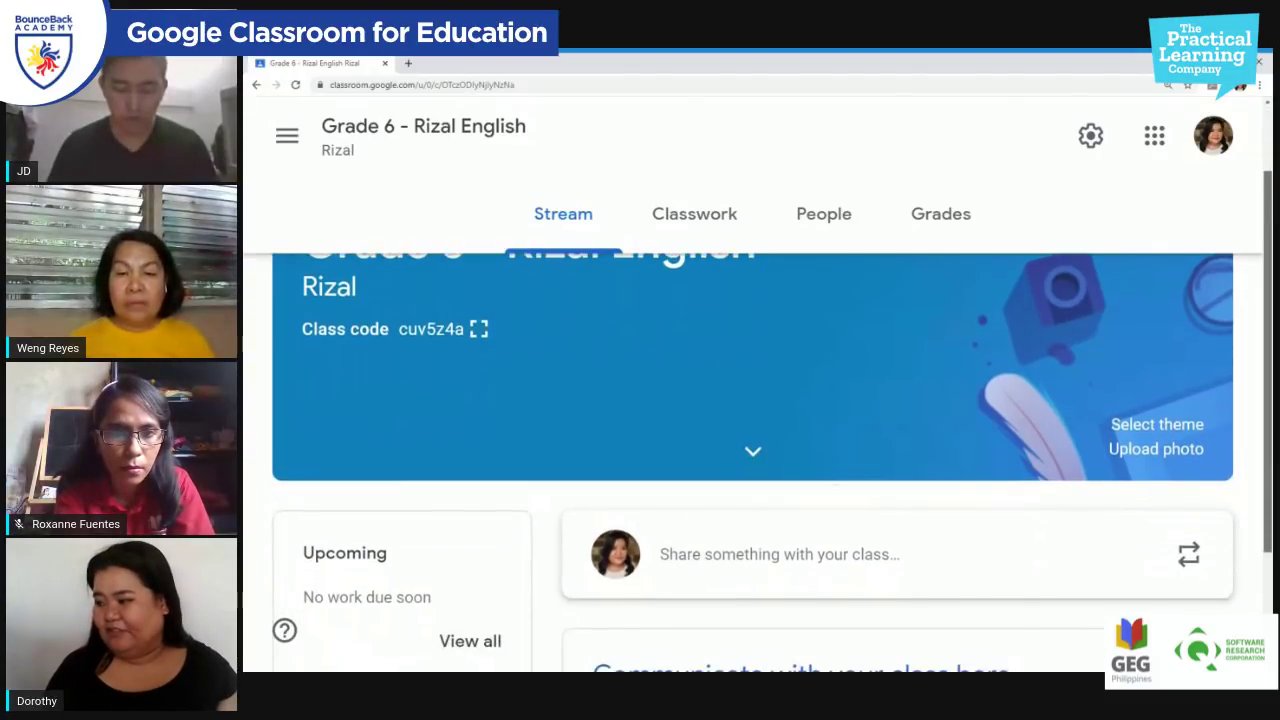
{"action": "left_click", "coordinate": [1157, 424]}
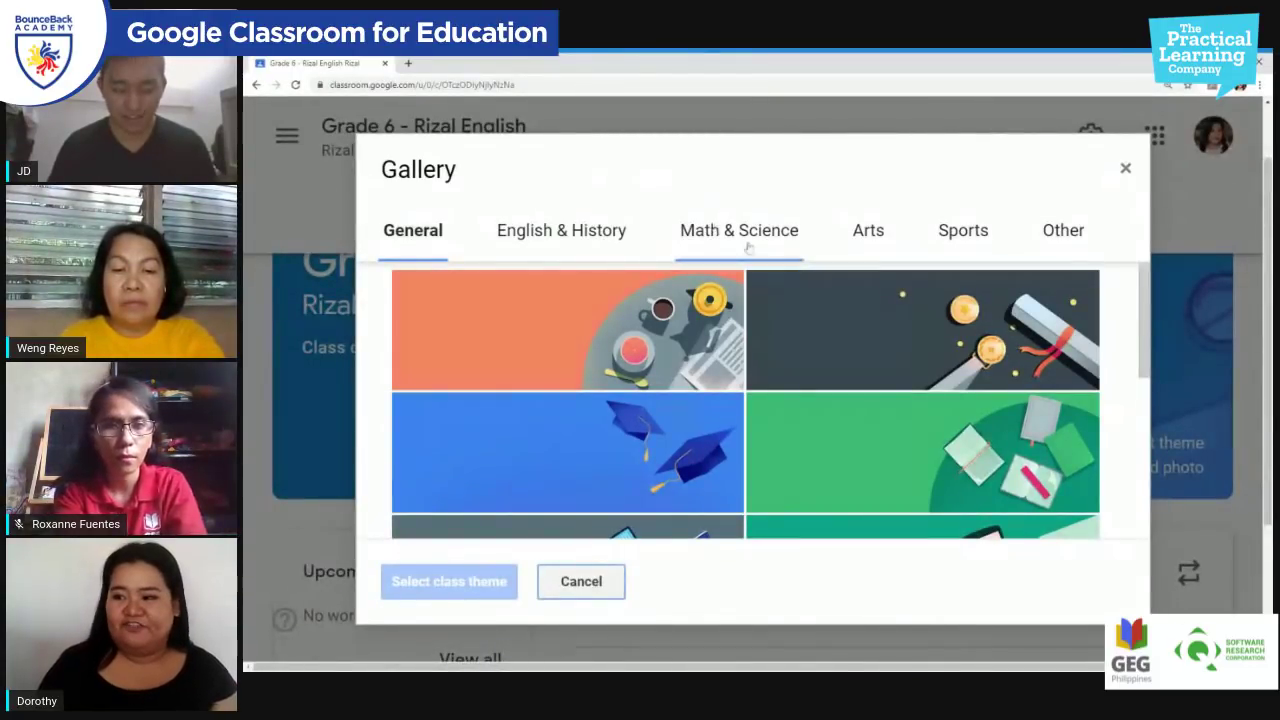
{"action": "left_click", "coordinate": [590, 238]}
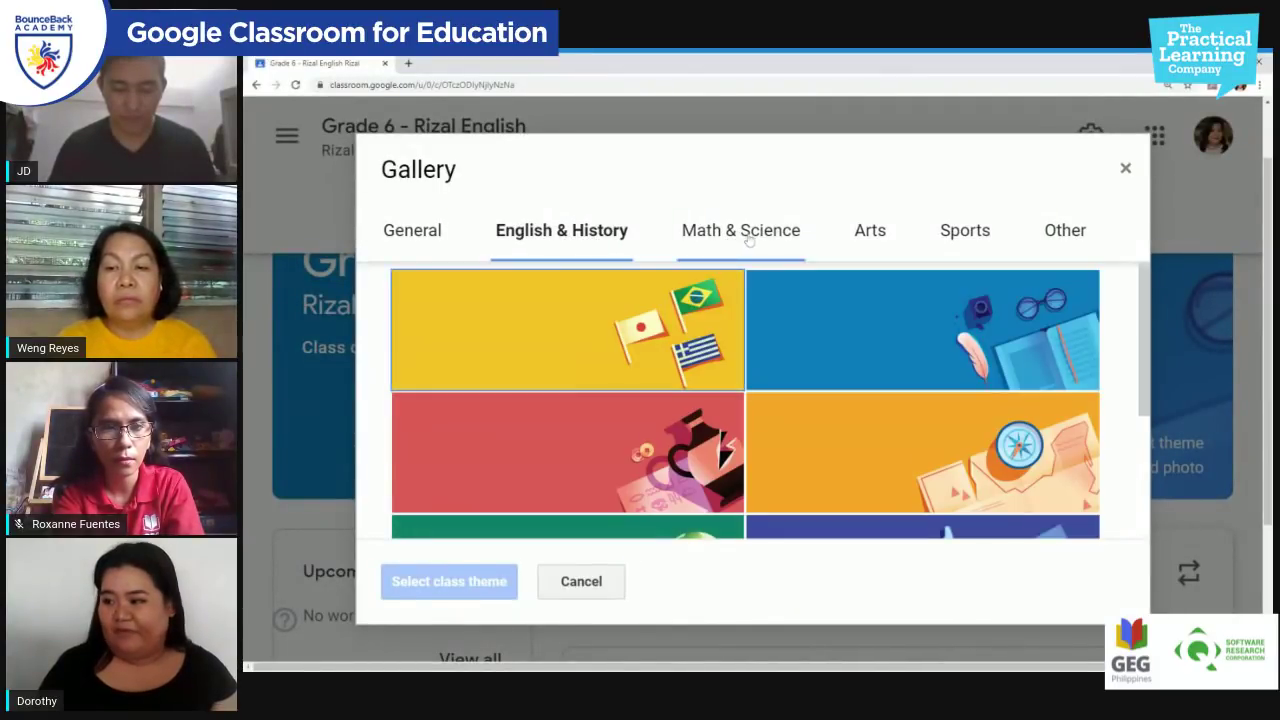
{"action": "left_click", "coordinate": [745, 236]}
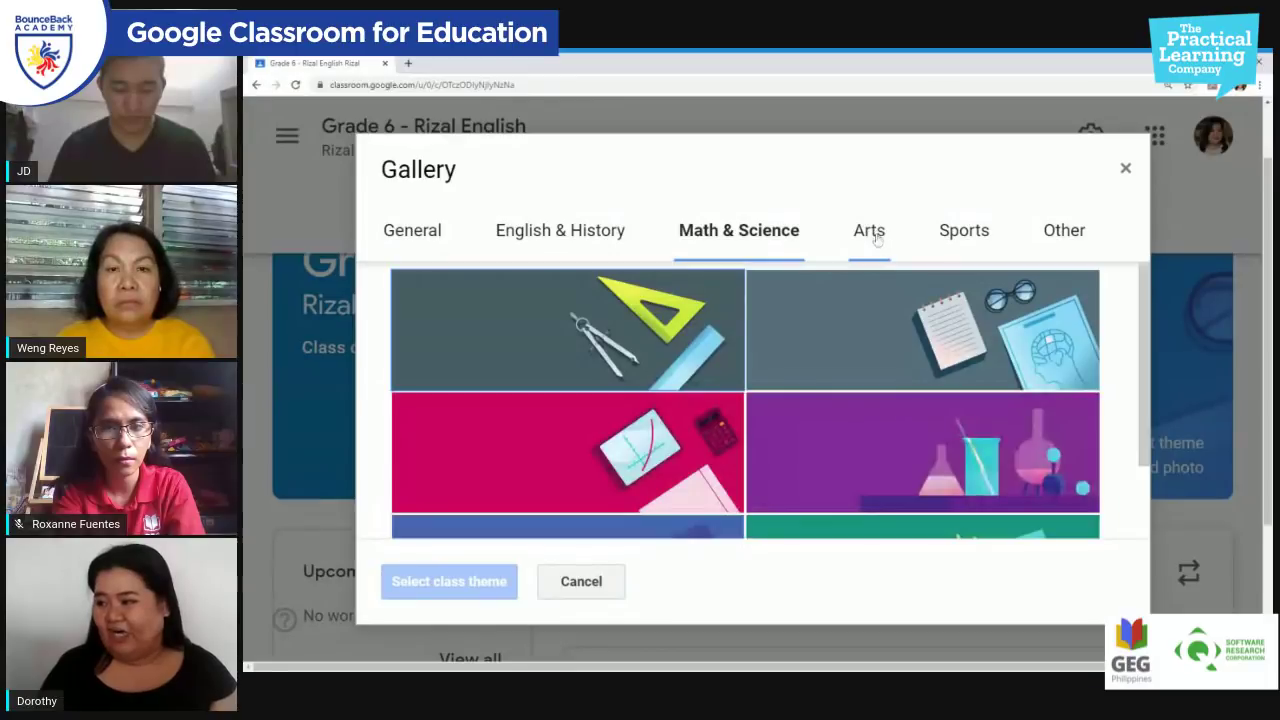
{"action": "left_click", "coordinate": [878, 237]}
{"action": "left_click", "coordinate": [960, 232]}
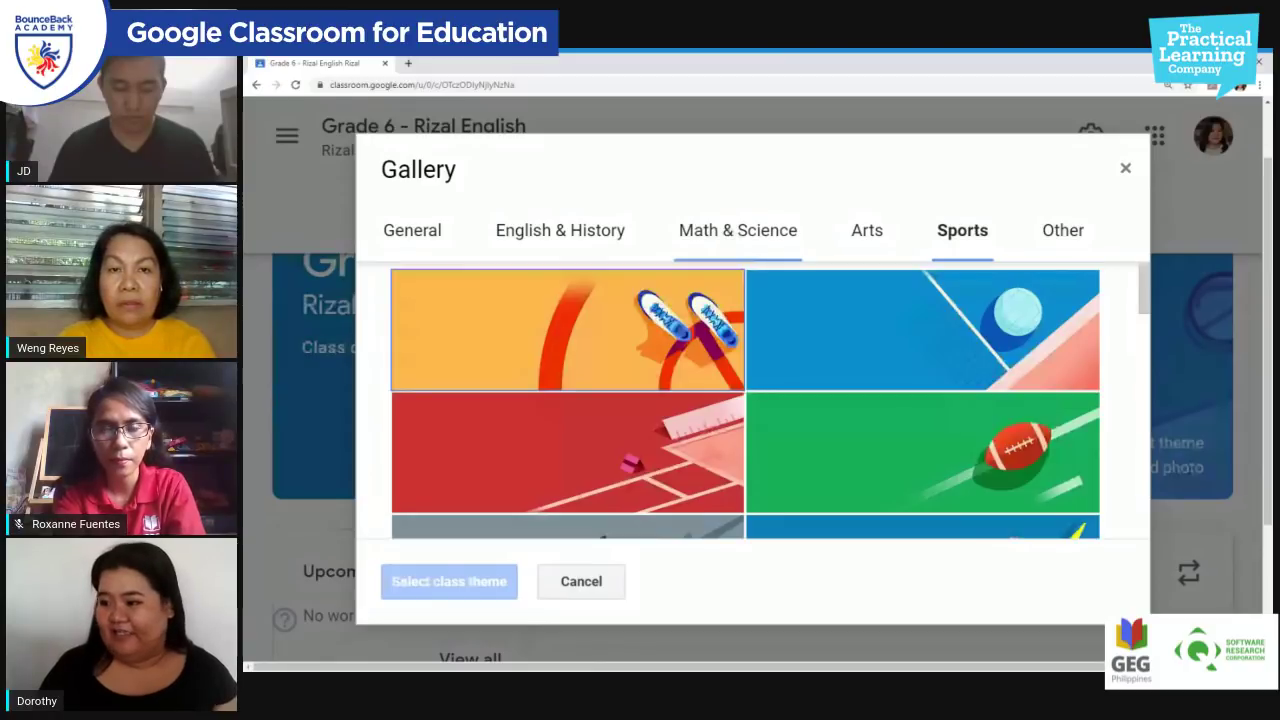
{"action": "left_click", "coordinate": [738, 232]}
{"action": "left_click", "coordinate": [576, 236]}
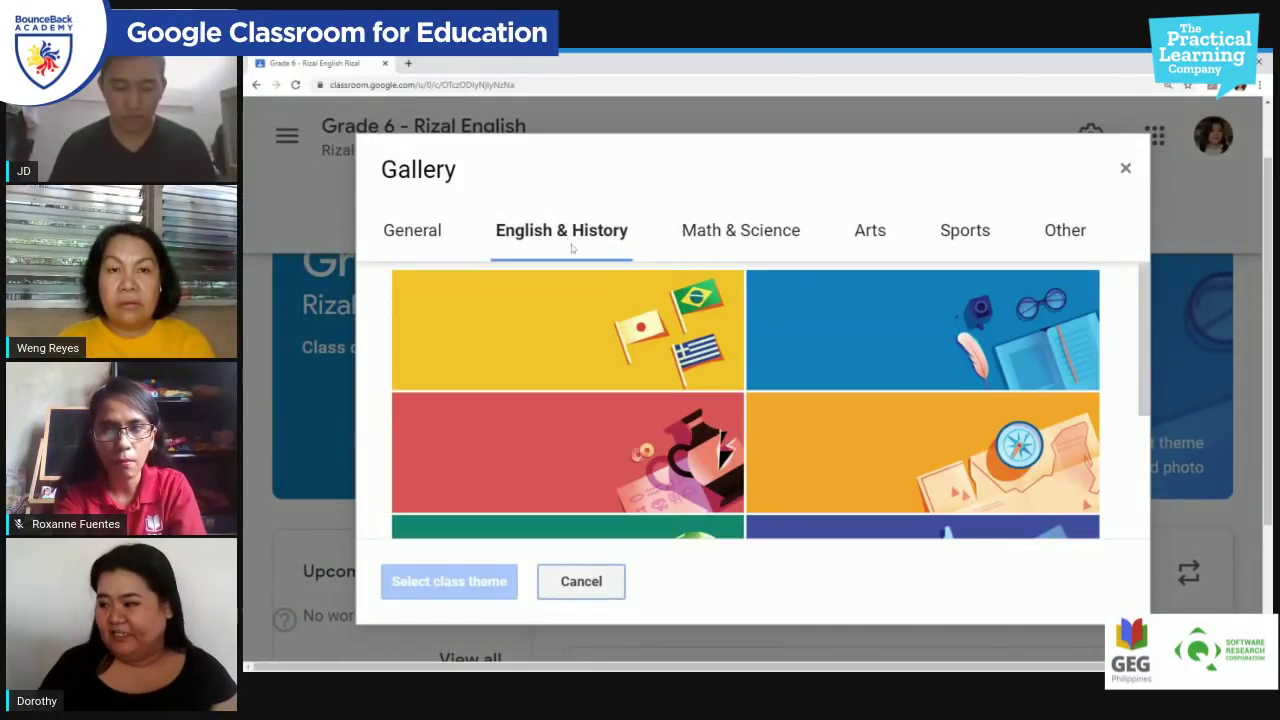
{"action": "scroll", "coordinate": [837, 417], "scroll_direction": "down", "scroll_amount": 2}
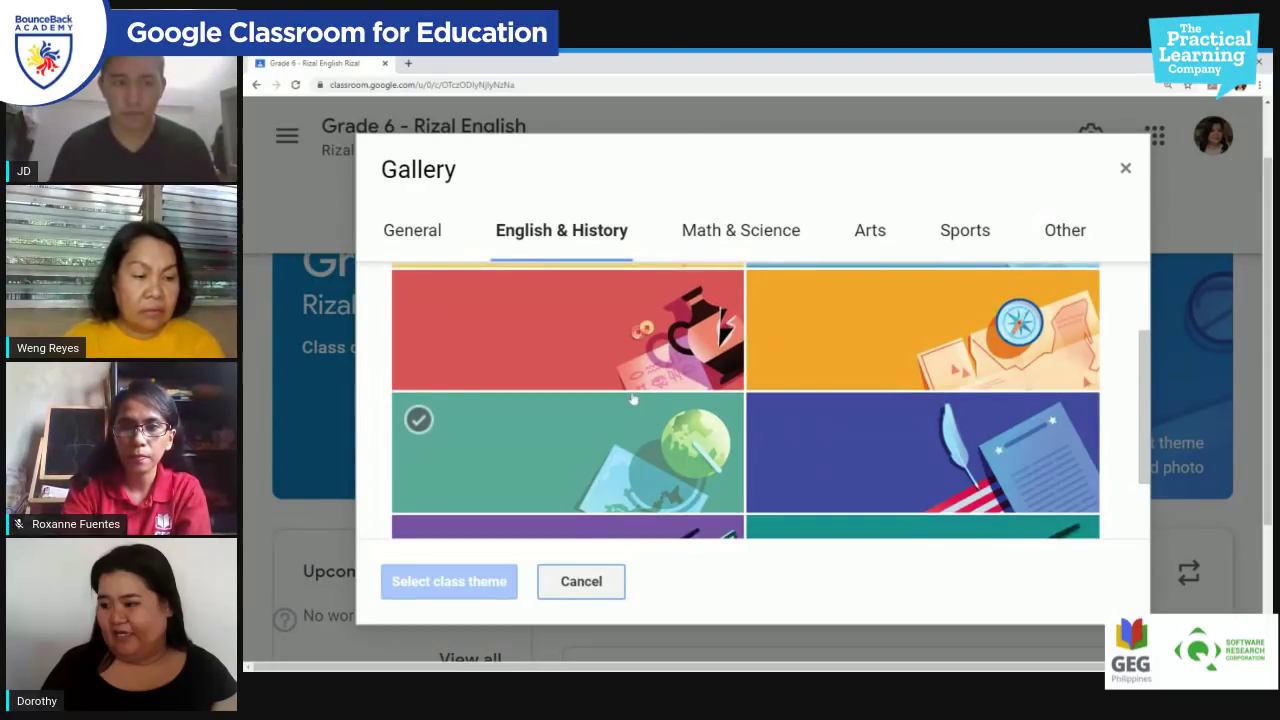
{"action": "scroll", "coordinate": [730, 470], "scroll_direction": "down", "scroll_amount": 2}
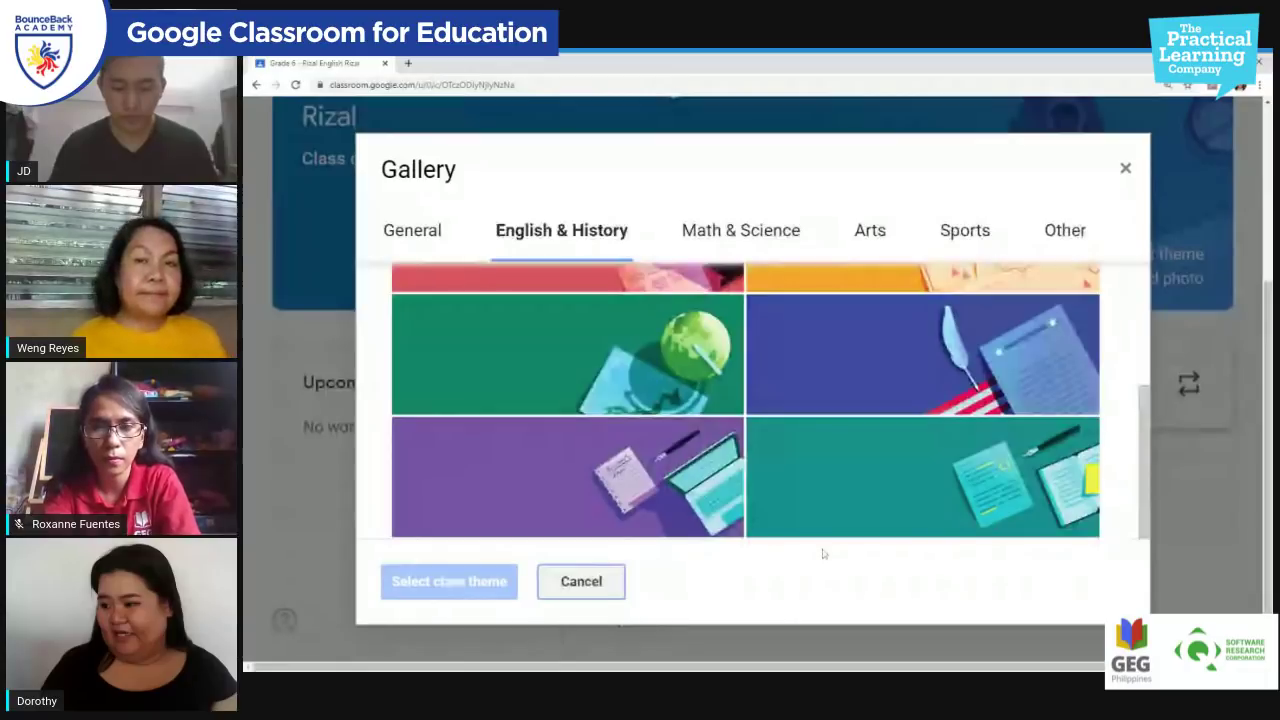
{"action": "left_click", "coordinate": [822, 525]}
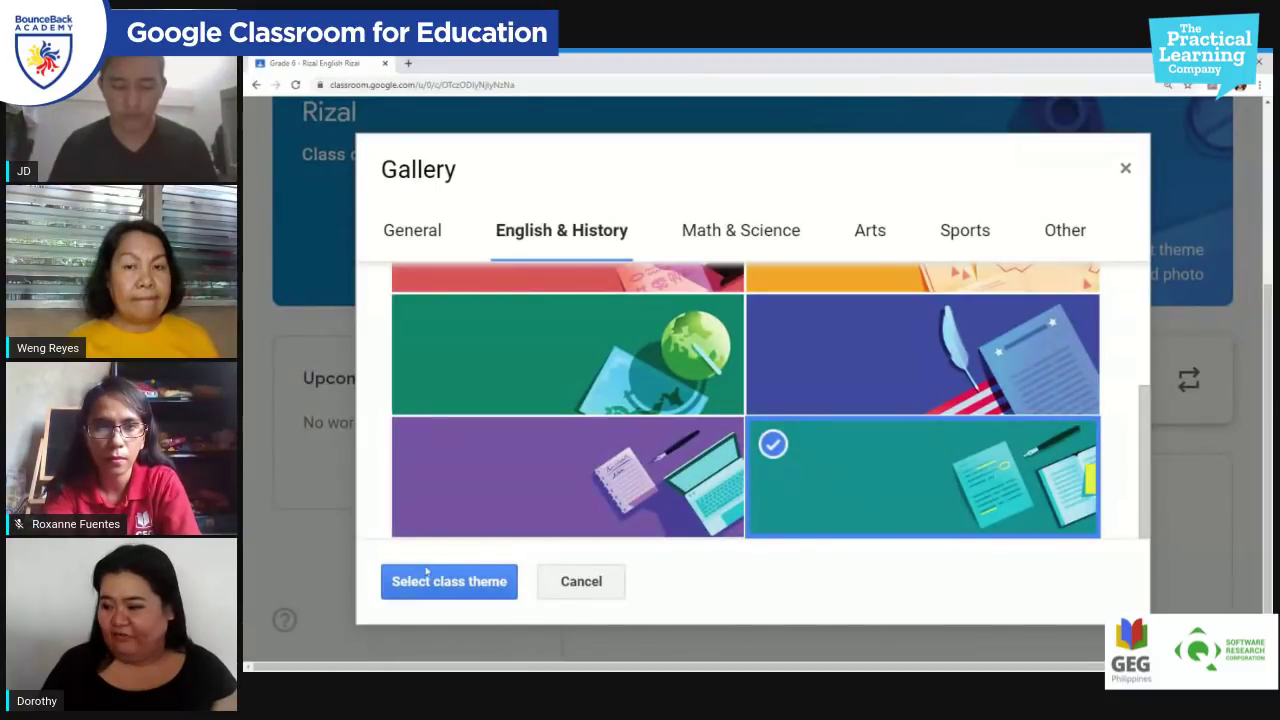
{"action": "left_click", "coordinate": [447, 583]}
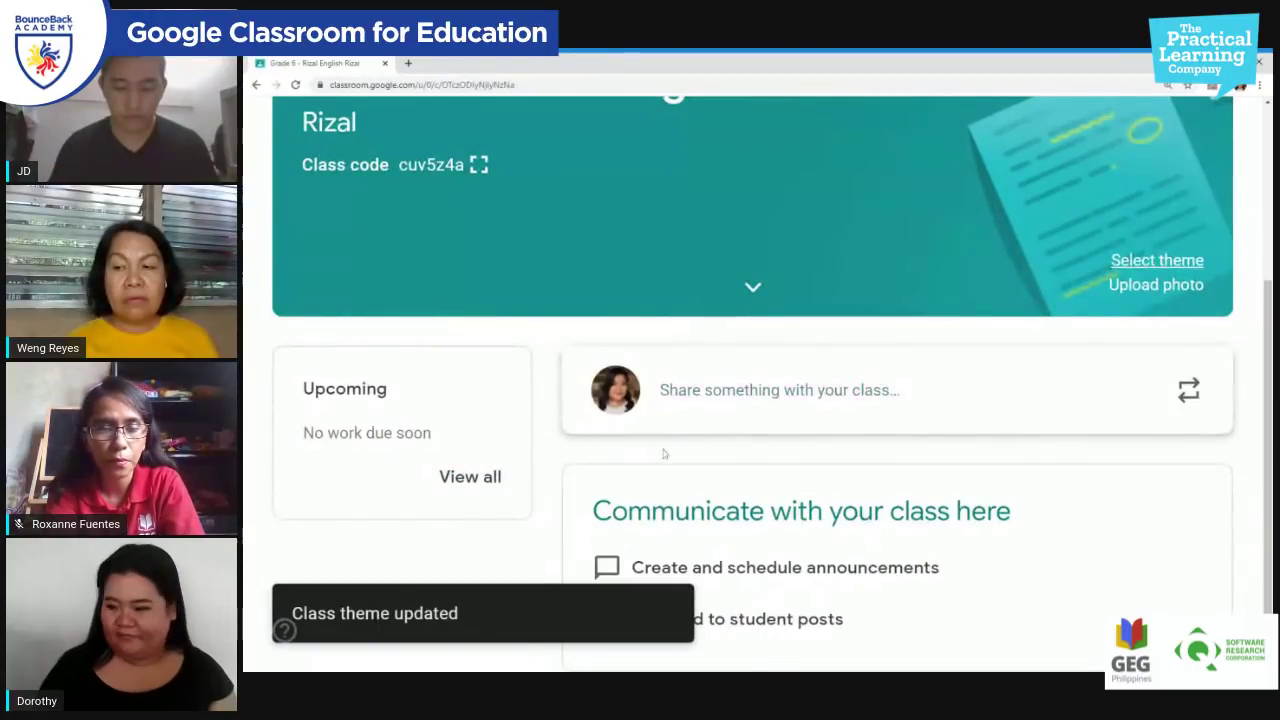
{"action": "scroll", "coordinate": [894, 424], "scroll_direction": "up", "scroll_amount": 1}
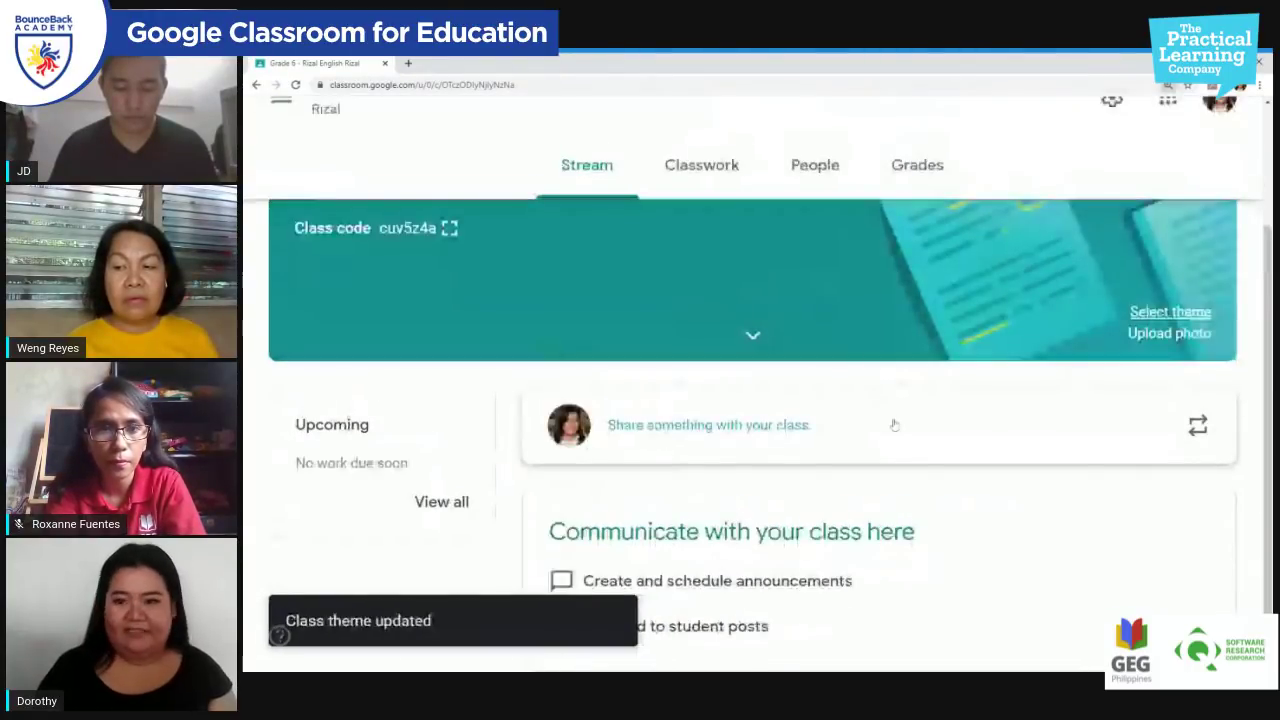
{"action": "scroll", "coordinate": [894, 424], "scroll_direction": "up", "scroll_amount": 1}
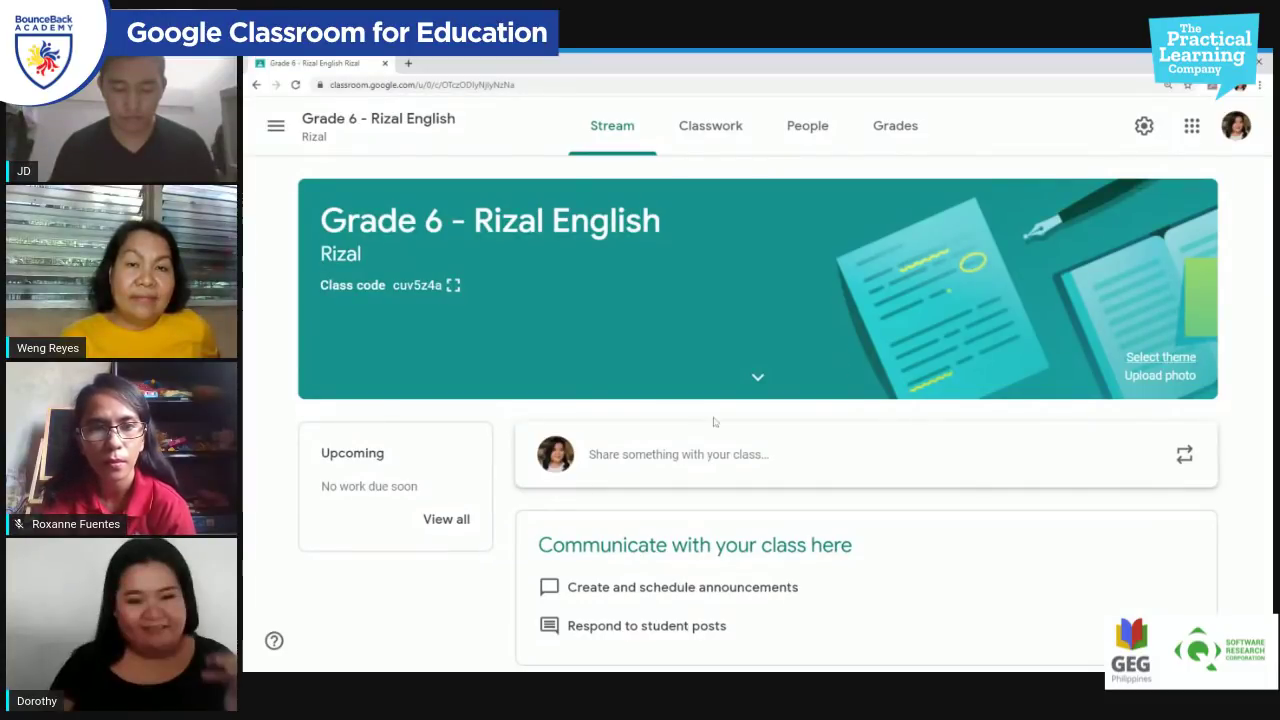
Step: Type the announcement 'Welcome Grade 6 - Rizal to your English Class for SY 2020 -' and open the For class list
{"action": "left_click", "coordinate": [729, 459]}
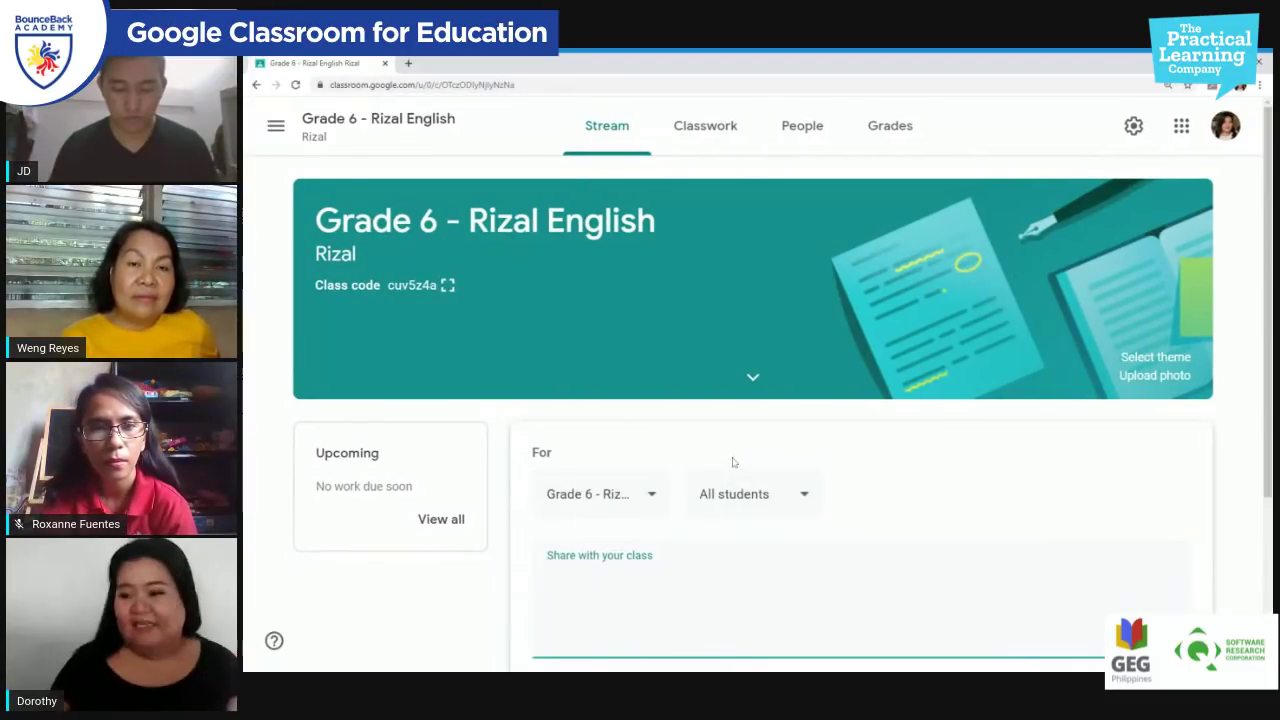
{"action": "scroll", "coordinate": [860, 500], "scroll_direction": "down", "scroll_amount": 2}
{"action": "scroll", "coordinate": [805, 502], "scroll_direction": "down", "scroll_amount": 1}
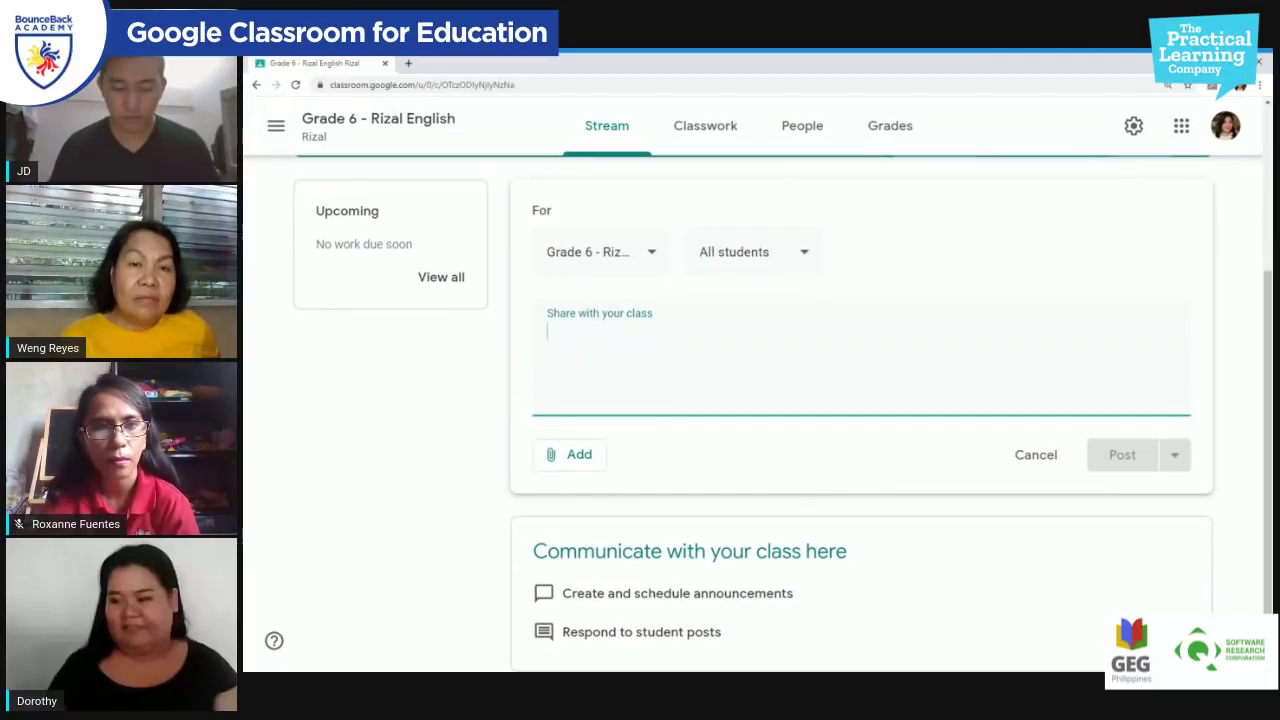
{"action": "type", "text": "WE"}
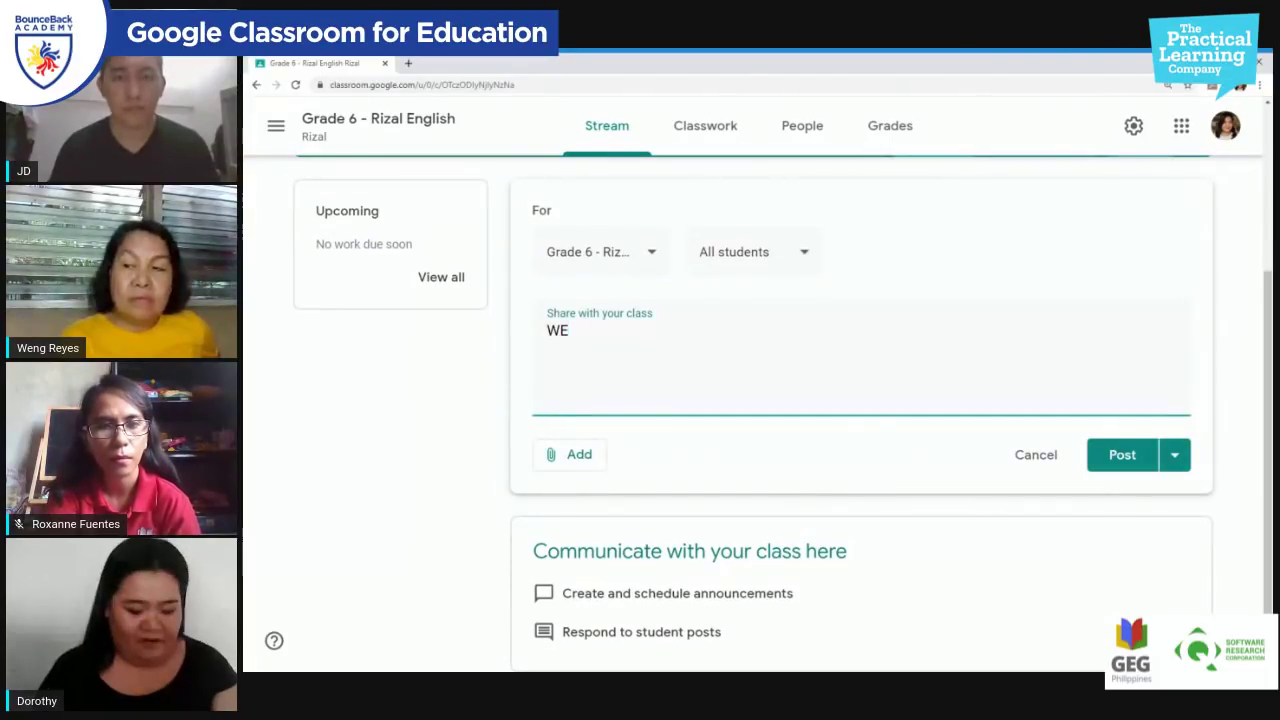
{"action": "key", "text": "BackSpace"}
{"action": "type", "text": "elcoome"}
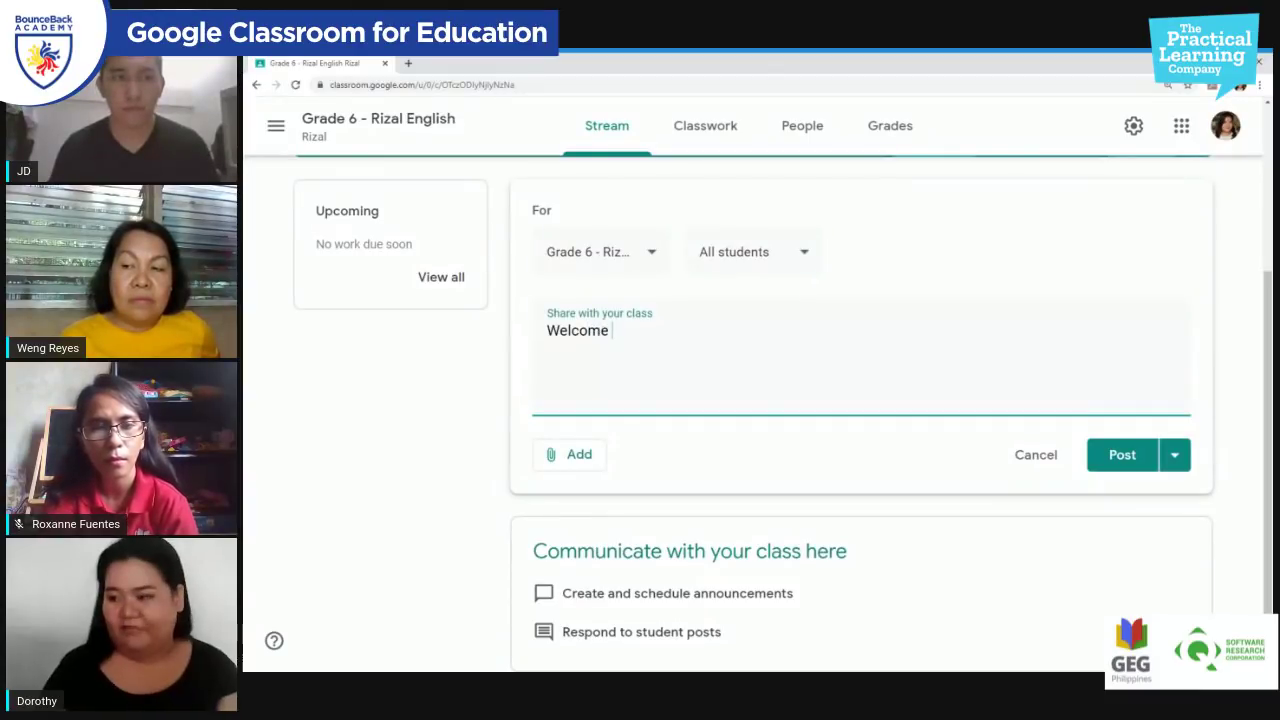
{"action": "type", "text": "Grade"}
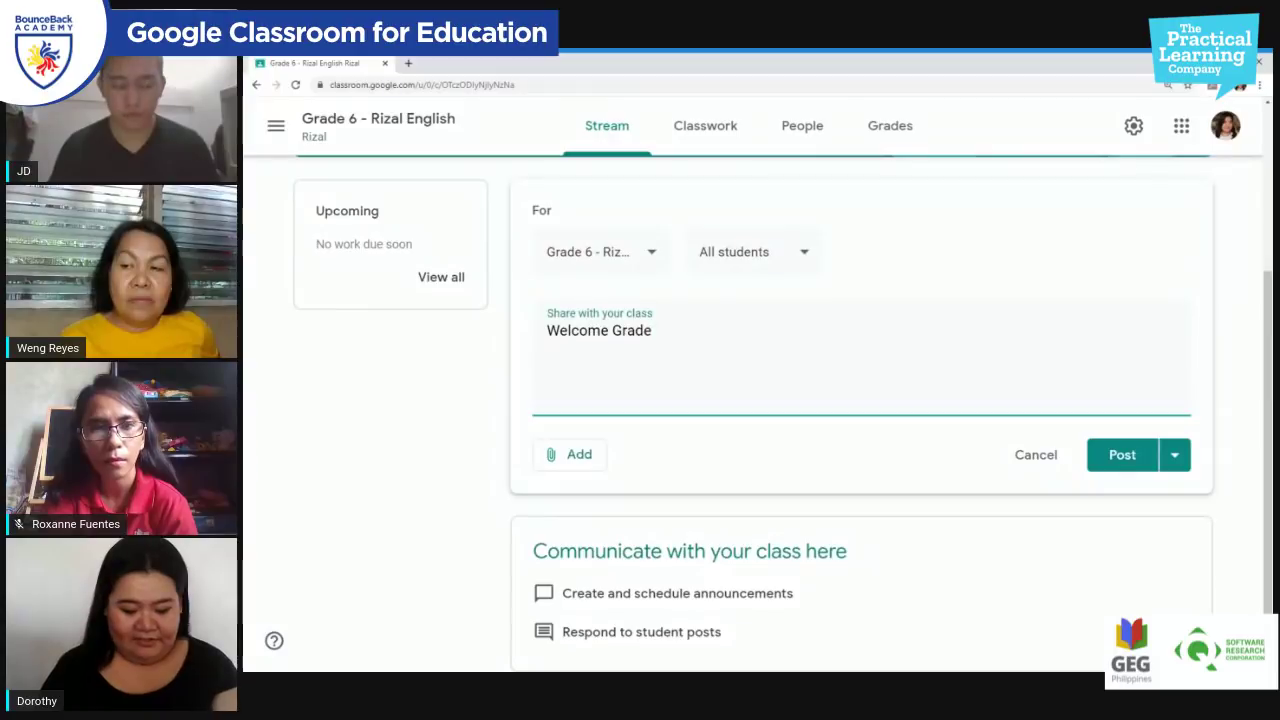
{"action": "type", "text": " 6 - Rizal"}
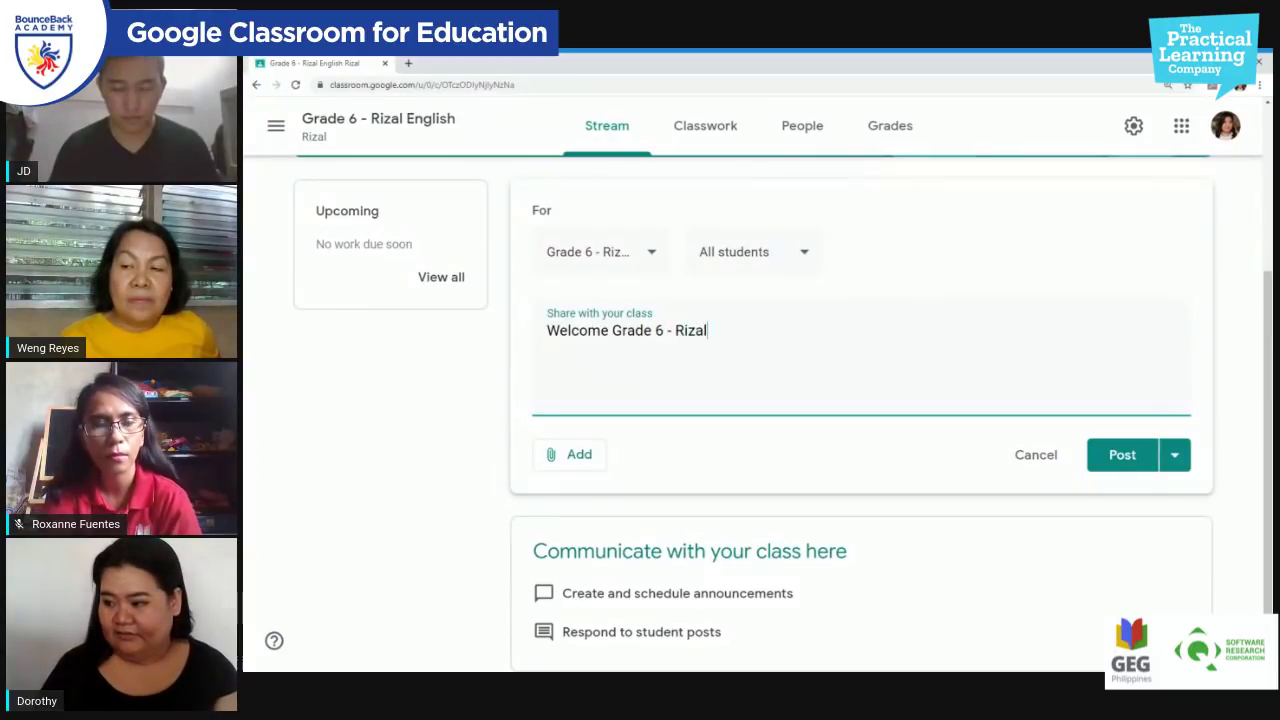
{"action": "type", "text": " to your En"}
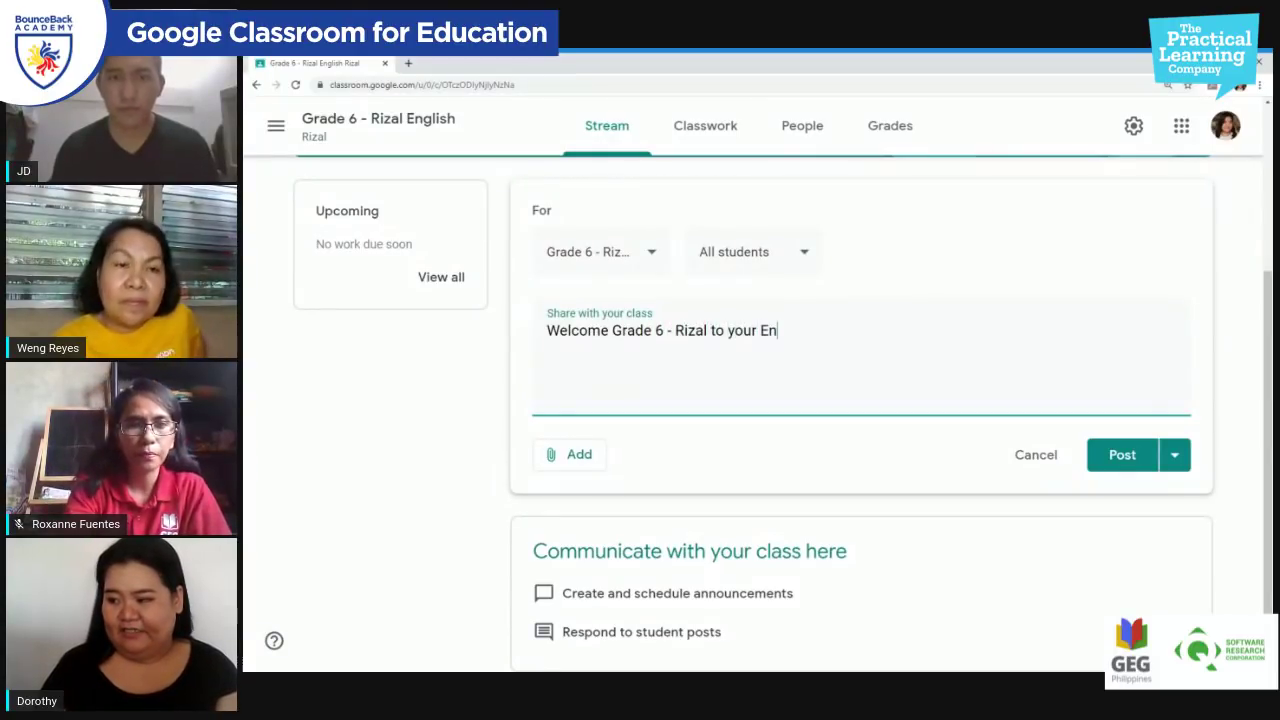
{"action": "type", "text": "glish Class for"}
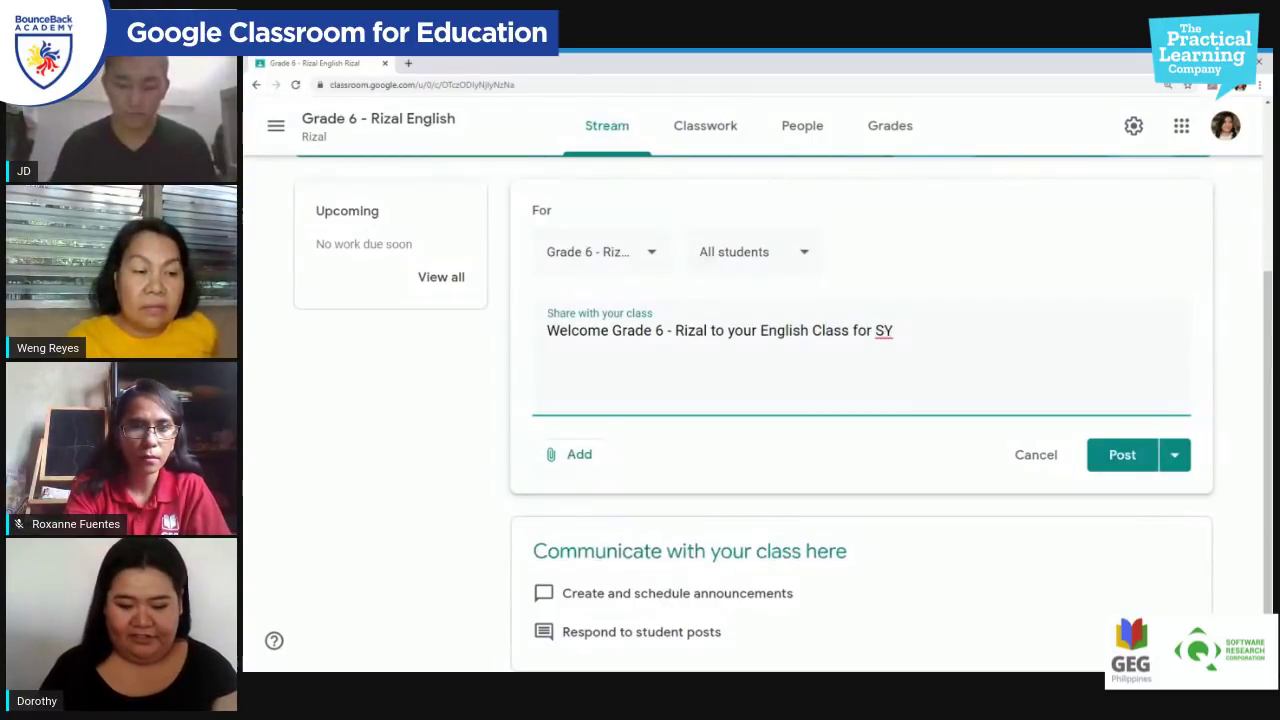
{"action": "type", "text": "SY 2020 - 2021"}
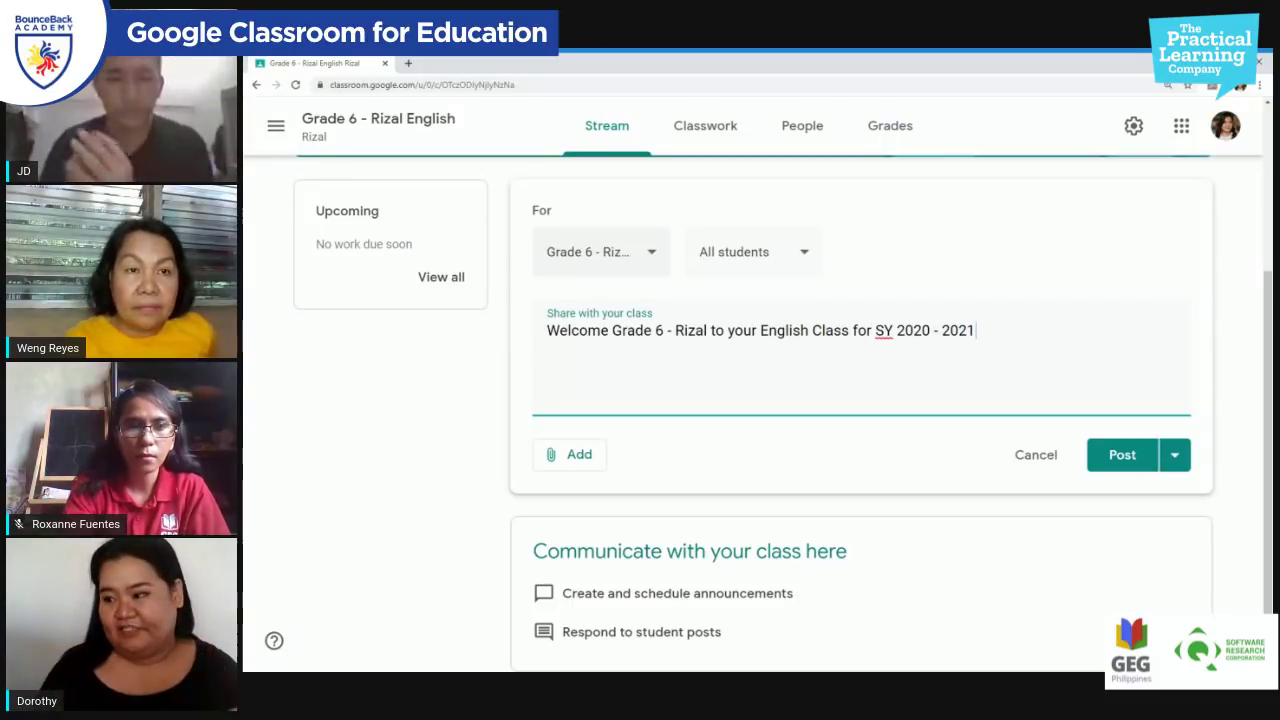
{"action": "left_click", "coordinate": [651, 253]}
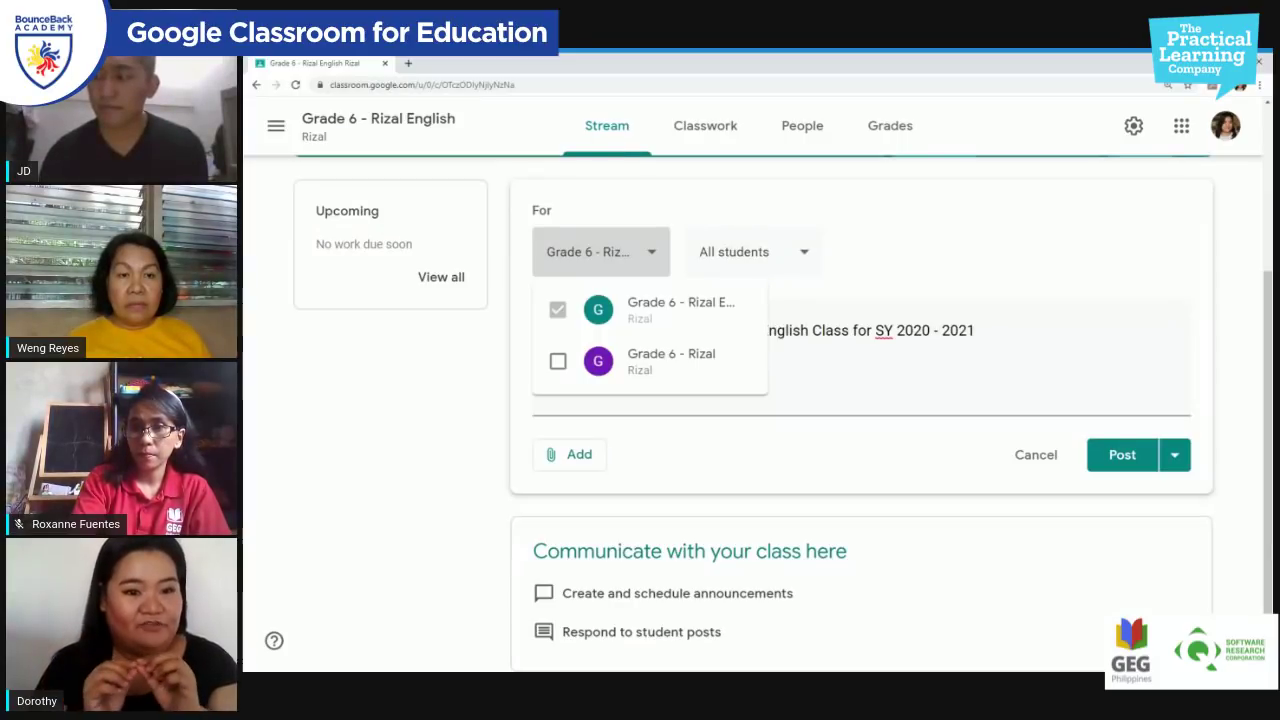
Step: Add the second Grade 6 - Rizal class to the announcement's audience
{"action": "left_click", "coordinate": [558, 362]}
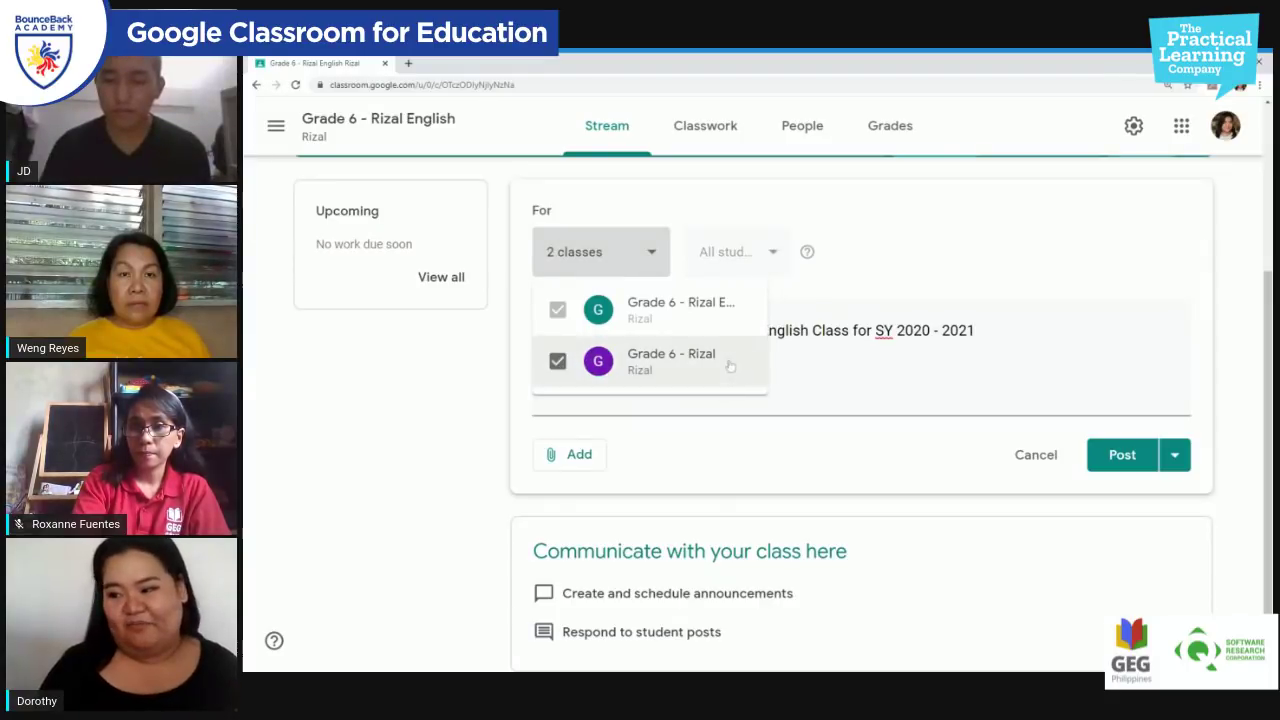
{"action": "left_click", "coordinate": [689, 399]}
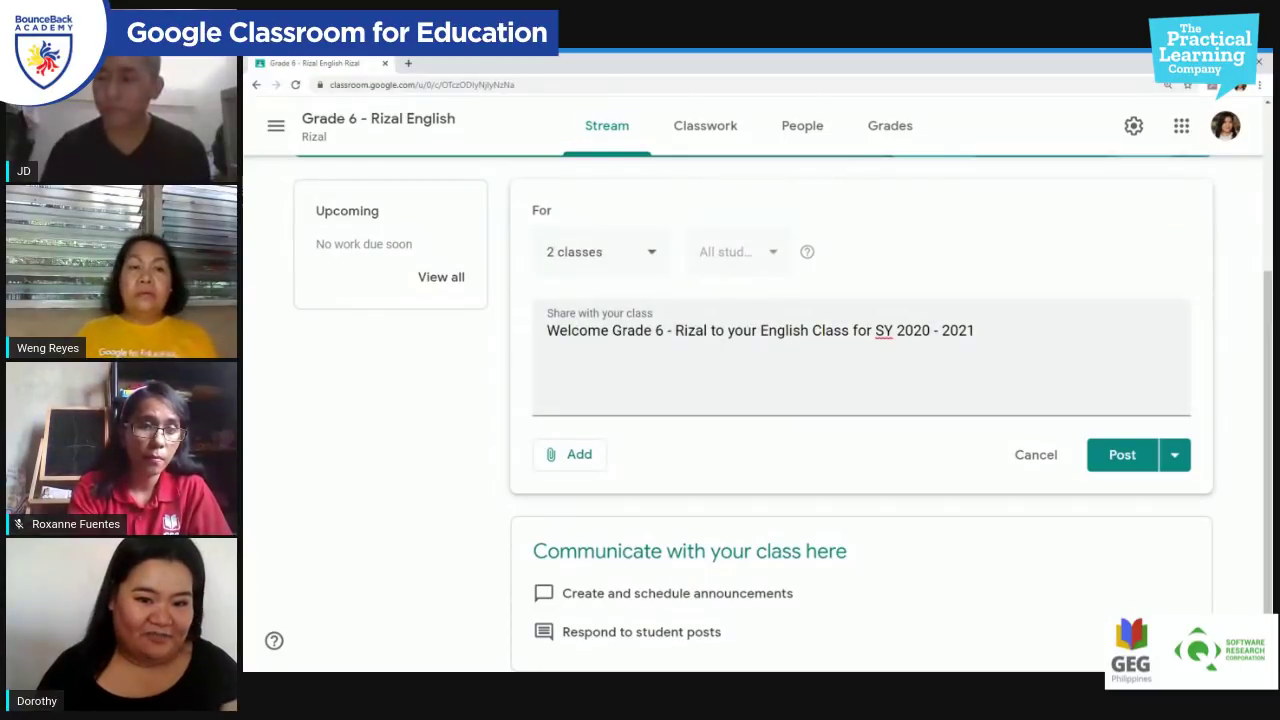
{"action": "left_click_drag", "start_coordinate": [547, 330], "coordinate": [580, 449]}
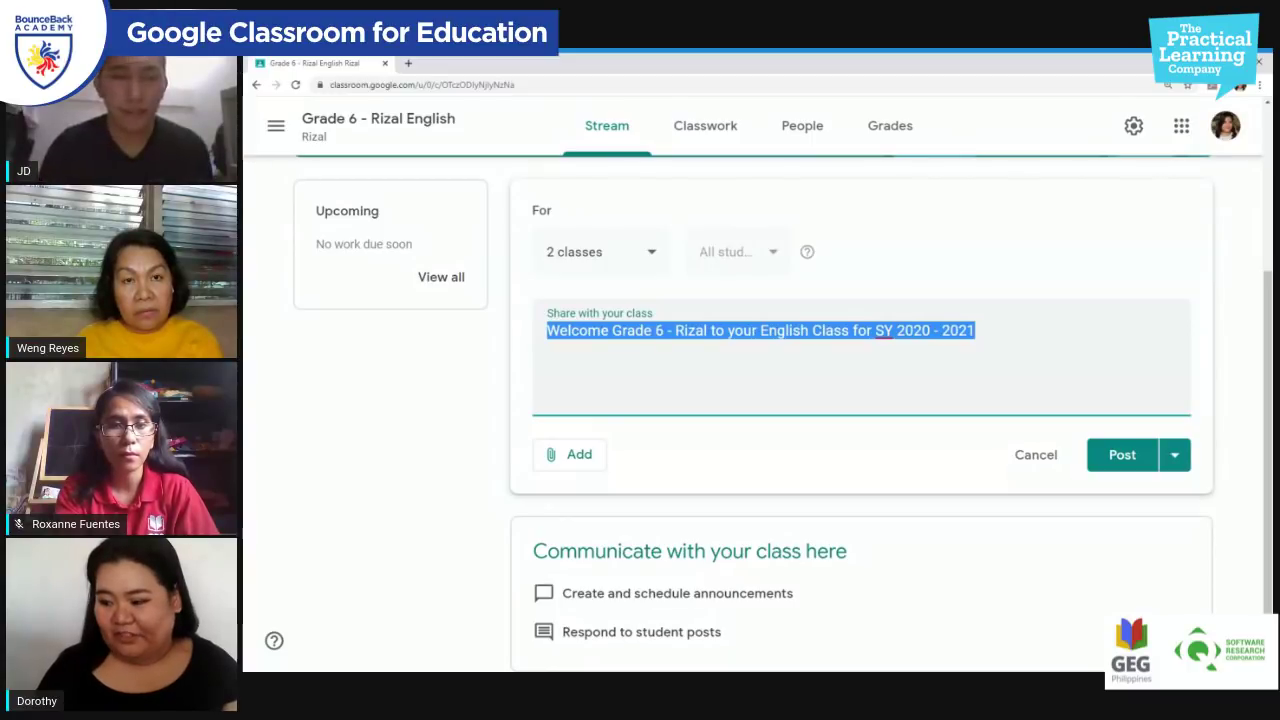
Step: Check the attachment and posting options without adding or changing anything
{"action": "left_click", "coordinate": [575, 454]}
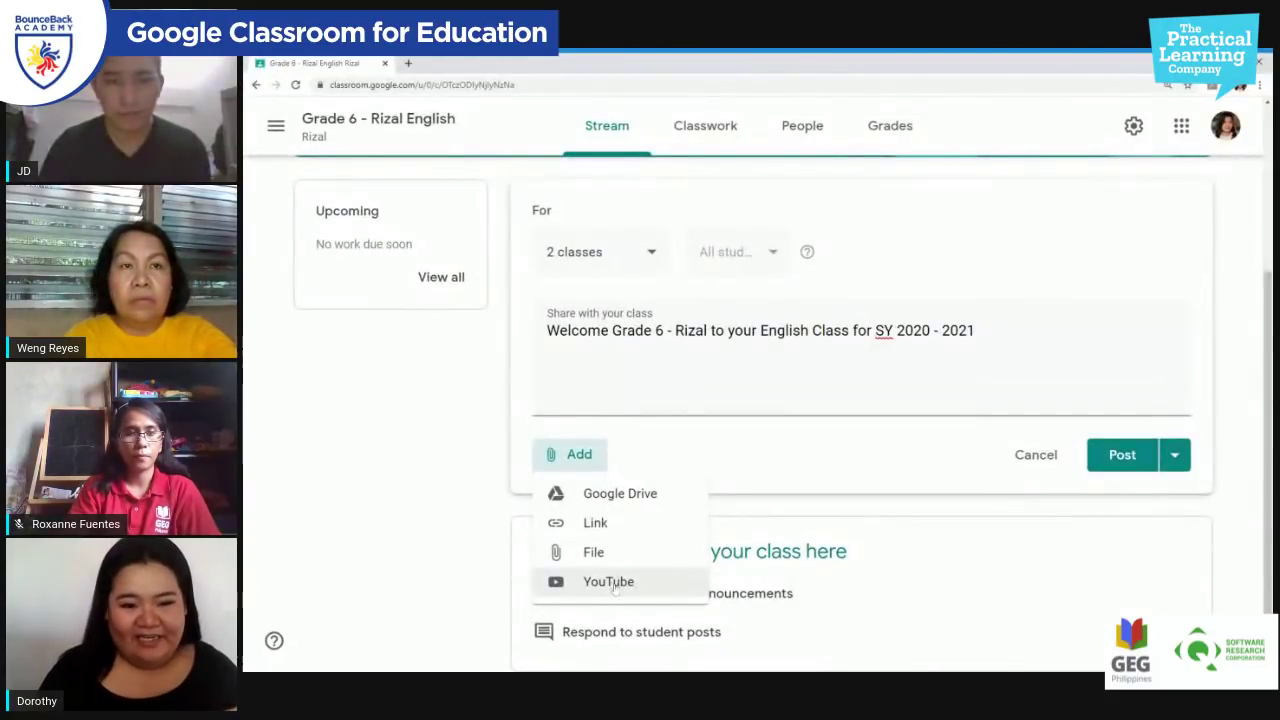
{"action": "left_click", "coordinate": [672, 448]}
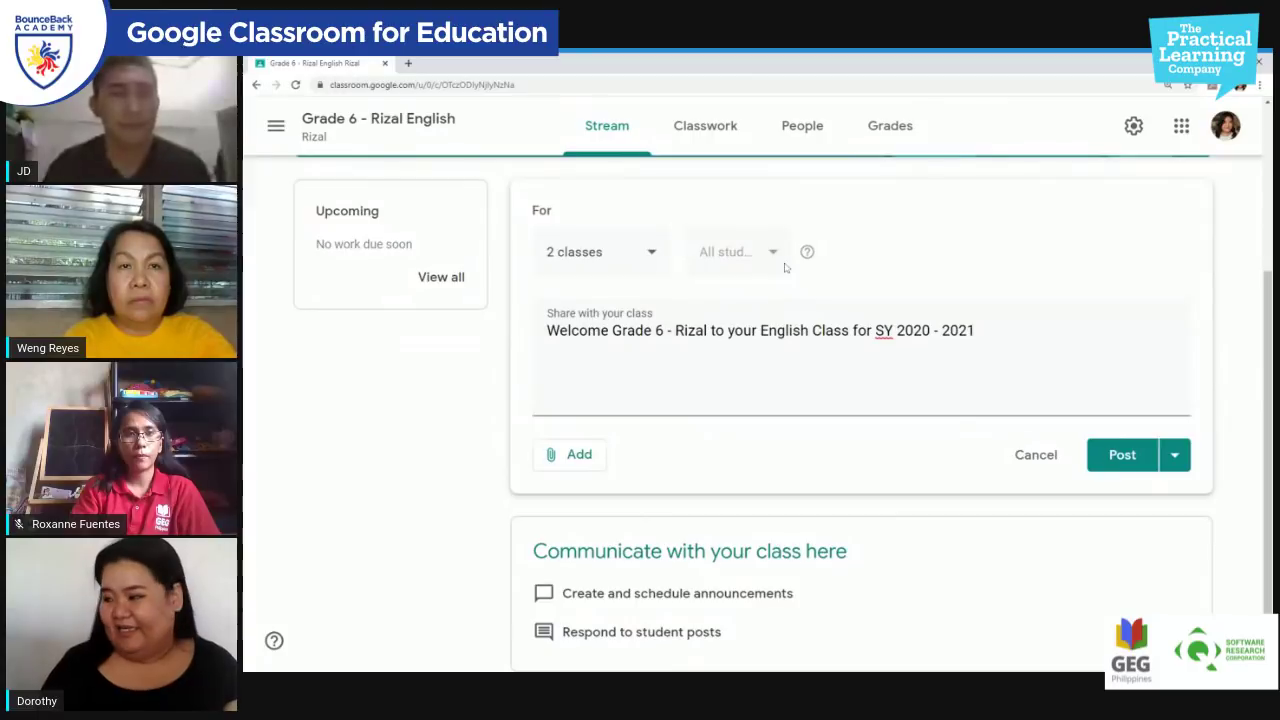
{"action": "left_click", "coordinate": [1175, 460]}
{"action": "left_click", "coordinate": [777, 471]}
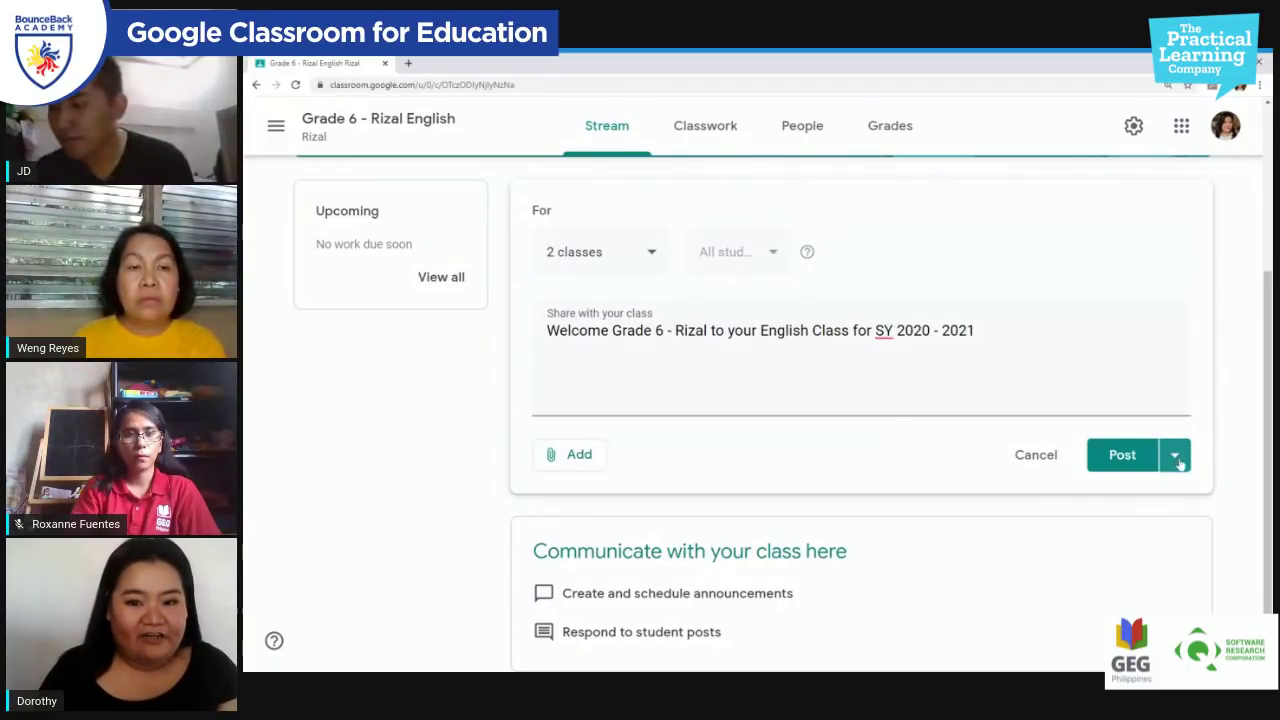
{"action": "left_click", "coordinate": [1175, 457]}
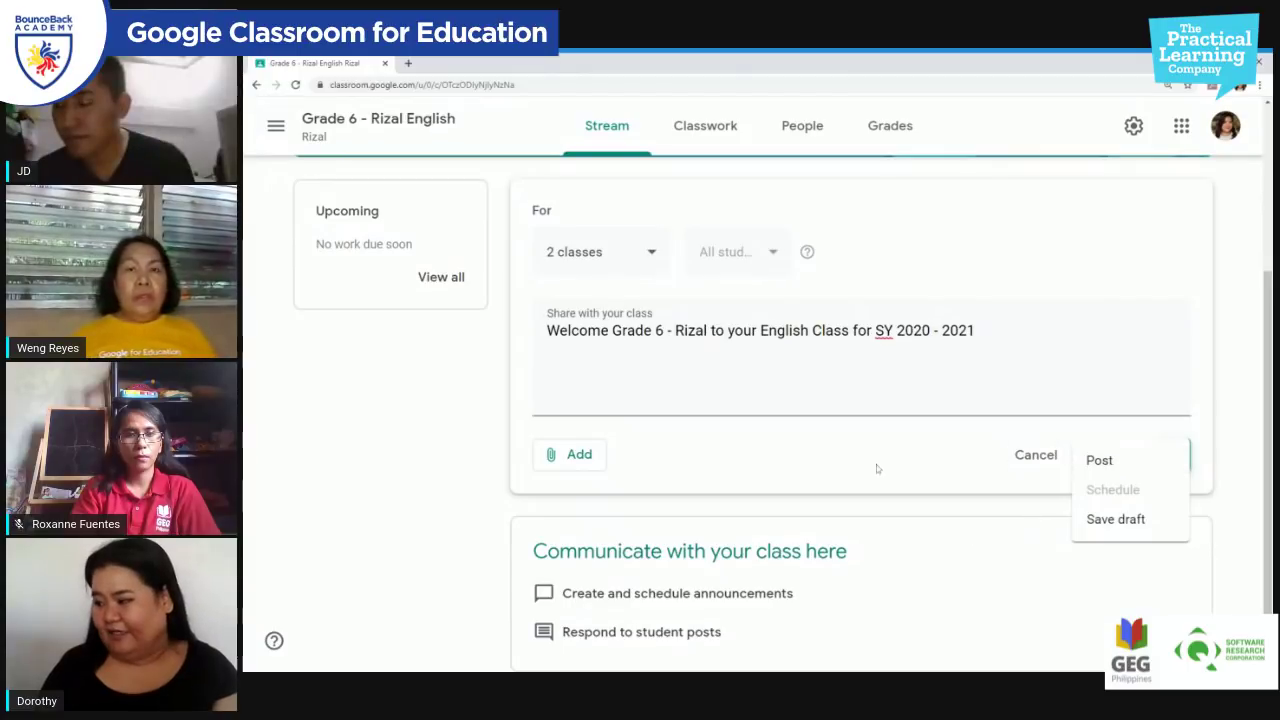
{"action": "left_click", "coordinate": [909, 463]}
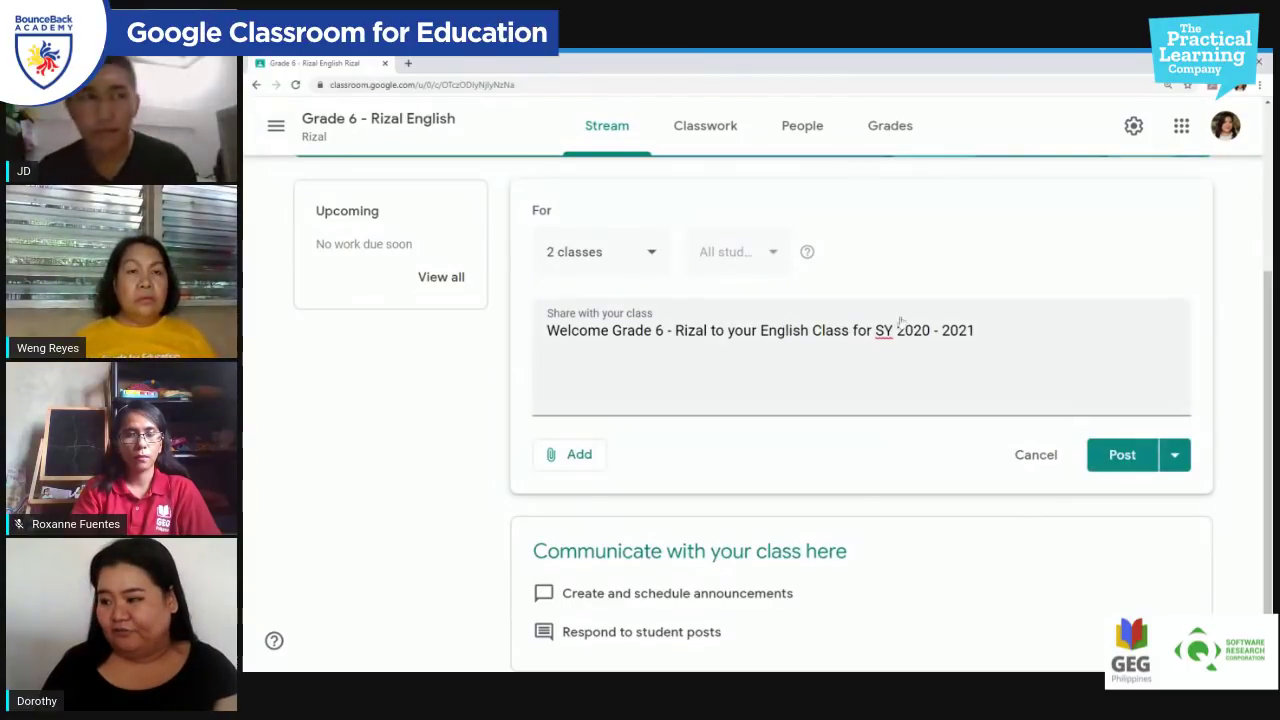
Step: Post the welcome announcement, then delete the student's comment beneath it
{"action": "left_click", "coordinate": [1123, 462]}
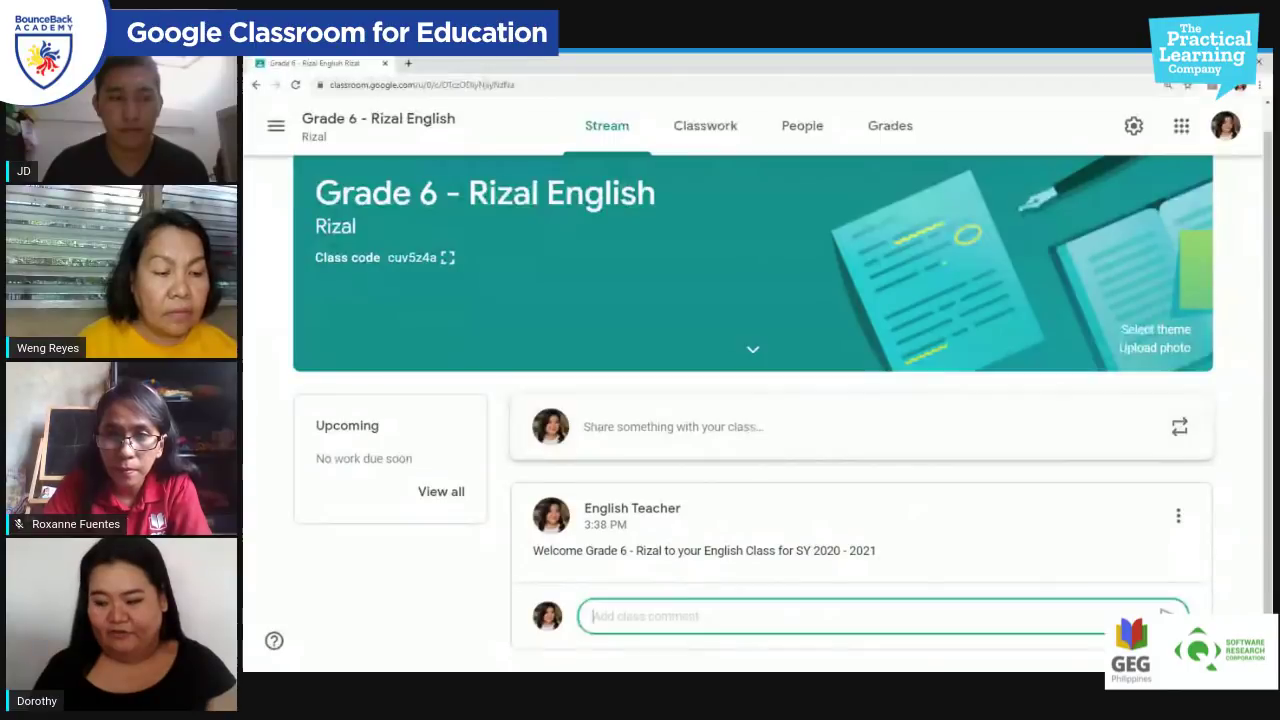
{"action": "left_click", "coordinate": [760, 605]}
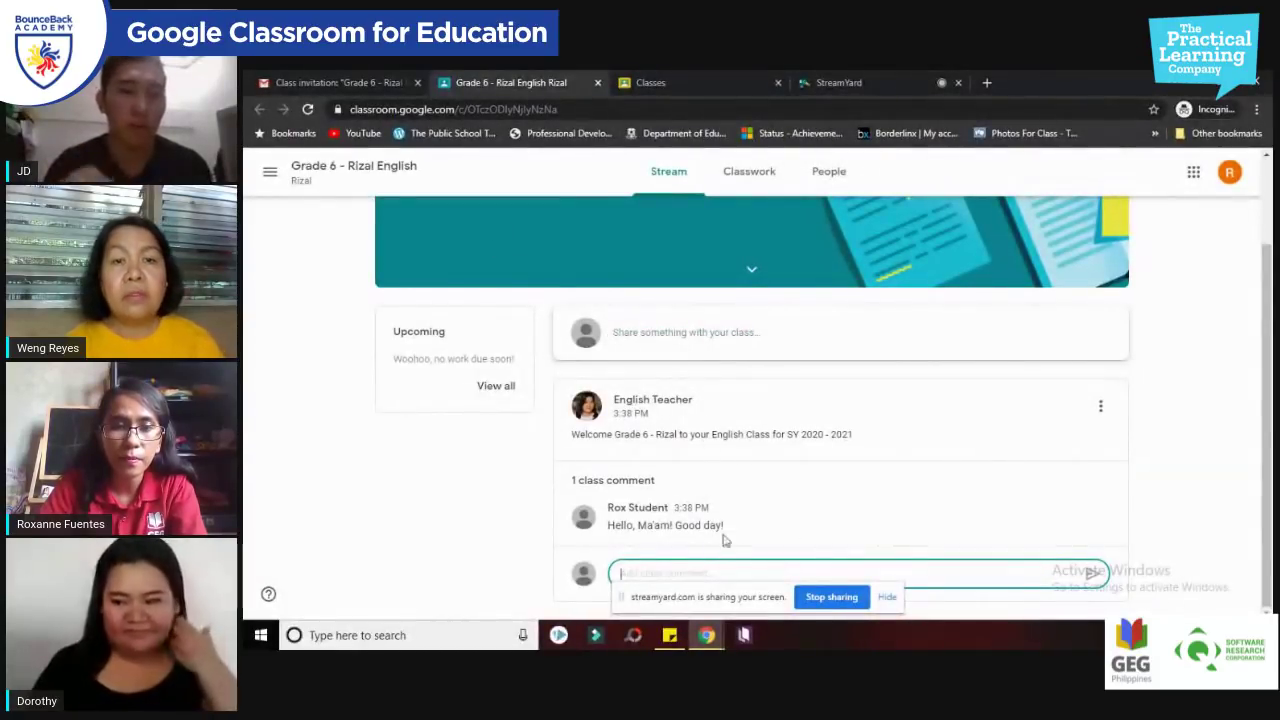
{"action": "left_click", "coordinate": [1100, 509]}
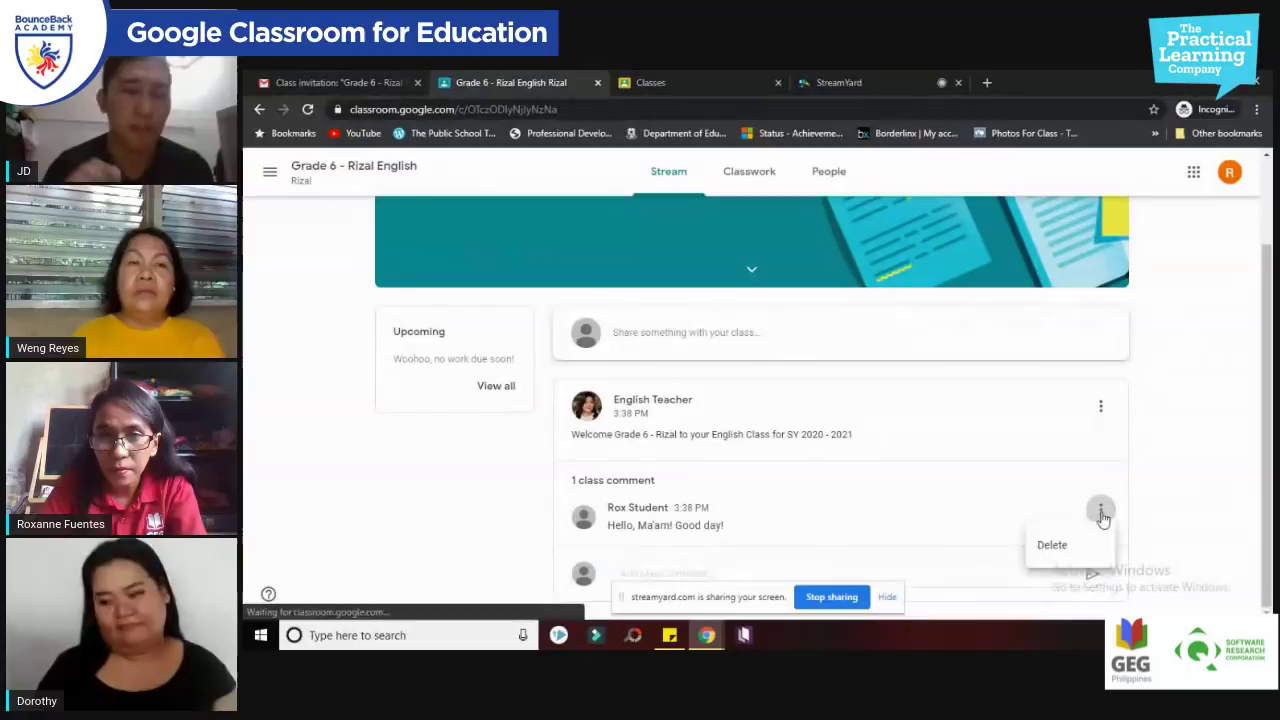
{"action": "left_click", "coordinate": [1050, 552]}
{"action": "left_click", "coordinate": [830, 438]}
{"action": "left_click", "coordinate": [372, 82]}
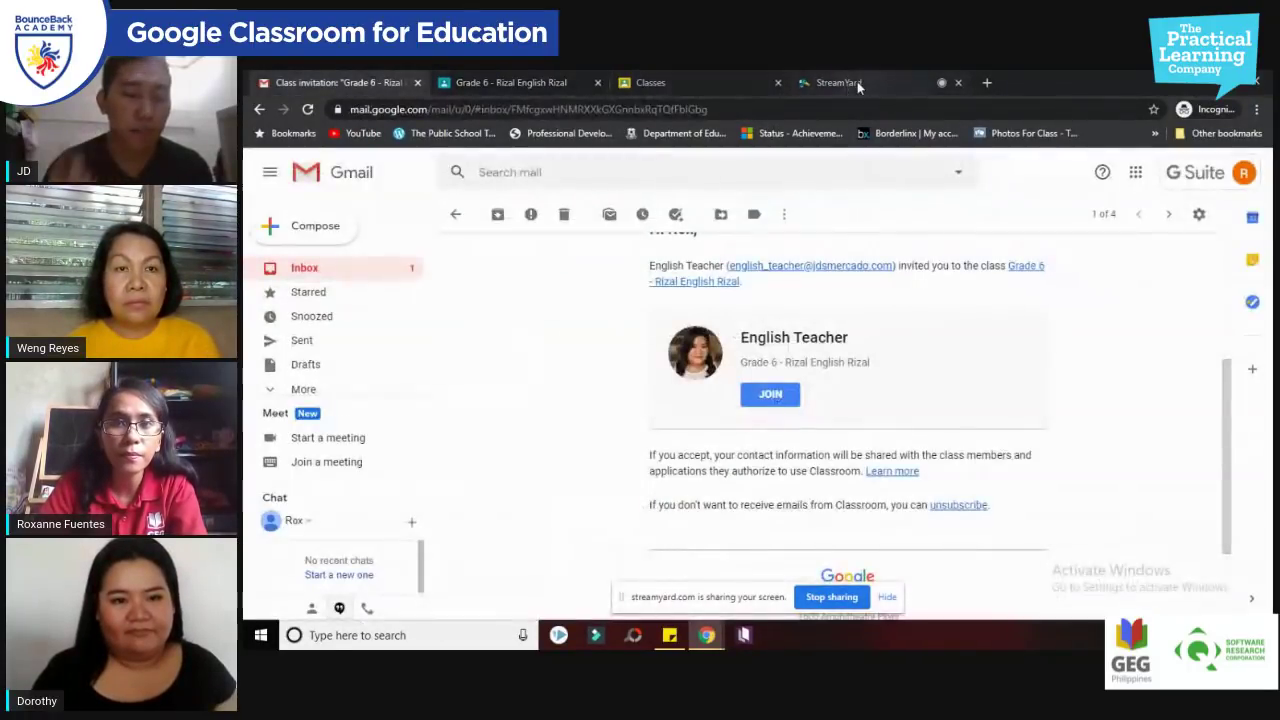
Step: Open the 'New announcement' notification email from the Gmail inbox and scroll through it
{"action": "left_click", "coordinate": [374, 270]}
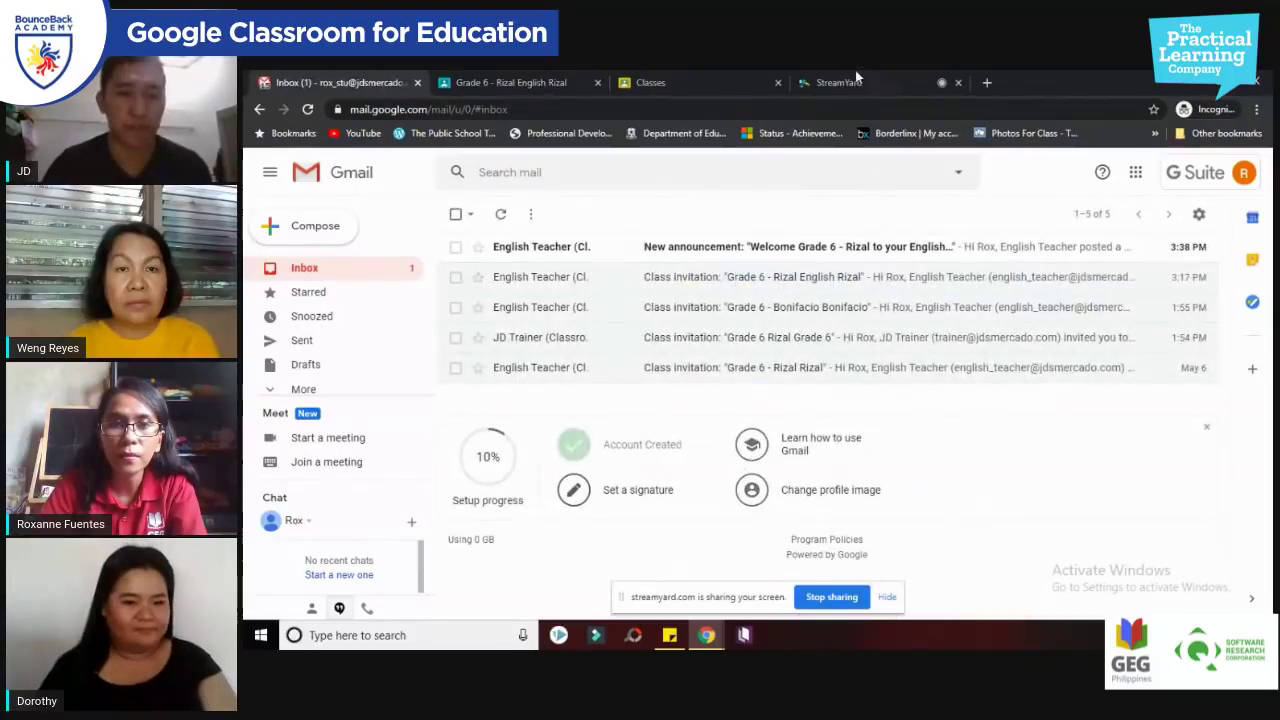
{"action": "left_click", "coordinate": [863, 78]}
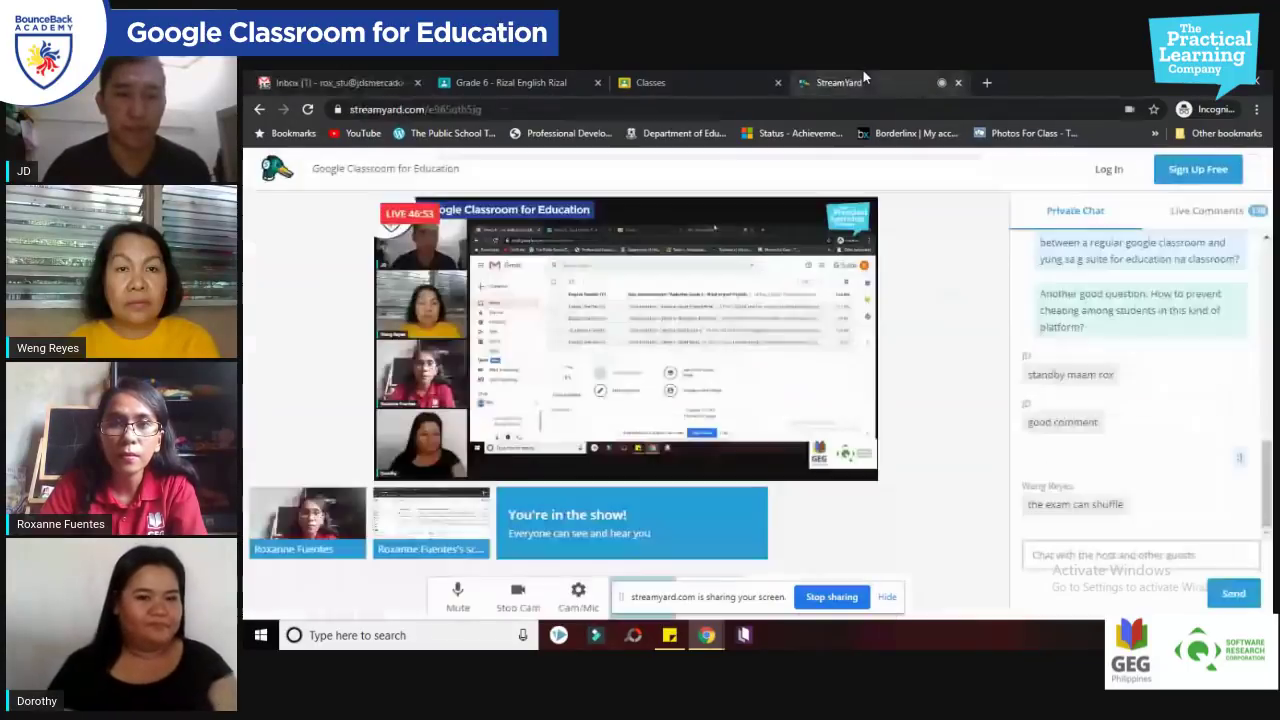
{"action": "left_click", "coordinate": [384, 80]}
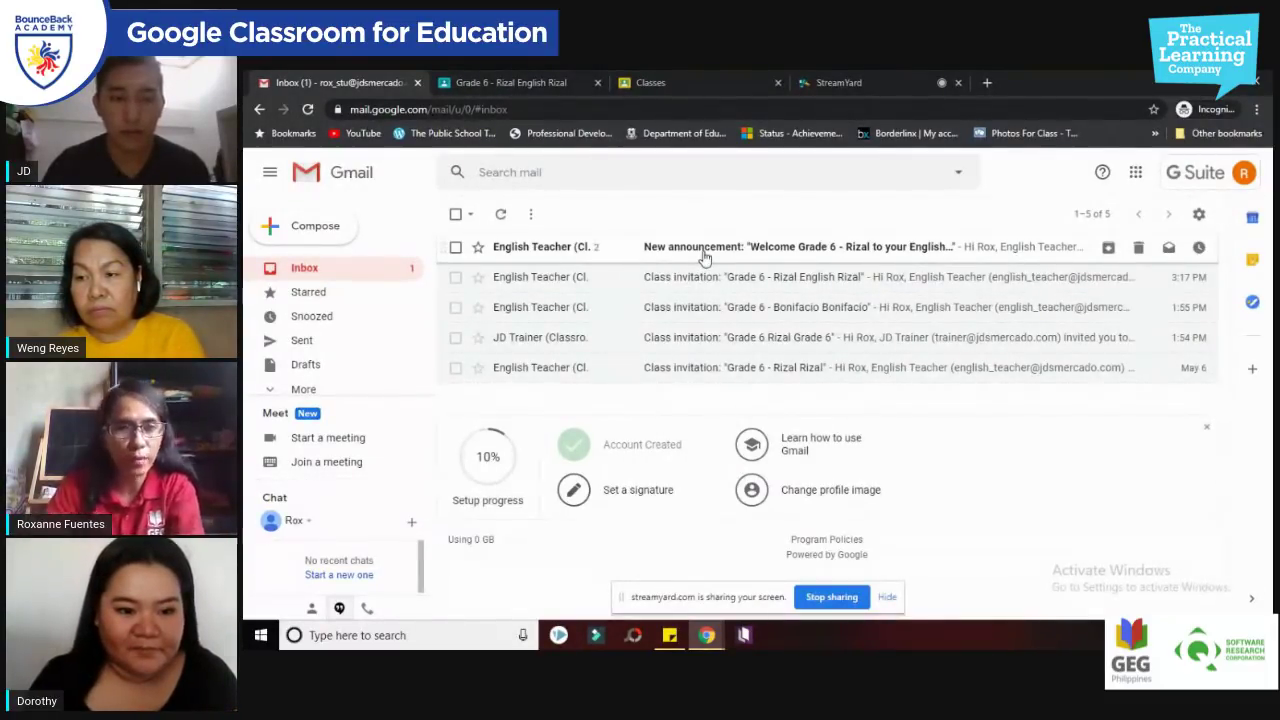
{"action": "left_click", "coordinate": [770, 256]}
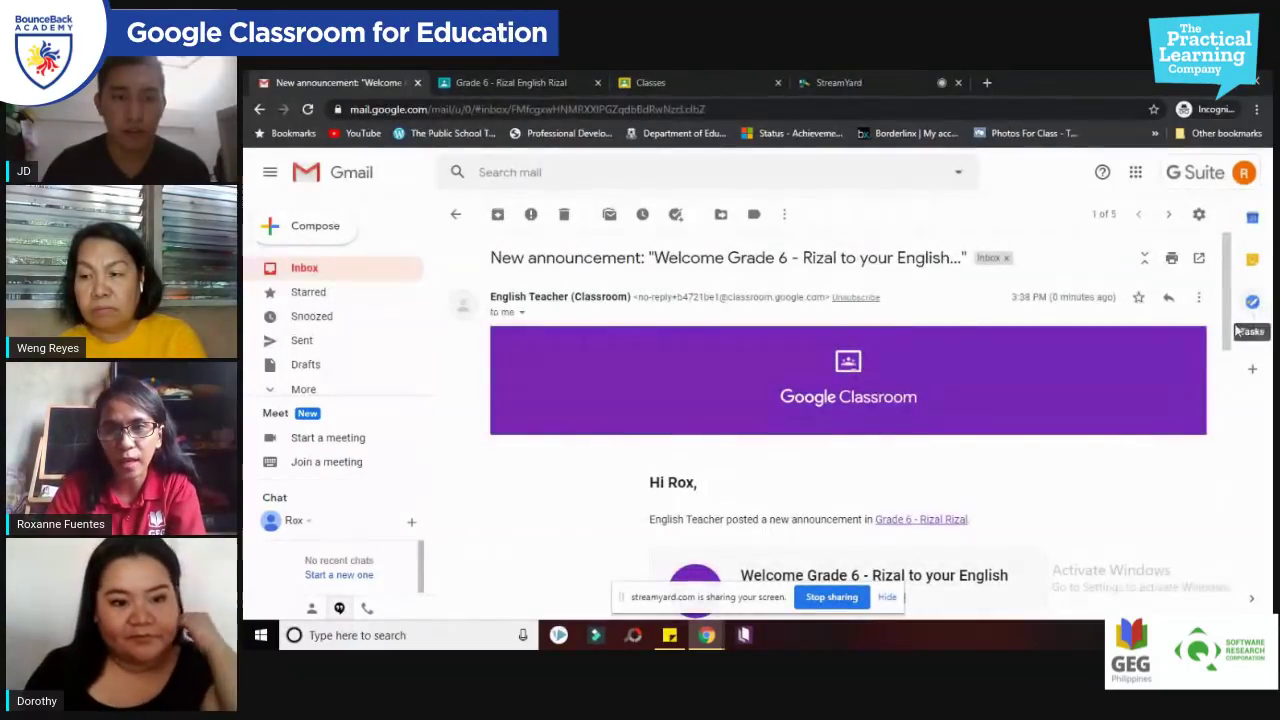
{"action": "scroll", "coordinate": [1220, 400], "scroll_direction": "down", "scroll_amount": 3}
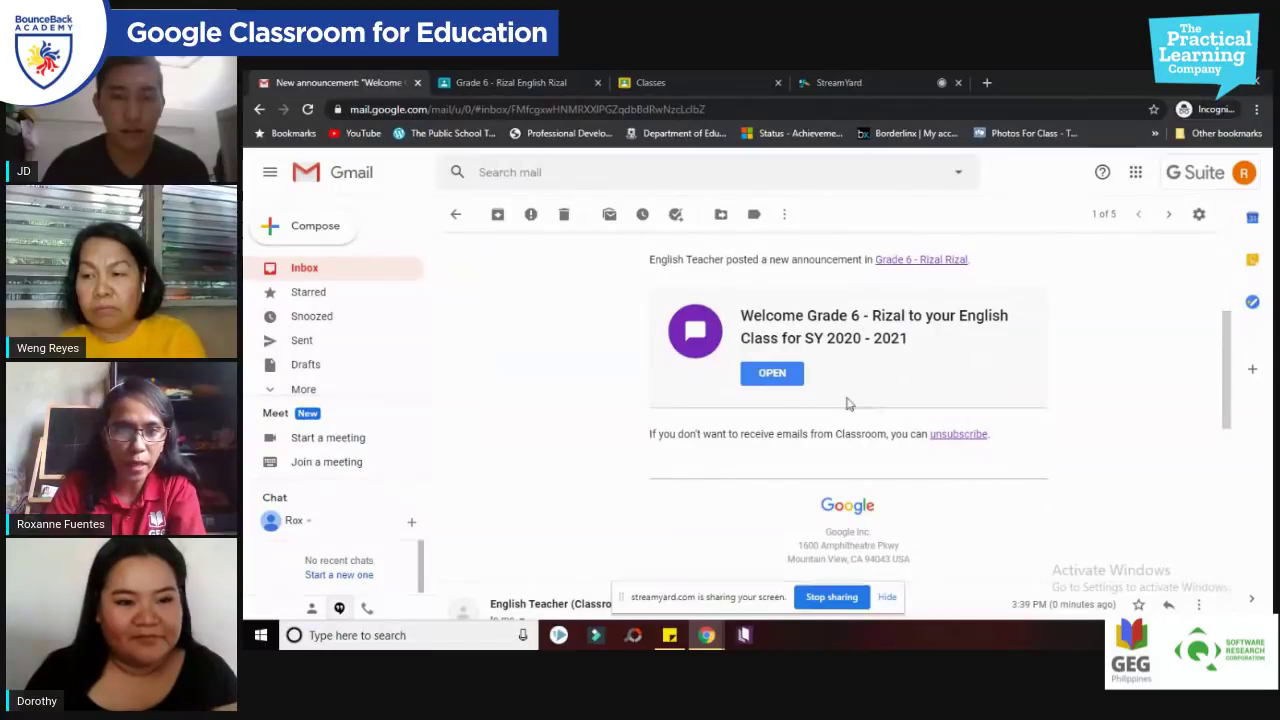
{"action": "left_click", "coordinate": [538, 80]}
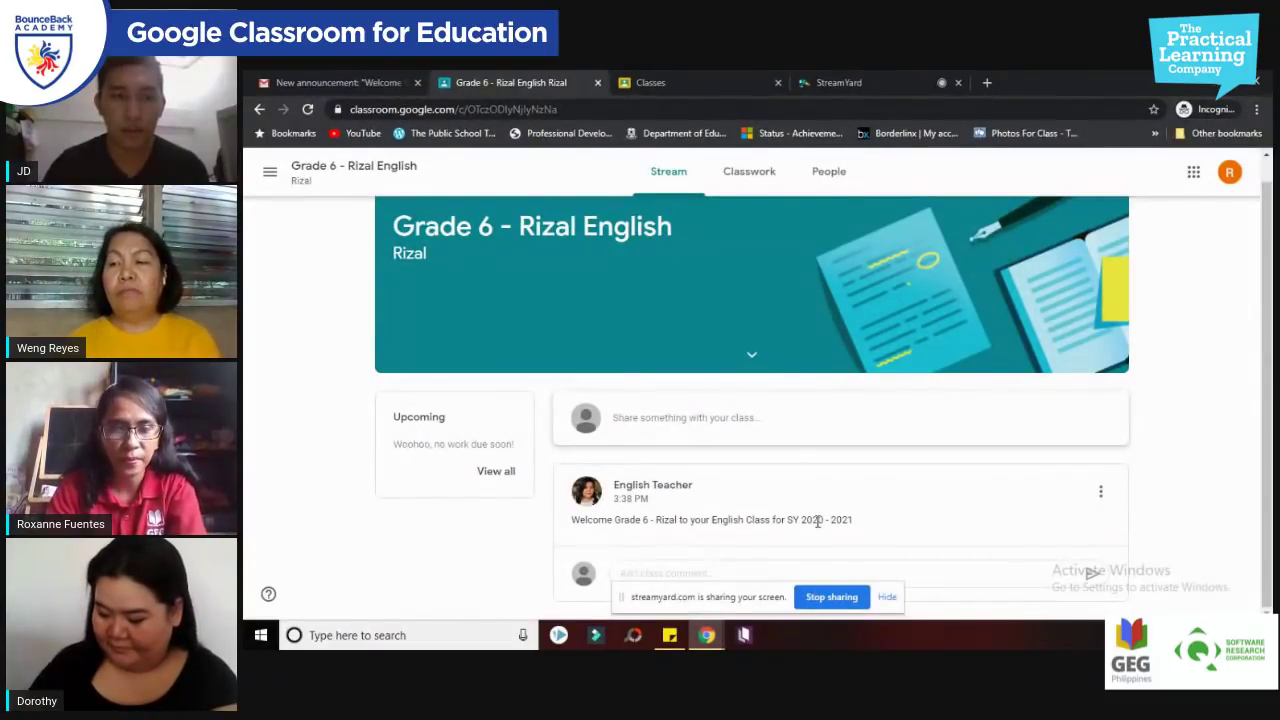
Step: Comment 'Hello, ma'am! Good day!' under the welcome announcement
{"action": "left_click", "coordinate": [763, 570]}
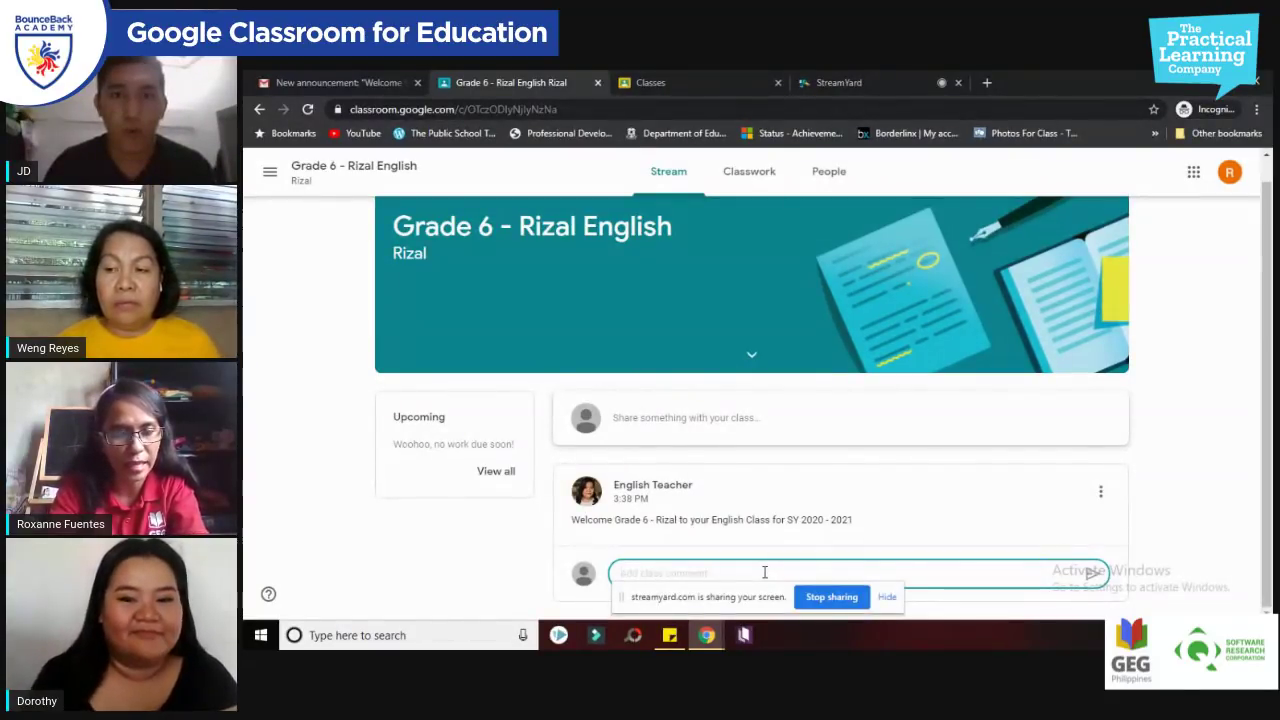
{"action": "type", "text": "Hello"}
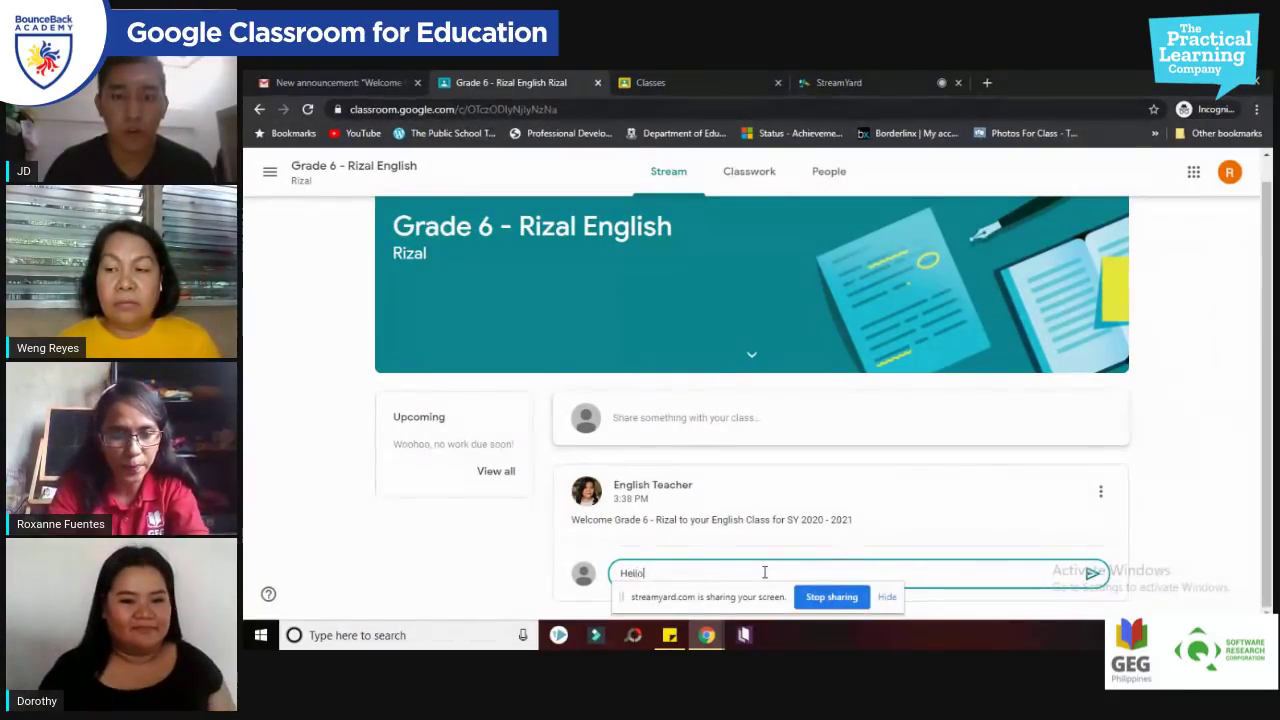
{"action": "type", "text": ", ma'am!"}
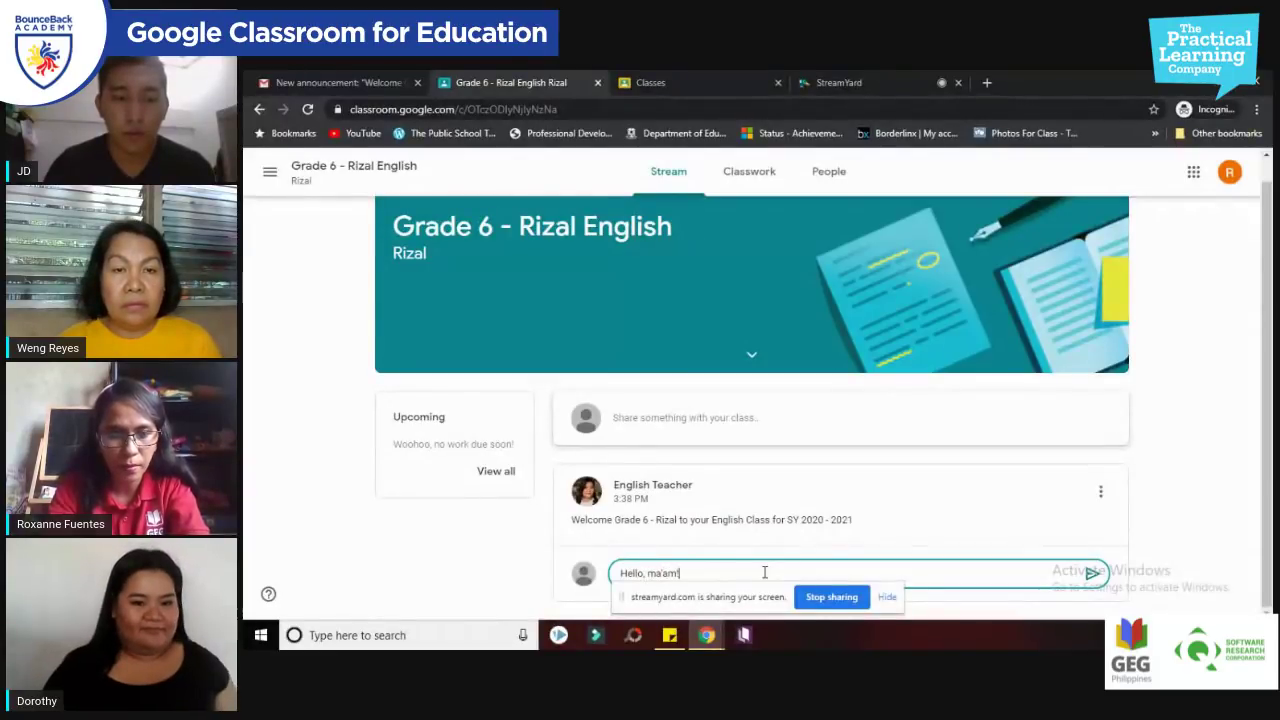
{"action": "type", "text": " Good day!"}
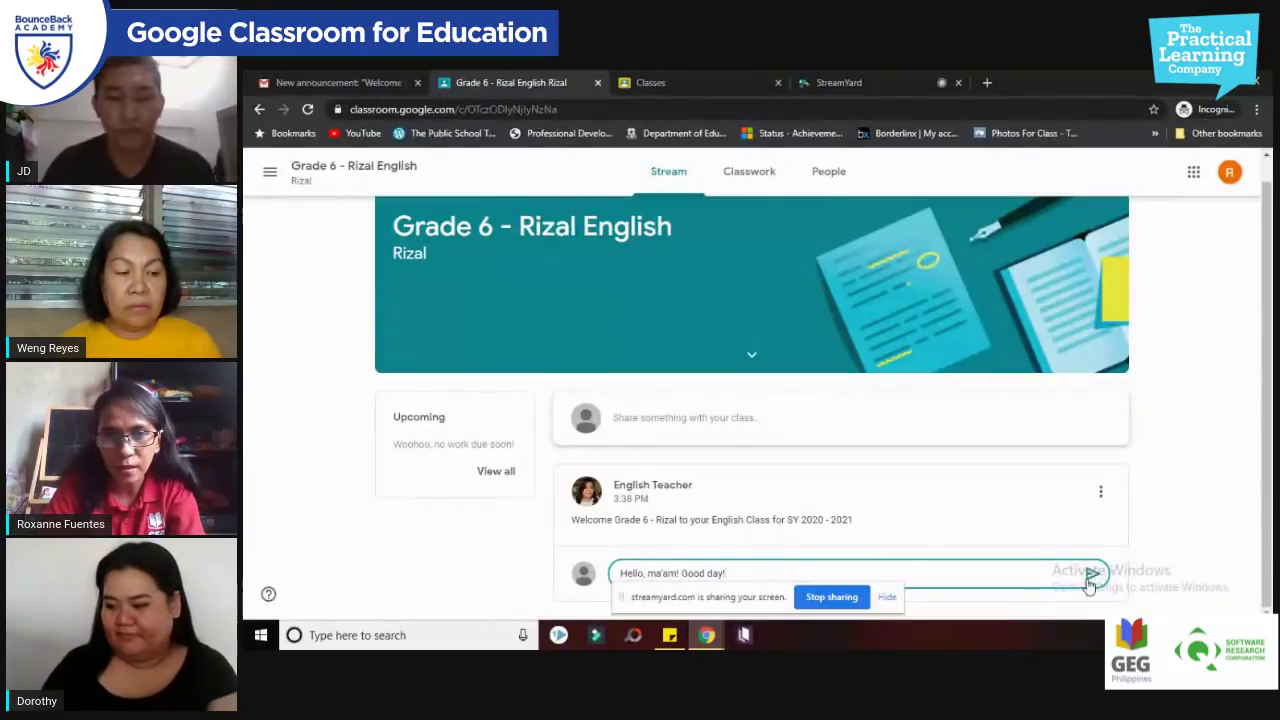
{"action": "left_click", "coordinate": [1092, 575]}
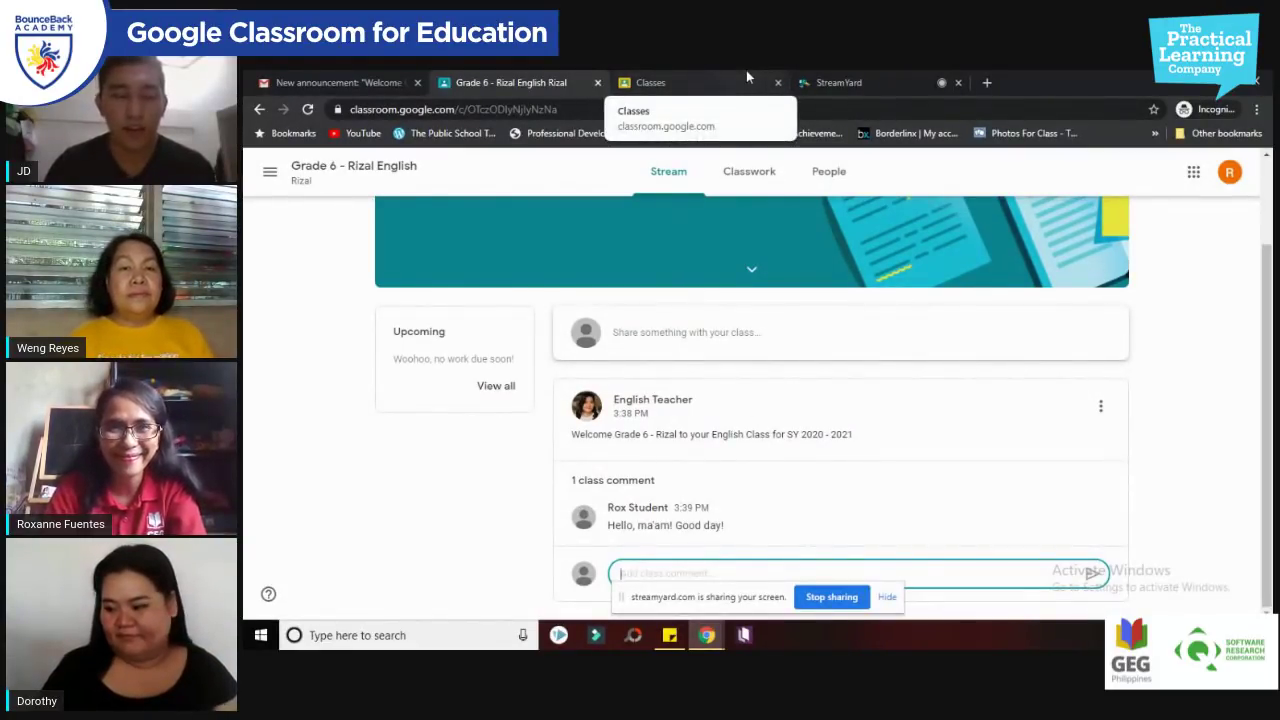
{"action": "left_click", "coordinate": [828, 84]}
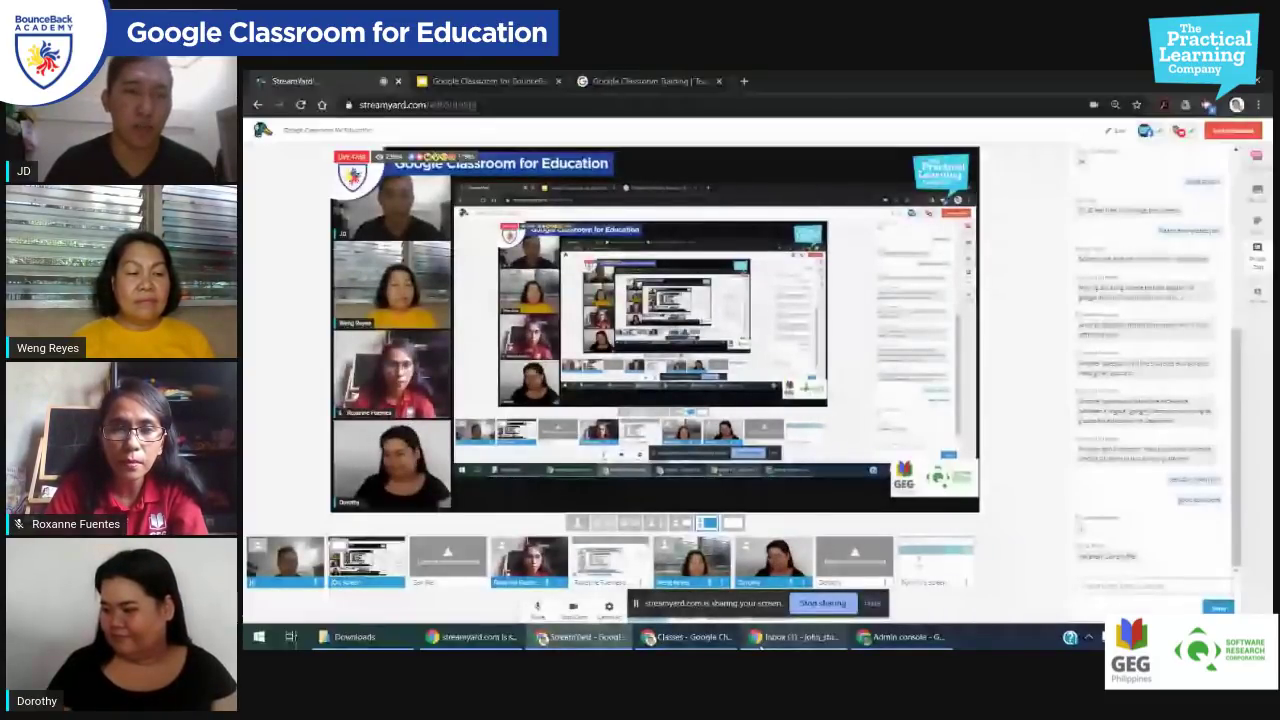
Step: Open and scroll through the 'New announcement' email in Gmail
{"action": "left_click", "coordinate": [765, 640]}
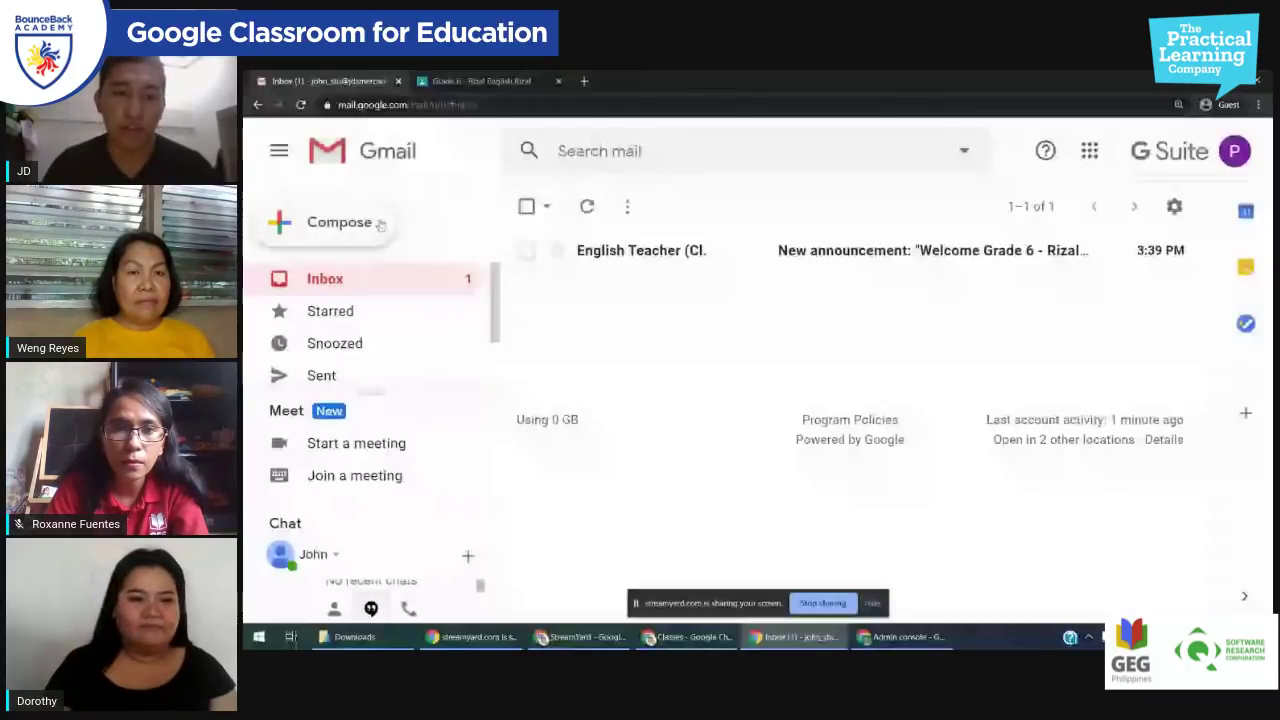
{"action": "left_click", "coordinate": [760, 250]}
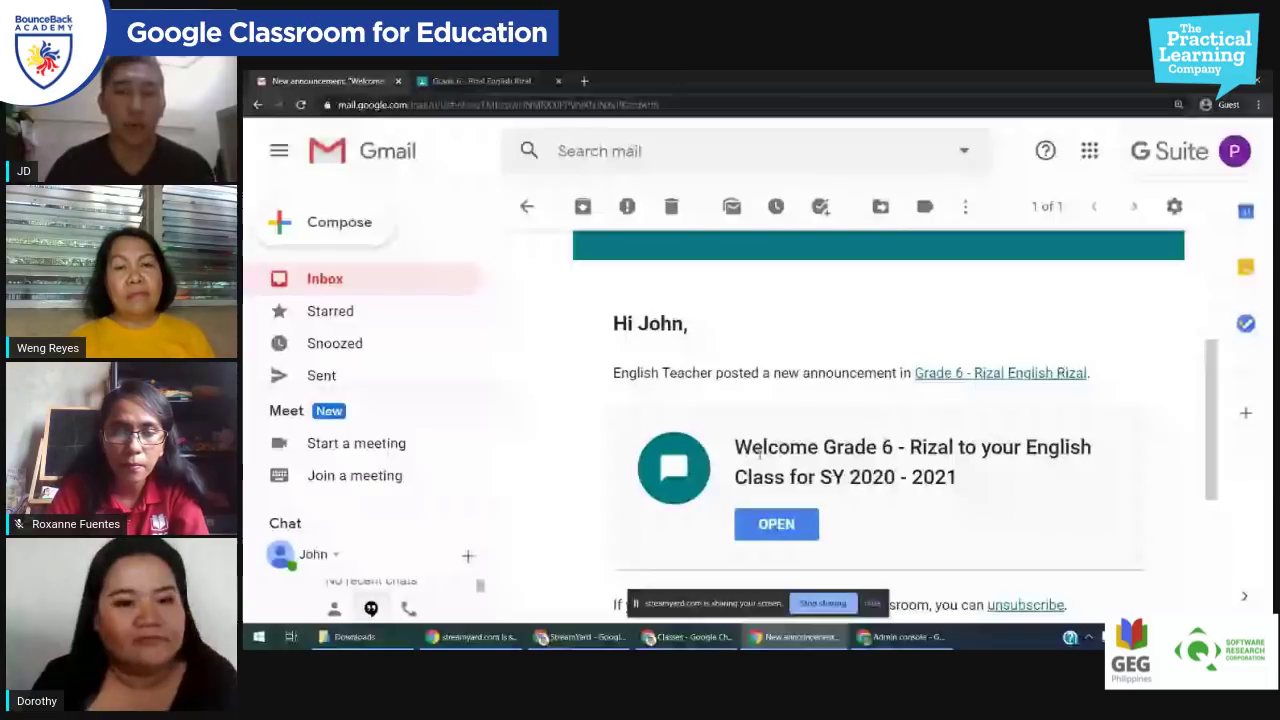
{"action": "scroll", "coordinate": [554, 274], "scroll_direction": "down", "scroll_amount": 2}
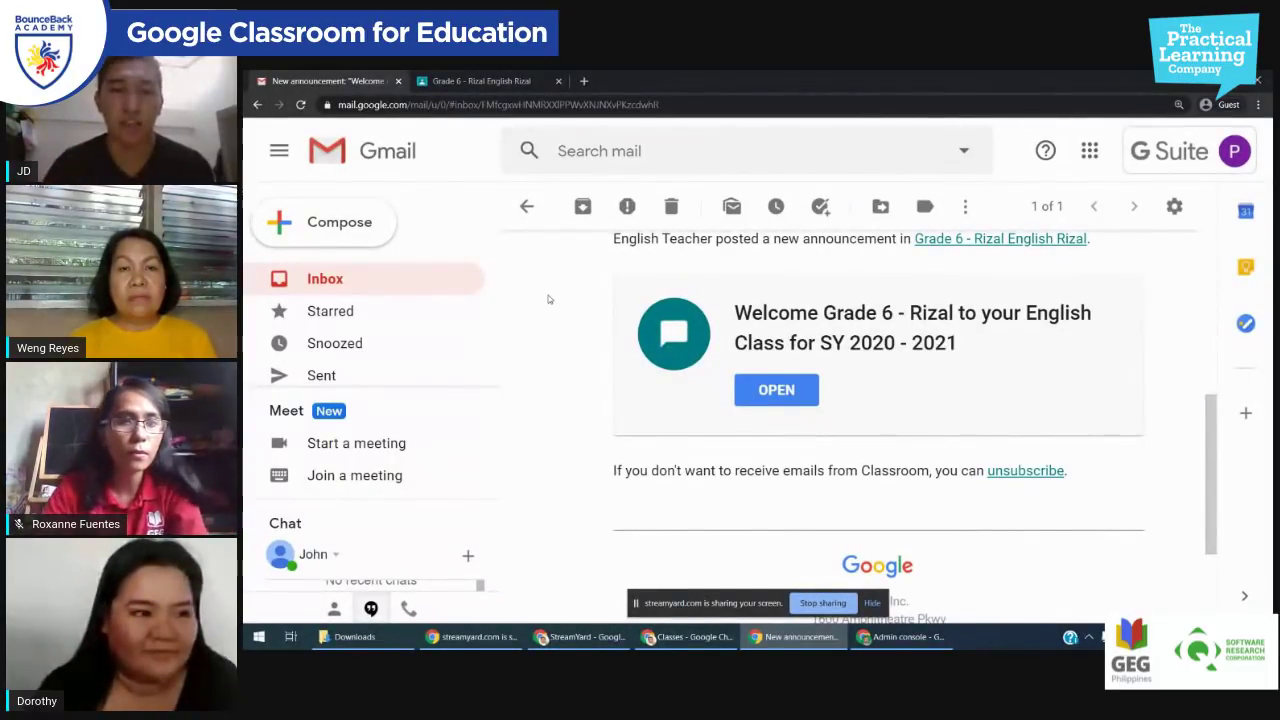
{"action": "left_click", "coordinate": [470, 78]}
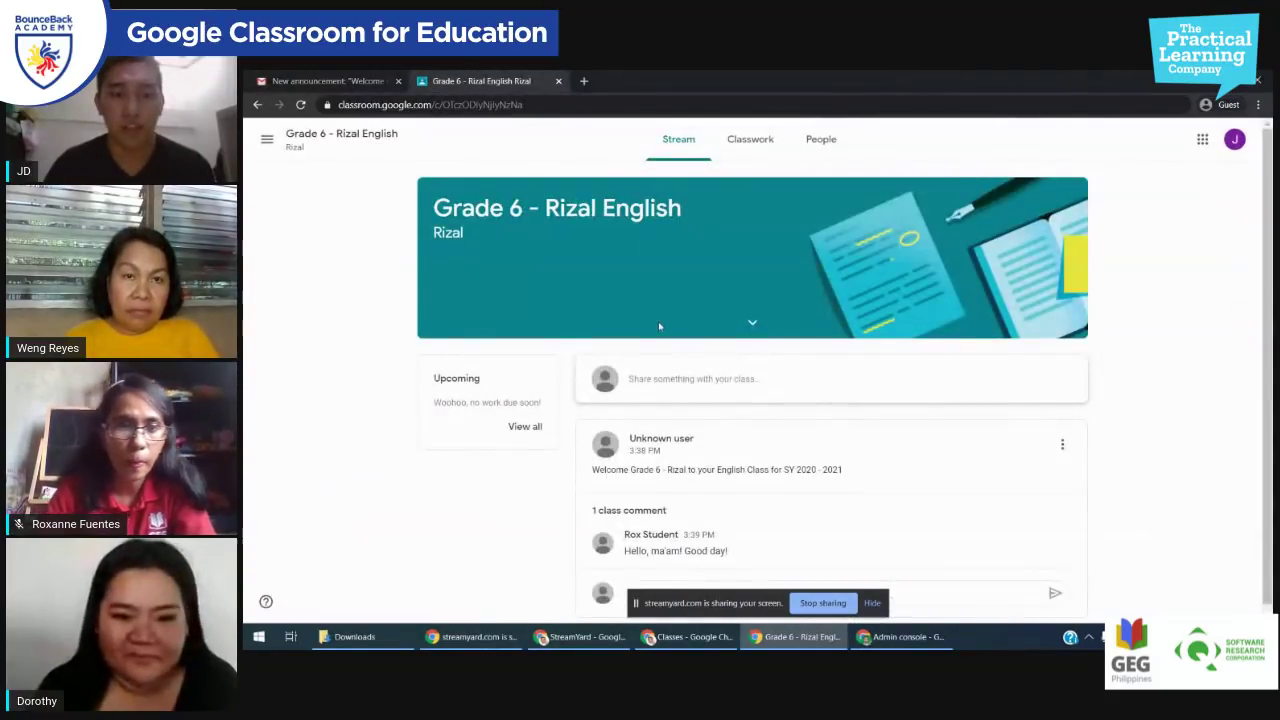
Step: Reload the stream and post a comment of random letters on the welcome announcement
{"action": "left_click", "coordinate": [300, 104]}
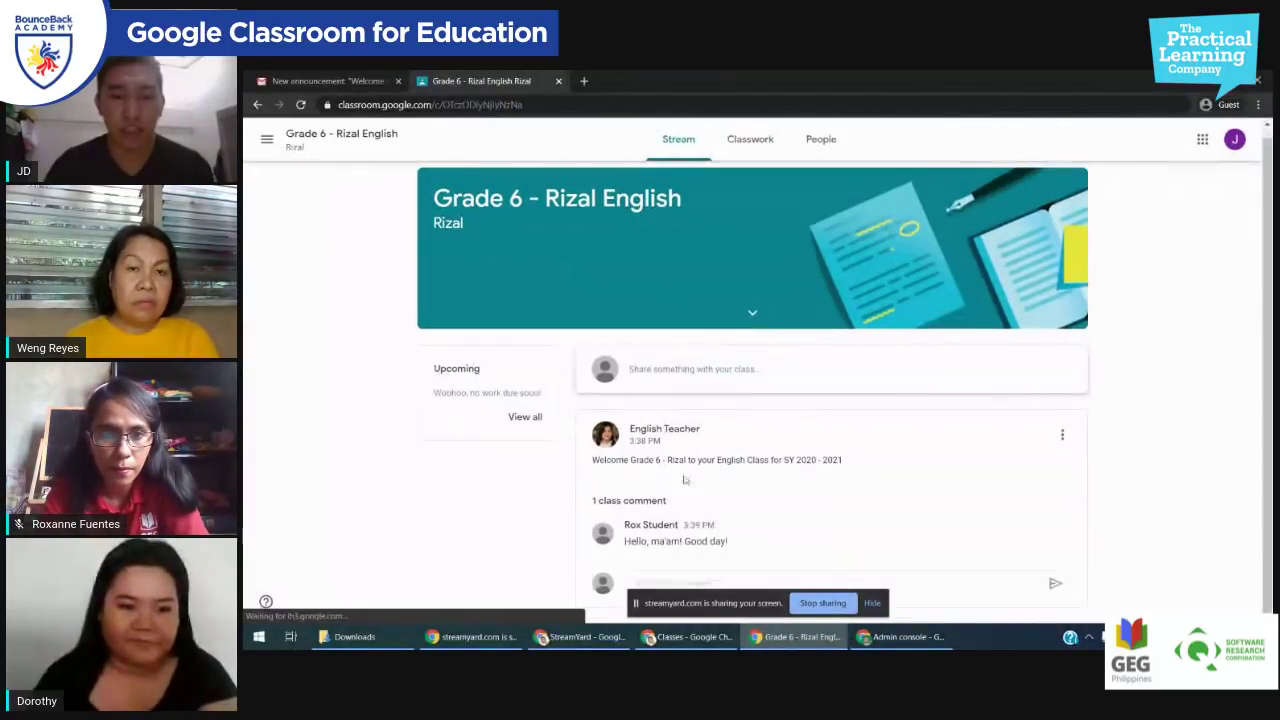
{"action": "left_click", "coordinate": [715, 580]}
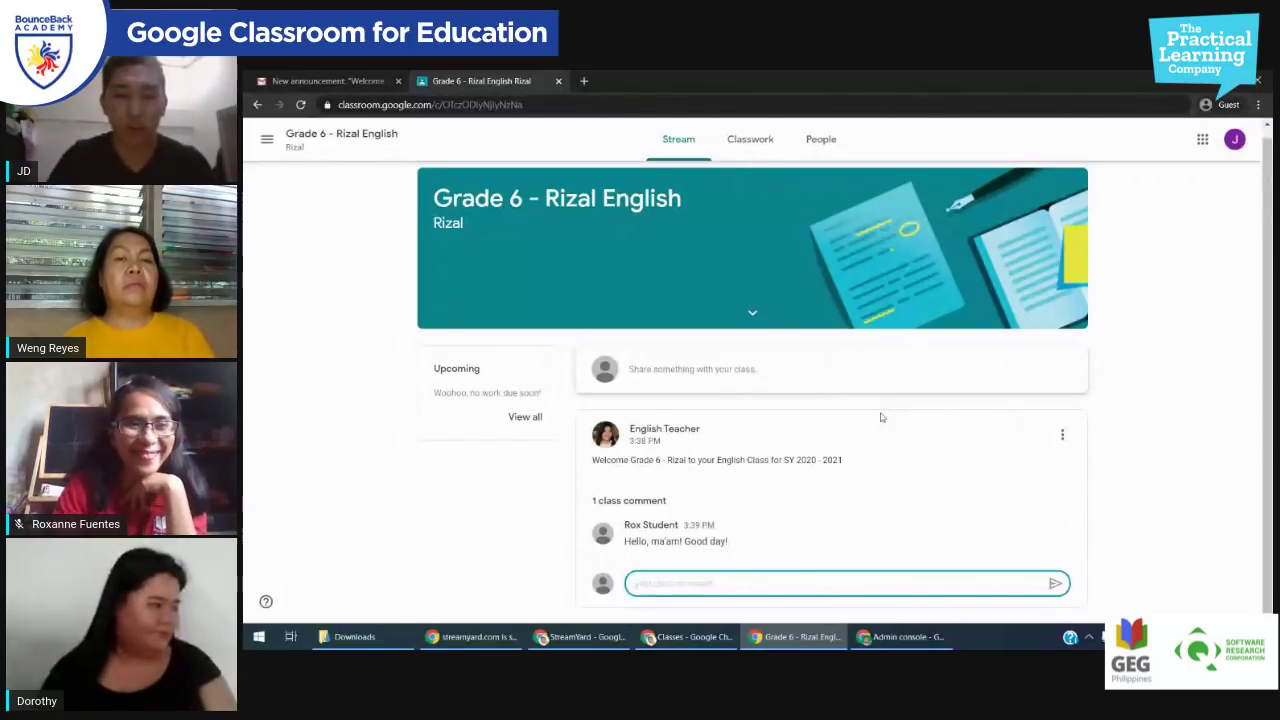
{"action": "type", "text": "kjdskjfhjskfsdbfjsdbfj"}
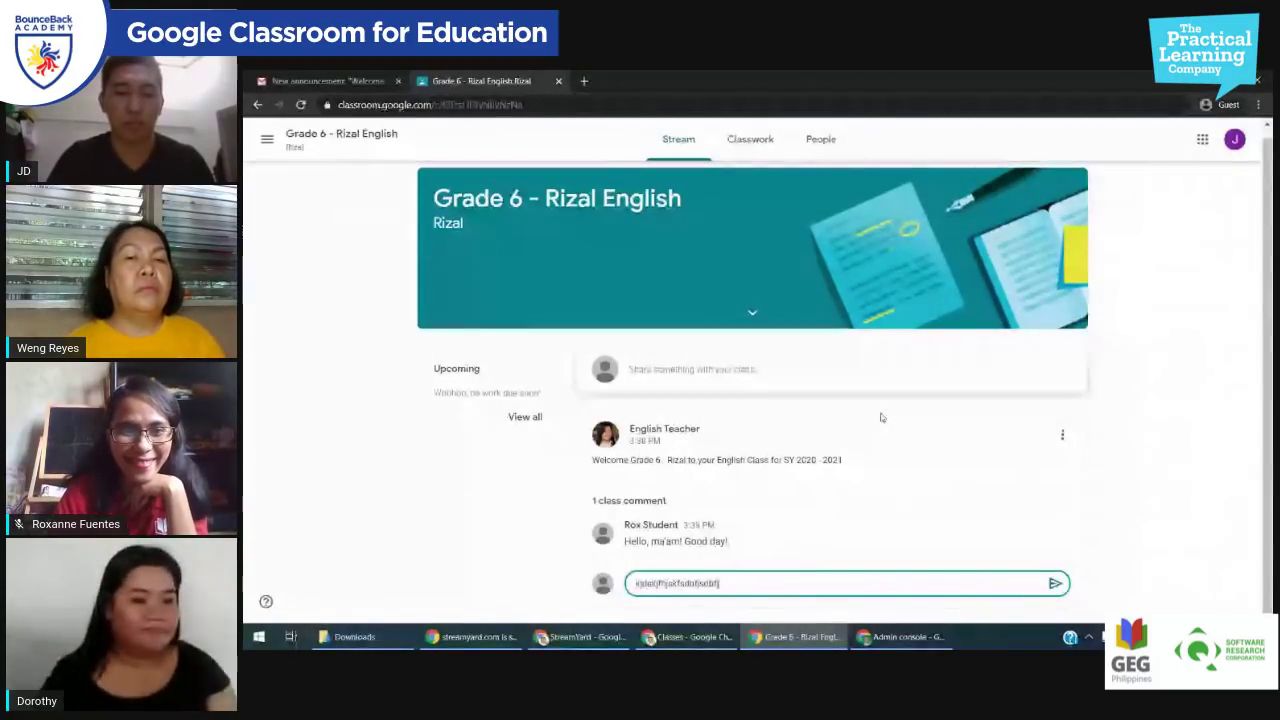
{"action": "type", "text": "sdbfjhsbfrenibmdsbfdsjfhdqfbnmdsbfdgsbfbew"}
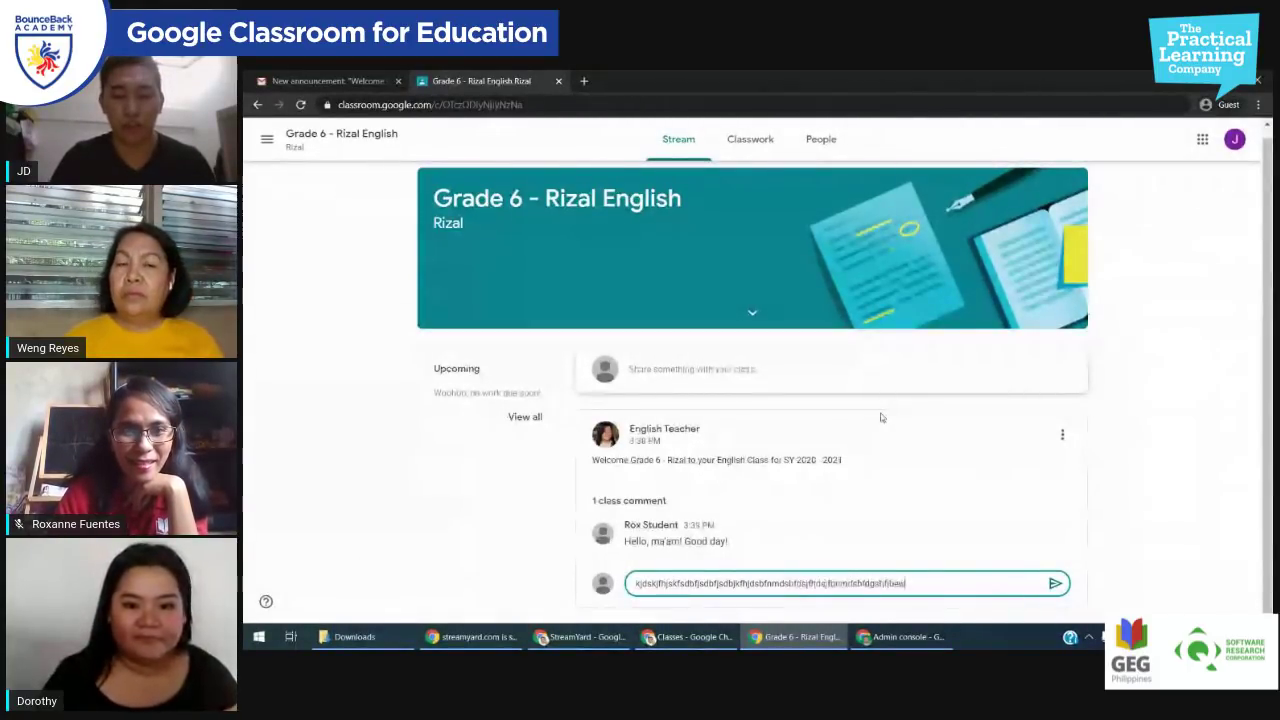
{"action": "type", "text": "hjshjjbhwefrdsbfdsfhjfsdvhfvsdhof"}
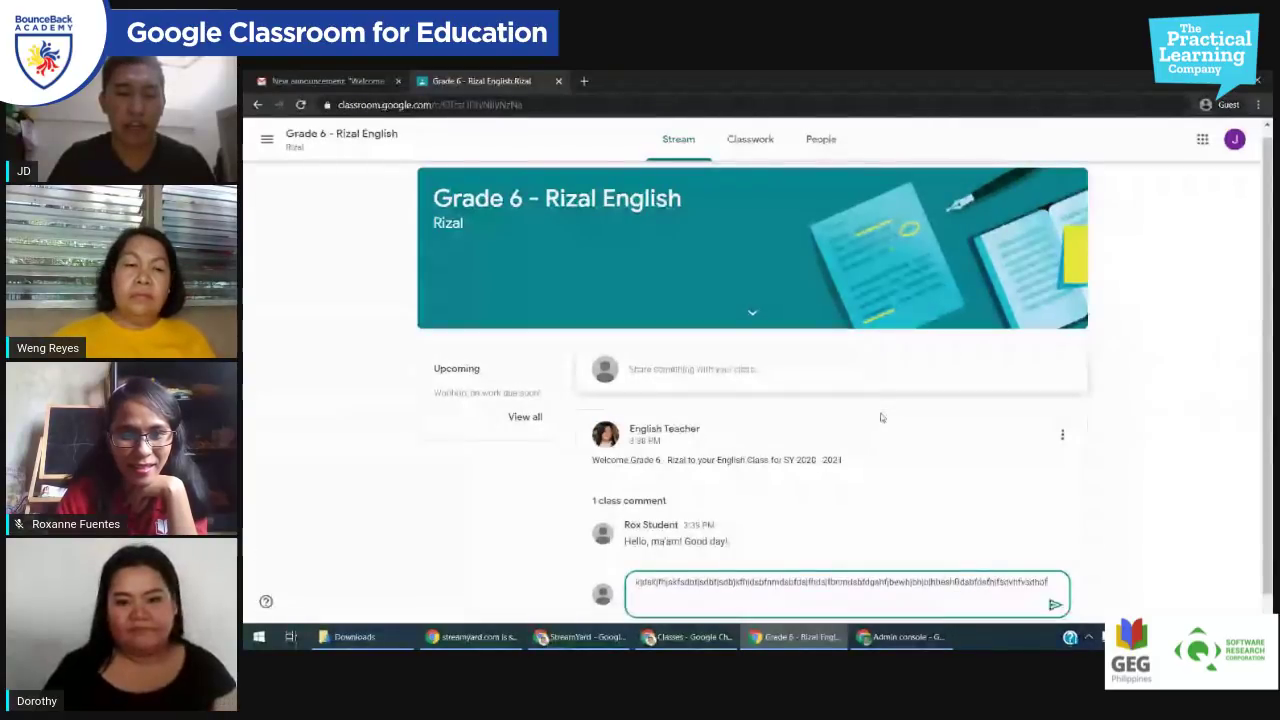
{"action": "type", "text": "dshvfb jhdfhsdbhfbdhsbfhjfbdsfb"}
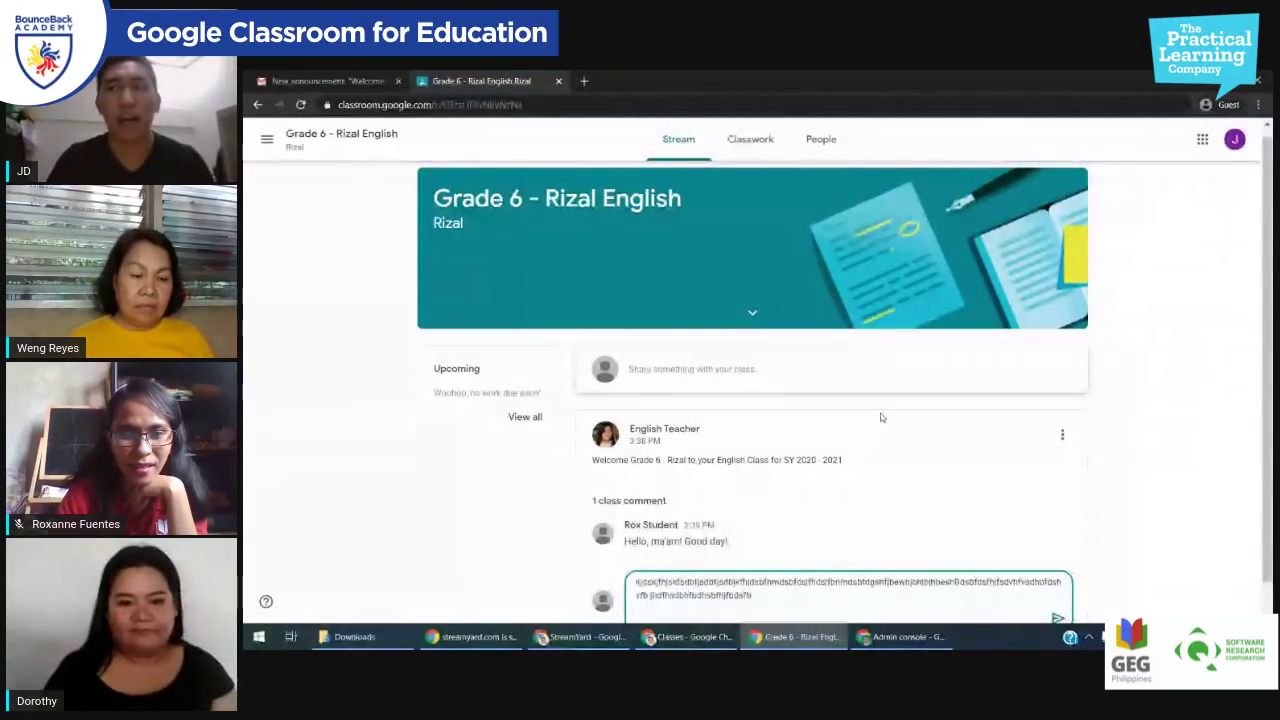
{"action": "type", "text": "sfhbcvueuwdkjbjkvekjebf"}
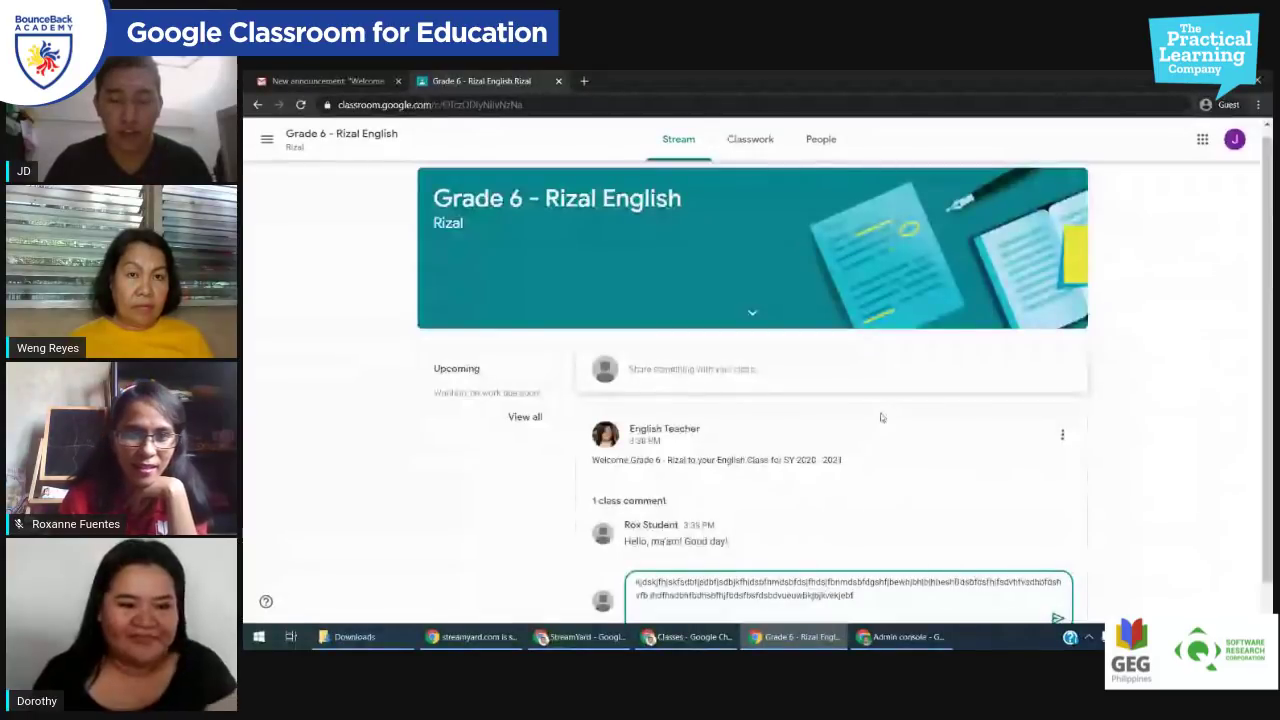
{"action": "scroll", "coordinate": [881, 417], "scroll_direction": "down", "scroll_amount": 1}
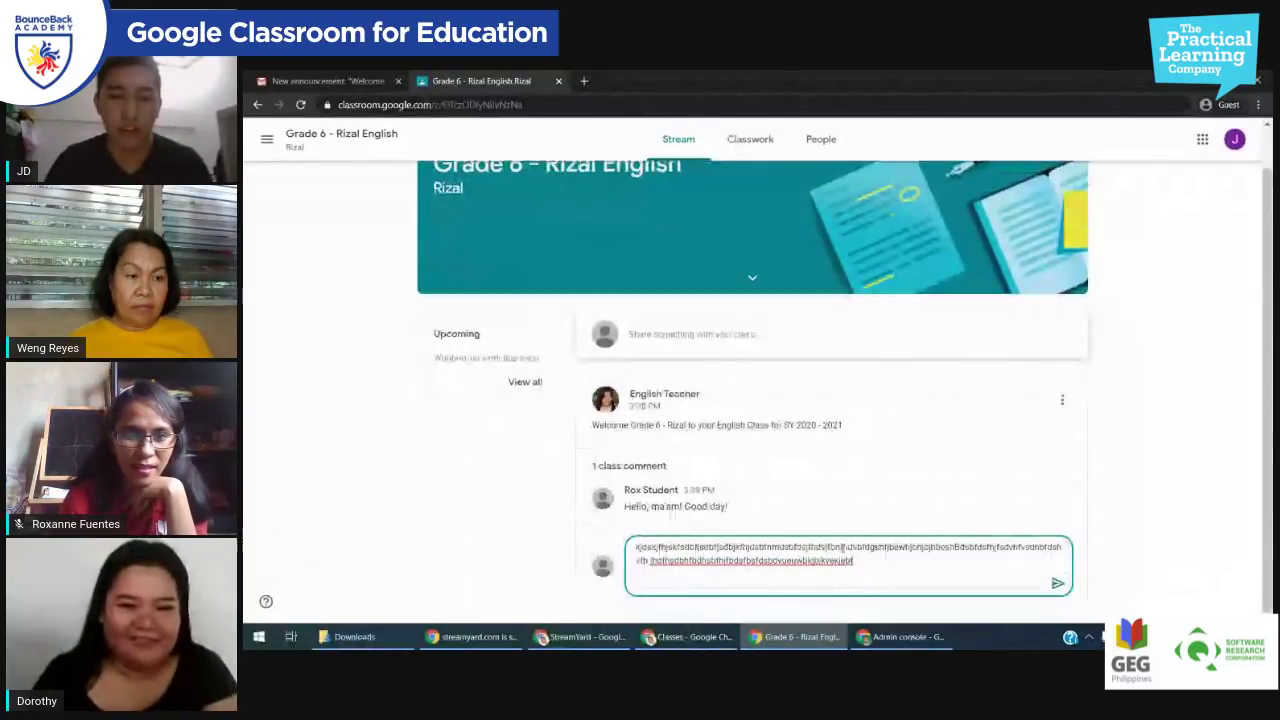
{"action": "key", "text": "ctrl+a"}
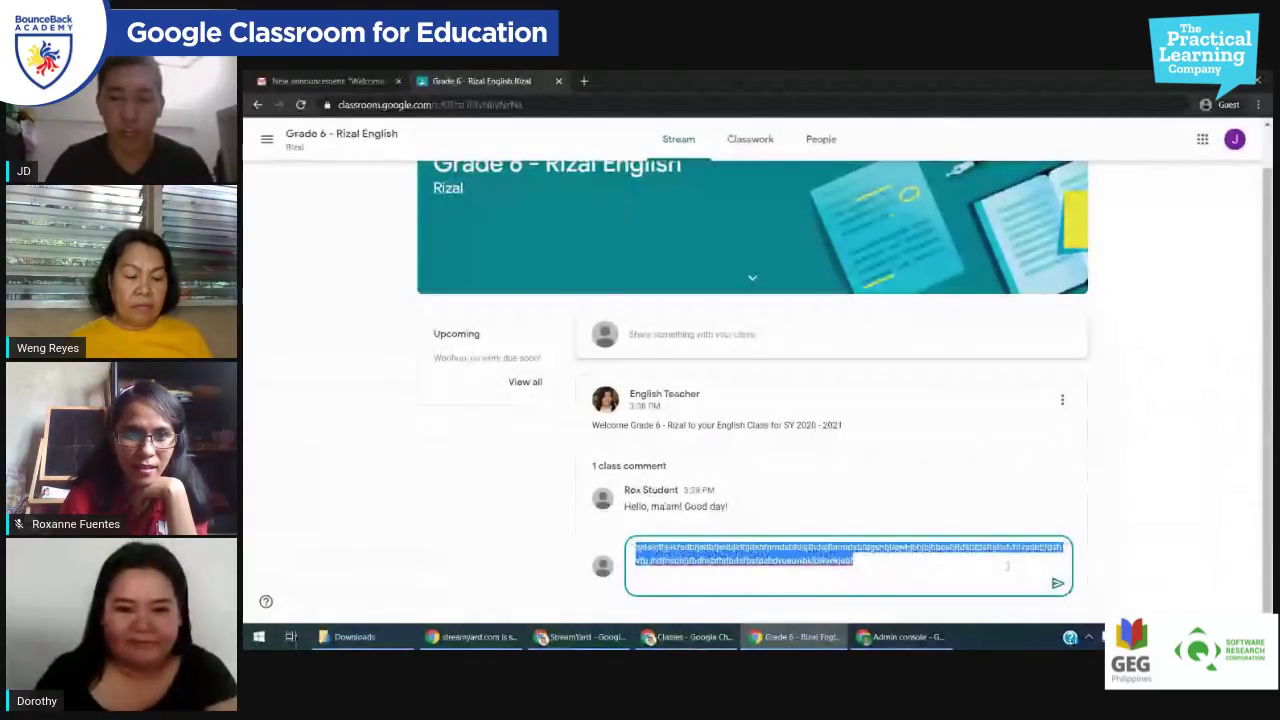
{"action": "left_click", "coordinate": [1053, 584]}
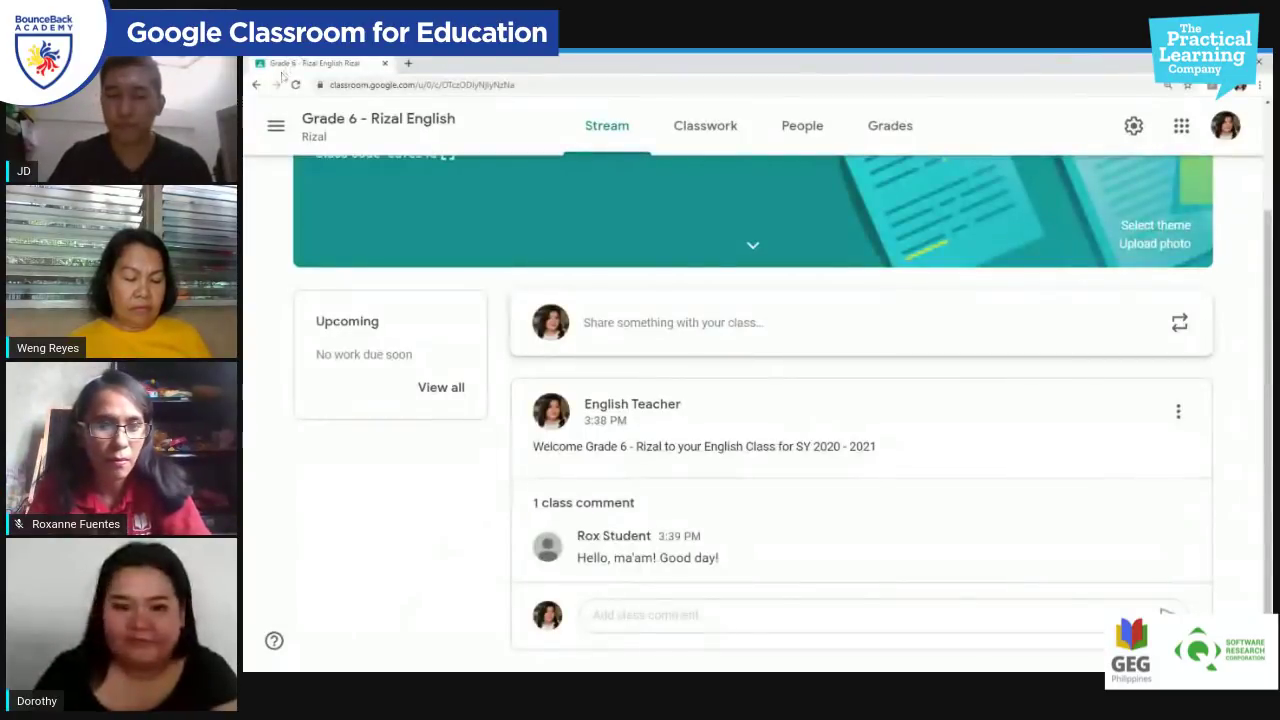
Step: Reload the stream and expand the announcement's full comment thread
{"action": "left_click", "coordinate": [295, 84]}
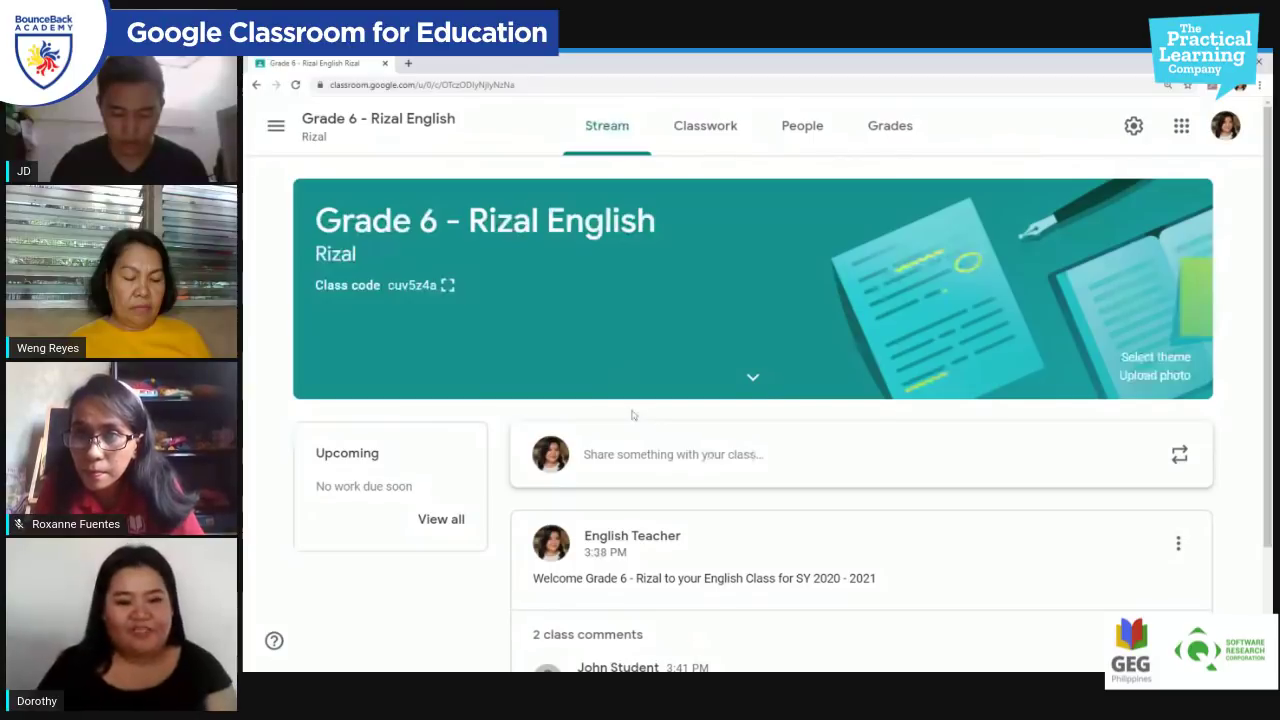
{"action": "scroll", "coordinate": [740, 414], "scroll_direction": "down", "scroll_amount": 2}
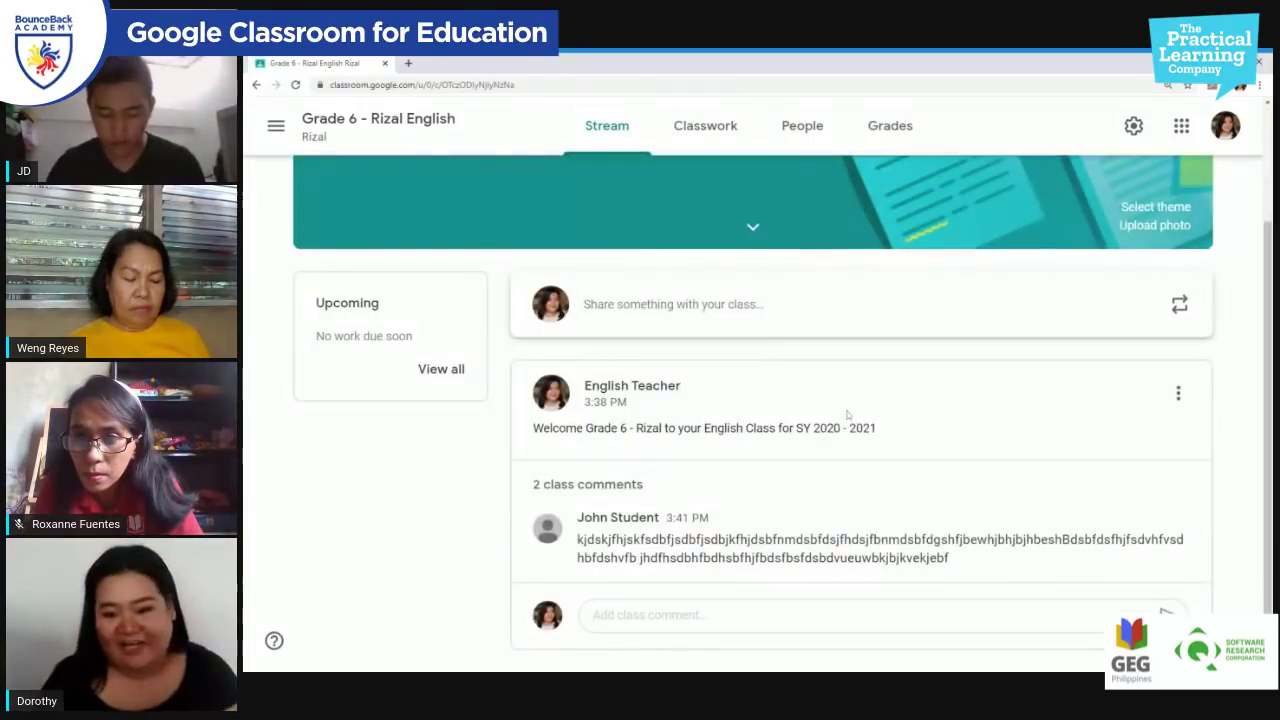
{"action": "mouse_move", "coordinate": [1158, 533]}
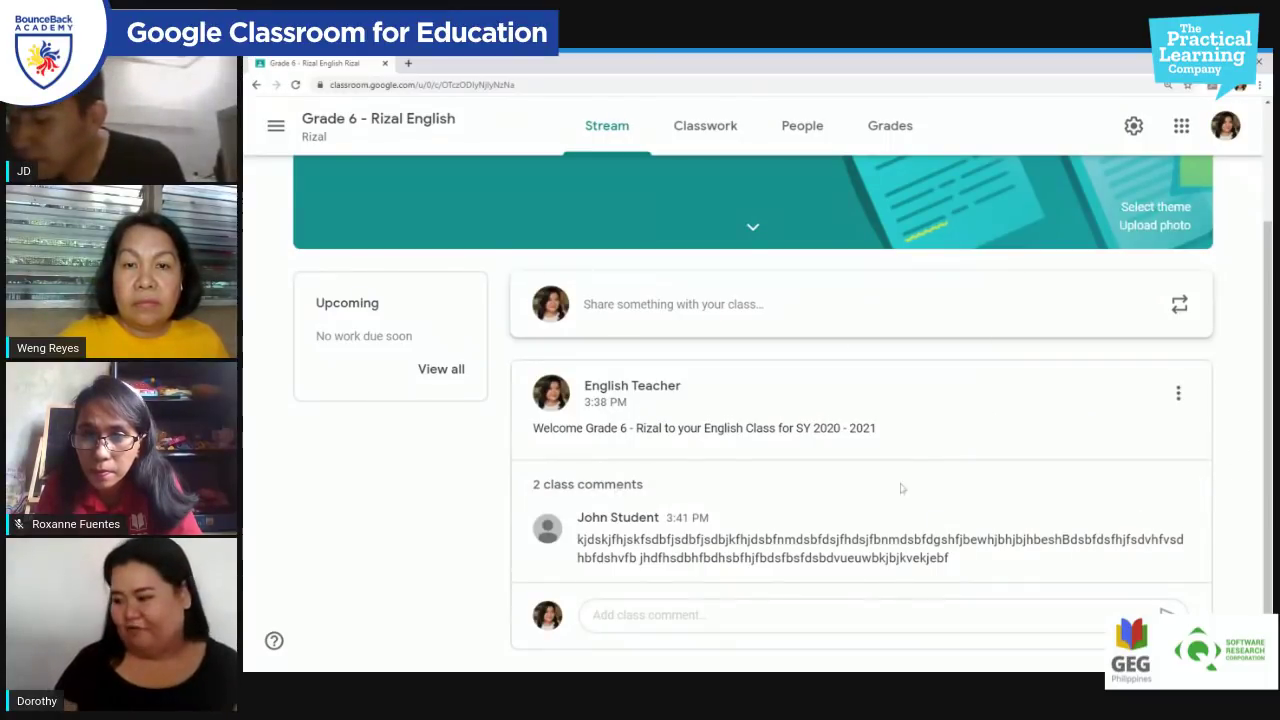
{"action": "left_click", "coordinate": [620, 485]}
{"action": "scroll", "coordinate": [893, 448], "scroll_direction": "down", "scroll_amount": 1}
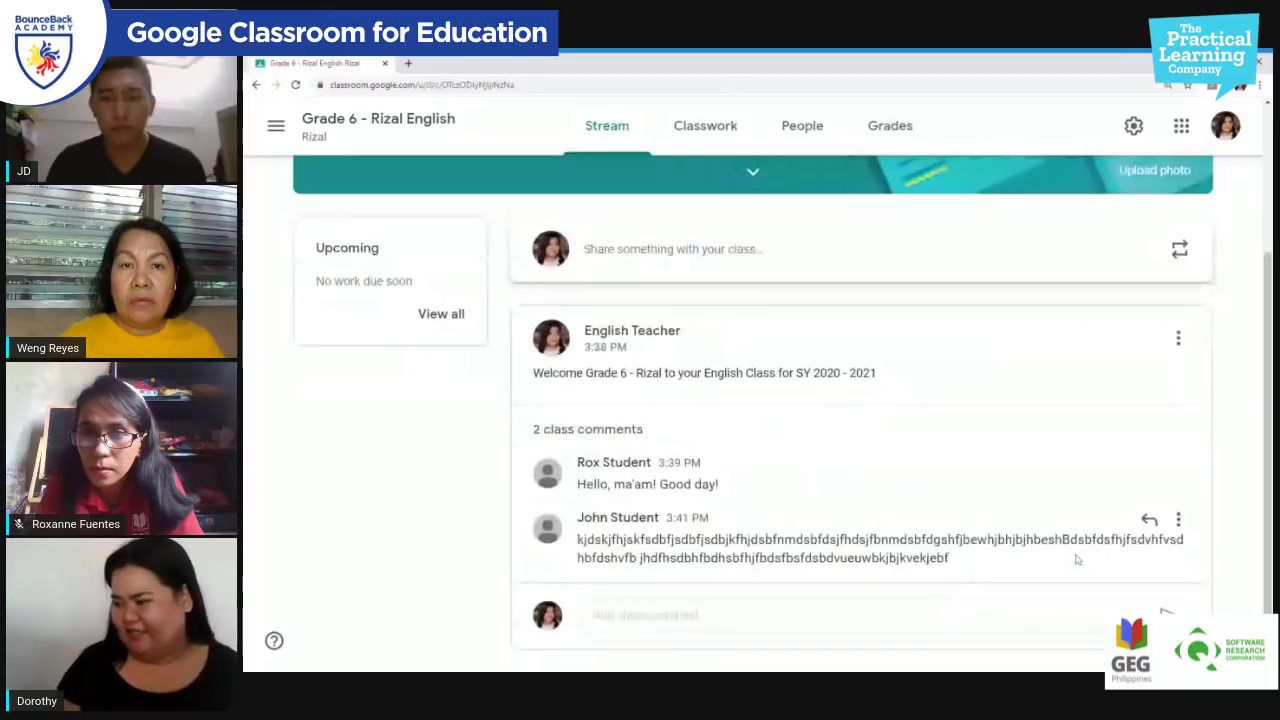
Step: Reply to the gibberish comment with a mention: 'please avoid having this kind of reply to our class'
{"action": "left_click", "coordinate": [805, 615]}
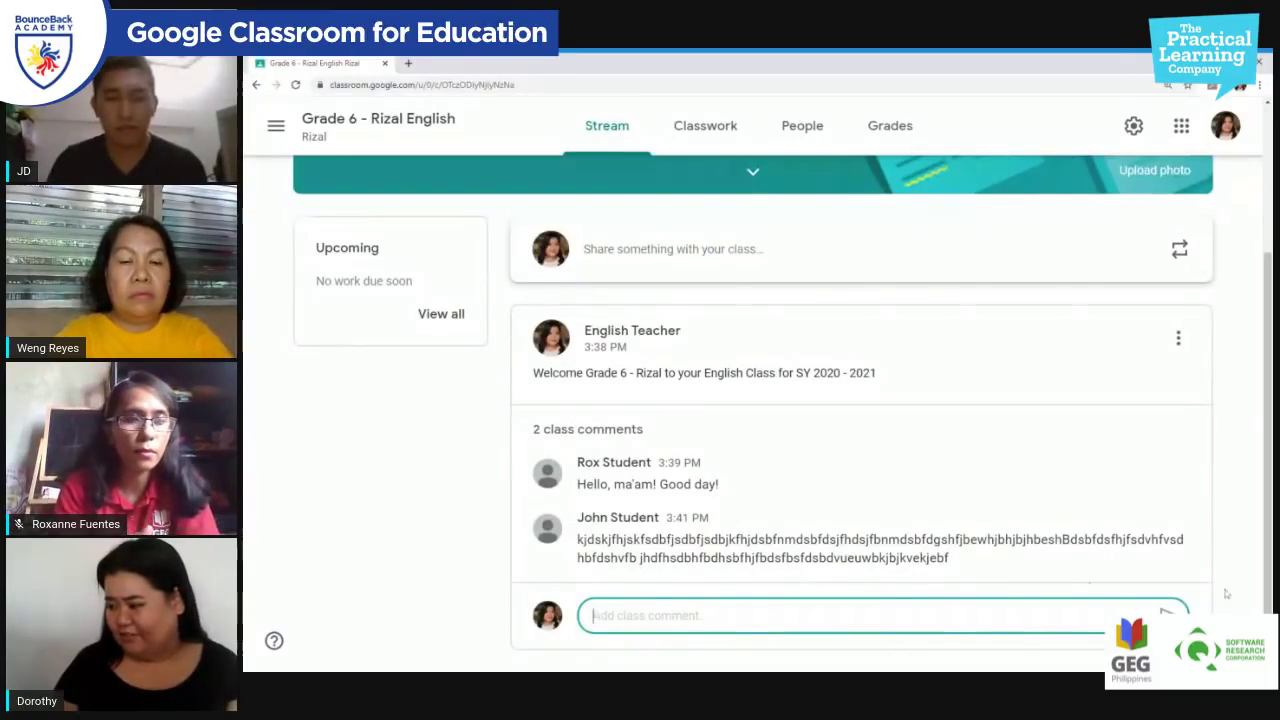
{"action": "left_click", "coordinate": [1149, 519]}
{"action": "type", "text": "JOHN"}
{"action": "key", "text": "BackSpace"}
{"action": "key", "text": "BackSpace"}
{"action": "key", "text": "BackSpace"}
{"action": "key", "text": "BackSpace"}
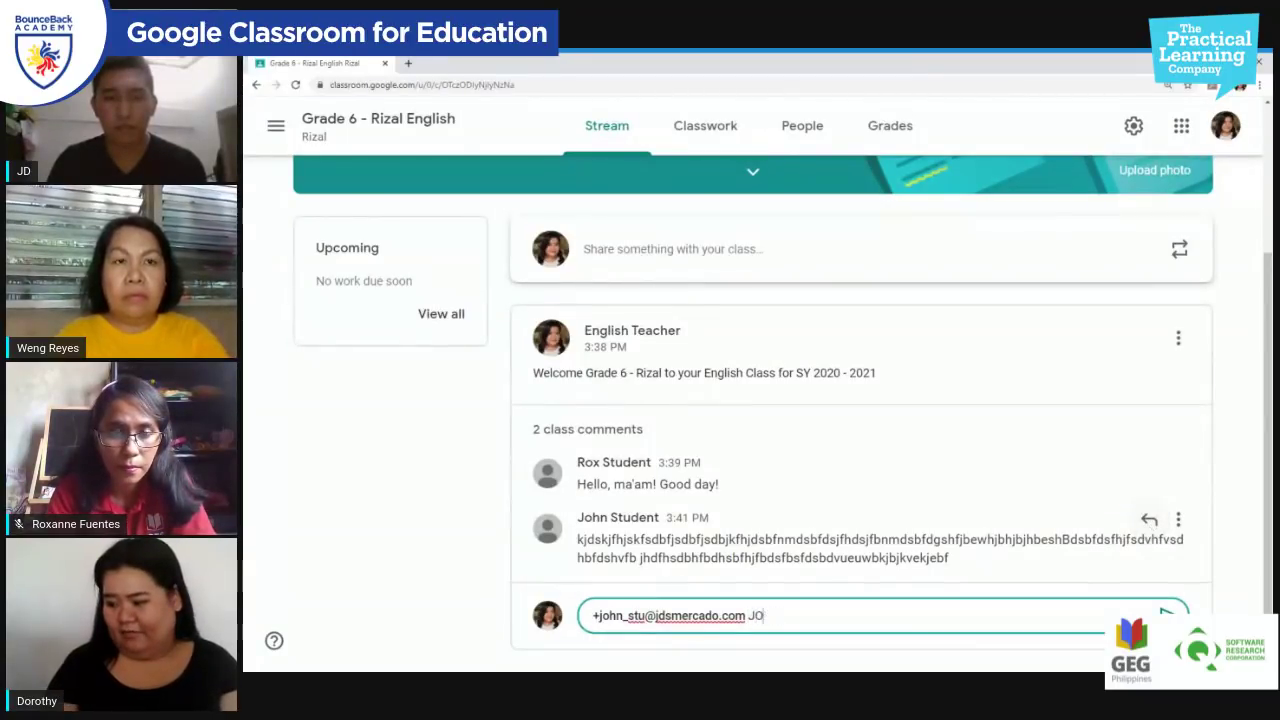
{"action": "type", "text": "ohn"}
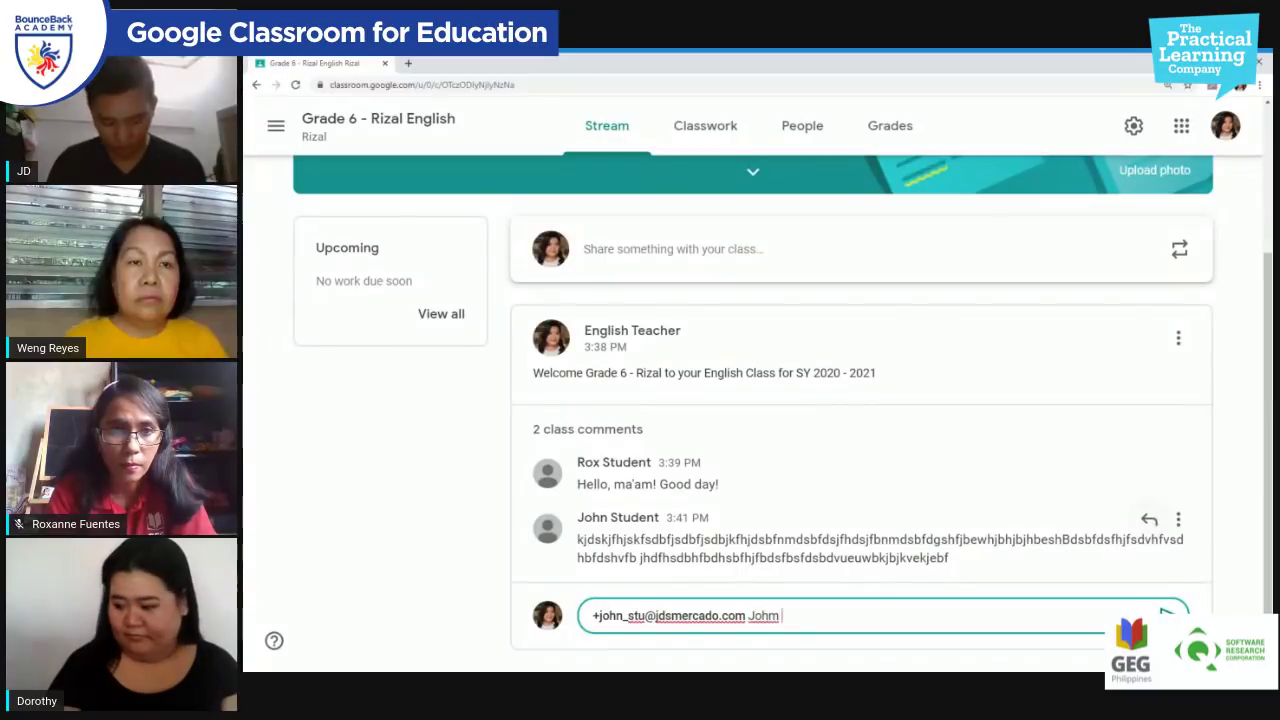
{"action": "key", "text": "BackSpace"}
{"action": "type", "text": "n please avo"}
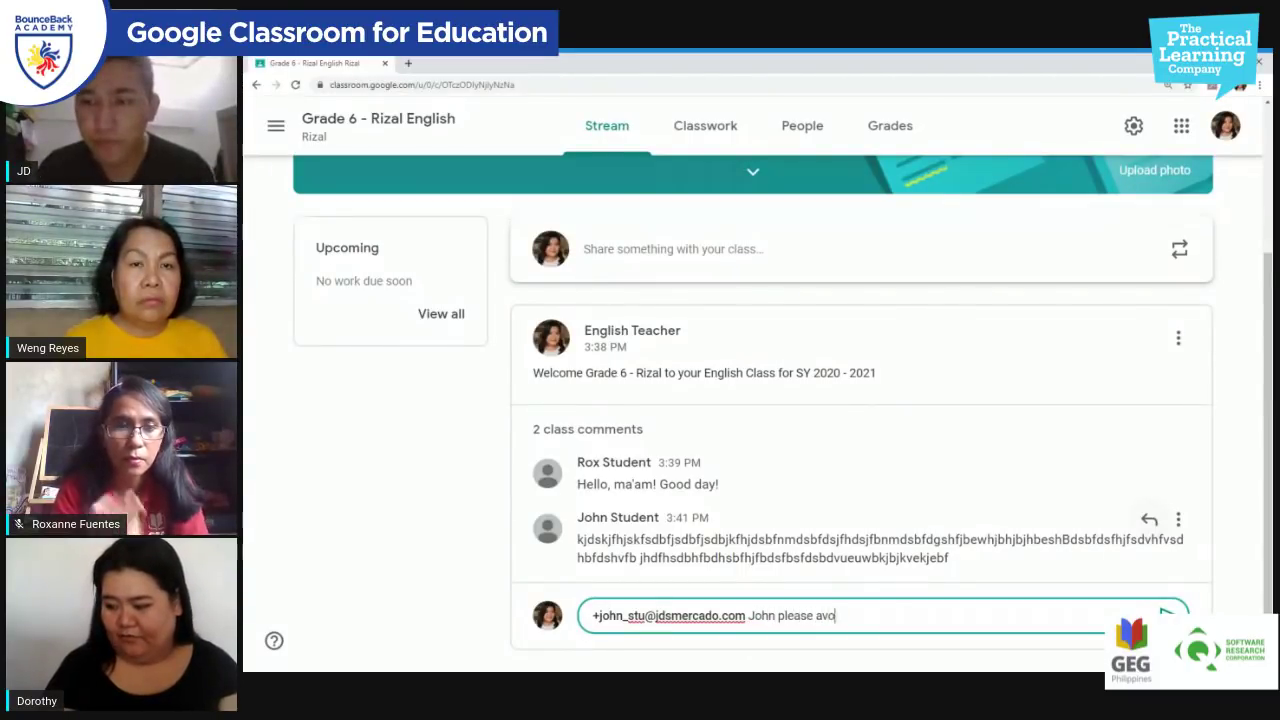
{"action": "type", "text": "id having thi"}
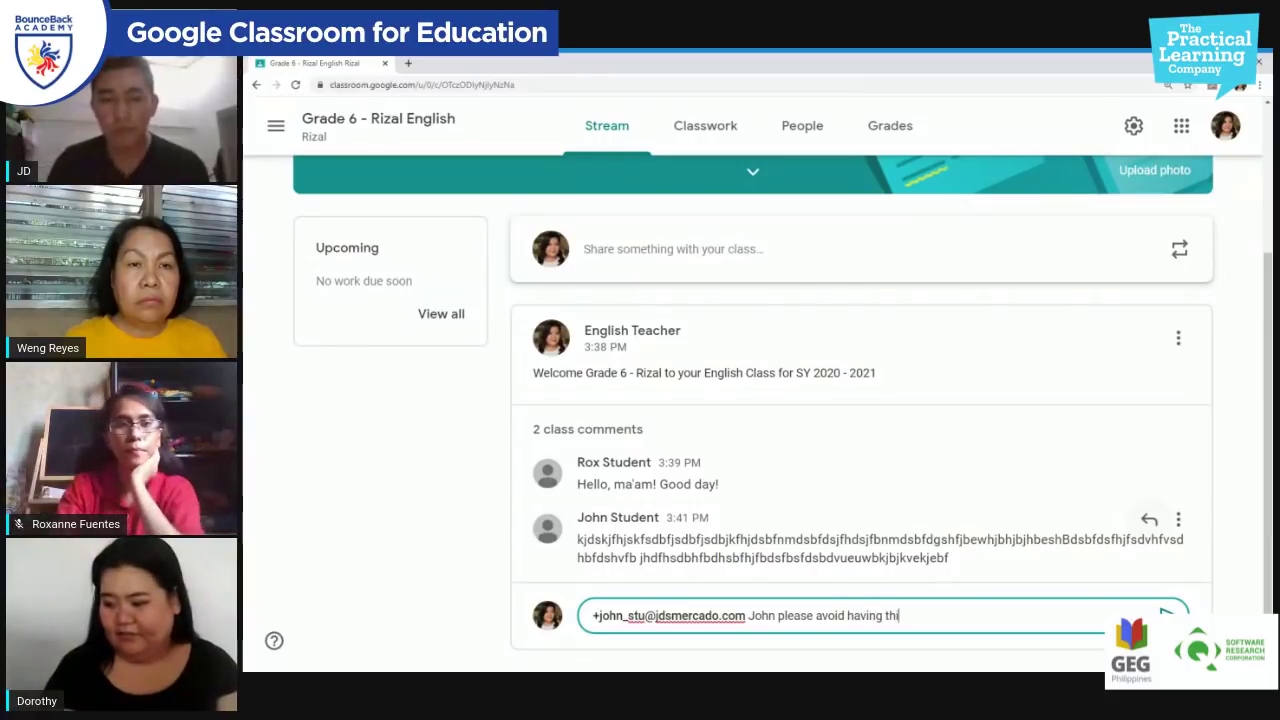
{"action": "type", "text": "s kind"}
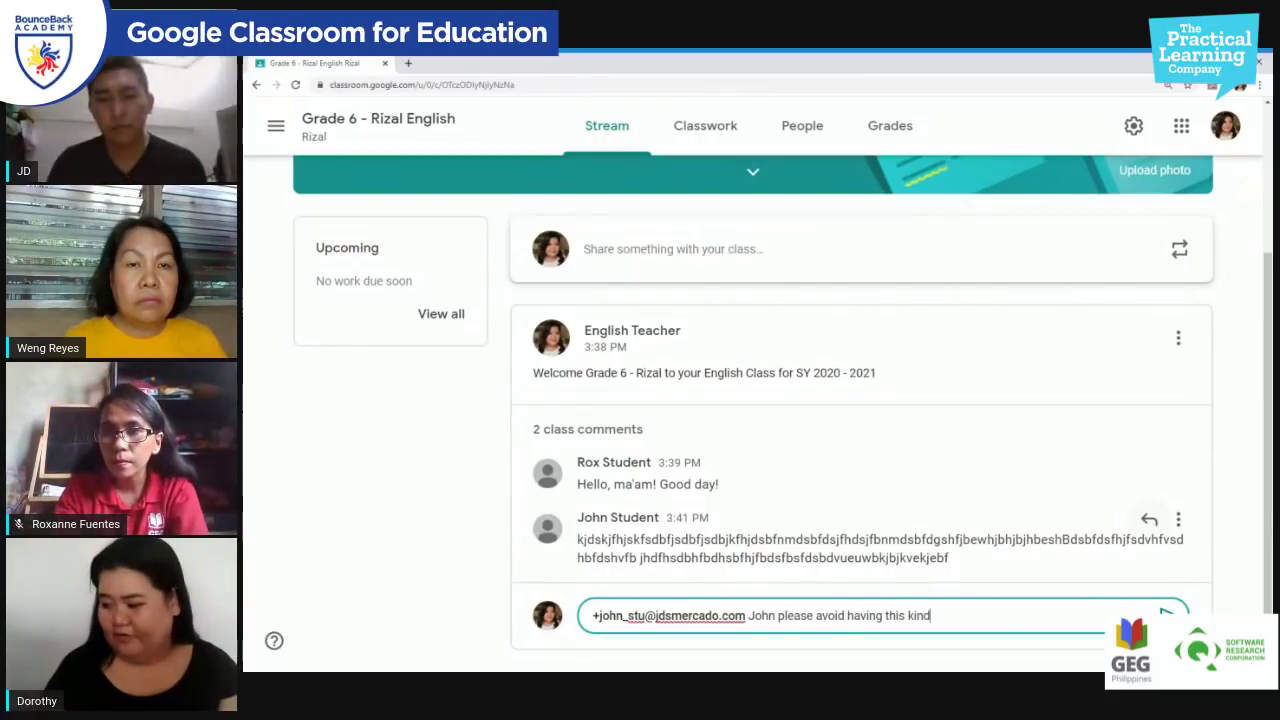
{"action": "type", "text": " of reply to our "}
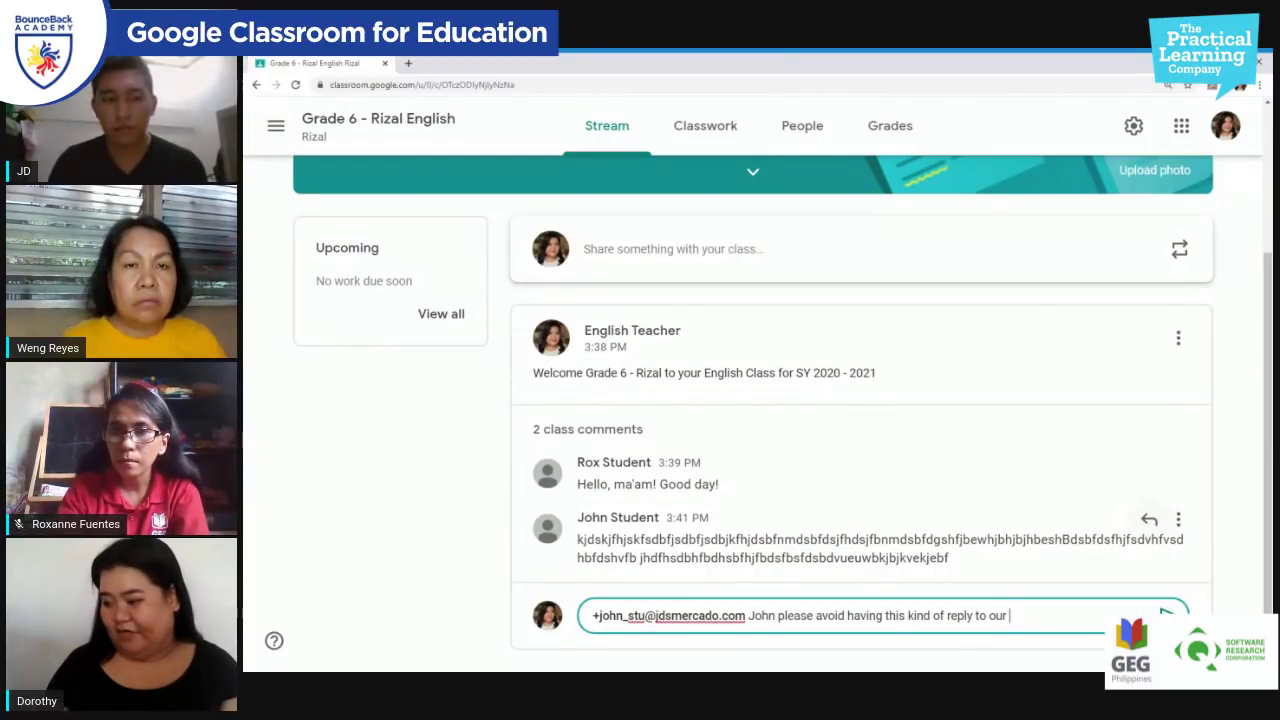
{"action": "type", "text": "class"}
{"action": "key", "text": "Return"}
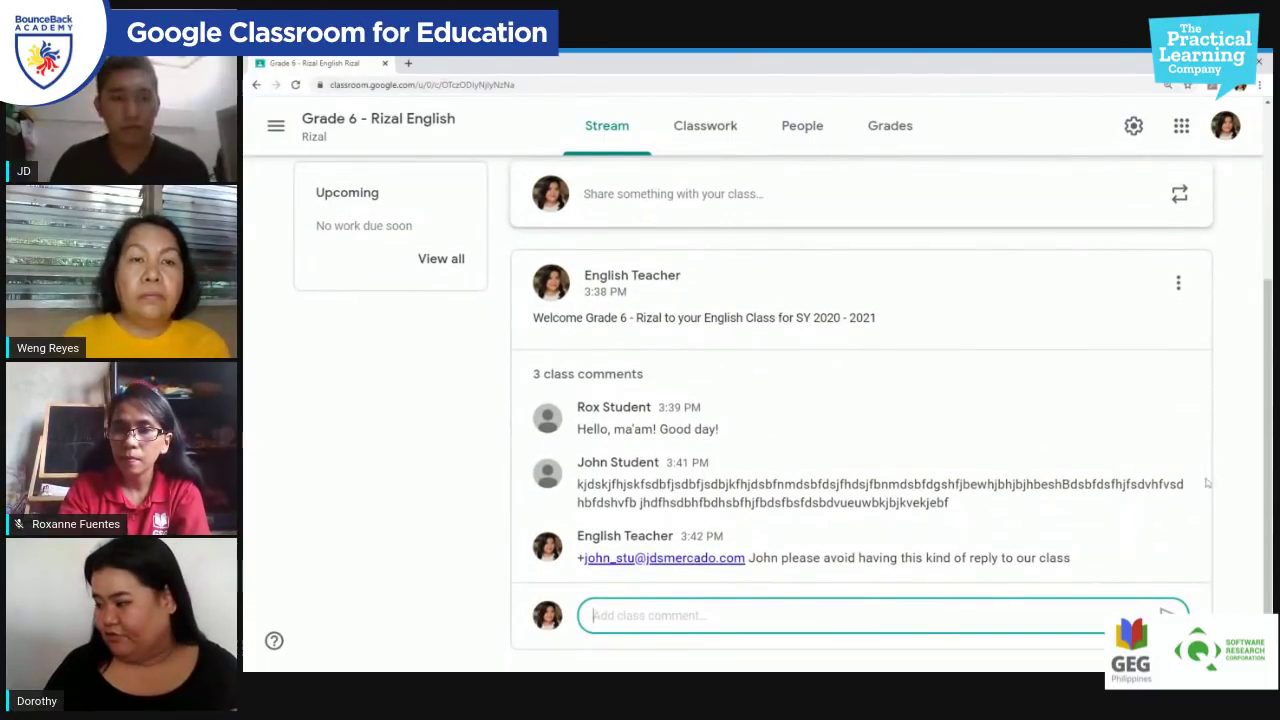
Step: Zoom the page in to read the comments more easily
{"action": "mouse_move", "coordinate": [1178, 465]}
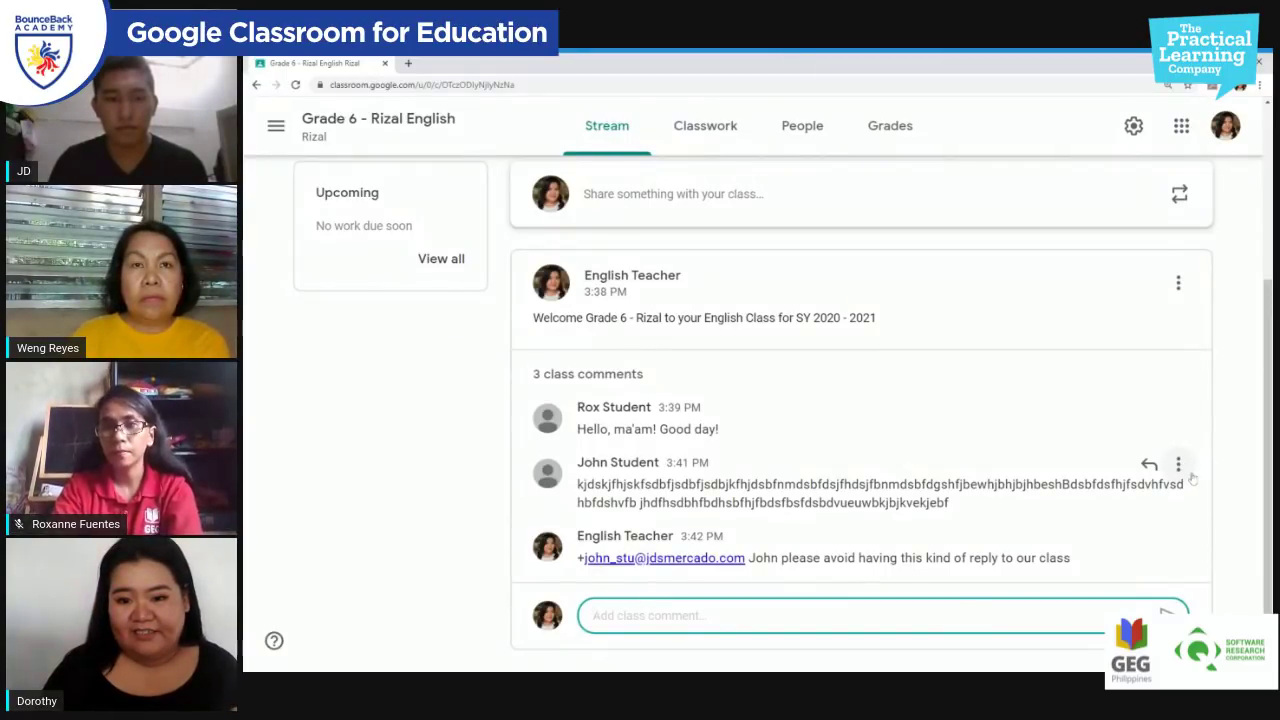
{"action": "scroll", "coordinate": [1192, 480], "scroll_direction": "up", "scroll_amount": 5}
{"action": "key", "text": "ctrl+plus"}
{"action": "scroll", "coordinate": [1218, 491], "scroll_direction": "down", "scroll_amount": 5}
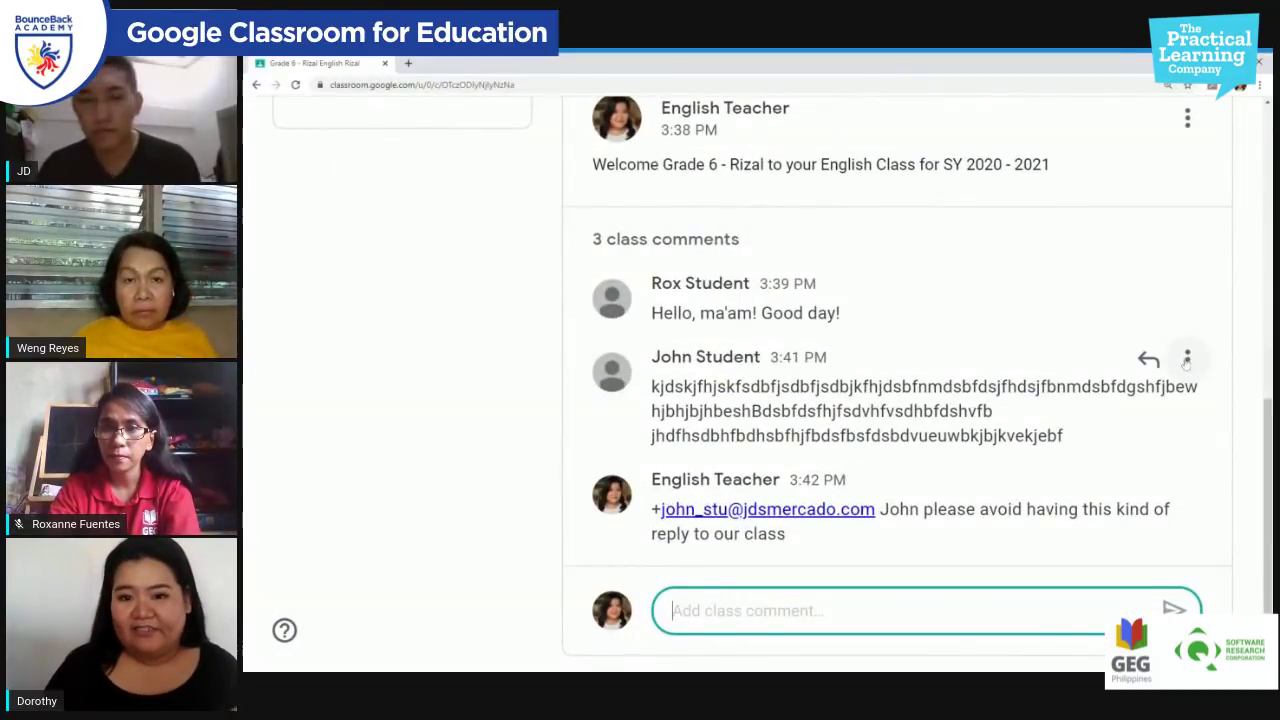
Step: Mute the gibberish commenter, deleting their comment too, then open the People page
{"action": "left_click", "coordinate": [1187, 360]}
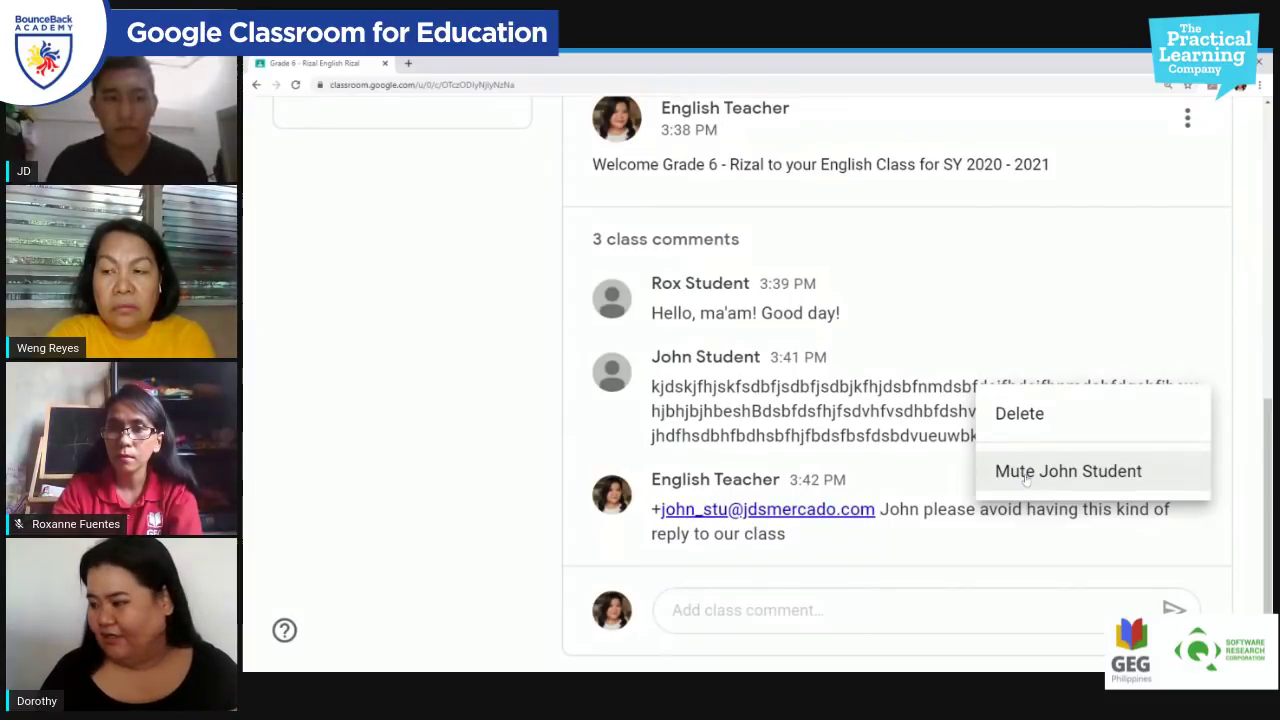
{"action": "left_click", "coordinate": [1026, 478]}
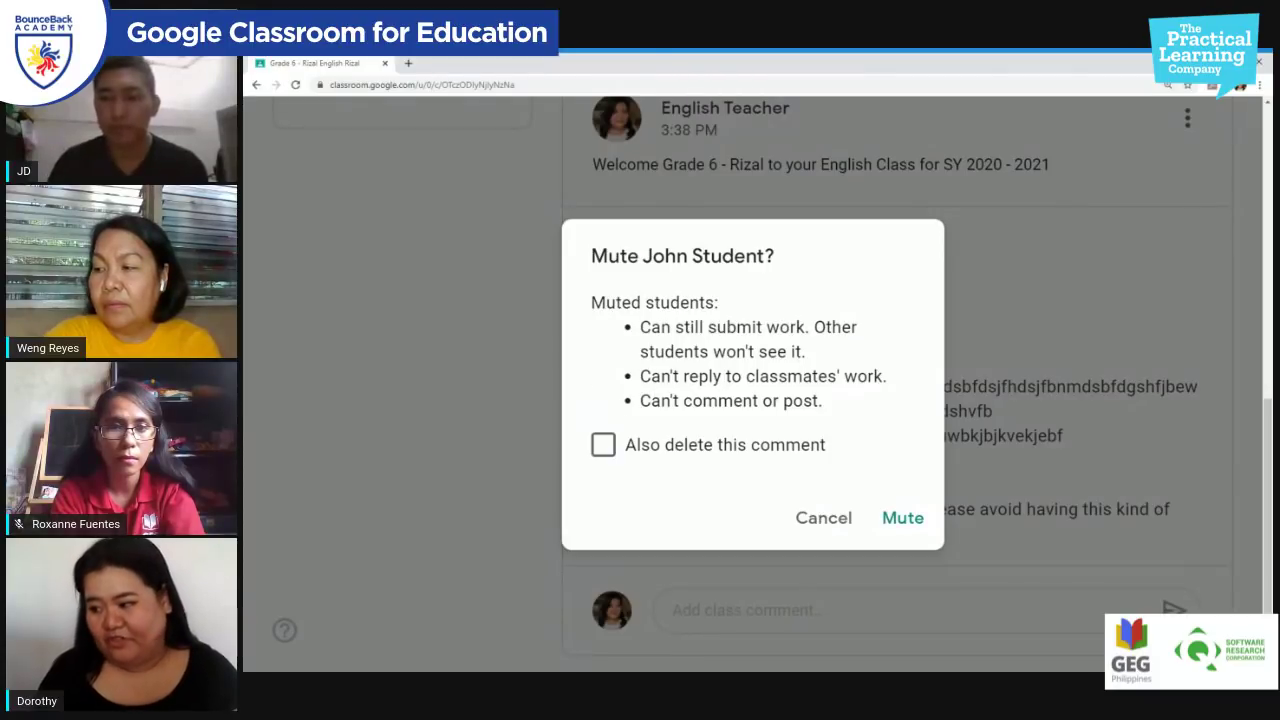
{"action": "left_click", "coordinate": [603, 444]}
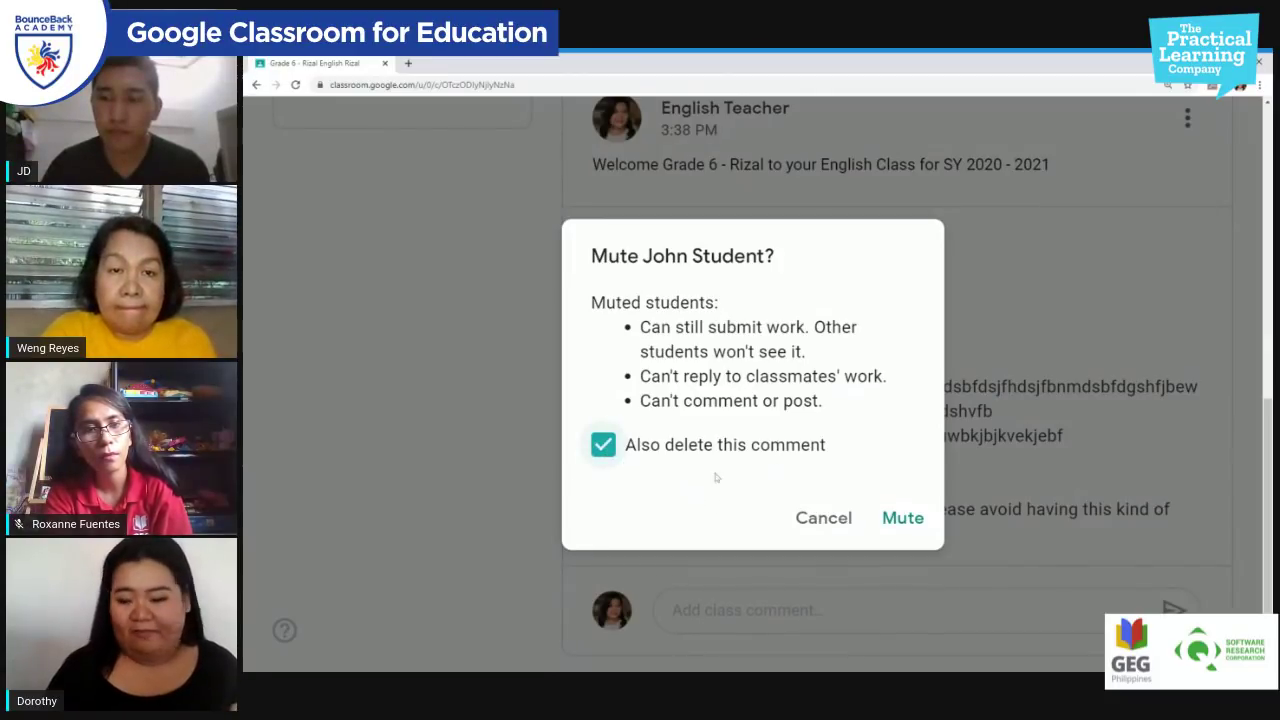
{"action": "left_click", "coordinate": [903, 518]}
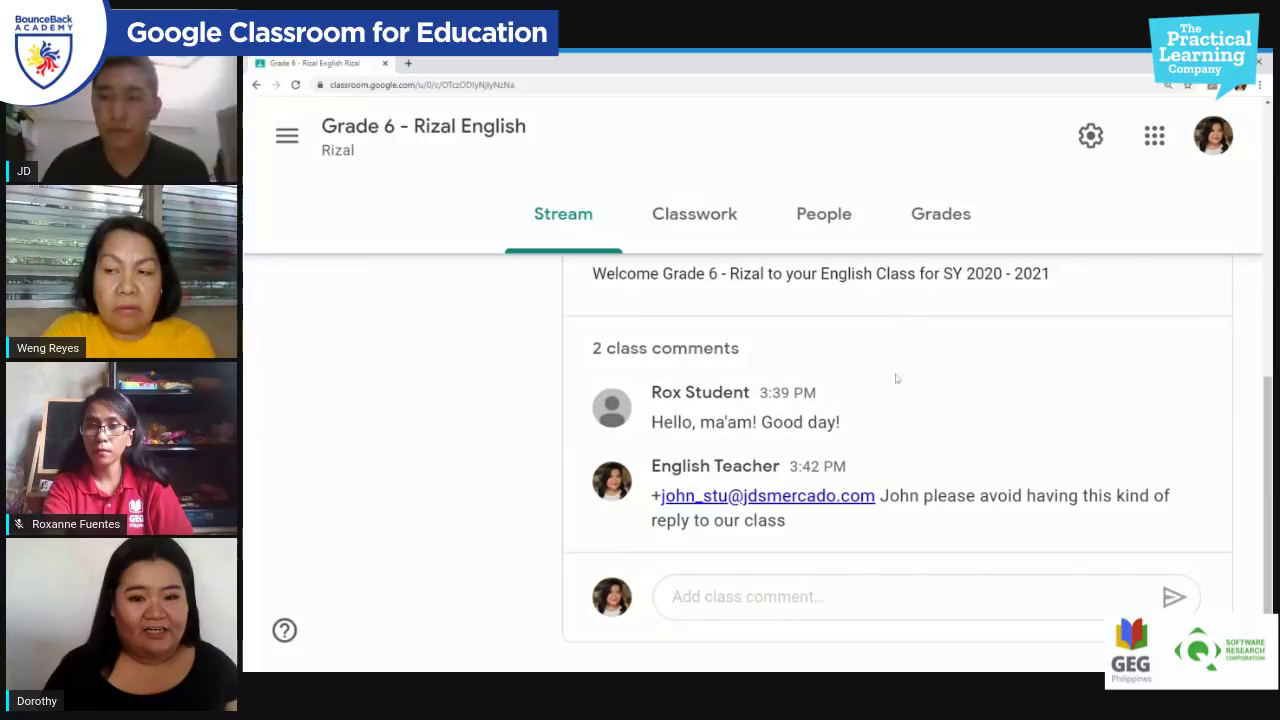
{"action": "left_click", "coordinate": [822, 218]}
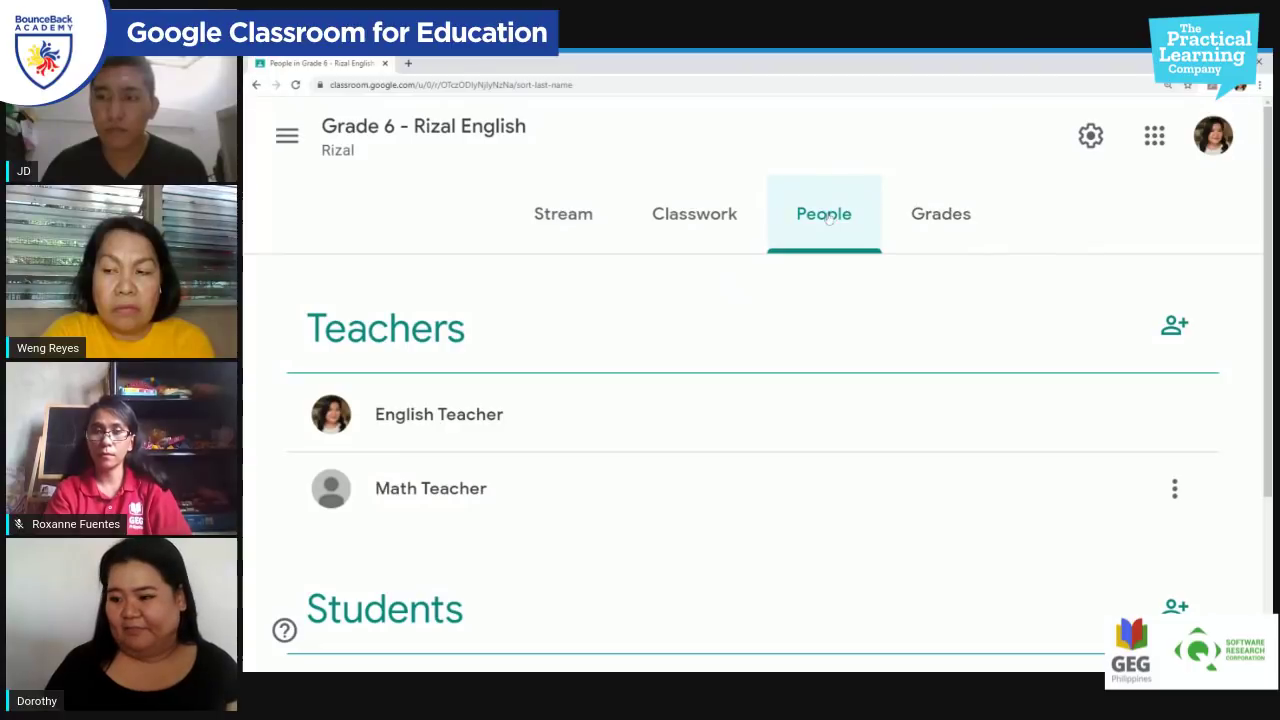
{"action": "scroll", "coordinate": [720, 416], "scroll_direction": "down", "scroll_amount": 3}
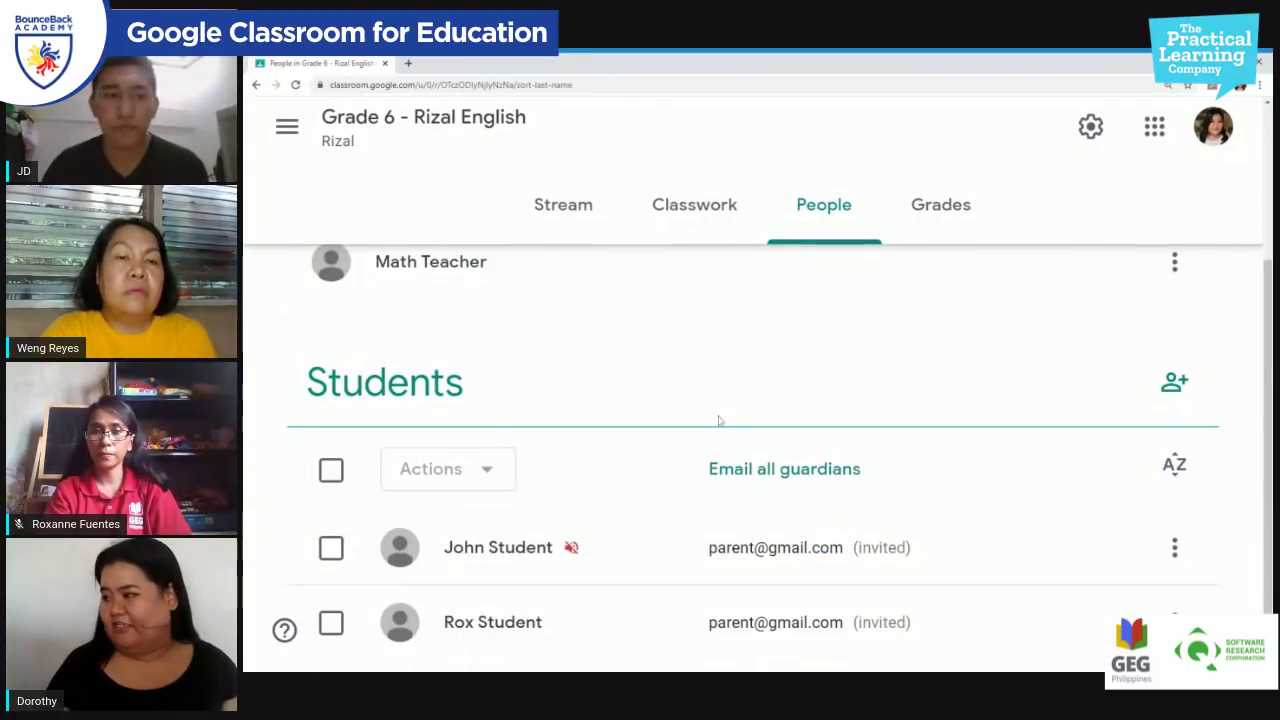
{"action": "scroll", "coordinate": [640, 470], "scroll_direction": "down", "scroll_amount": 1}
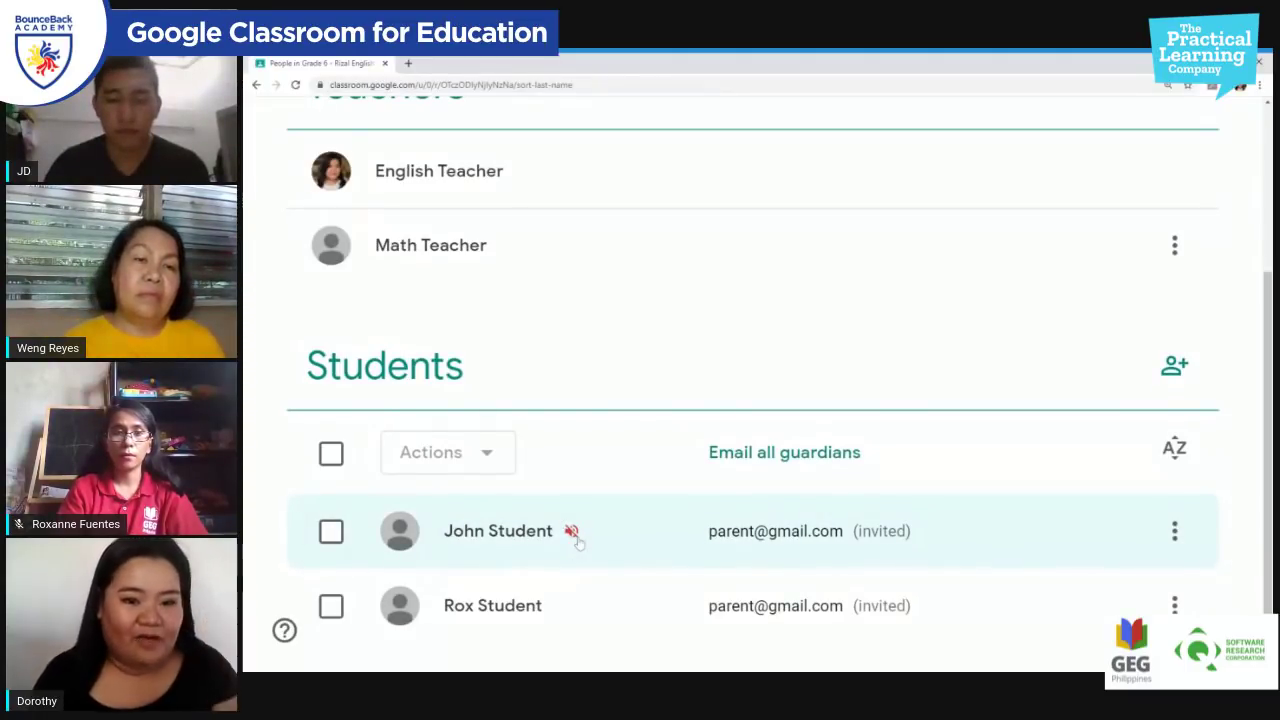
Step: View the student's individual page with guardian details, then return to the people list
{"action": "left_click", "coordinate": [1172, 535]}
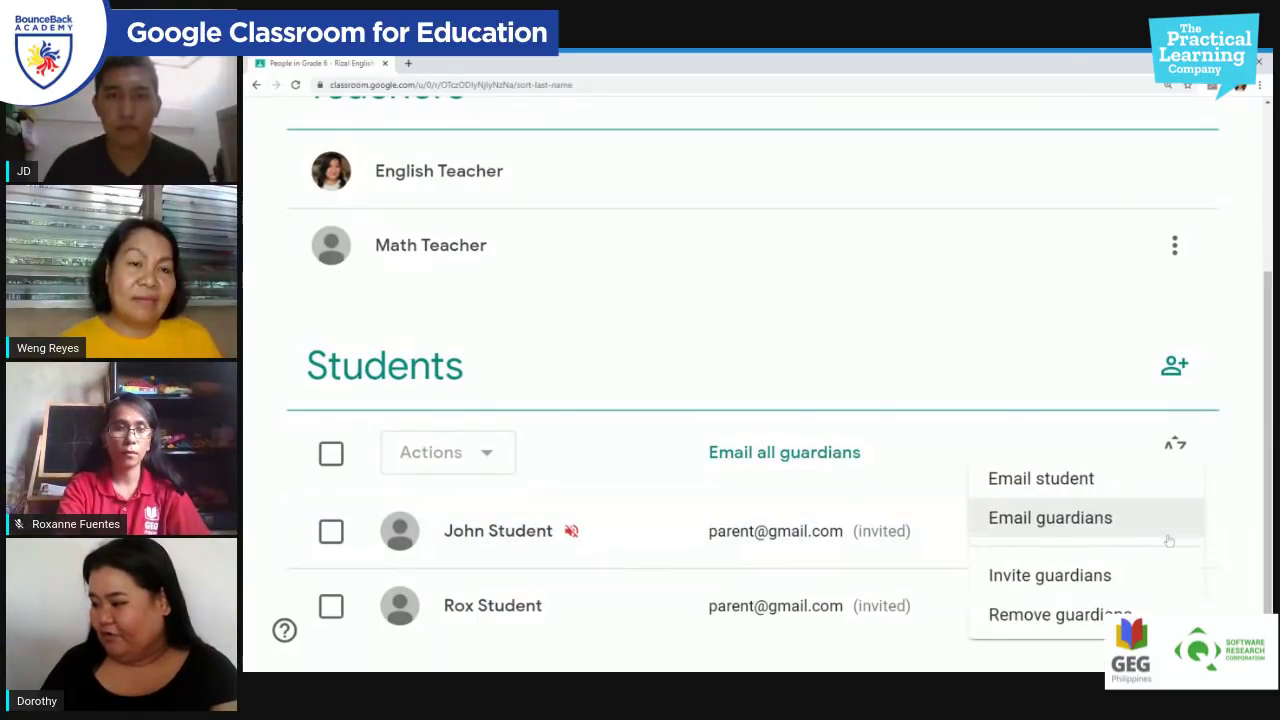
{"action": "left_click", "coordinate": [571, 531]}
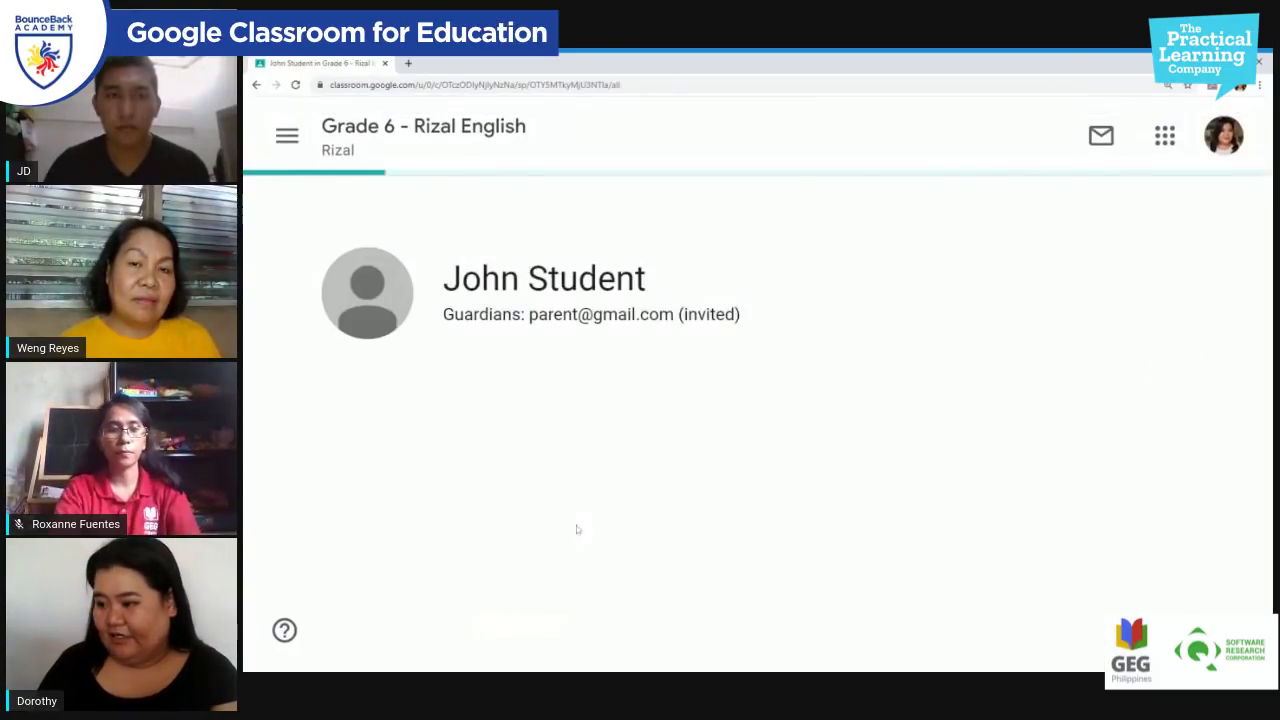
{"action": "scroll", "coordinate": [766, 591], "scroll_direction": "down", "scroll_amount": 2}
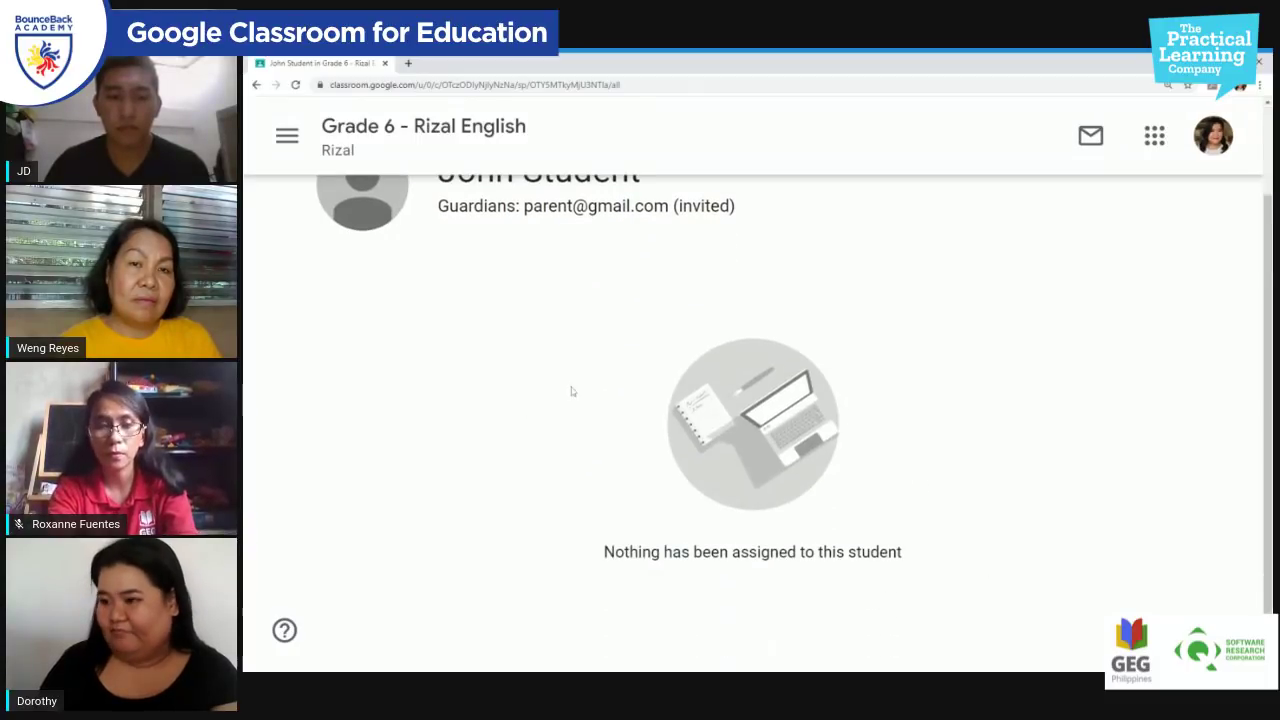
{"action": "left_click", "coordinate": [256, 84]}
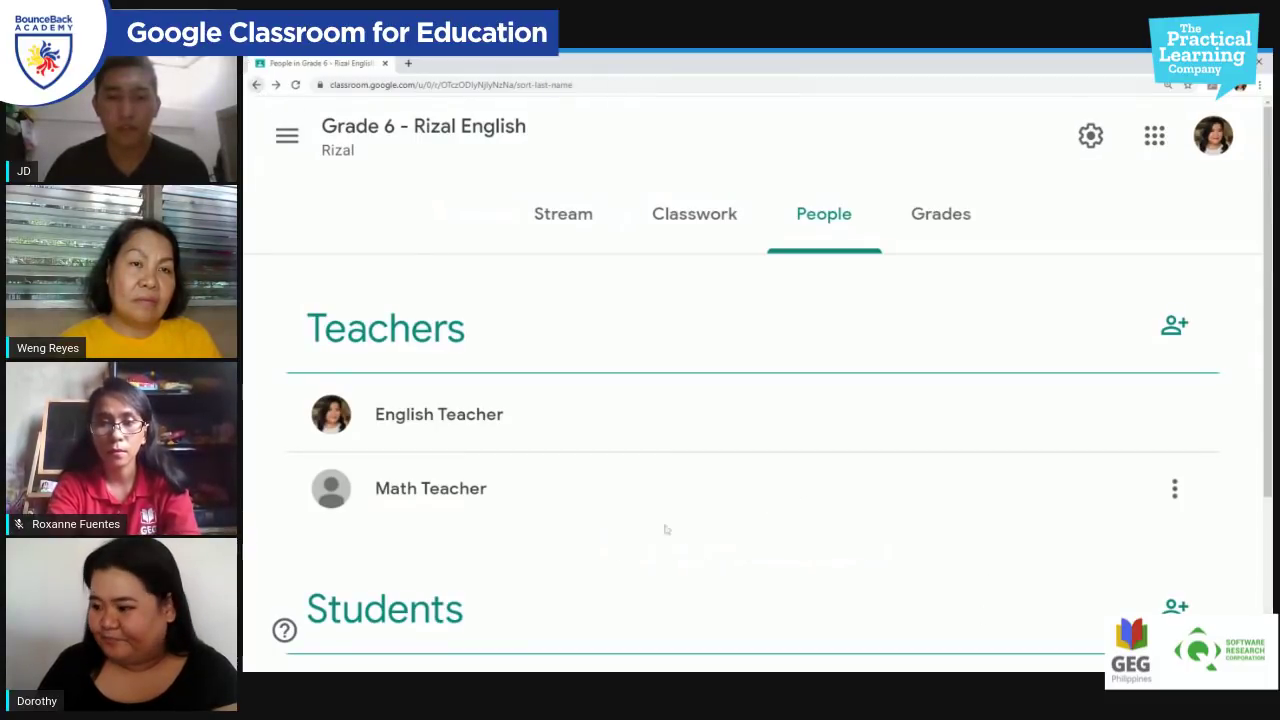
{"action": "scroll", "coordinate": [488, 565], "scroll_direction": "down", "scroll_amount": 1}
{"action": "scroll", "coordinate": [488, 565], "scroll_direction": "down", "scroll_amount": 4}
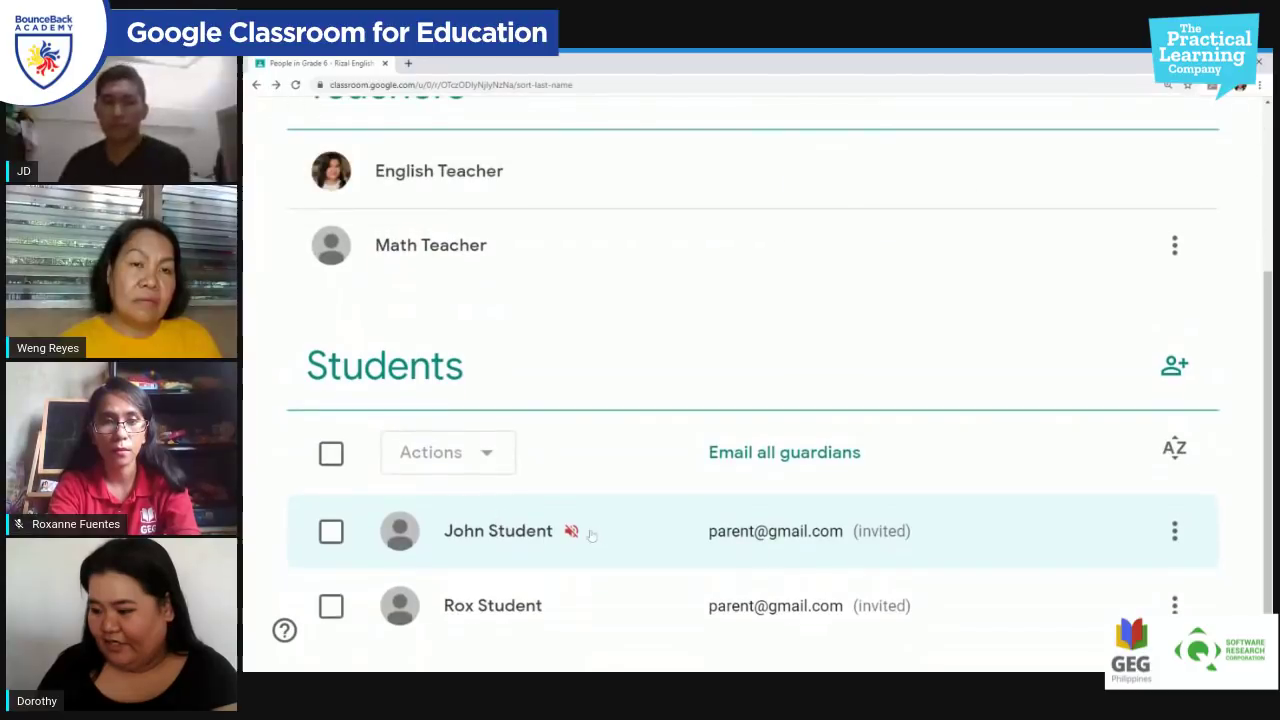
Step: Tick the student's checkbox in the roster and review their page again
{"action": "left_click", "coordinate": [331, 531]}
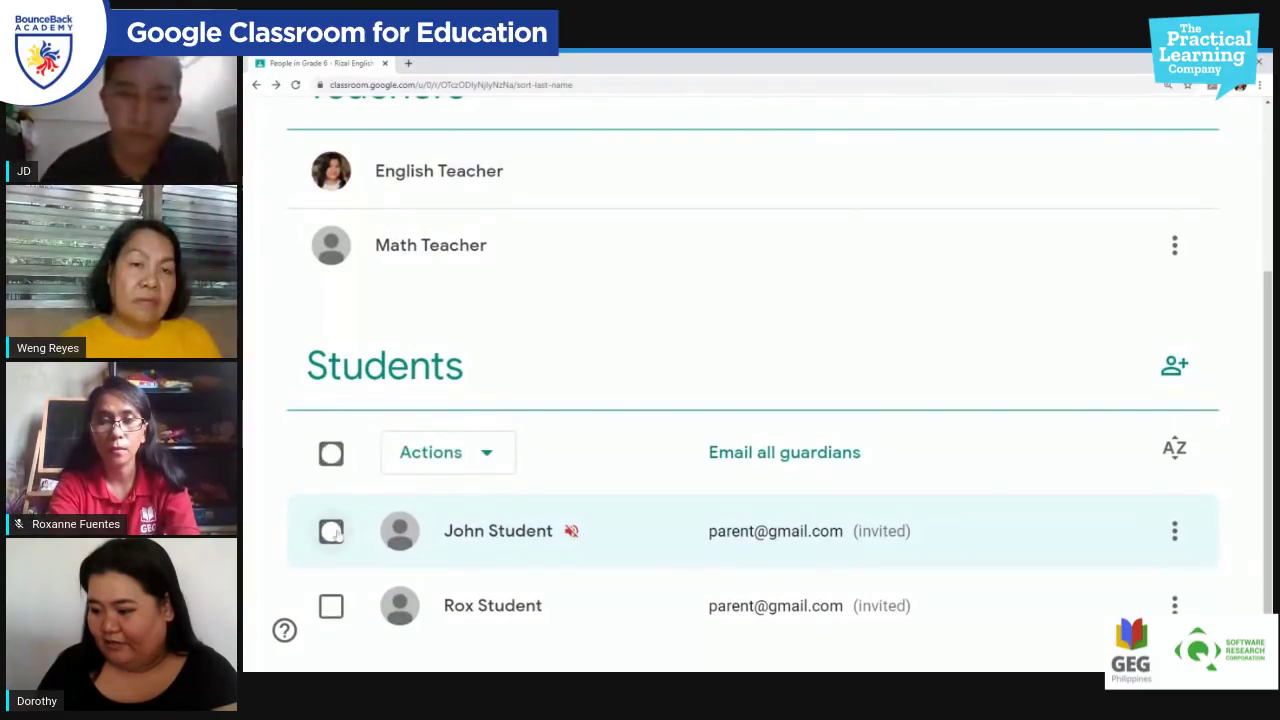
{"action": "left_click", "coordinate": [1175, 531]}
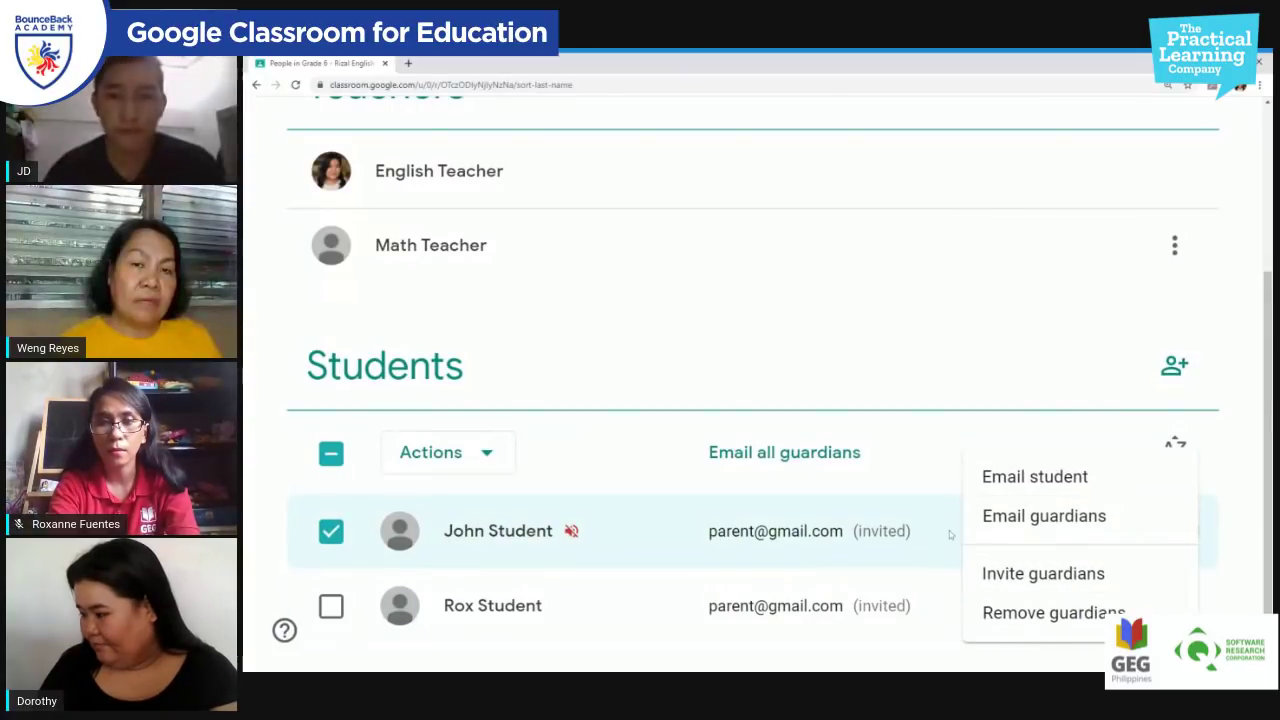
{"action": "left_click", "coordinate": [463, 531]}
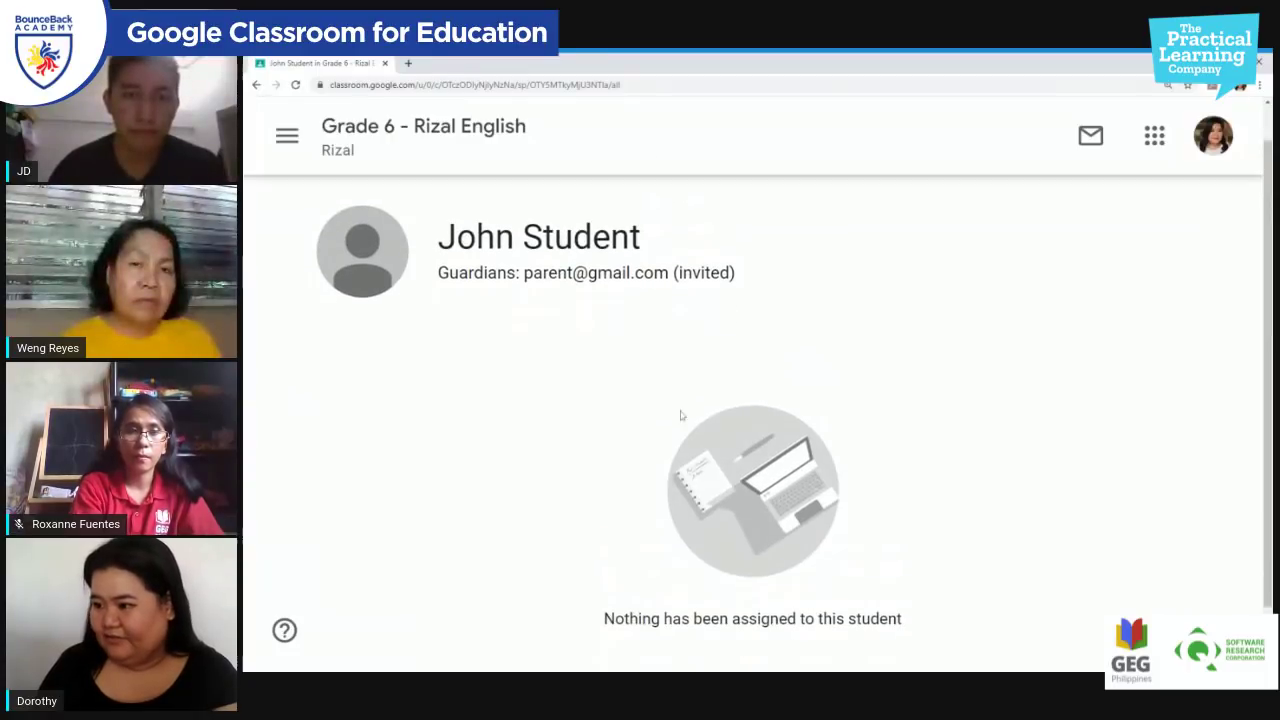
{"action": "scroll", "coordinate": [700, 380], "scroll_direction": "down", "scroll_amount": 1}
{"action": "scroll", "coordinate": [723, 320], "scroll_direction": "up", "scroll_amount": 1}
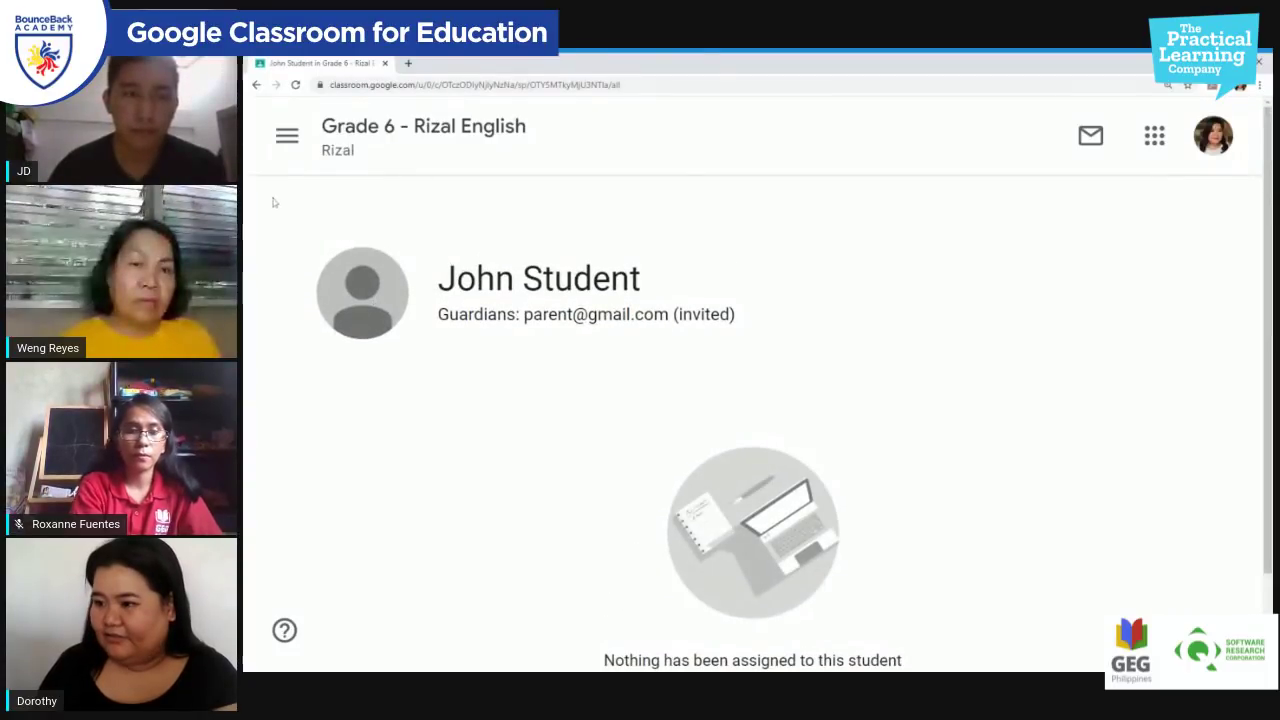
{"action": "left_click", "coordinate": [256, 85]}
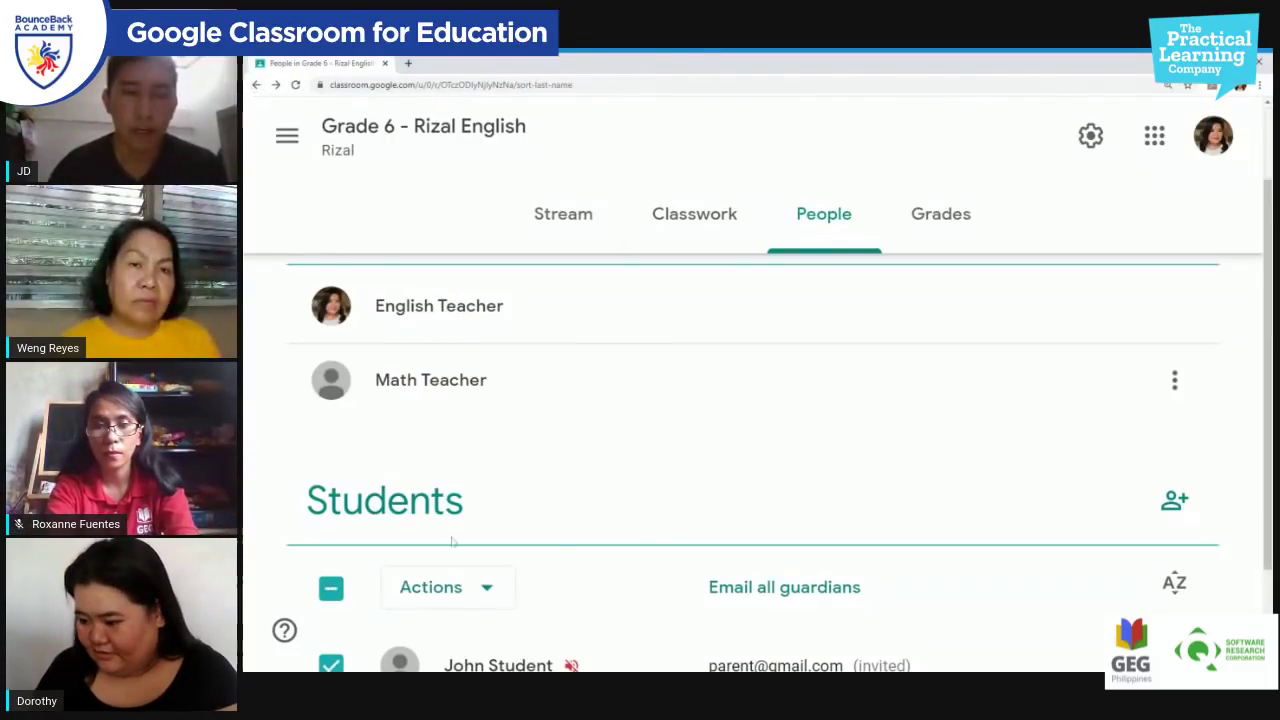
{"action": "scroll", "coordinate": [618, 556], "scroll_direction": "down", "scroll_amount": 2}
{"action": "left_click", "coordinate": [580, 535]}
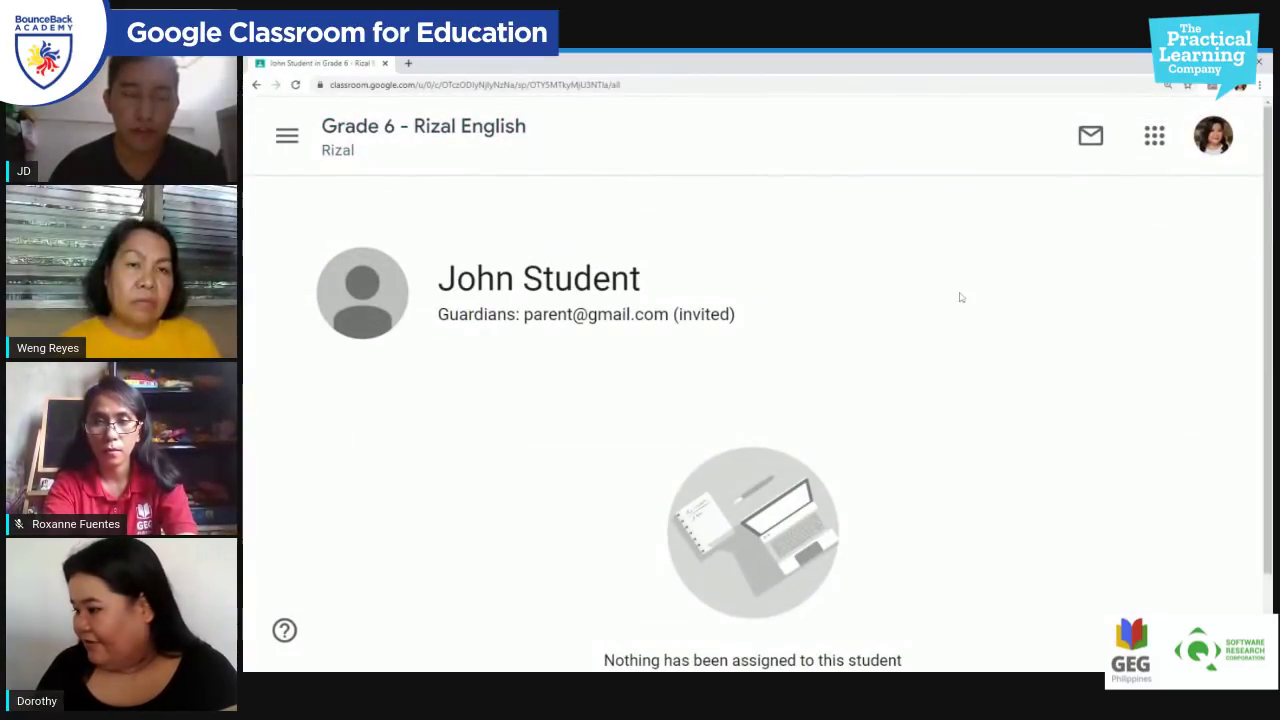
{"action": "left_click", "coordinate": [262, 87]}
{"action": "scroll", "coordinate": [667, 519], "scroll_direction": "down", "scroll_amount": 3}
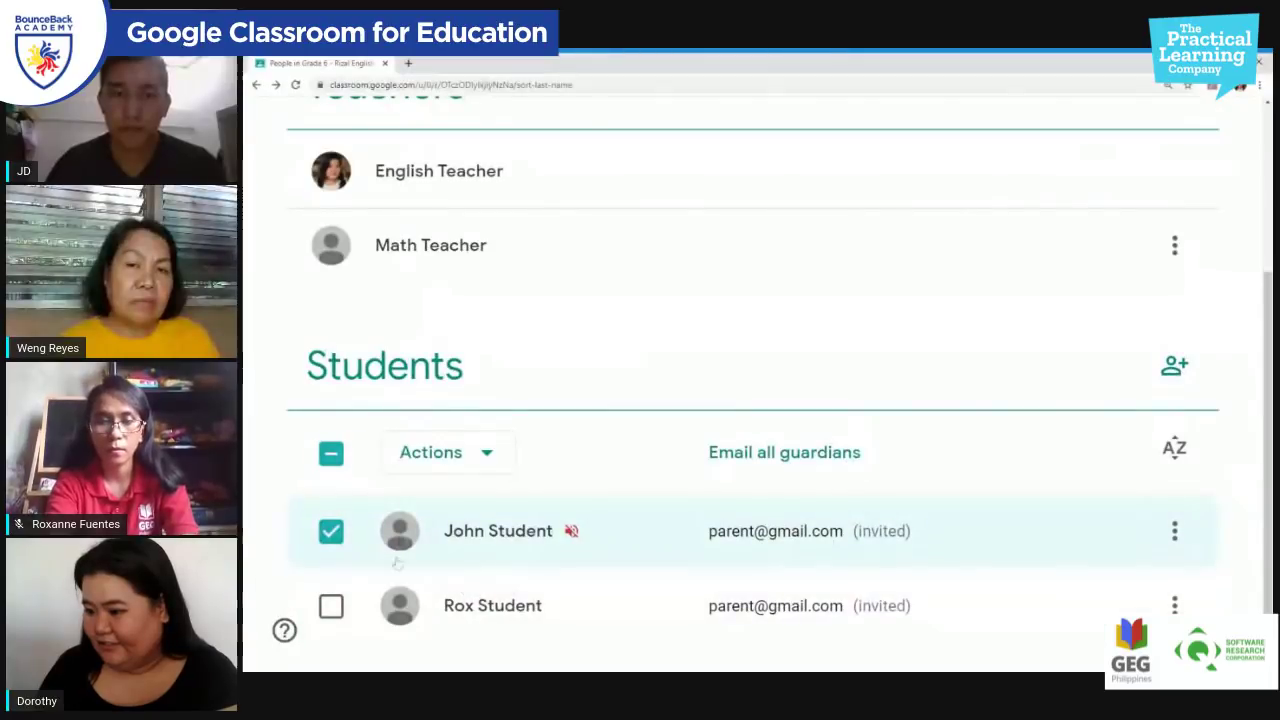
Step: Unmute the ticked student through the Actions menu and confirm
{"action": "left_click", "coordinate": [487, 454]}
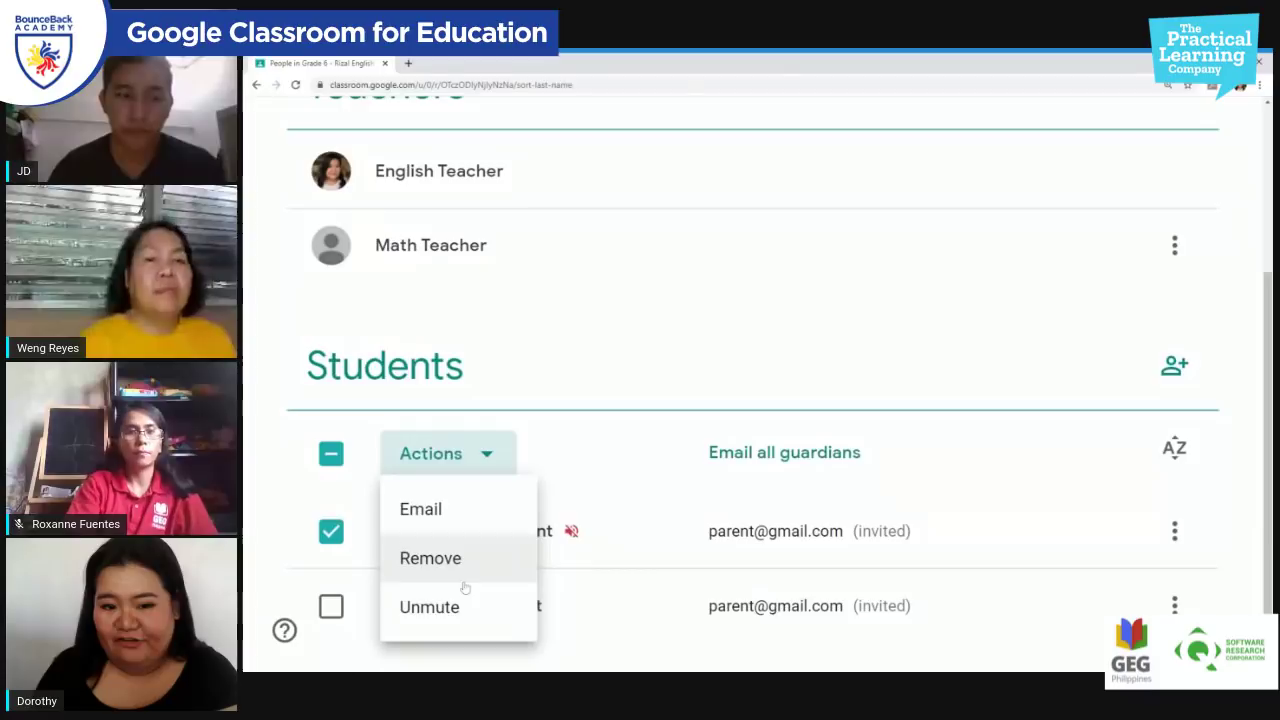
{"action": "left_click", "coordinate": [455, 616]}
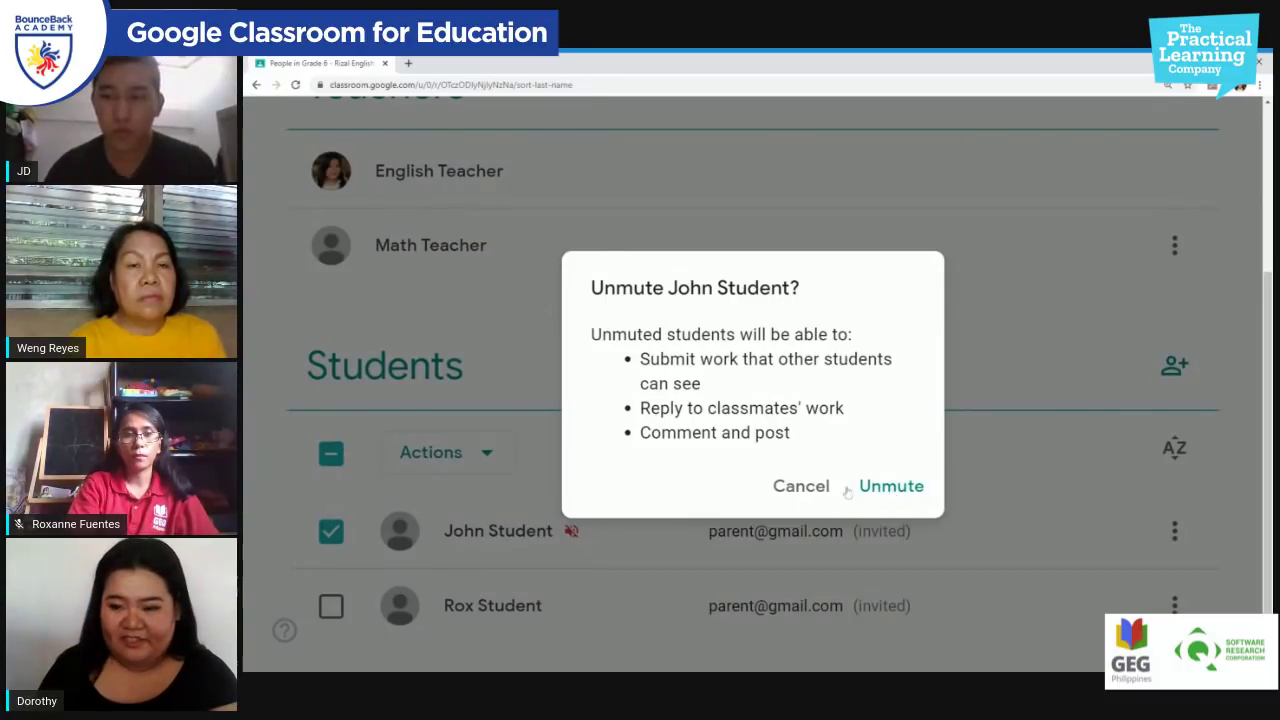
{"action": "left_click", "coordinate": [889, 489]}
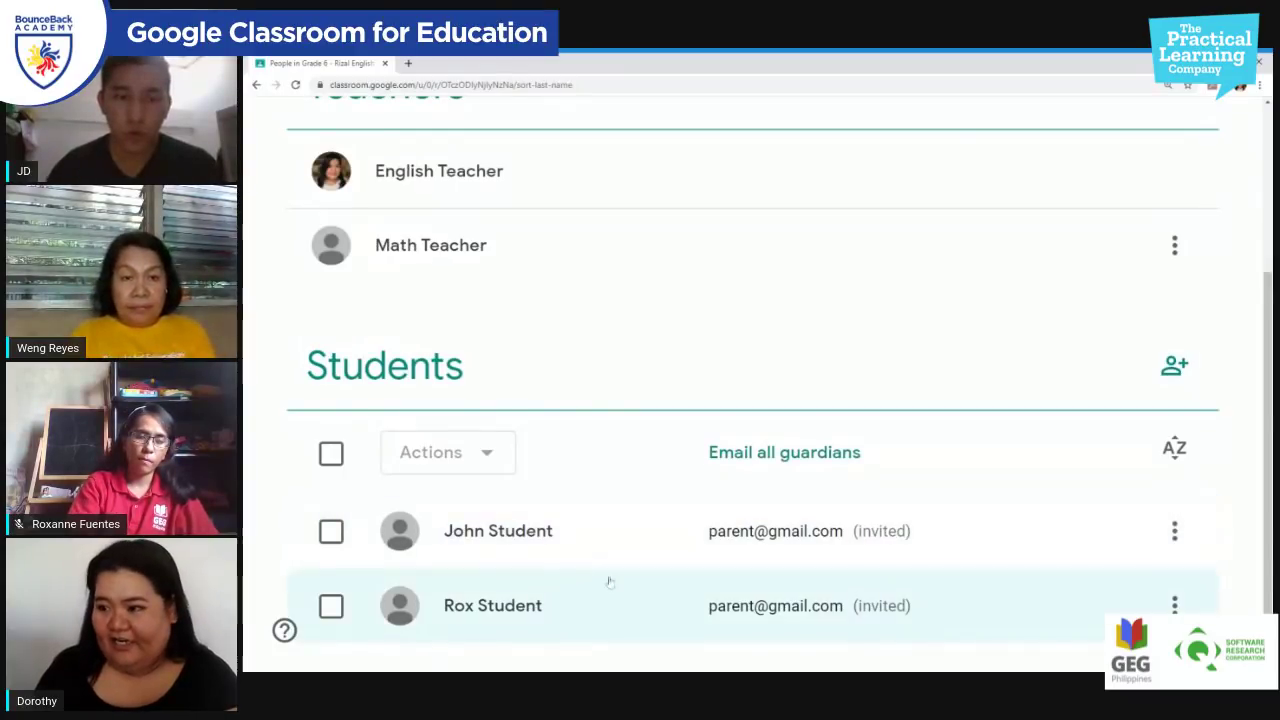
{"action": "scroll", "coordinate": [552, 143], "scroll_direction": "up", "scroll_amount": 2}
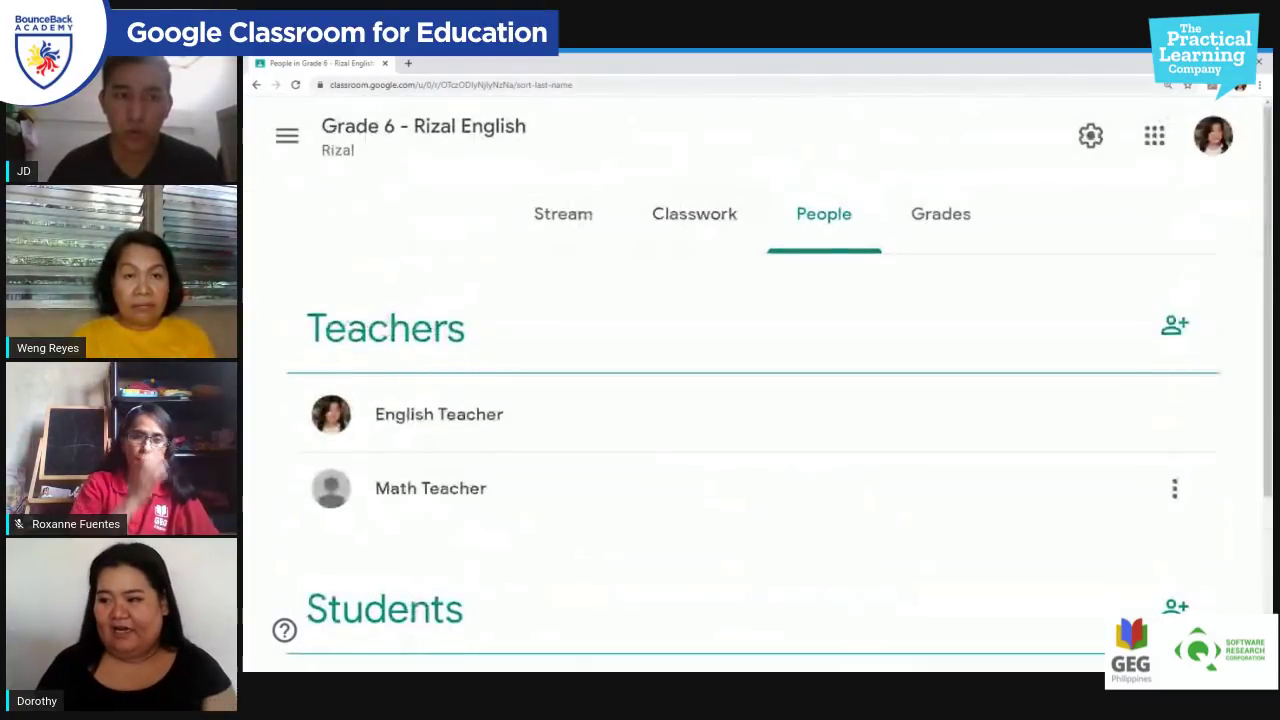
{"action": "scroll", "coordinate": [575, 148], "scroll_direction": "down", "scroll_amount": 2}
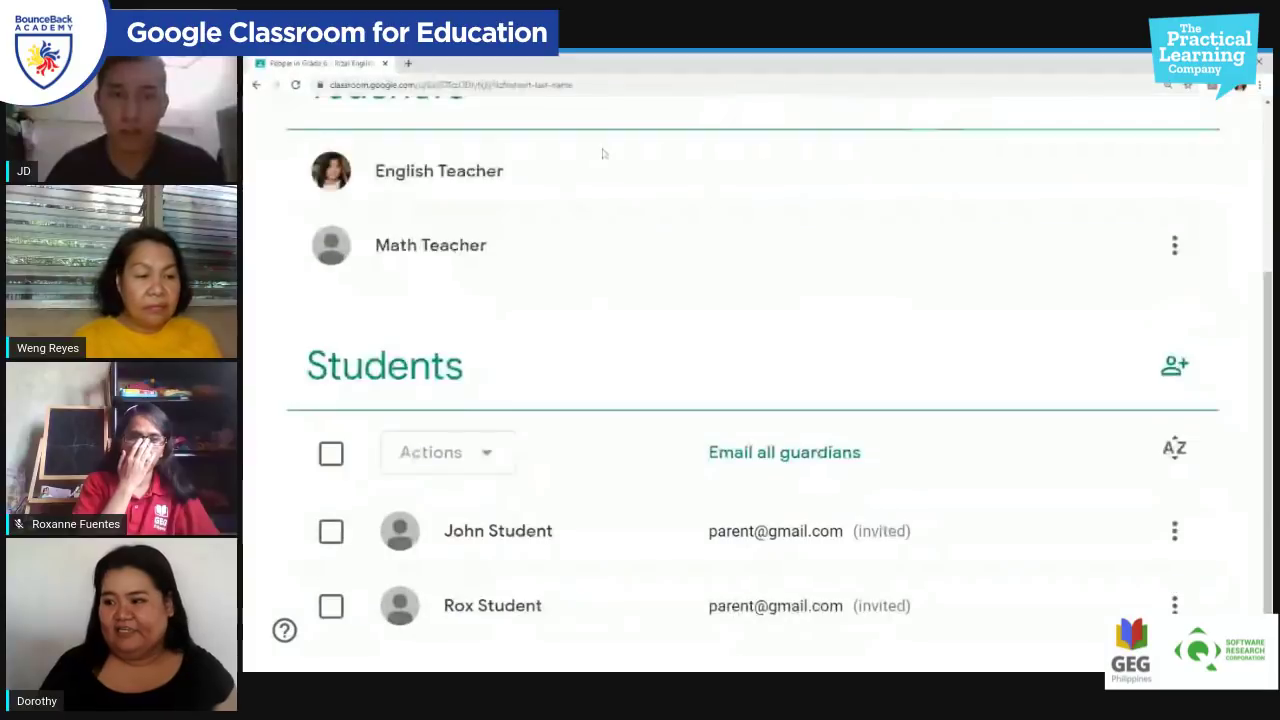
{"action": "scroll", "coordinate": [603, 153], "scroll_direction": "up", "scroll_amount": 3}
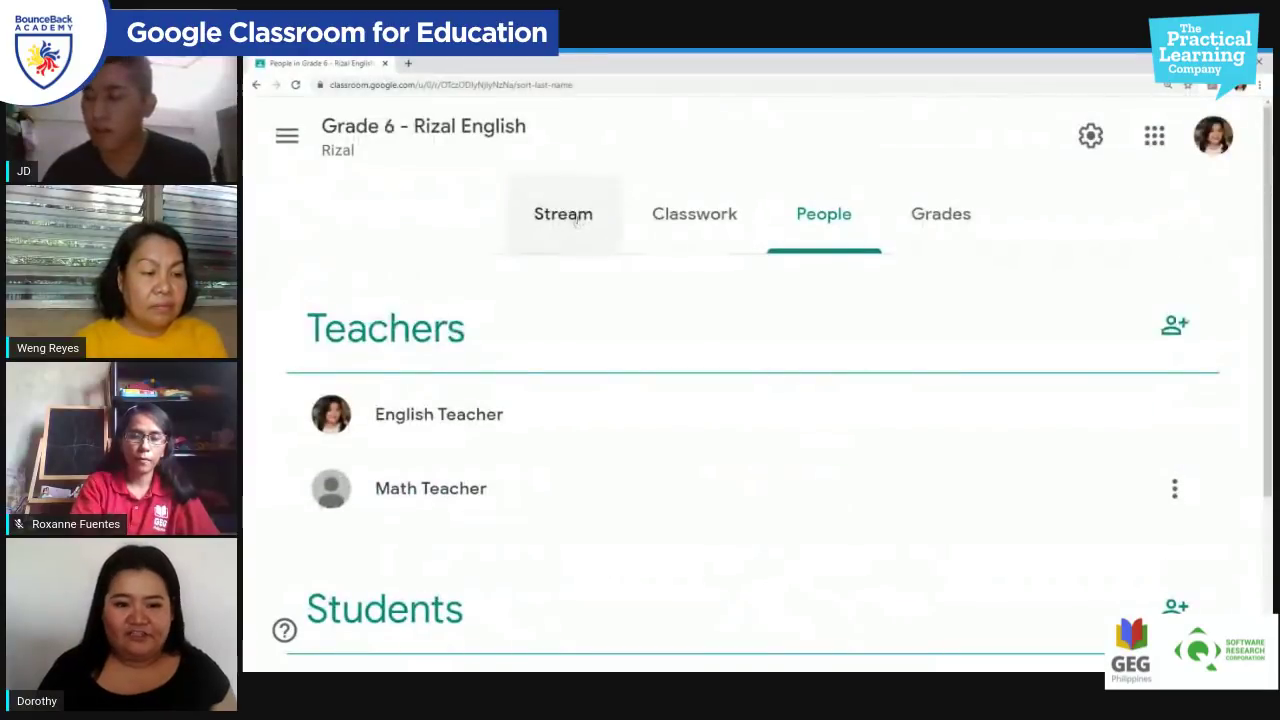
Step: Look over the Grade 6 - Rizal English stream, then go to its Classwork page
{"action": "left_click", "coordinate": [565, 214]}
{"action": "scroll", "coordinate": [620, 260], "scroll_direction": "down", "scroll_amount": 5}
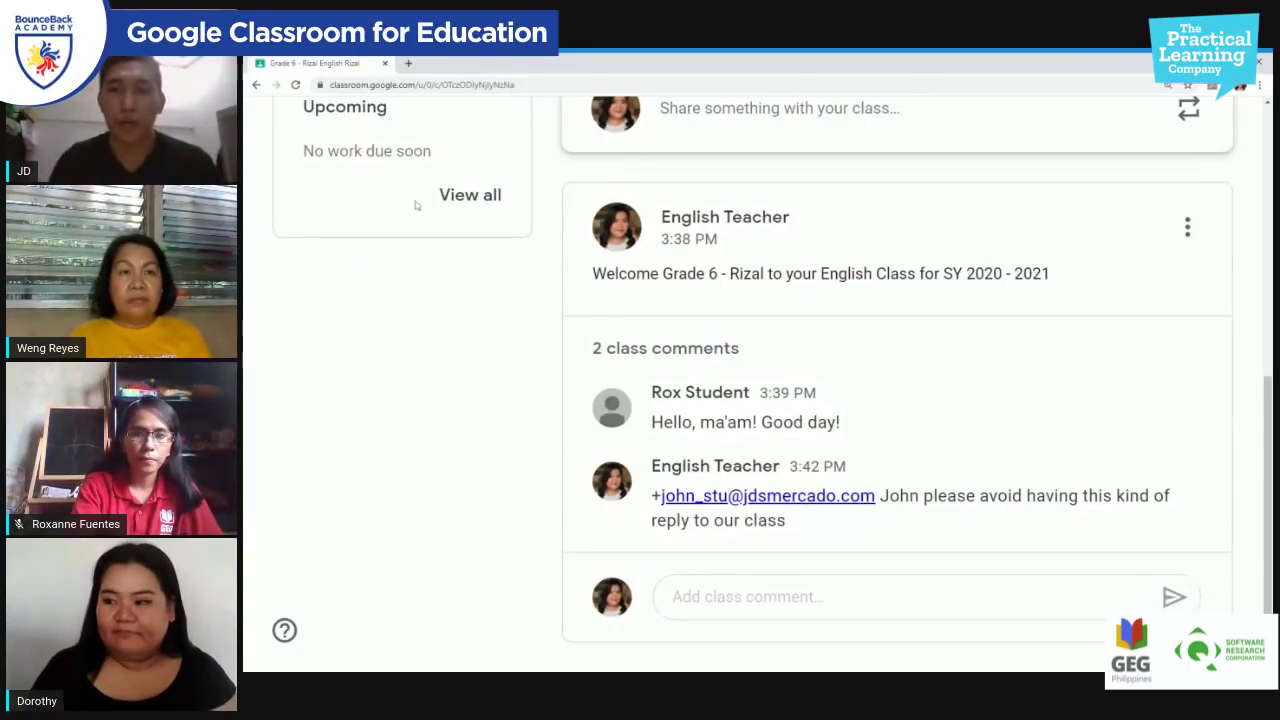
{"action": "scroll", "coordinate": [416, 205], "scroll_direction": "up", "scroll_amount": 5}
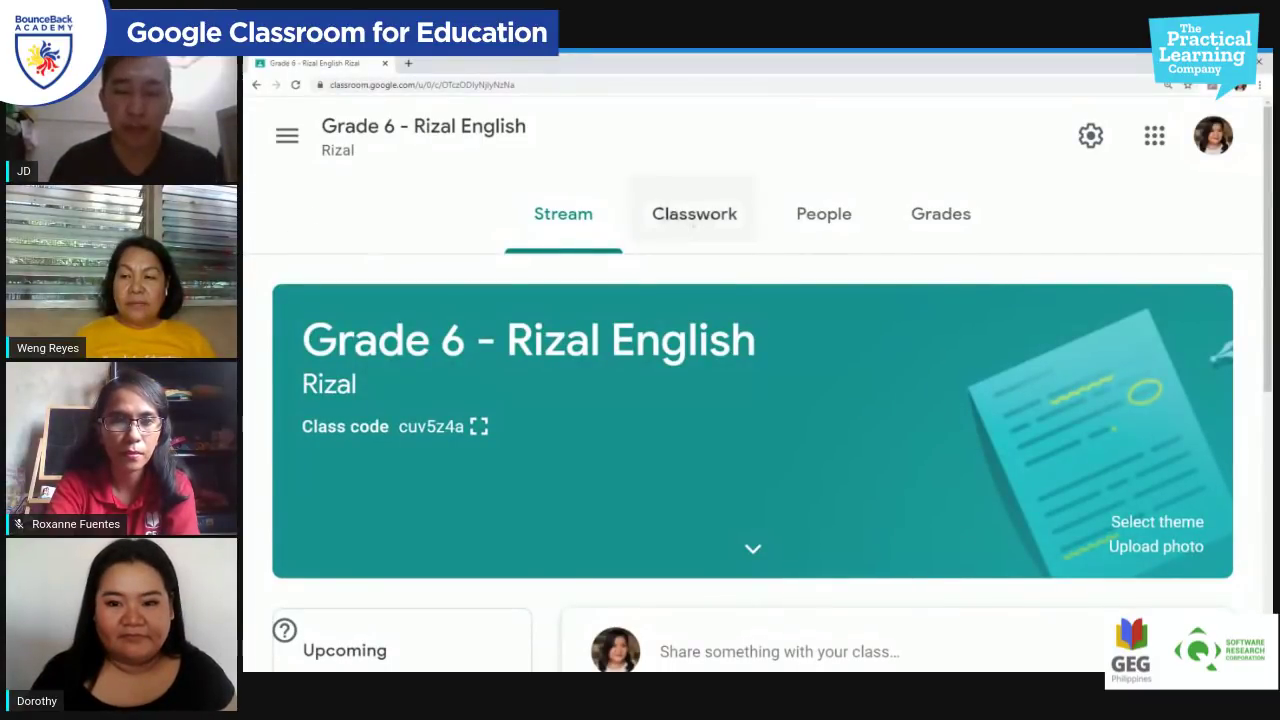
{"action": "left_click", "coordinate": [694, 214]}
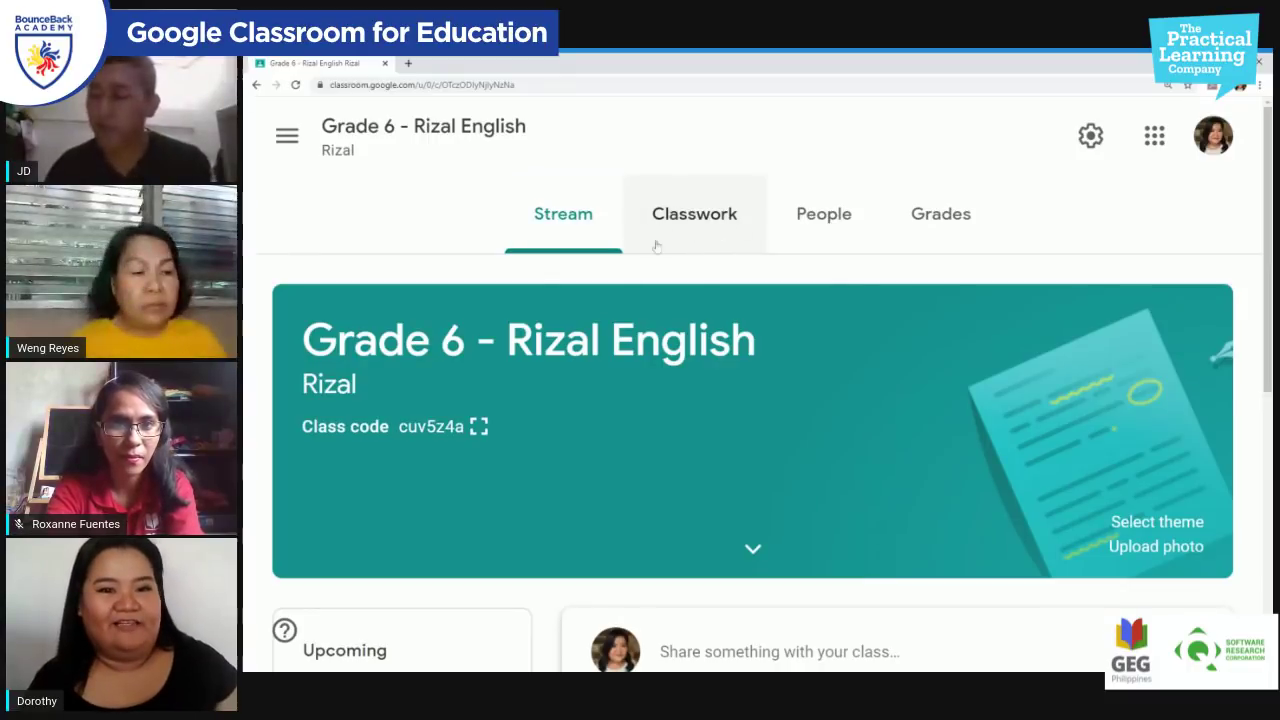
{"action": "left_click", "coordinate": [716, 232]}
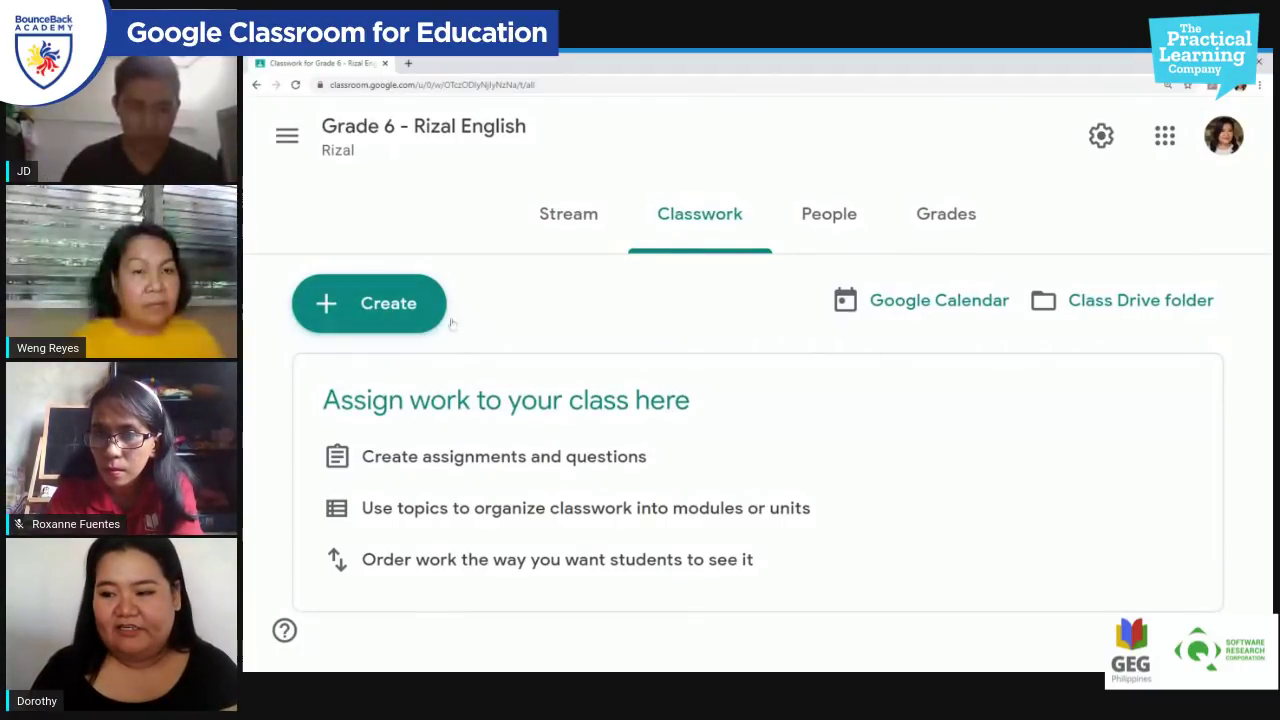
Step: Open the Create menu on the Classwork page to see the classwork types
{"action": "left_click", "coordinate": [368, 316]}
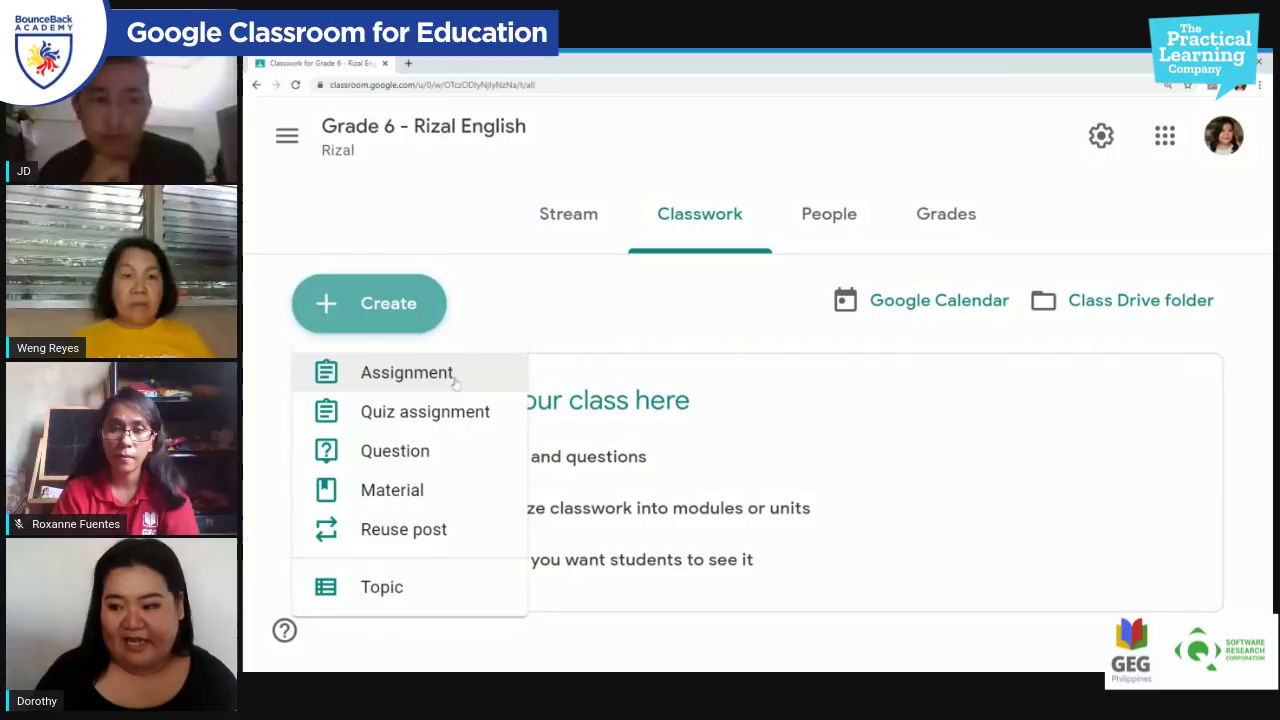
Step: Create an assignment titled 'Getting to know you' with instructions 'Please answer in complete sentences to the following questions.'
{"action": "left_click", "coordinate": [447, 377]}
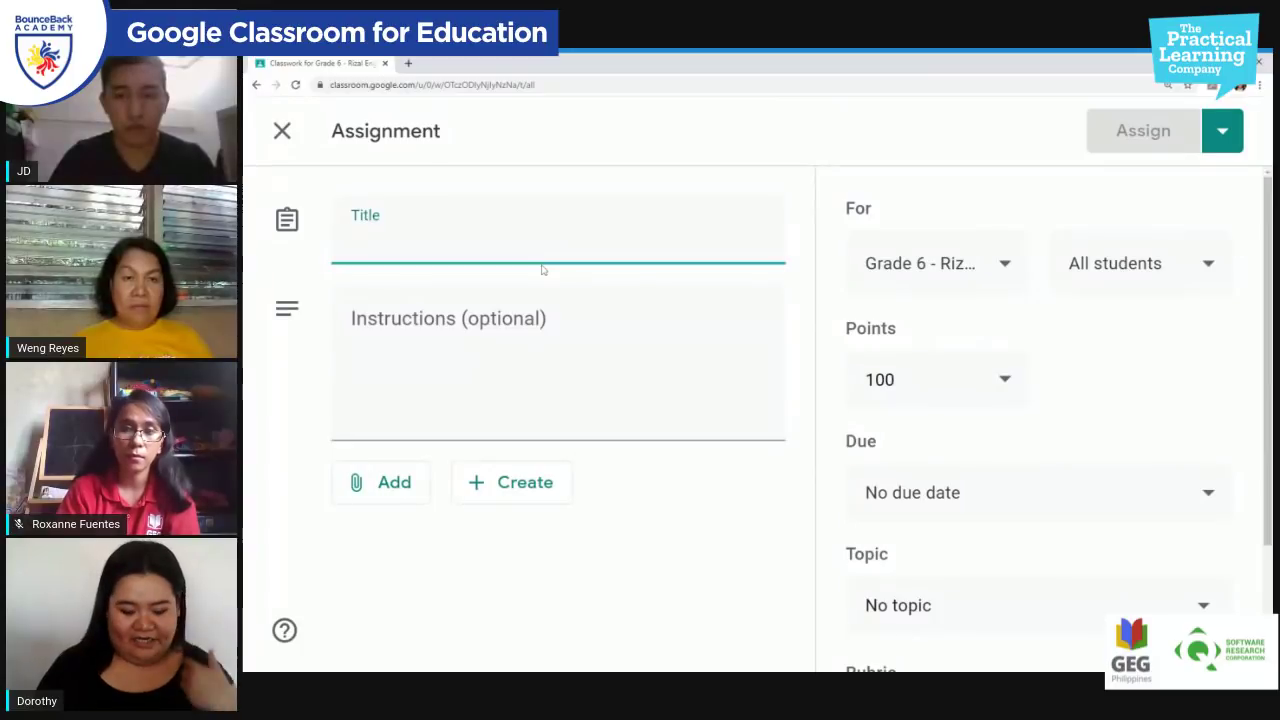
{"action": "type", "text": "p"}
{"action": "key", "text": "BackSpace"}
{"action": "type", "text": "P"}
{"action": "key", "text": "BackSpace"}
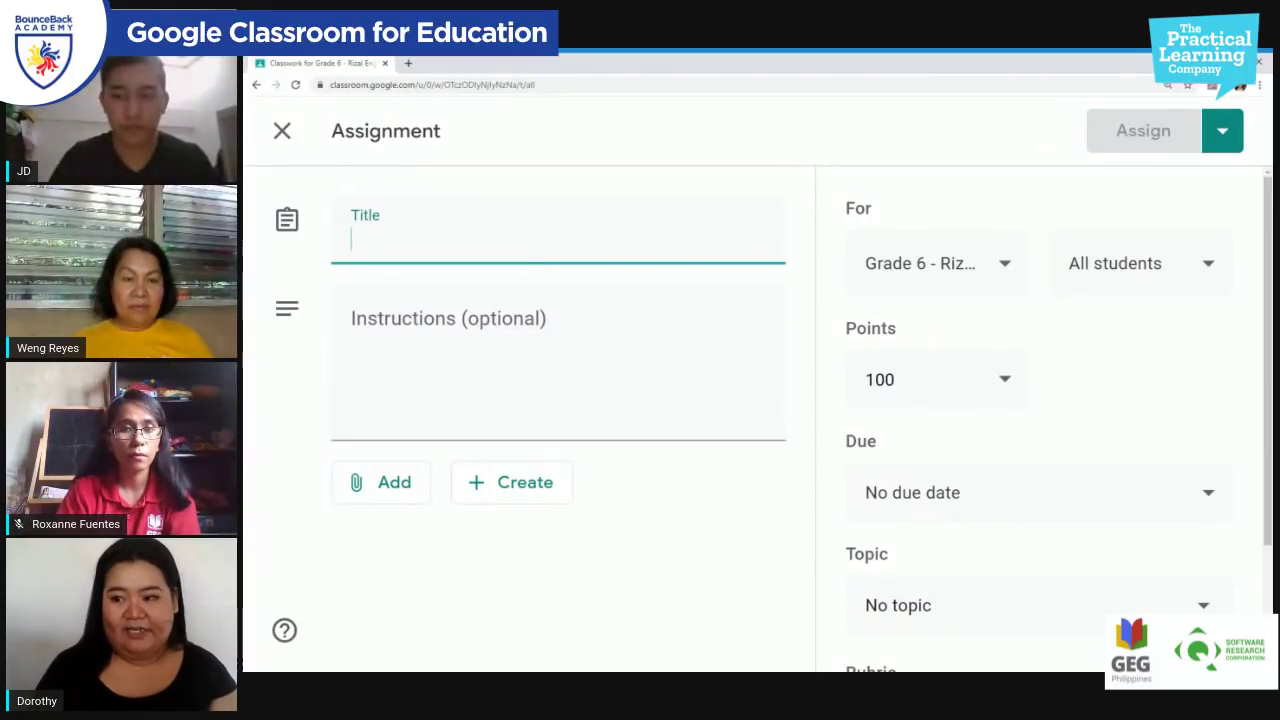
{"action": "type", "text": "Gett"}
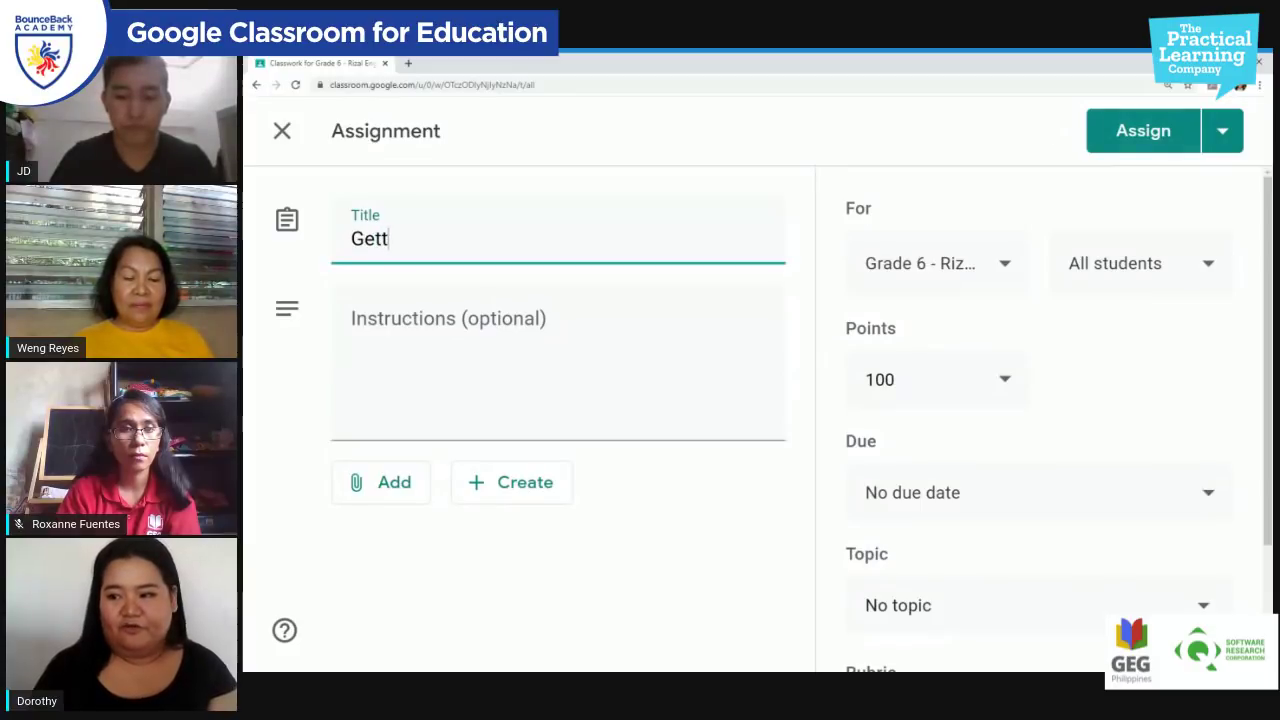
{"action": "type", "text": "ing to know you"}
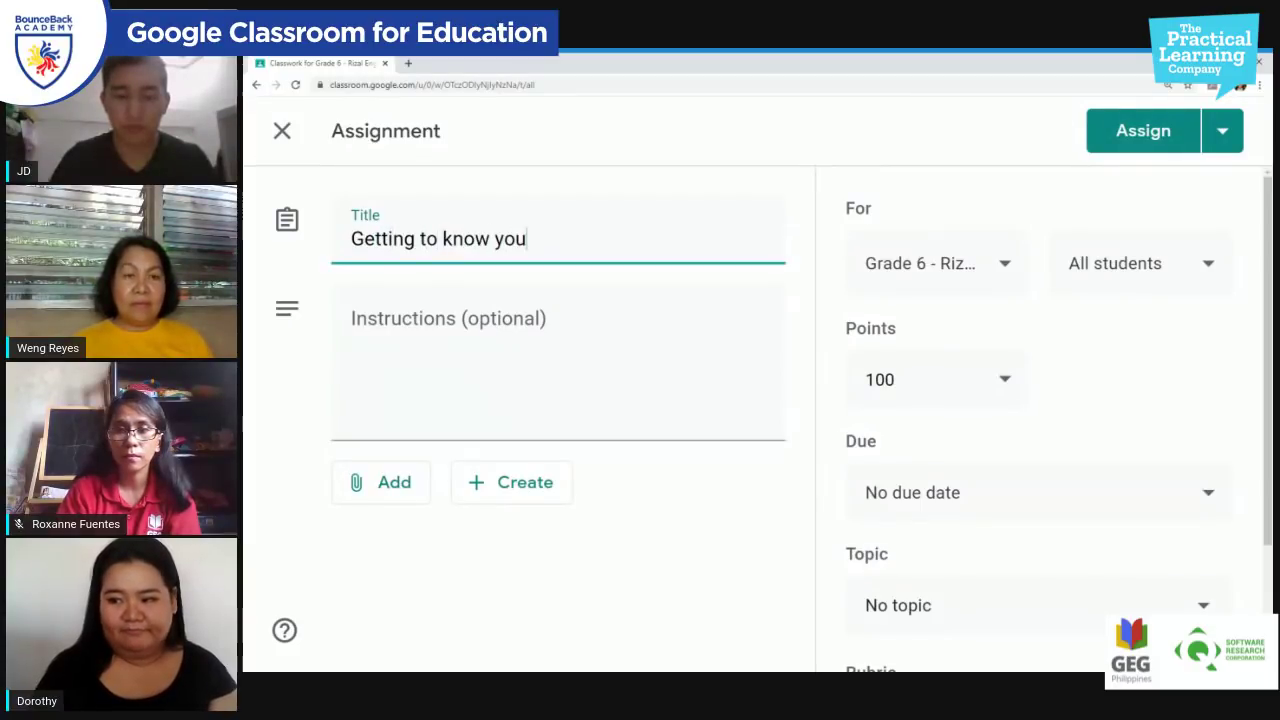
{"action": "left_click", "coordinate": [352, 327]}
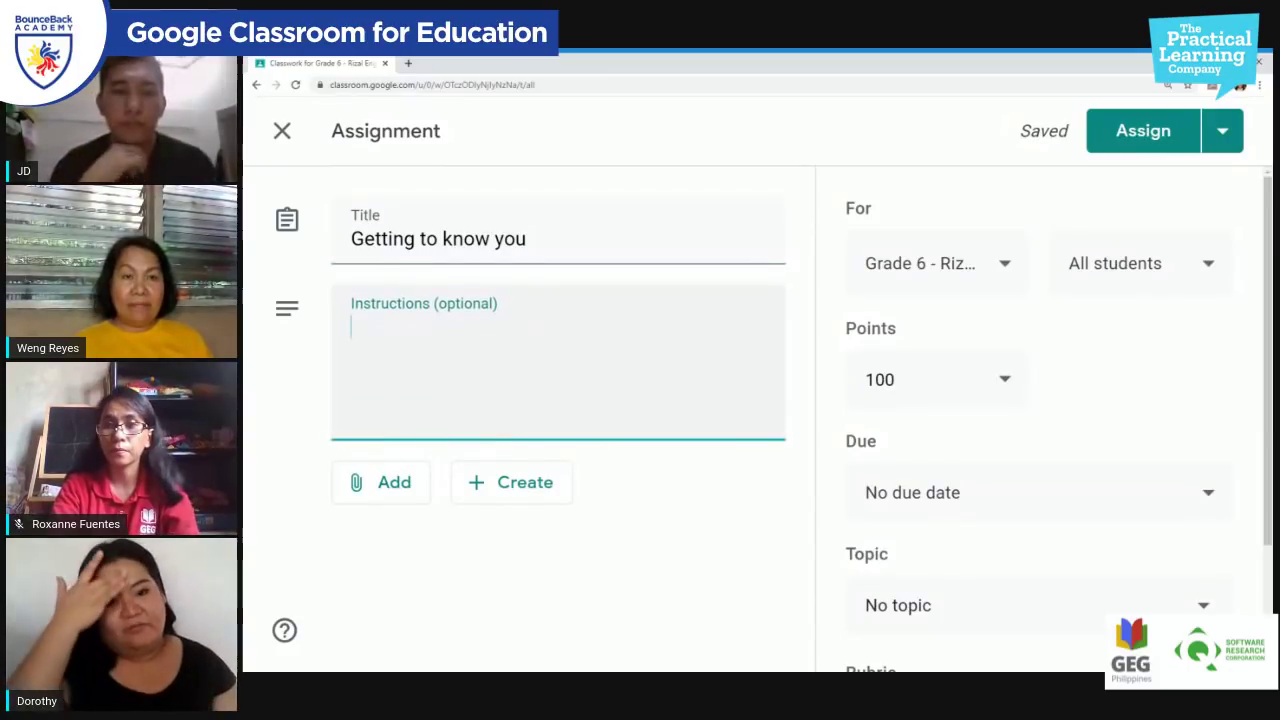
{"action": "type", "text": "P"}
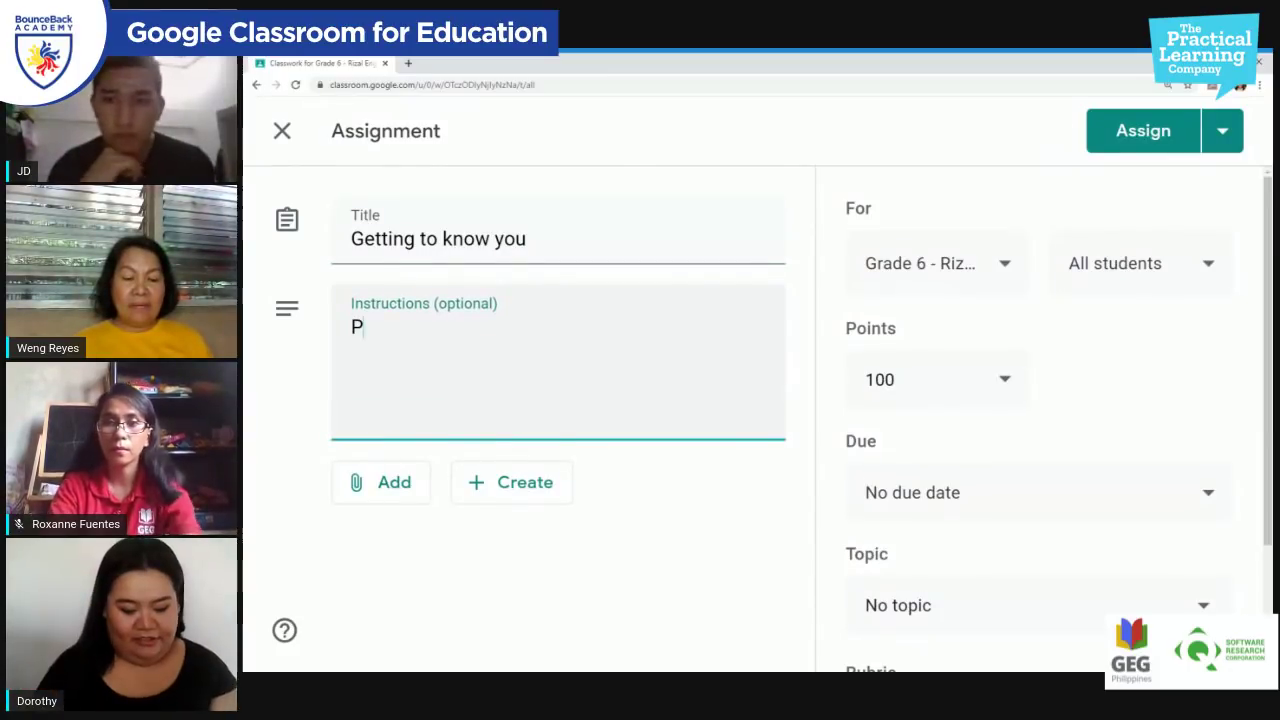
{"action": "type", "text": "lease answer"}
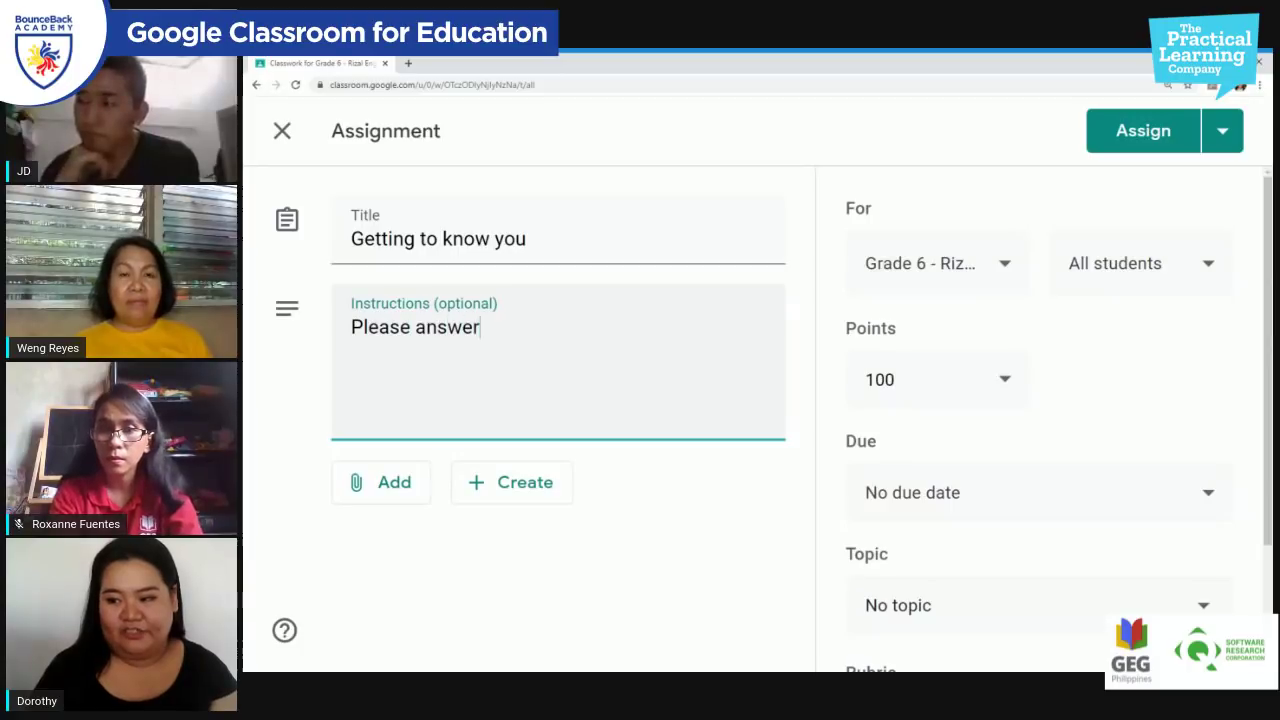
{"action": "type", "text": " in complete "}
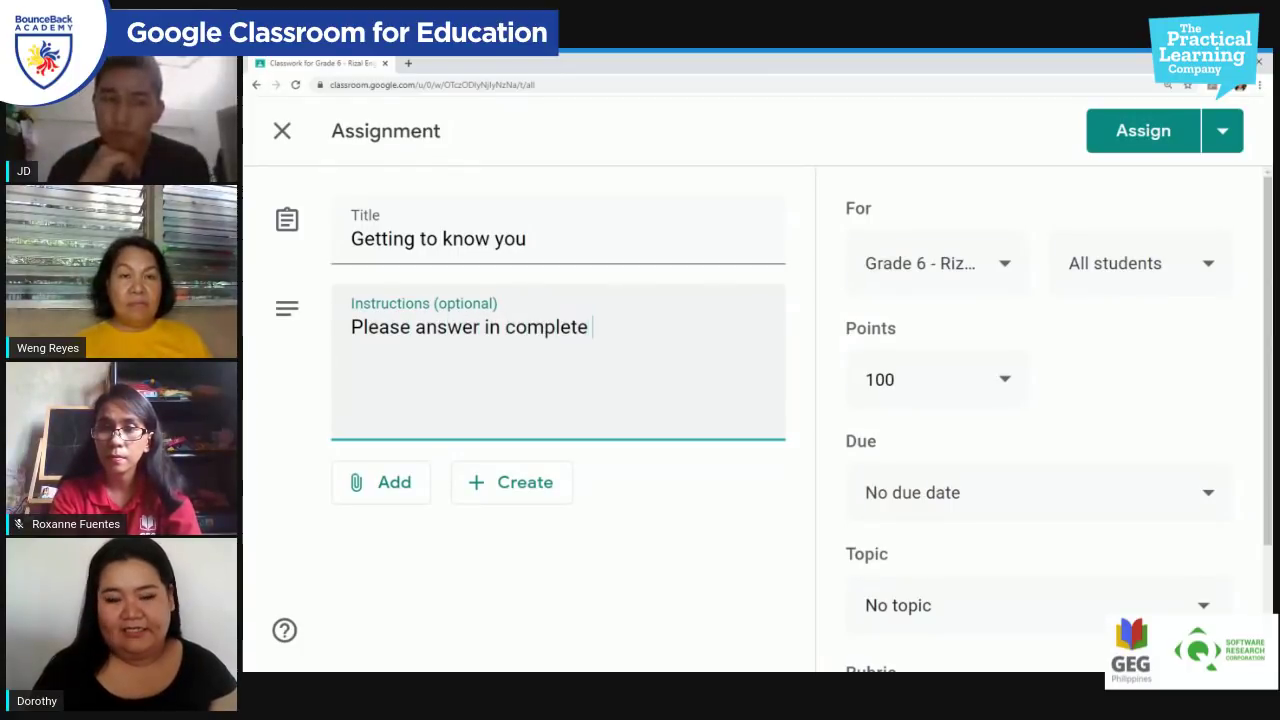
{"action": "type", "text": "sentences "}
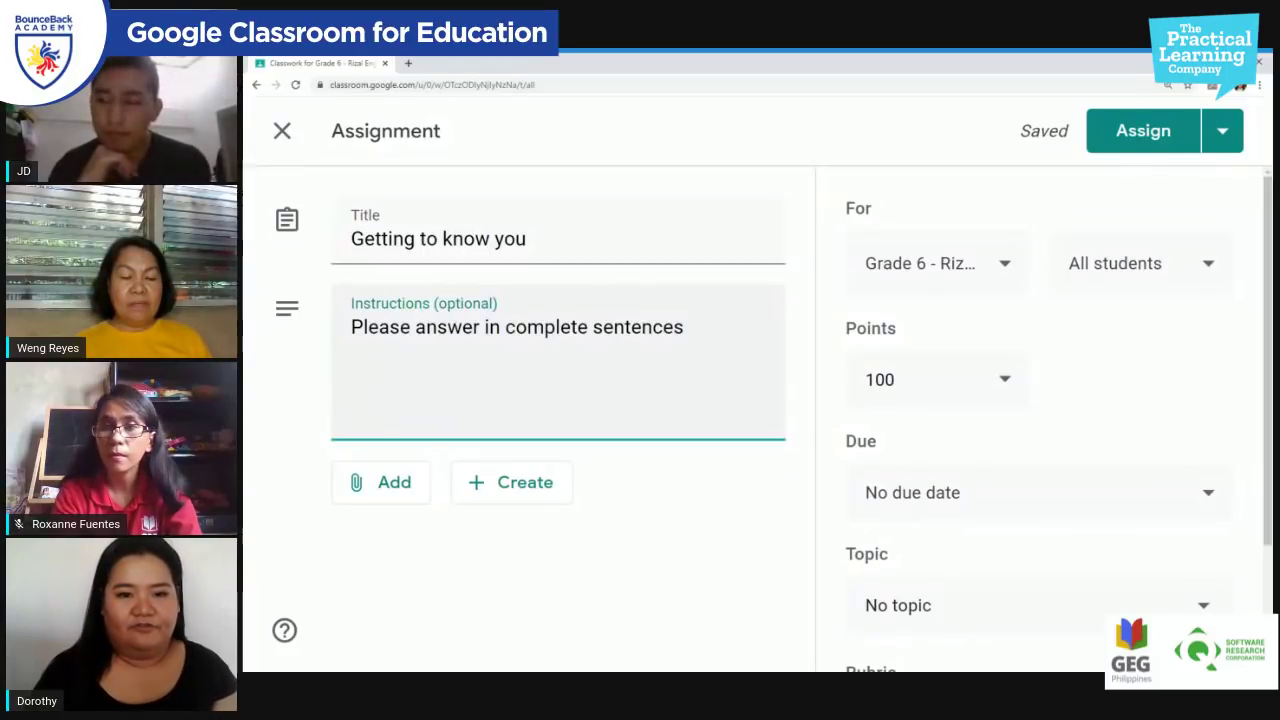
{"action": "type", "text": "to the following questions"}
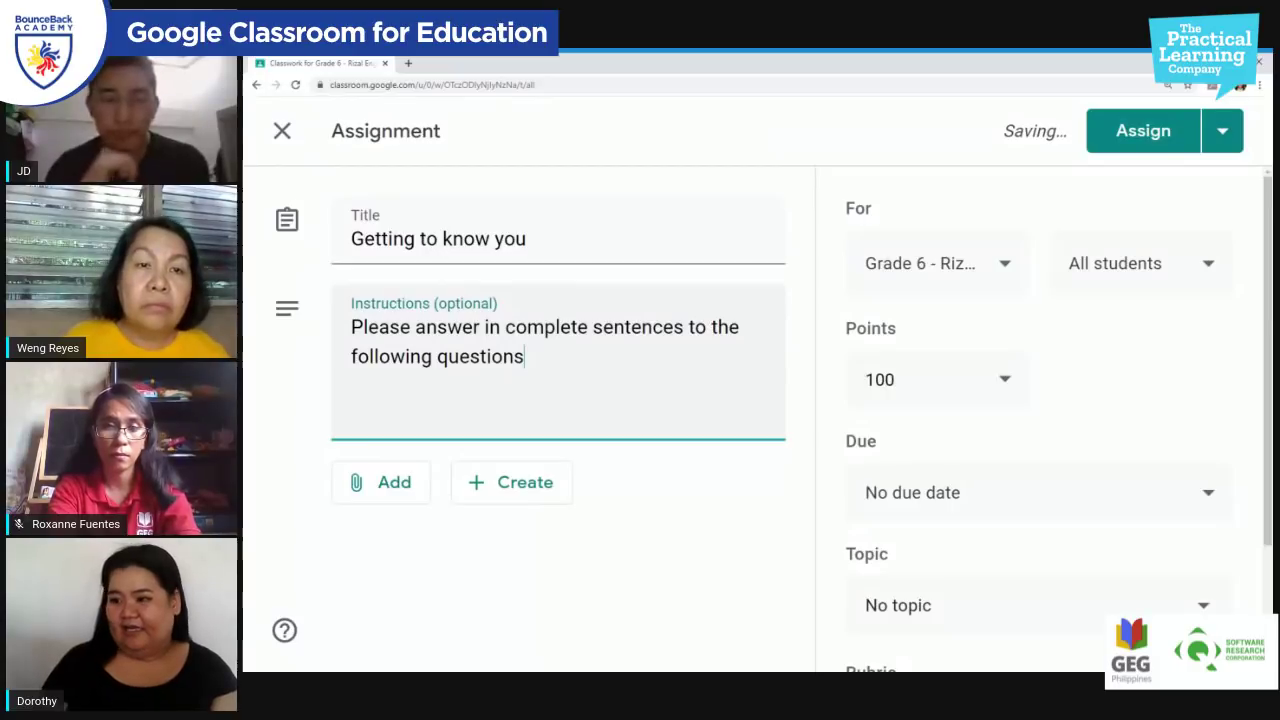
{"action": "type", "text": "."}
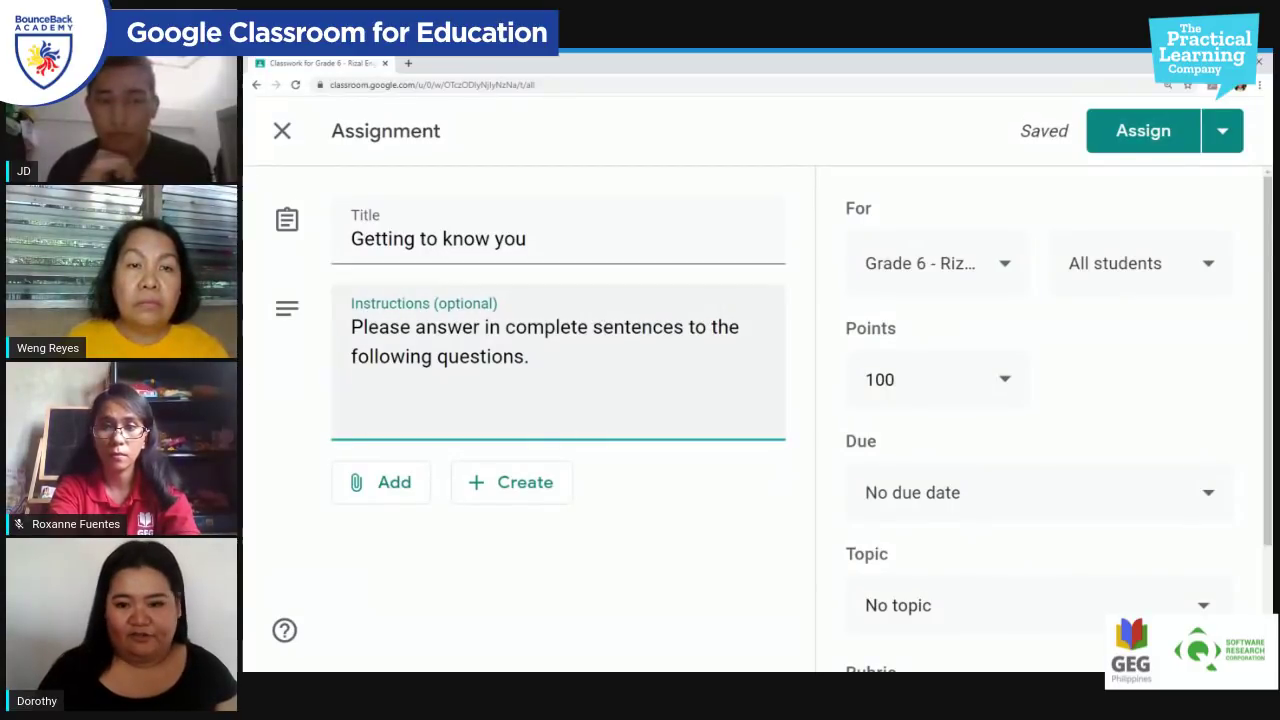
Step: Create a new blank Google Doc attached to the assignment
{"action": "left_click", "coordinate": [386, 488]}
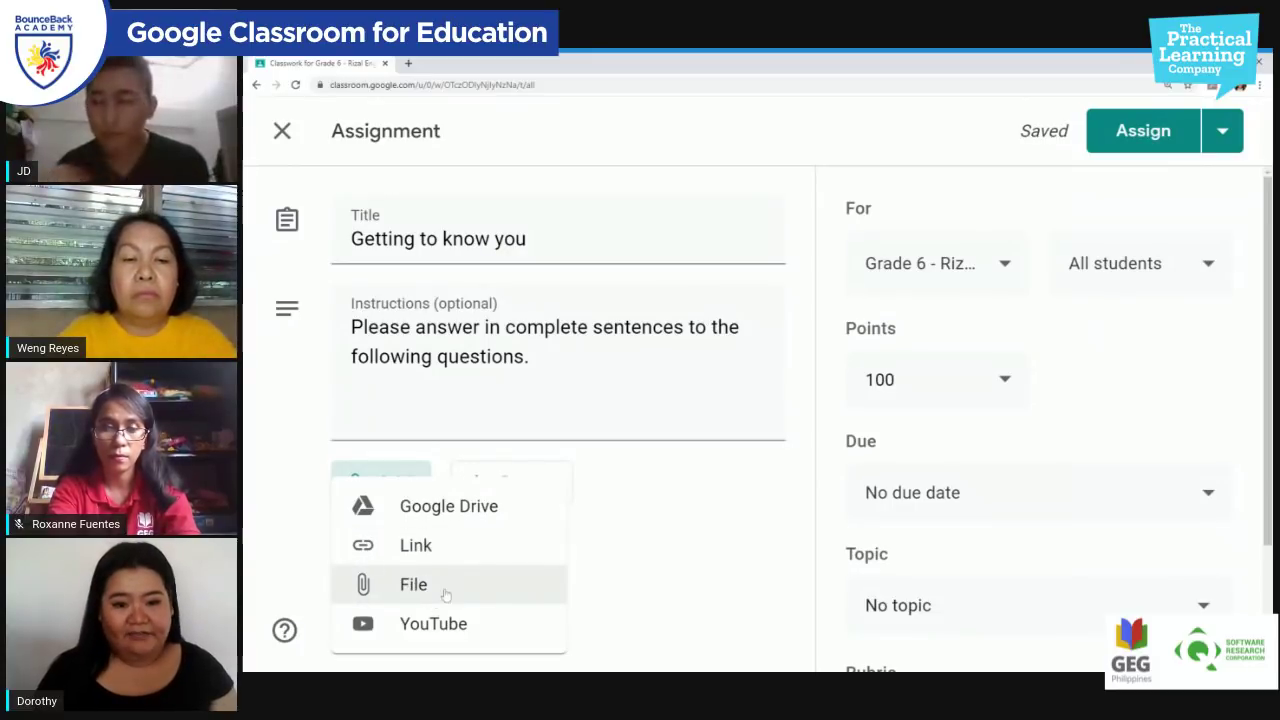
{"action": "left_click", "coordinate": [667, 479]}
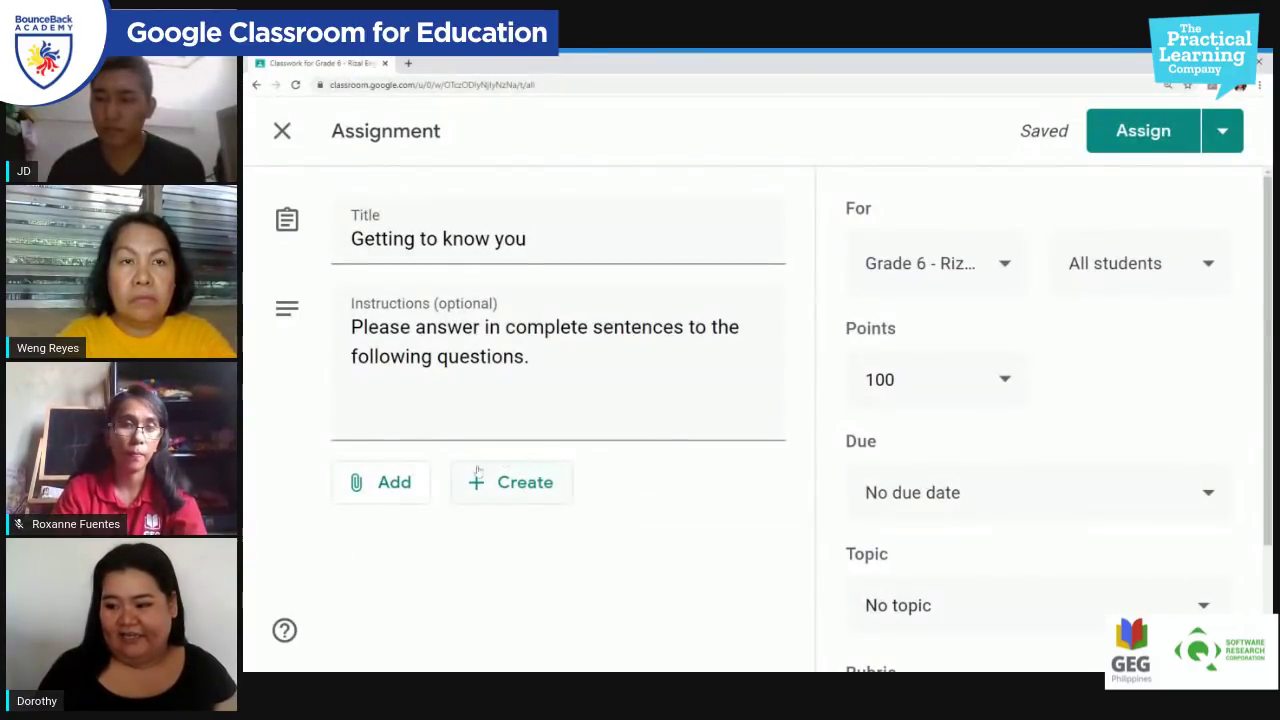
{"action": "left_click", "coordinate": [505, 484]}
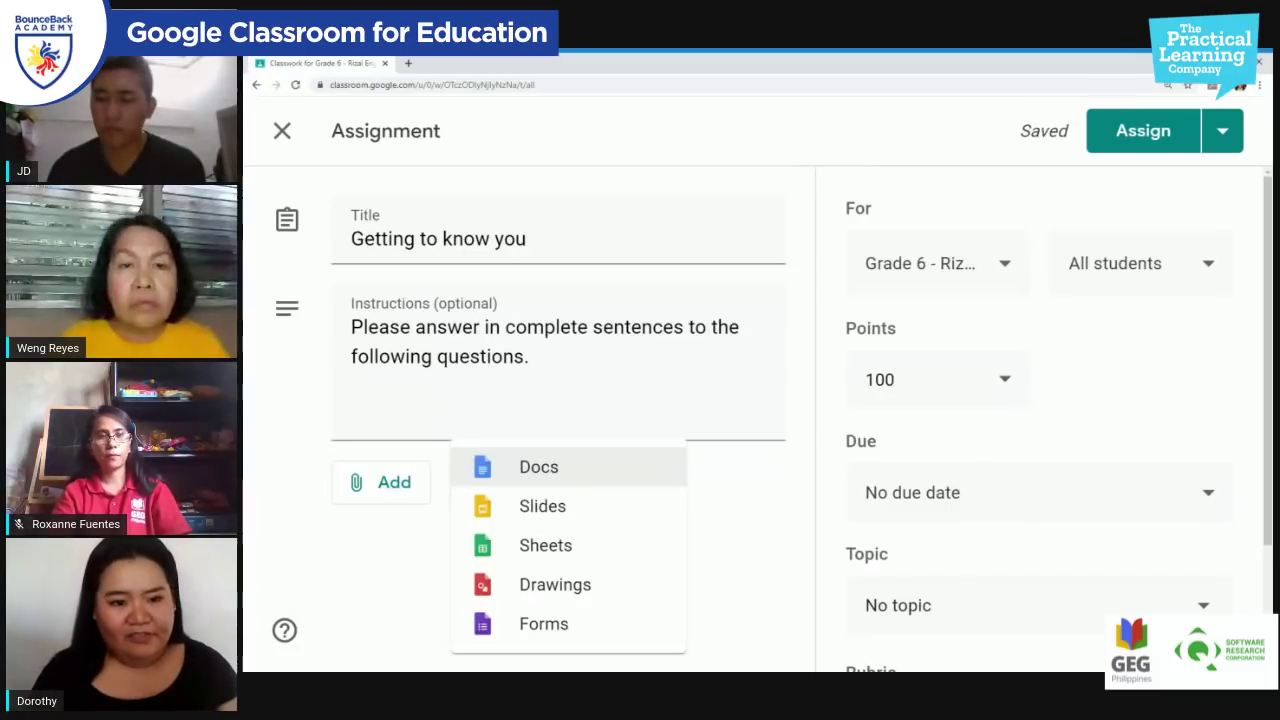
{"action": "left_click", "coordinate": [586, 476]}
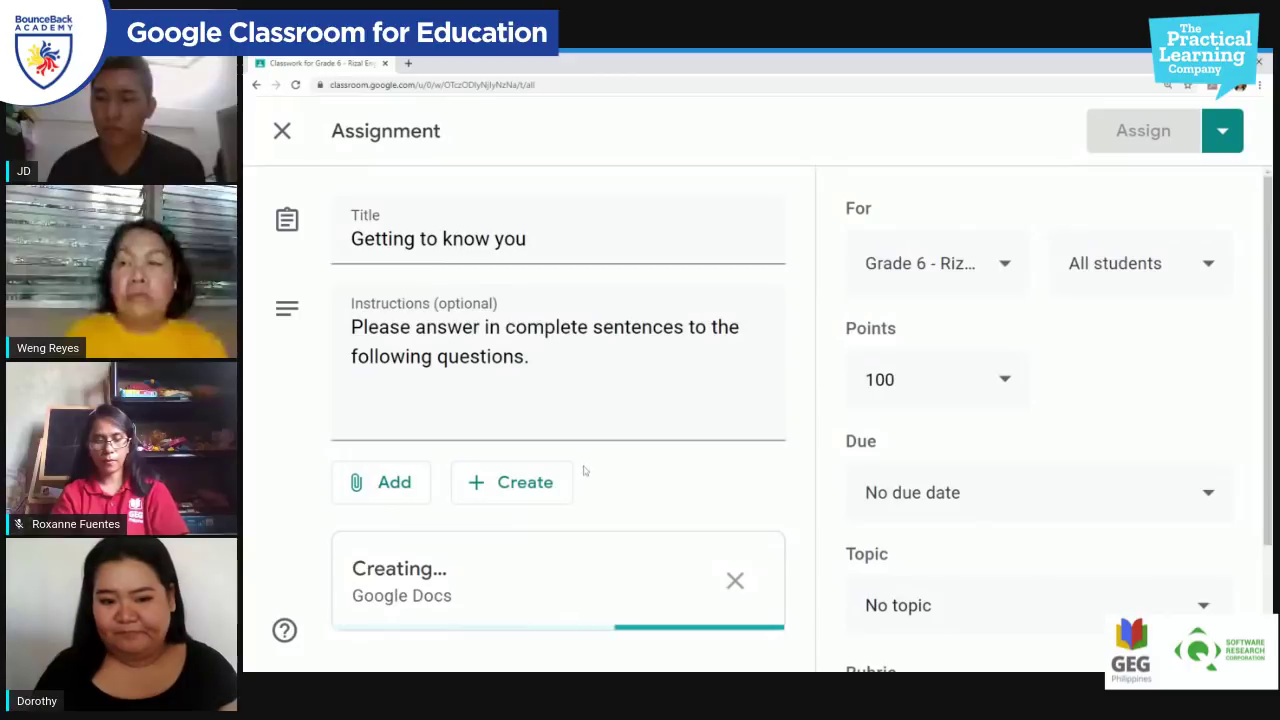
{"action": "scroll", "coordinate": [587, 467], "scroll_direction": "down", "scroll_amount": 1}
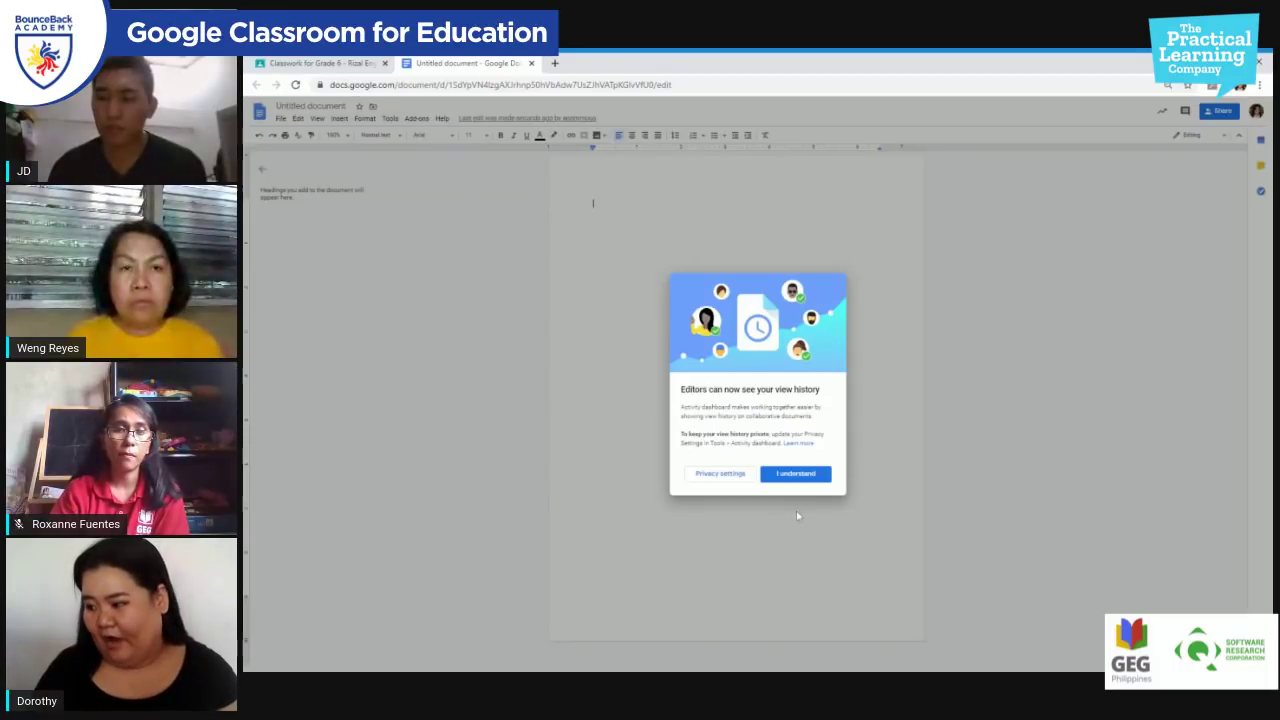
Step: Dismiss the notice and type the heading 'Assignment number 1- Getting to know you', zoomed in
{"action": "left_click", "coordinate": [795, 473]}
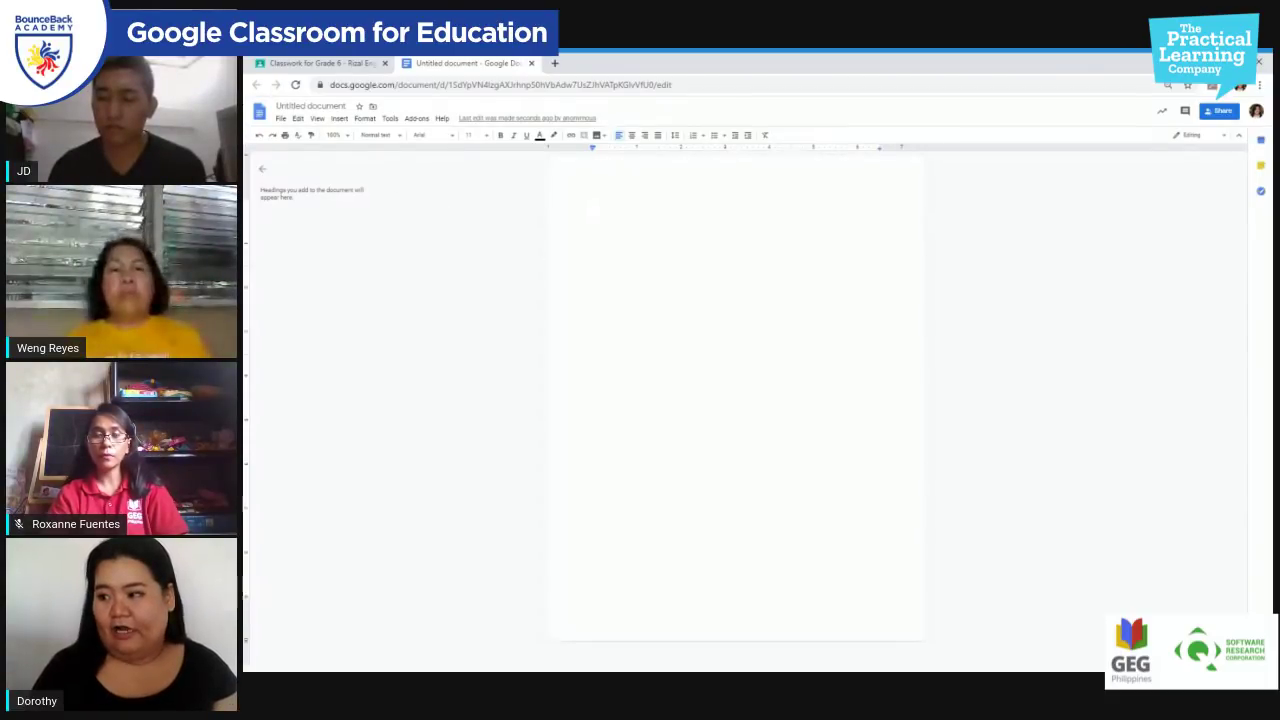
{"action": "type", "text": "Assign"}
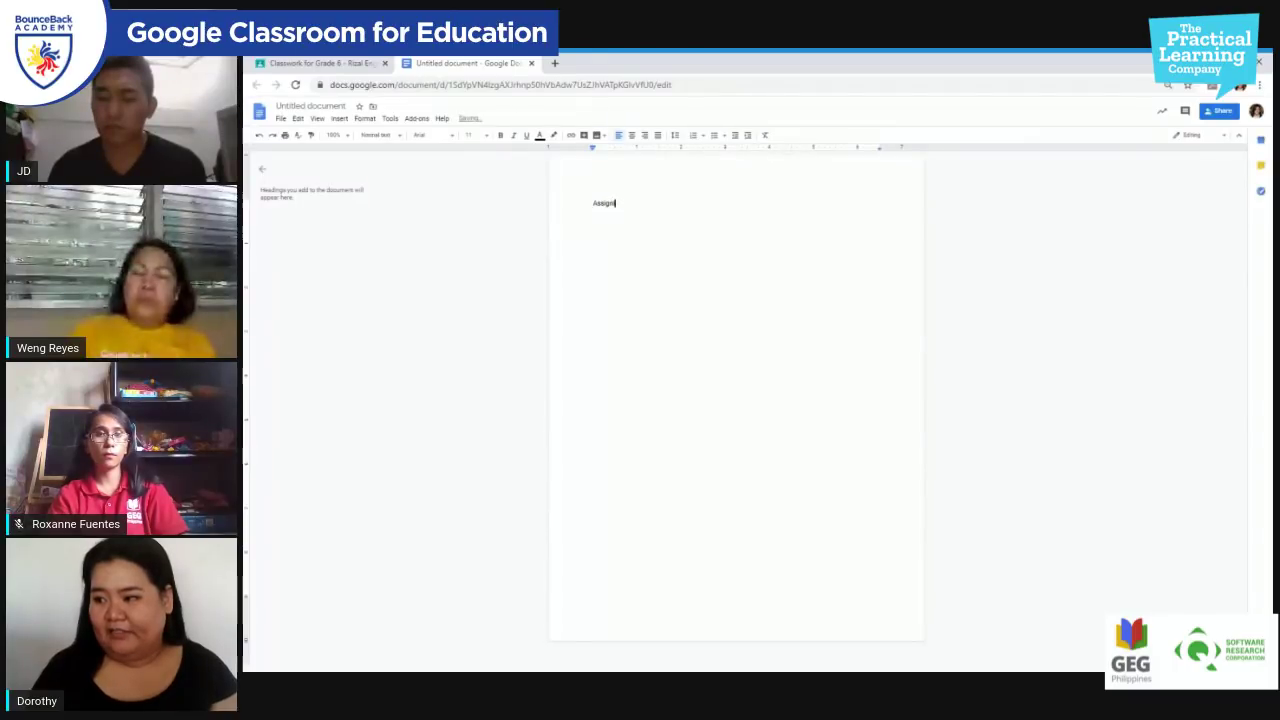
{"action": "type", "text": "ment"}
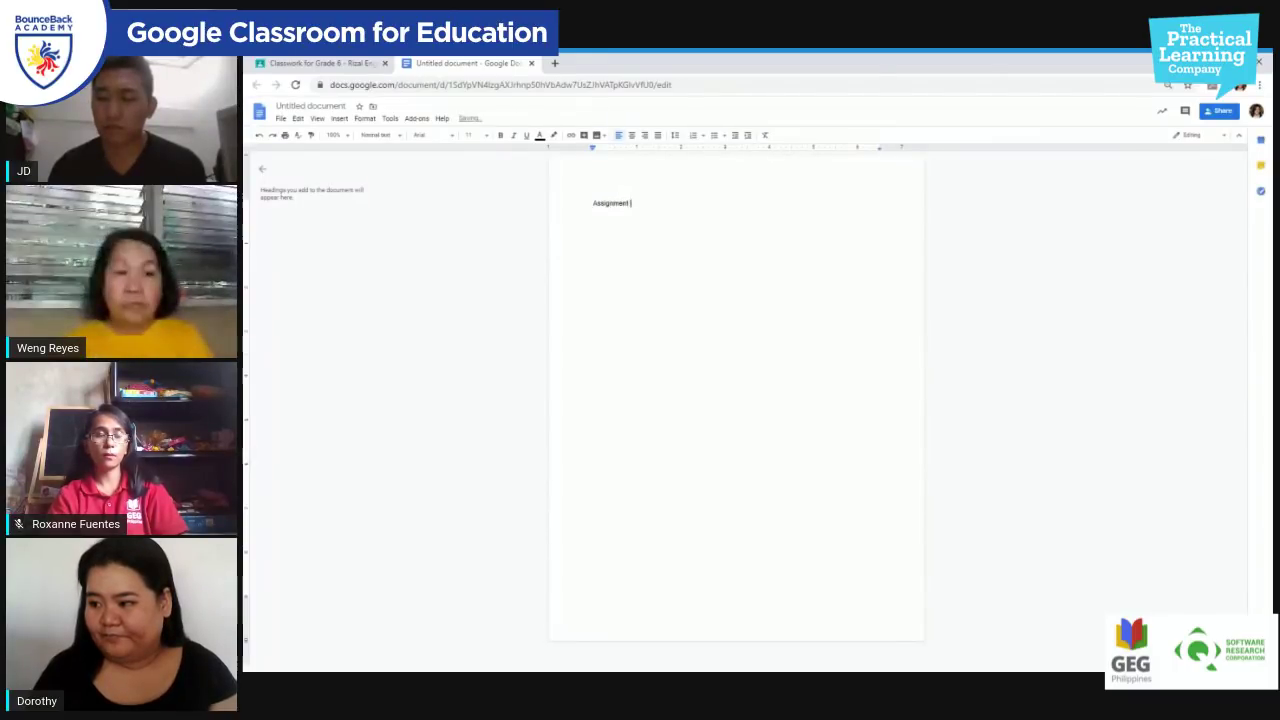
{"action": "type", "text": " number 1."}
{"action": "key", "text": "BackSpace"}
{"action": "key", "text": "BackSpace"}
{"action": "key", "text": "BackSpace"}
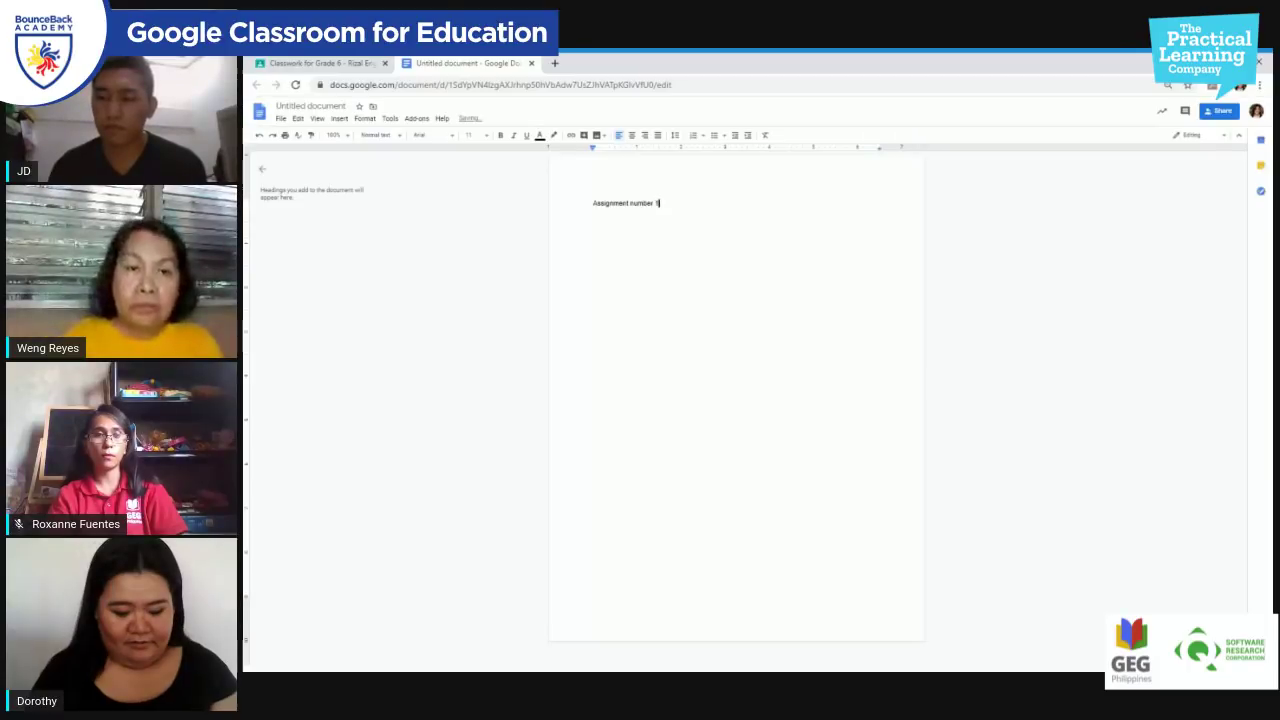
{"action": "type", "text": "- Getting to kn"}
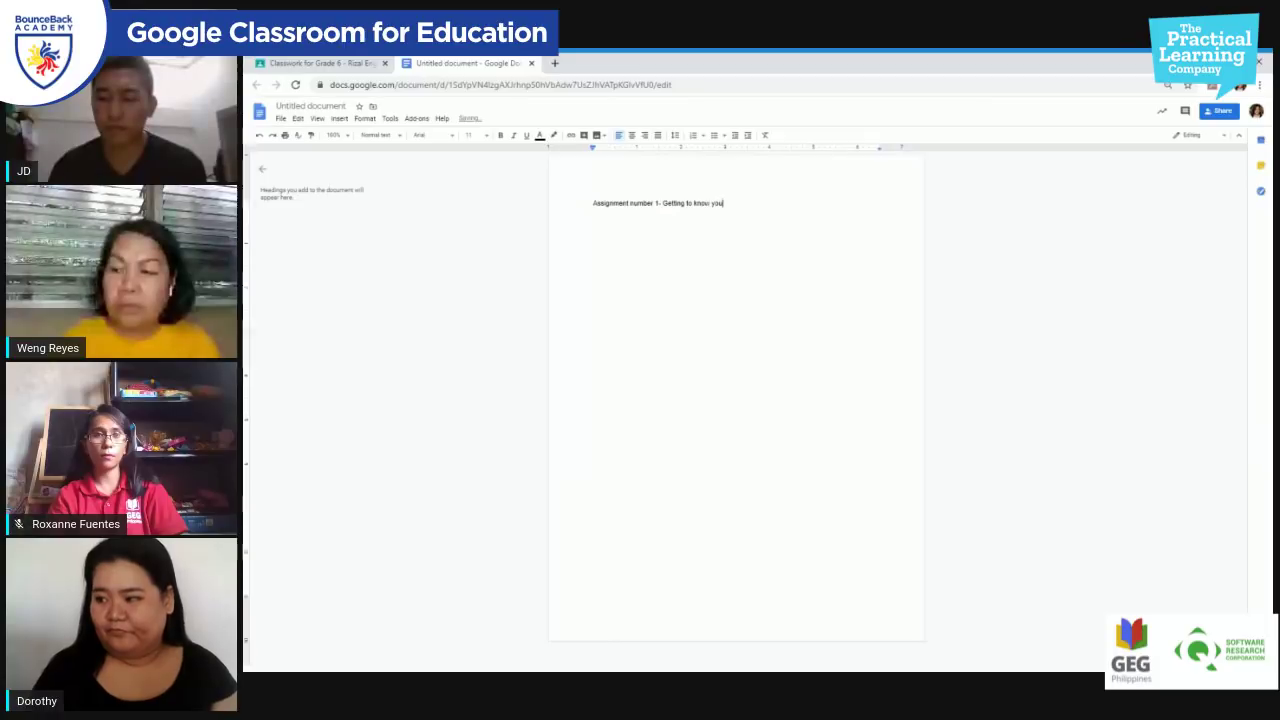
{"action": "type", "text": "ow you"}
{"action": "key", "text": "ctrl+equal"}
{"action": "key", "text": "ctrl+equal"}
{"action": "key", "text": "ctrl+equal"}
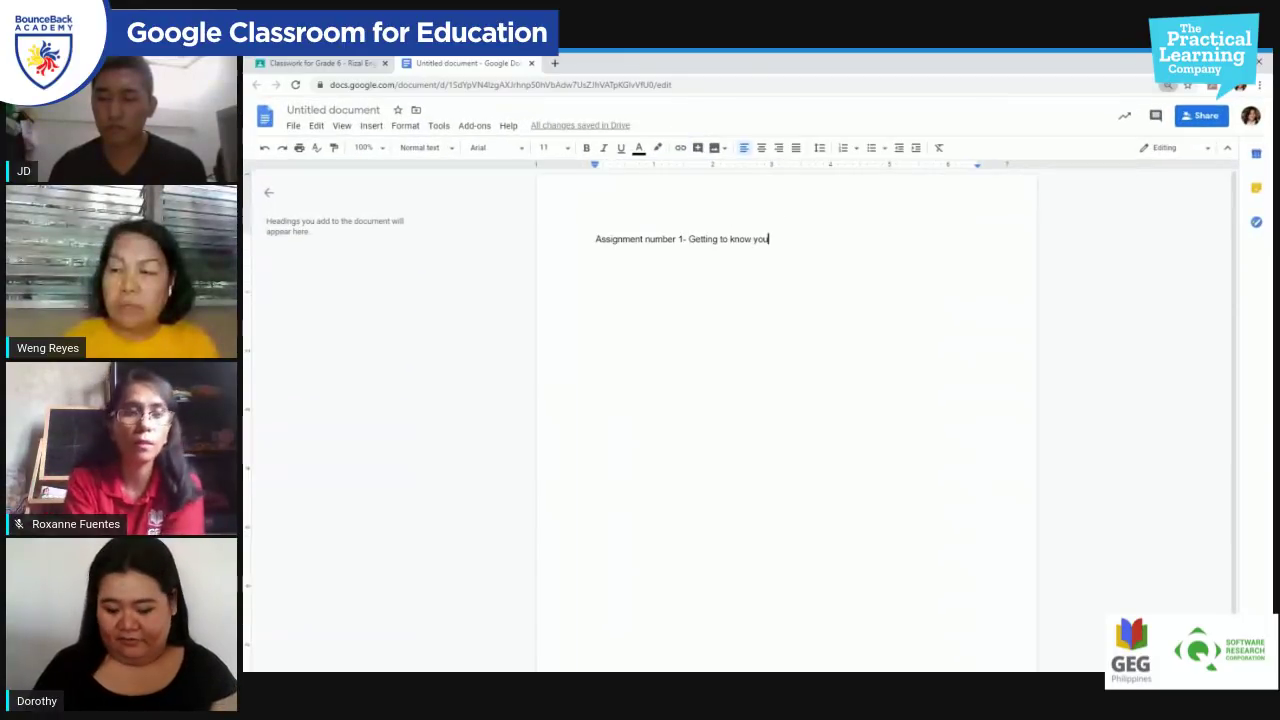
{"action": "key", "text": "ctrl+equal"}
{"action": "key", "text": "ctrl+equal"}
{"action": "key", "text": "ctrl+equal"}
{"action": "key", "text": "ctrl+equal"}
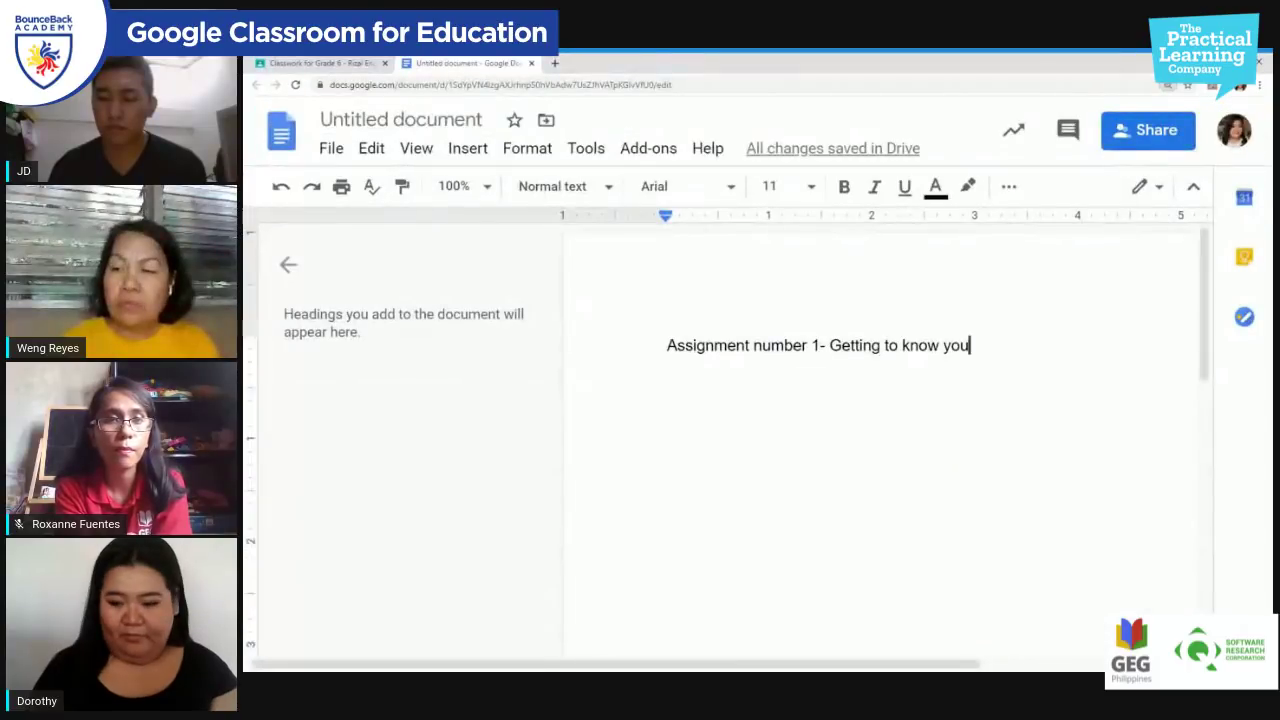
Step: Add numbered questions 'Tell me about yourself.' and 'What new skill have you learned this summer?'
{"action": "key", "text": "Return"}
{"action": "type", "text": "1. Te"}
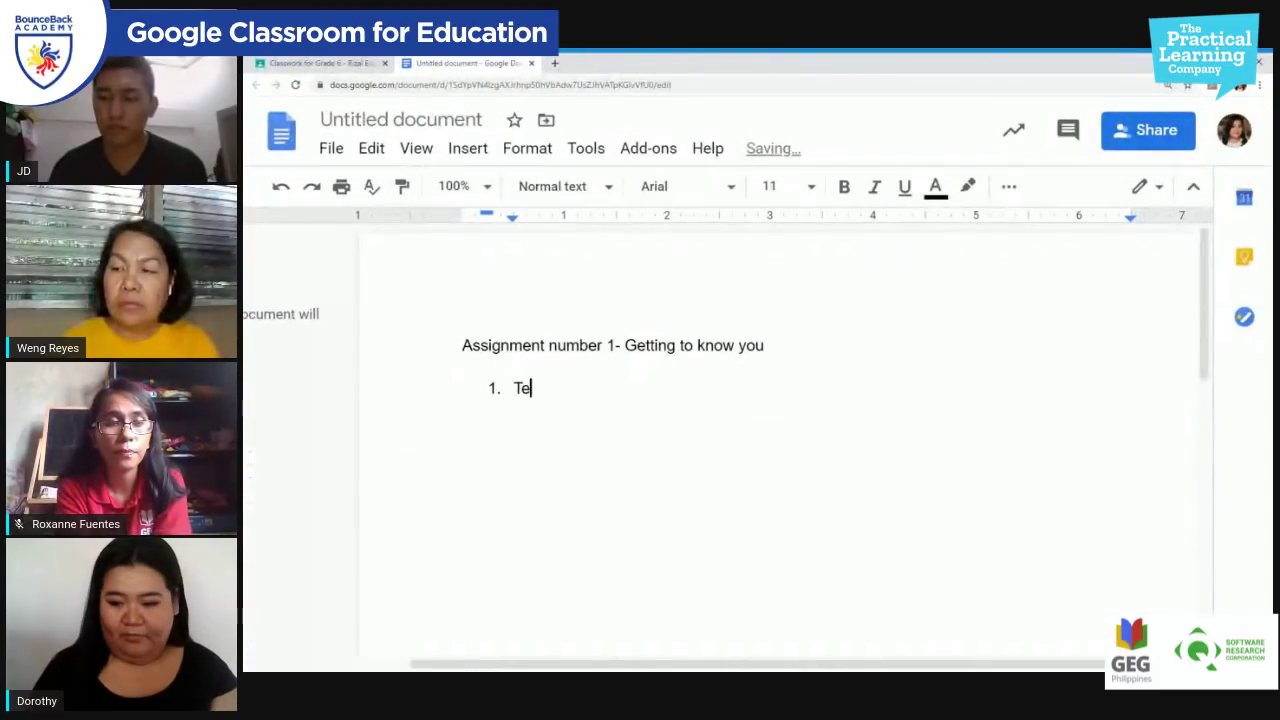
{"action": "type", "text": "ll me about "}
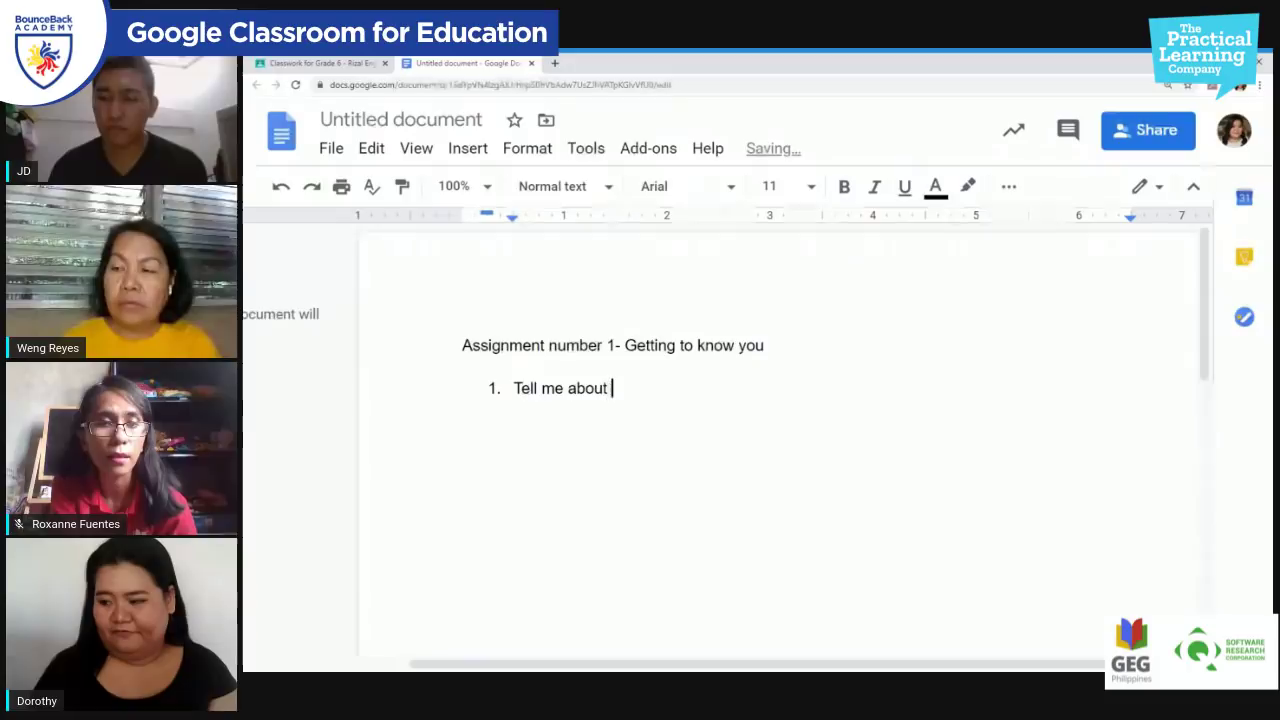
{"action": "type", "text": "your sel"}
{"action": "key", "text": "BackSpace"}
{"action": "key", "text": "BackSpace"}
{"action": "key", "text": "BackSpace"}
{"action": "key", "text": "BackSpace"}
{"action": "type", "text": "s"}
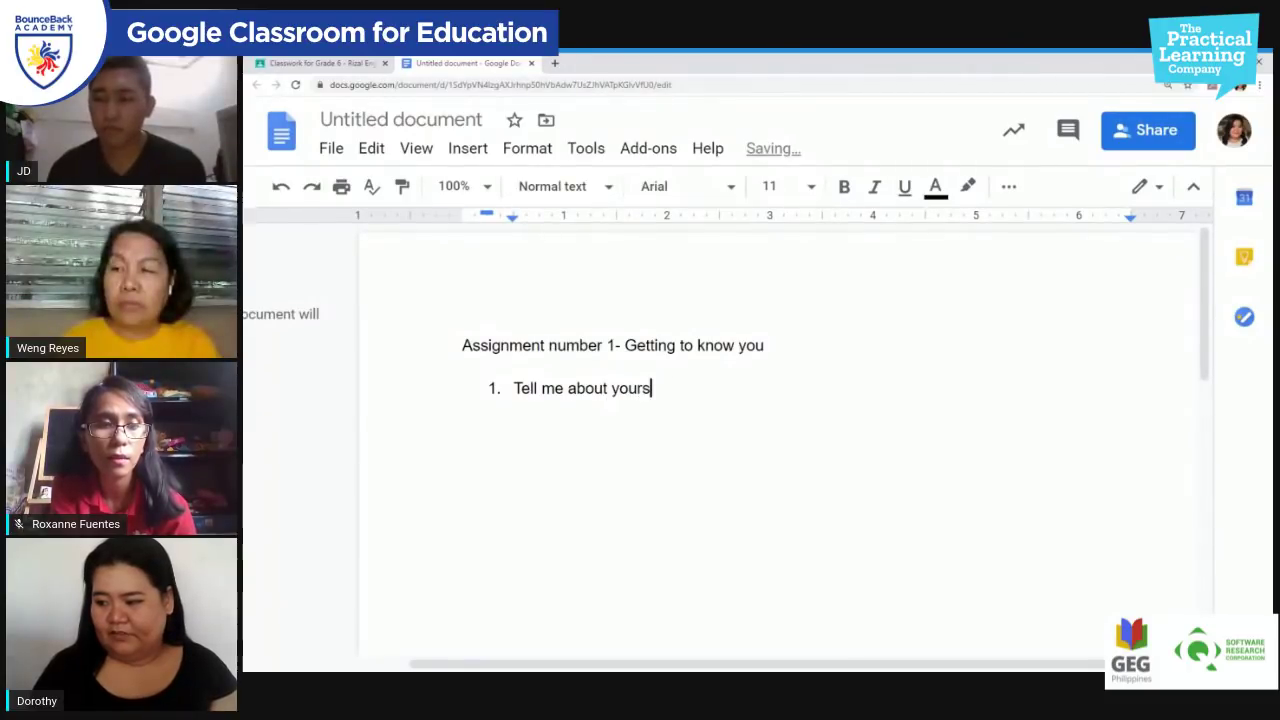
{"action": "type", "text": "elf?"}
{"action": "key", "text": "BackSpace"}
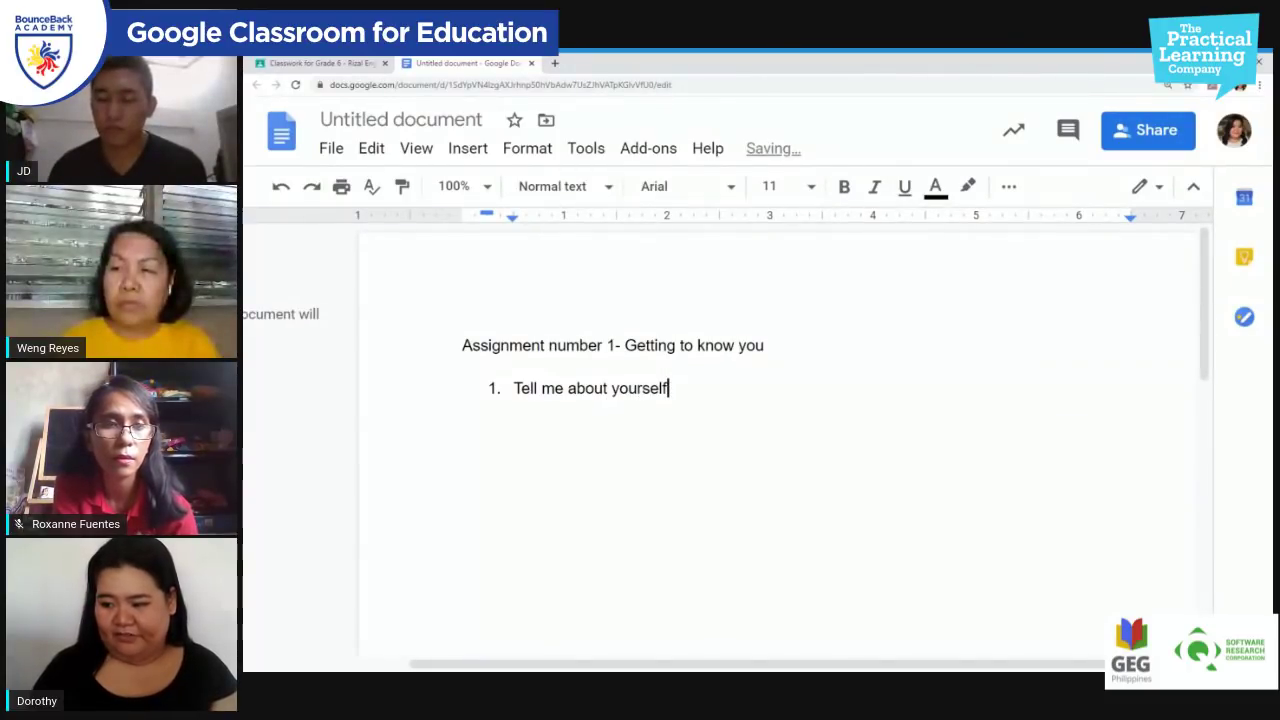
{"action": "type", "text": "."}
{"action": "key", "text": "Return"}
{"action": "type", "text": "What kn"}
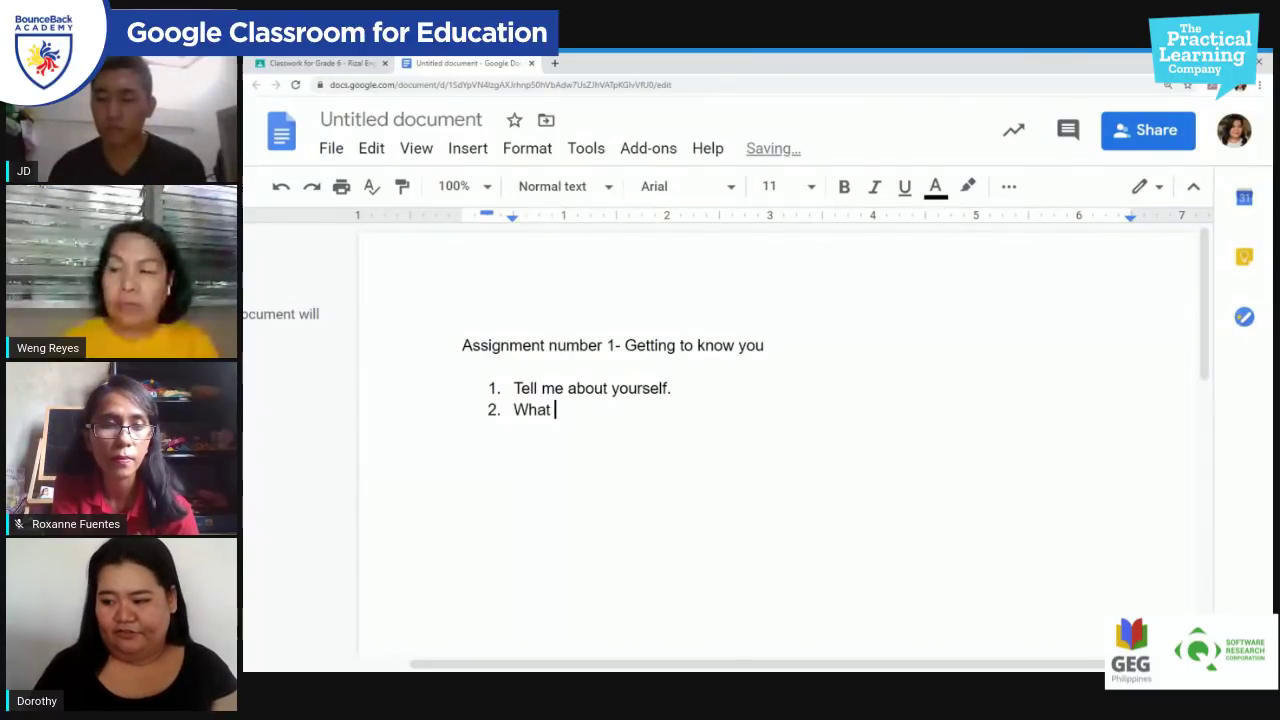
{"action": "key", "text": "BackSpace"}
{"action": "key", "text": "BackSpace"}
{"action": "type", "text": "new "}
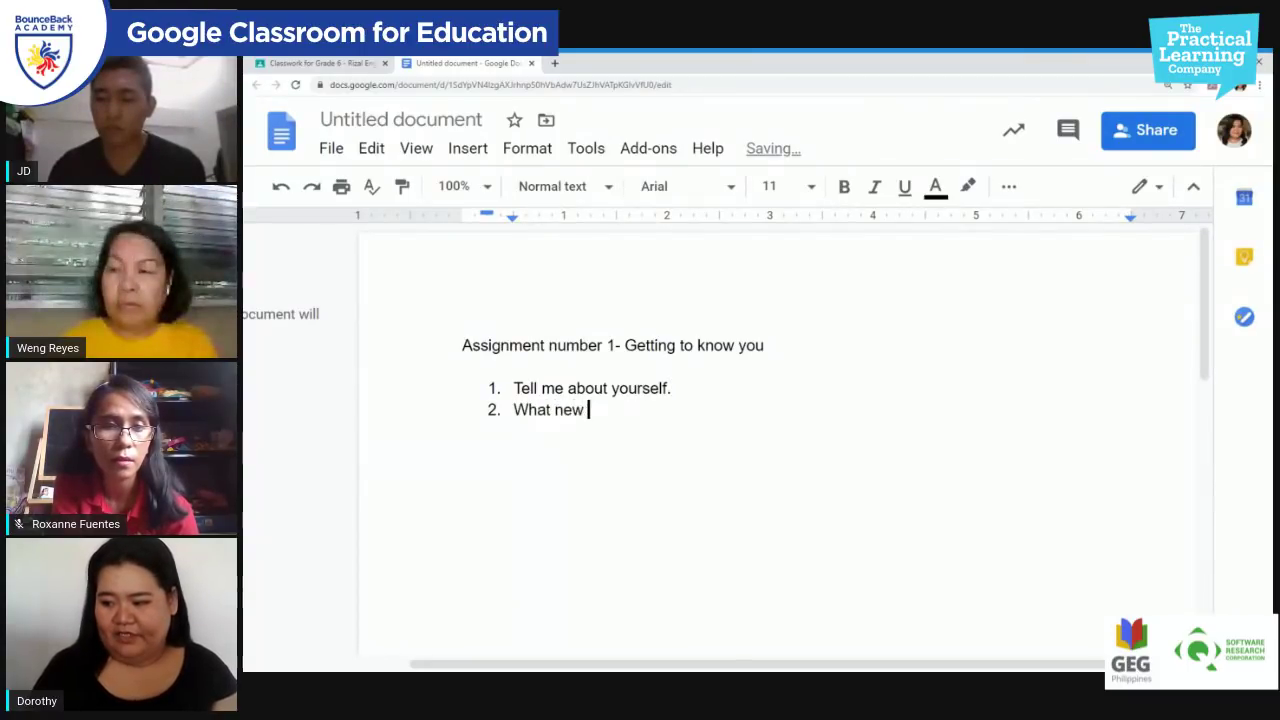
{"action": "type", "text": "skill hav"}
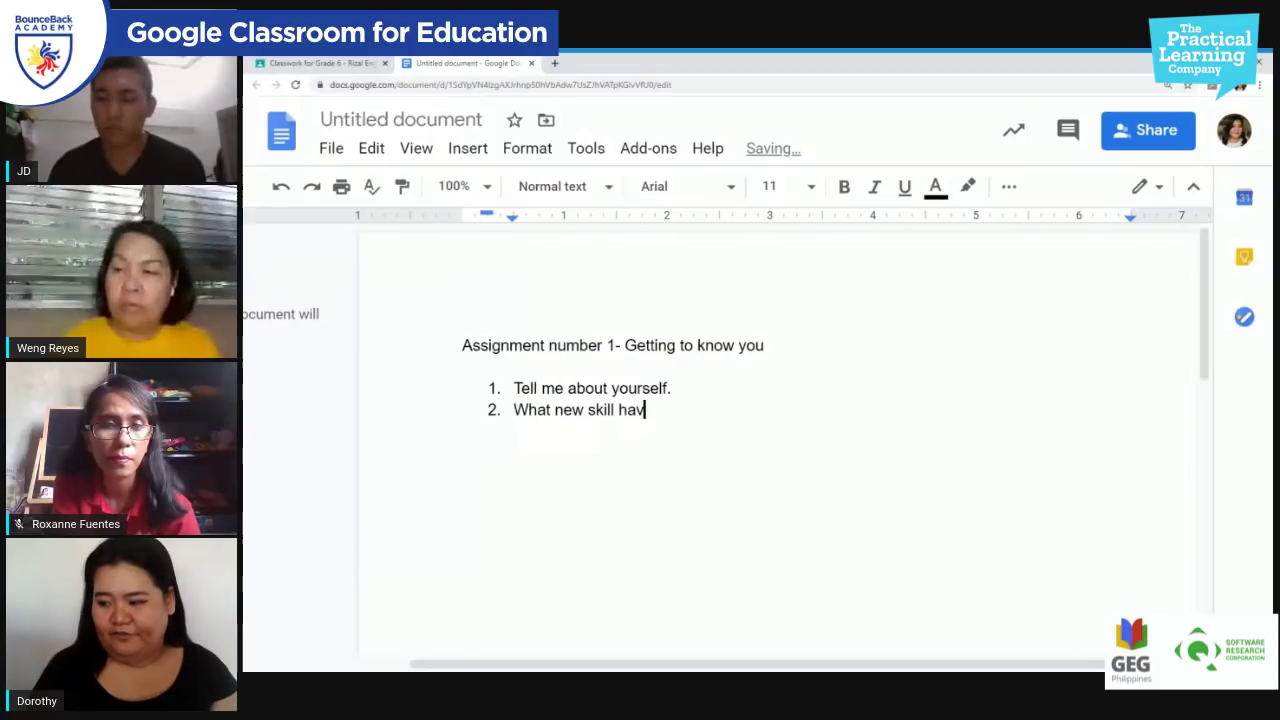
{"action": "type", "text": "e you learne"}
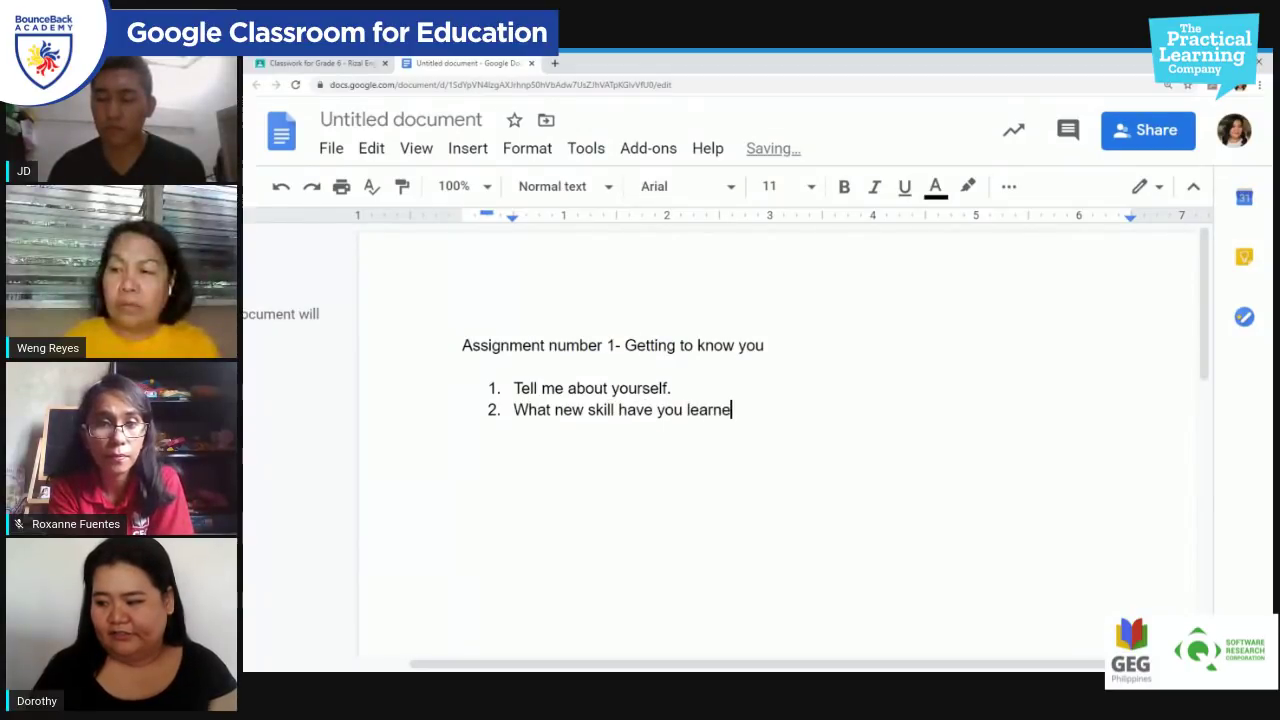
{"action": "type", "text": "d this summer?"}
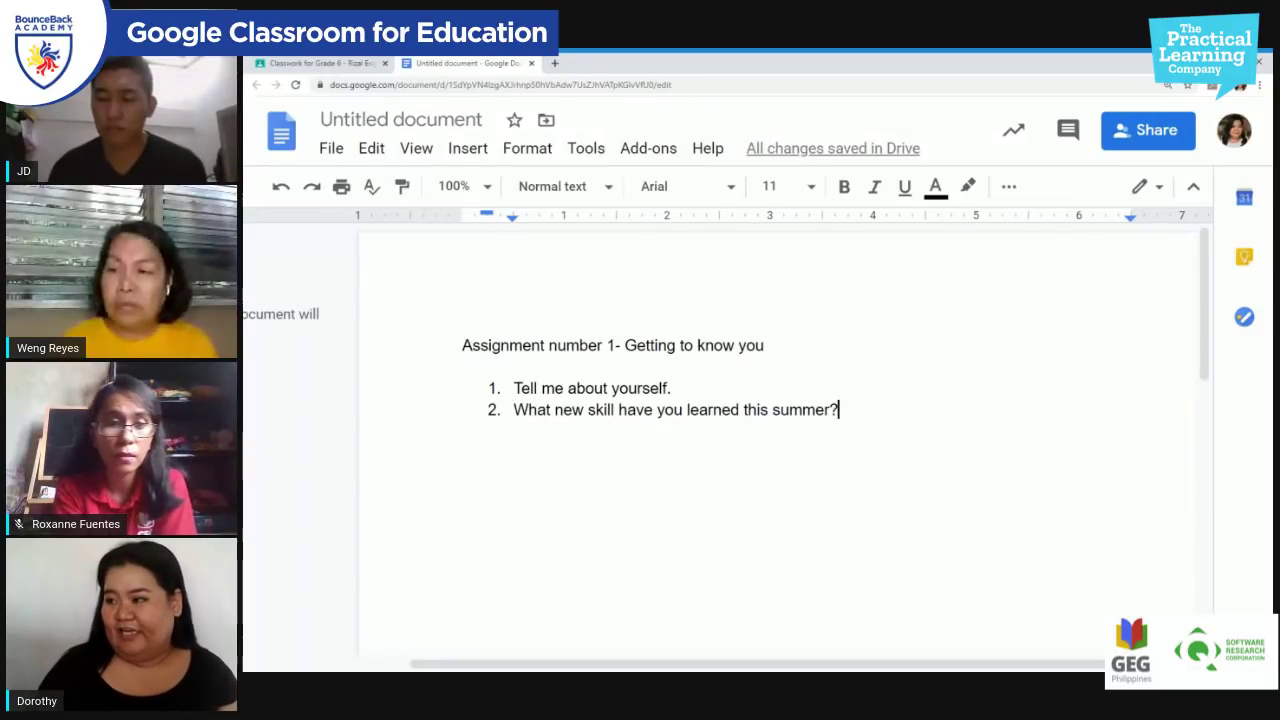
{"action": "scroll", "coordinate": [700, 450], "scroll_direction": "down", "scroll_amount": 1}
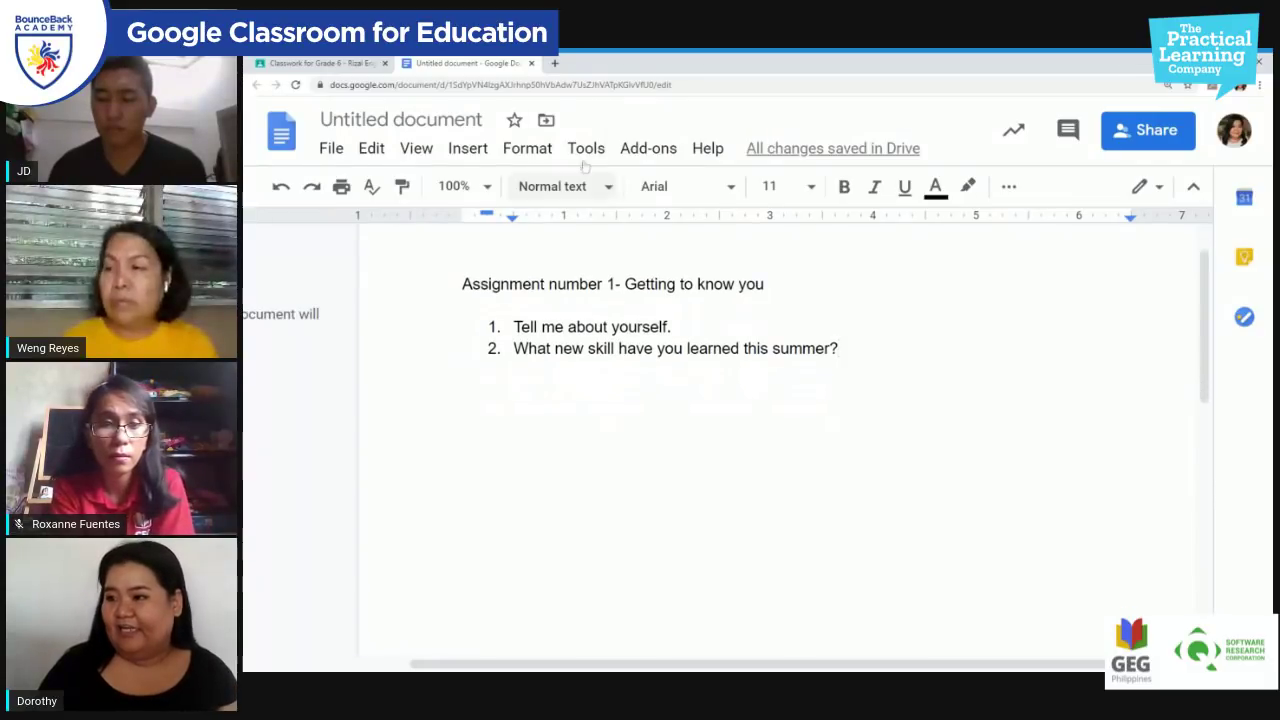
{"action": "left_click", "coordinate": [436, 122]}
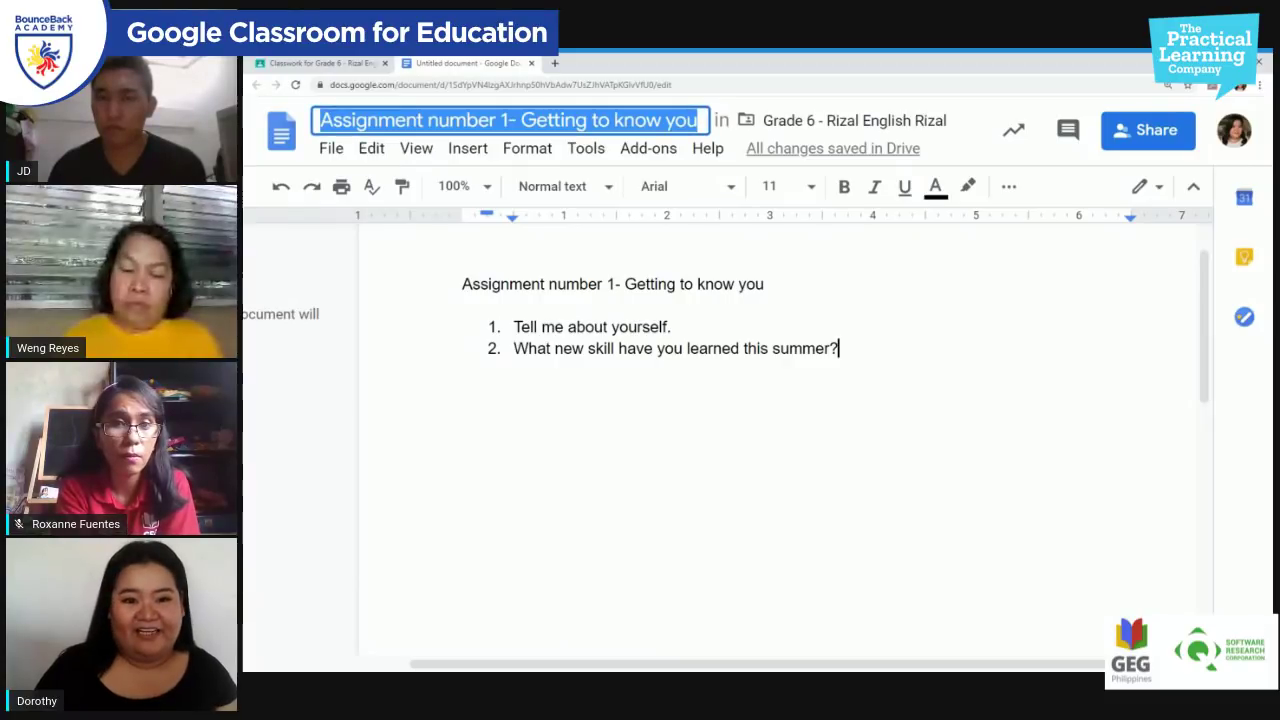
{"action": "left_click_drag", "start_coordinate": [462, 284], "coordinate": [770, 284]}
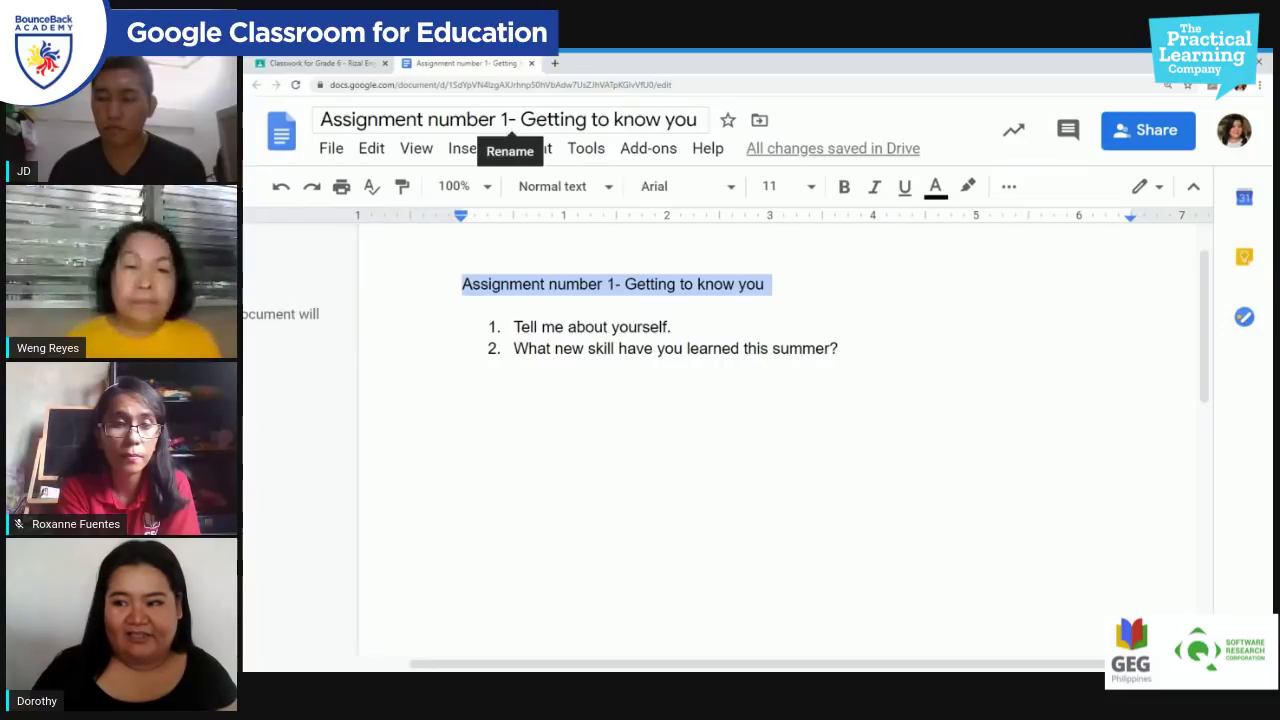
{"action": "left_click", "coordinate": [505, 122]}
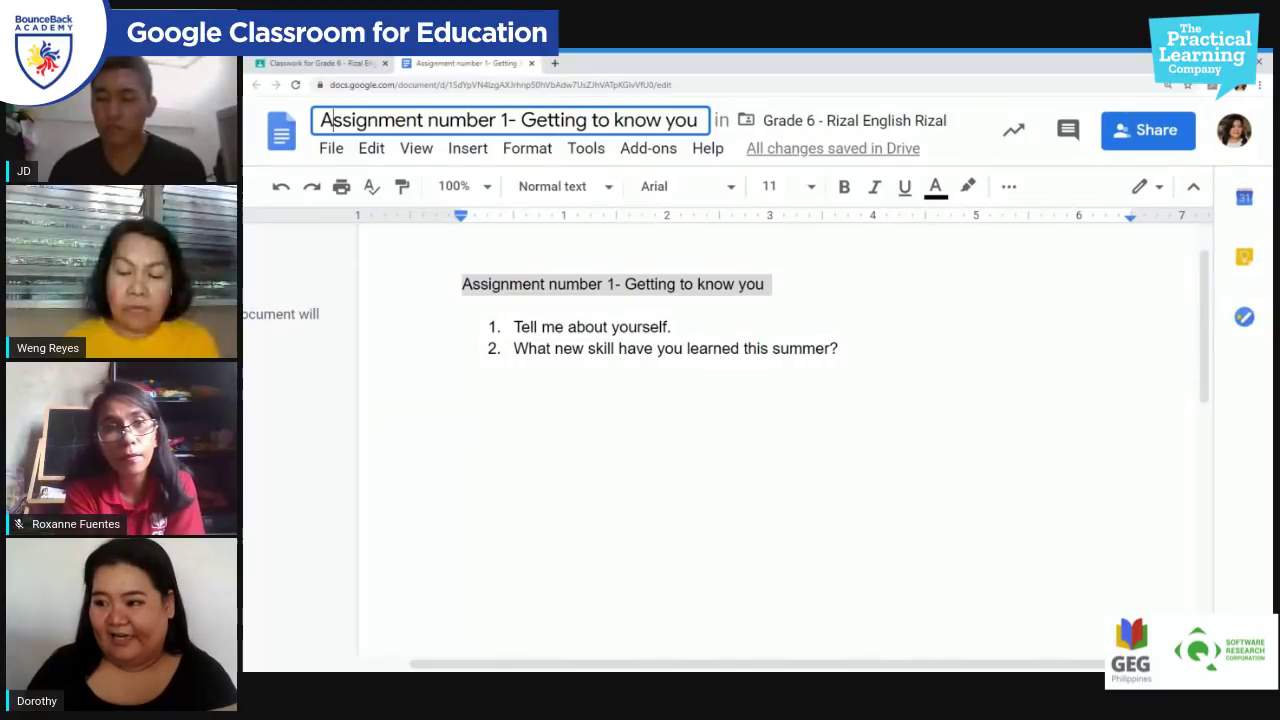
{"action": "left_click", "coordinate": [672, 326]}
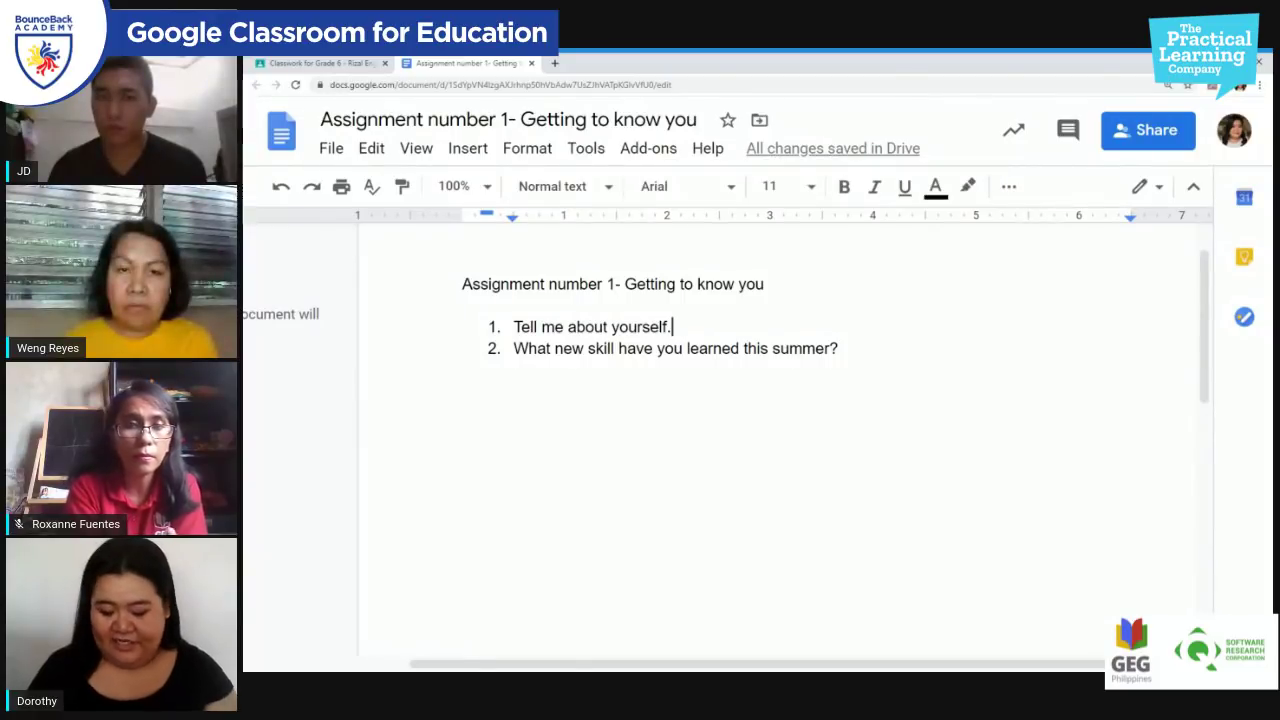
{"action": "type", "text": "kjdl;a"}
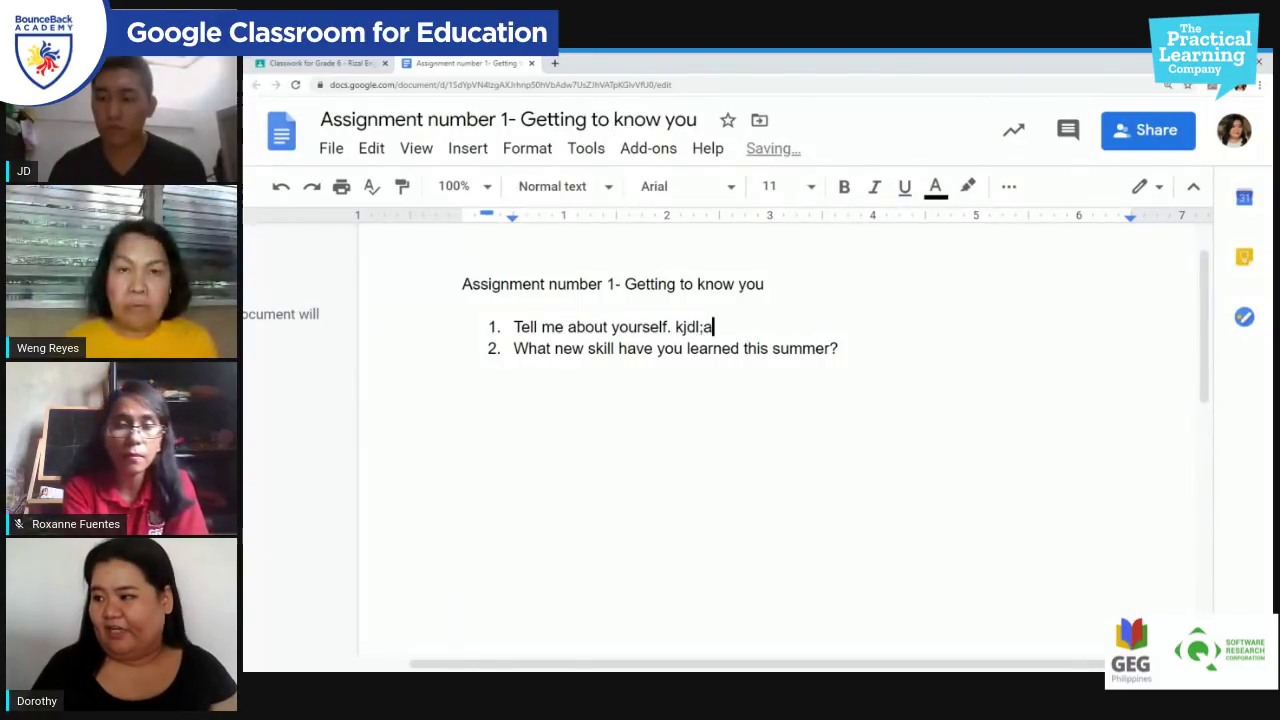
{"action": "type", "text": "fodifd"}
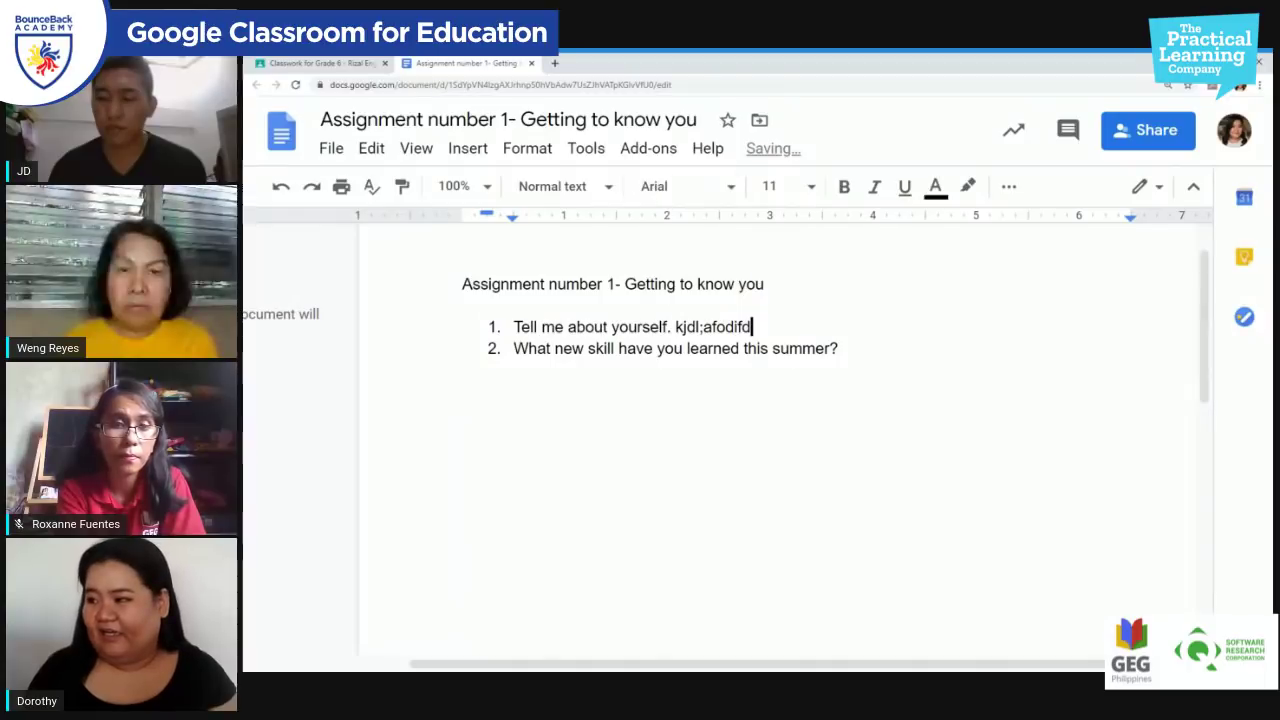
{"action": "type", "text": "f"}
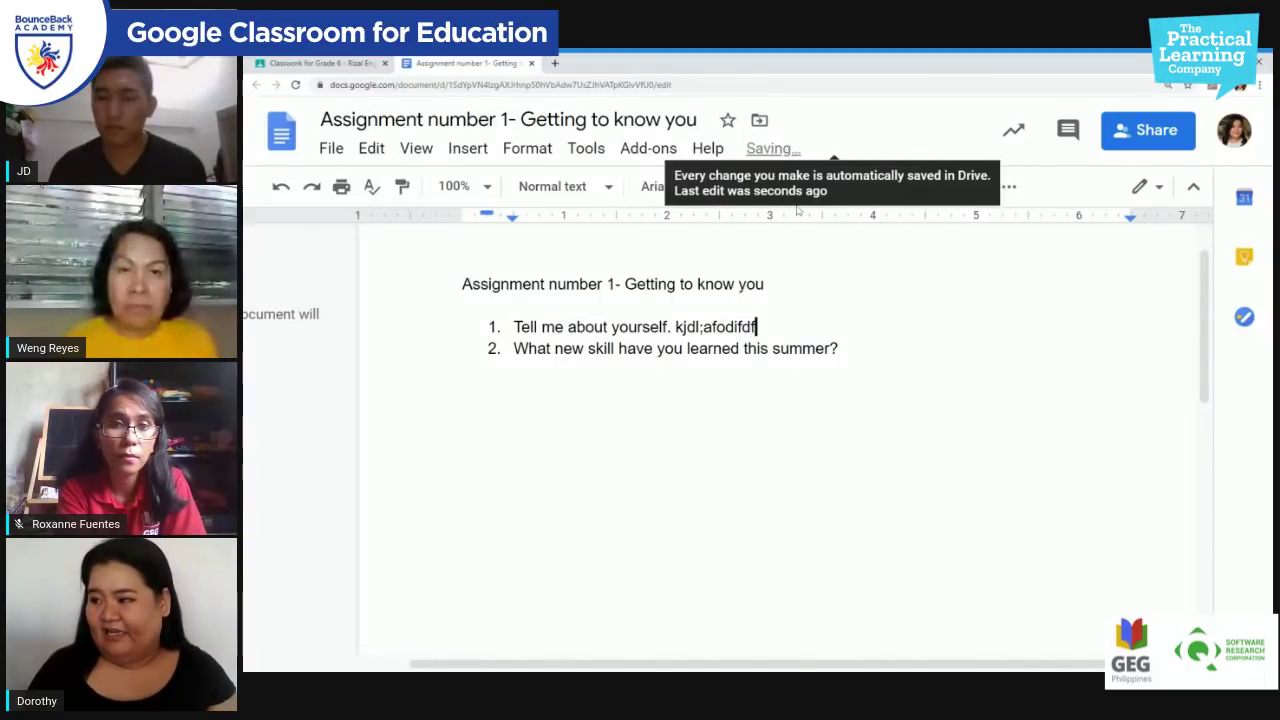
{"action": "key", "text": "BackSpace"}
{"action": "key", "text": "BackSpace"}
{"action": "key", "text": "BackSpace"}
{"action": "key", "text": "BackSpace"}
{"action": "key", "text": "BackSpace"}
{"action": "key", "text": "BackSpace"}
{"action": "key", "text": "BackSpace"}
{"action": "key", "text": "BackSpace"}
{"action": "key", "text": "BackSpace"}
{"action": "key", "text": "BackSpace"}
{"action": "key", "text": "BackSpace"}
{"action": "key", "text": "BackSpace"}
{"action": "key", "text": "BackSpace"}
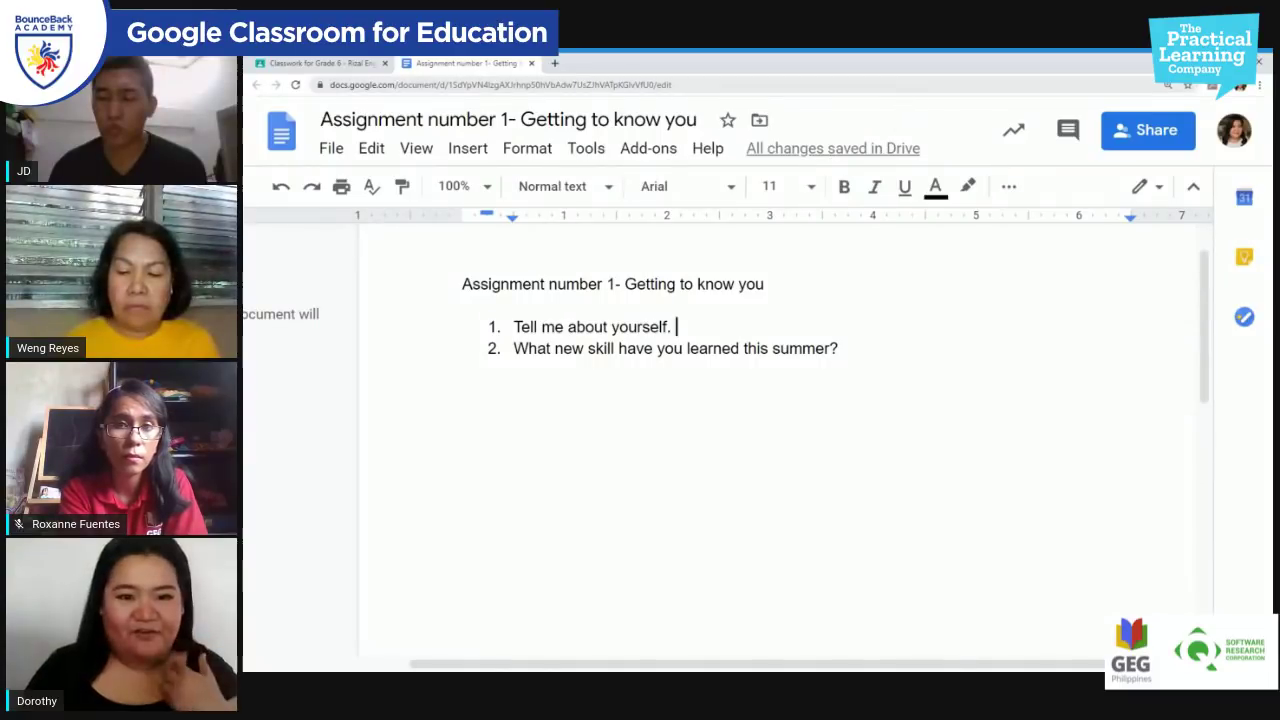
{"action": "left_click", "coordinate": [816, 348]}
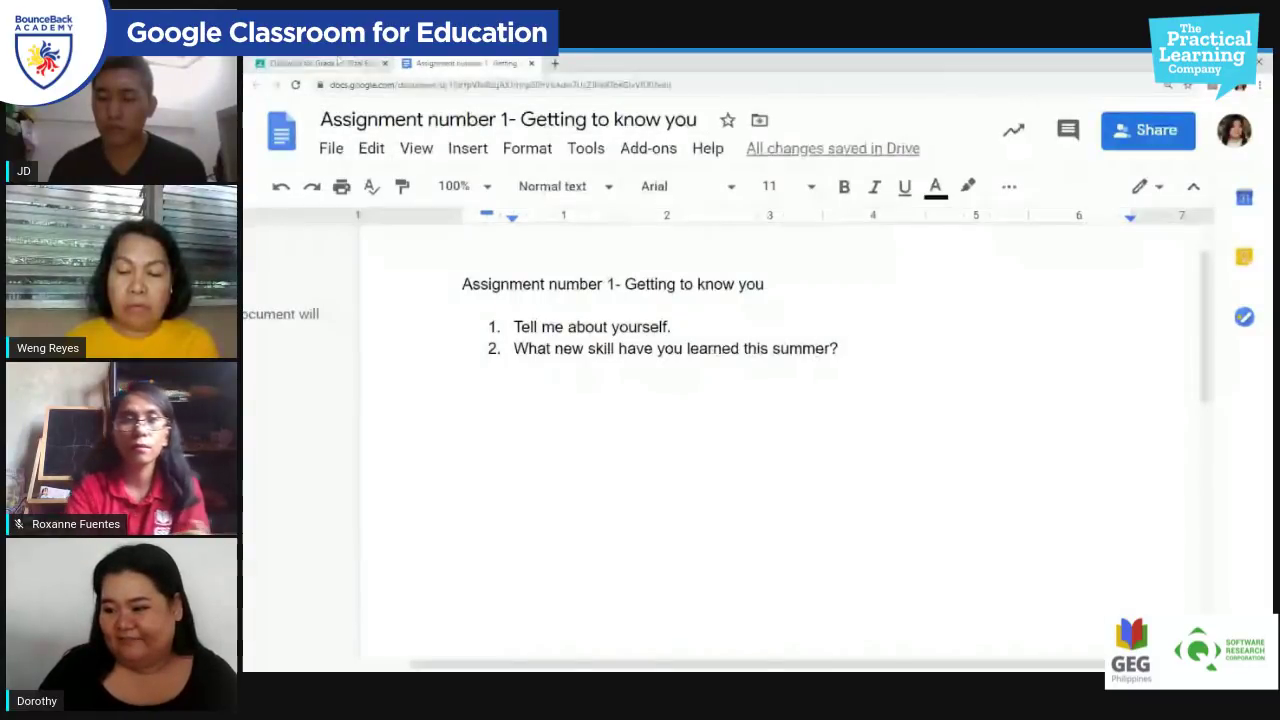
Step: Return to the assignment form and open the sharing options for the attached Untitled document
{"action": "left_click", "coordinate": [330, 63]}
{"action": "left_click", "coordinate": [488, 447]}
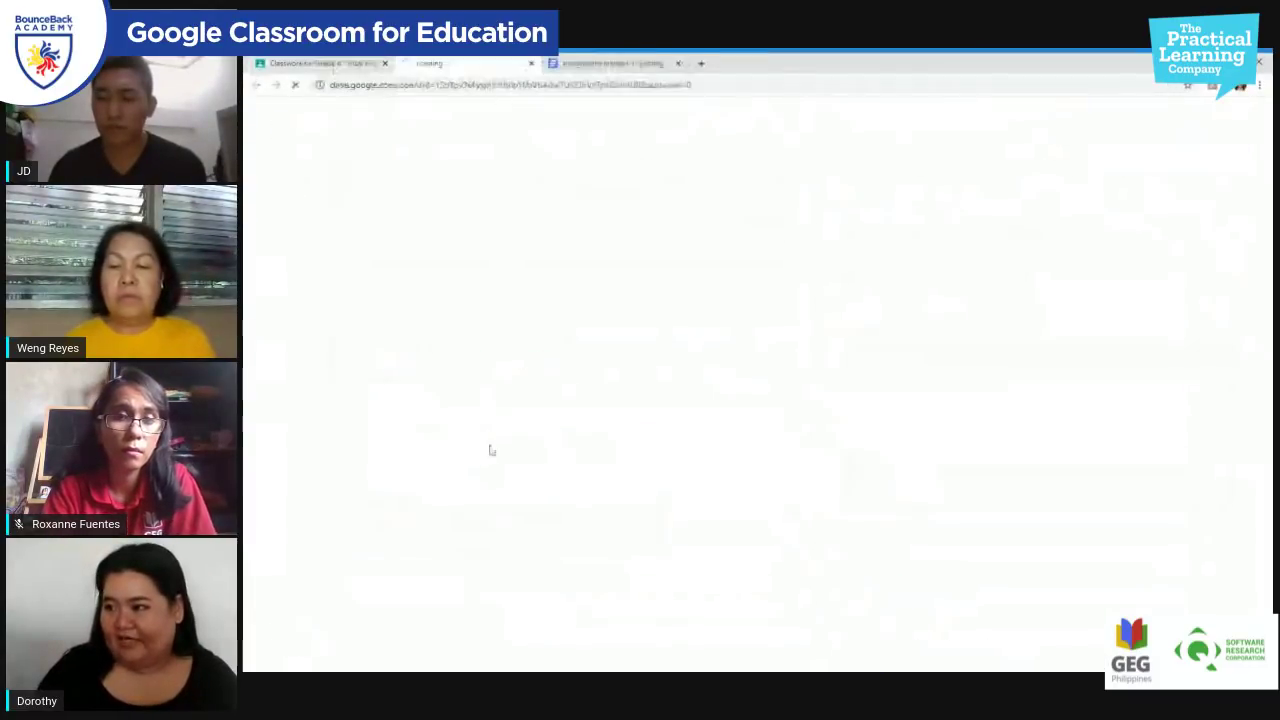
{"action": "left_click", "coordinate": [531, 63]}
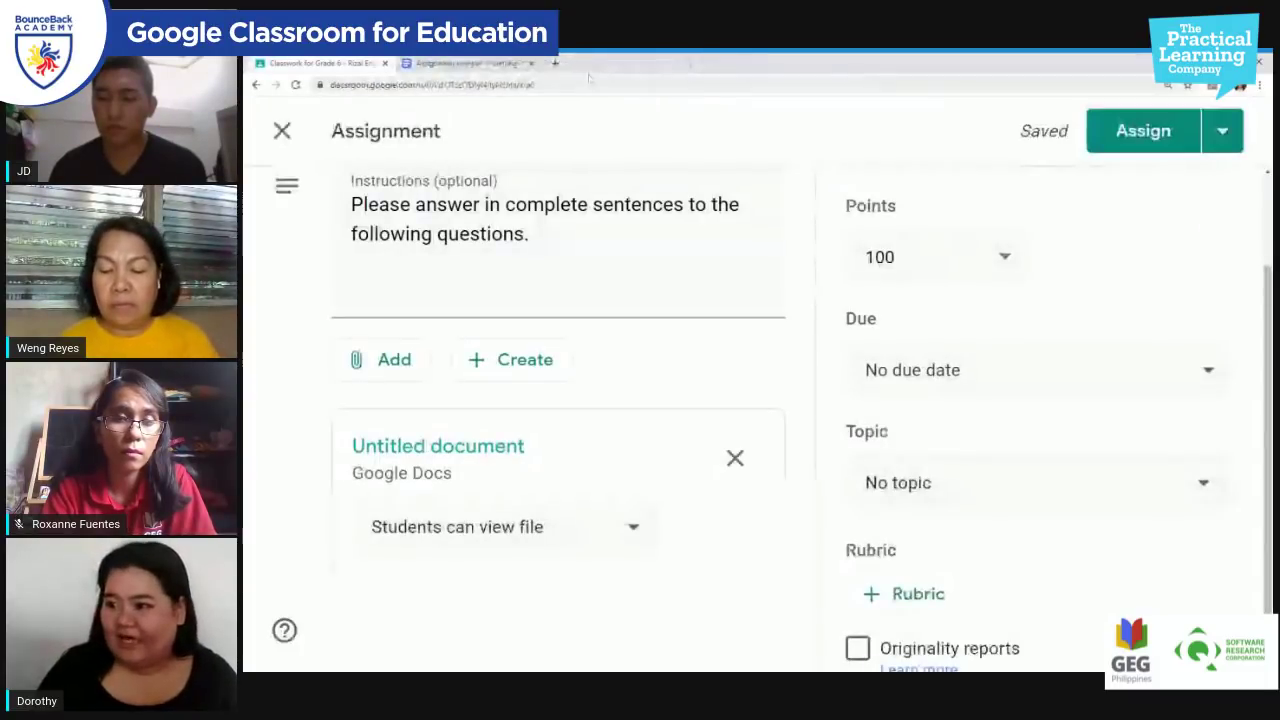
{"action": "left_click", "coordinate": [470, 63]}
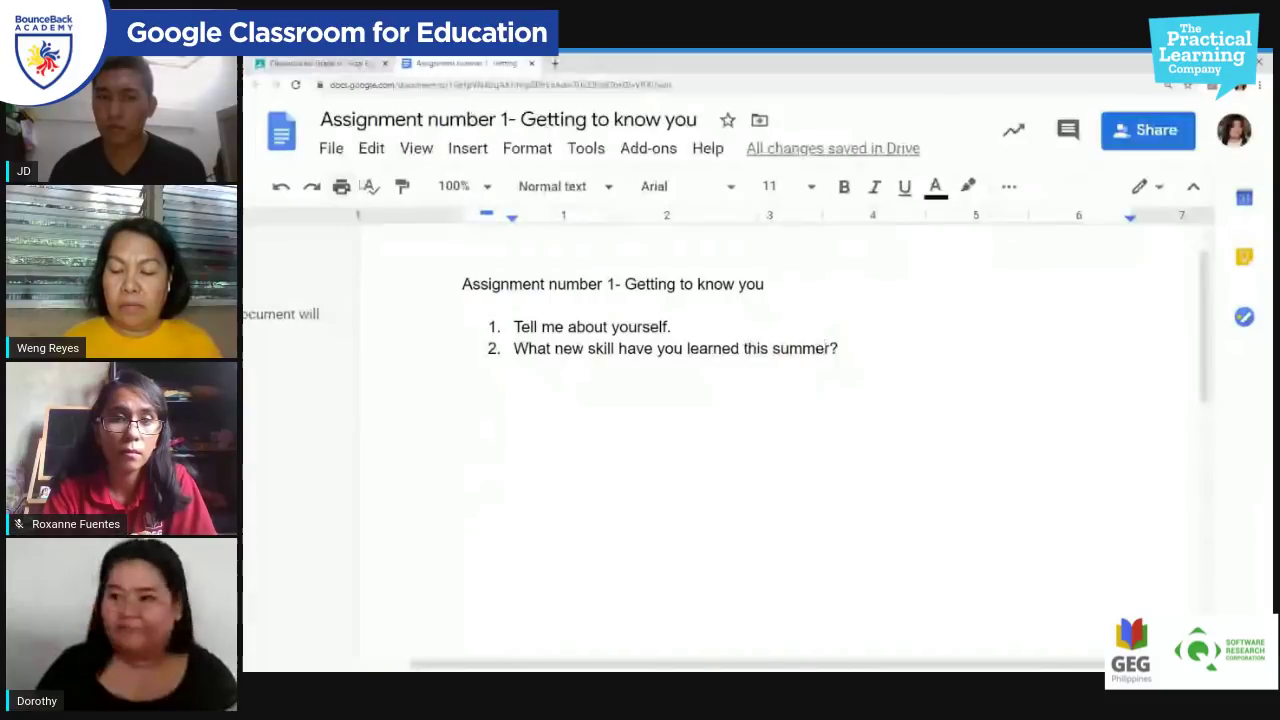
{"action": "left_click", "coordinate": [318, 63]}
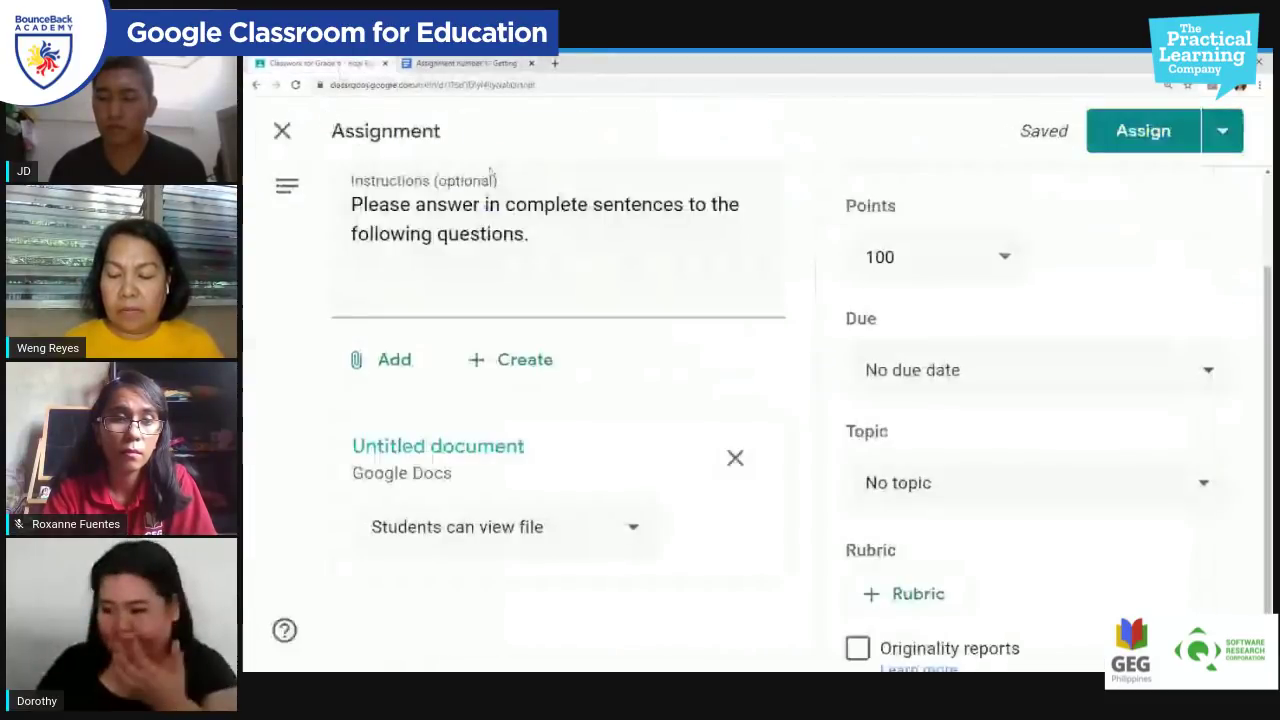
{"action": "scroll", "coordinate": [484, 495], "scroll_direction": "down", "scroll_amount": 1}
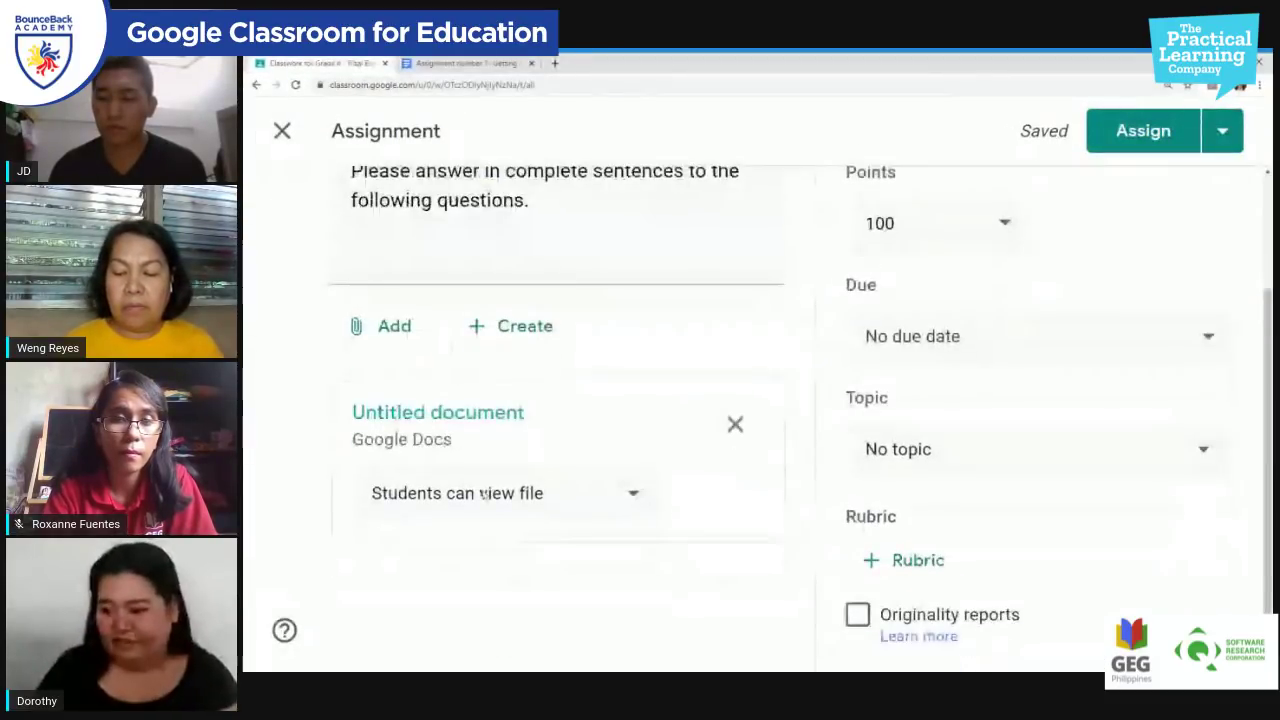
{"action": "left_click", "coordinate": [634, 491]}
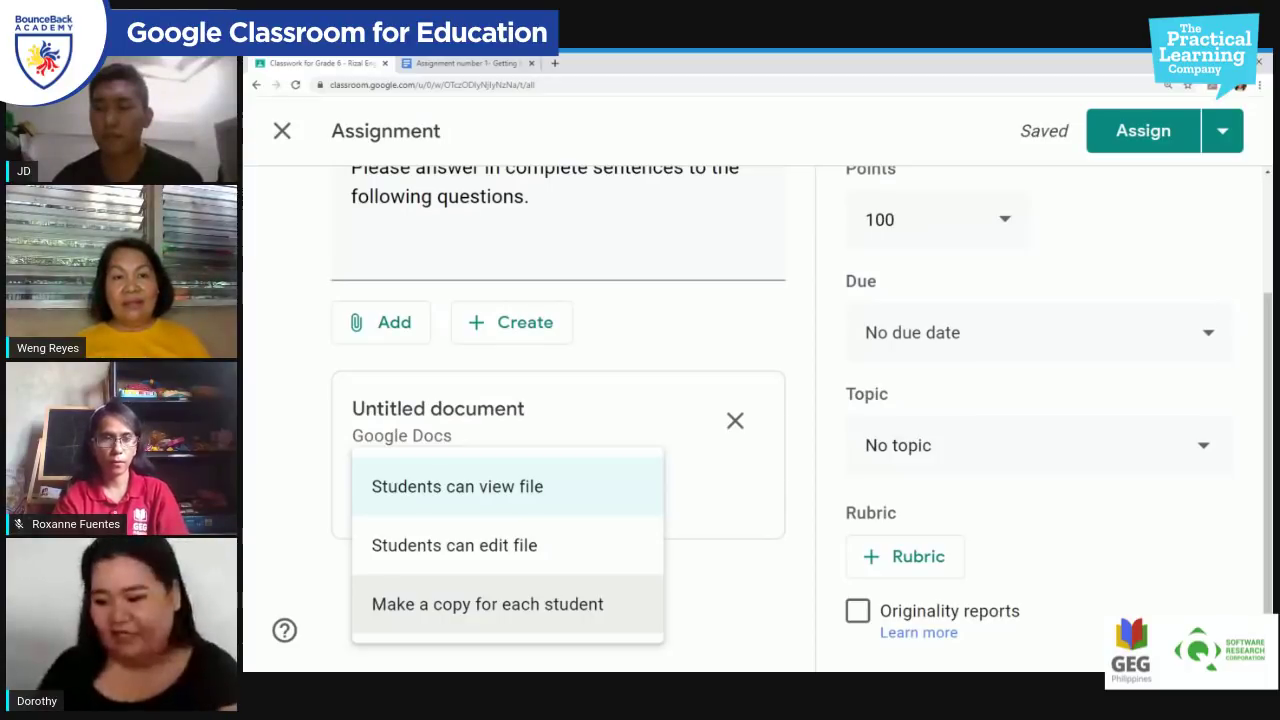
Step: Set the attachment to 'Make a copy for each student'
{"action": "left_click", "coordinate": [563, 608]}
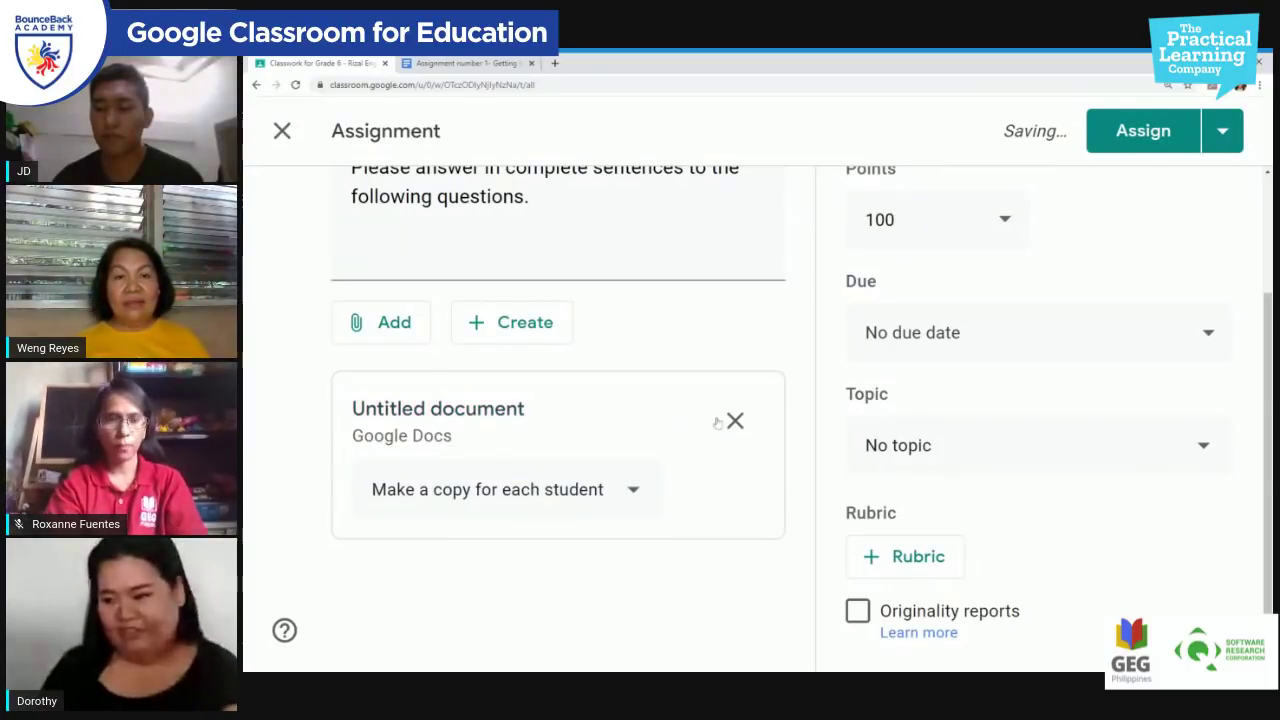
{"action": "left_click", "coordinate": [456, 63]}
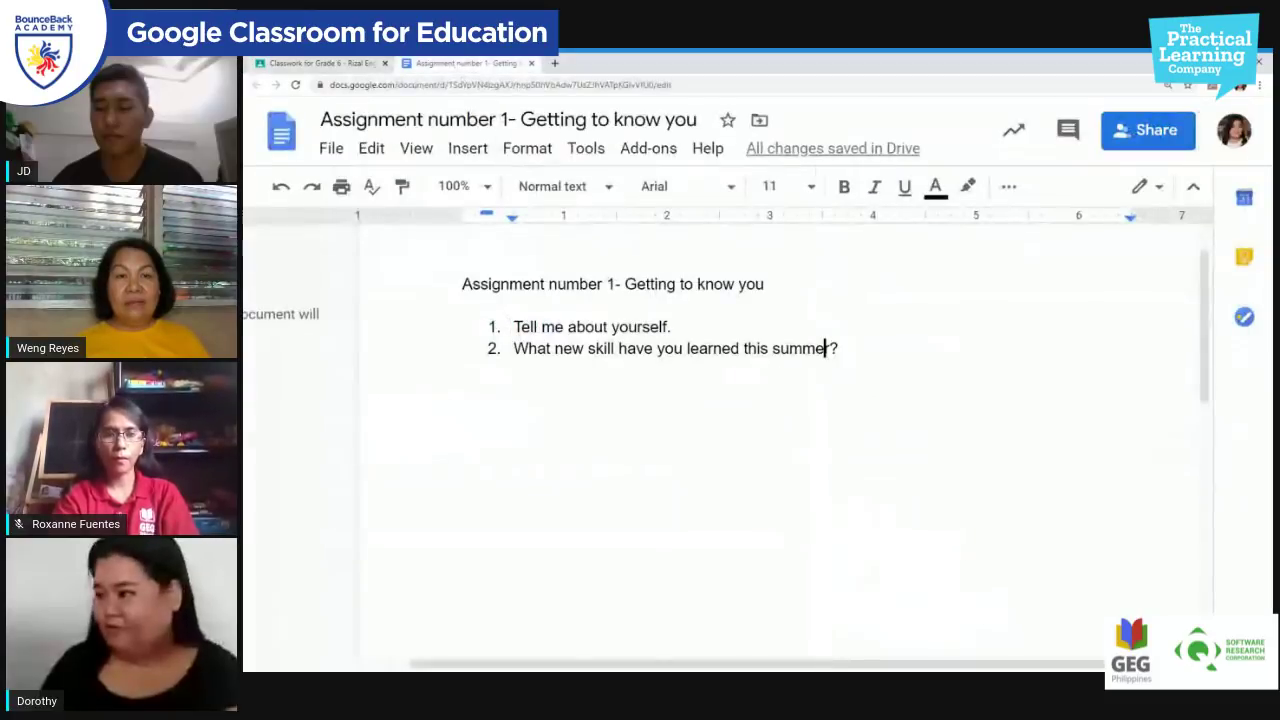
{"action": "left_click", "coordinate": [338, 64]}
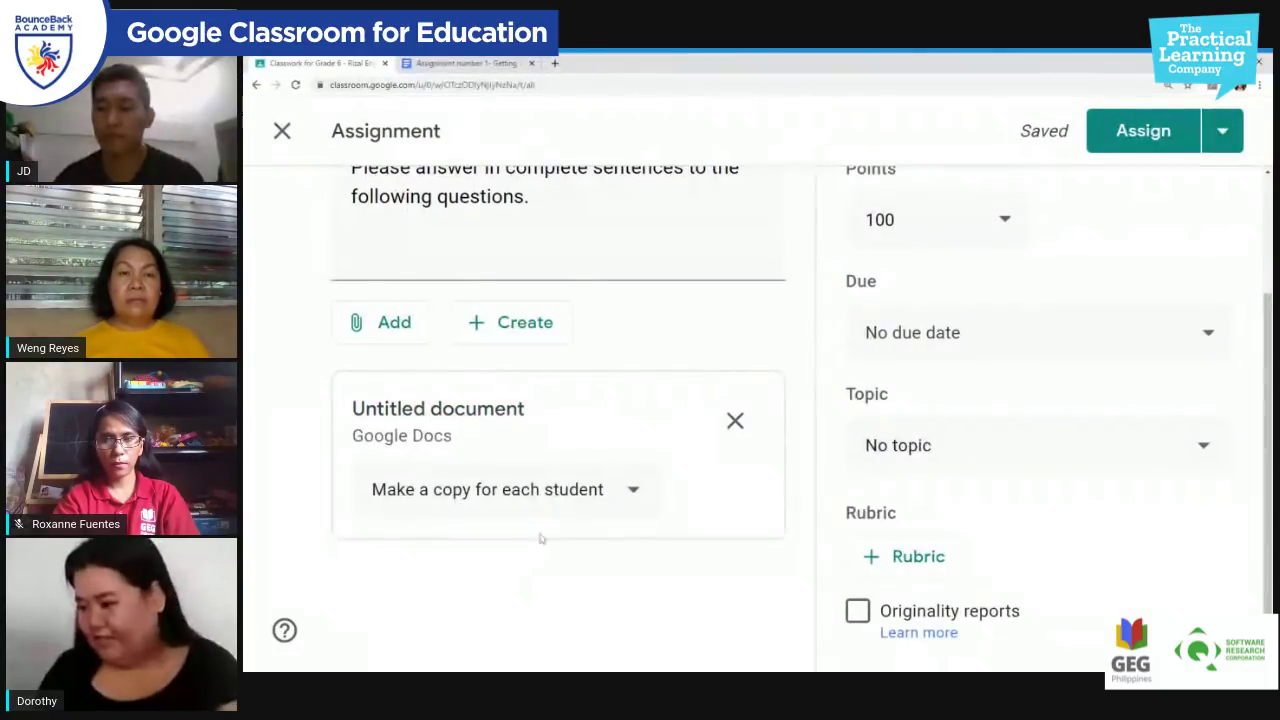
Step: Remove the Untitled document attachment from the assignment
{"action": "scroll", "coordinate": [734, 328], "scroll_direction": "up", "scroll_amount": 1}
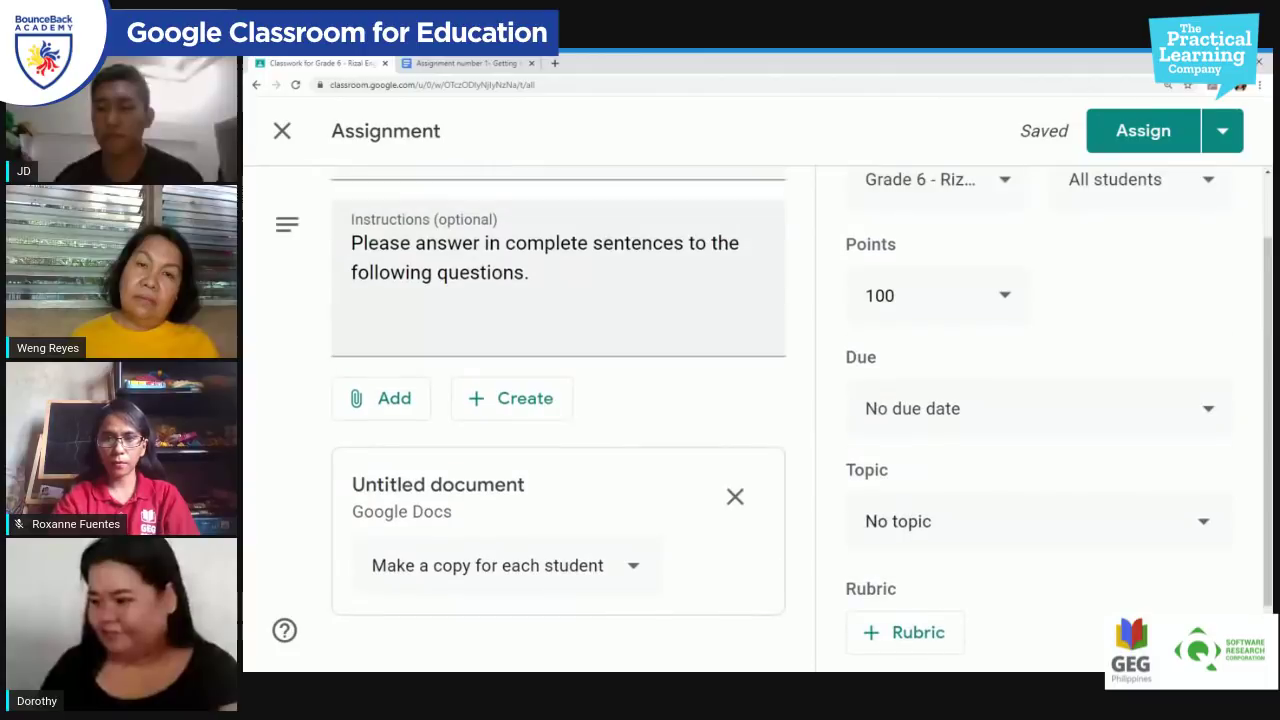
{"action": "scroll", "coordinate": [733, 420], "scroll_direction": "up", "scroll_amount": 1}
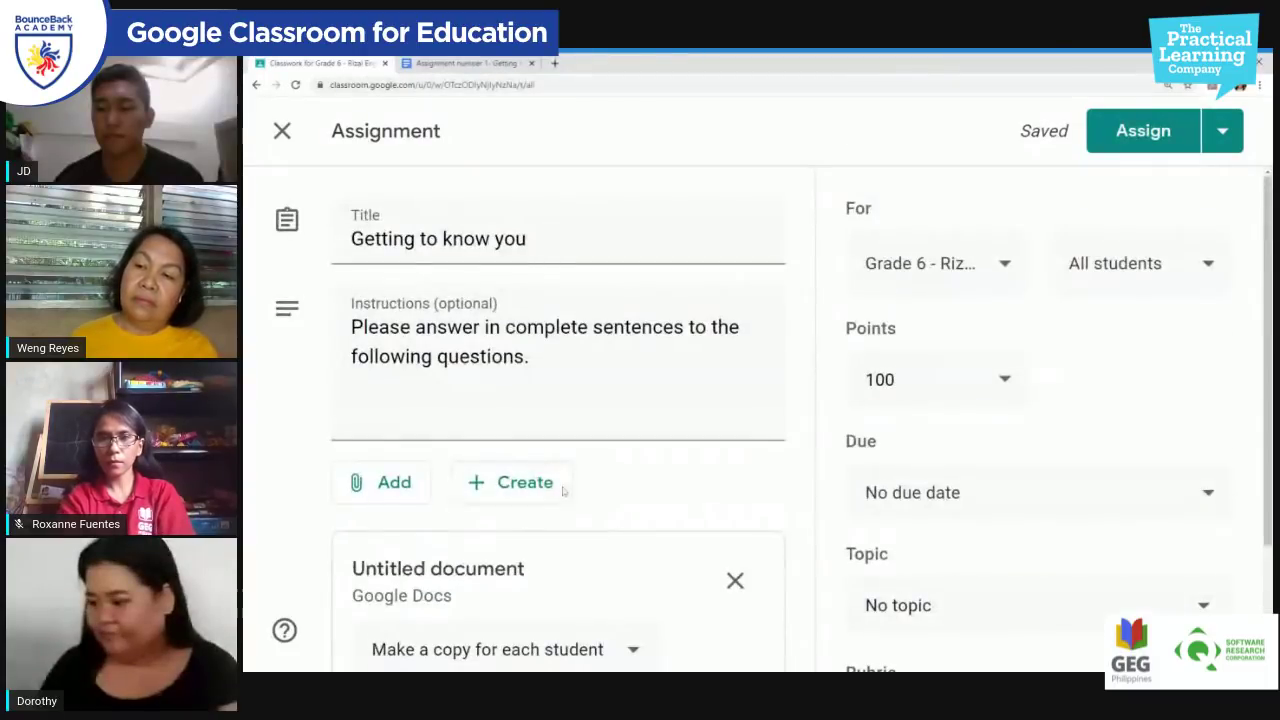
{"action": "left_click", "coordinate": [735, 582]}
{"action": "left_click", "coordinate": [508, 484]}
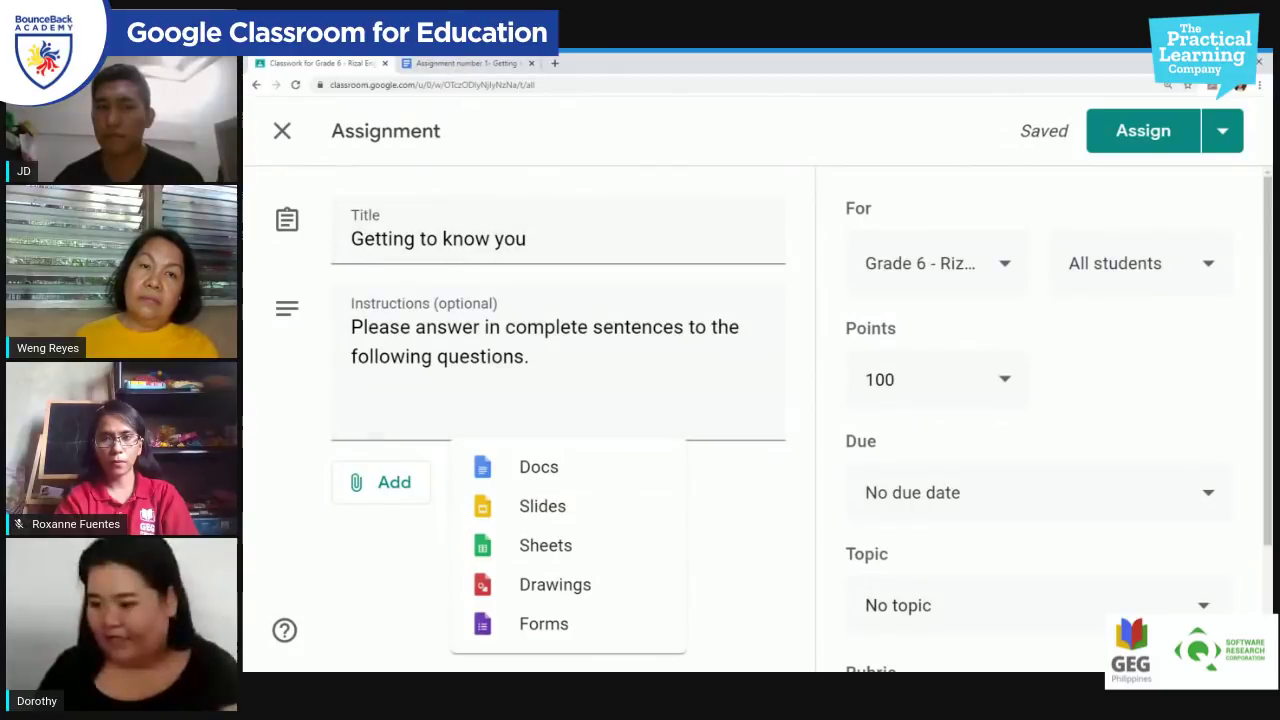
Step: From Google Drive, select the Assignment number 1 document under Recent
{"action": "left_click", "coordinate": [399, 492]}
{"action": "left_click", "coordinate": [396, 486]}
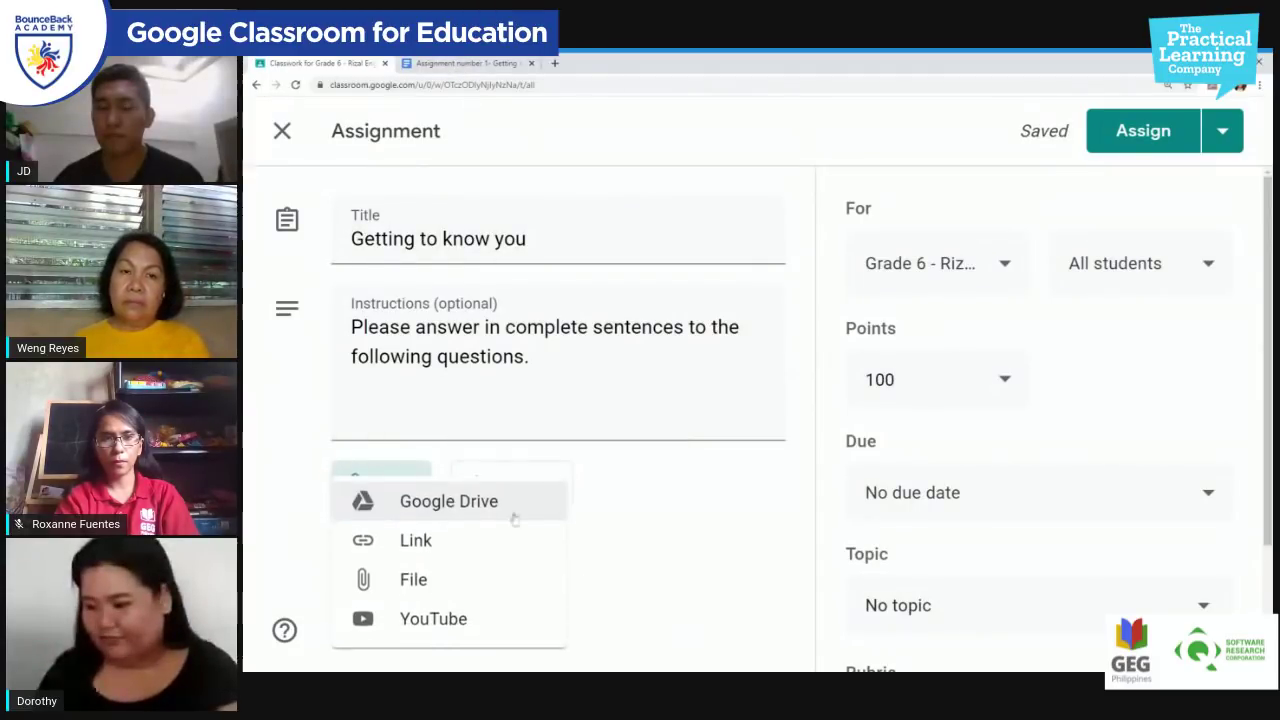
{"action": "left_click", "coordinate": [486, 508]}
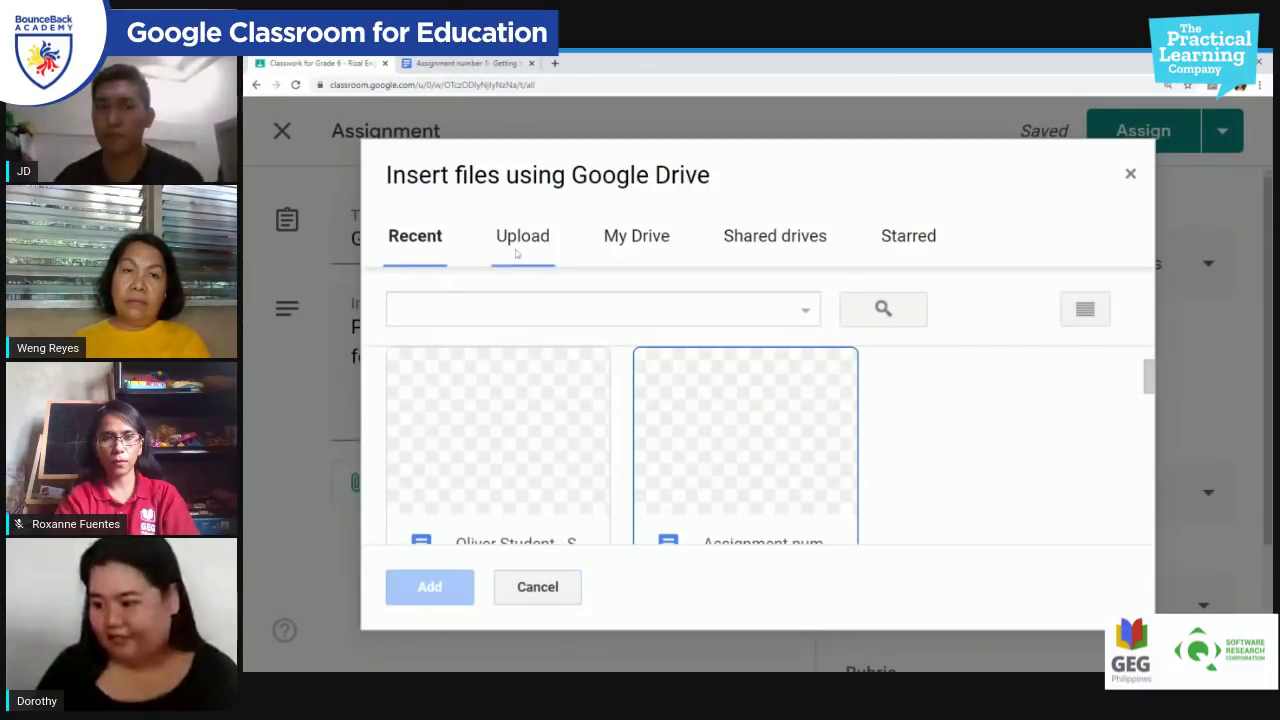
{"action": "left_click", "coordinate": [705, 468]}
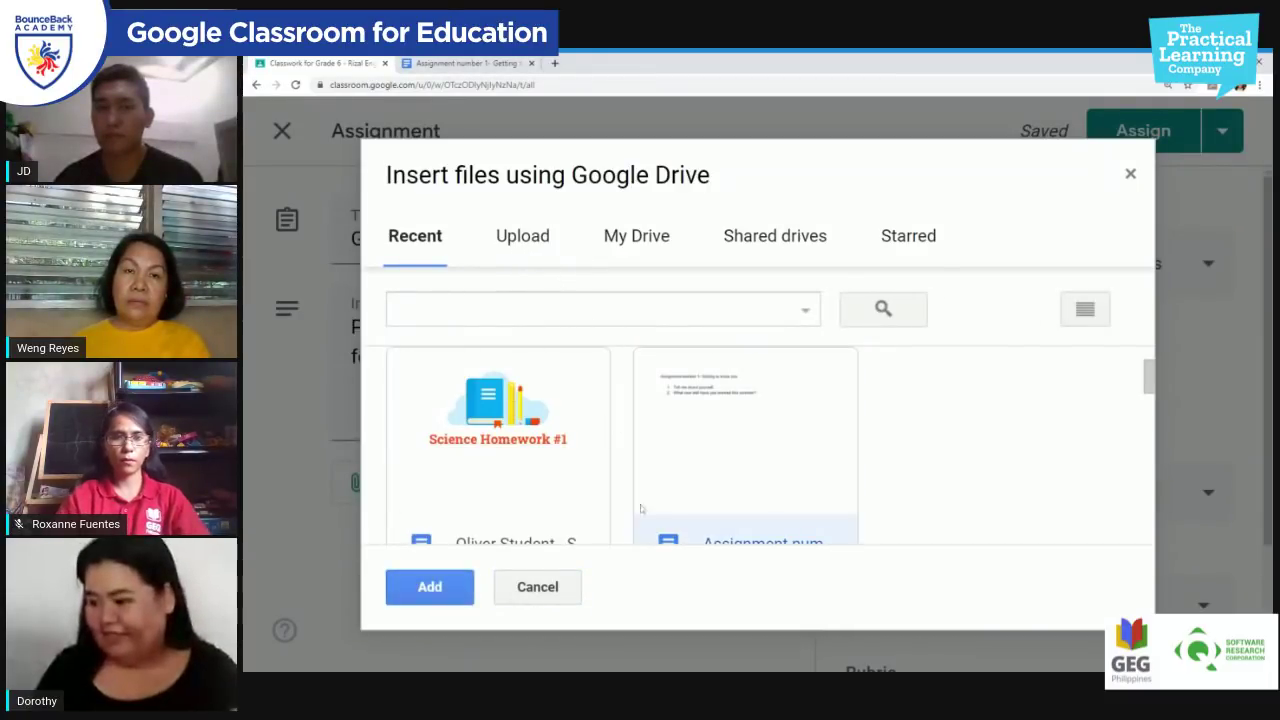
{"action": "scroll", "coordinate": [705, 468], "scroll_direction": "down", "scroll_amount": 1}
{"action": "scroll", "coordinate": [663, 460], "scroll_direction": "up", "scroll_amount": 1}
{"action": "scroll", "coordinate": [570, 530], "scroll_direction": "down", "scroll_amount": 1}
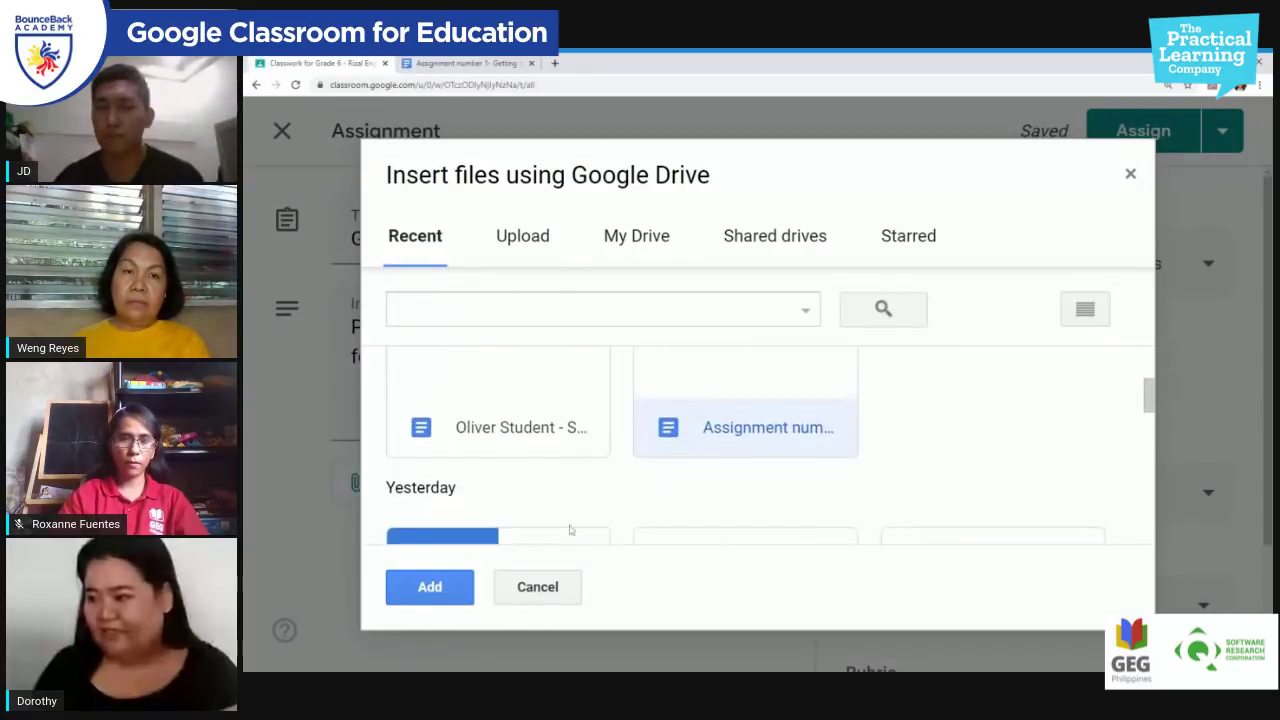
Step: Confirm it is the 'Getting to know you' document and attach it
{"action": "left_click", "coordinate": [640, 246]}
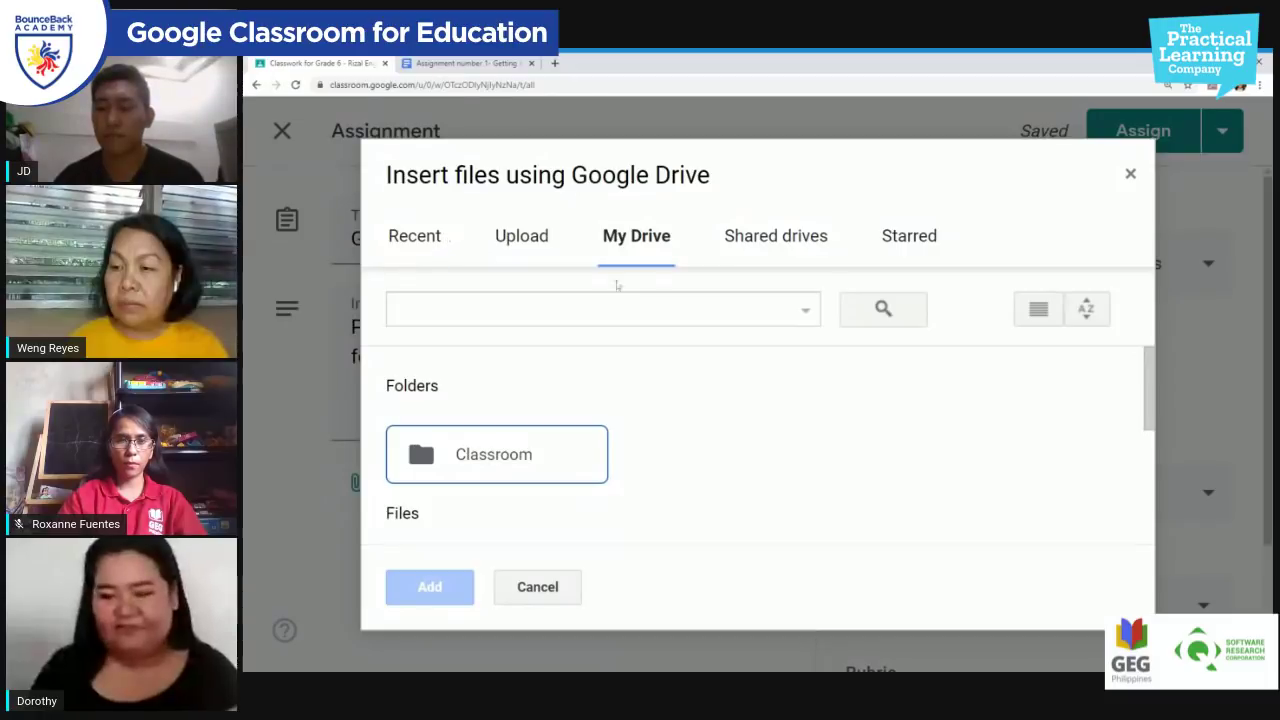
{"action": "left_click", "coordinate": [430, 243]}
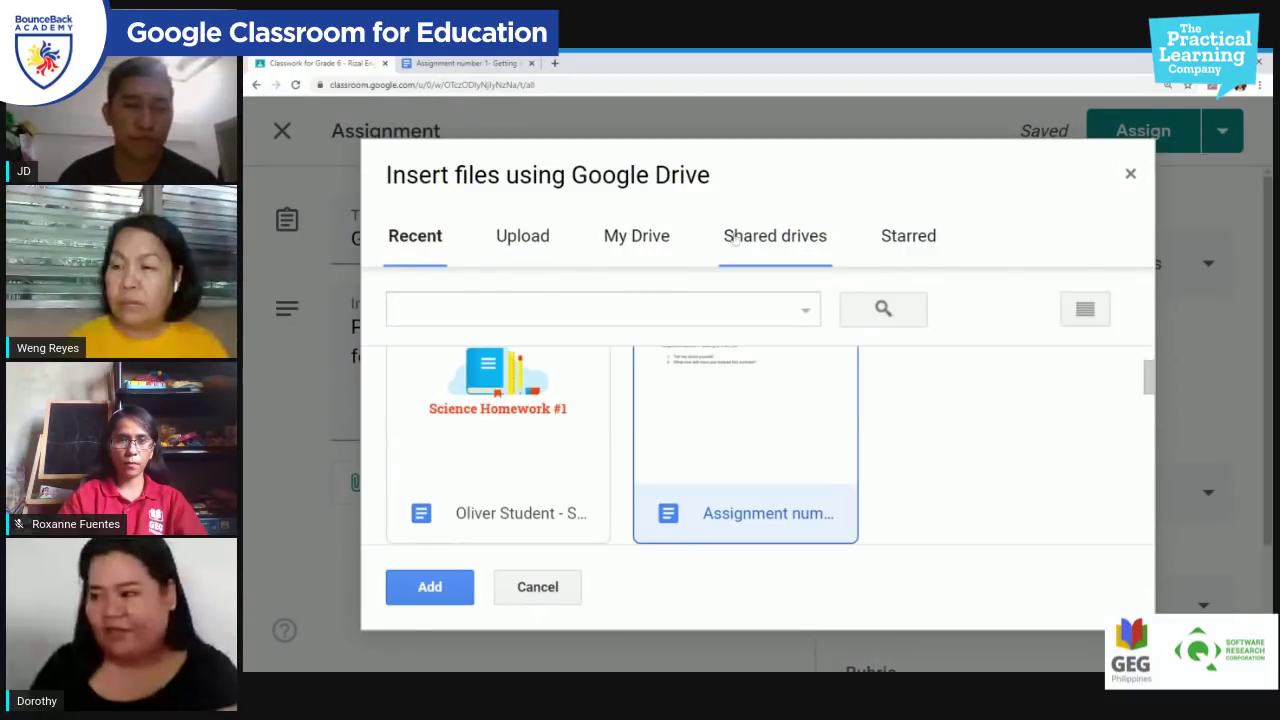
{"action": "left_click", "coordinate": [496, 64]}
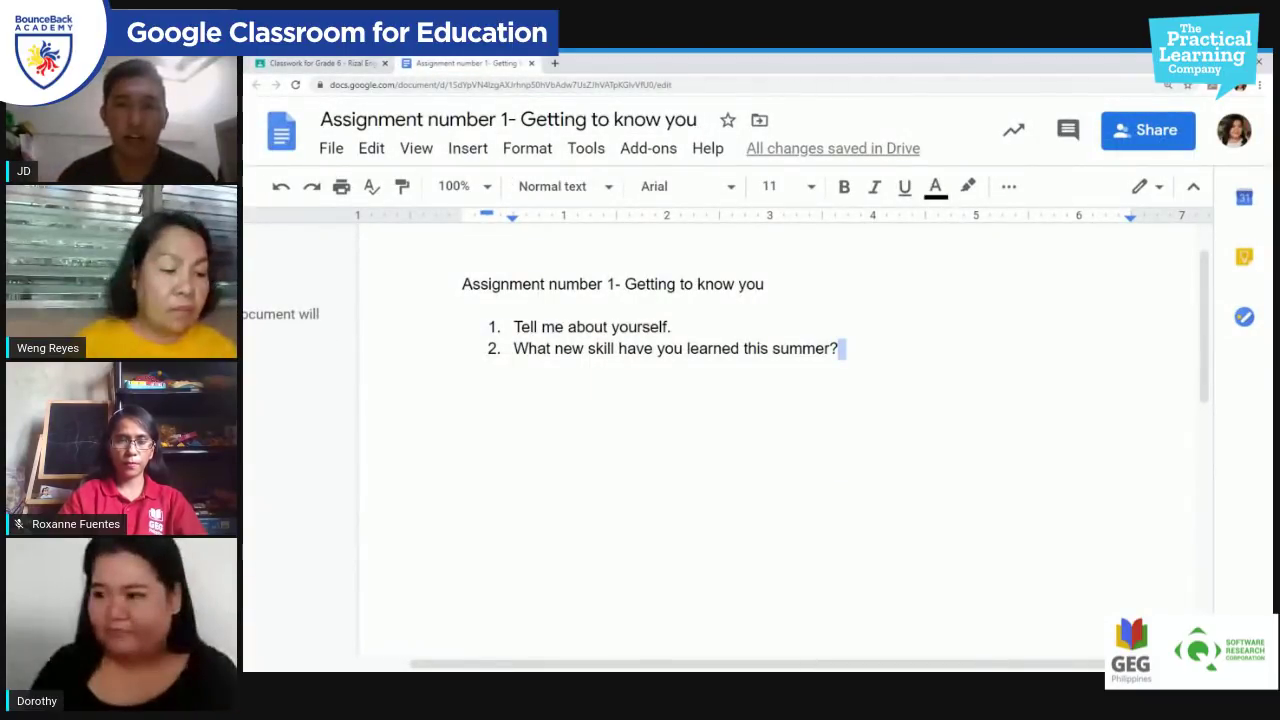
{"action": "left_click", "coordinate": [332, 63]}
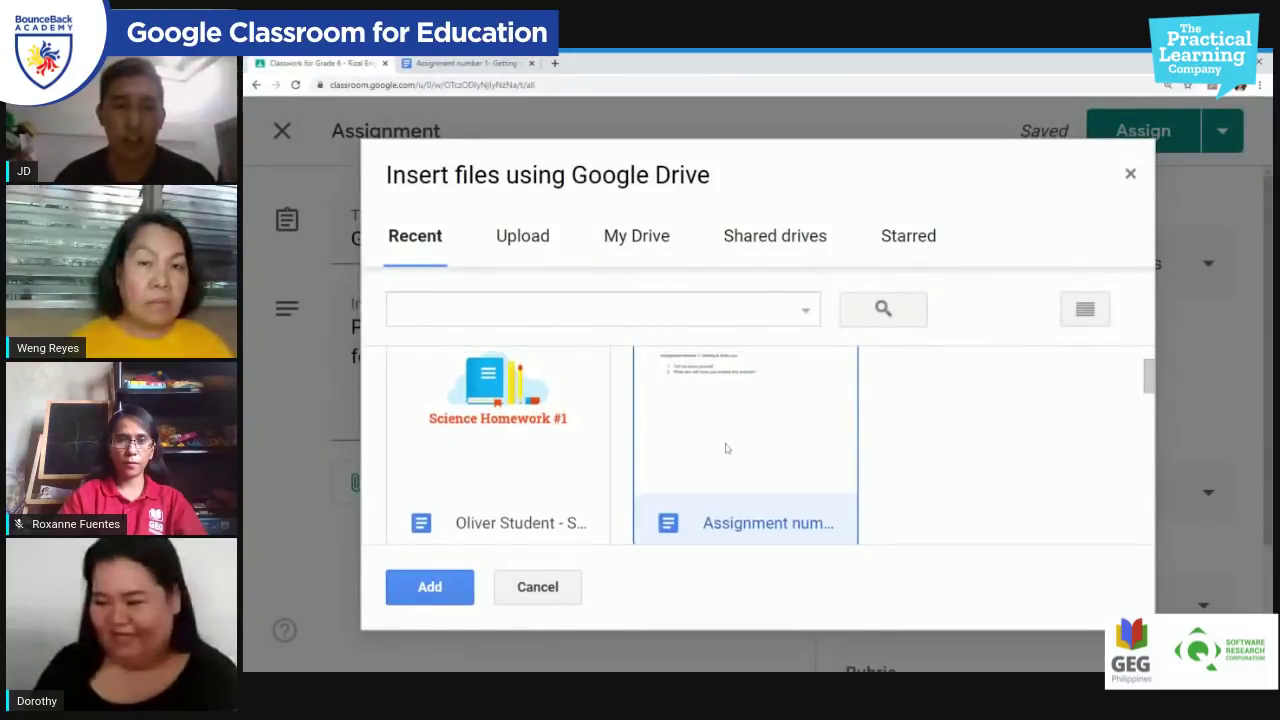
{"action": "scroll", "coordinate": [727, 440], "scroll_direction": "up", "scroll_amount": 2}
{"action": "scroll", "coordinate": [749, 466], "scroll_direction": "down", "scroll_amount": 2}
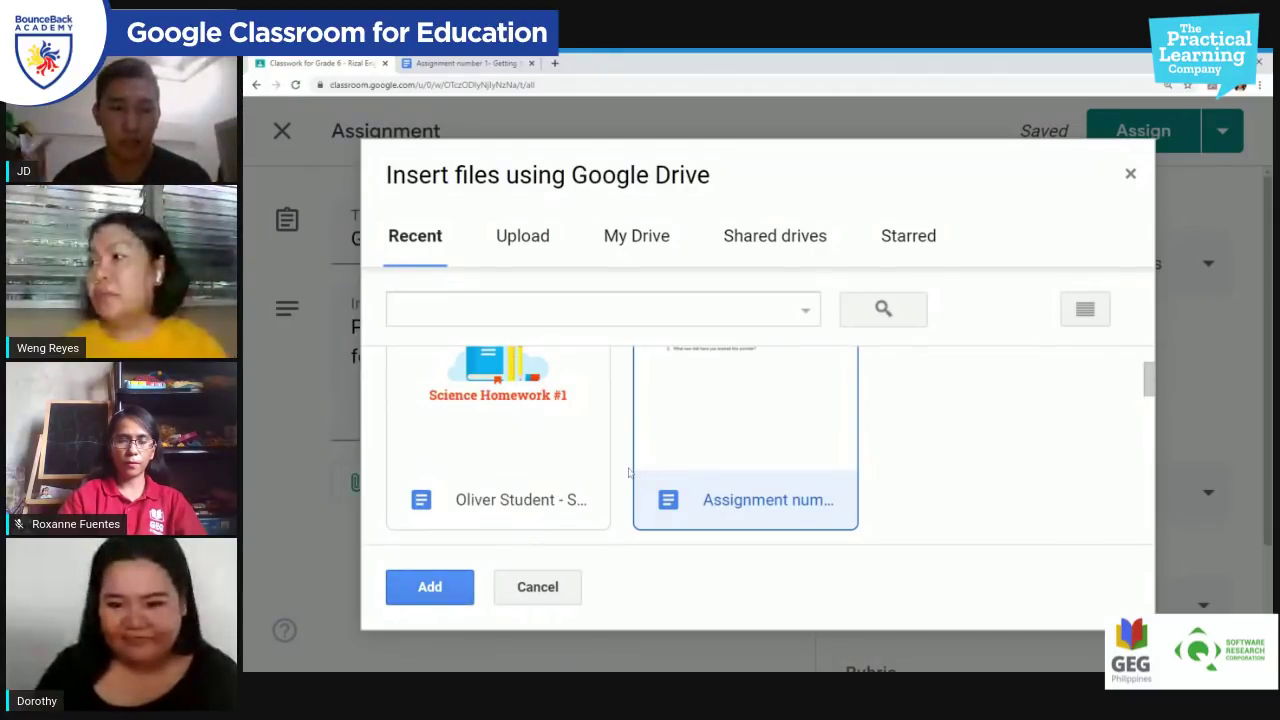
{"action": "left_click", "coordinate": [430, 587]}
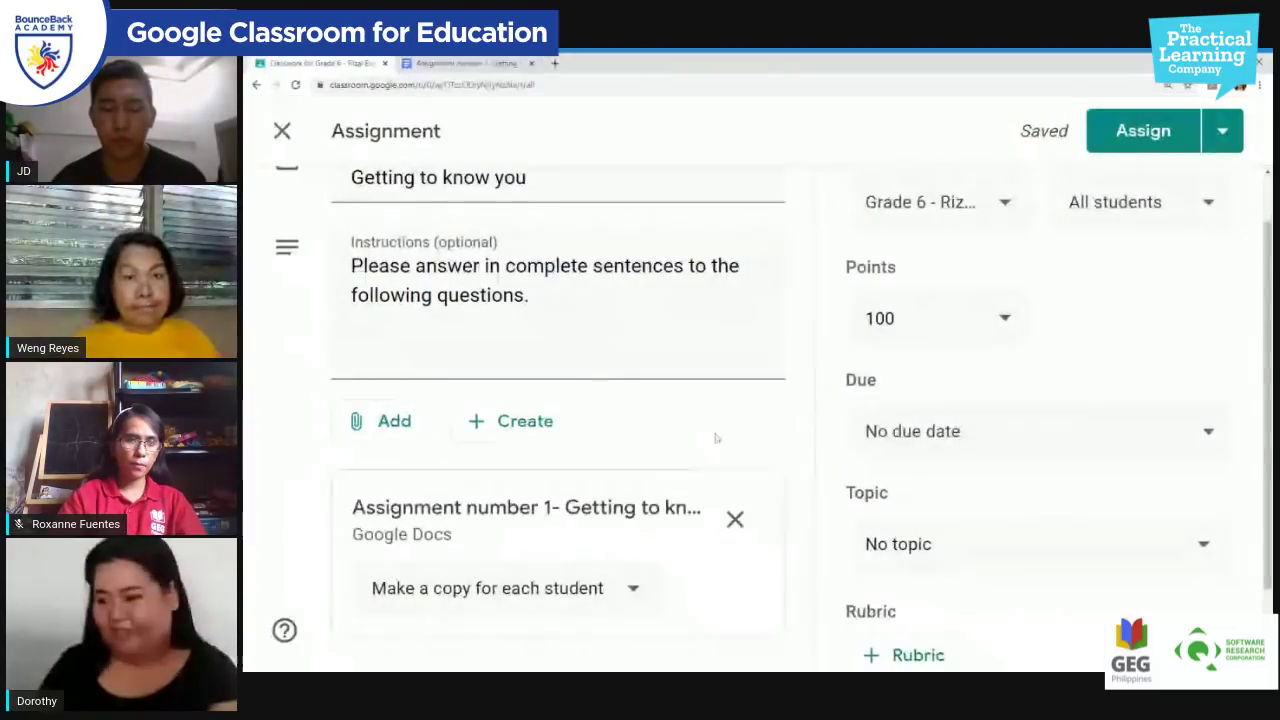
Step: Assign the draft to both Grade 6 - Rizal classes in the For list
{"action": "scroll", "coordinate": [757, 366], "scroll_direction": "up", "scroll_amount": 1}
{"action": "scroll", "coordinate": [1033, 264], "scroll_direction": "up", "scroll_amount": 1}
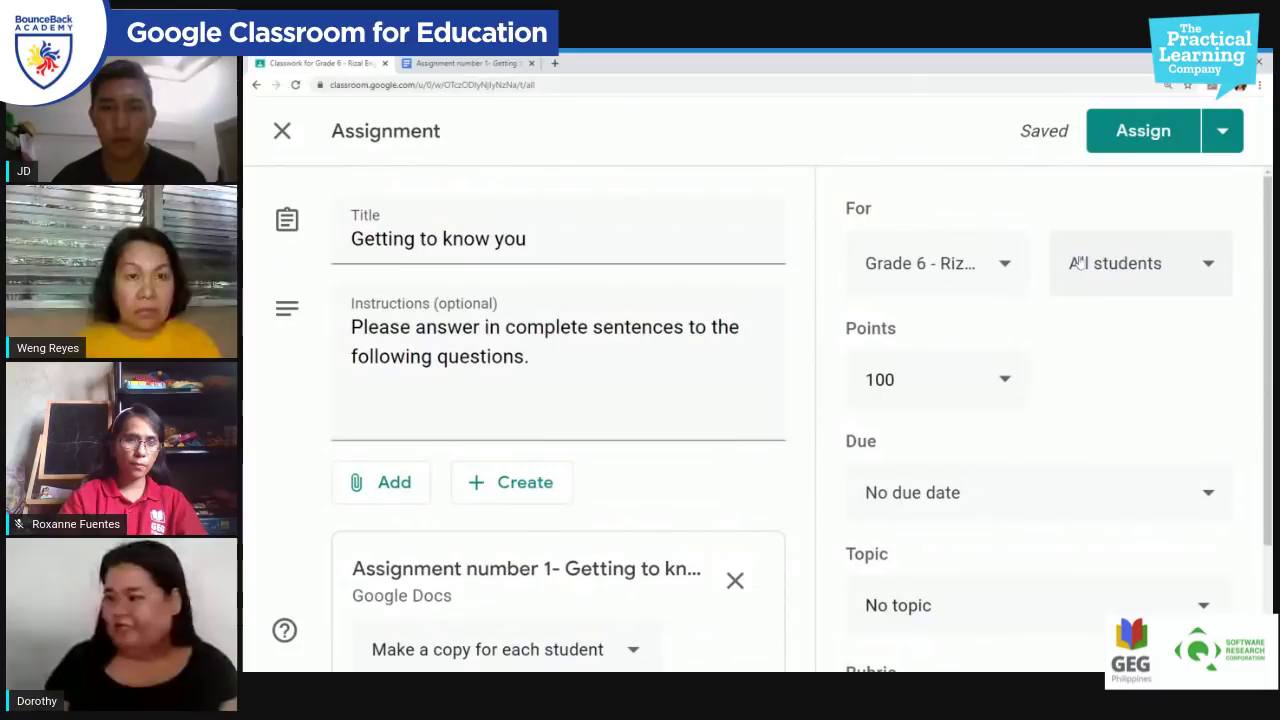
{"action": "left_click", "coordinate": [997, 278]}
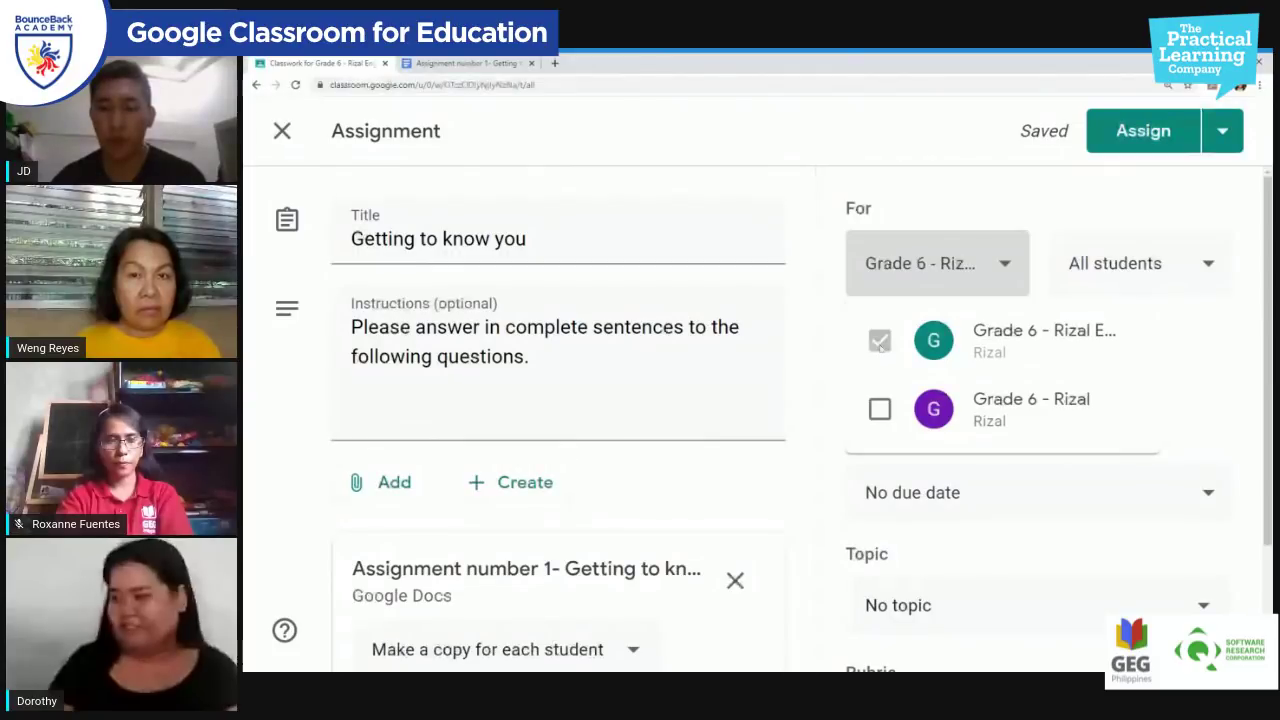
{"action": "left_click", "coordinate": [1036, 197]}
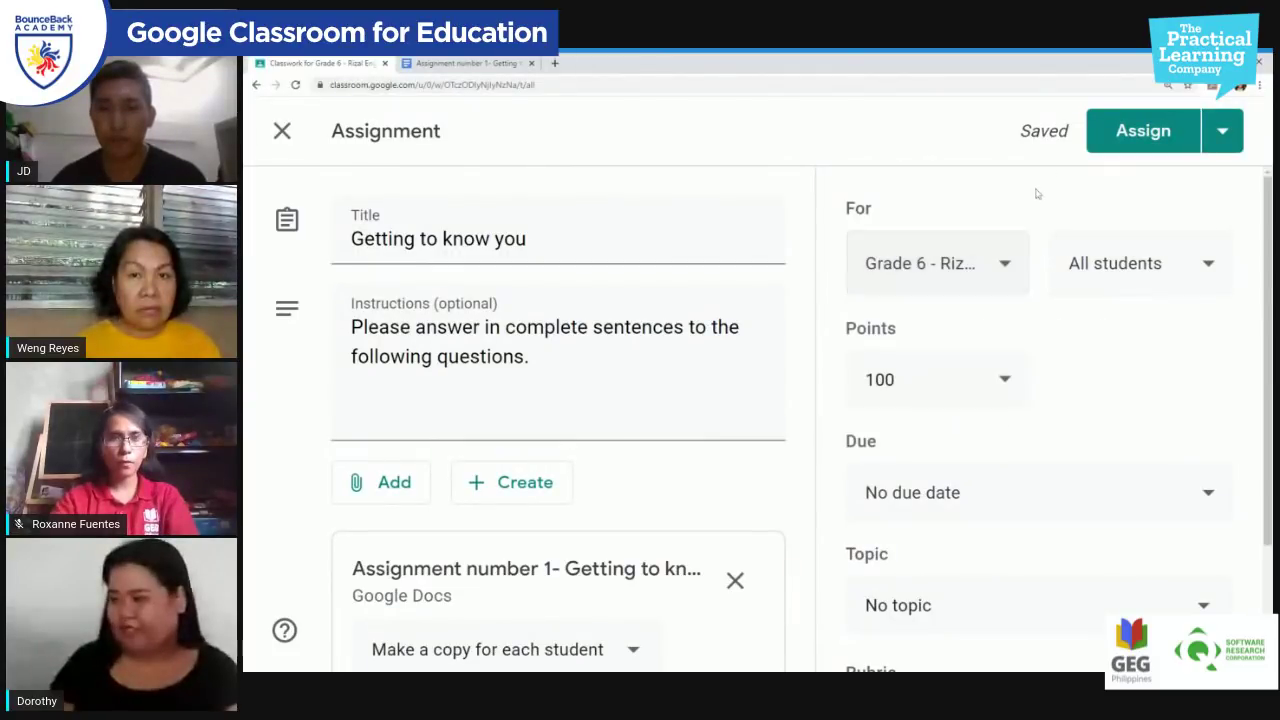
{"action": "left_click", "coordinate": [1010, 264]}
{"action": "left_click", "coordinate": [966, 408]}
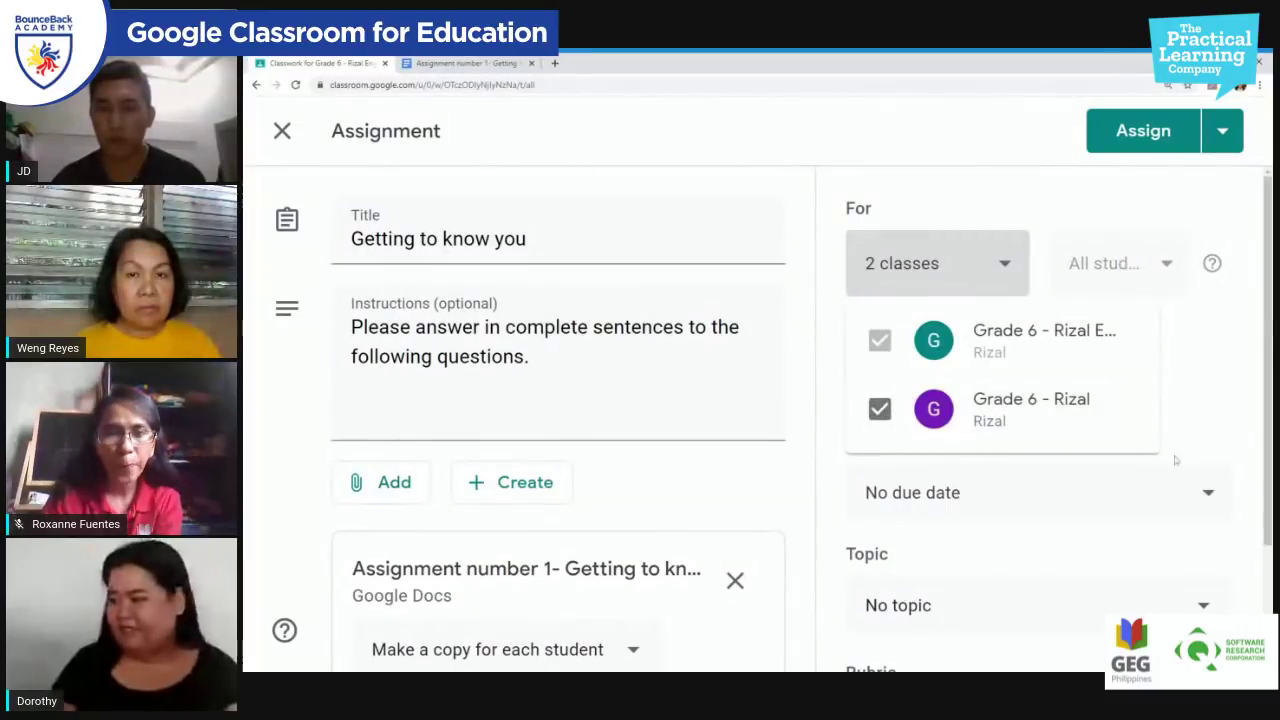
{"action": "left_click", "coordinate": [1190, 385]}
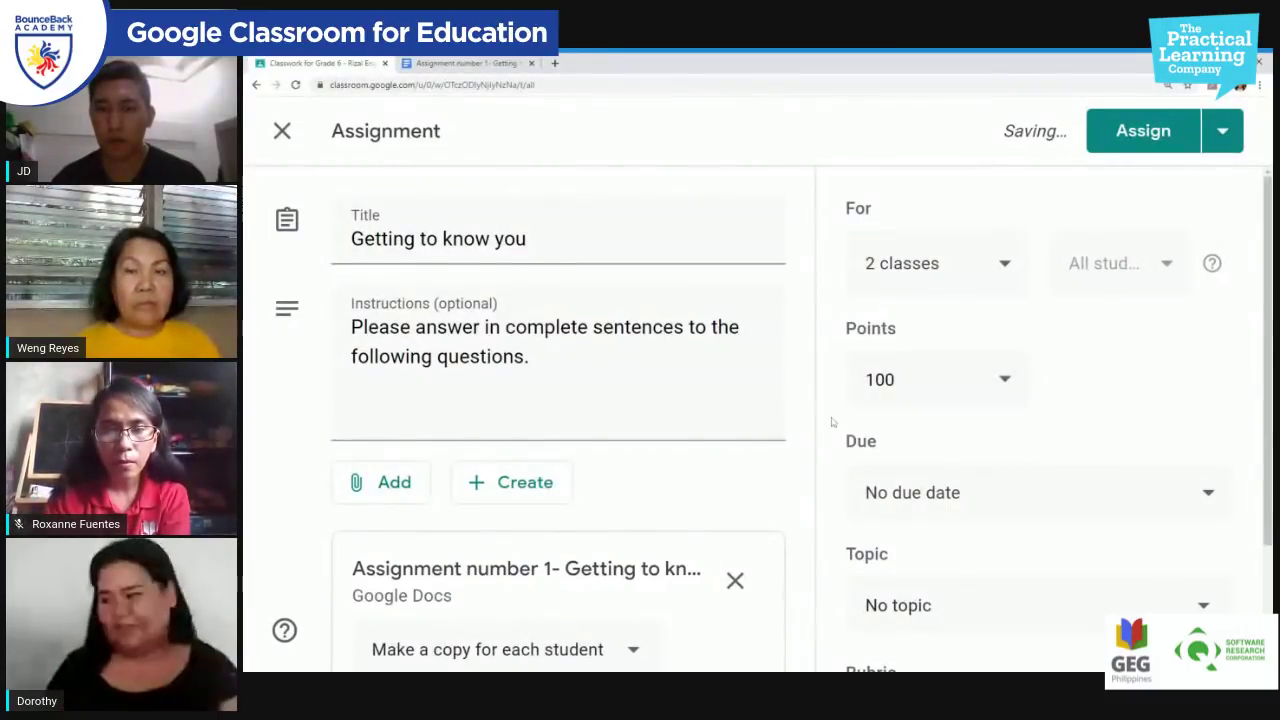
{"action": "scroll", "coordinate": [831, 422], "scroll_direction": "down", "scroll_amount": 2}
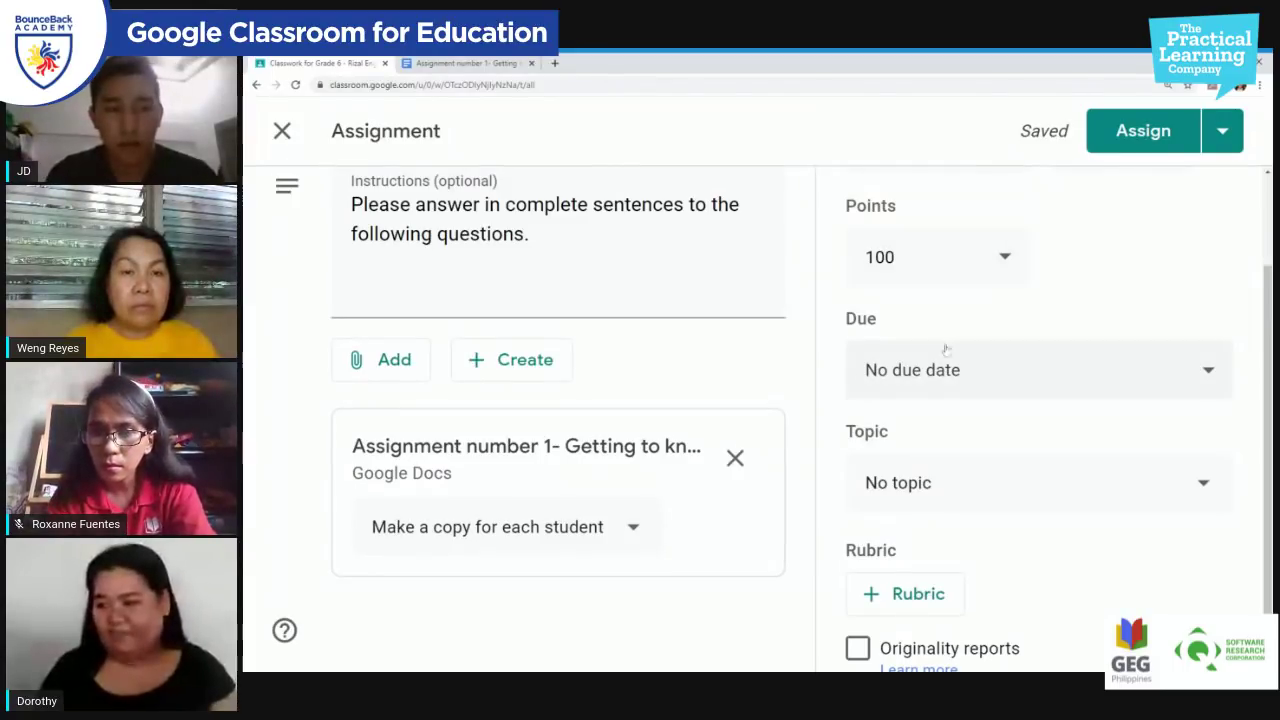
Step: Set the due date to May 8, 2020 at 11:59 PM
{"action": "left_click", "coordinate": [1018, 376]}
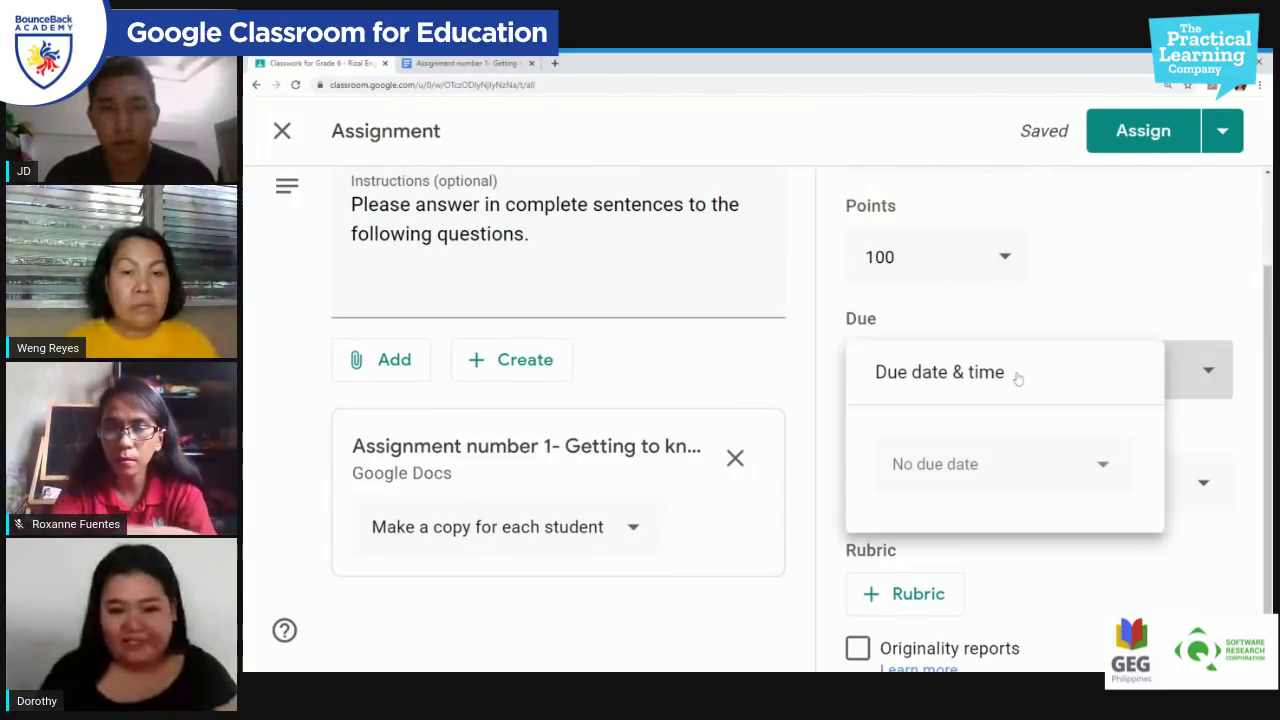
{"action": "left_click", "coordinate": [1102, 466]}
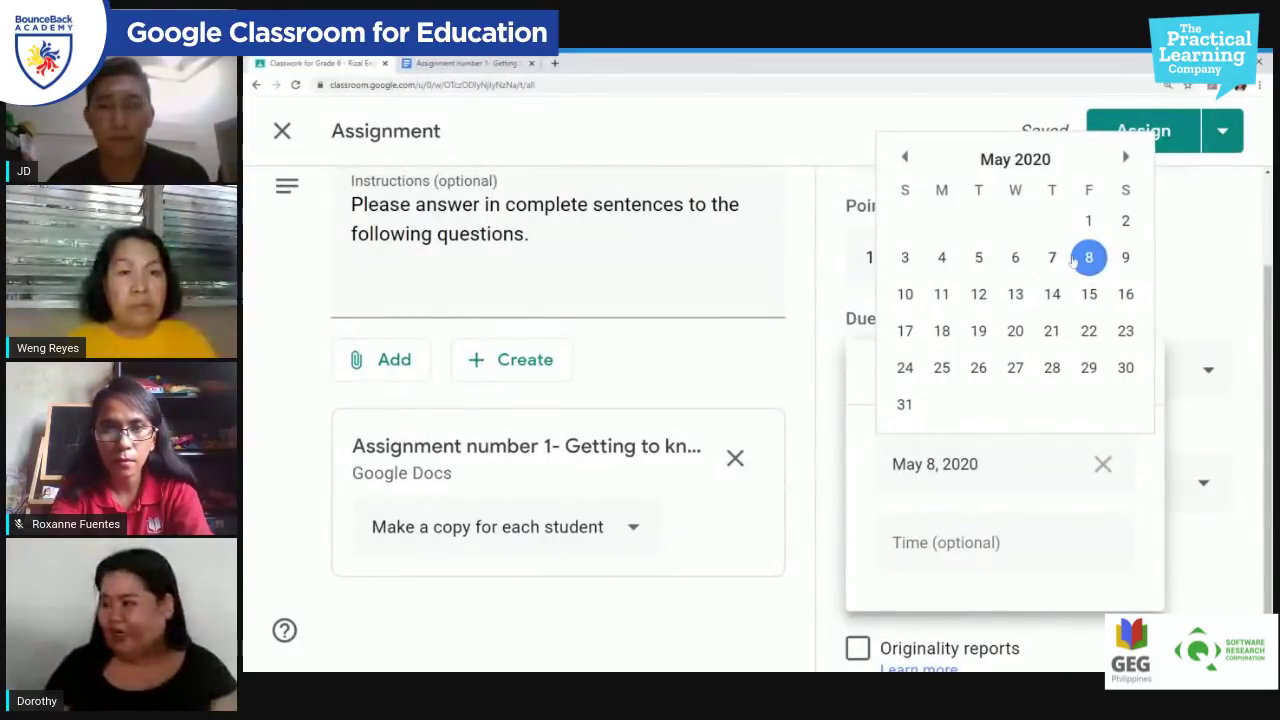
{"action": "left_click", "coordinate": [1089, 261]}
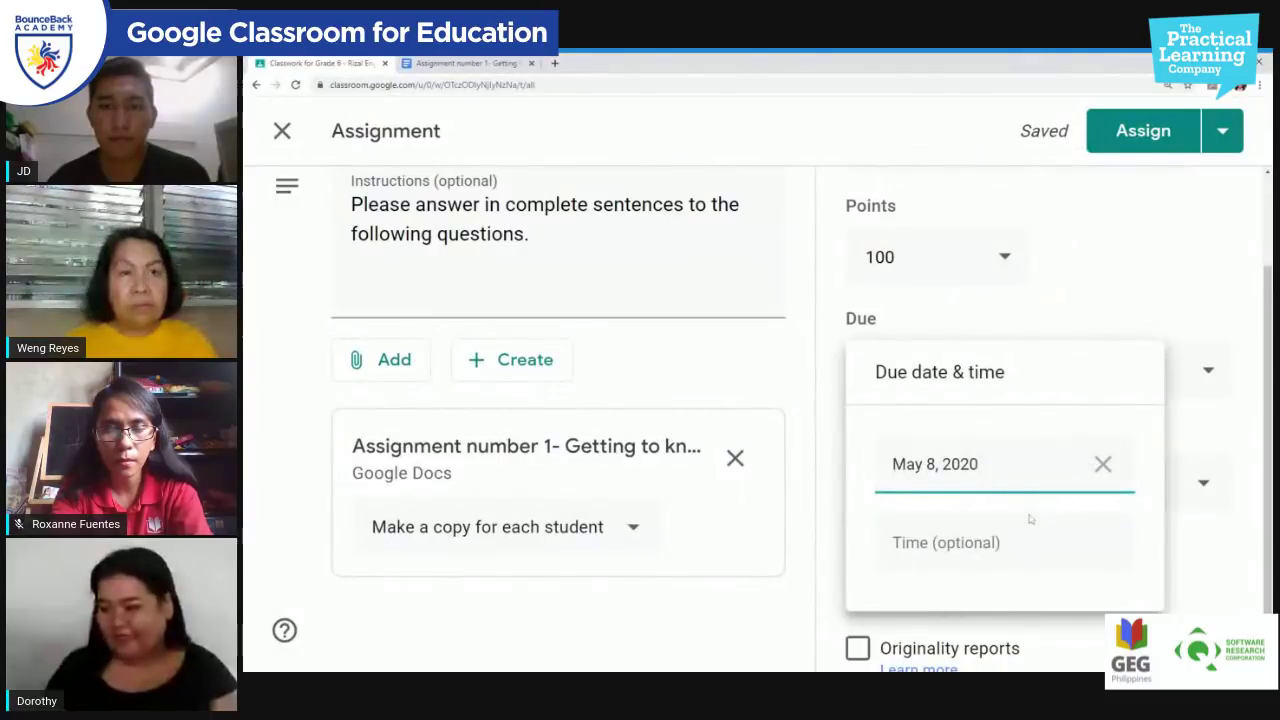
{"action": "left_click", "coordinate": [976, 545]}
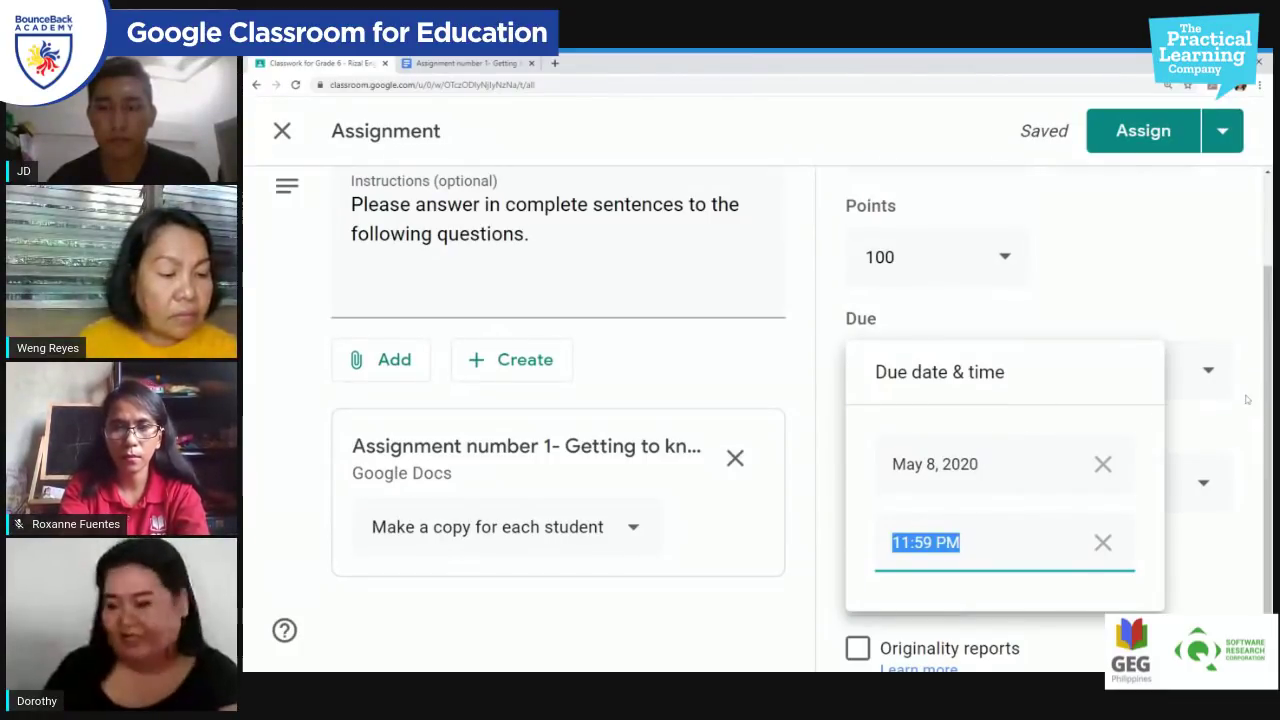
{"action": "left_click", "coordinate": [1247, 399]}
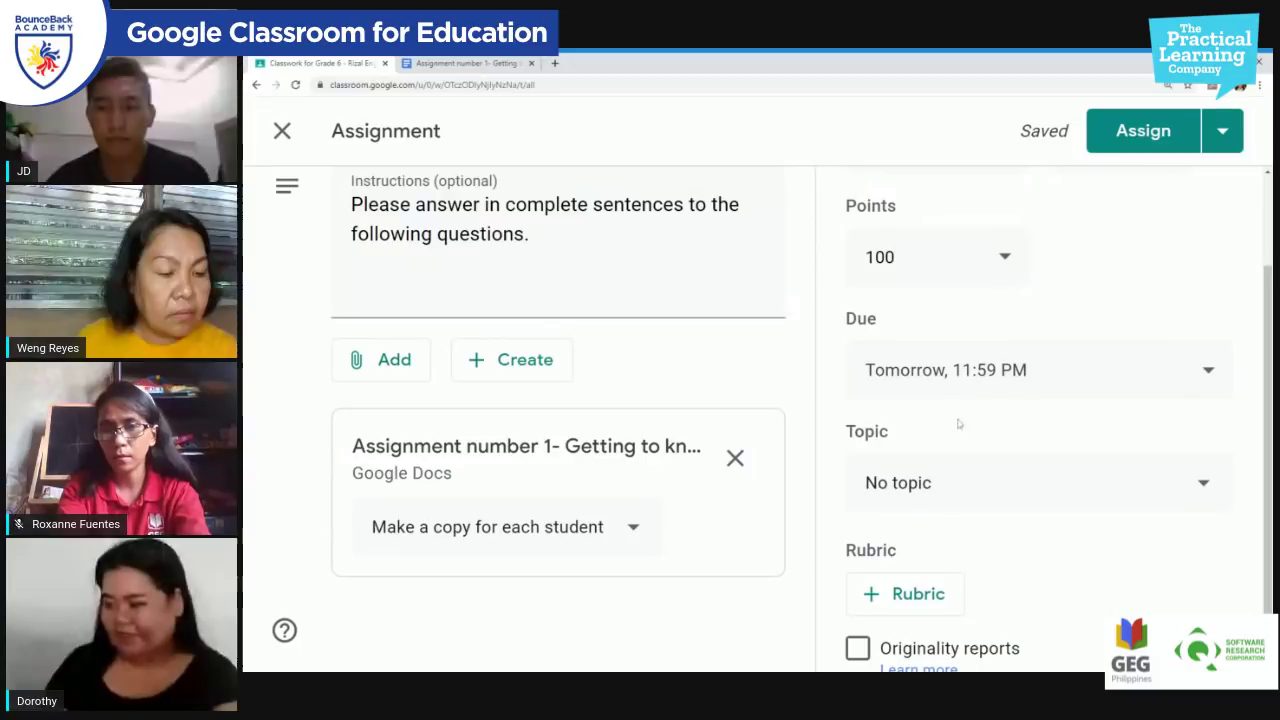
{"action": "scroll", "coordinate": [1010, 445], "scroll_direction": "down", "scroll_amount": 1}
{"action": "scroll", "coordinate": [1122, 435], "scroll_direction": "down", "scroll_amount": 1}
Step: Create a new topic named 'Week 1' and assign the draft to it
{"action": "left_click", "coordinate": [1125, 440]}
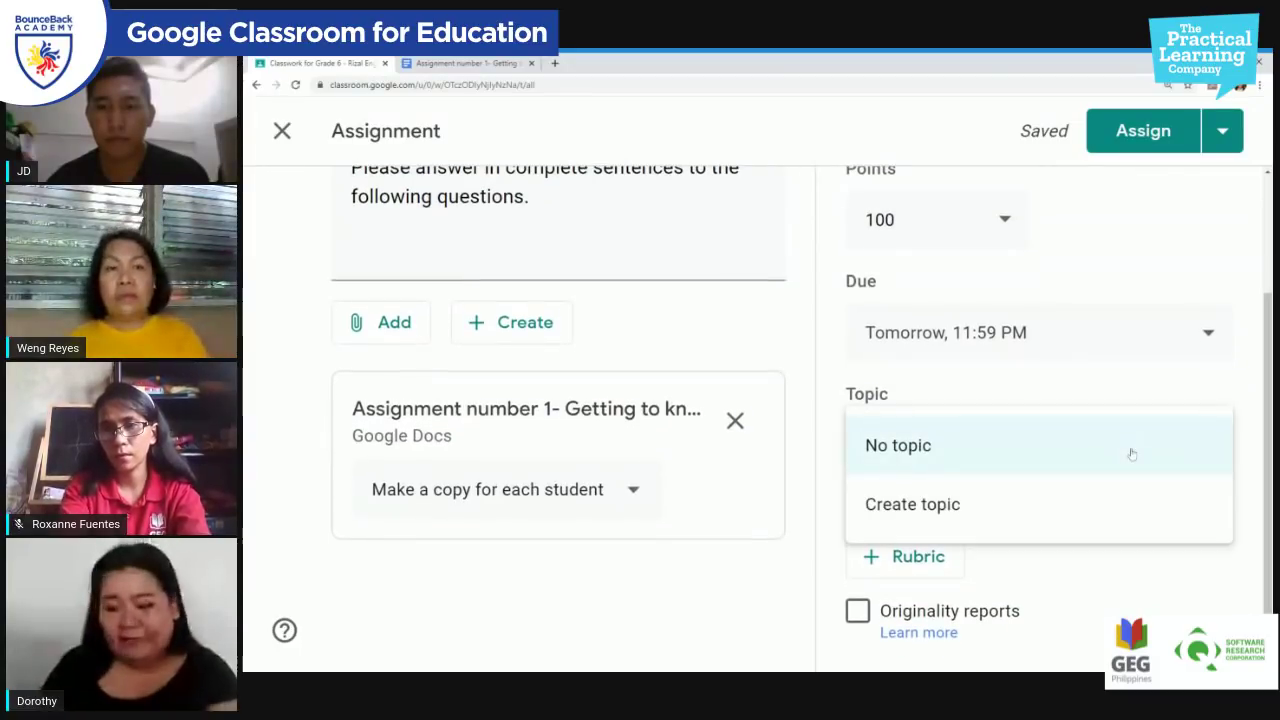
{"action": "left_click", "coordinate": [953, 516]}
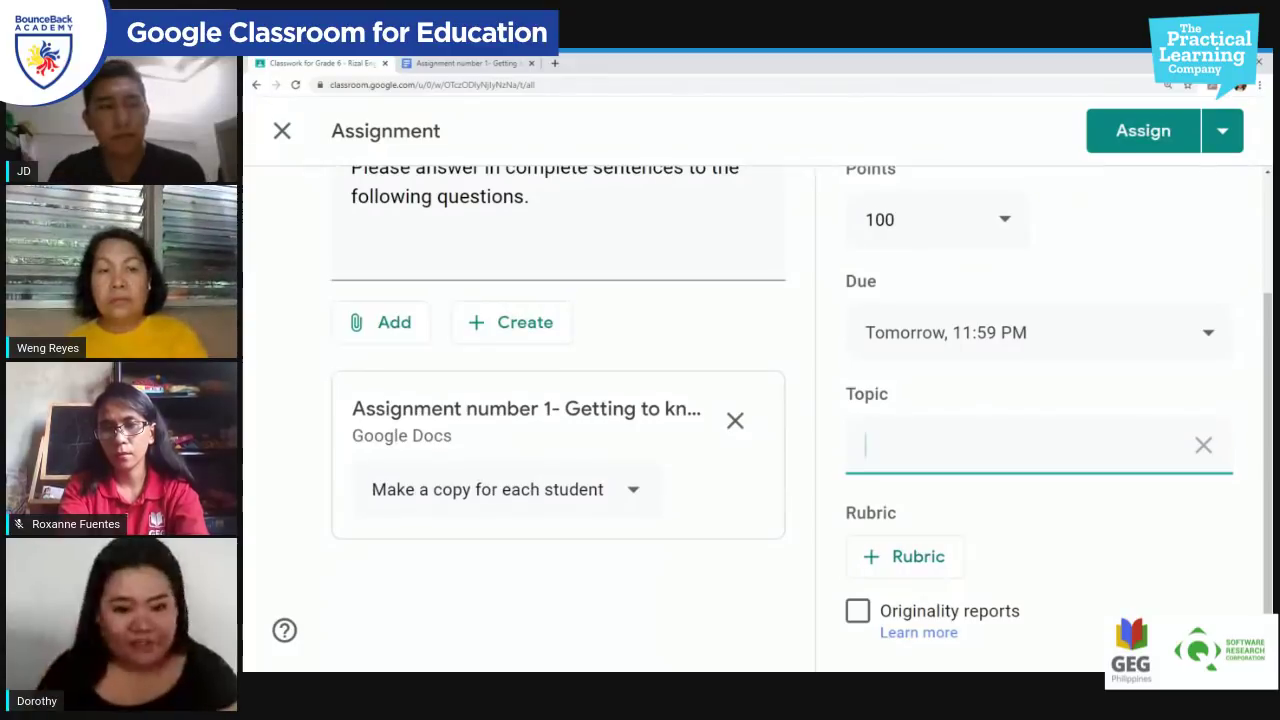
{"action": "type", "text": "P"}
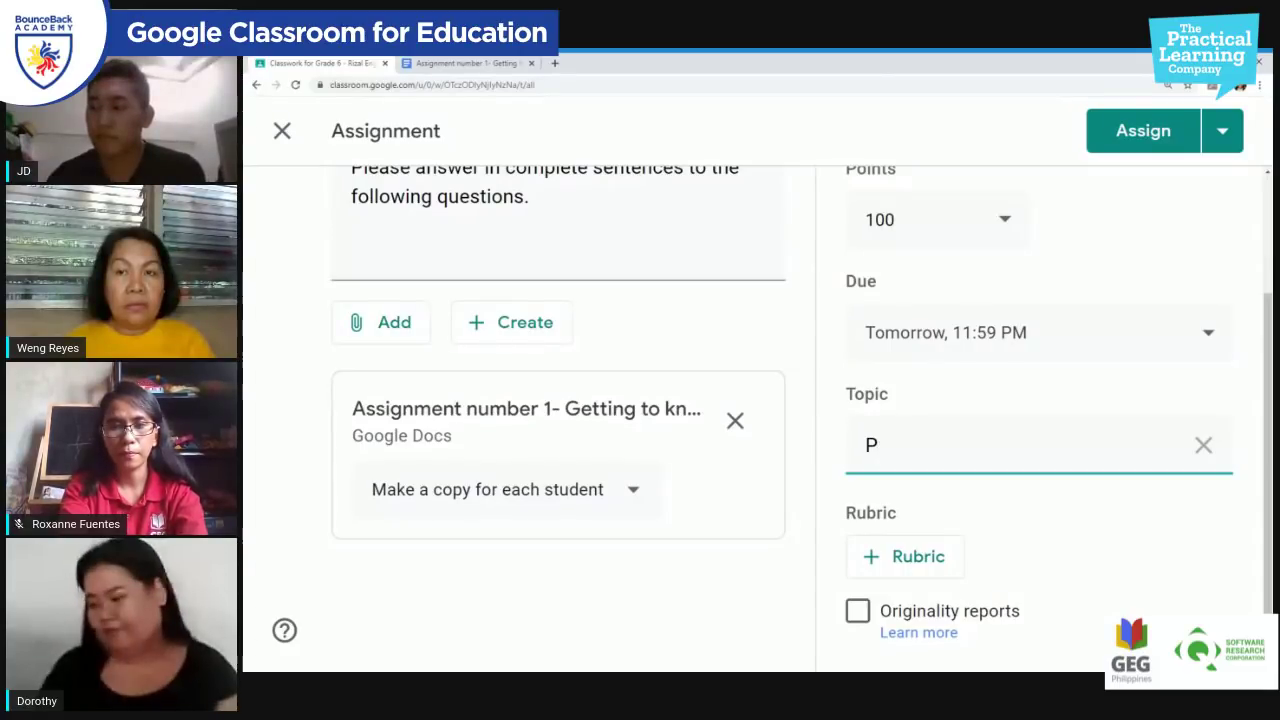
{"action": "key", "text": "BackSpace"}
{"action": "type", "text": "Week 1"}
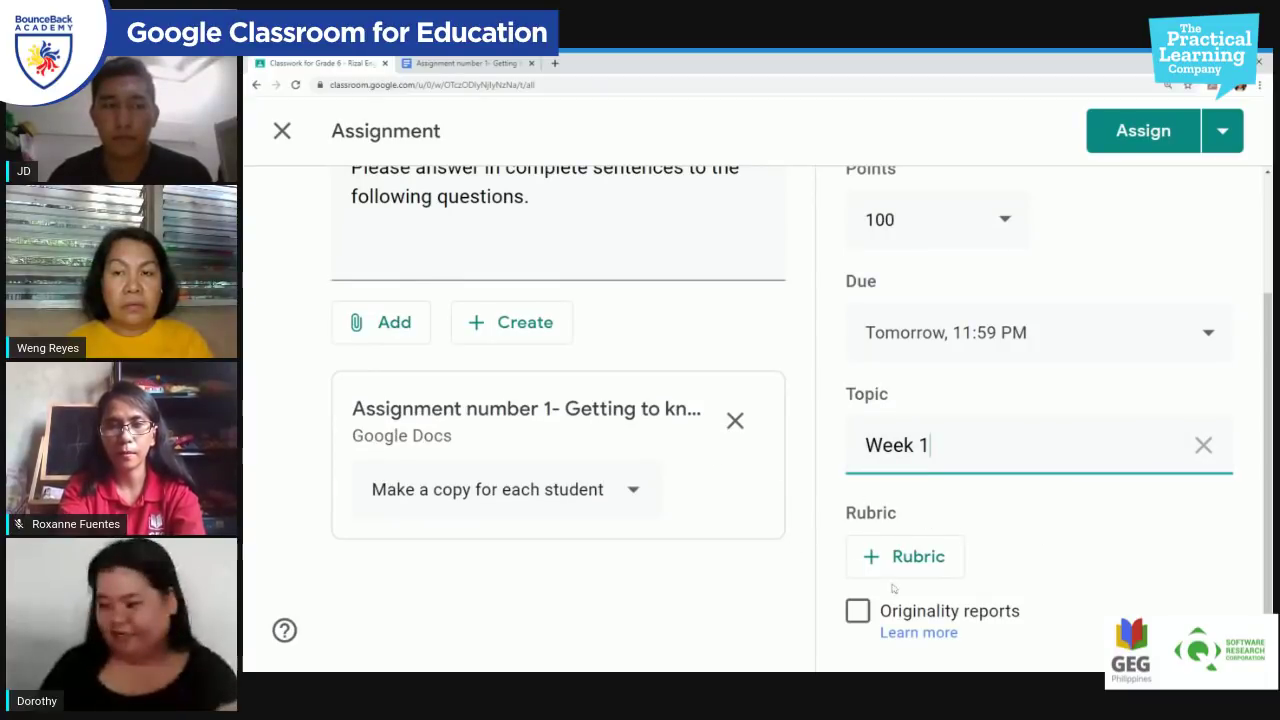
{"action": "left_click", "coordinate": [1143, 525]}
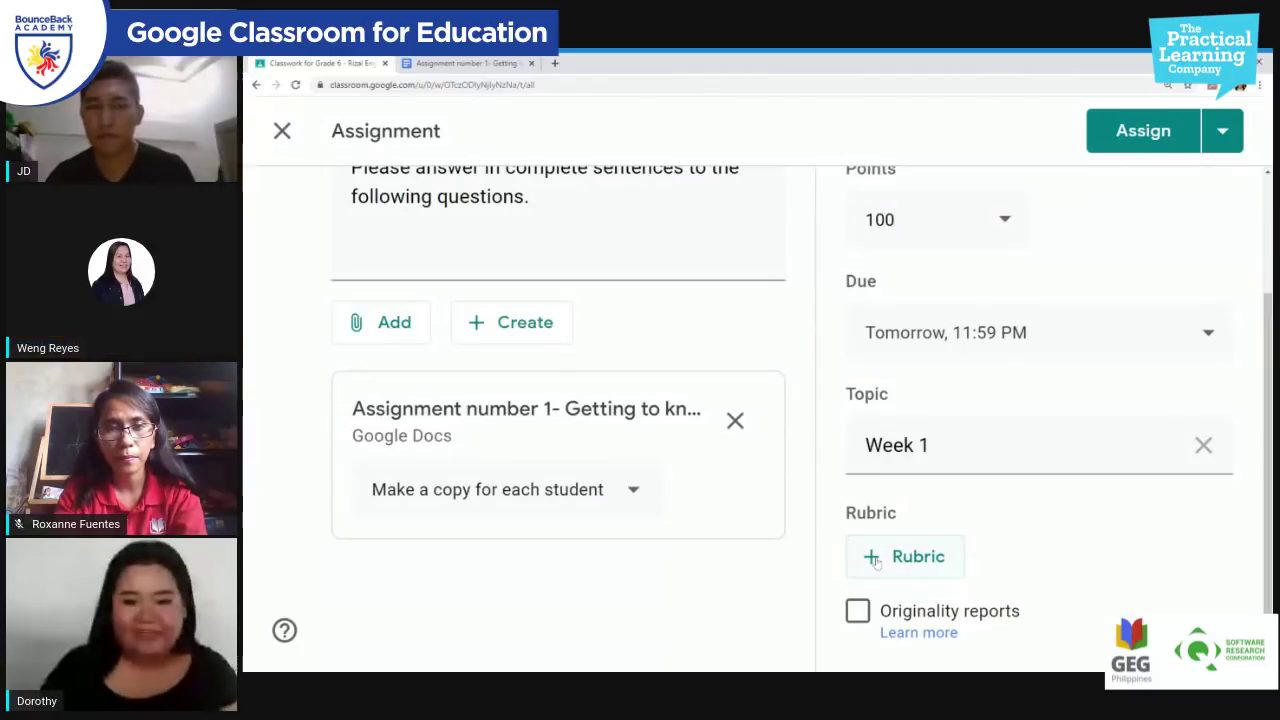
Step: Create a new blank rubric from scratch via the + Rubric menu
{"action": "left_click", "coordinate": [876, 562]}
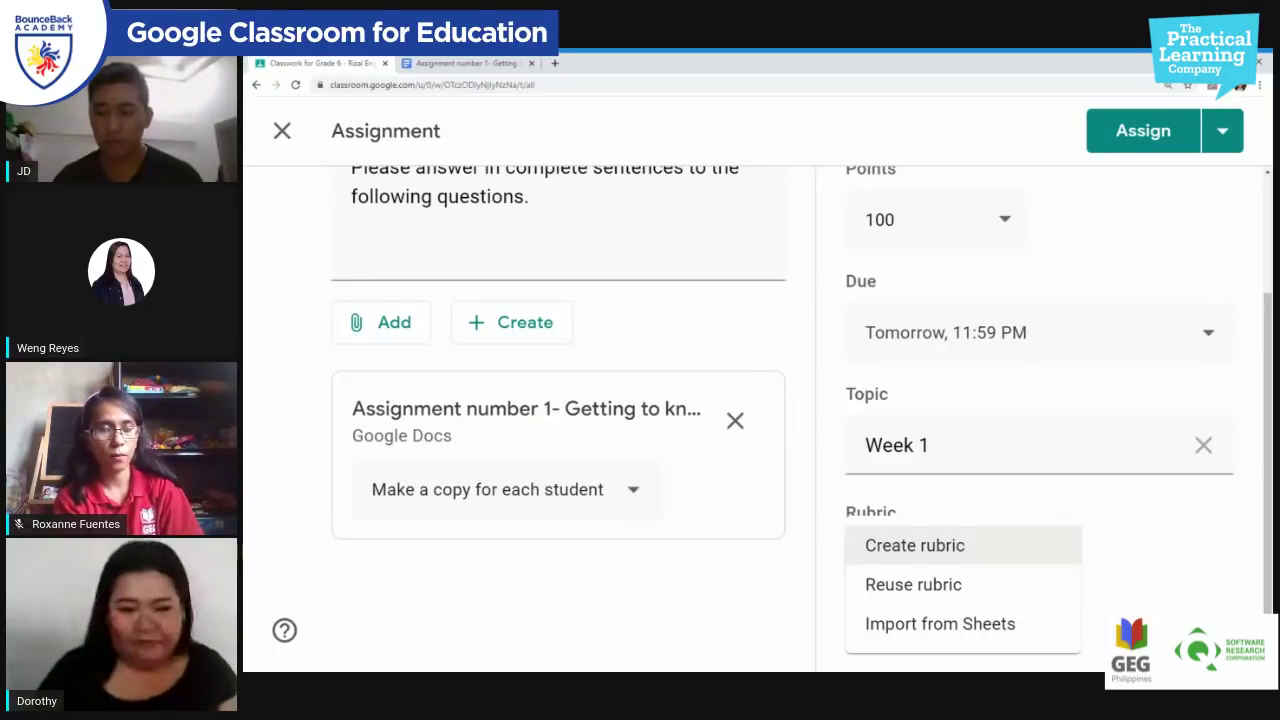
{"action": "left_click", "coordinate": [967, 550]}
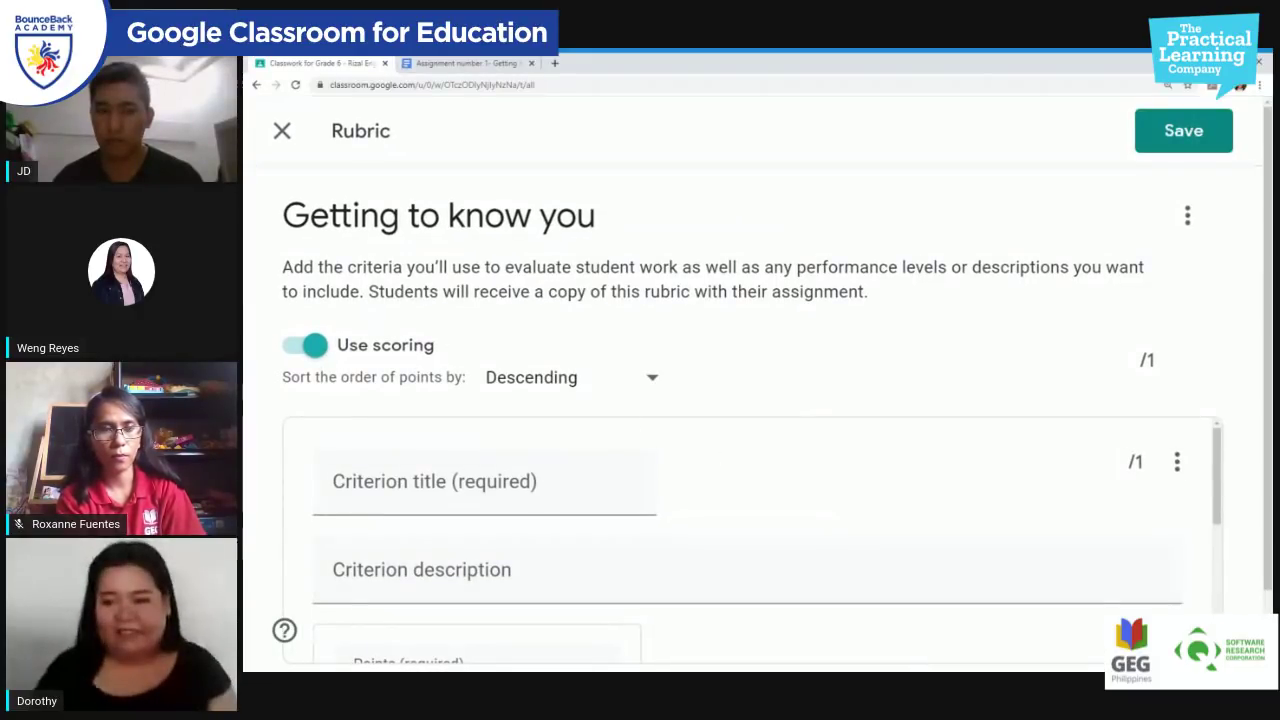
Step: Title the first rubric criterion 'Content' and set its points to 50
{"action": "scroll", "coordinate": [309, 350], "scroll_direction": "down", "scroll_amount": 1}
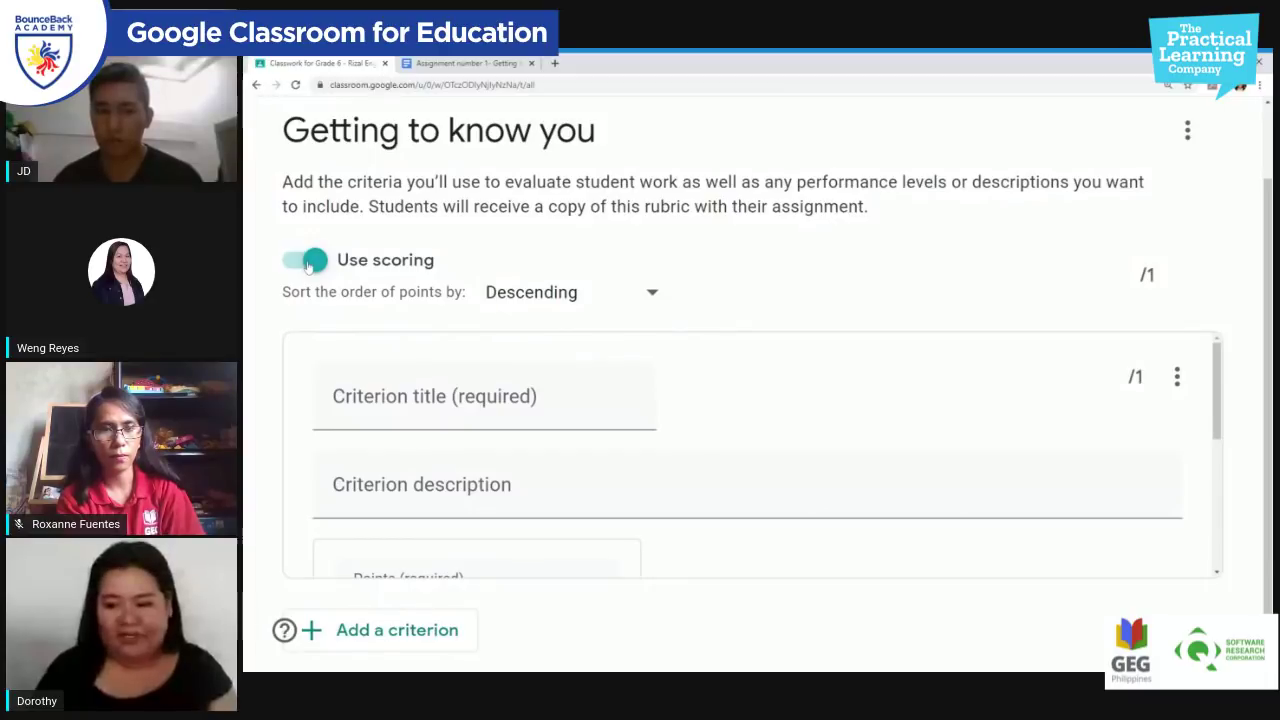
{"action": "left_click", "coordinate": [424, 392]}
{"action": "type", "text": "Content"}
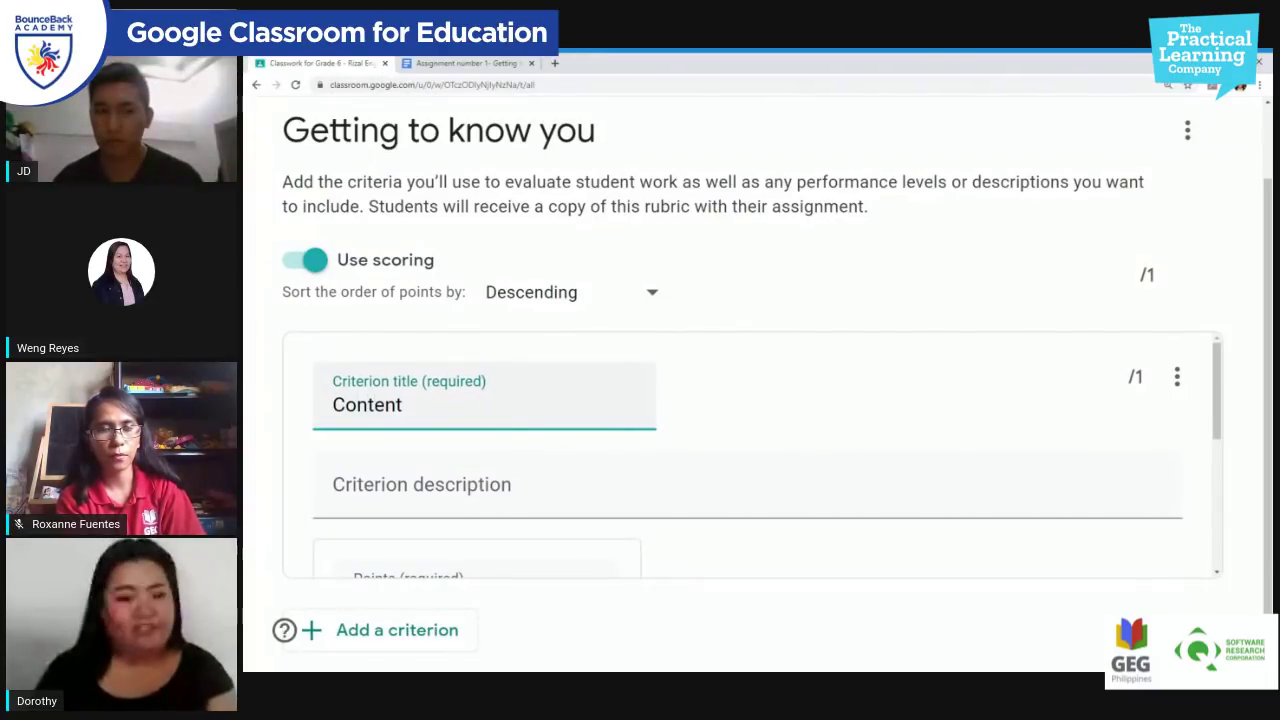
{"action": "key", "text": "Tab"}
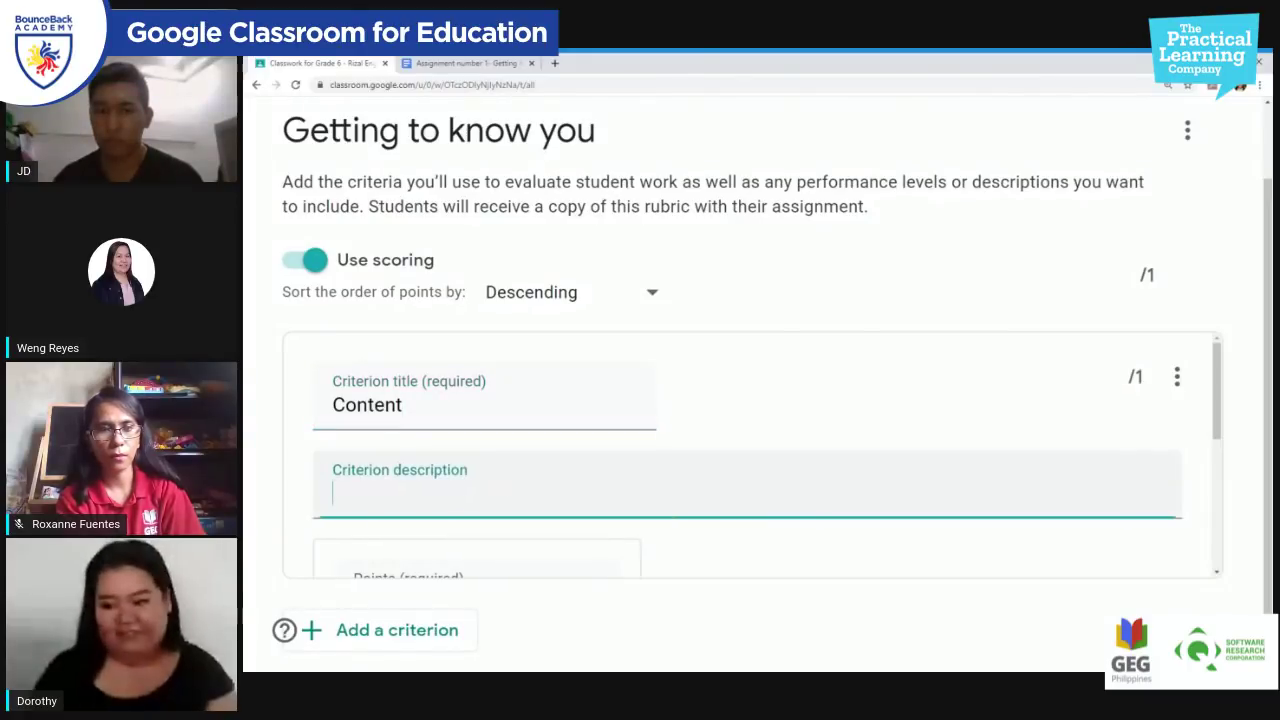
{"action": "scroll", "coordinate": [760, 455], "scroll_direction": "down", "scroll_amount": 2}
{"action": "scroll", "coordinate": [760, 455], "scroll_direction": "up", "scroll_amount": 1}
{"action": "scroll", "coordinate": [760, 455], "scroll_direction": "up", "scroll_amount": 1}
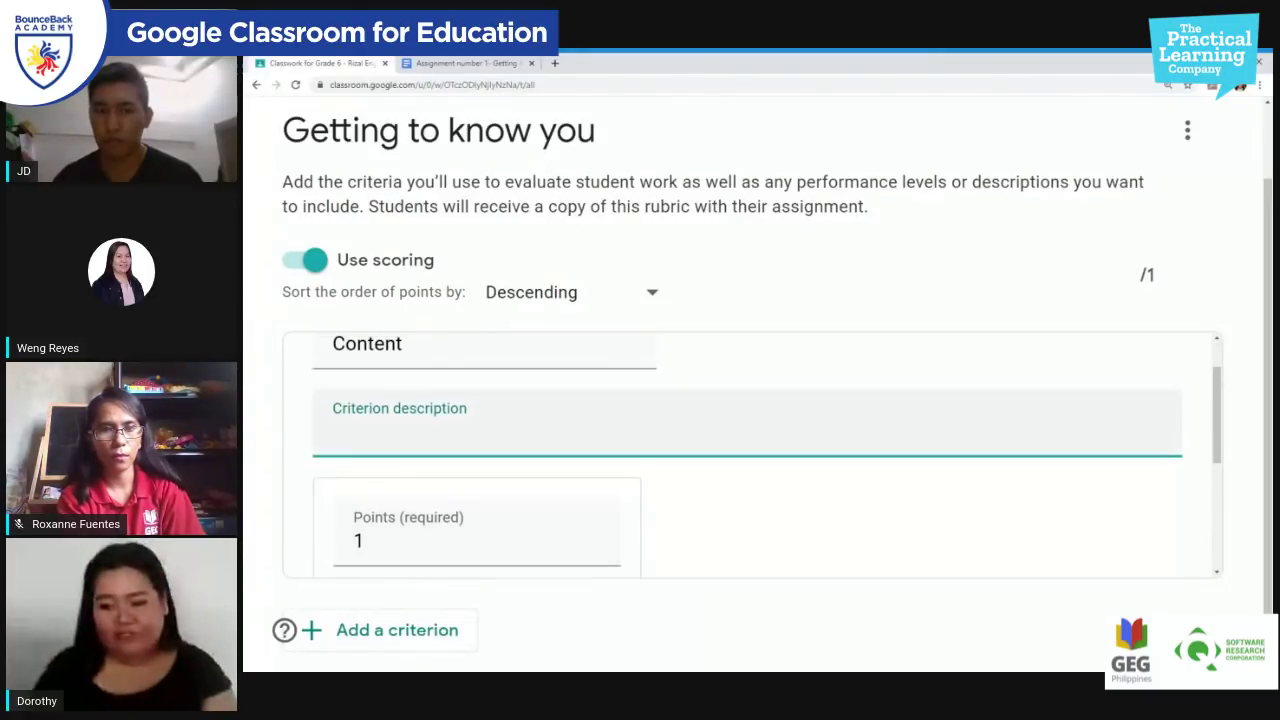
{"action": "scroll", "coordinate": [467, 409], "scroll_direction": "down", "scroll_amount": 3}
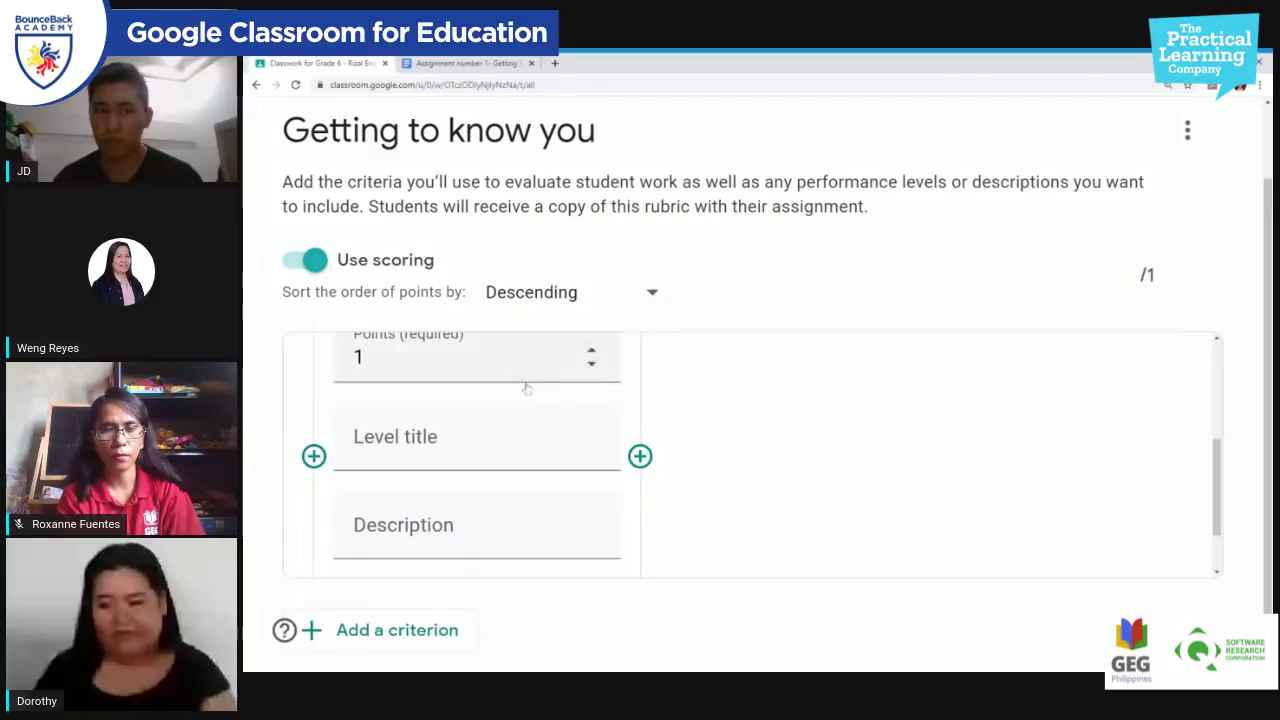
{"action": "key", "text": "ctrl+a"}
{"action": "type", "text": "5"}
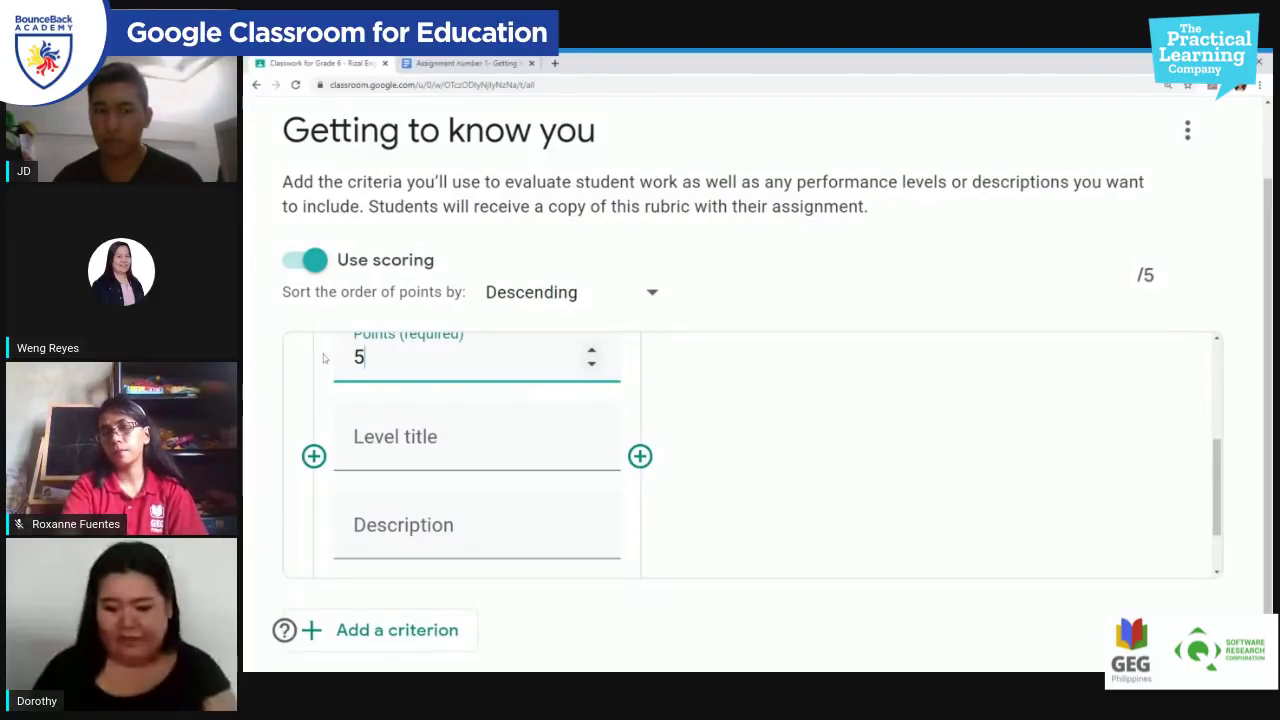
{"action": "type", "text": "0"}
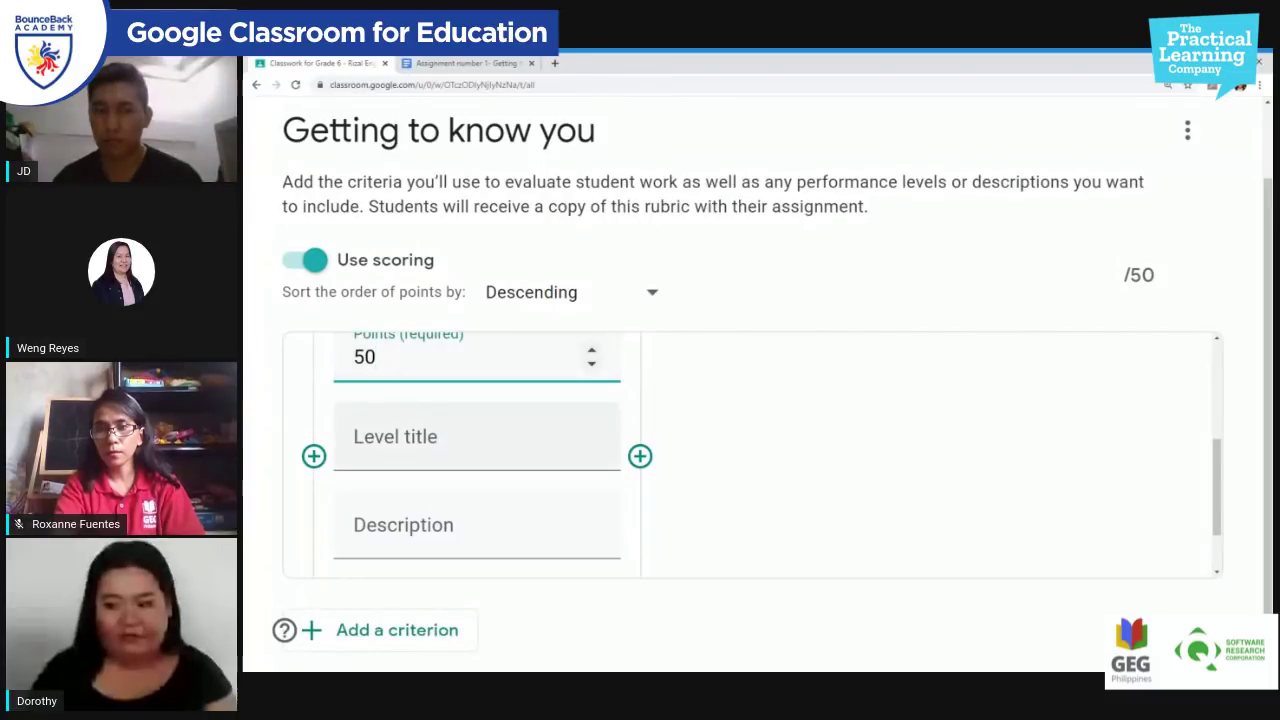
Step: Title the criterion's level 'Complete contents'
{"action": "left_click", "coordinate": [476, 445]}
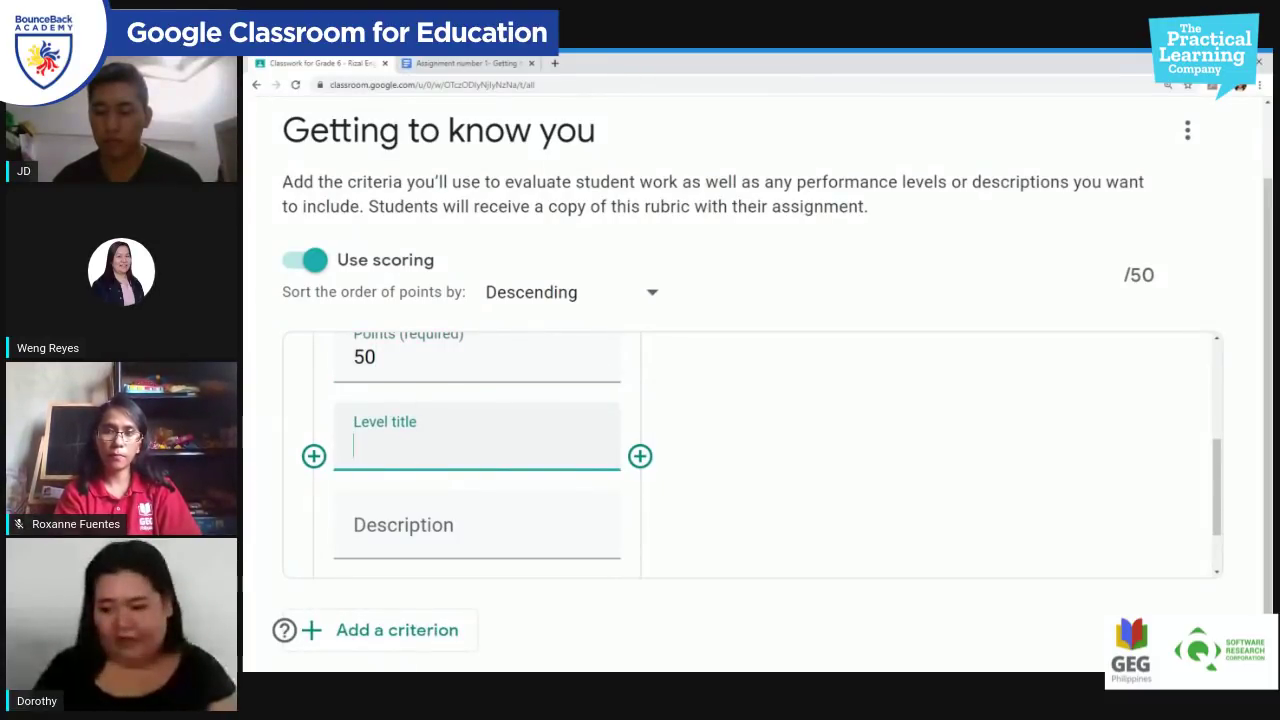
{"action": "left_click", "coordinate": [476, 525]}
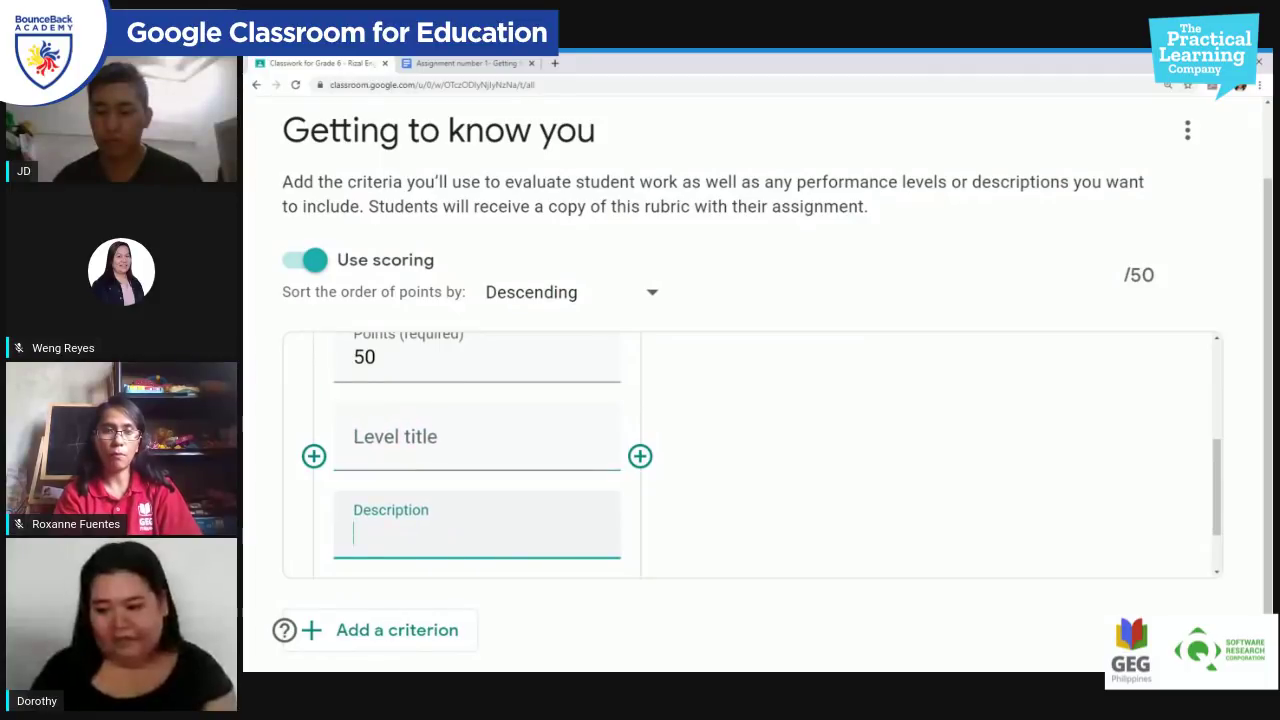
{"action": "left_click", "coordinate": [476, 445]}
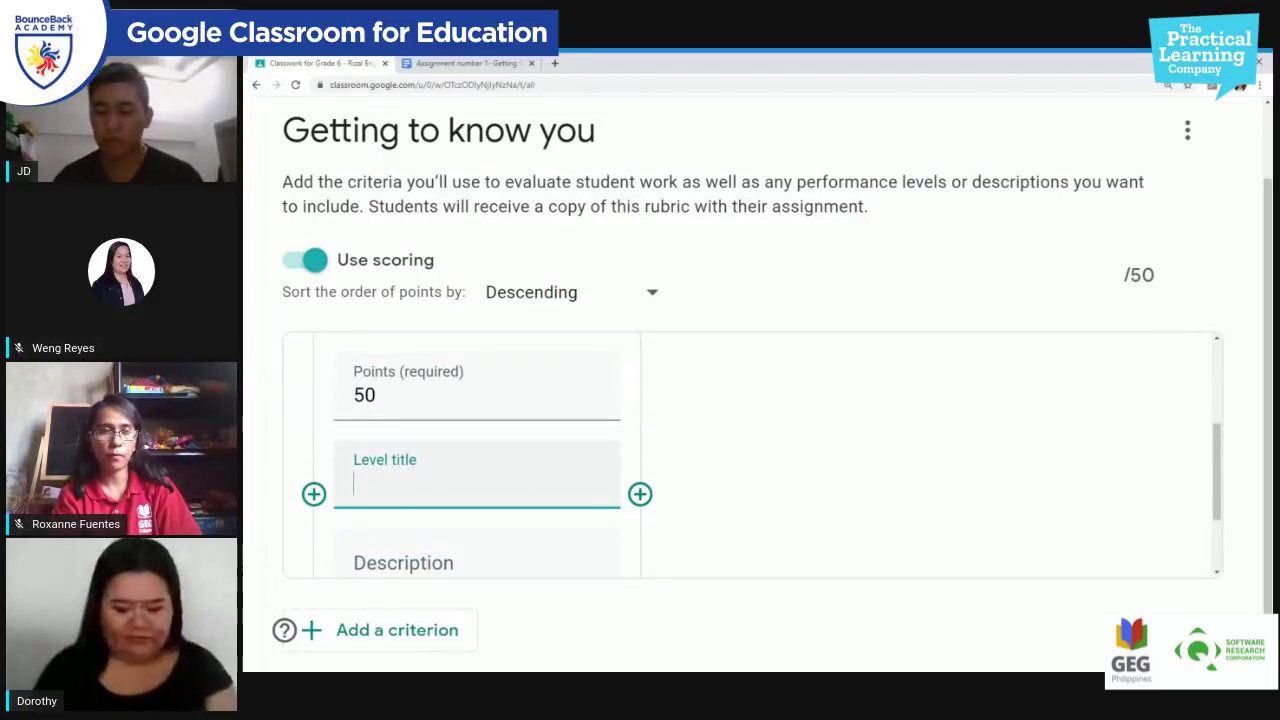
{"action": "key", "text": "BackSpace"}
{"action": "key", "text": "BackSpace"}
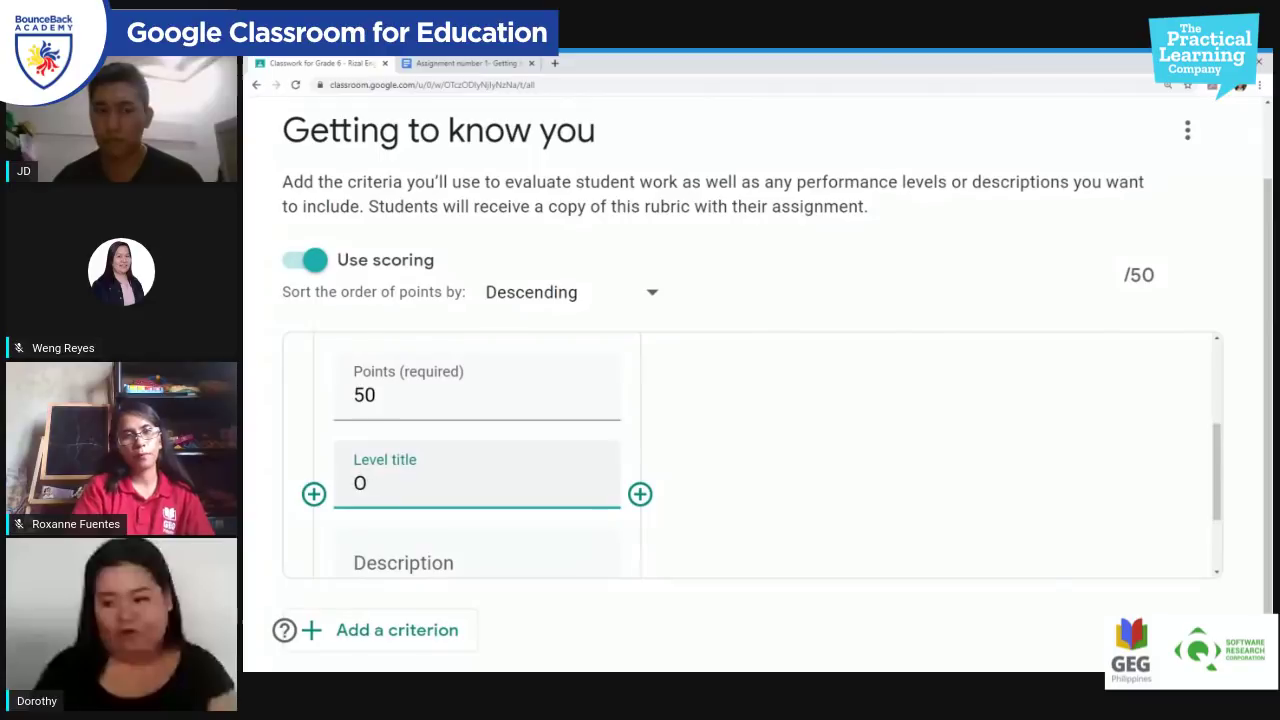
{"action": "type", "text": "Con"}
{"action": "key", "text": "BackSpace"}
{"action": "type", "text": "mp"}
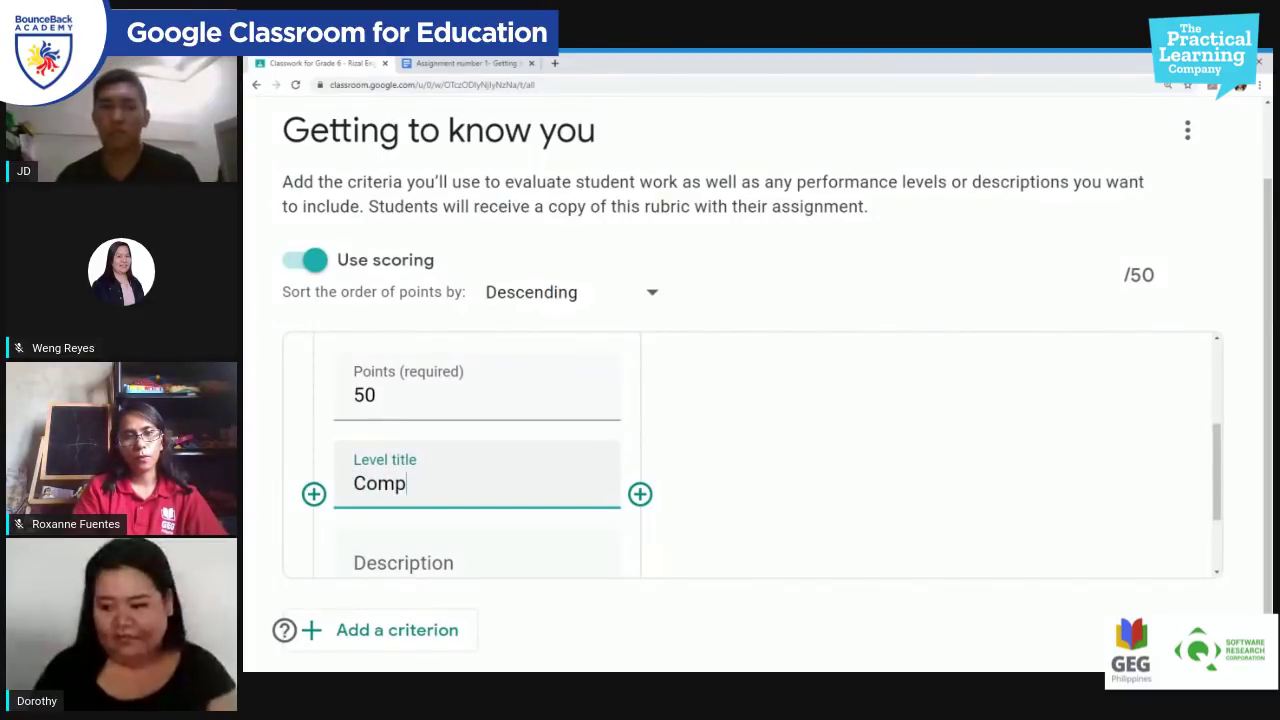
{"action": "type", "text": "lete cont"}
{"action": "key", "text": "BackSpace"}
{"action": "key", "text": "BackSpace"}
{"action": "key", "text": "BackSpace"}
{"action": "key", "text": "BackSpace"}
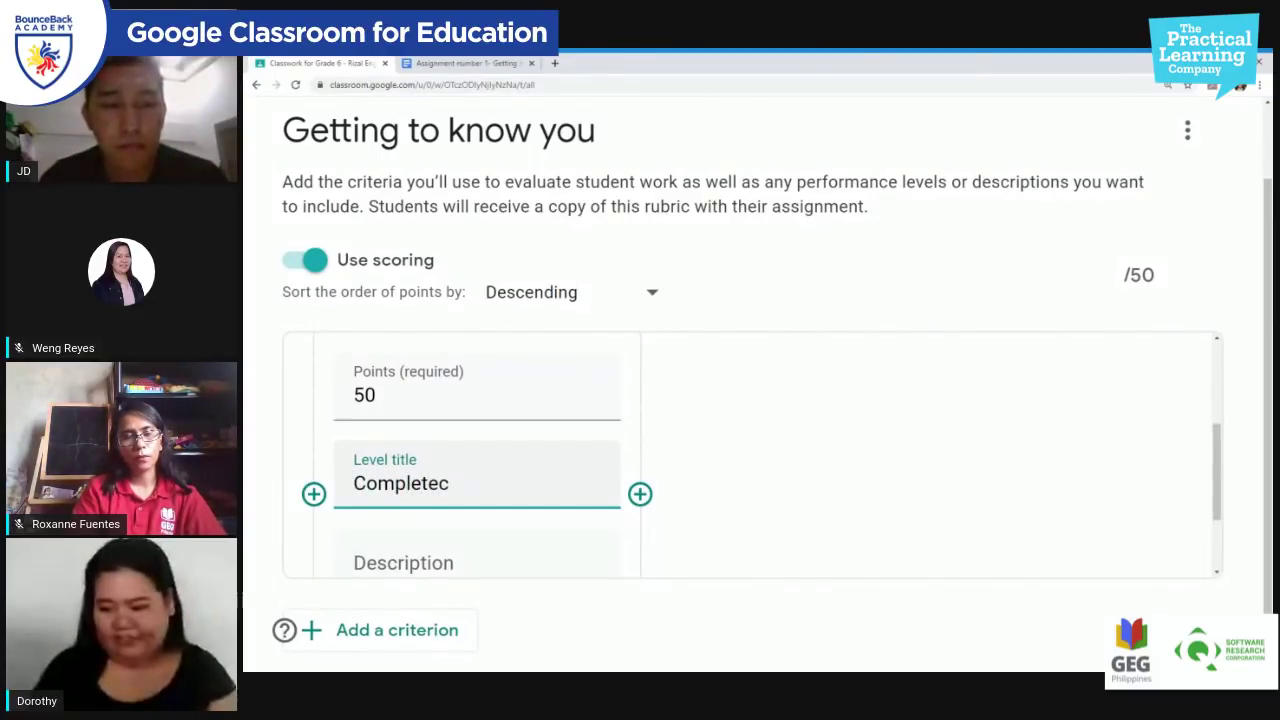
{"action": "type", "text": "nco"}
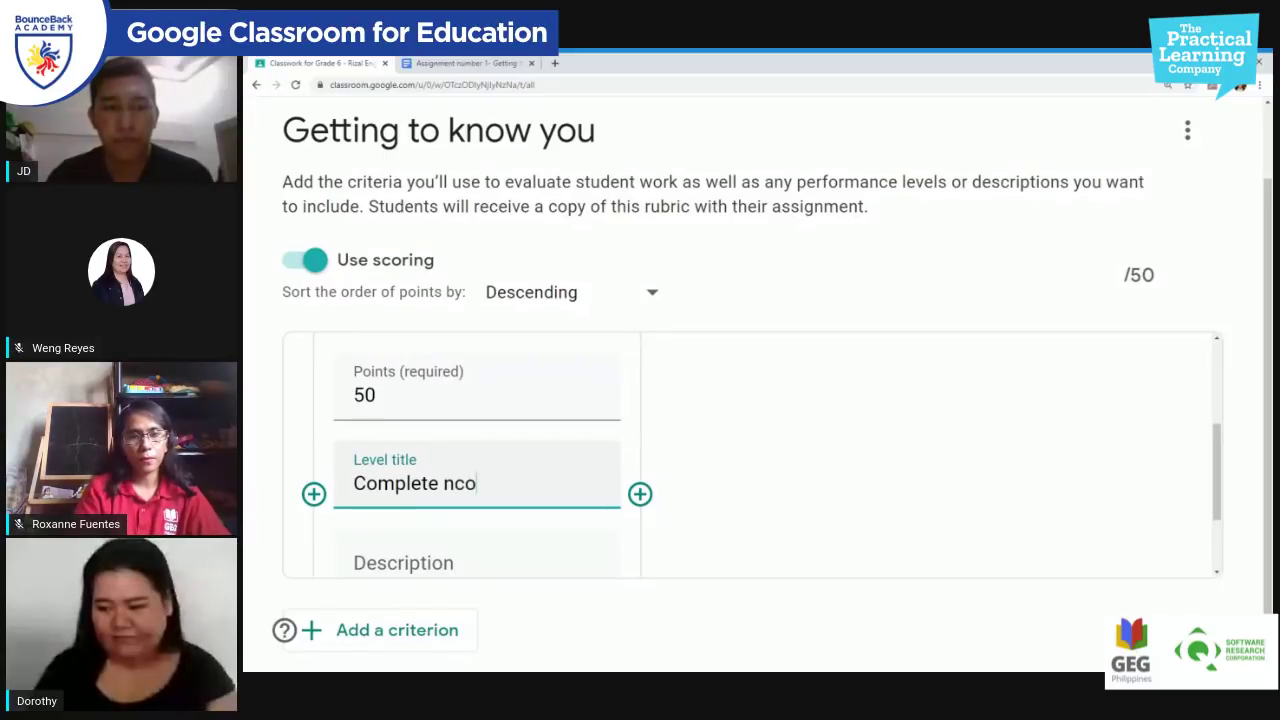
{"action": "key", "text": "BackSpace"}
{"action": "key", "text": "BackSpace"}
{"action": "key", "text": "BackSpace"}
{"action": "type", "text": "contents"}
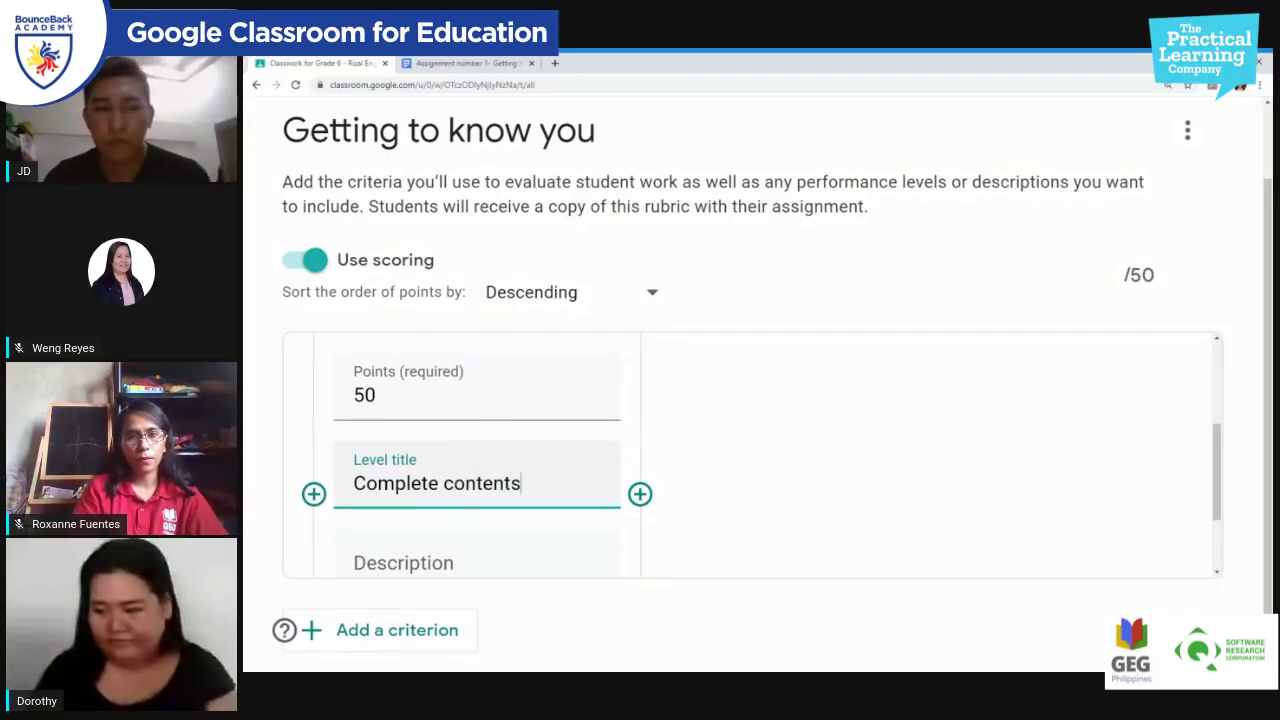
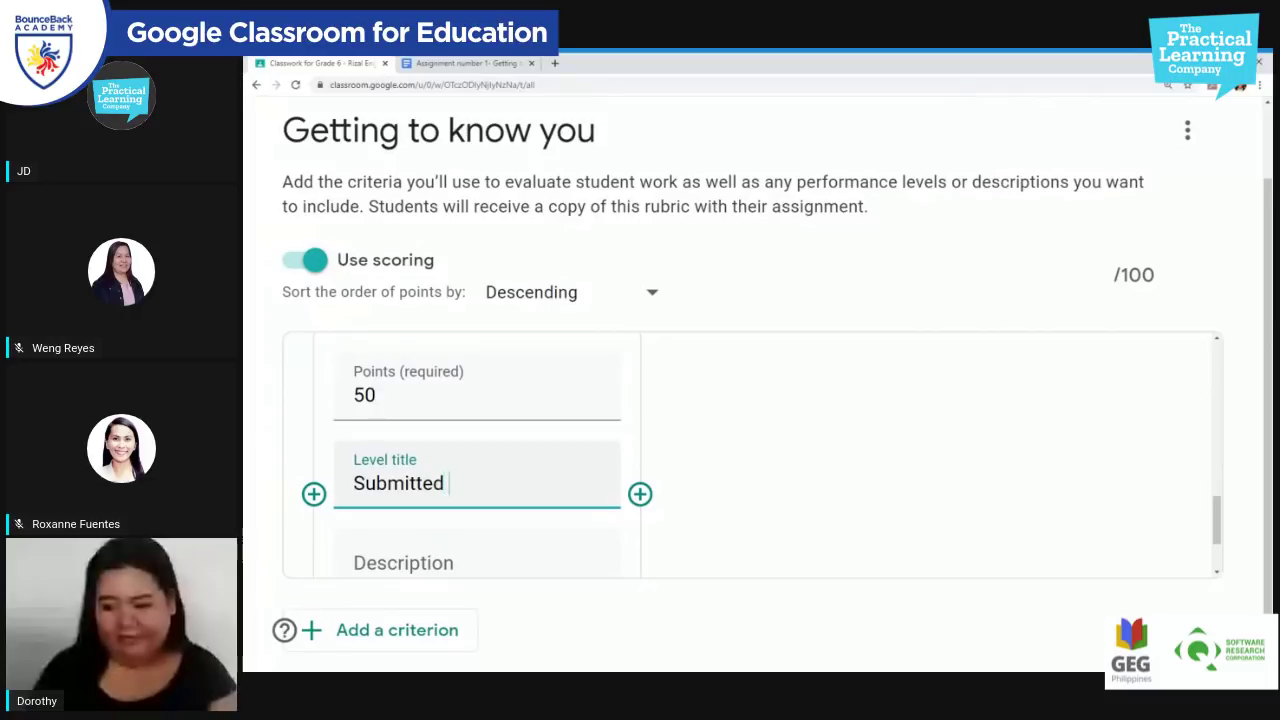
Step: Complete the 50-point level title as 'Submitted ahead of time'
{"action": "type", "text": "time"}
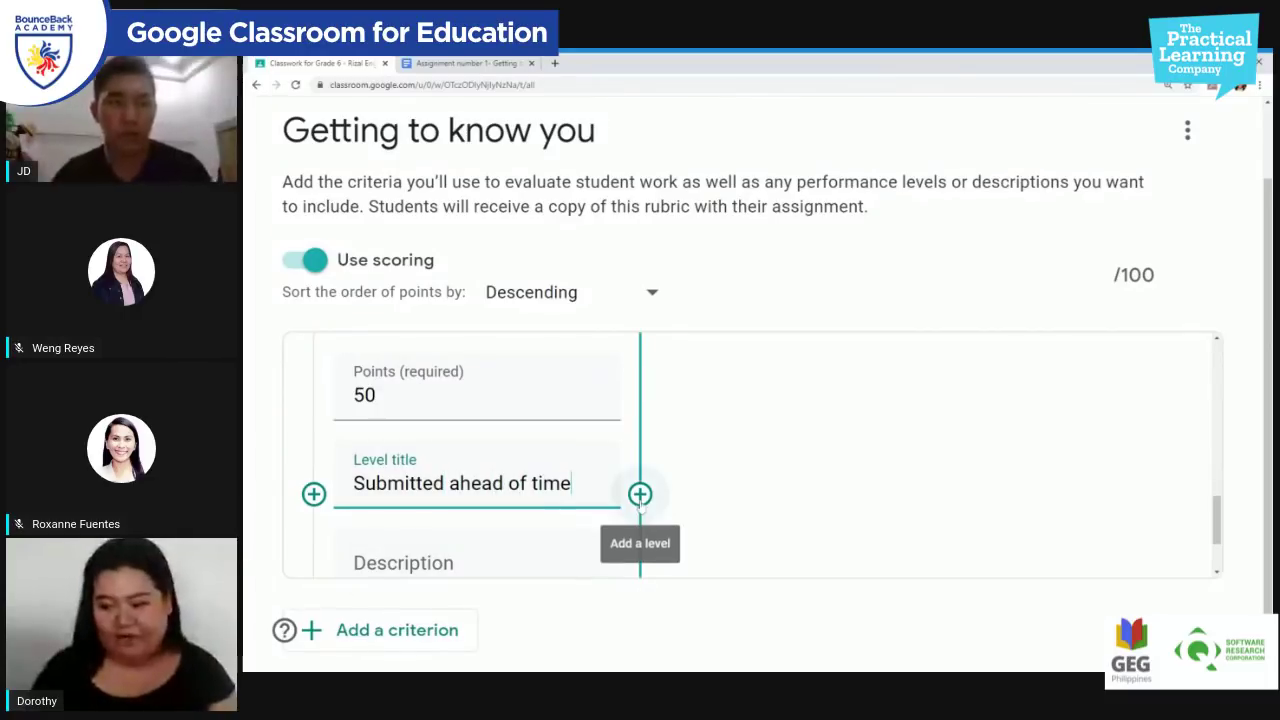
Step: Add a second rubric level worth 30 points titled 'on the day'
{"action": "left_click", "coordinate": [639, 500]}
{"action": "type", "text": "30"}
{"action": "left_click", "coordinate": [737, 471]}
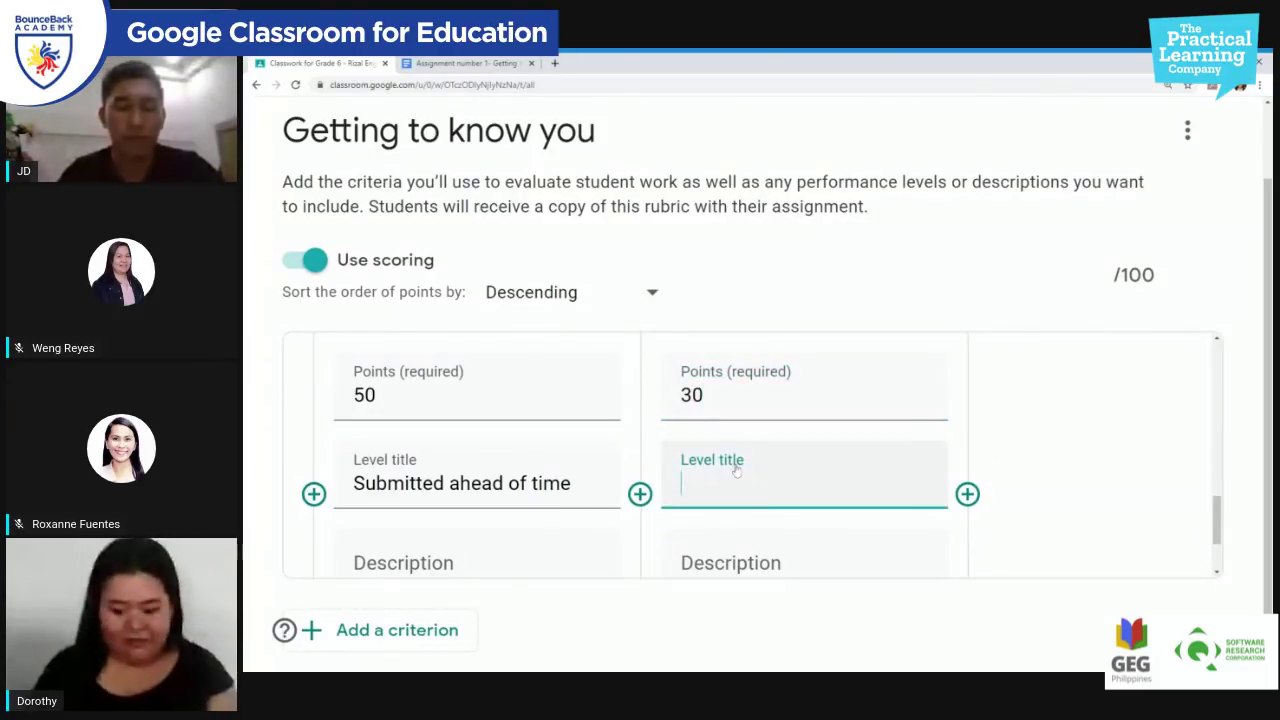
{"action": "type", "text": "on the day"}
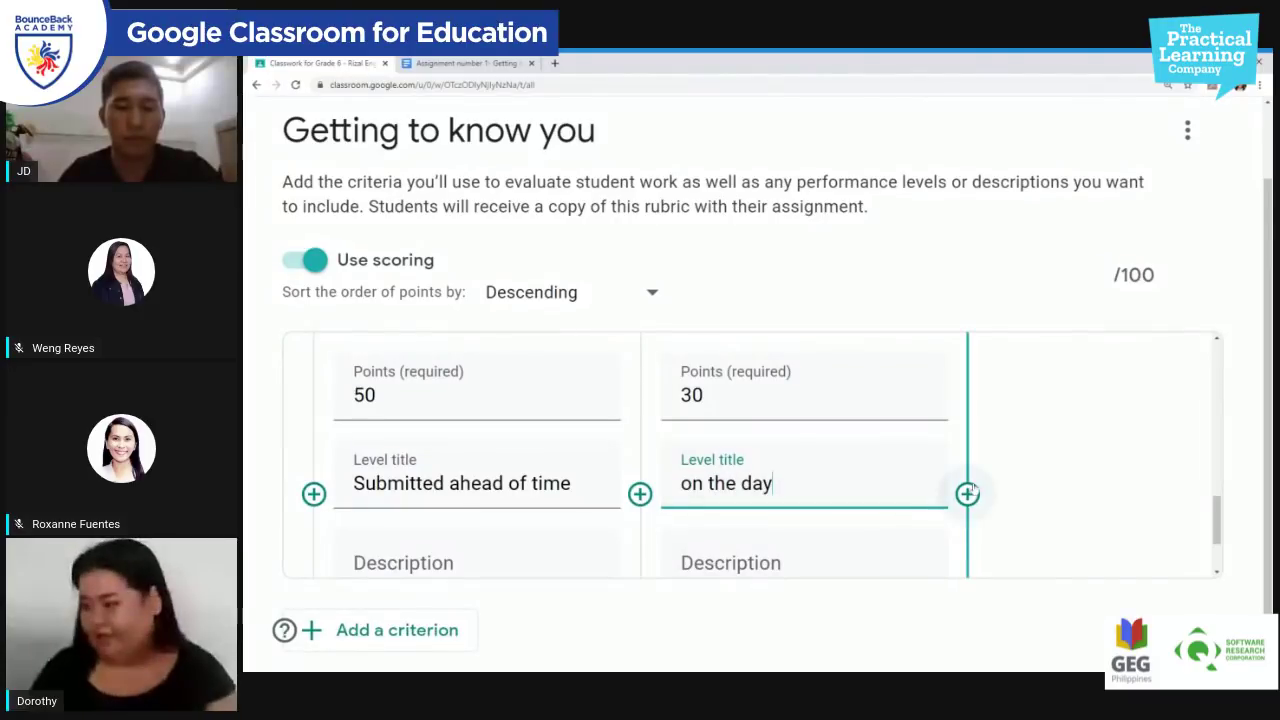
Step: Add a third level worth 10 points titled 'after the deadline', zooming out to view the whole rubric
{"action": "left_click", "coordinate": [967, 494]}
{"action": "type", "text": "10"}
{"action": "left_click", "coordinate": [1048, 483]}
{"action": "type", "text": "after the "}
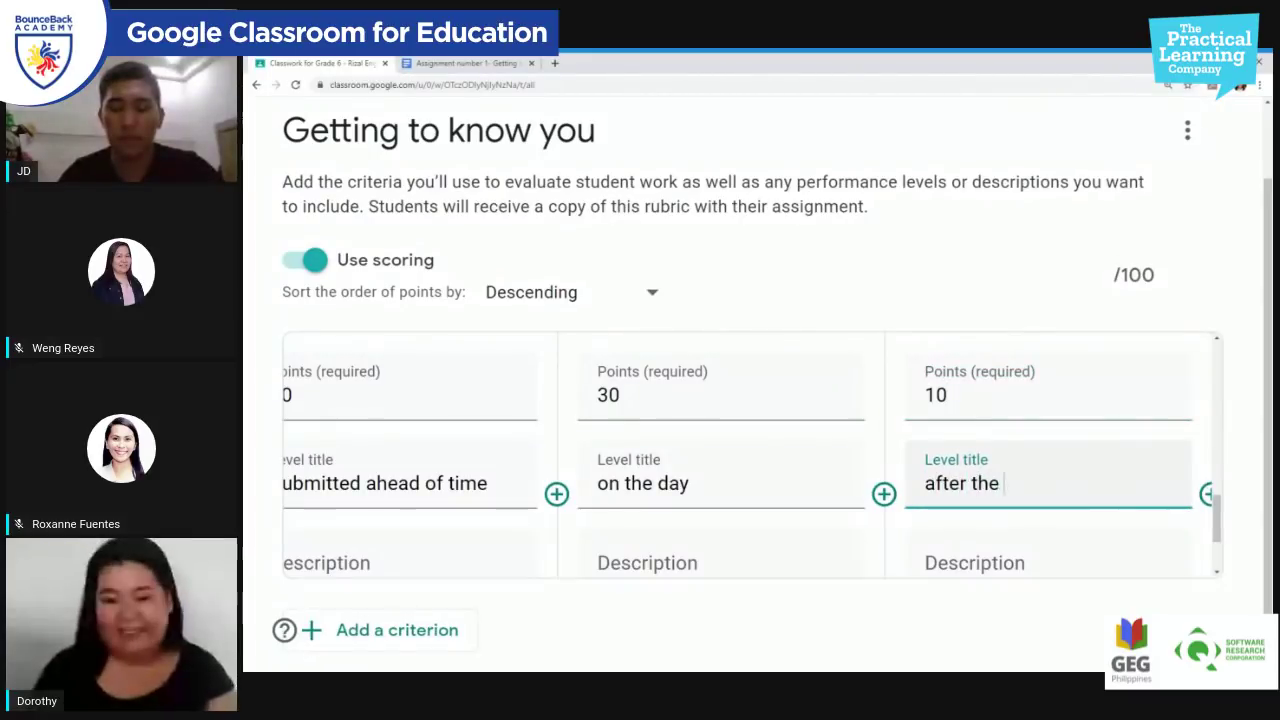
{"action": "type", "text": "dea"}
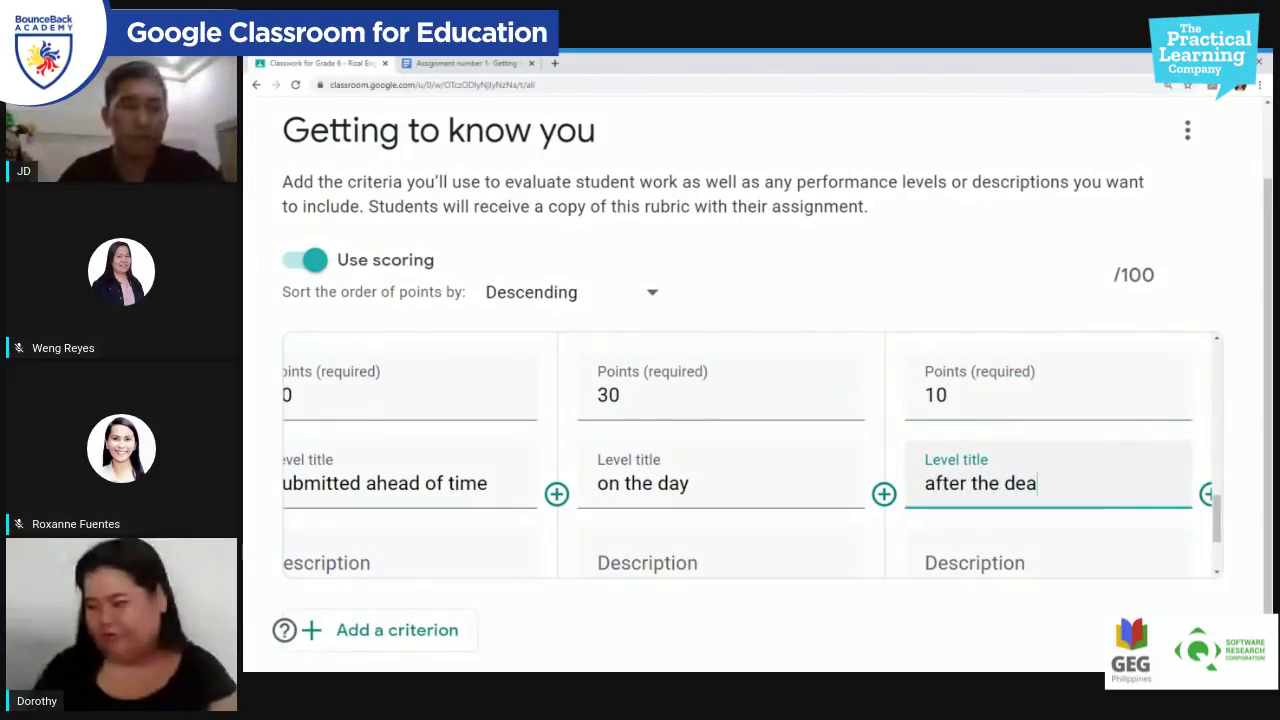
{"action": "type", "text": "dline"}
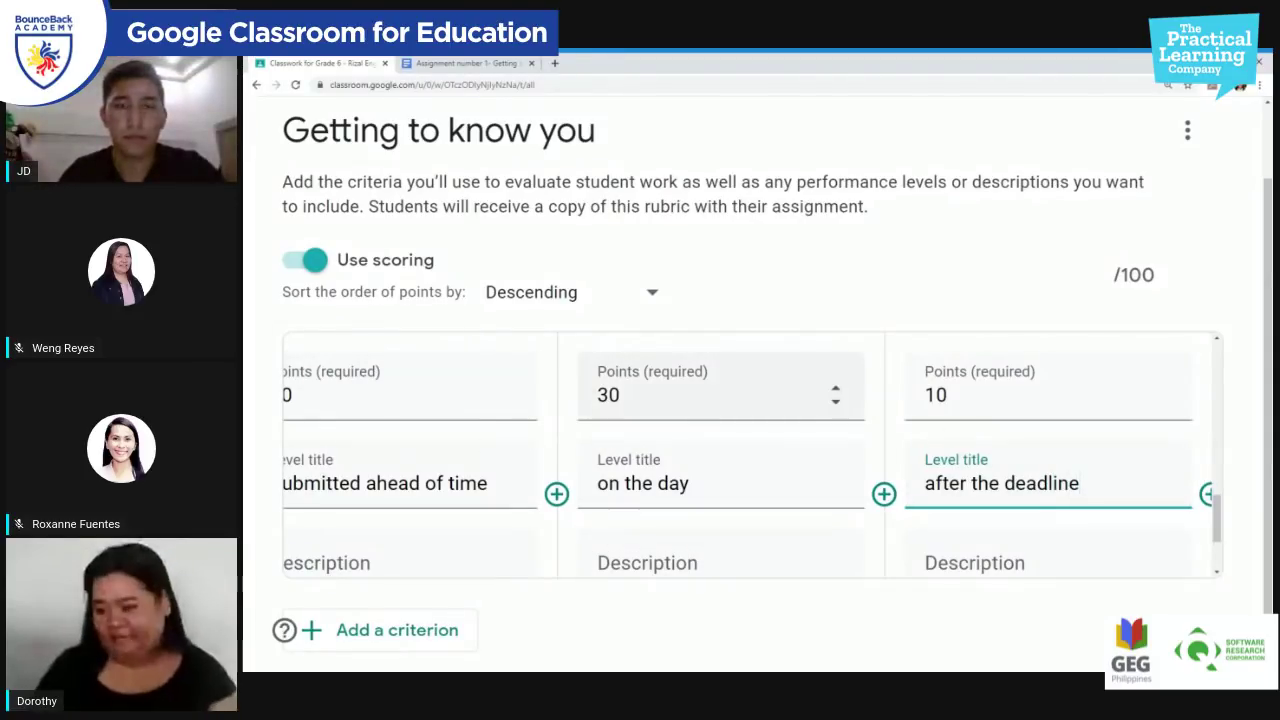
{"action": "scroll", "coordinate": [637, 563], "scroll_direction": "down", "scroll_amount": 2}
{"action": "scroll", "coordinate": [663, 595], "scroll_direction": "up", "scroll_amount": 4}
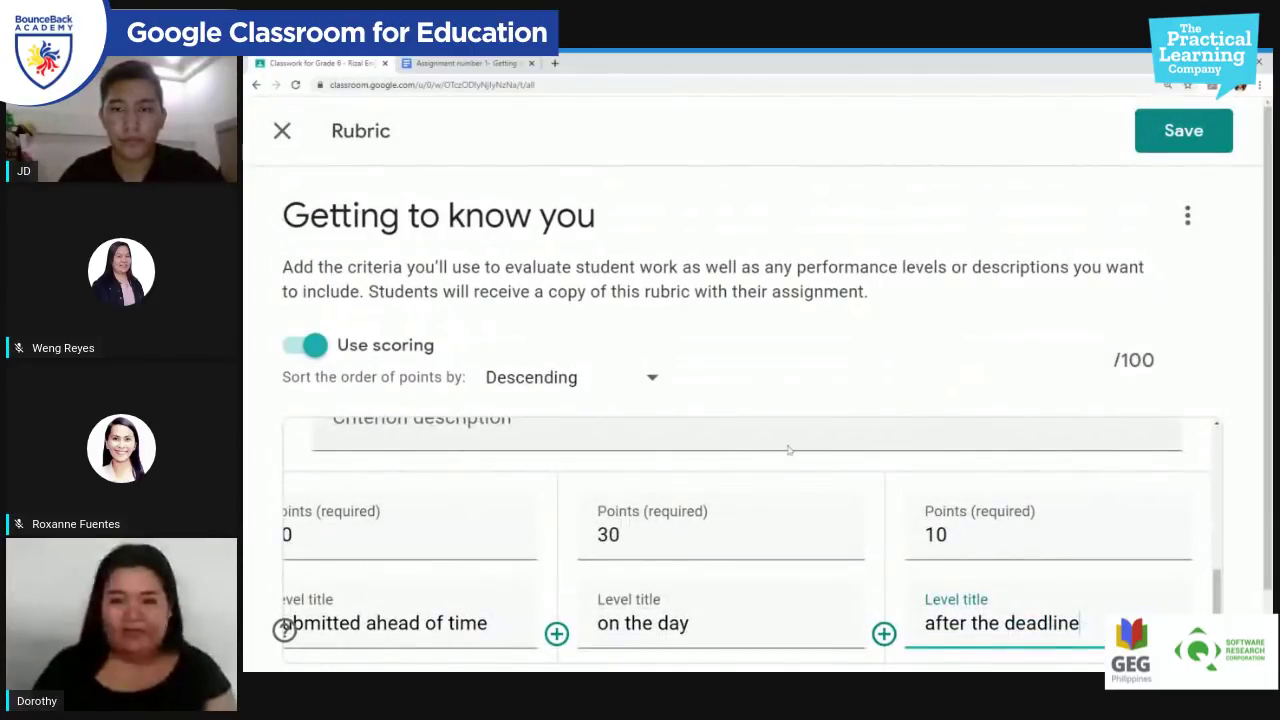
{"action": "key", "text": "ctrl+minus"}
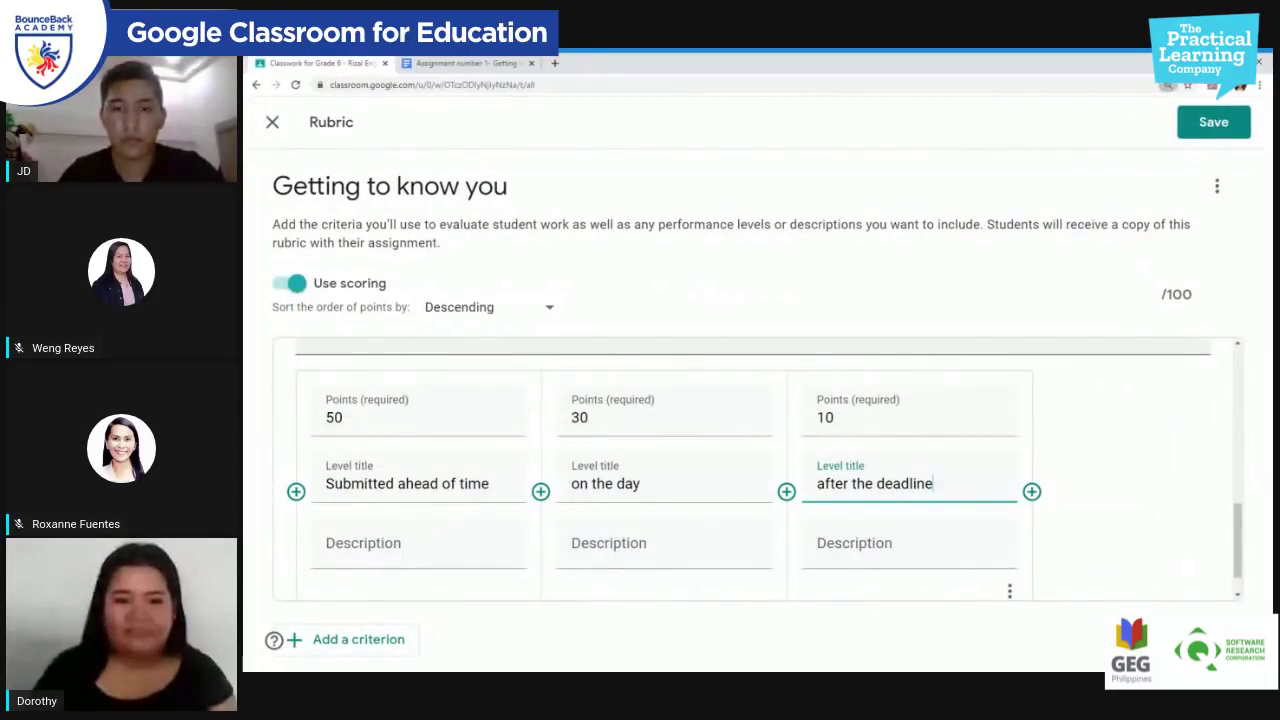
Step: Save the rubric and check the assignment's 100-point value in the Points dropdown
{"action": "left_click", "coordinate": [1207, 125]}
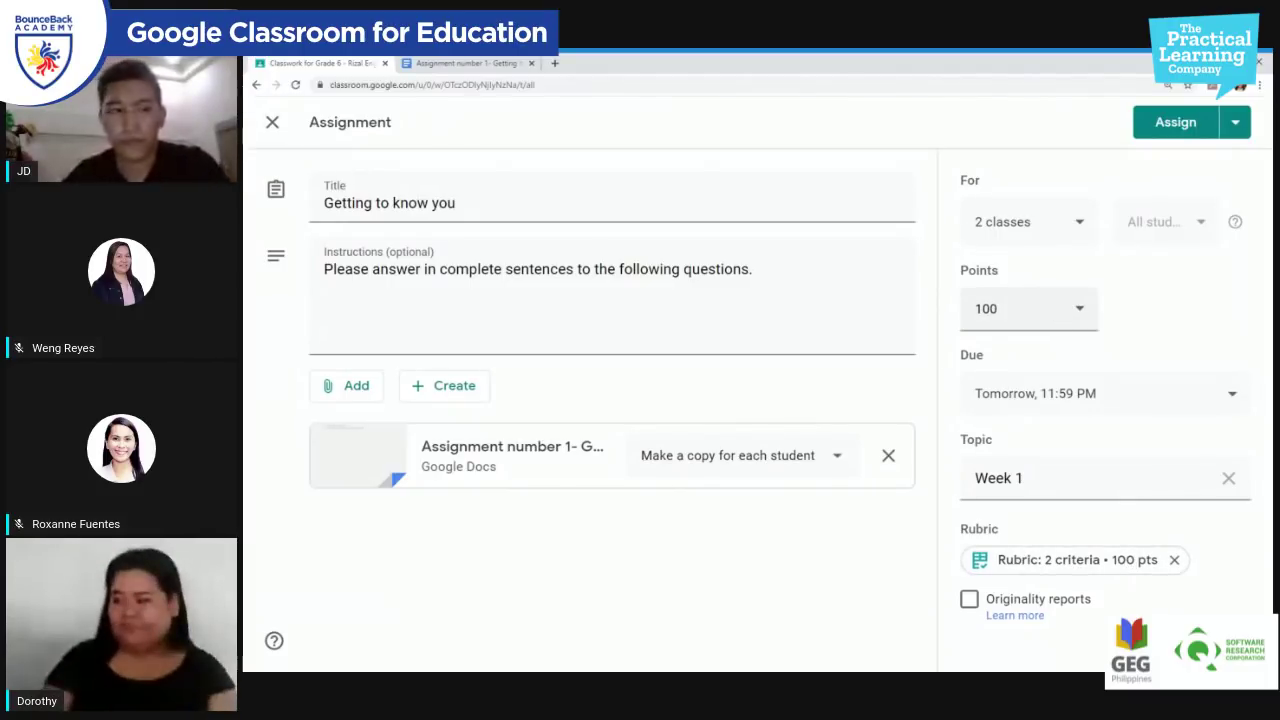
{"action": "left_click", "coordinate": [1084, 312]}
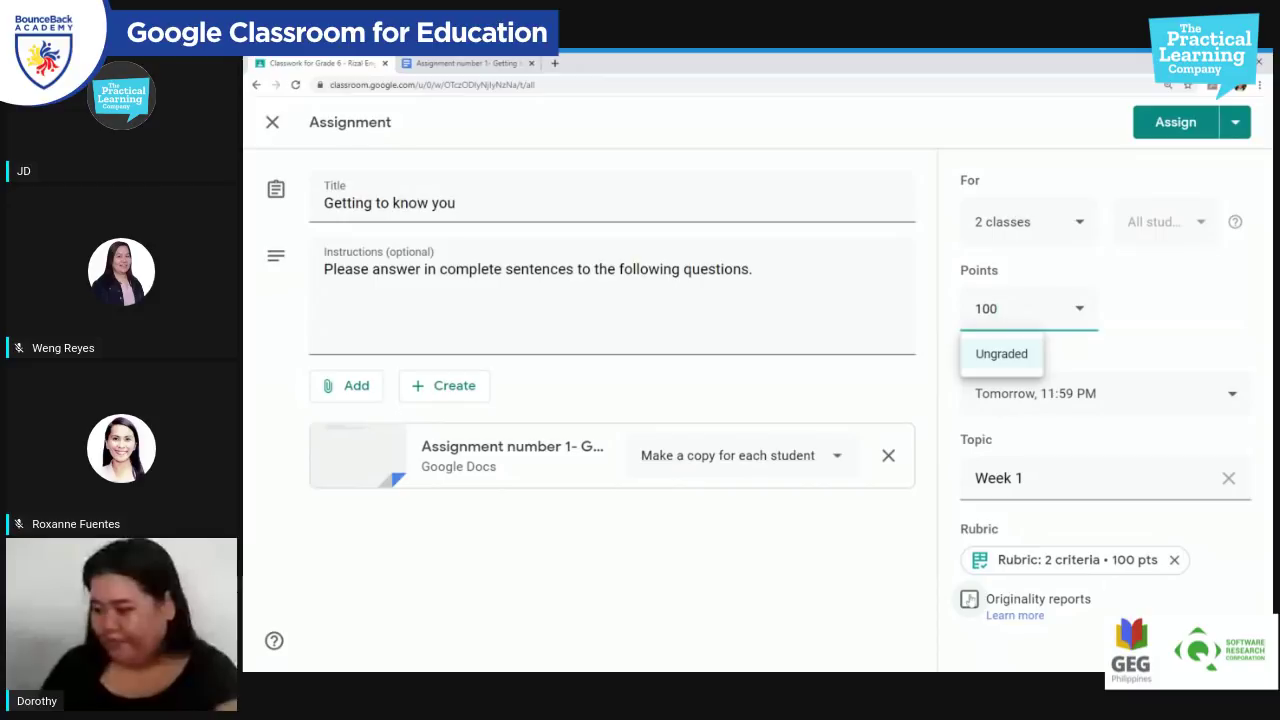
Step: Enable originality reports despite the three-per-class limit, then check the worksheet's make-a-copy-per-student sharing
{"action": "left_click", "coordinate": [969, 599]}
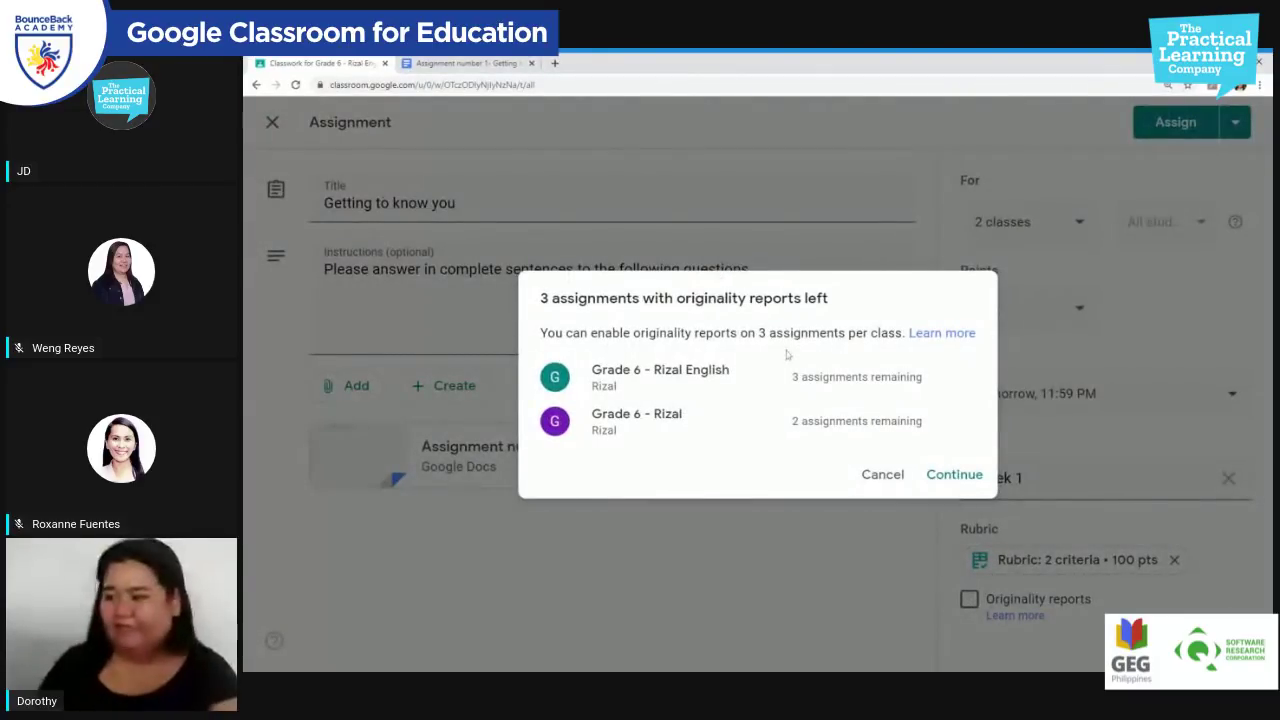
{"action": "left_click_drag", "start_coordinate": [757, 333], "coordinate": [906, 336]}
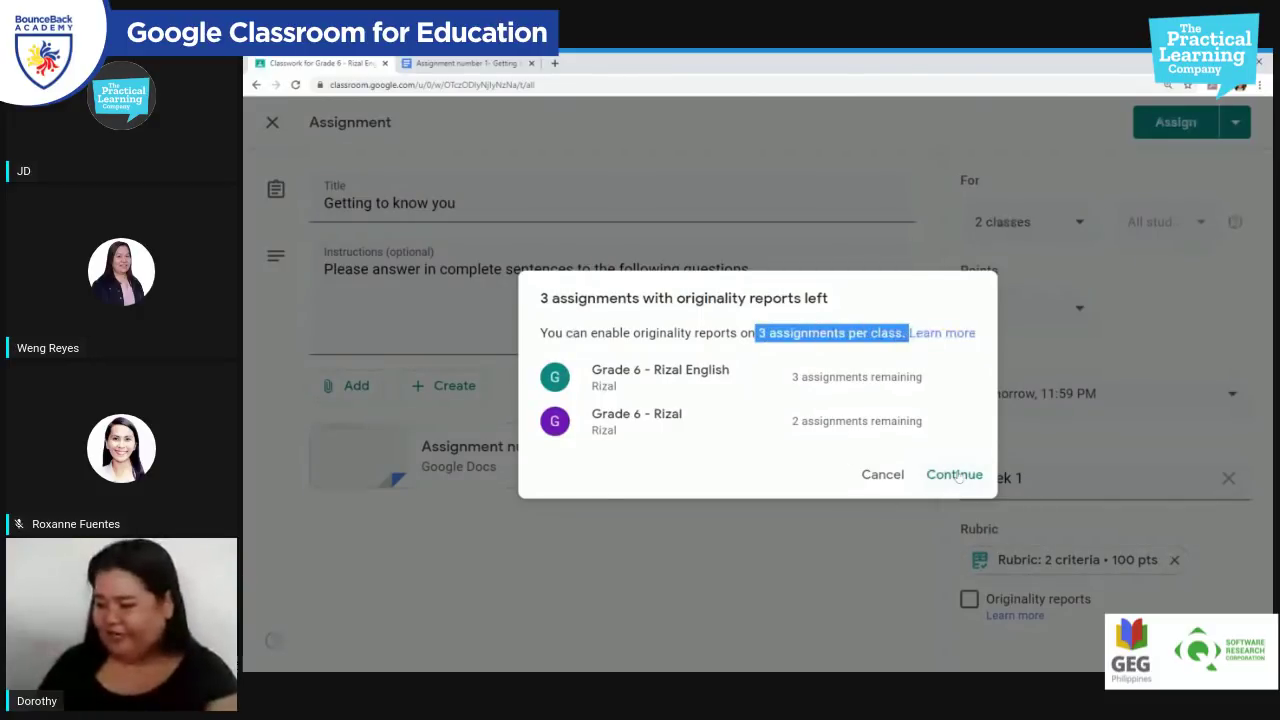
{"action": "left_click", "coordinate": [954, 475]}
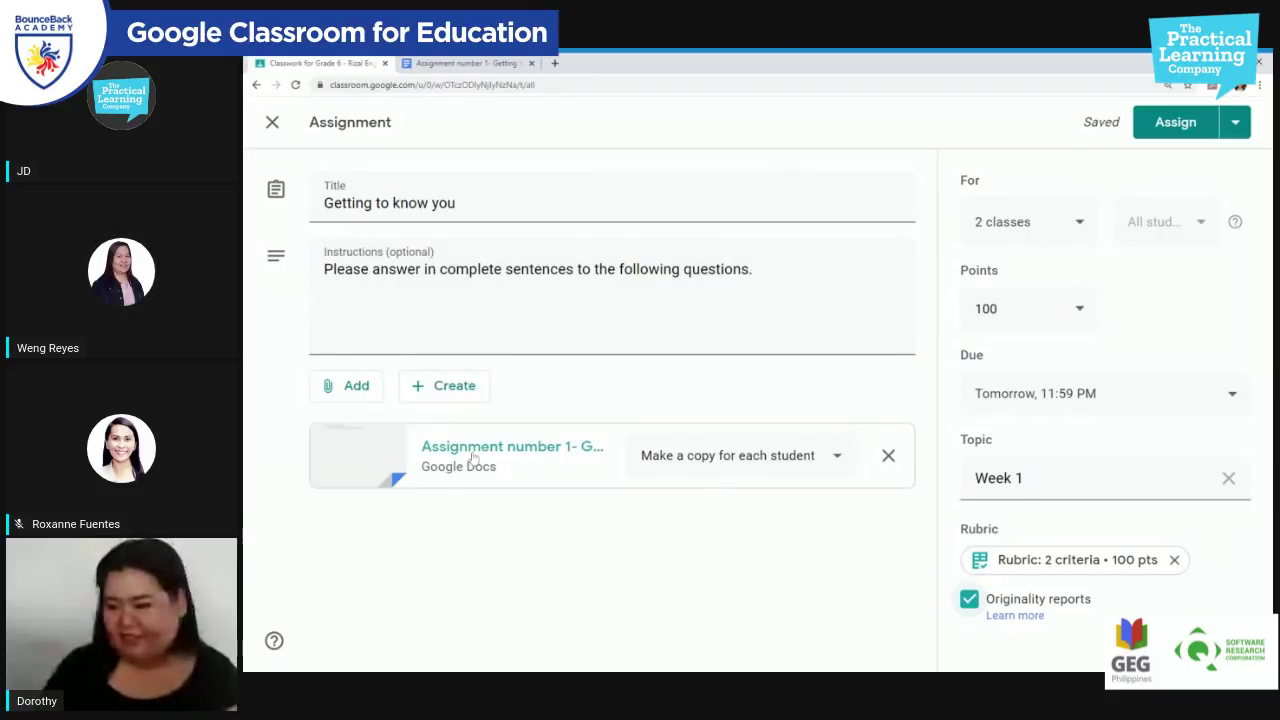
{"action": "left_click", "coordinate": [821, 467]}
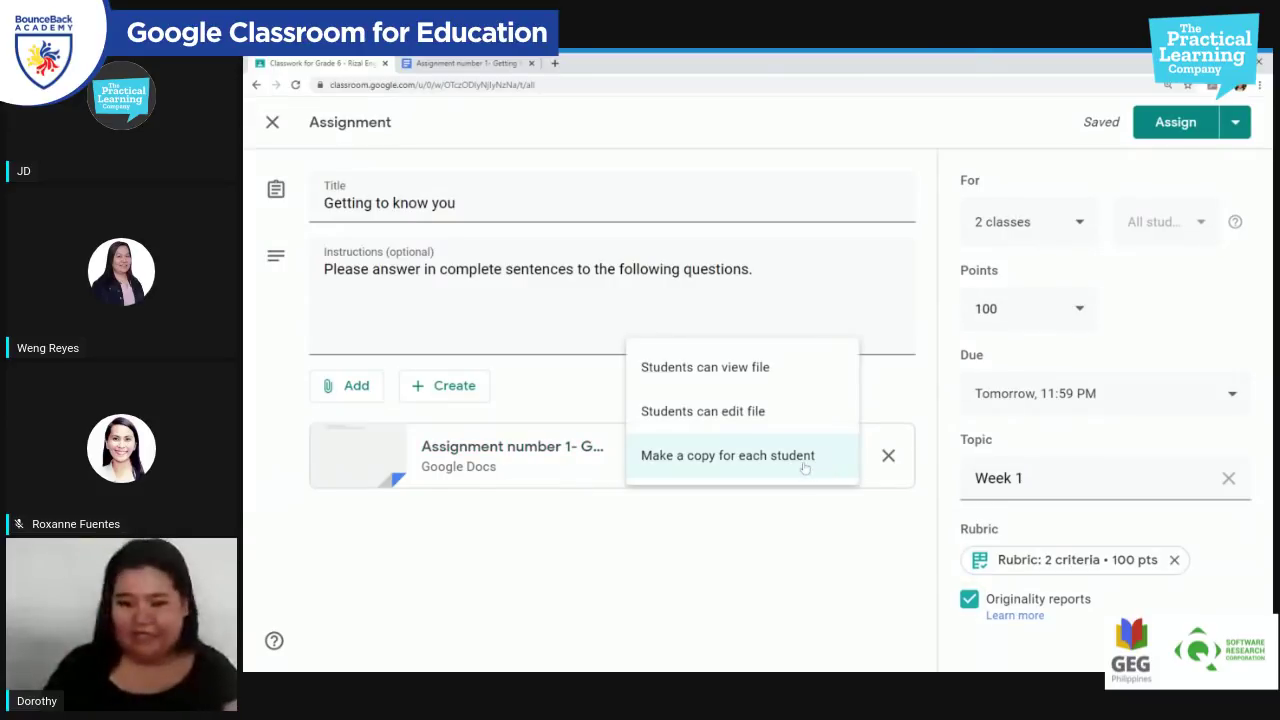
{"action": "left_click", "coordinate": [737, 517]}
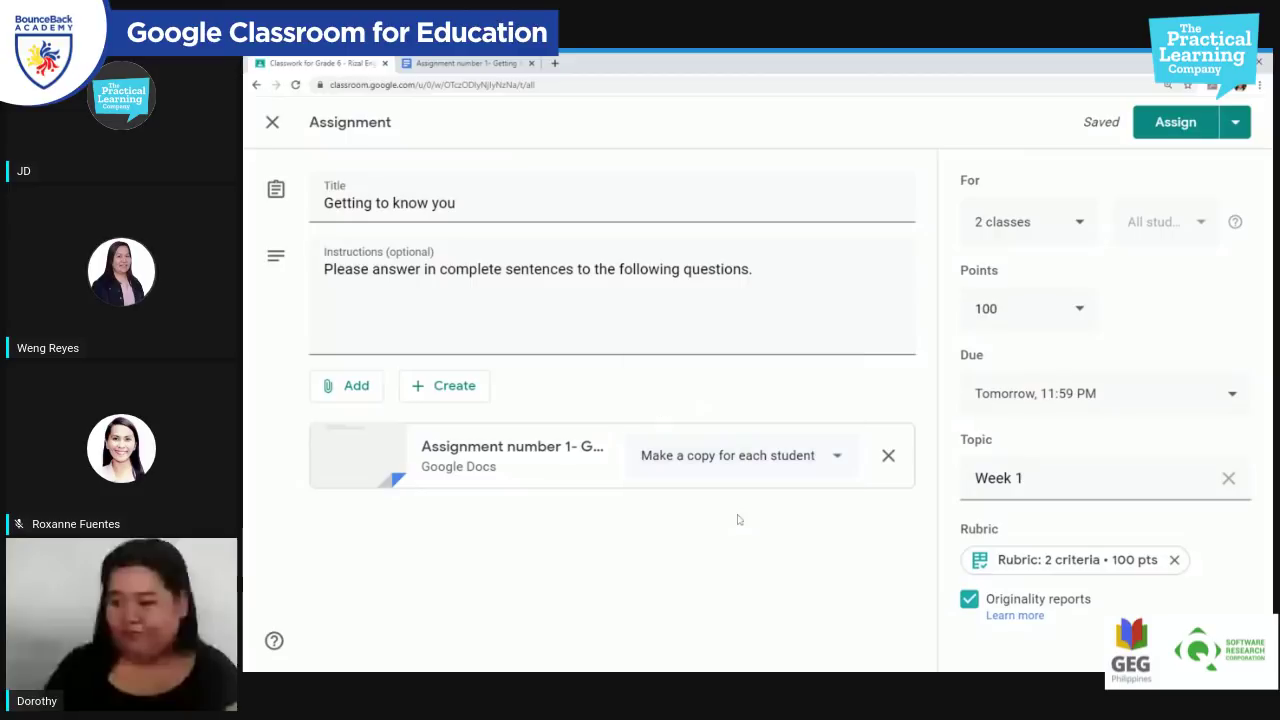
{"action": "left_click", "coordinate": [1082, 222]}
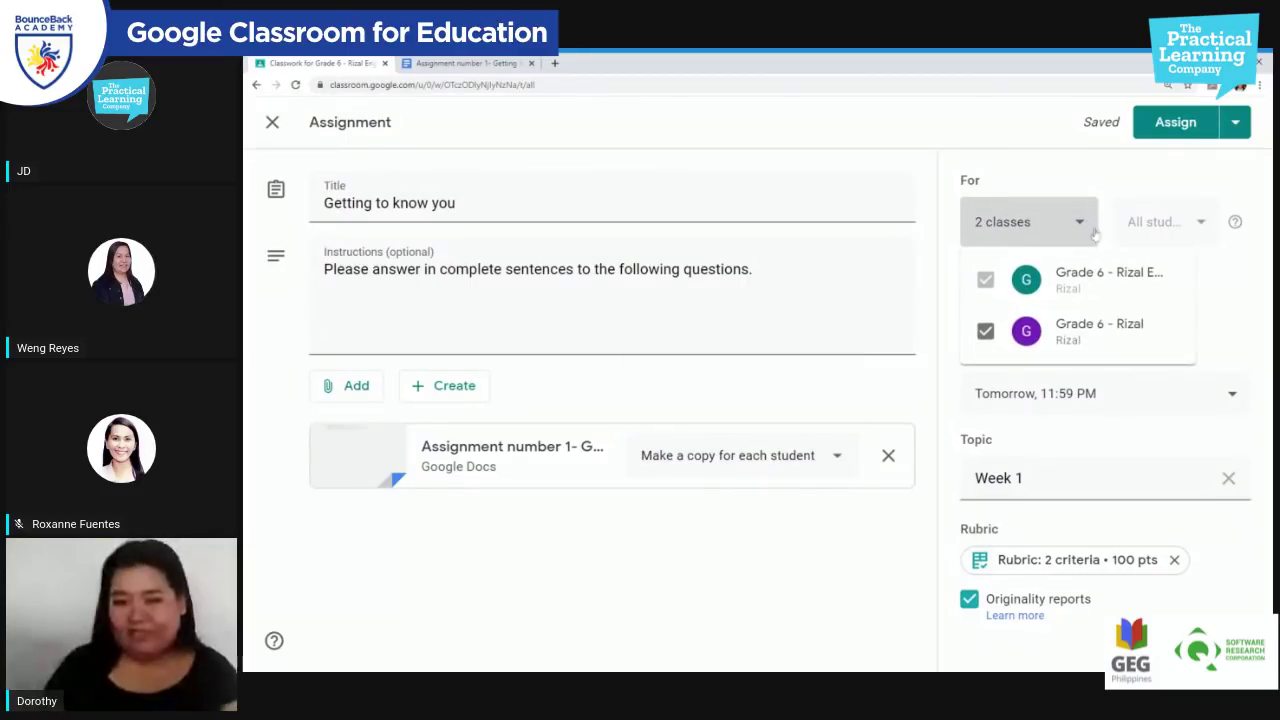
{"action": "left_click", "coordinate": [1261, 317]}
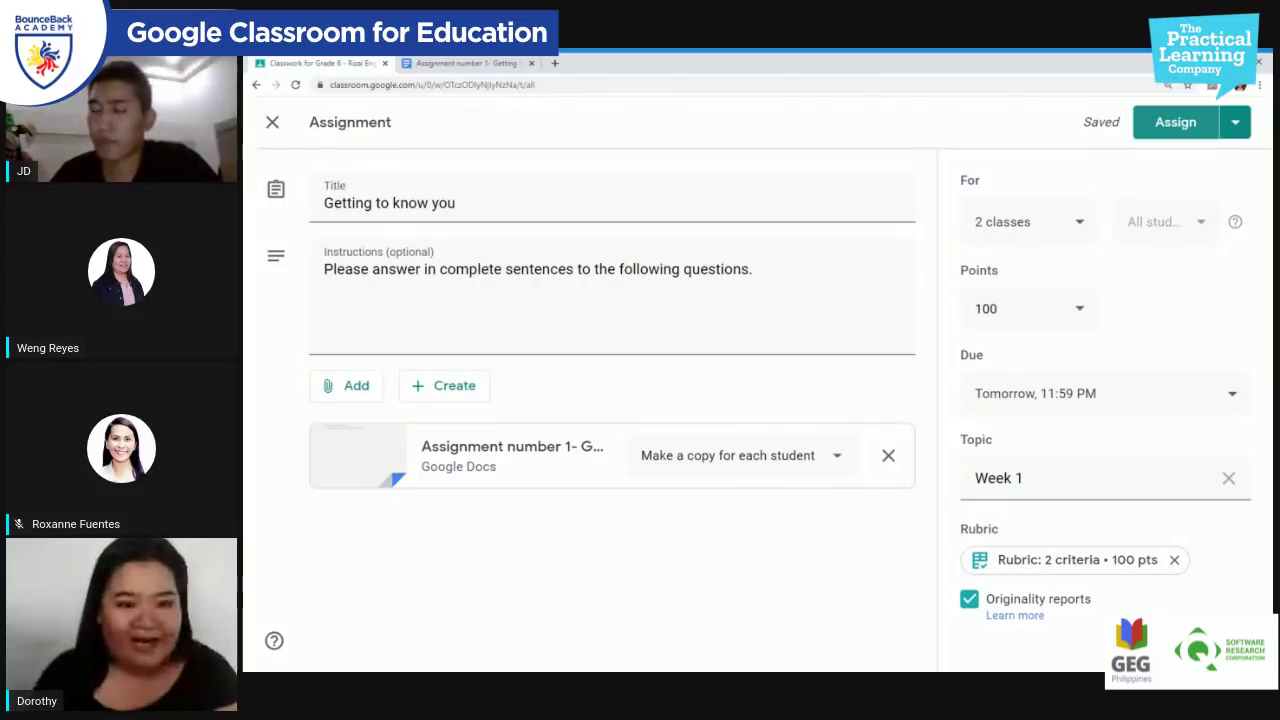
Step: Assign 'Getting to know you' to both classes and verify its post on Stream and Classwork
{"action": "left_click", "coordinate": [1176, 121]}
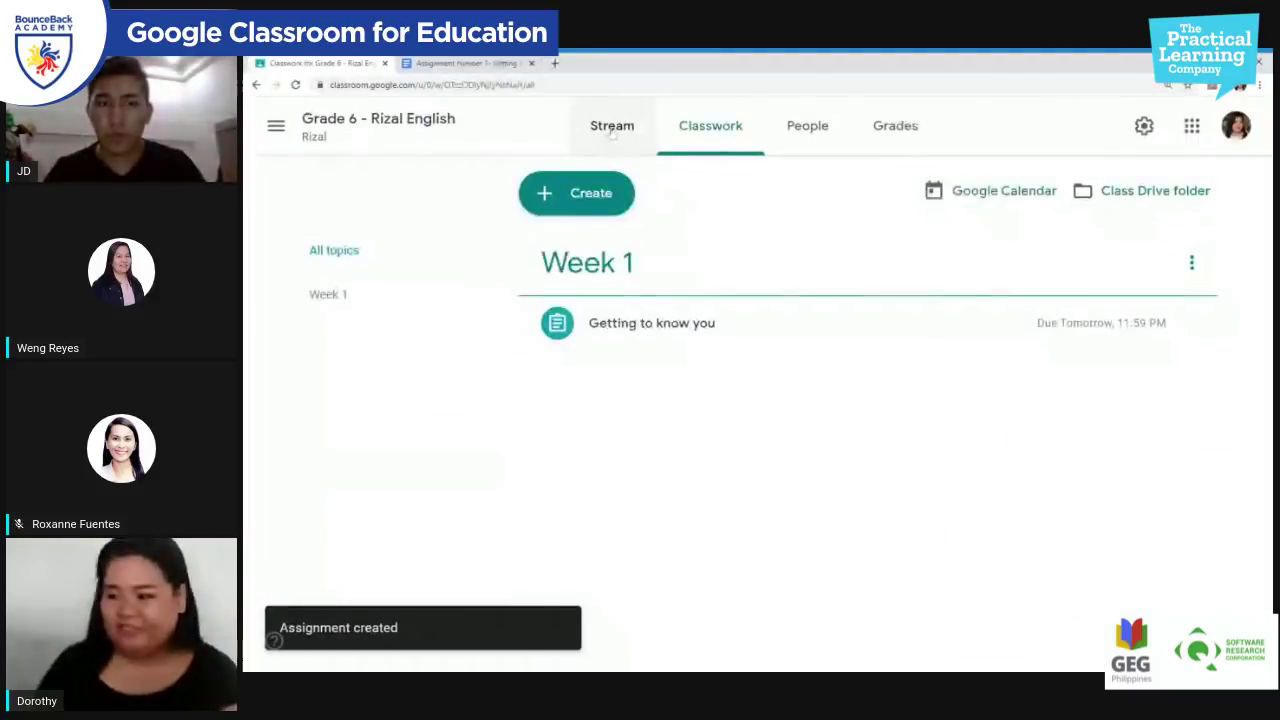
{"action": "left_click", "coordinate": [607, 125]}
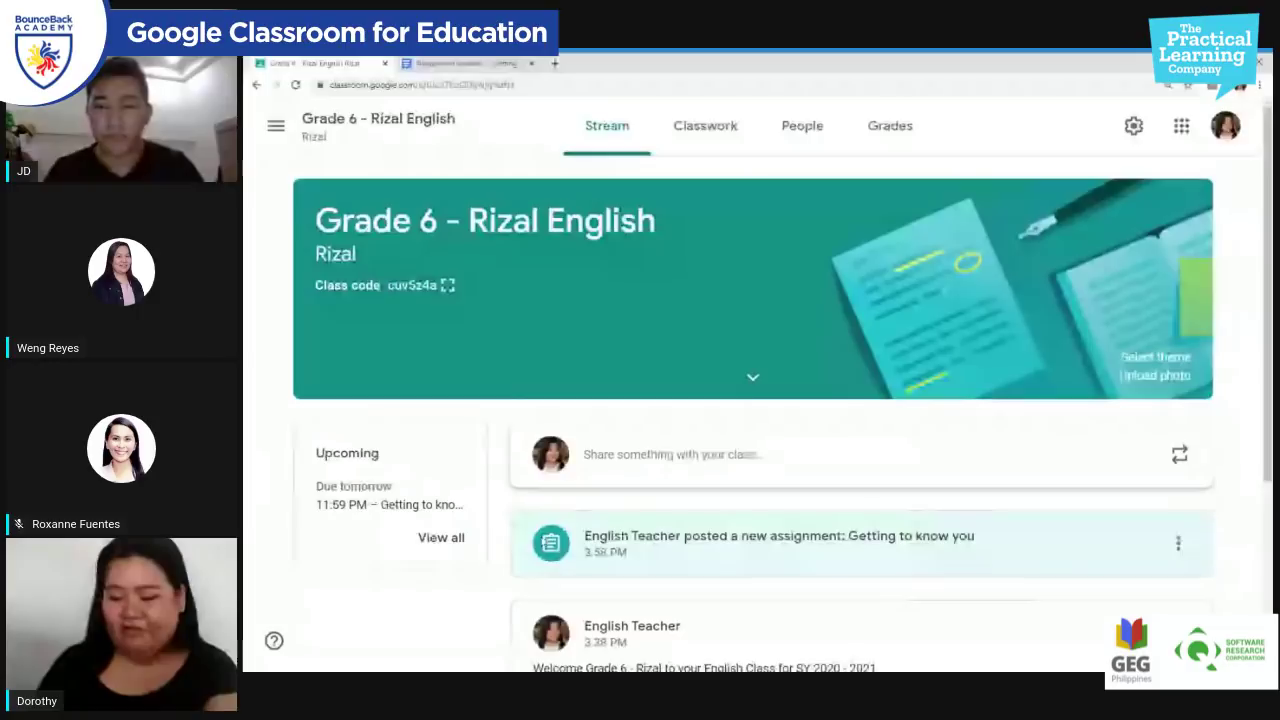
{"action": "left_click", "coordinate": [705, 127]}
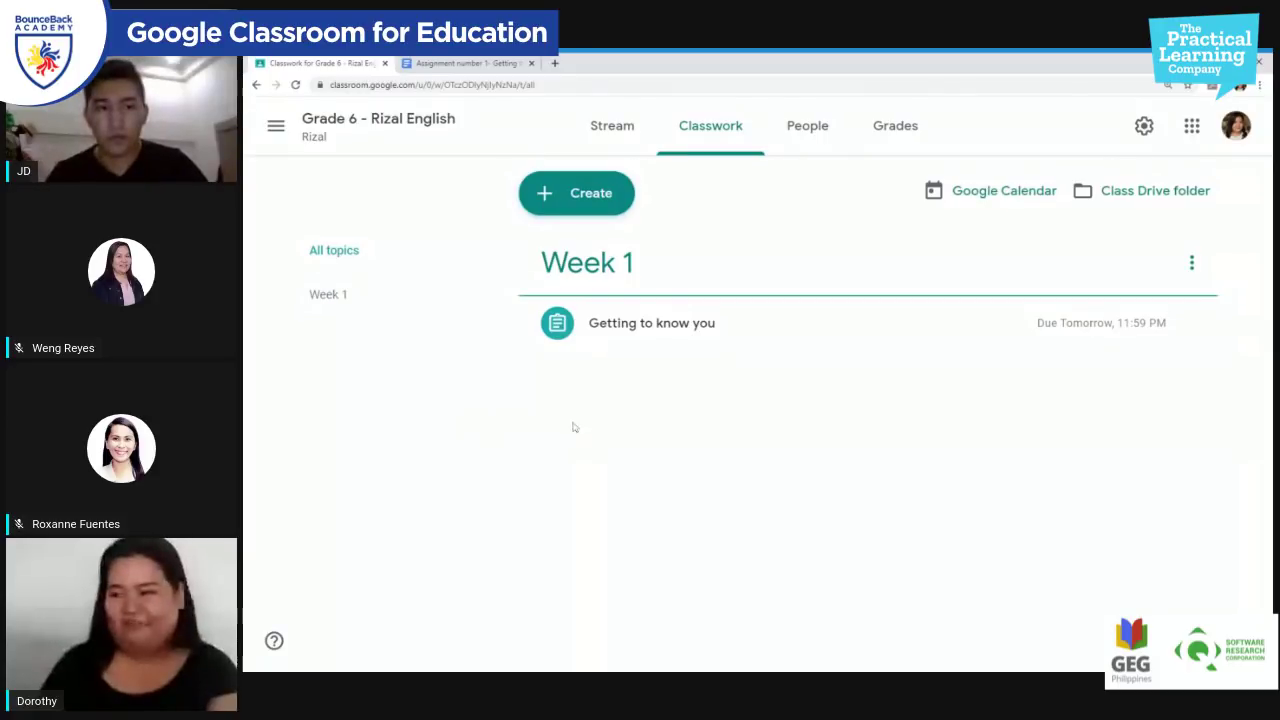
{"action": "left_click", "coordinate": [611, 146]}
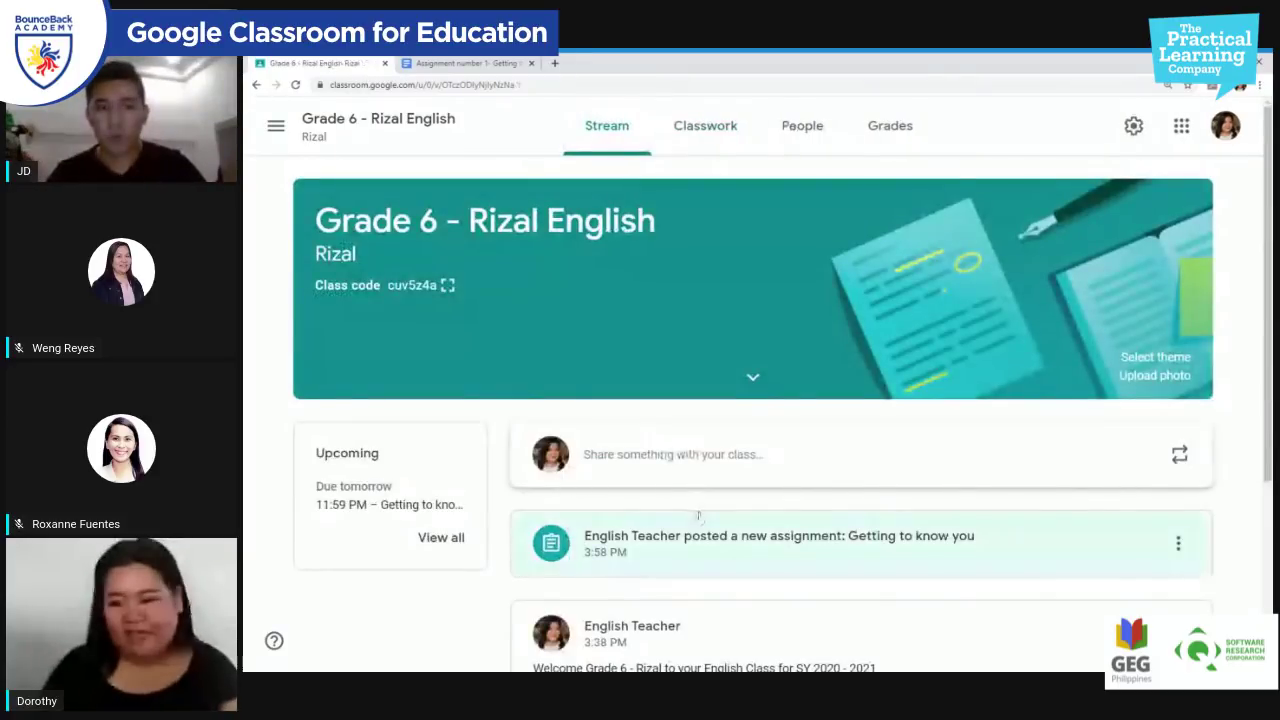
{"action": "scroll", "coordinate": [712, 422], "scroll_direction": "down", "scroll_amount": 2}
{"action": "scroll", "coordinate": [712, 422], "scroll_direction": "down", "scroll_amount": 1}
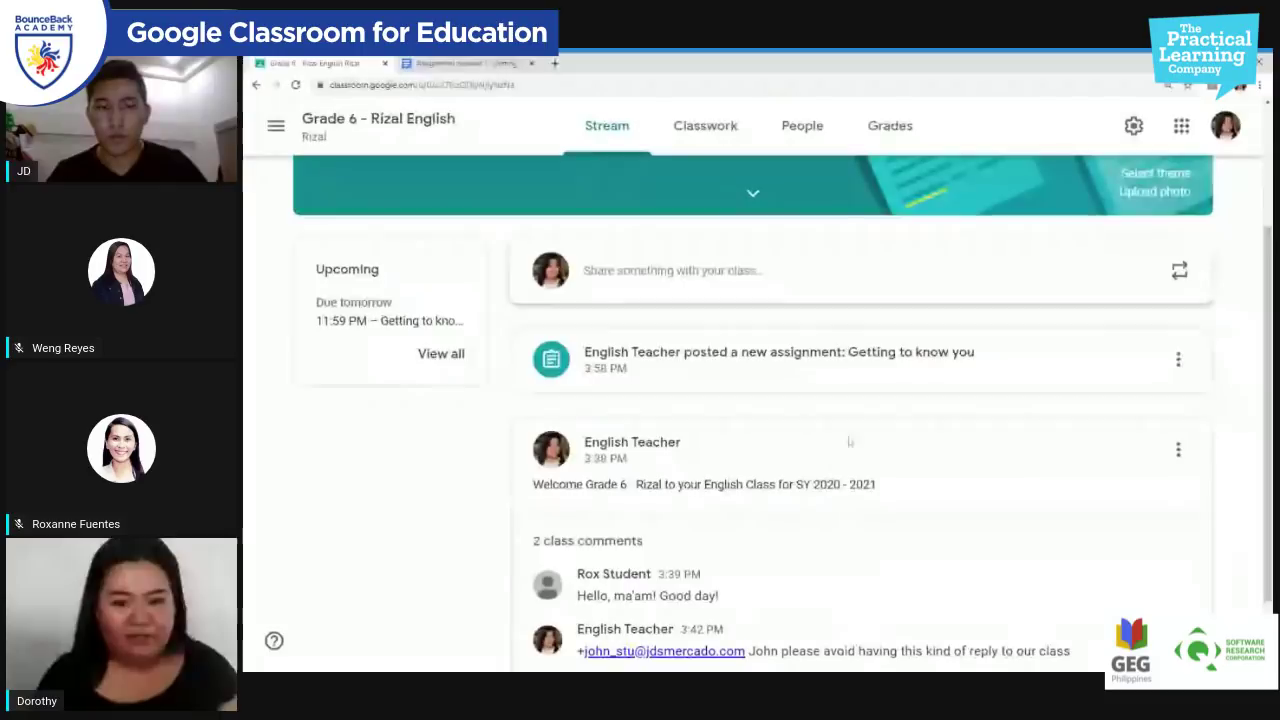
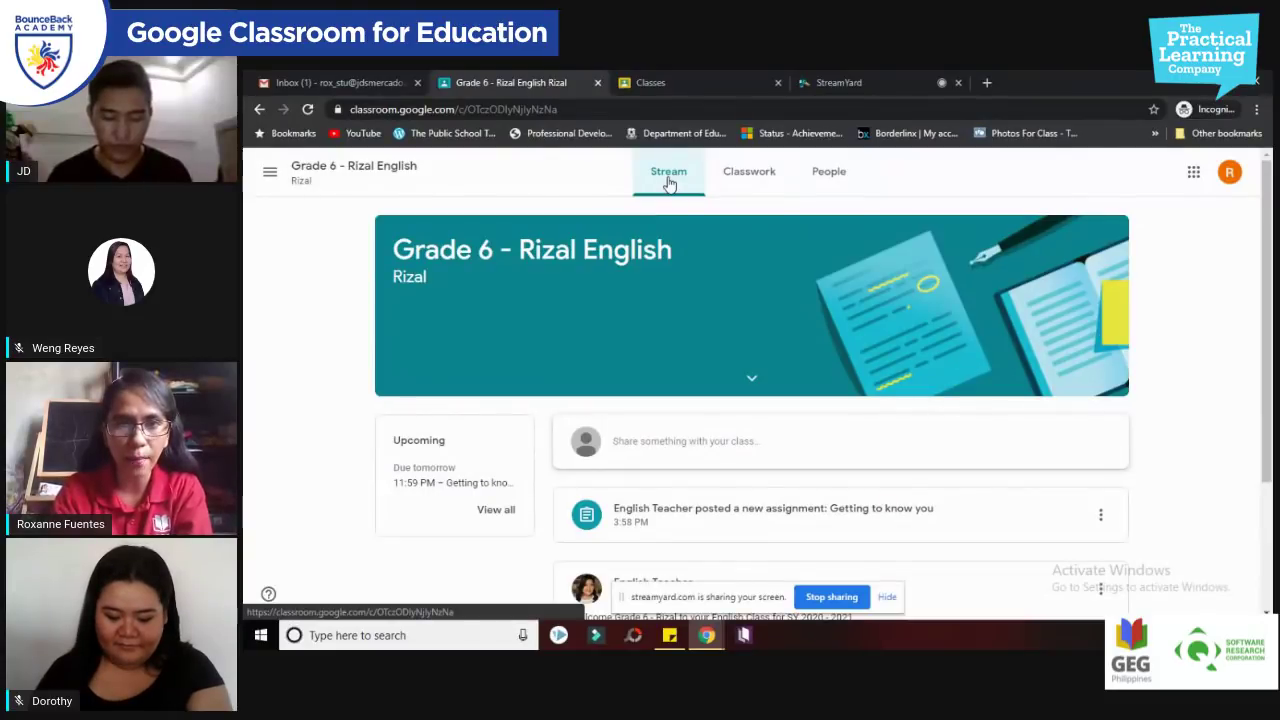
Step: From Classwork, expand Getting to know you and open its attached Google Docs file
{"action": "left_click", "coordinate": [745, 188]}
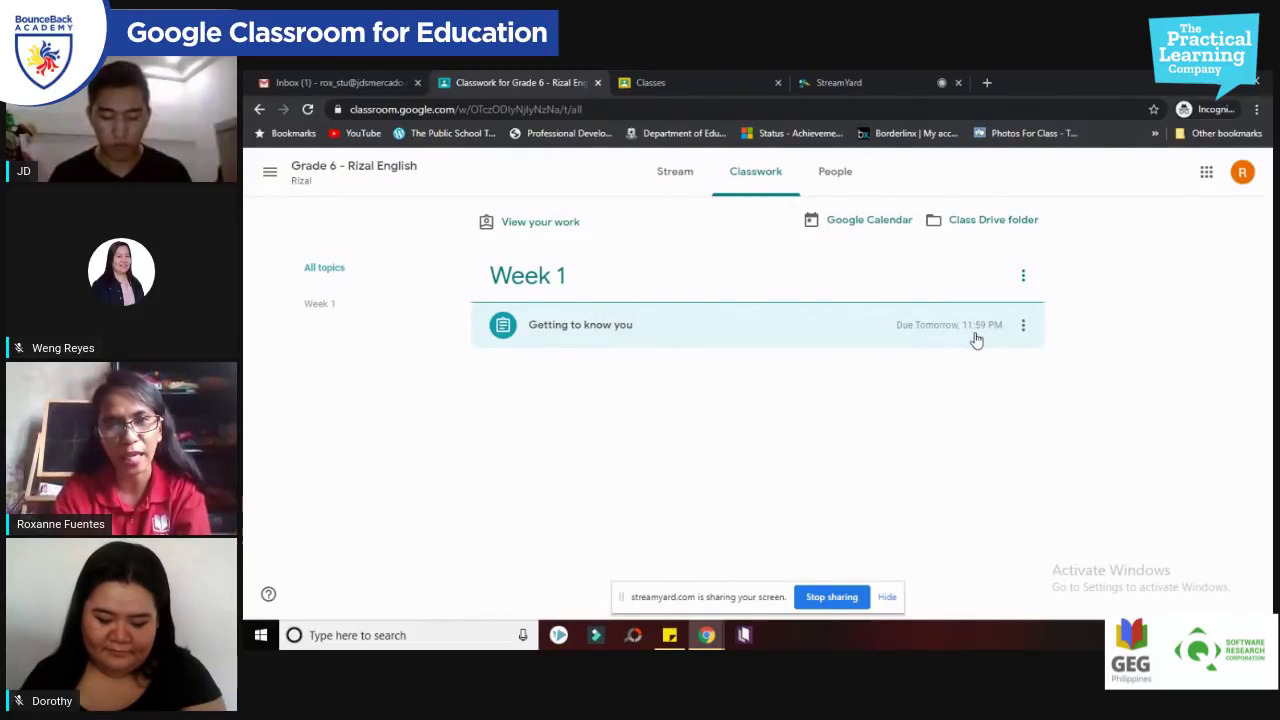
{"action": "left_click", "coordinate": [647, 339]}
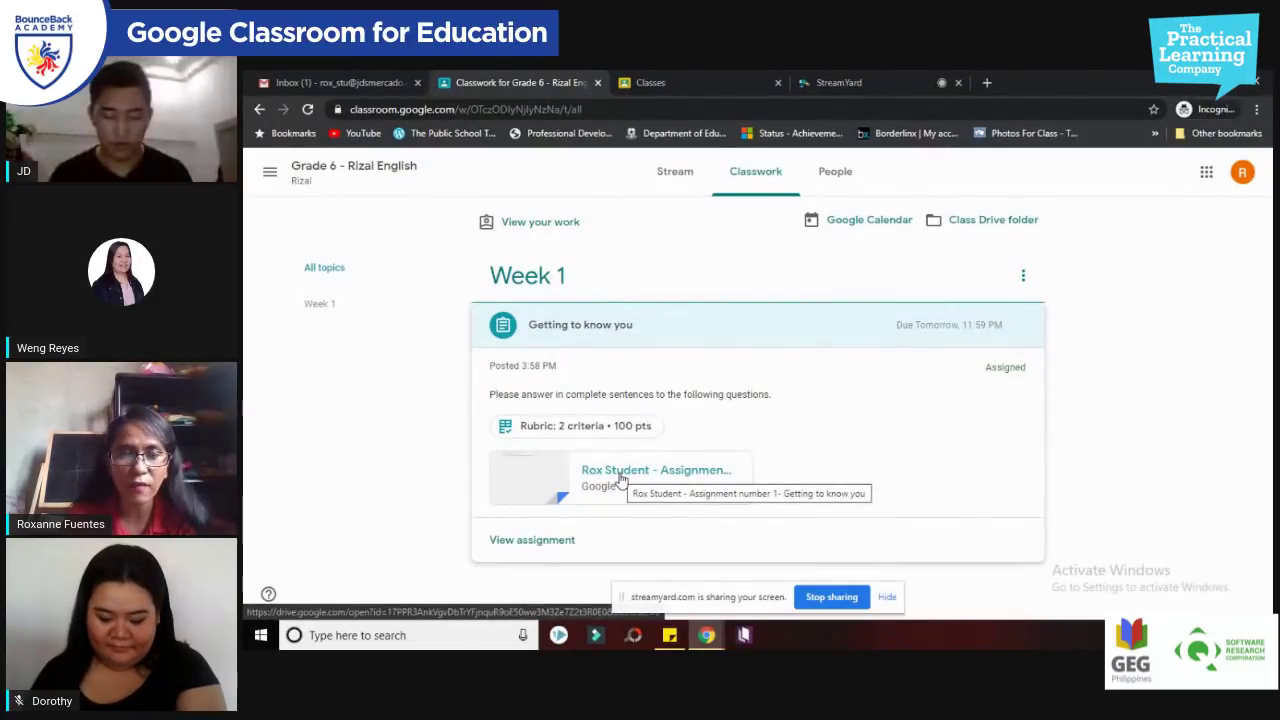
{"action": "left_click", "coordinate": [620, 478]}
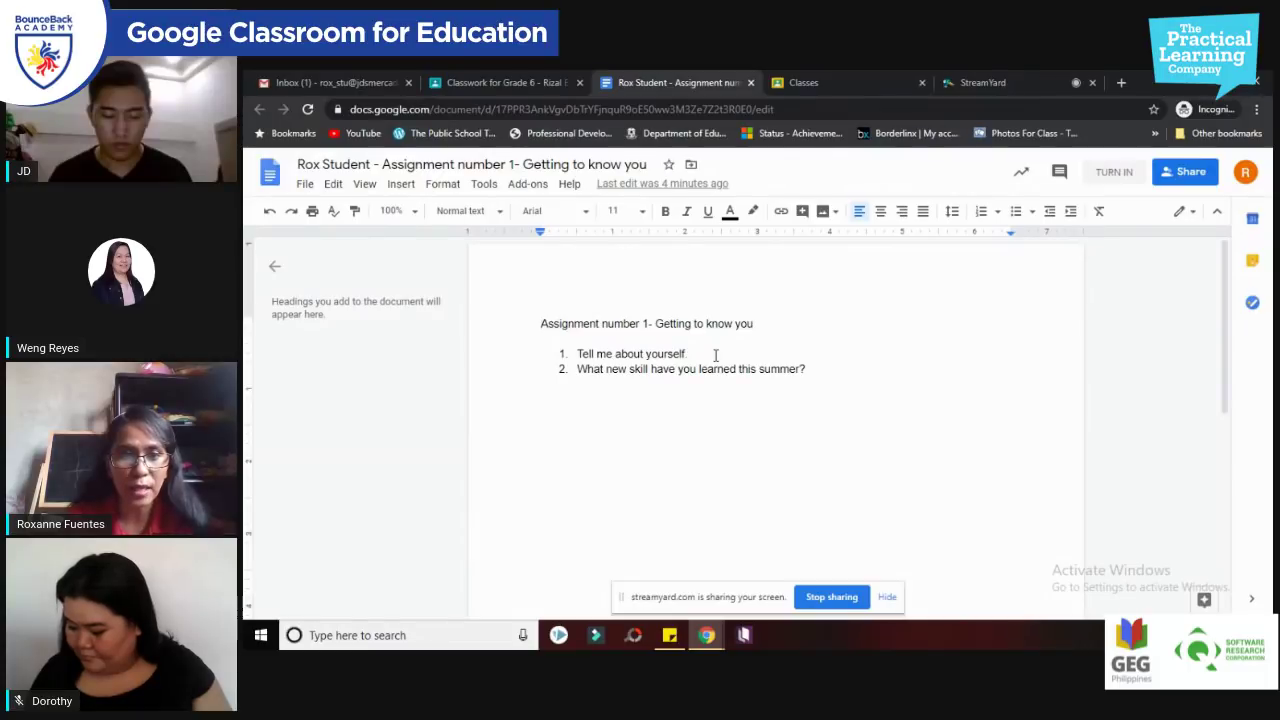
Step: Answer question 1 with the student's name, that she is 12, and likes to read books
{"action": "left_click", "coordinate": [715, 355]}
{"action": "key", "text": "Return"}
{"action": "key", "text": "BackSpace"}
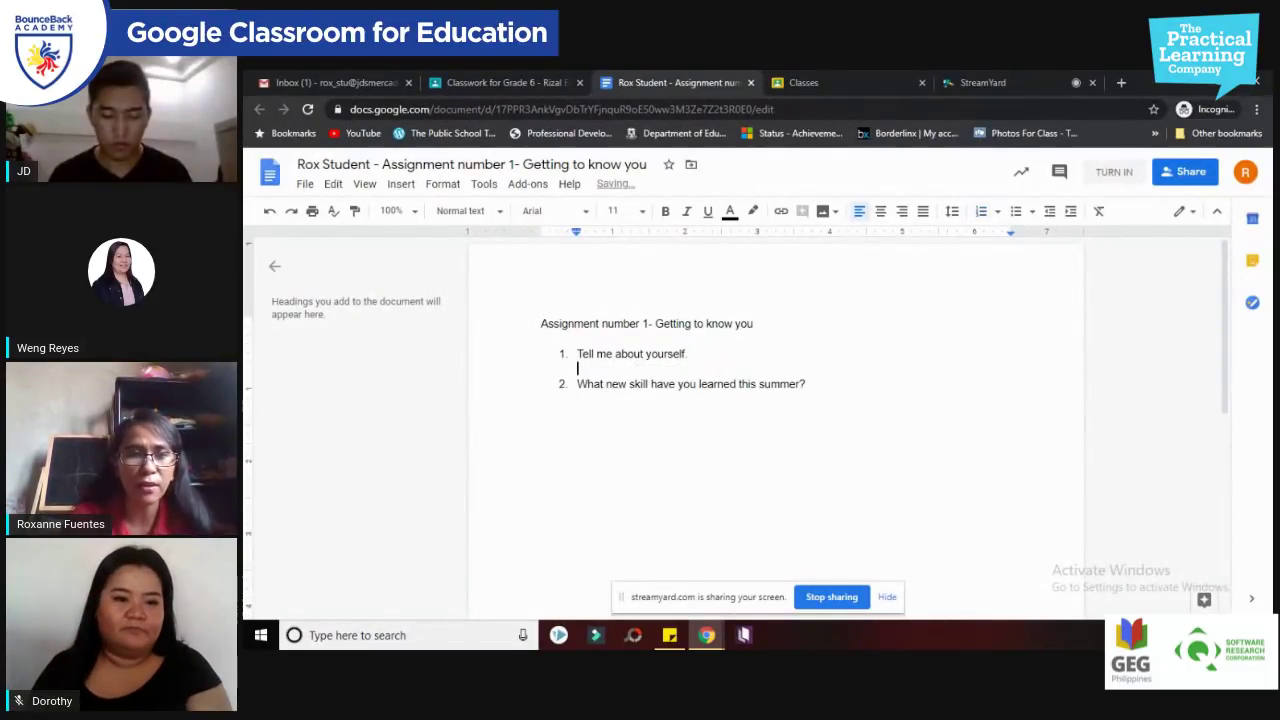
{"action": "key", "text": "Return"}
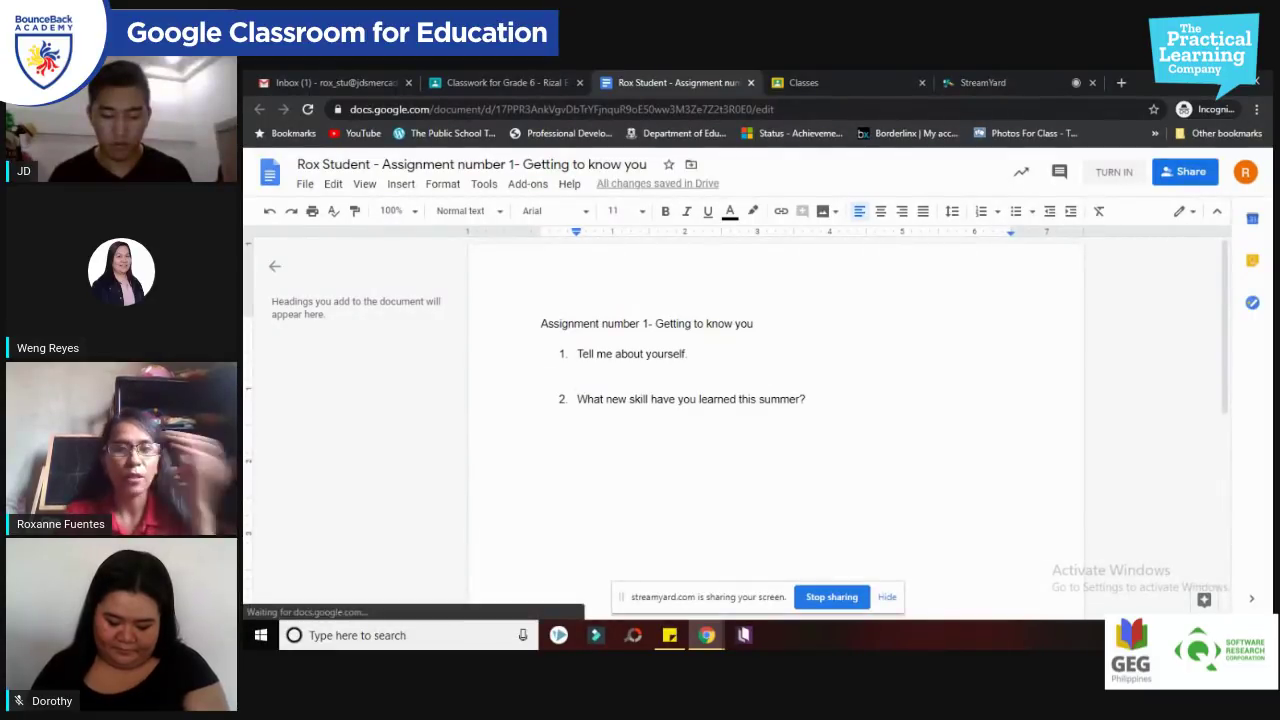
{"action": "type", "text": "I"}
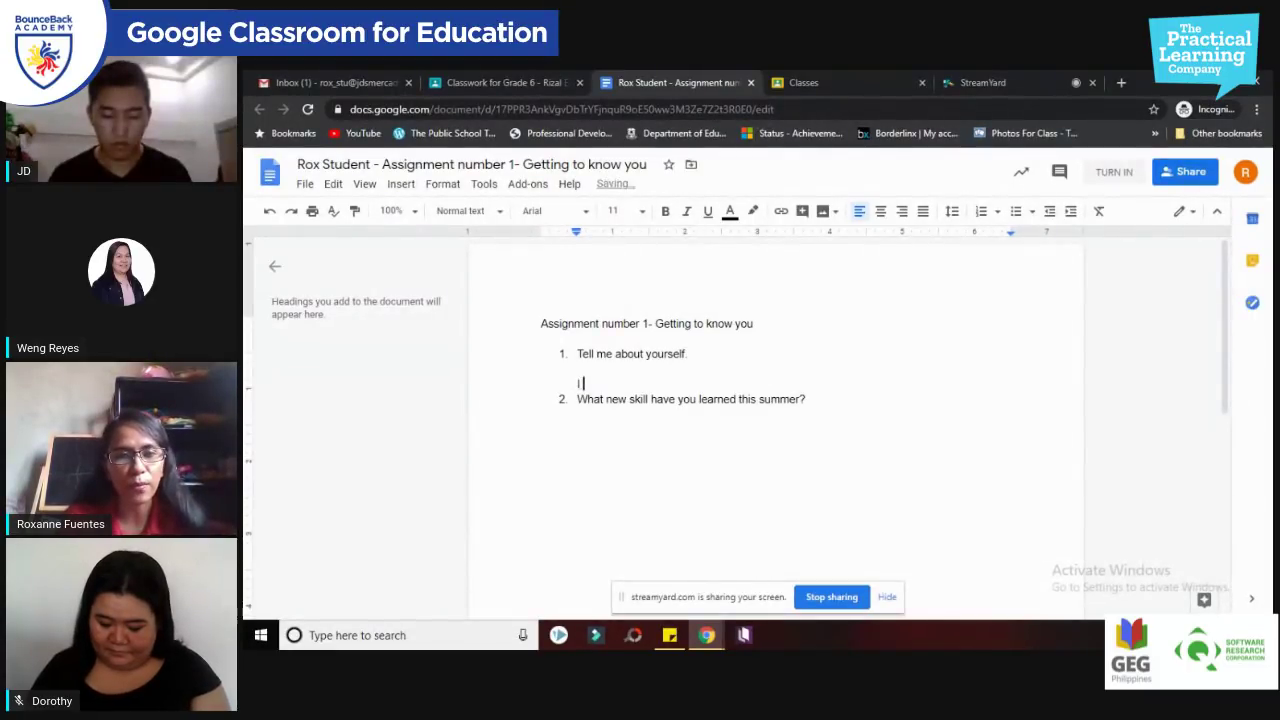
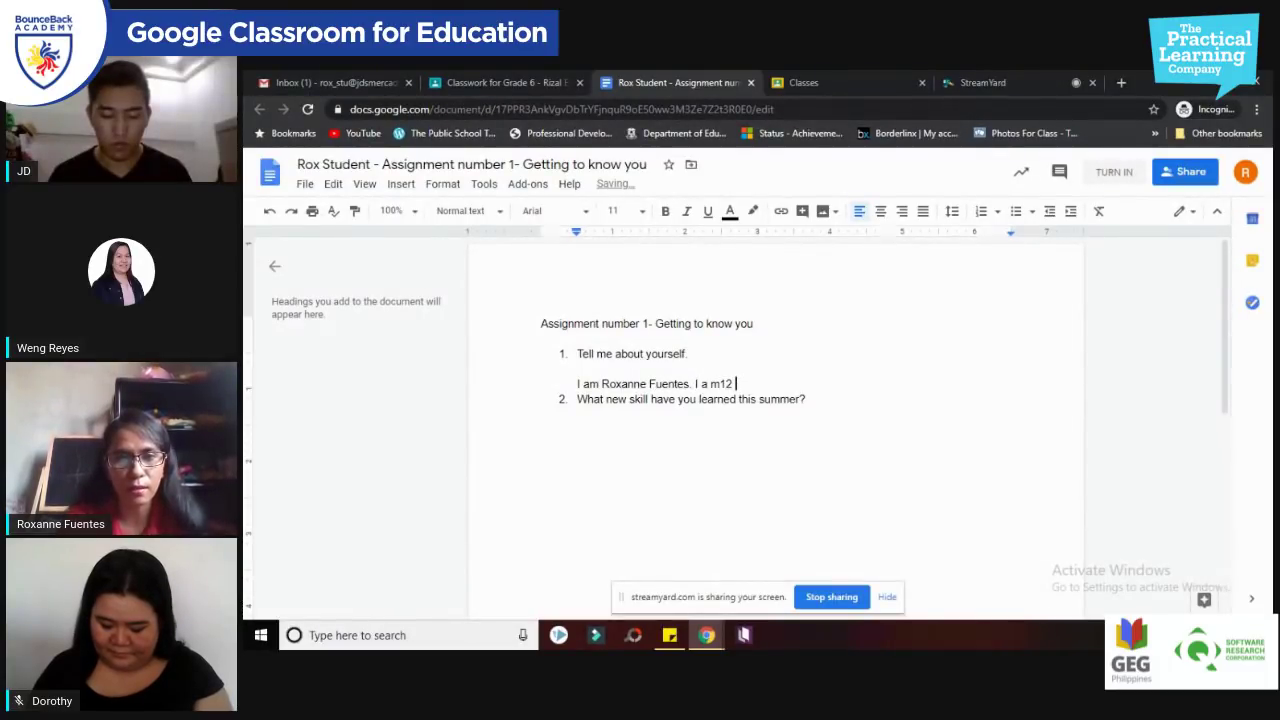
{"action": "type", "text": "m 12 y"}
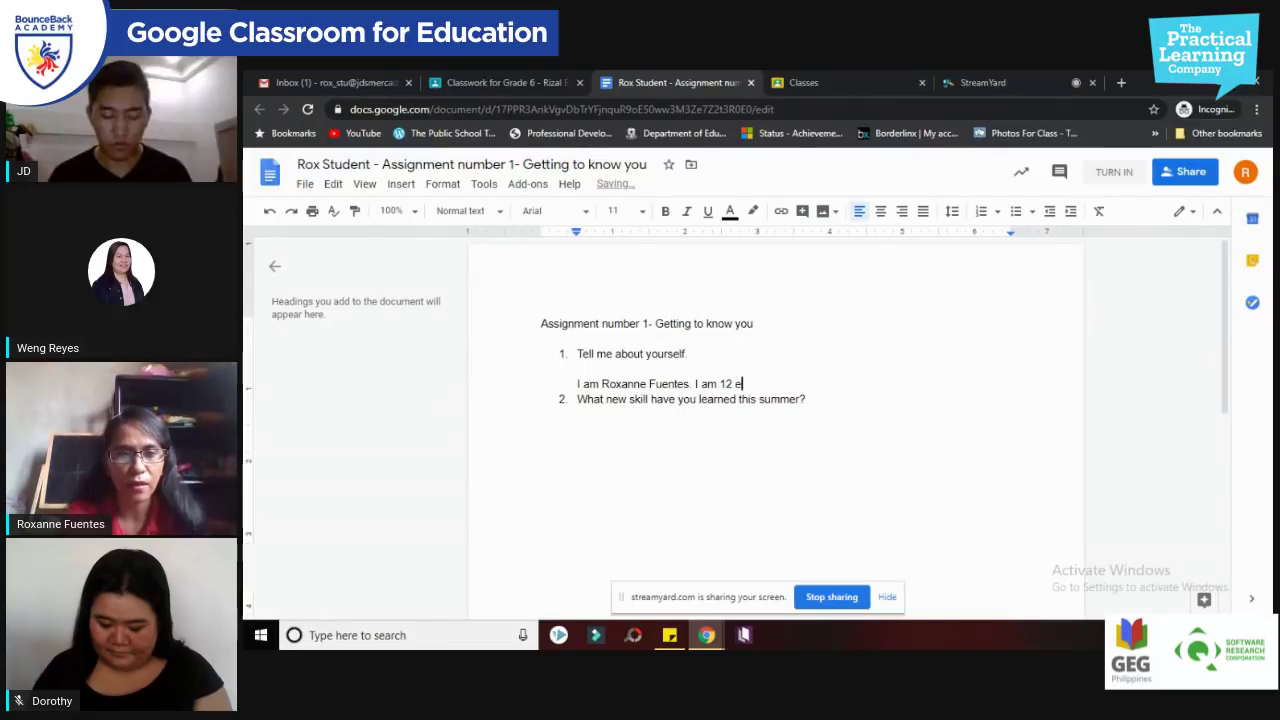
{"action": "type", "text": "ears old. I like to read books."}
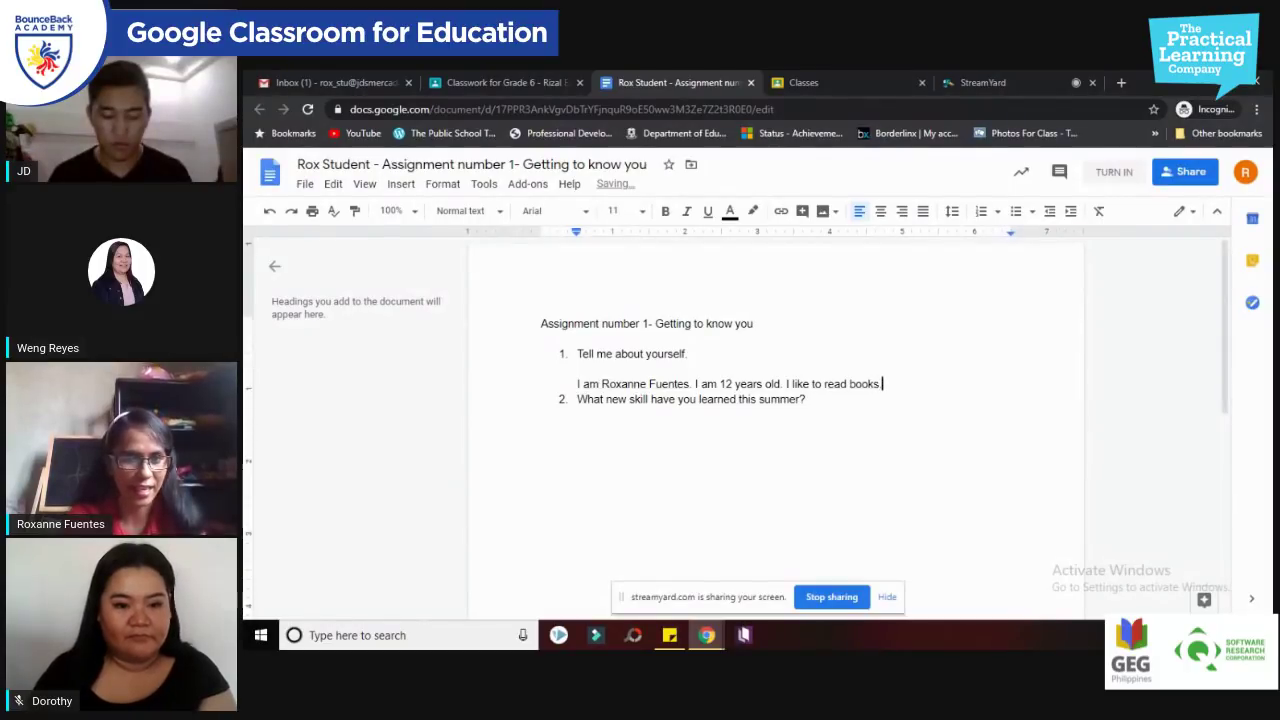
{"action": "key", "text": "Return"}
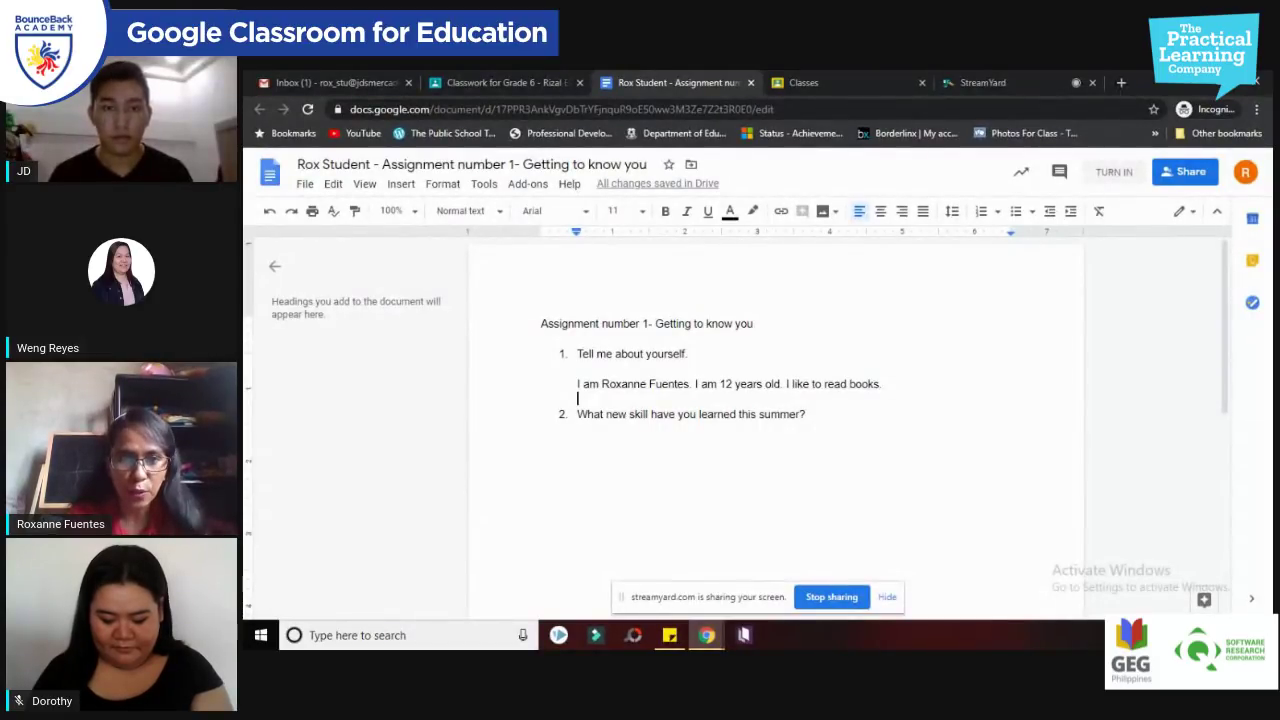
Step: Answer question 2: she learned how to paint and also learned how to stitch
{"action": "left_click", "coordinate": [812, 420]}
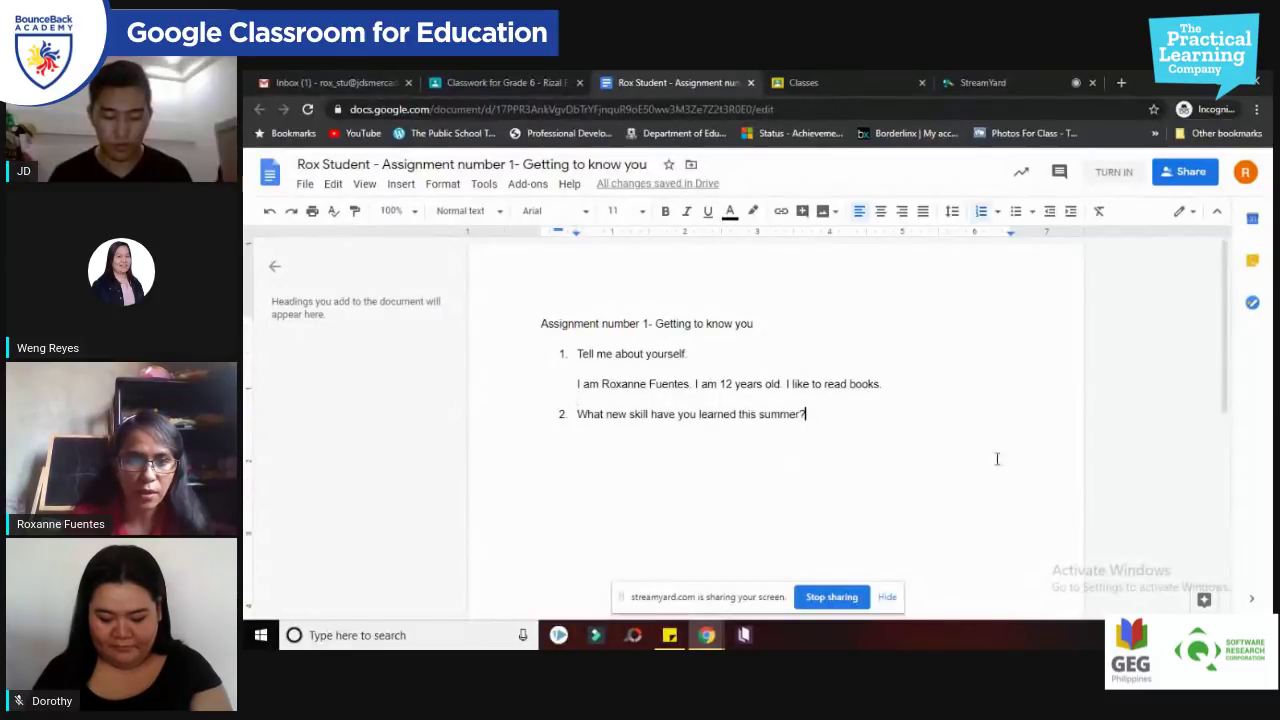
{"action": "key", "text": "Return"}
{"action": "key", "text": "BackSpace"}
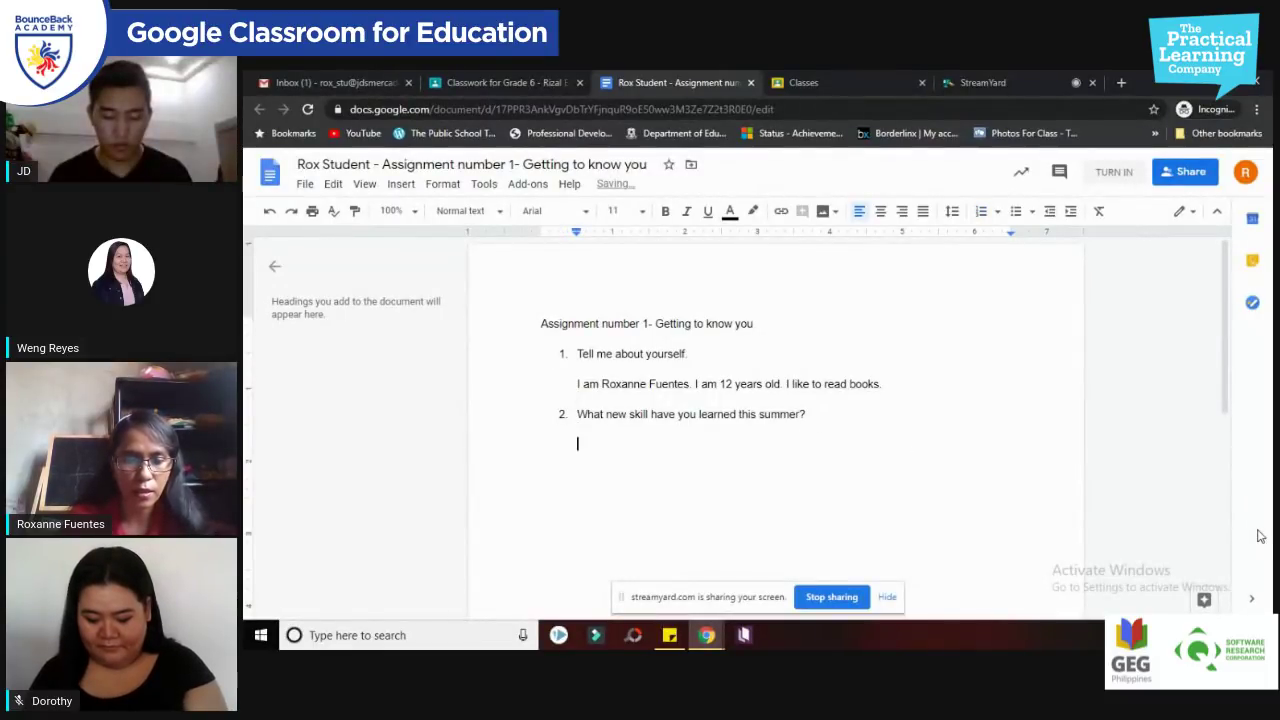
{"action": "type", "text": "I lear"}
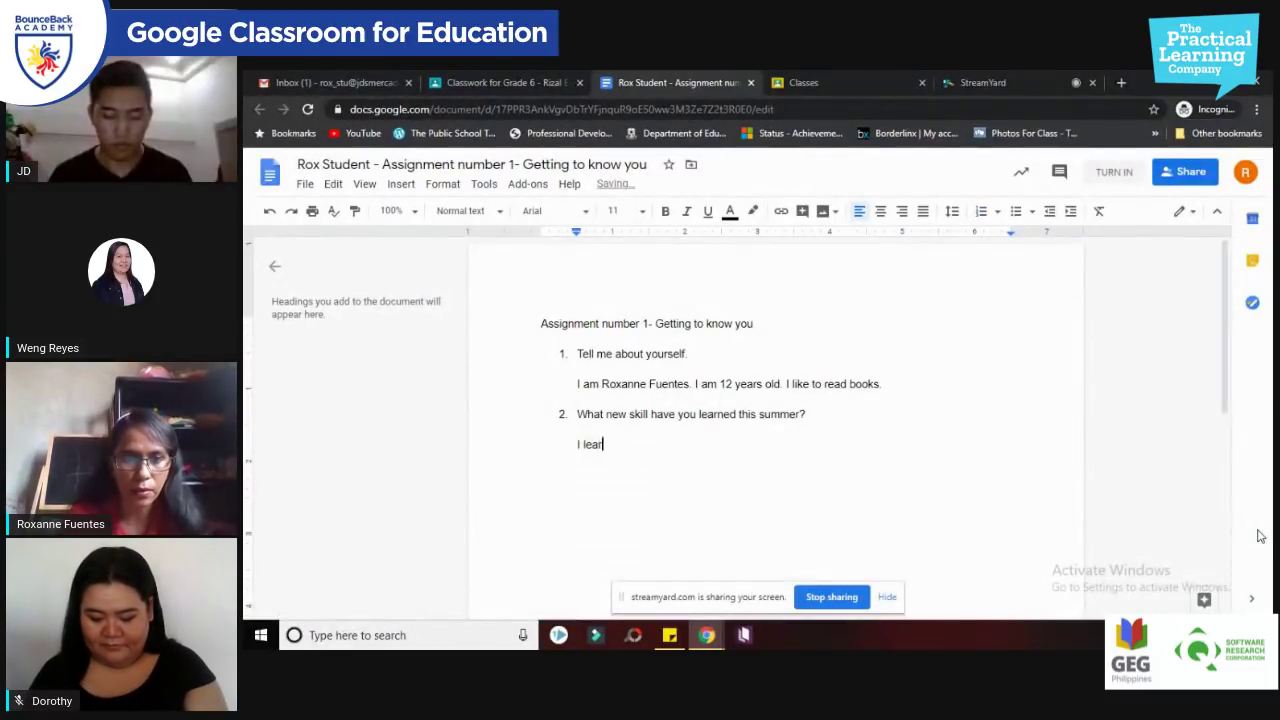
{"action": "type", "text": "ned how t"}
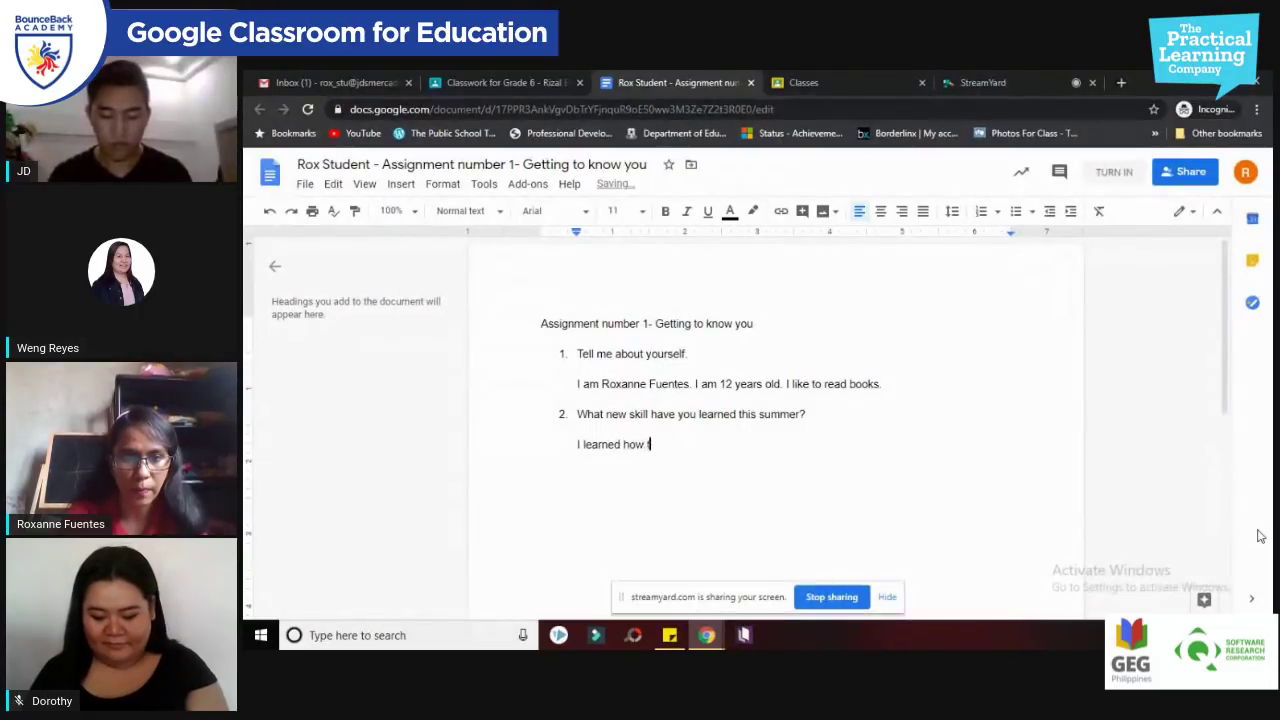
{"action": "type", "text": "o paint. I also lea"}
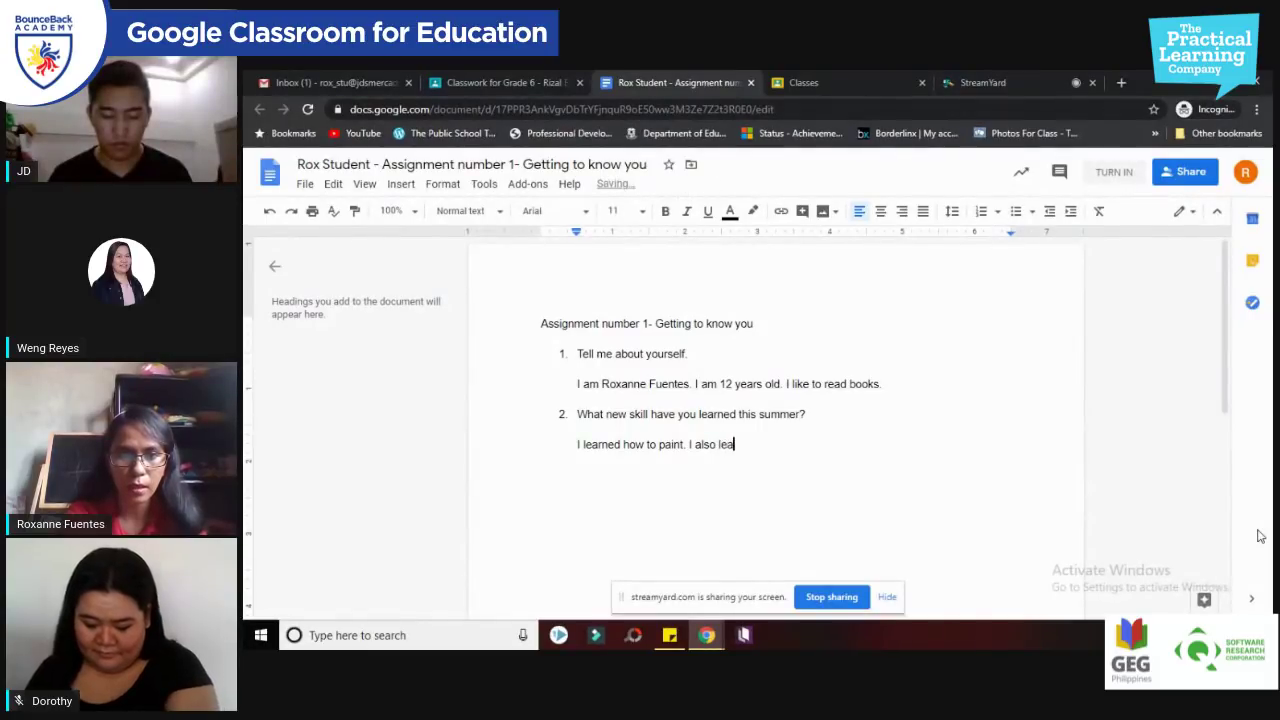
{"action": "type", "text": "rned how to s"}
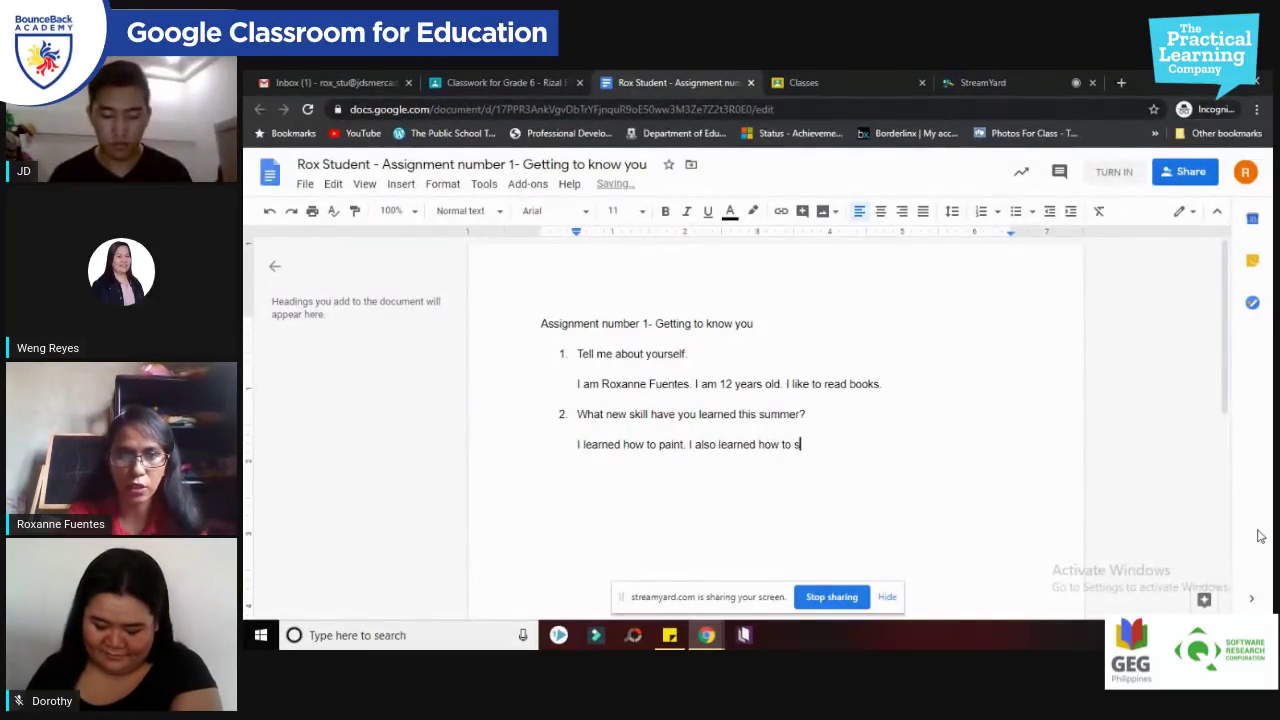
{"action": "key", "text": "BackSpace"}
{"action": "key", "text": "BackSpace"}
{"action": "type", "text": "itch."}
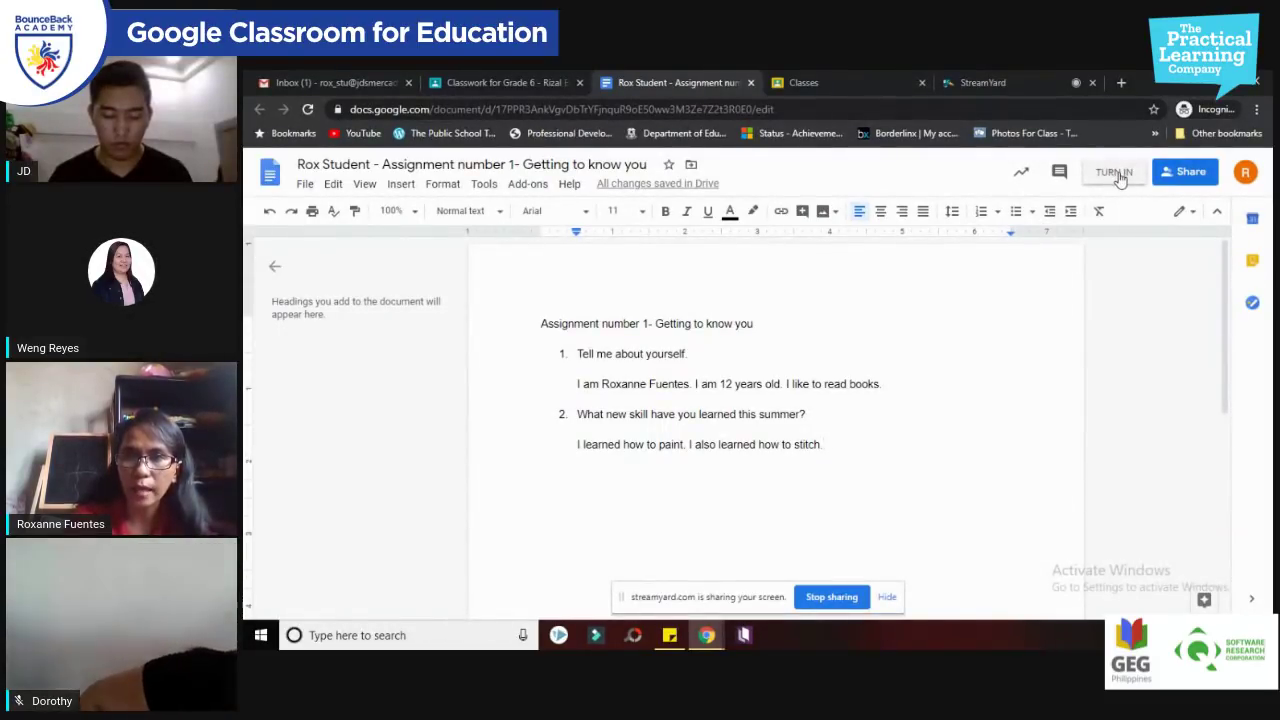
Step: Turn in the Getting to know you document, dismissing the tips and confirming Turn in
{"action": "left_click", "coordinate": [1116, 172]}
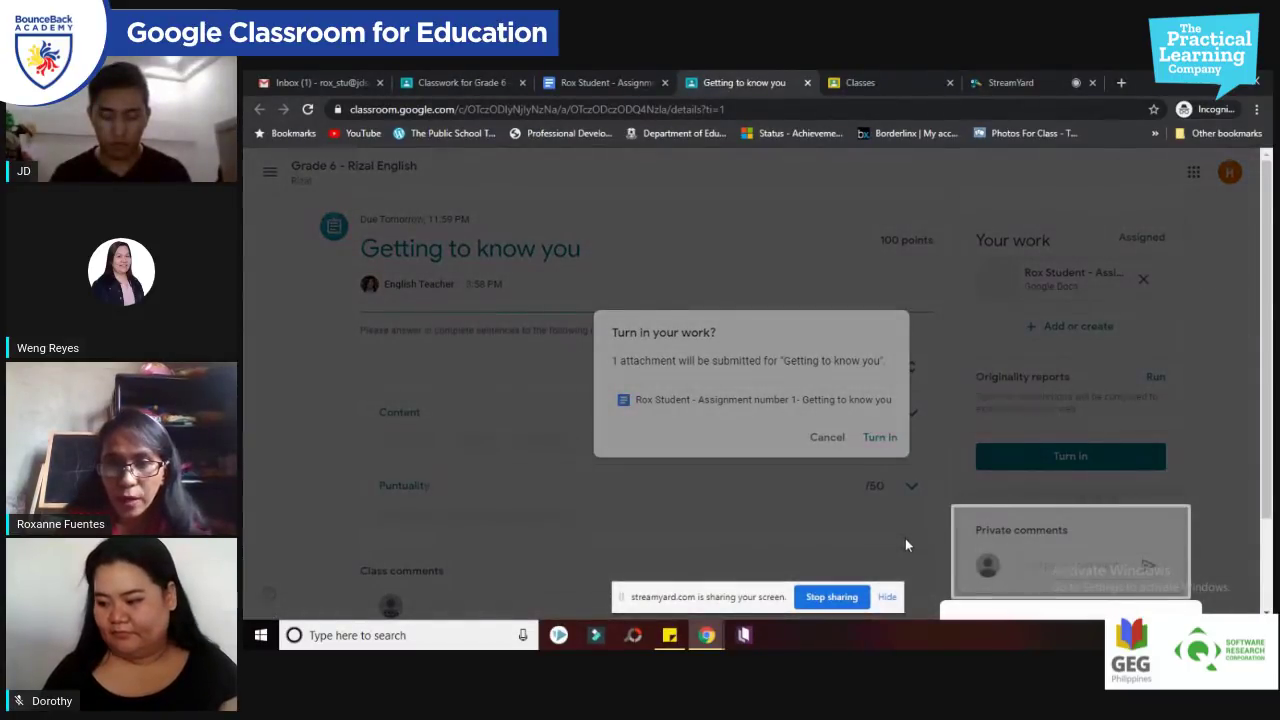
{"action": "left_click", "coordinate": [1041, 541]}
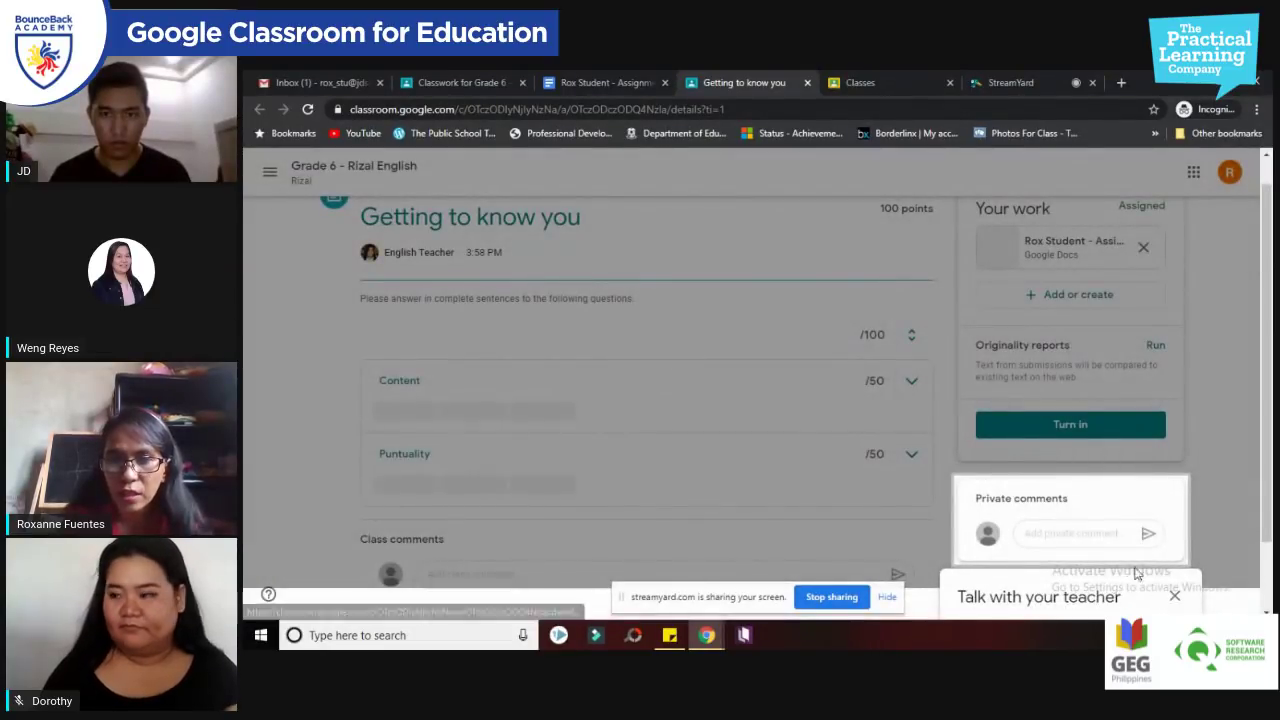
{"action": "left_click", "coordinate": [1174, 596]}
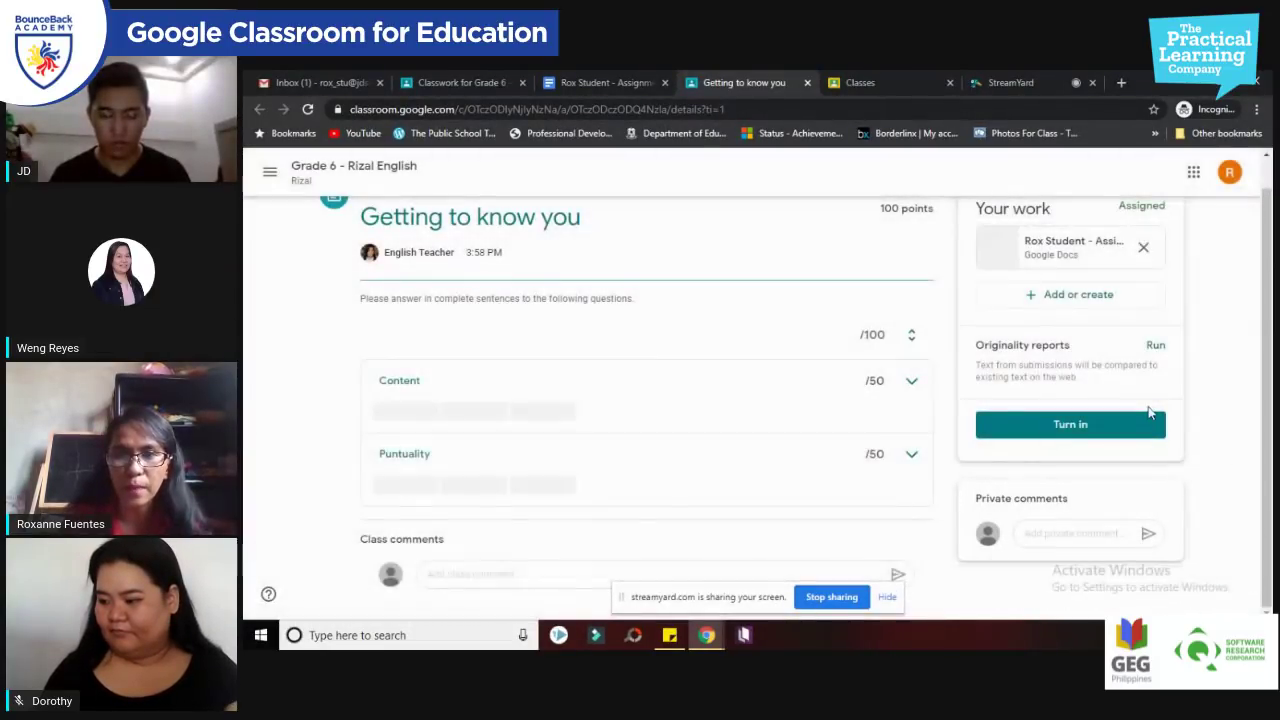
{"action": "left_click", "coordinate": [1055, 433]}
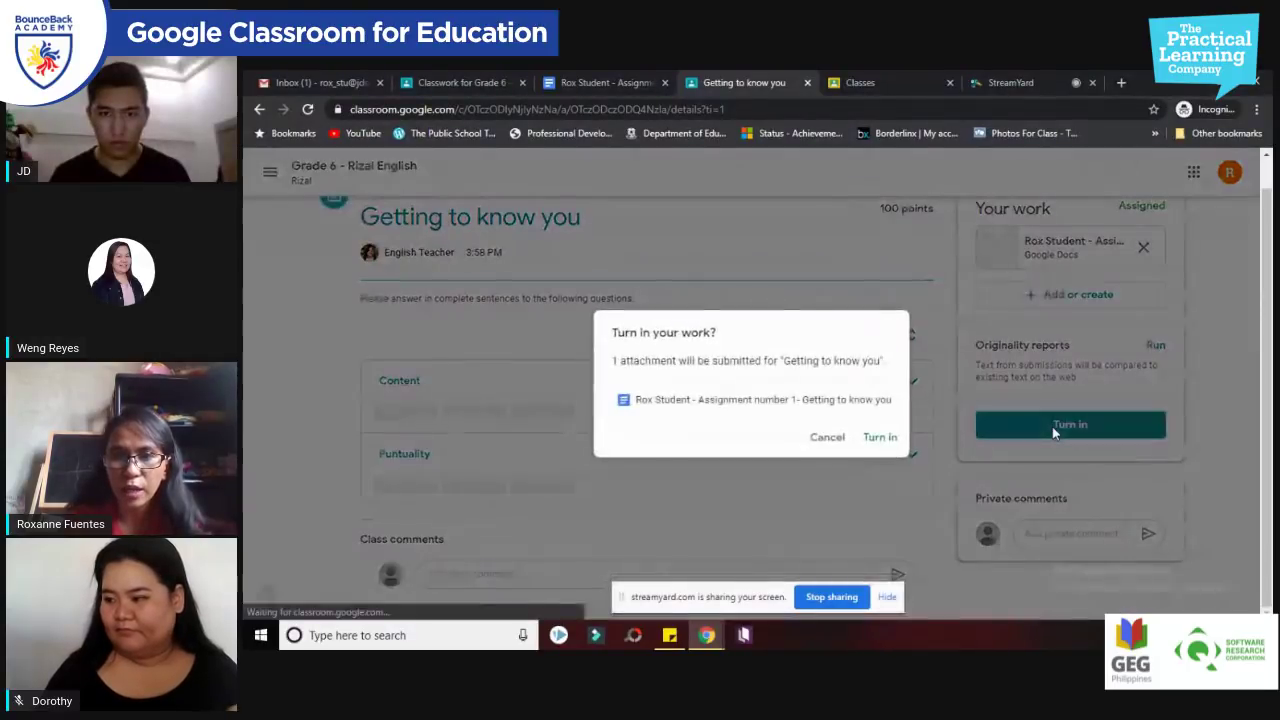
{"action": "left_click", "coordinate": [879, 440]}
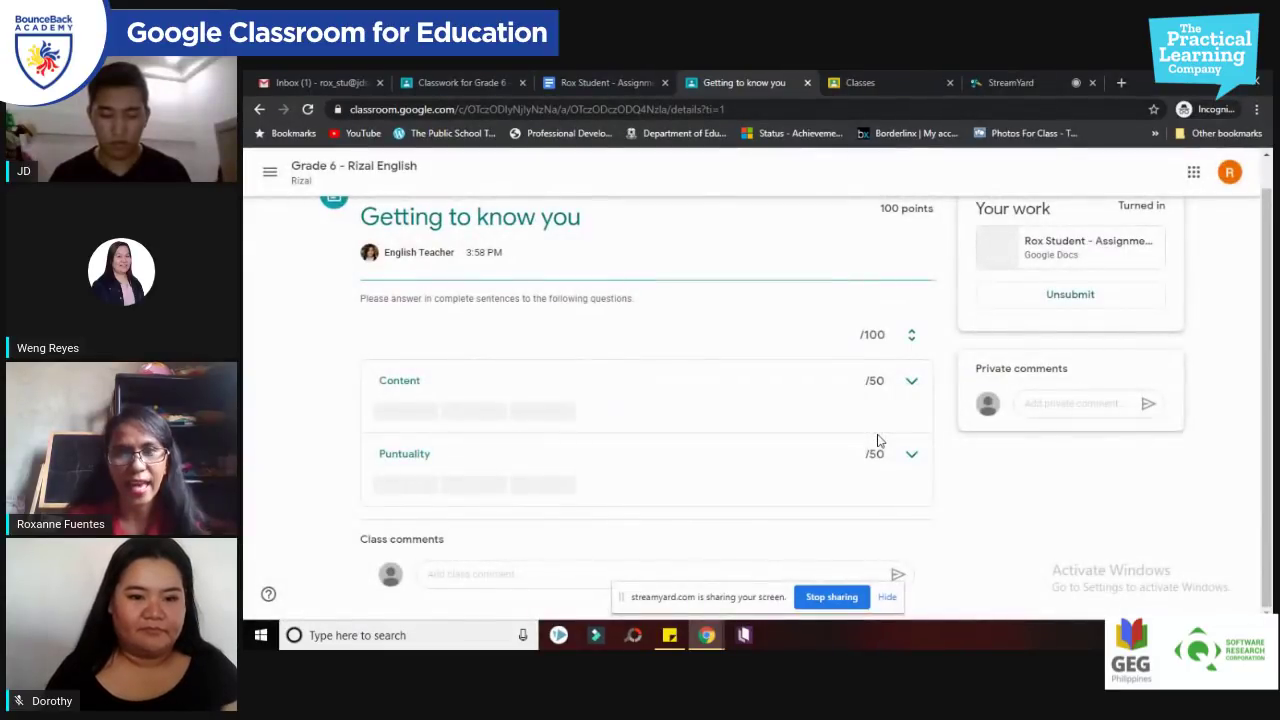
{"action": "left_click_drag", "start_coordinate": [1270, 405], "coordinate": [1268, 358]}
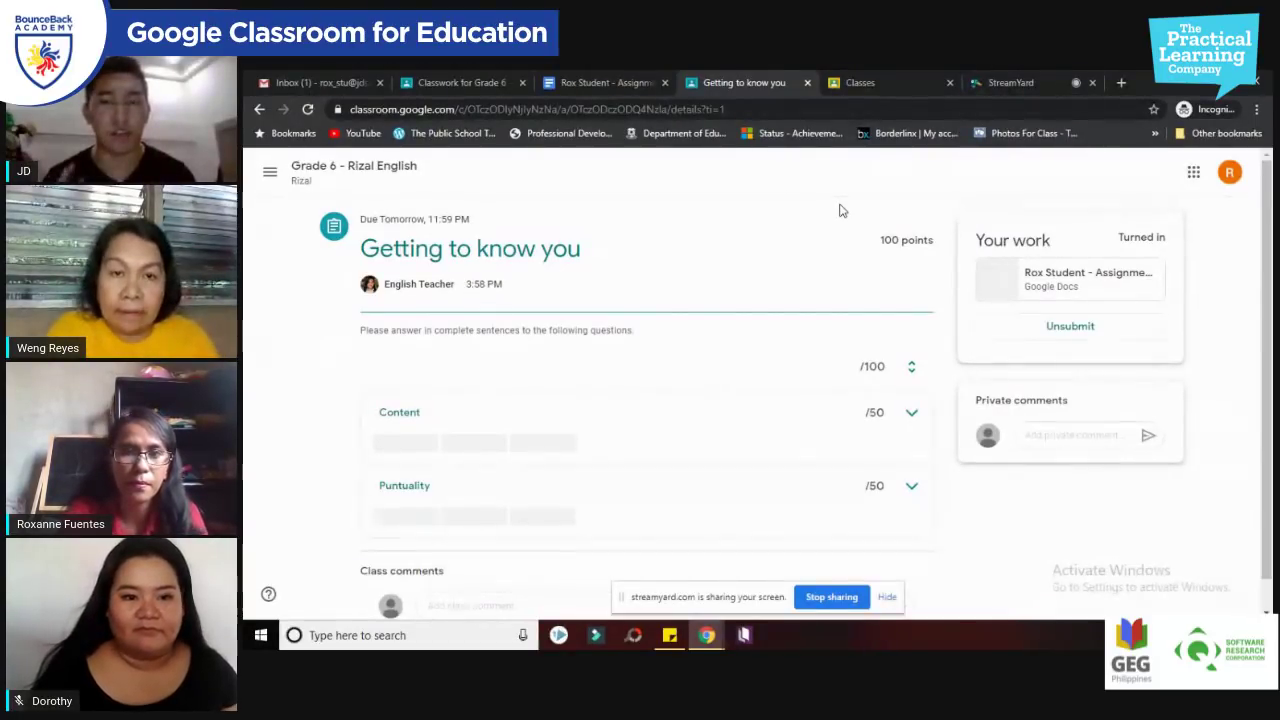
{"action": "left_click", "coordinate": [975, 84]}
Step: Share the Grade 6 - Rizal English class window in the StreamYard broadcast
{"action": "left_click", "coordinate": [739, 87]}
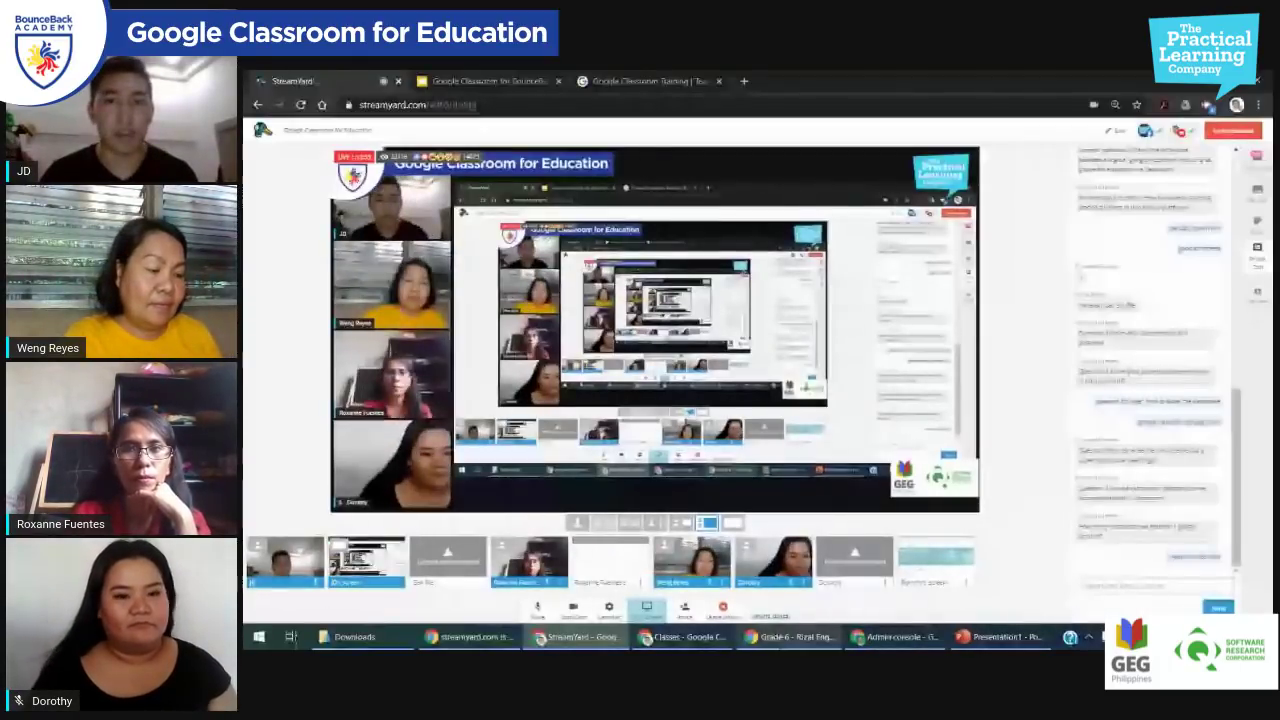
{"action": "left_click", "coordinate": [790, 636]}
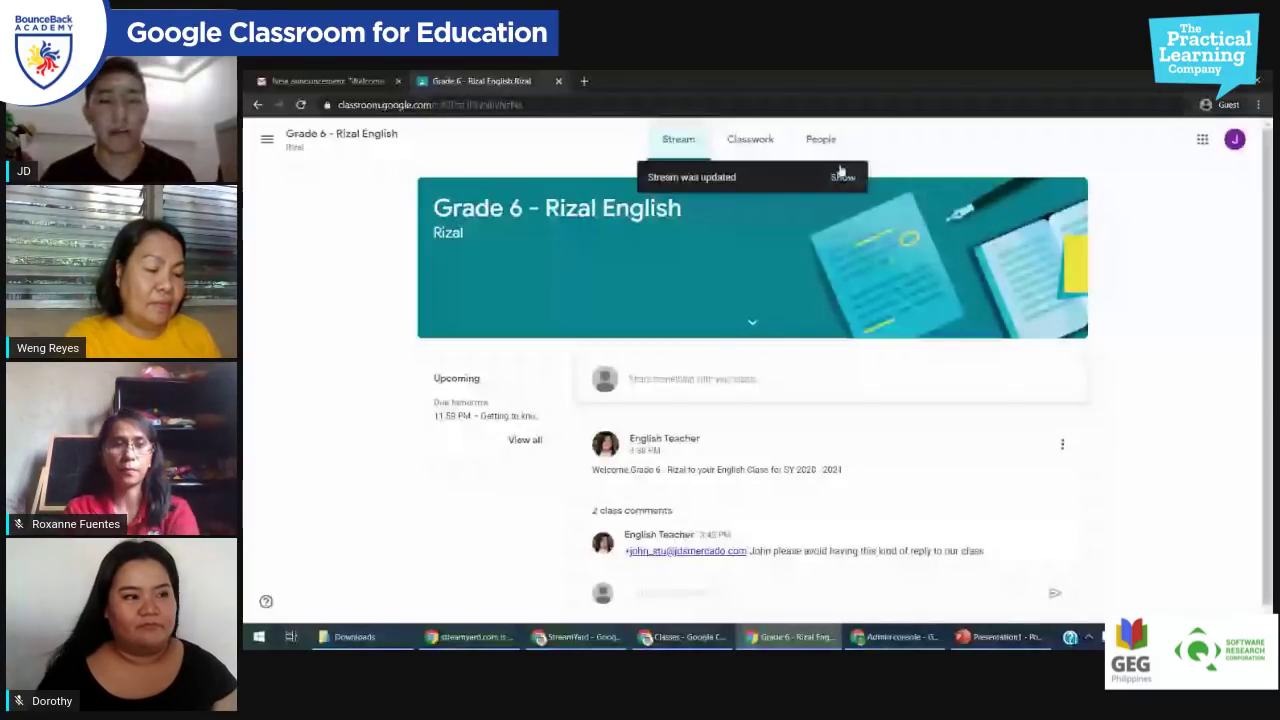
Step: Open the second student's Getting to know you document and place the cursor after question 1
{"action": "left_click", "coordinate": [683, 437]}
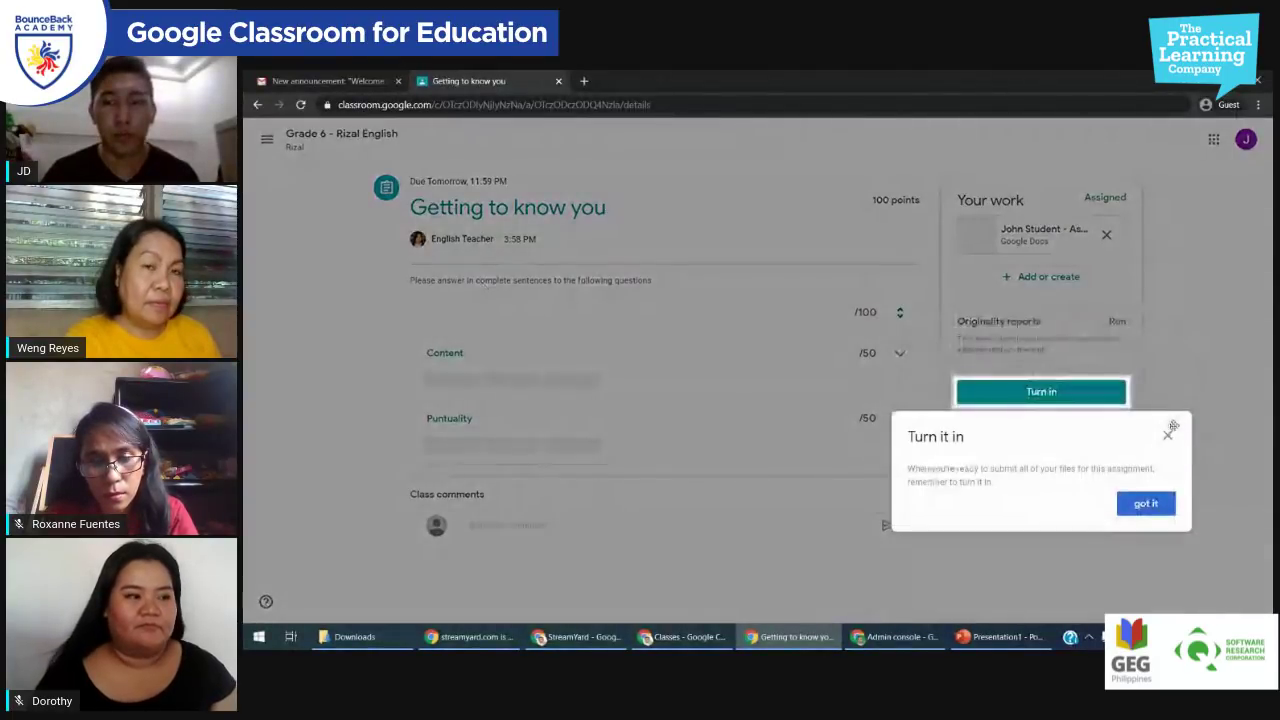
{"action": "left_click", "coordinate": [1169, 429]}
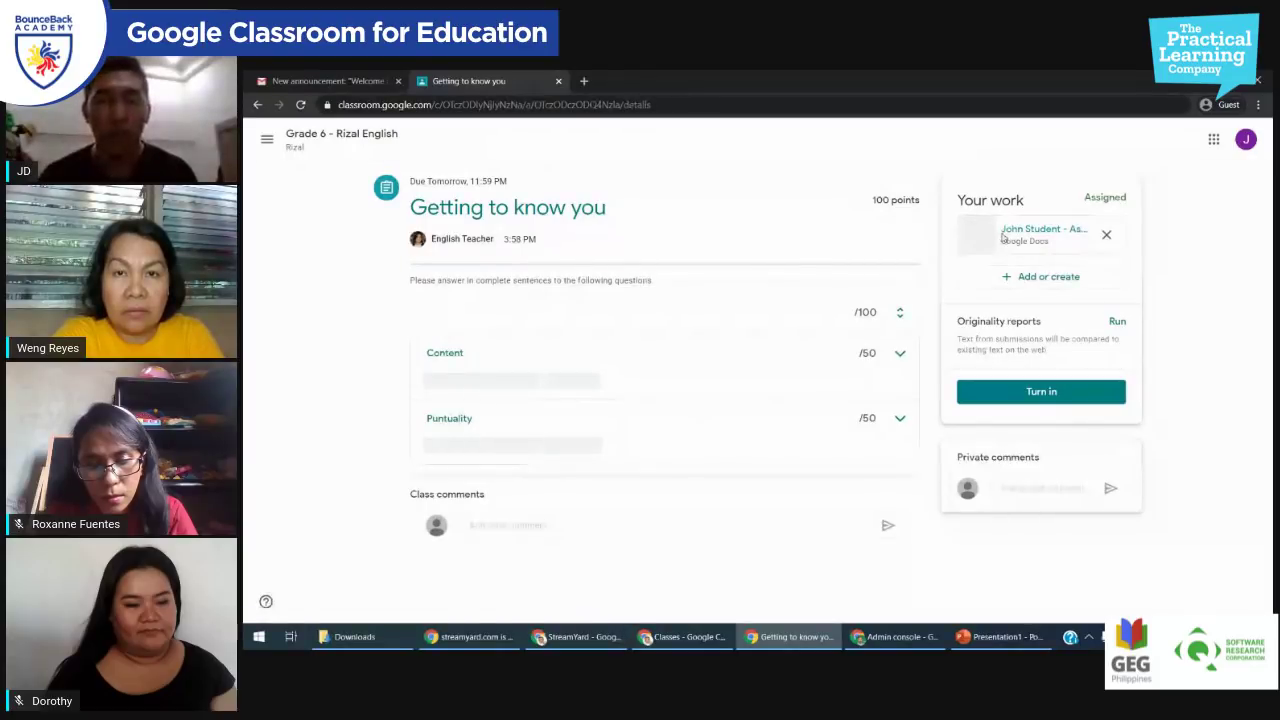
{"action": "left_click", "coordinate": [1002, 236]}
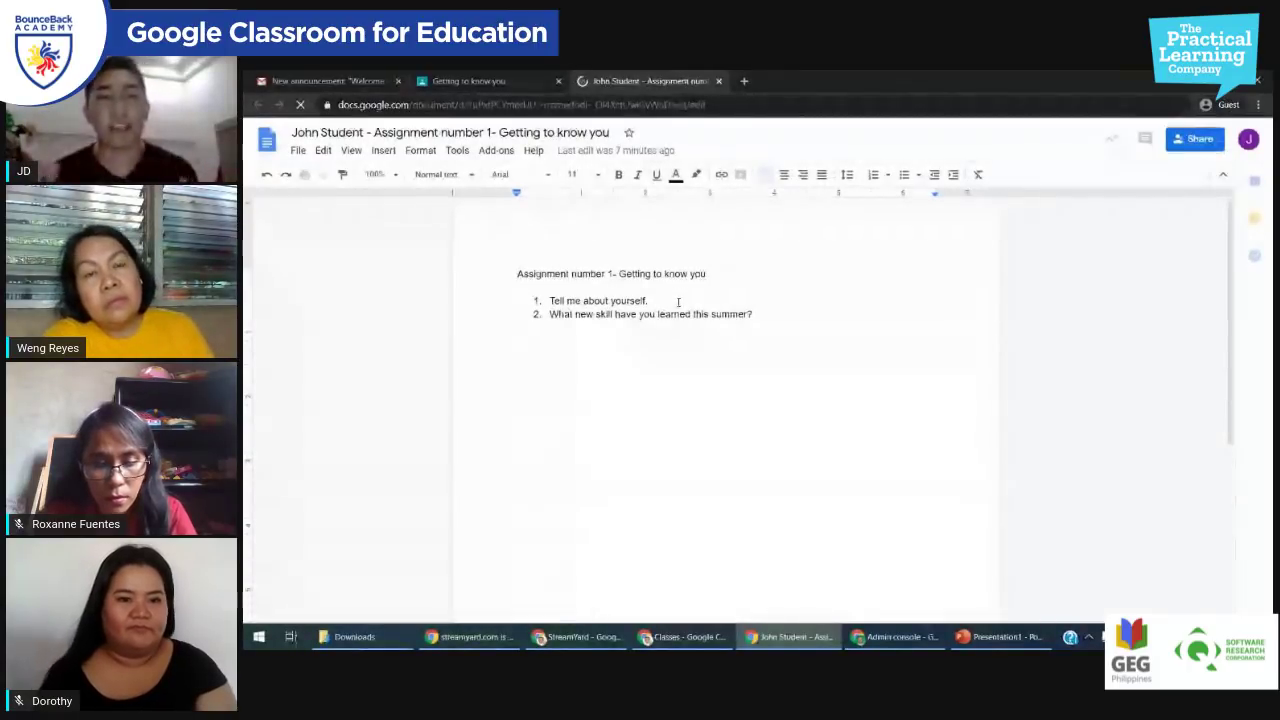
{"action": "left_click", "coordinate": [678, 302]}
Step: Add a blank line under 'Tell me about yourself.', dismiss the view-history notice, and open a new tab
{"action": "key", "text": "Return"}
{"action": "key", "text": "Return"}
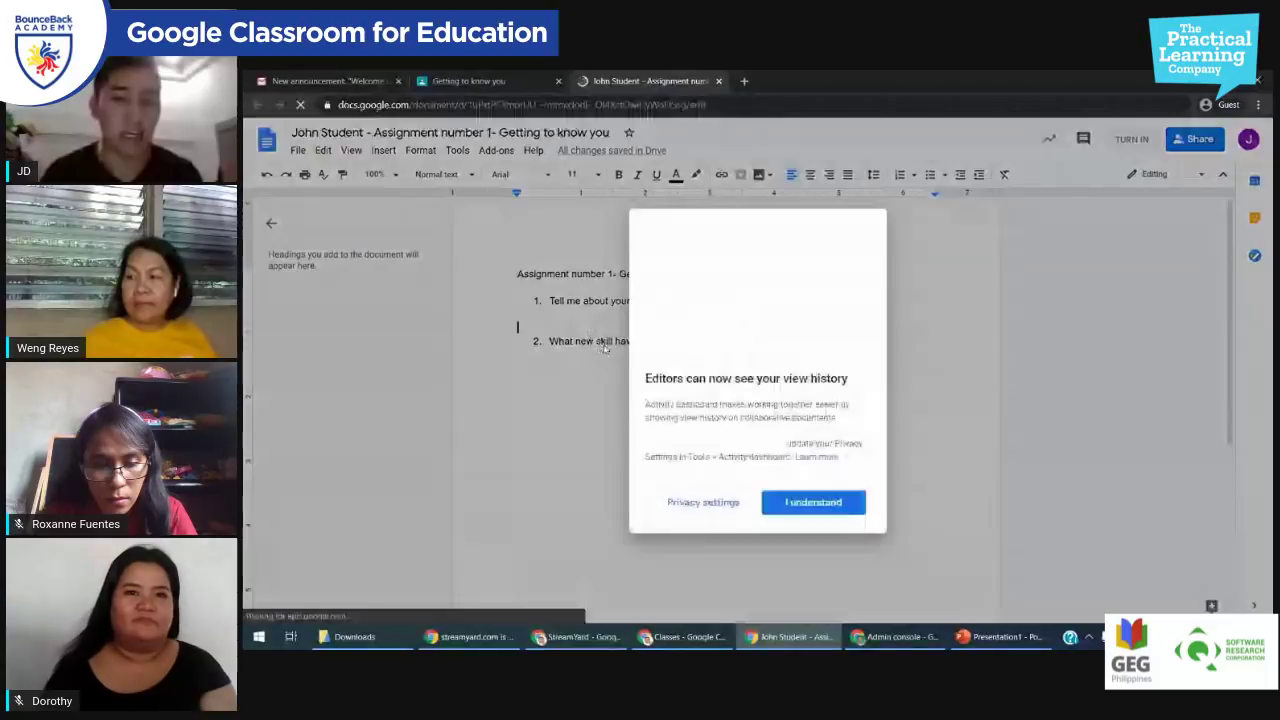
{"action": "left_click", "coordinate": [790, 504]}
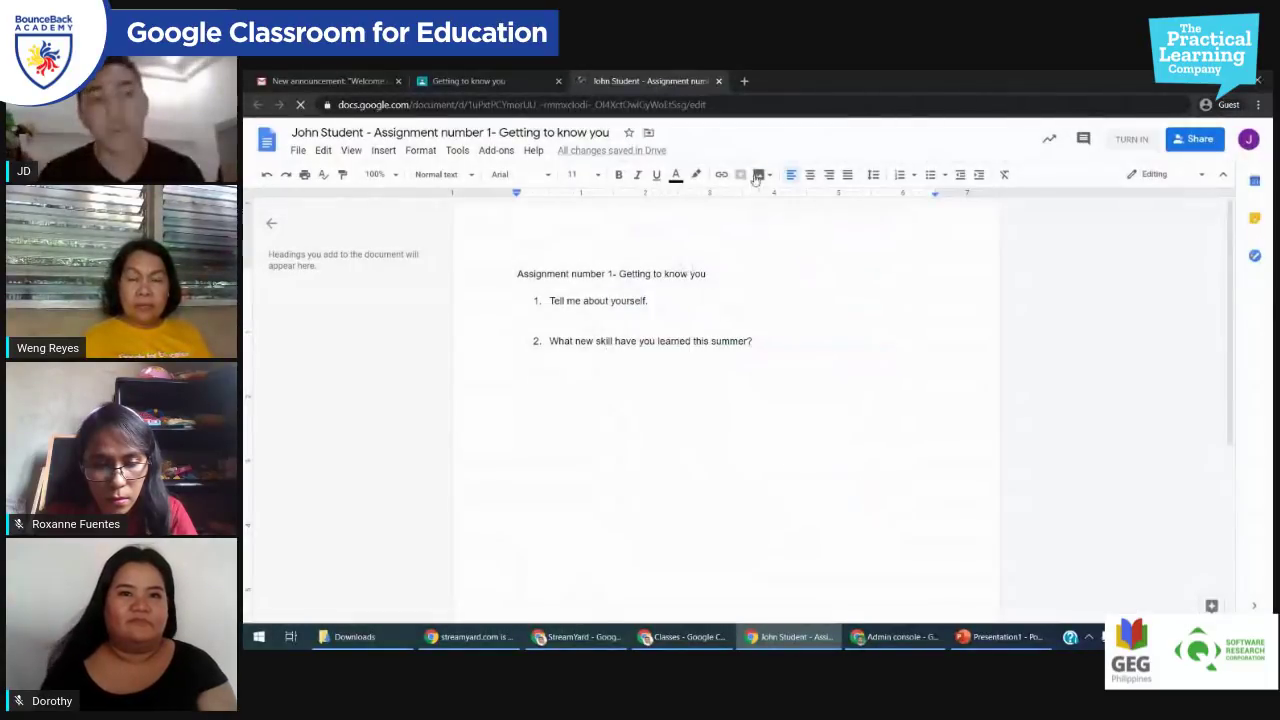
{"action": "left_click", "coordinate": [745, 81]}
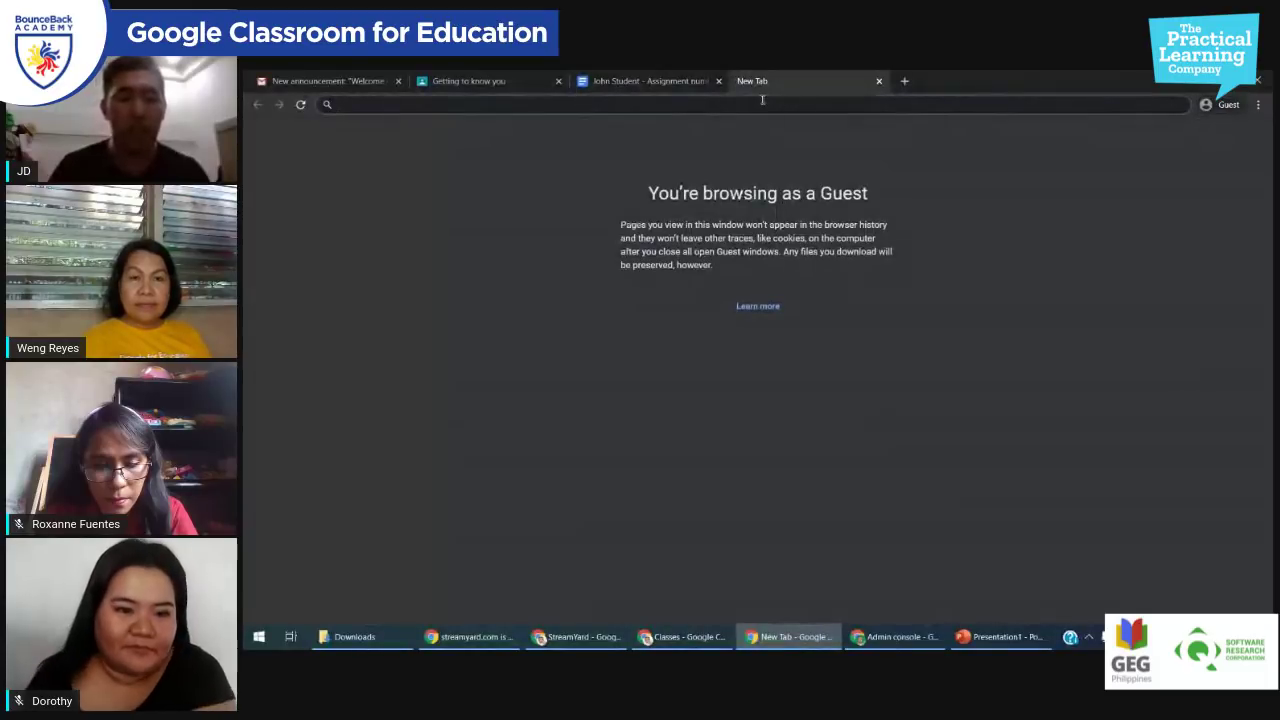
Step: Search 'economics', select the two study.com definition paragraphs, and return to the doc's empty line
{"action": "type", "text": "economics"}
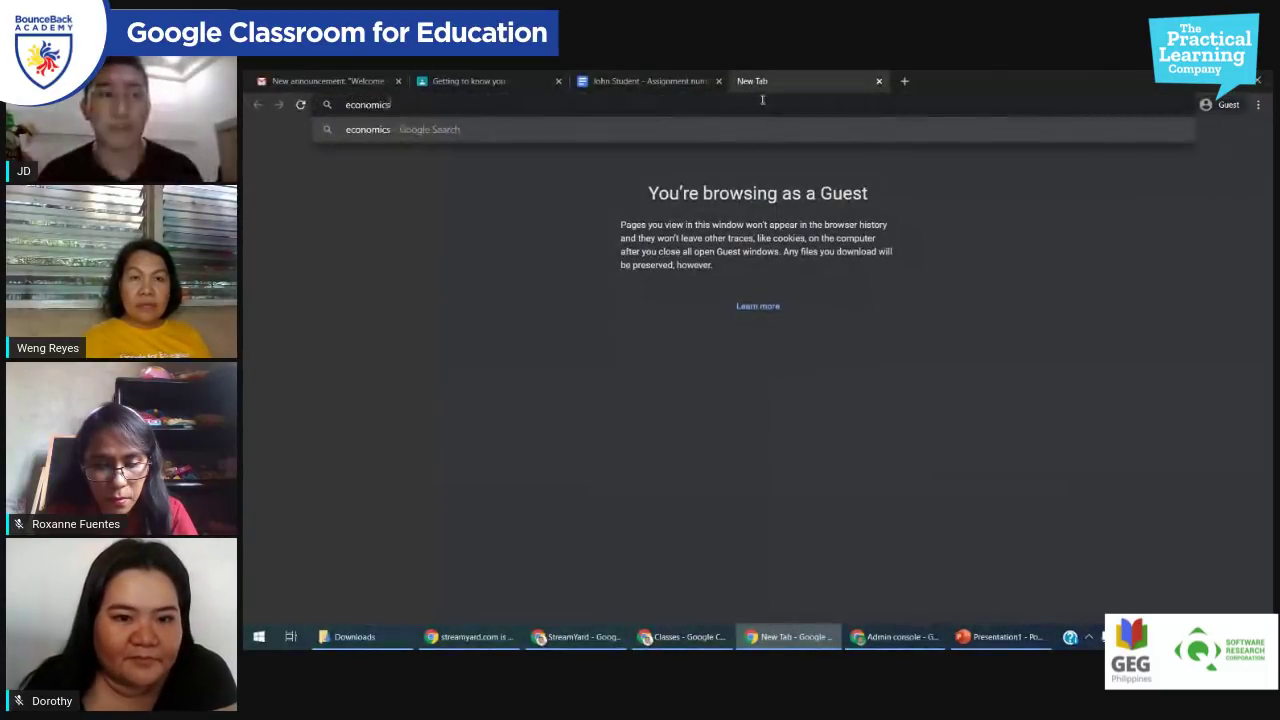
{"action": "key", "text": "Return"}
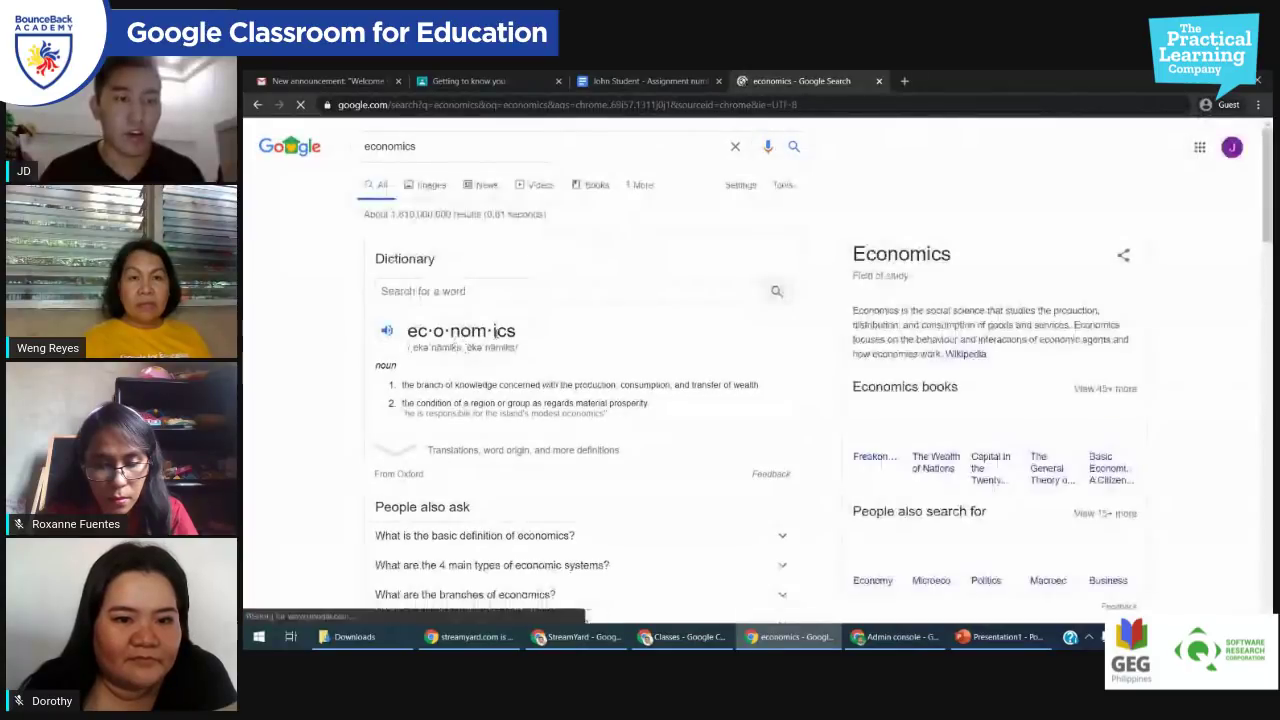
{"action": "scroll", "coordinate": [494, 400], "scroll_direction": "down", "scroll_amount": 3}
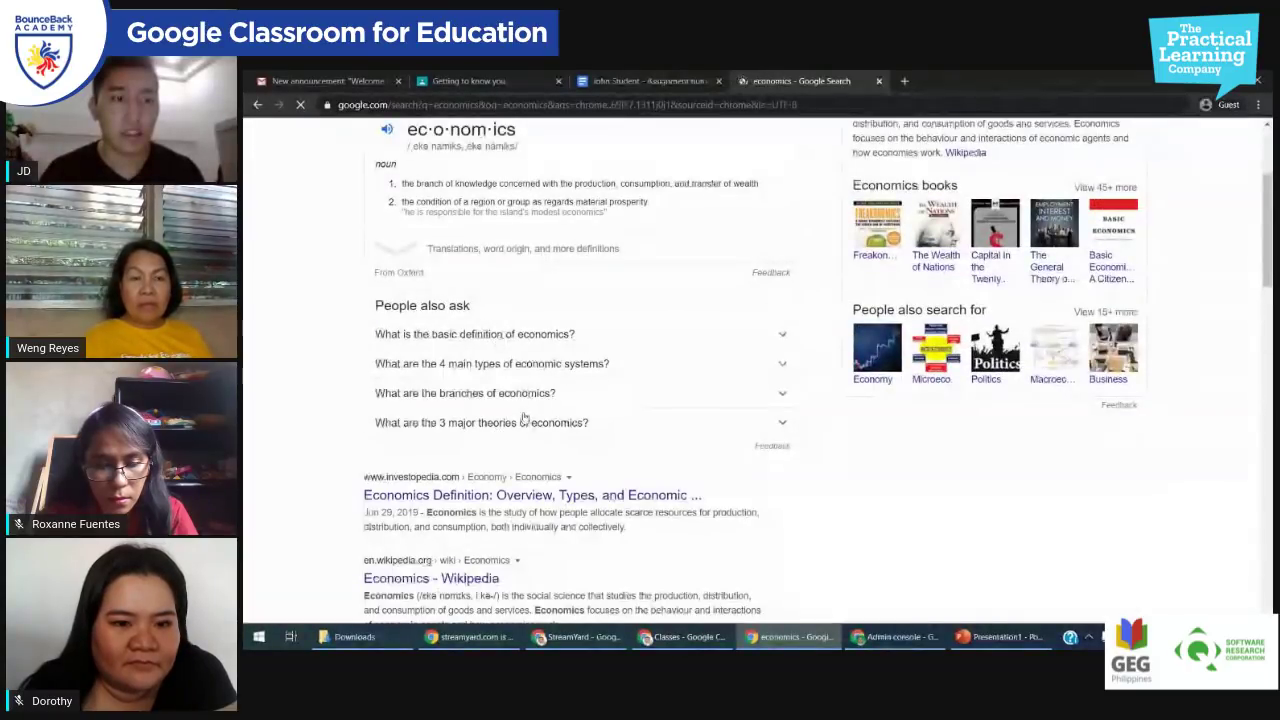
{"action": "left_click", "coordinate": [505, 336]}
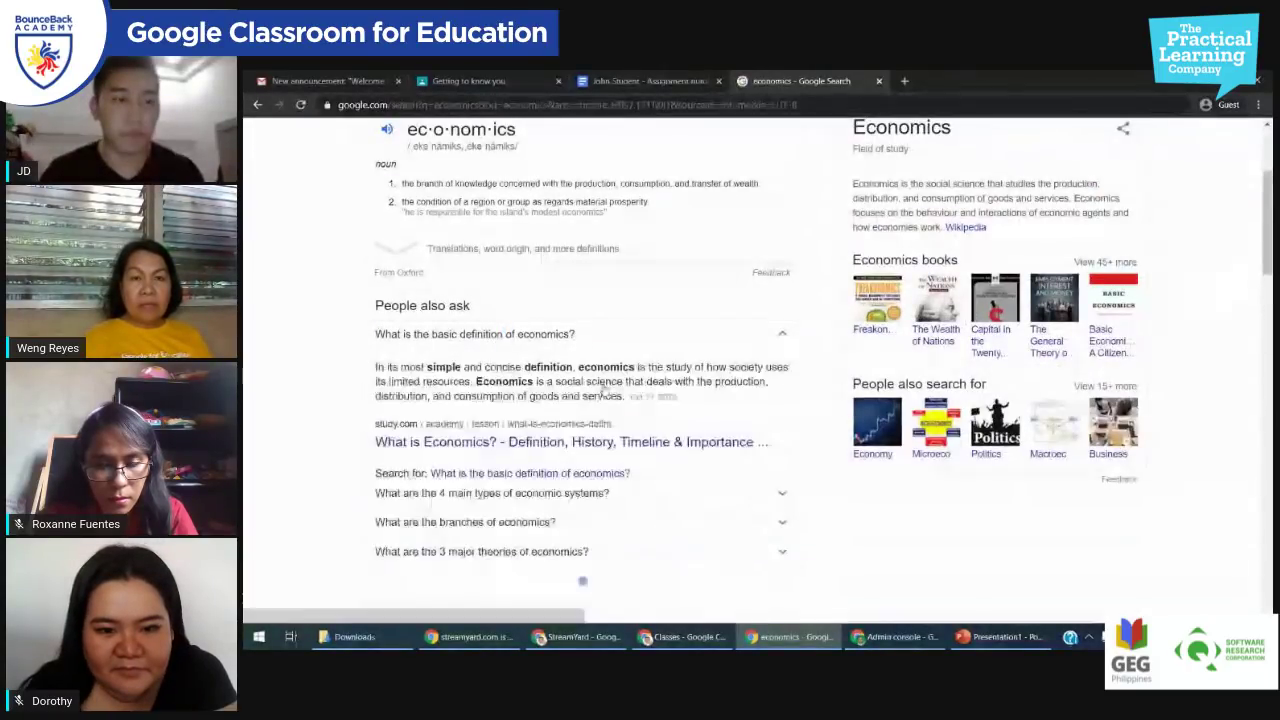
{"action": "left_click", "coordinate": [517, 449]}
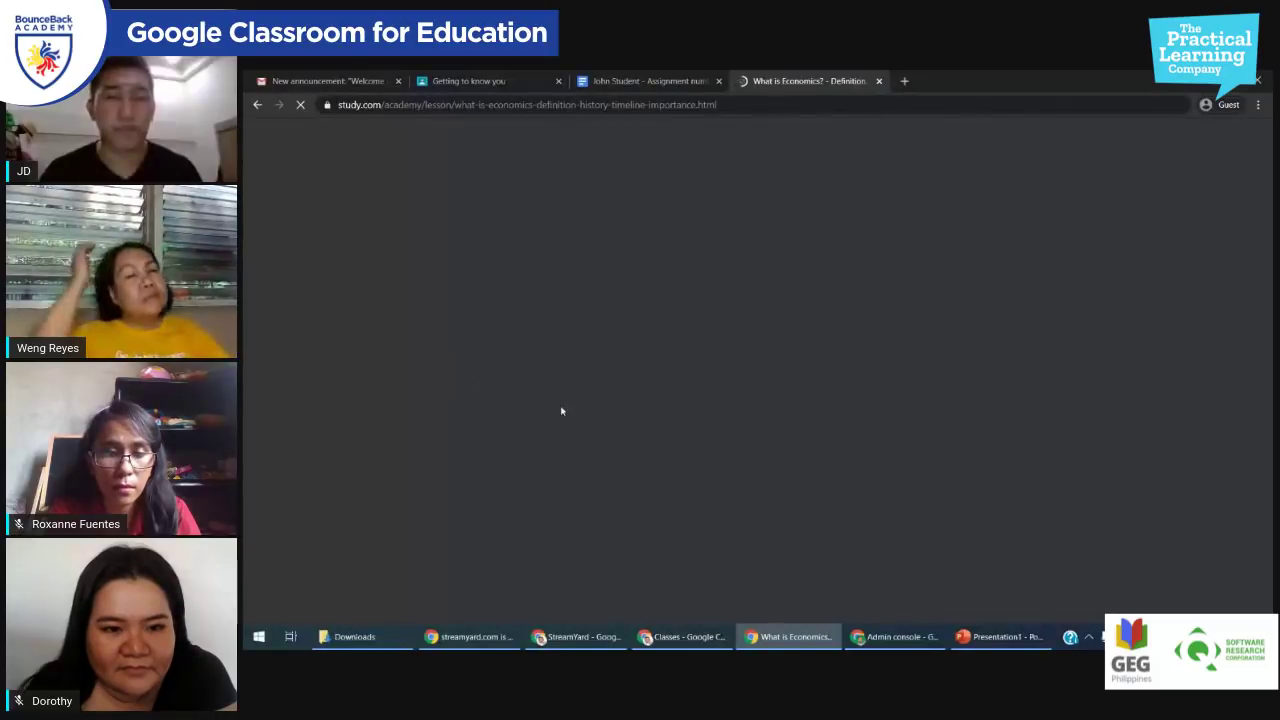
{"action": "scroll", "coordinate": [491, 422], "scroll_direction": "down", "scroll_amount": 6}
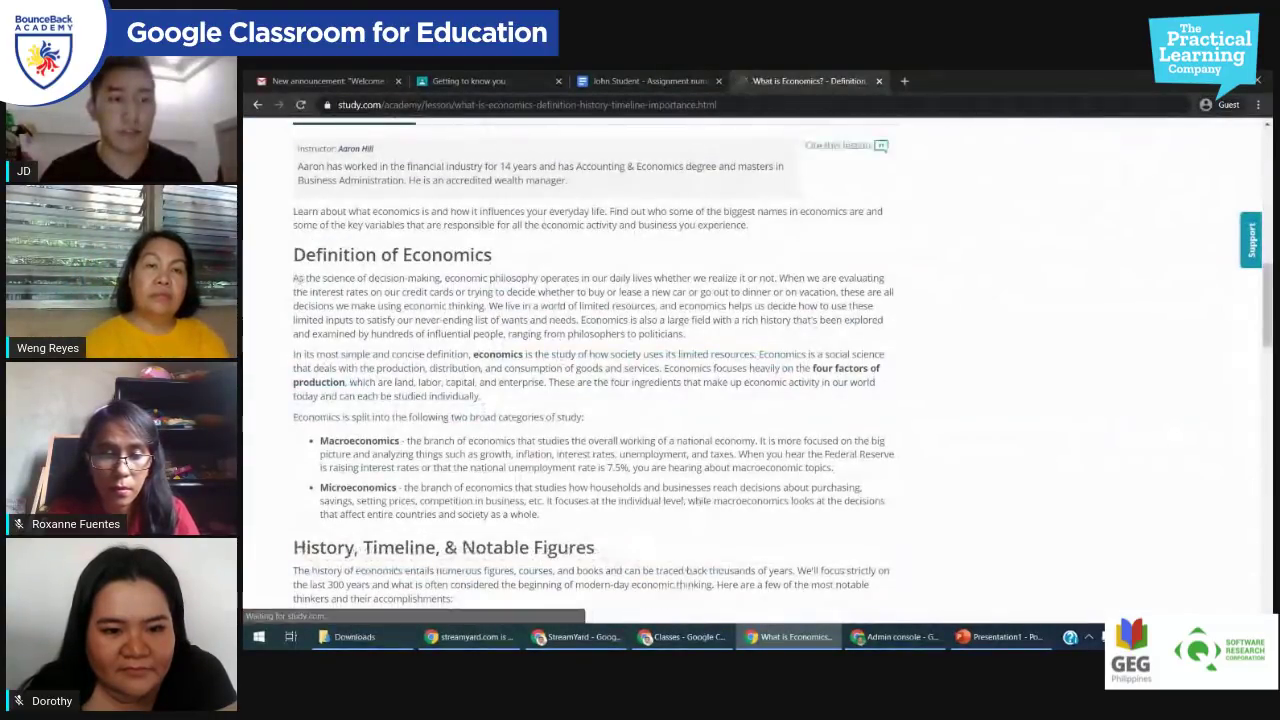
{"action": "left_click_drag", "start_coordinate": [295, 280], "coordinate": [563, 405]}
{"action": "key", "text": "ctrl+c"}
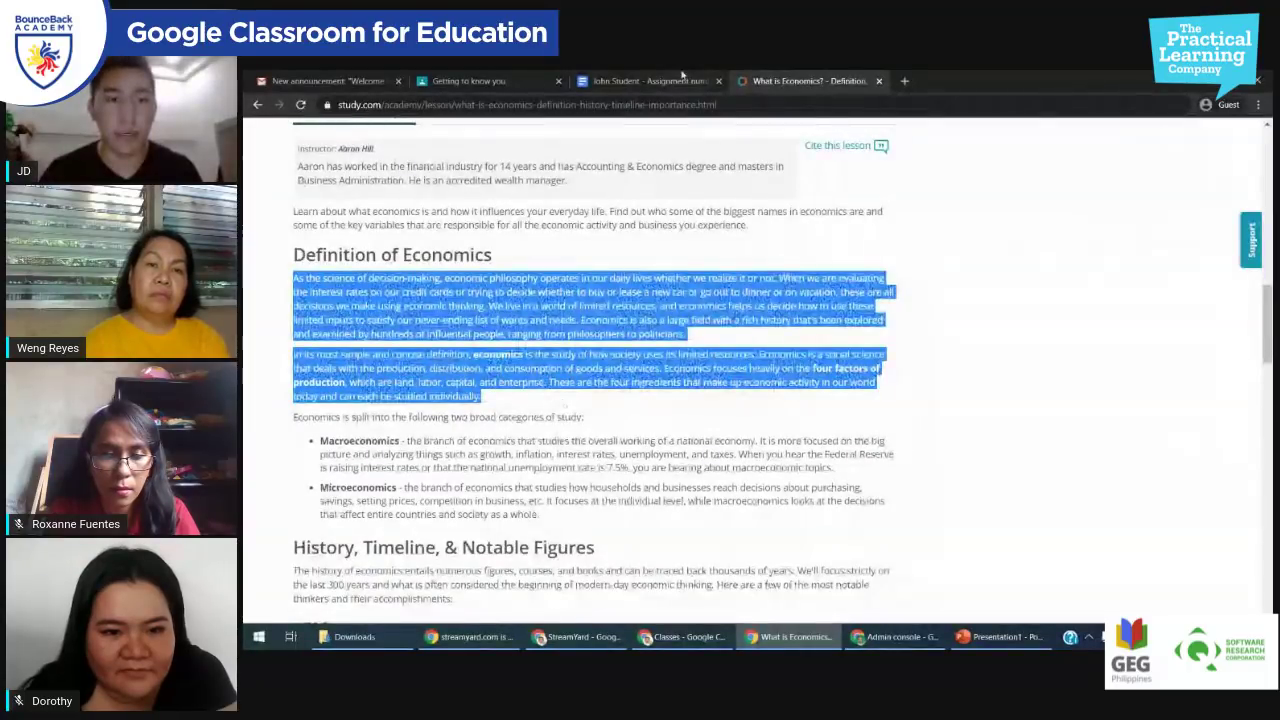
{"action": "left_click", "coordinate": [683, 78]}
{"action": "left_click", "coordinate": [600, 320]}
Step: Paste the economics definition paragraphs under question 1 and go back to the study.com lesson
{"action": "key", "text": "ctrl+v"}
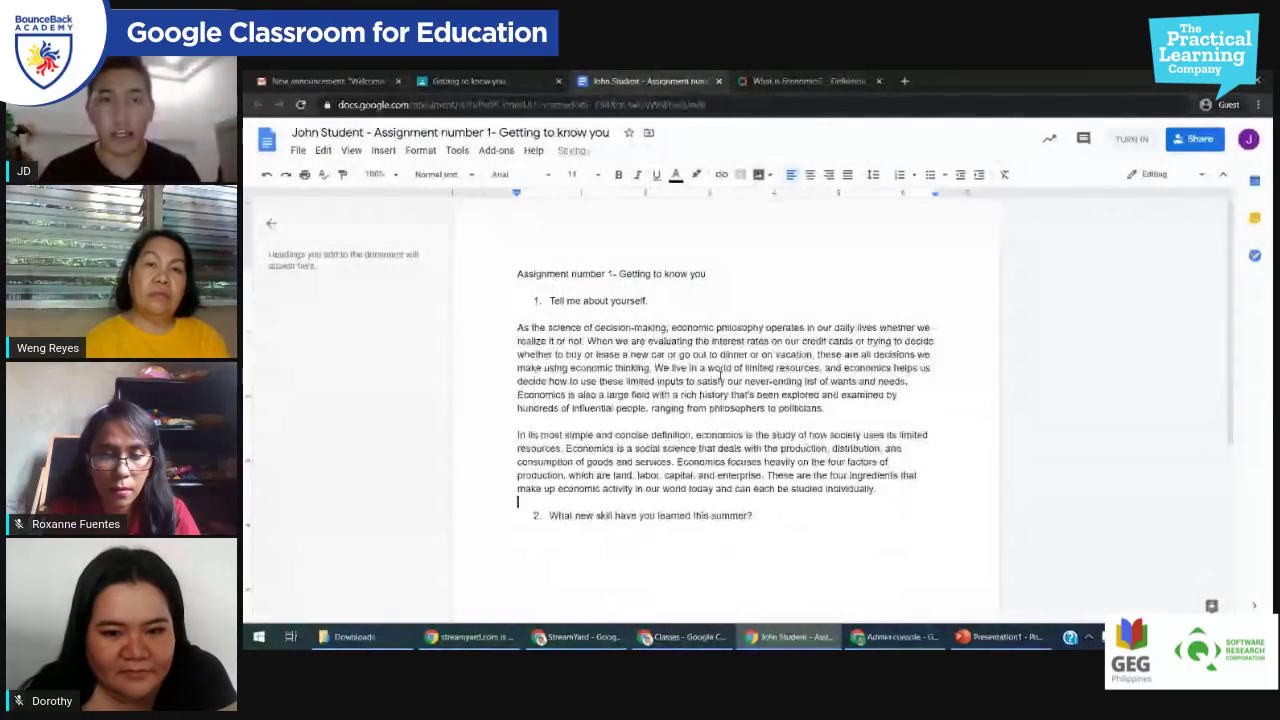
{"action": "scroll", "coordinate": [711, 508], "scroll_direction": "down", "scroll_amount": 2}
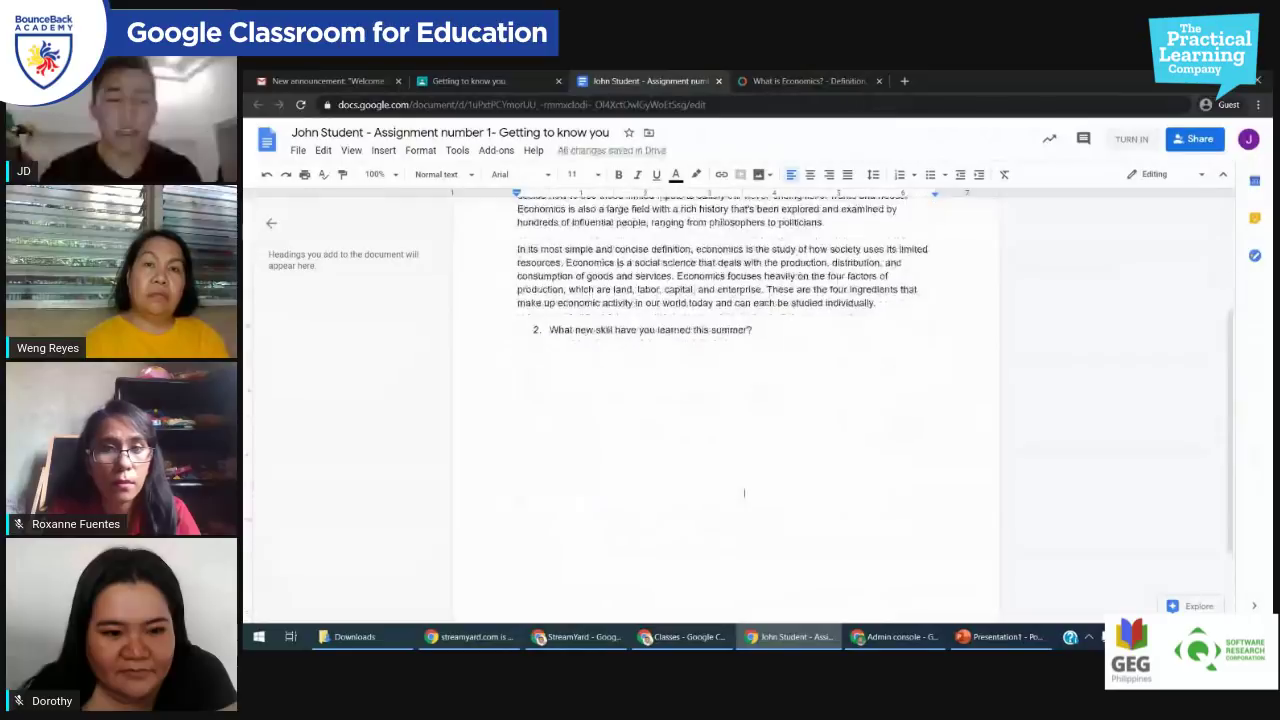
{"action": "left_click", "coordinate": [776, 76]}
{"action": "scroll", "coordinate": [405, 382], "scroll_direction": "down", "scroll_amount": 3}
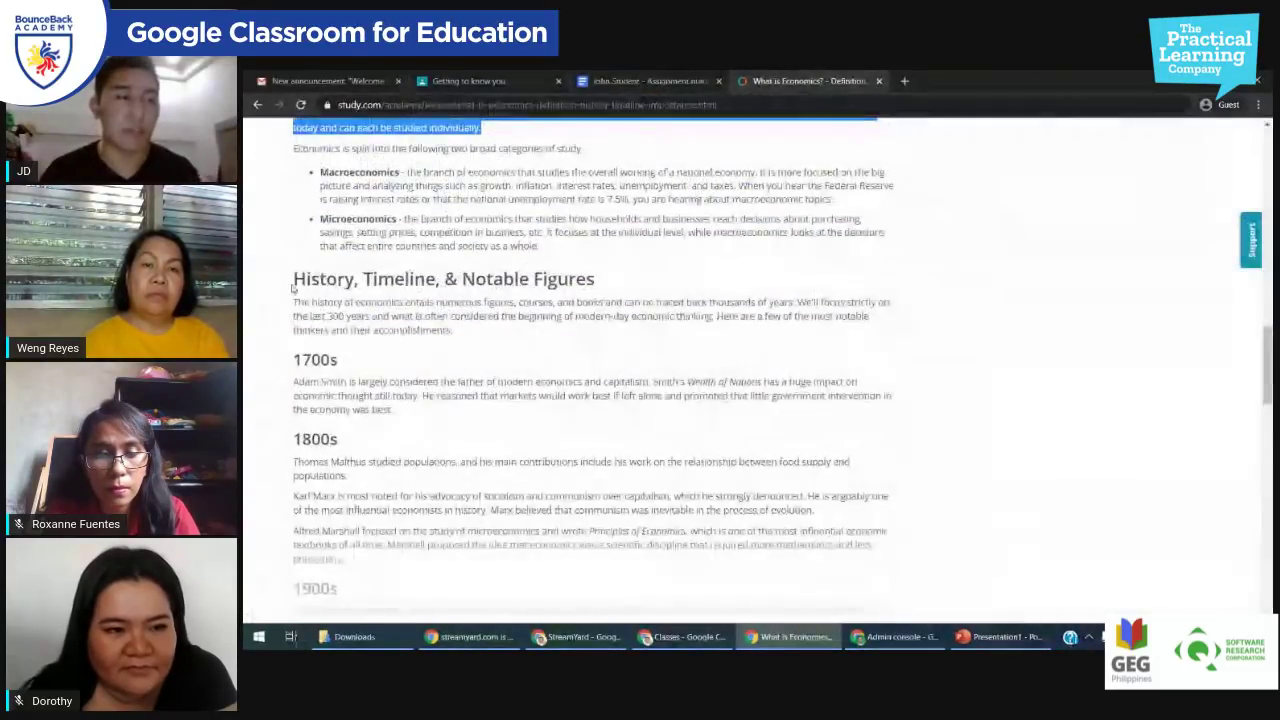
{"action": "scroll", "coordinate": [405, 382], "scroll_direction": "down", "scroll_amount": 2}
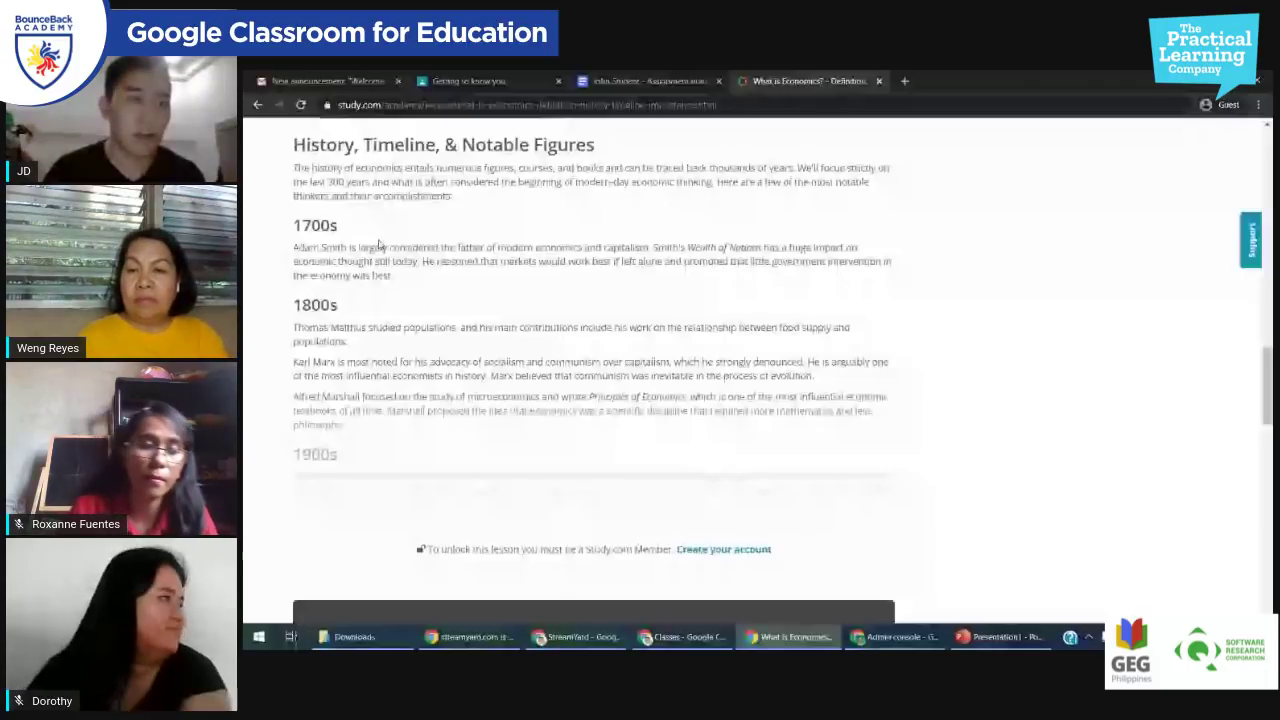
{"action": "scroll", "coordinate": [379, 245], "scroll_direction": "up", "scroll_amount": 2}
Step: Paste the History, Timeline, & Notable Figures section under question 2 and hit TURN IN
{"action": "left_click_drag", "start_coordinate": [293, 279], "coordinate": [310, 302]}
{"action": "left_click_drag", "start_coordinate": [366, 371], "coordinate": [815, 512]}
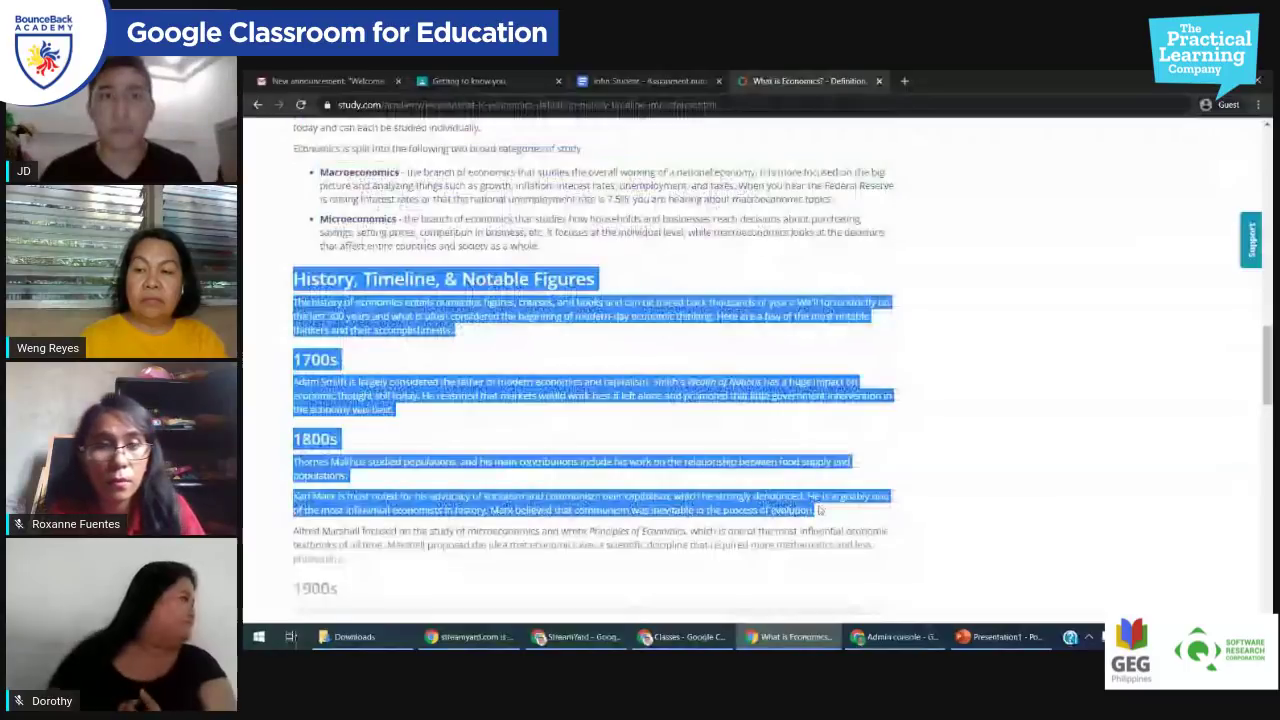
{"action": "left_click", "coordinate": [682, 78]}
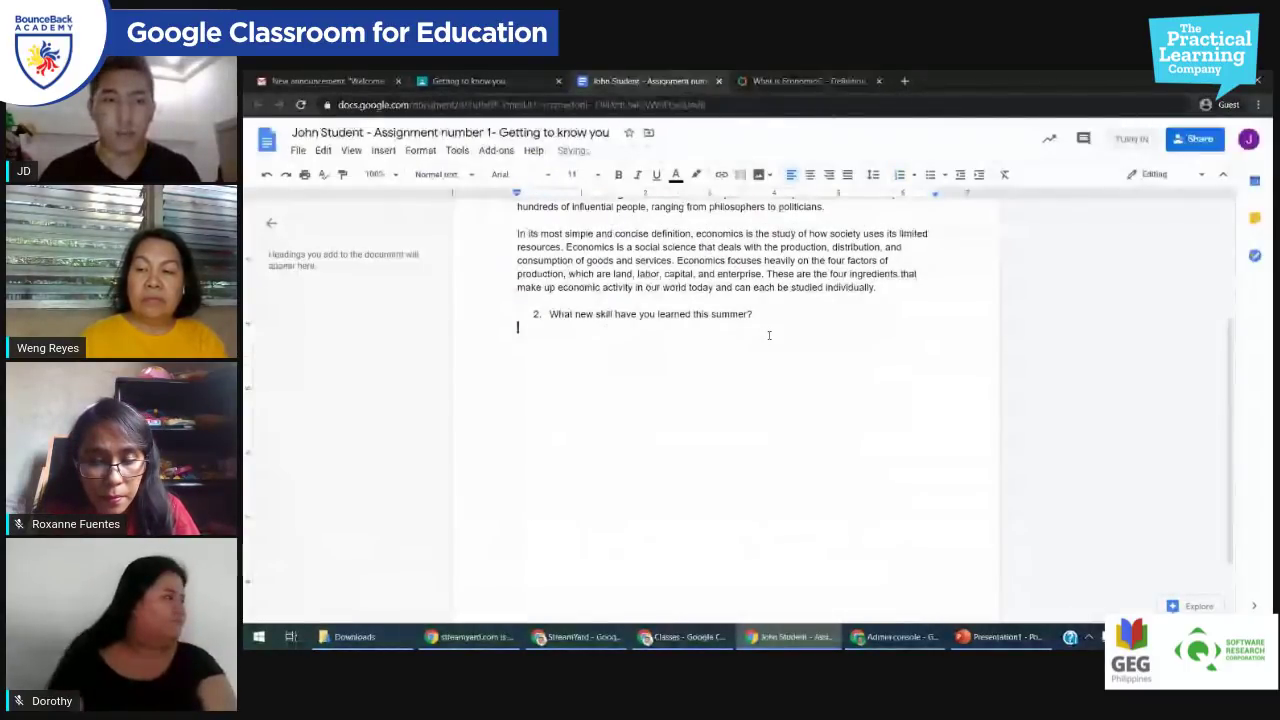
{"action": "key", "text": "ctrl+v"}
{"action": "scroll", "coordinate": [752, 390], "scroll_direction": "up", "scroll_amount": 10}
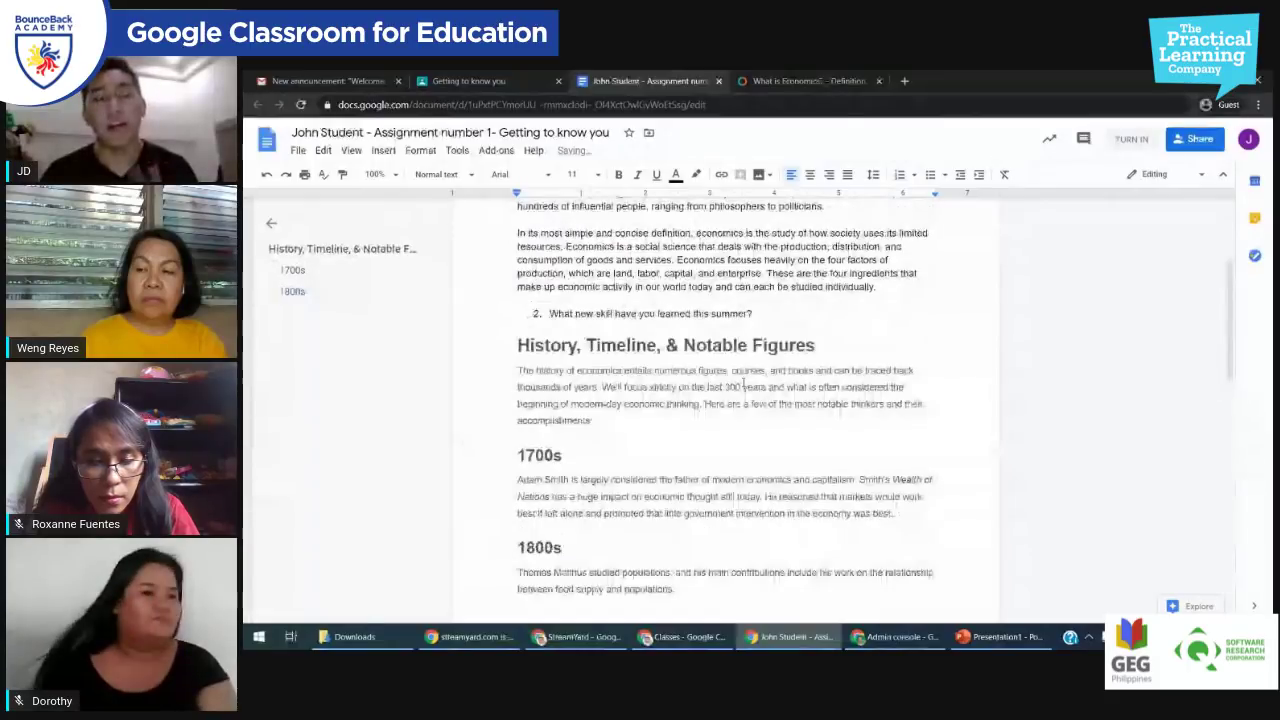
{"action": "scroll", "coordinate": [749, 391], "scroll_direction": "up", "scroll_amount": 2}
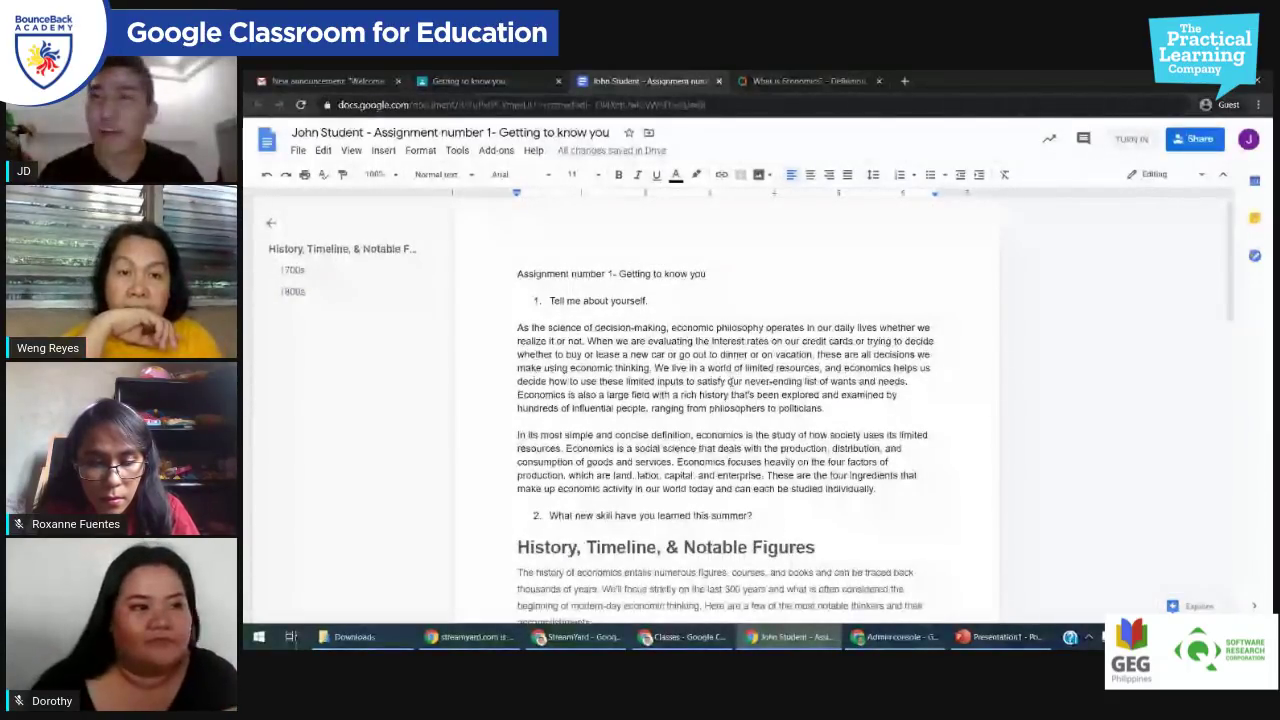
{"action": "left_click", "coordinate": [1131, 142]}
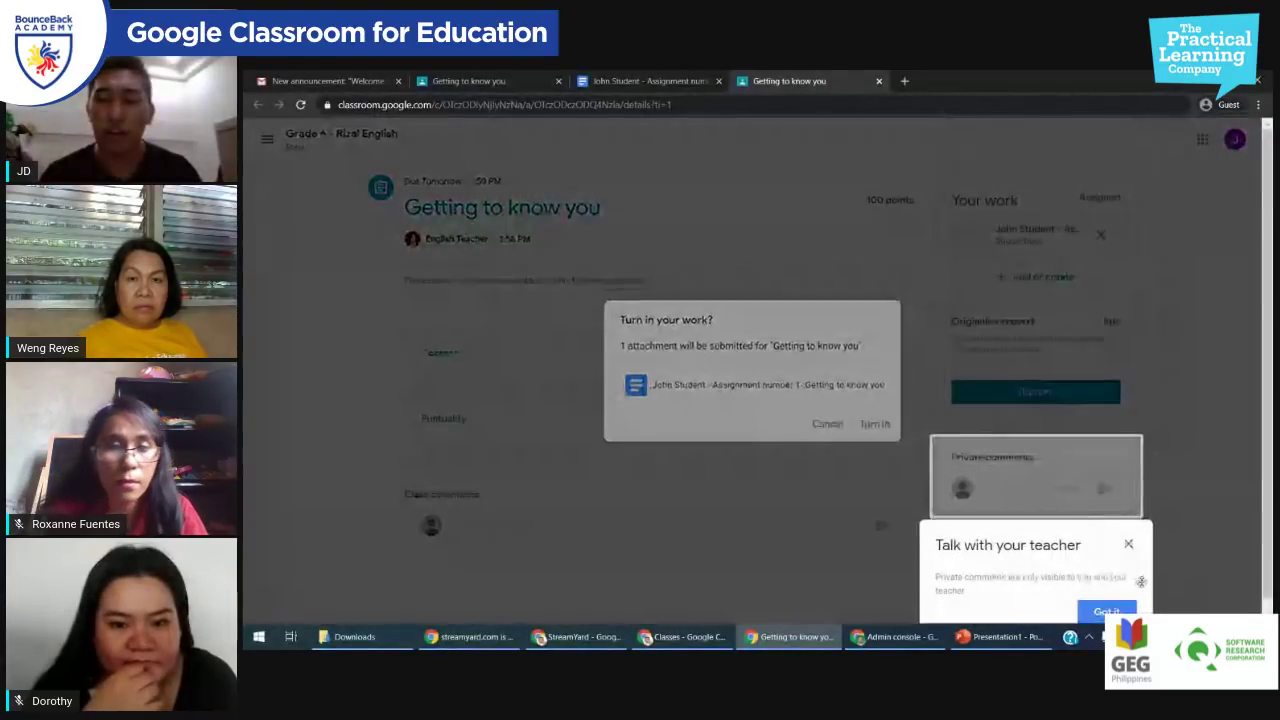
Step: Dismiss the private-comments tip and confirm Turn in for the second student's work
{"action": "left_click", "coordinate": [1128, 544]}
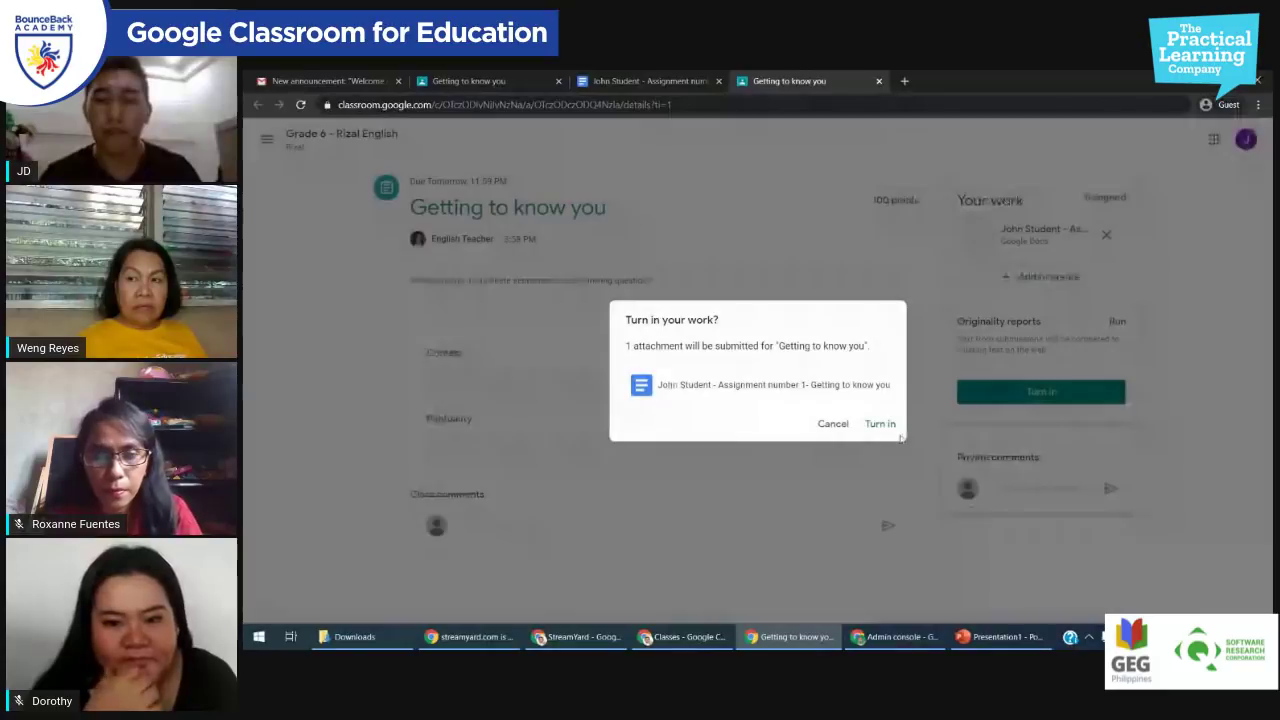
{"action": "left_click", "coordinate": [879, 424]}
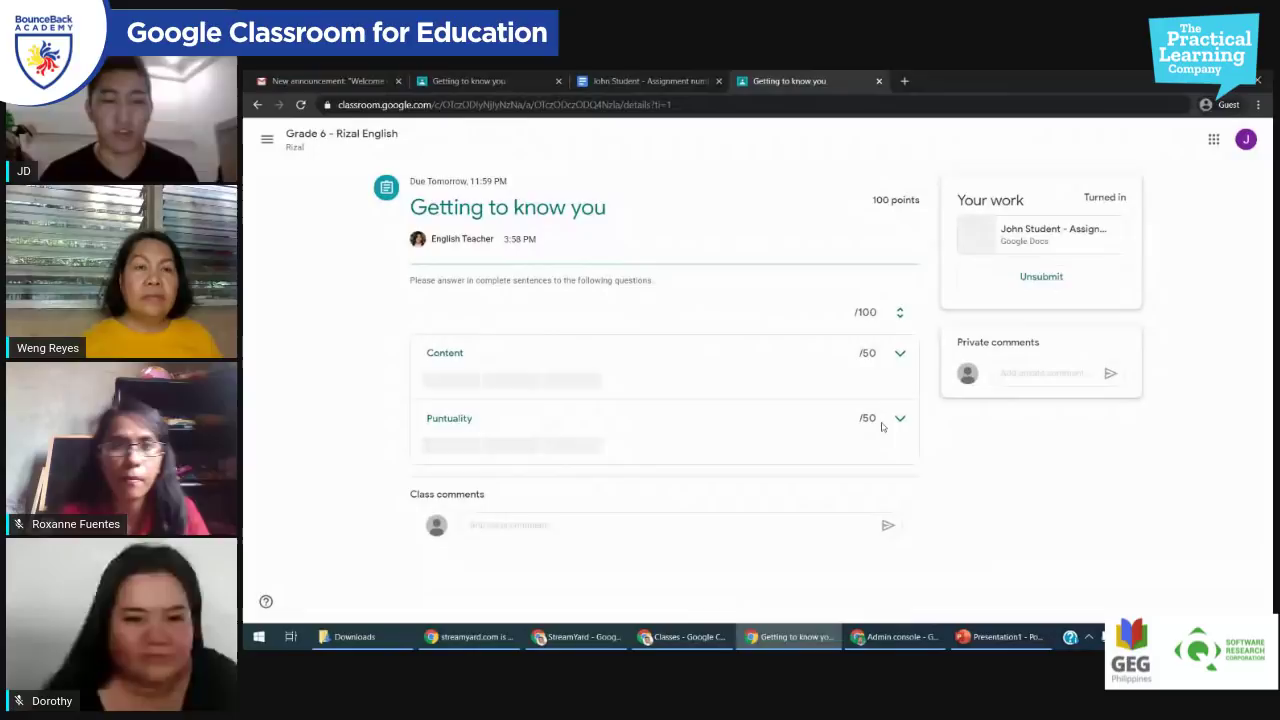
{"action": "left_click", "coordinate": [578, 636]}
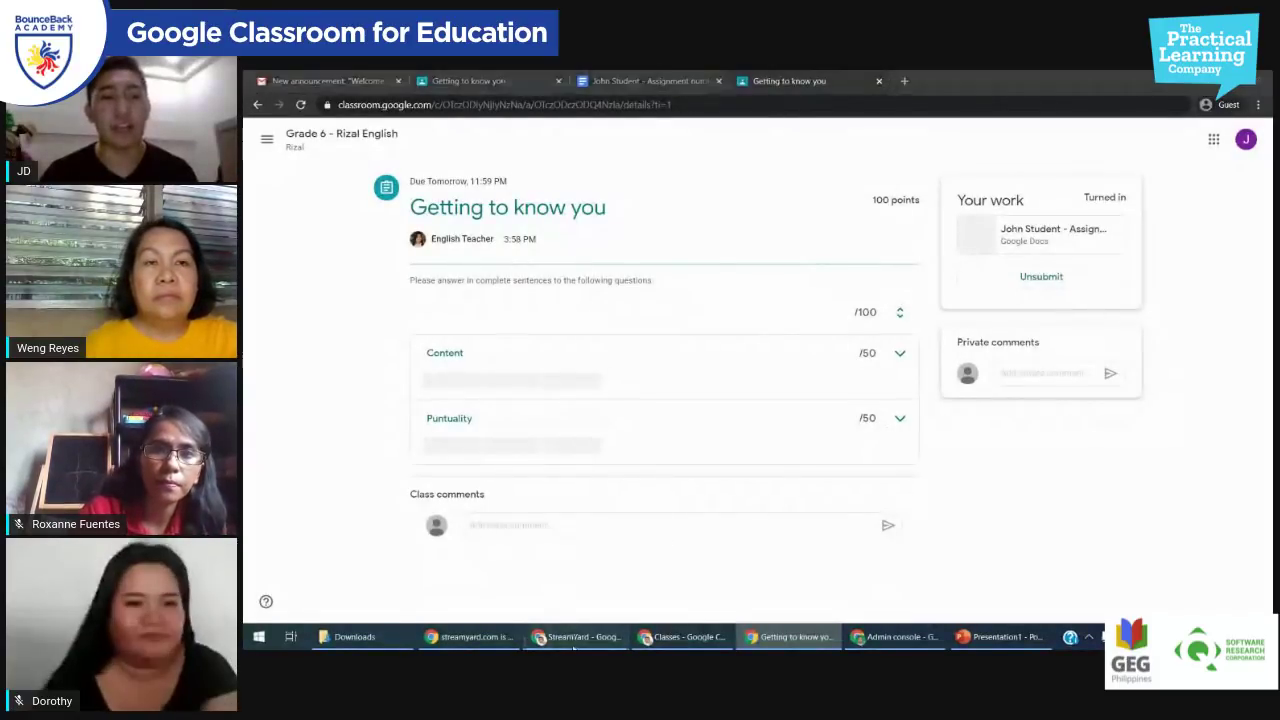
Step: Stop screen sharing and open the Getting to know you card to see both submissions turned in
{"action": "left_click", "coordinate": [657, 540]}
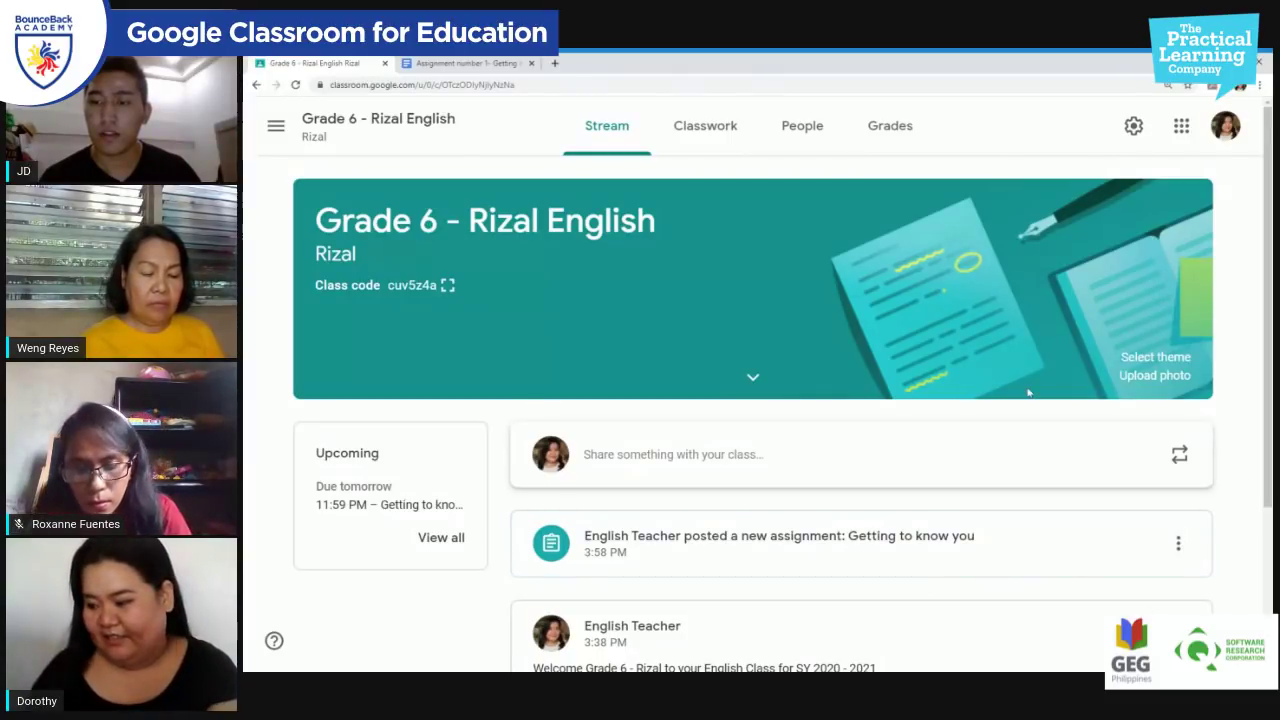
{"action": "scroll", "coordinate": [787, 478], "scroll_direction": "down", "scroll_amount": 1}
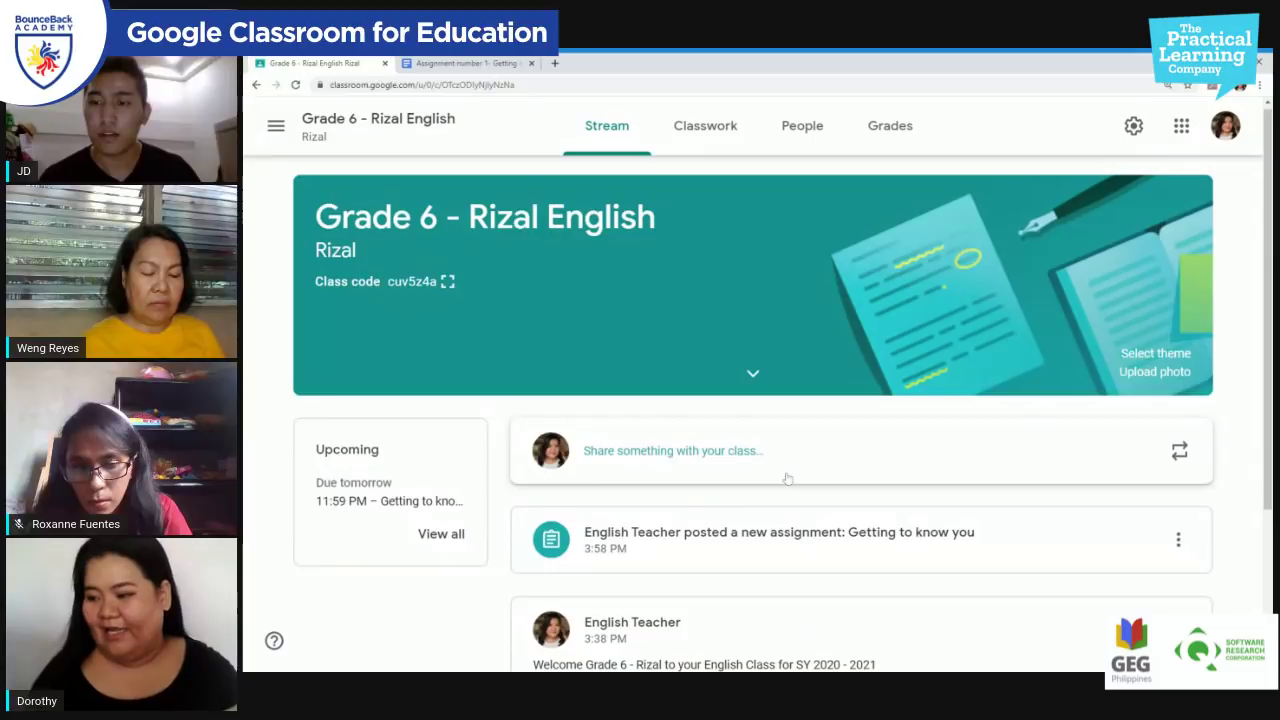
{"action": "scroll", "coordinate": [787, 478], "scroll_direction": "down", "scroll_amount": 2}
{"action": "left_click", "coordinate": [771, 351]}
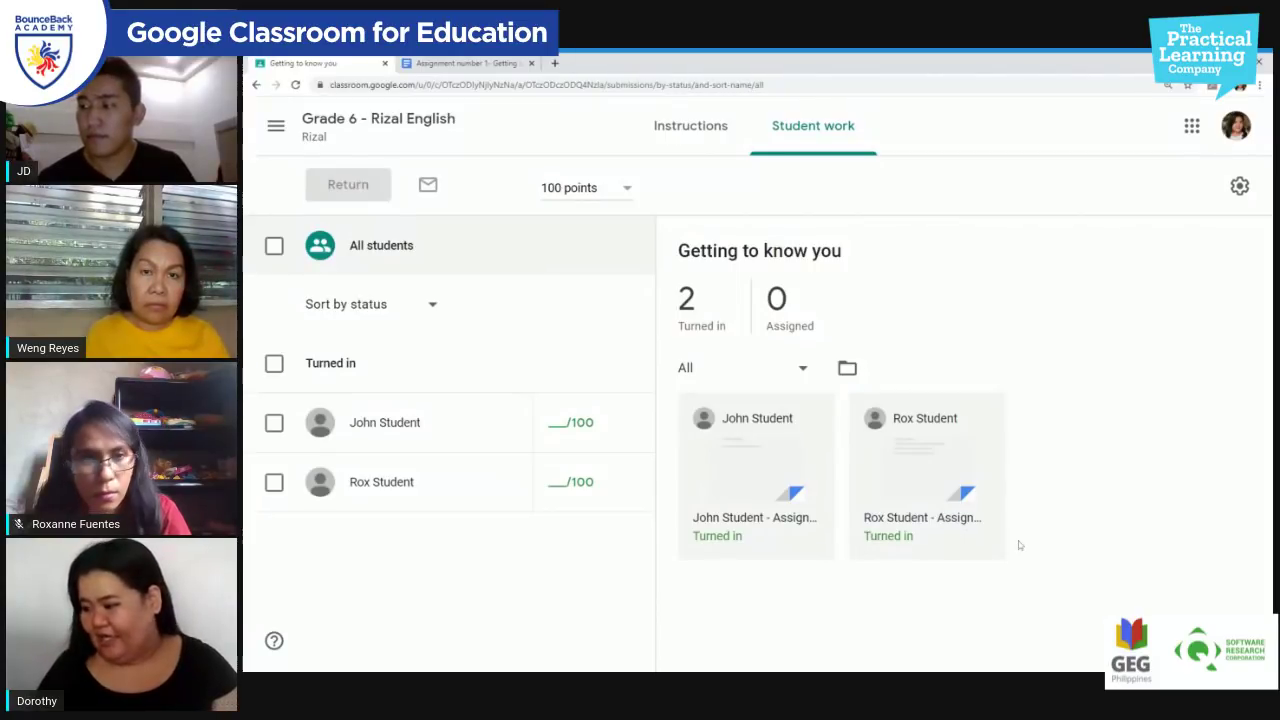
Step: Open the student's turned-in document and dismiss the pop-out dialog and outline panel
{"action": "left_click", "coordinate": [817, 537]}
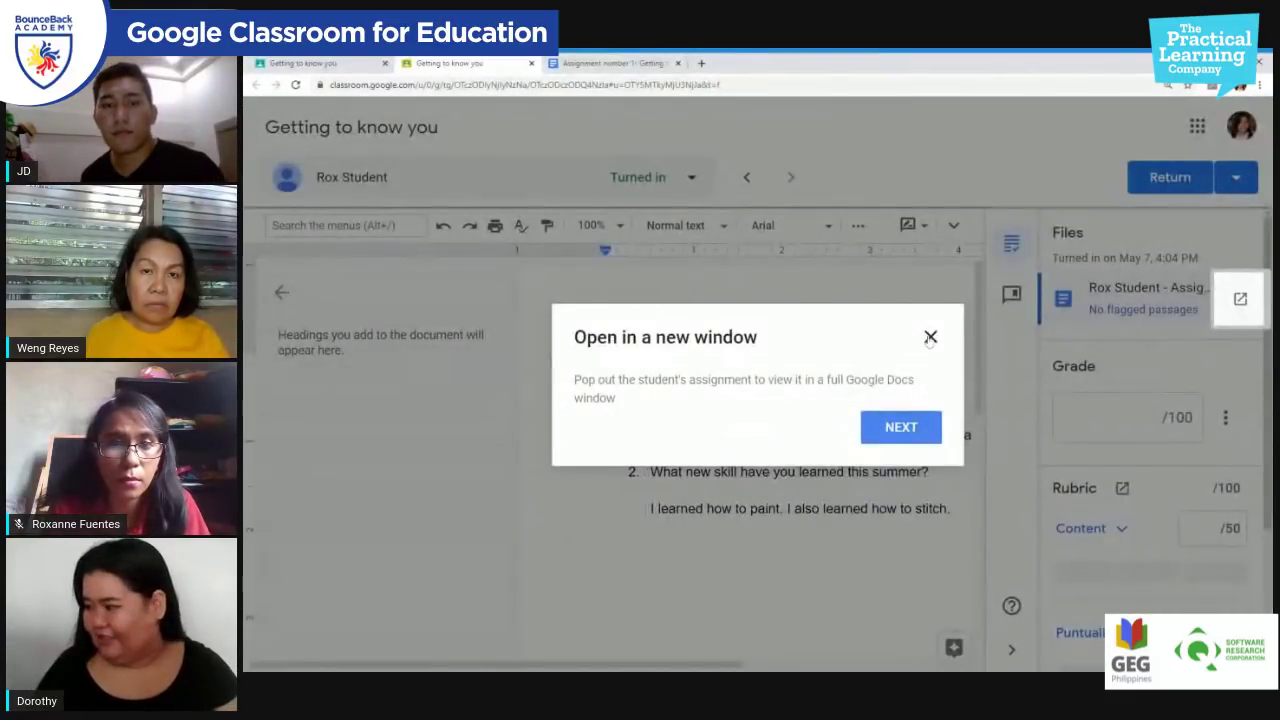
{"action": "left_click", "coordinate": [930, 338]}
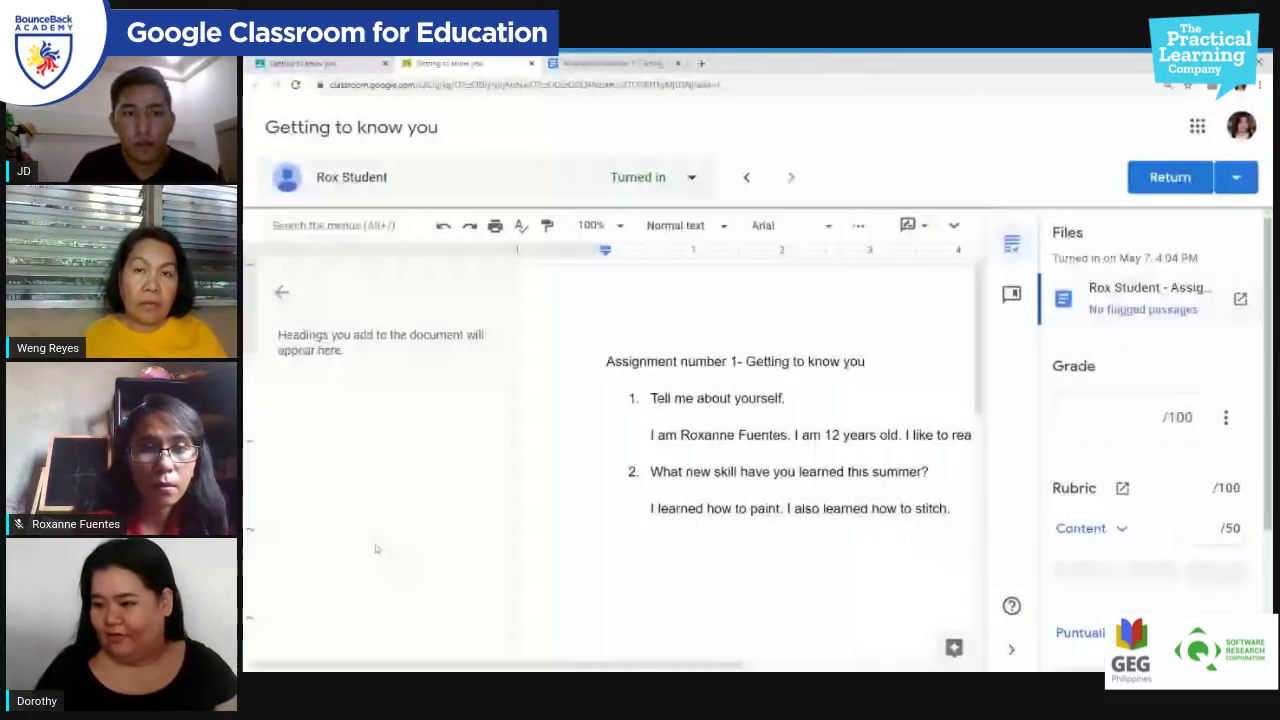
{"action": "left_click", "coordinate": [282, 291]}
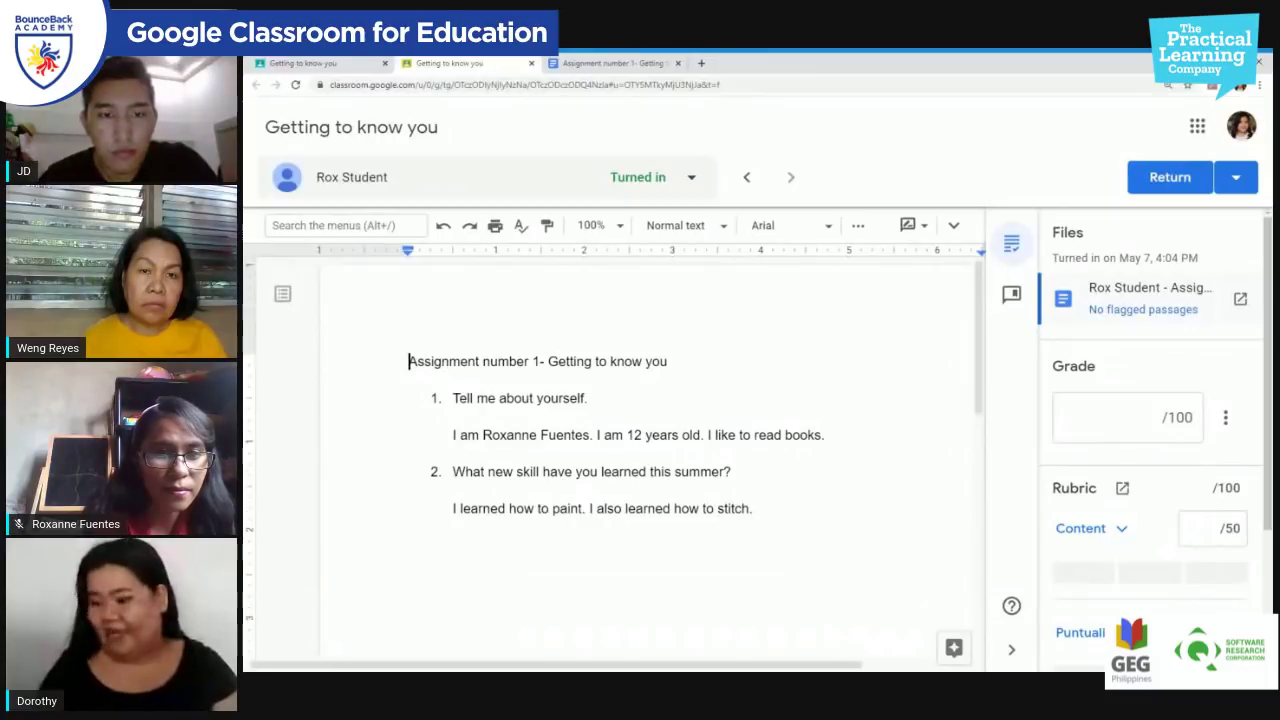
{"action": "left_click", "coordinate": [696, 444]}
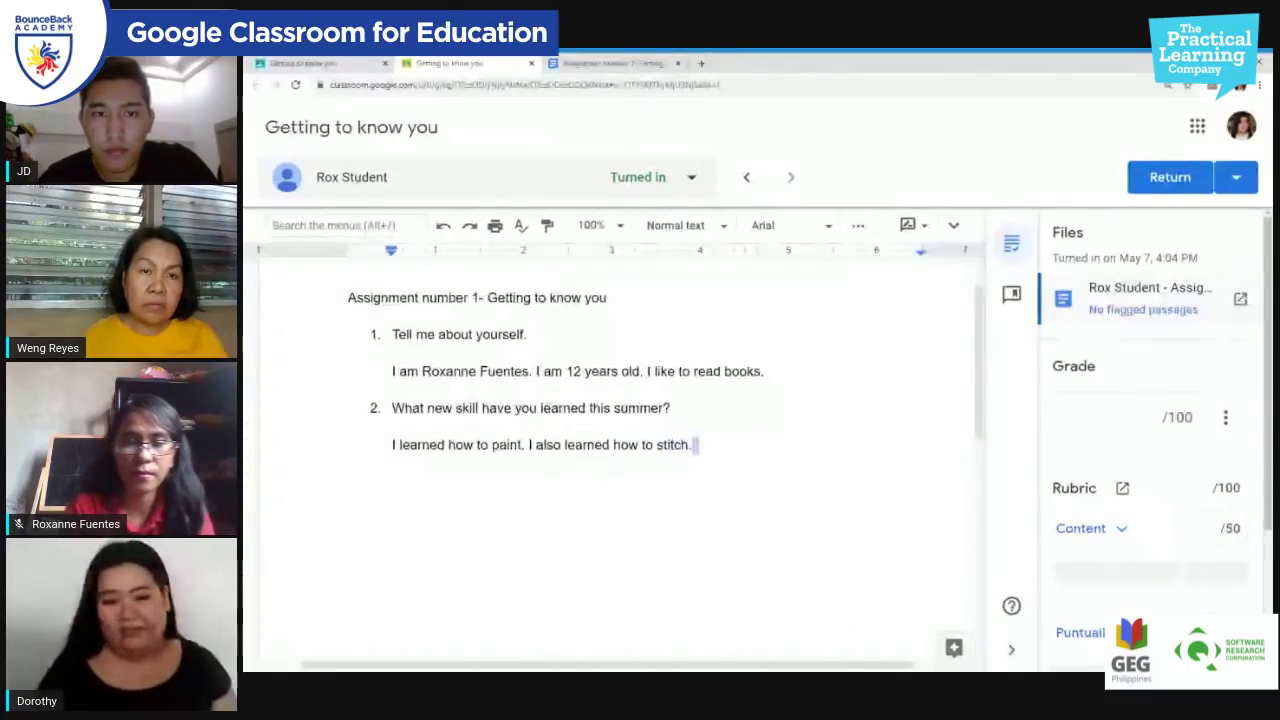
Step: Give top marks of 50 on both the Content and Puntuality rubric criteria
{"action": "scroll", "coordinate": [610, 450], "scroll_direction": "down", "scroll_amount": 1}
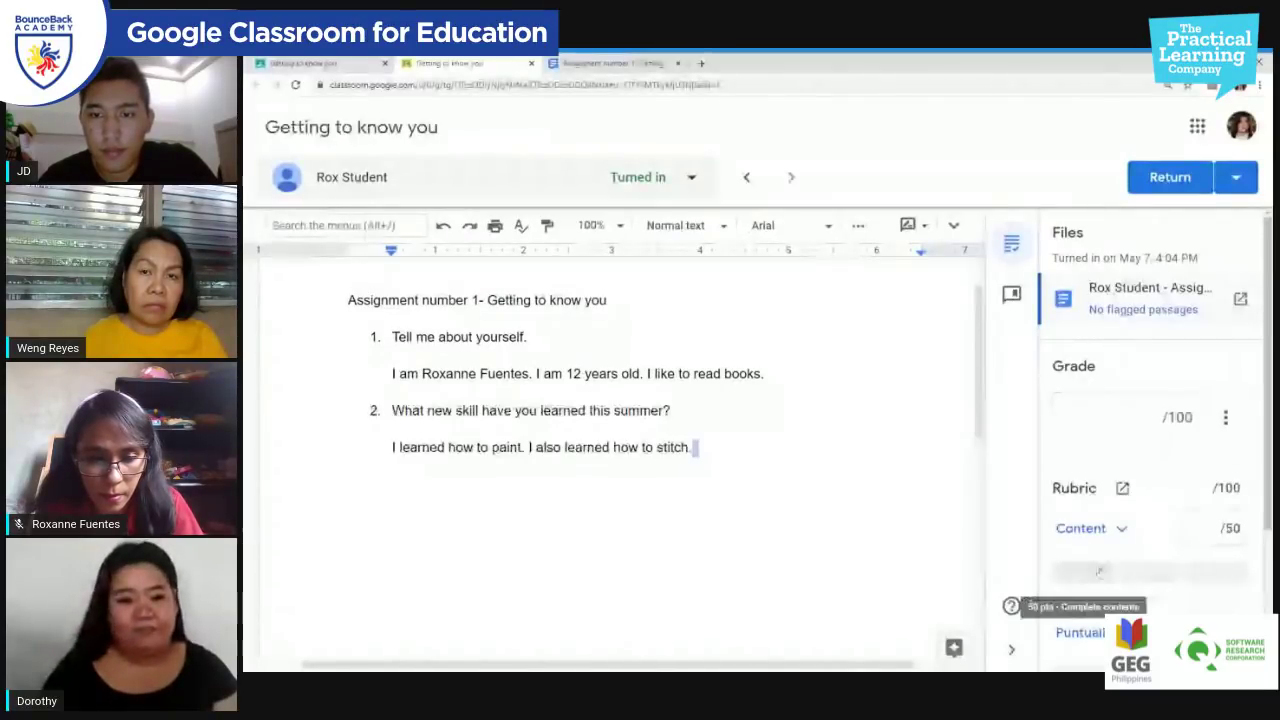
{"action": "left_click", "coordinate": [1097, 573]}
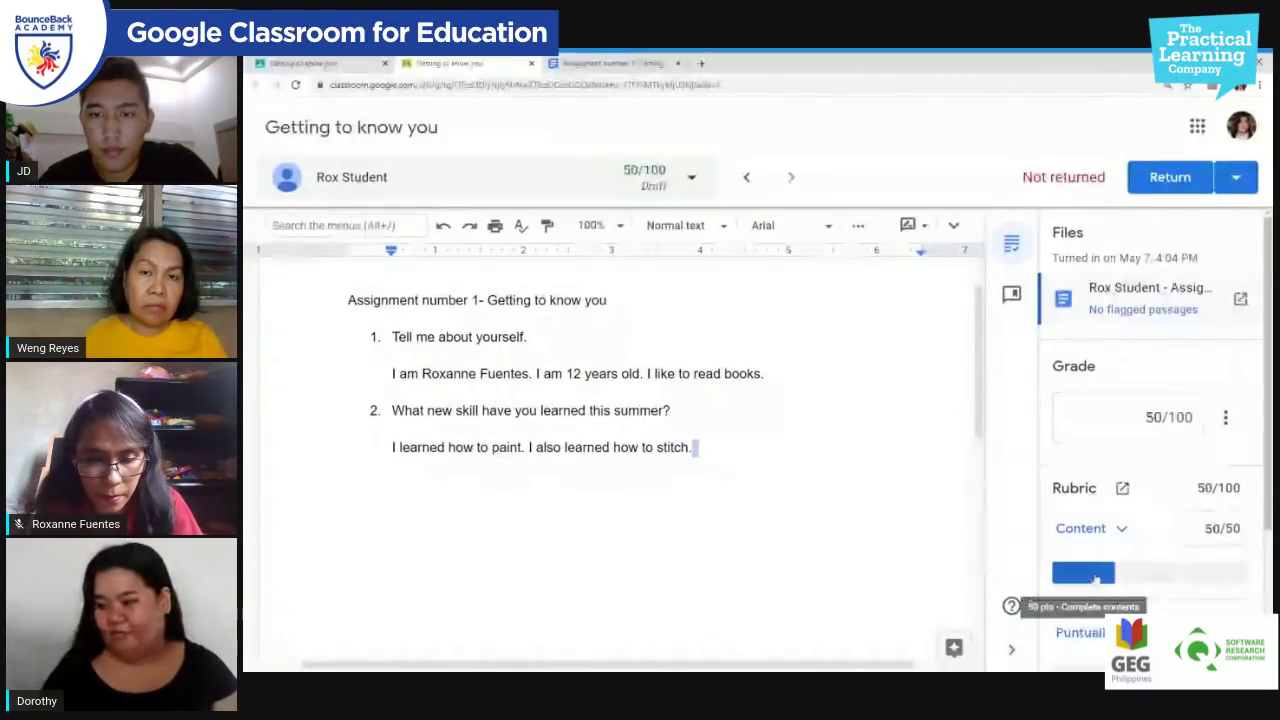
{"action": "scroll", "coordinate": [1101, 483], "scroll_direction": "down", "scroll_amount": 2}
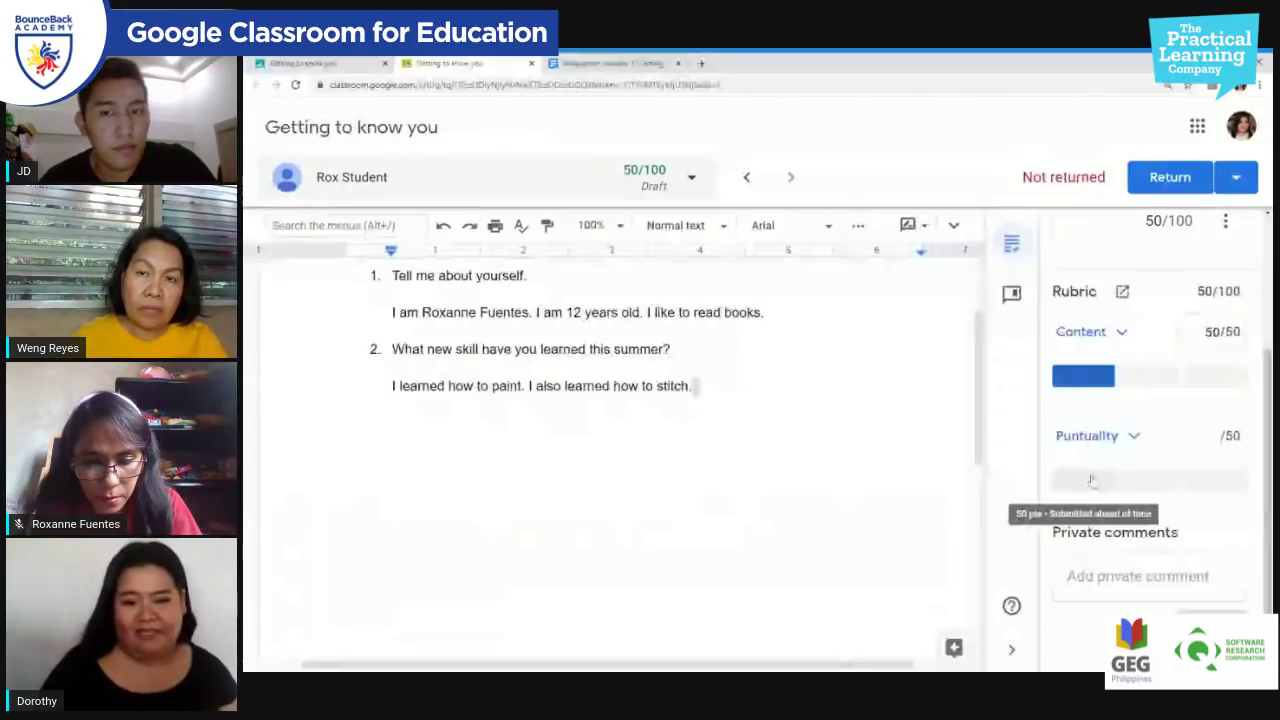
{"action": "left_click", "coordinate": [1091, 481]}
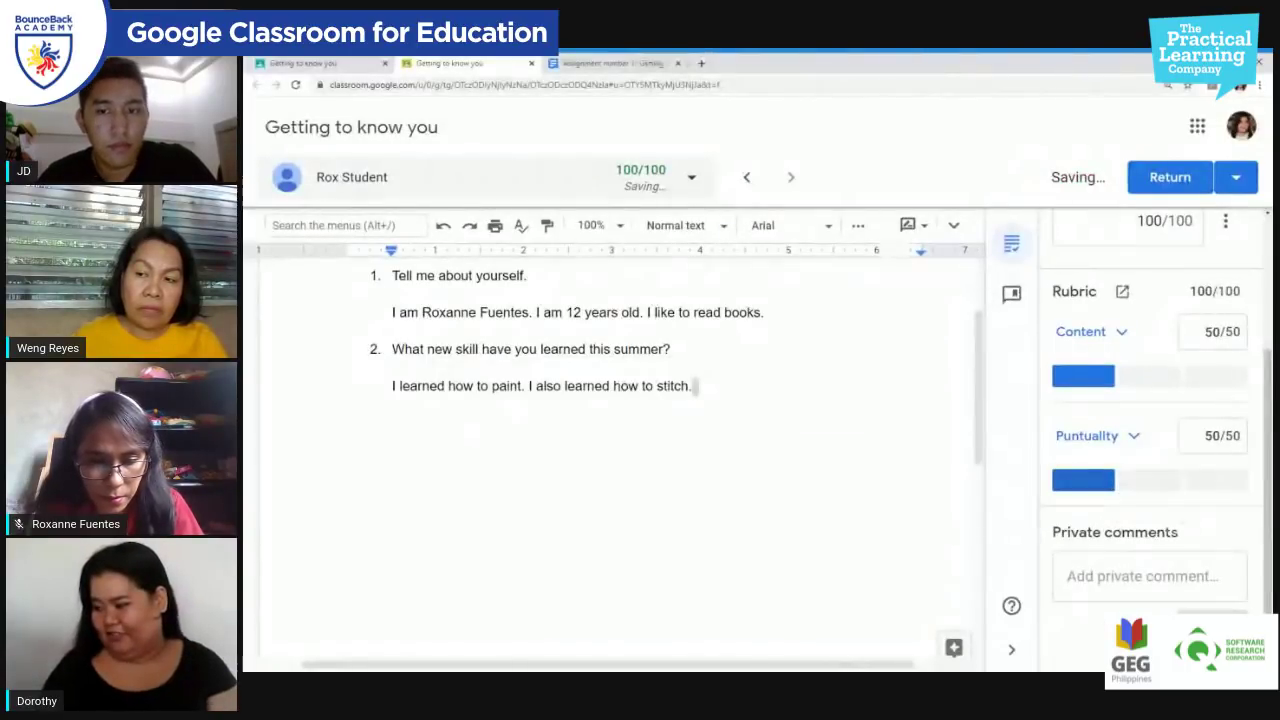
Step: Write 'Great work' as a private comment to the student on the graded work
{"action": "left_click", "coordinate": [1150, 576]}
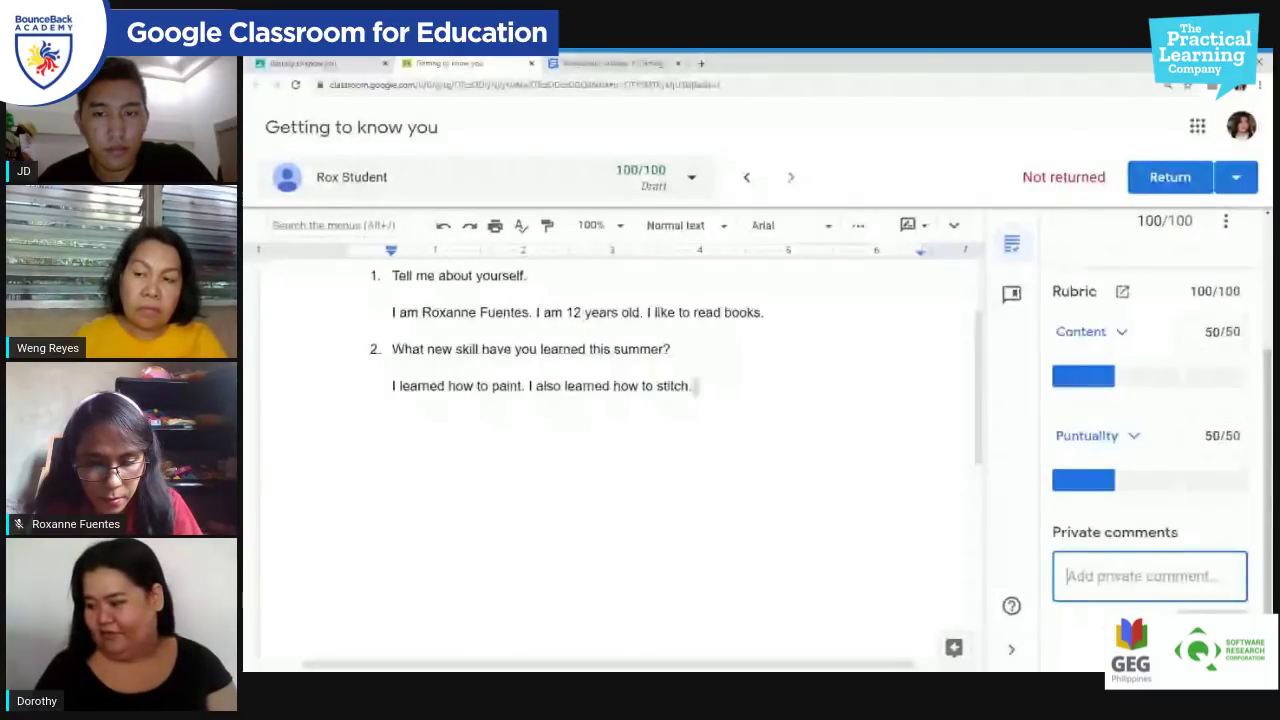
{"action": "type", "text": "Great wor"}
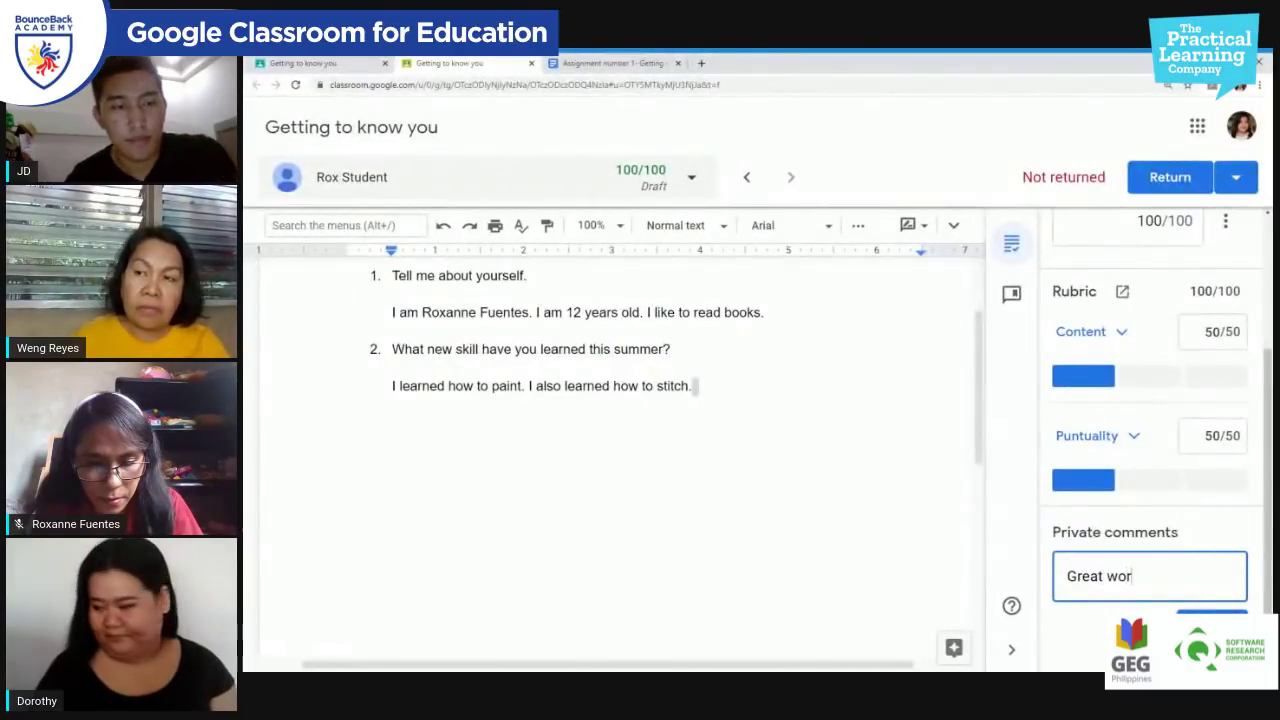
{"action": "type", "text": "k"}
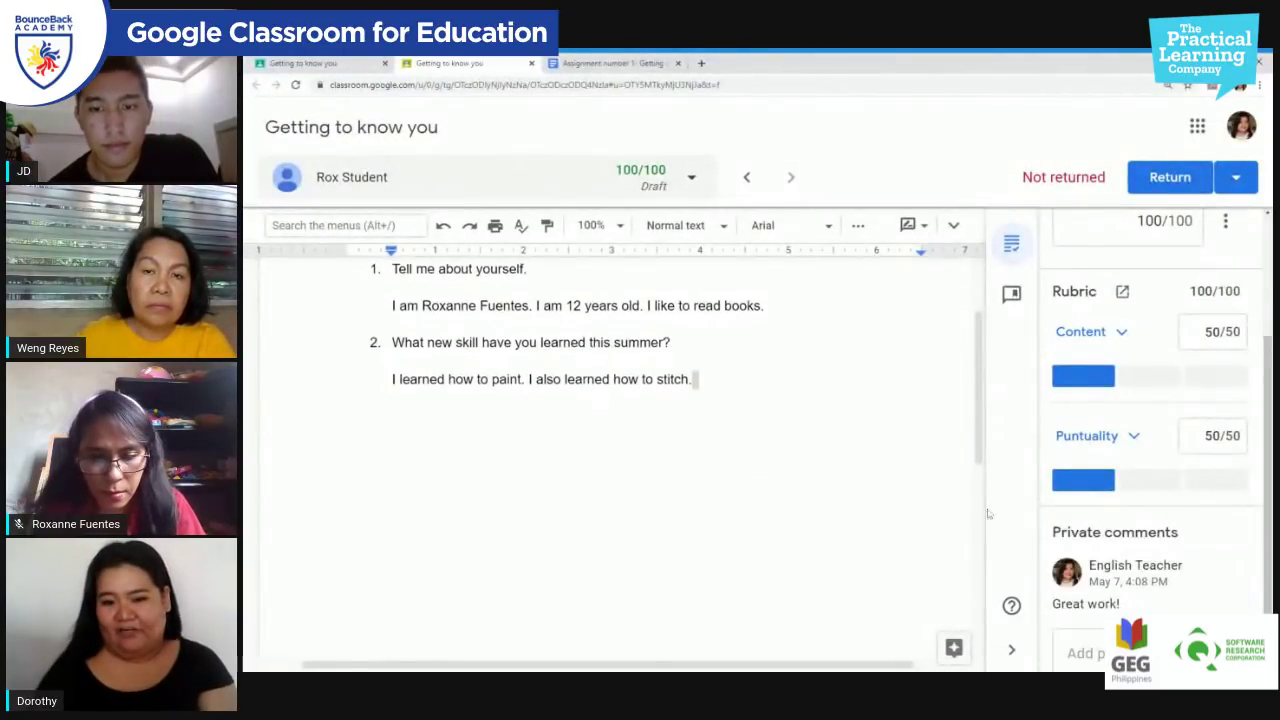
{"action": "scroll", "coordinate": [610, 420], "scroll_direction": "down", "scroll_amount": 1}
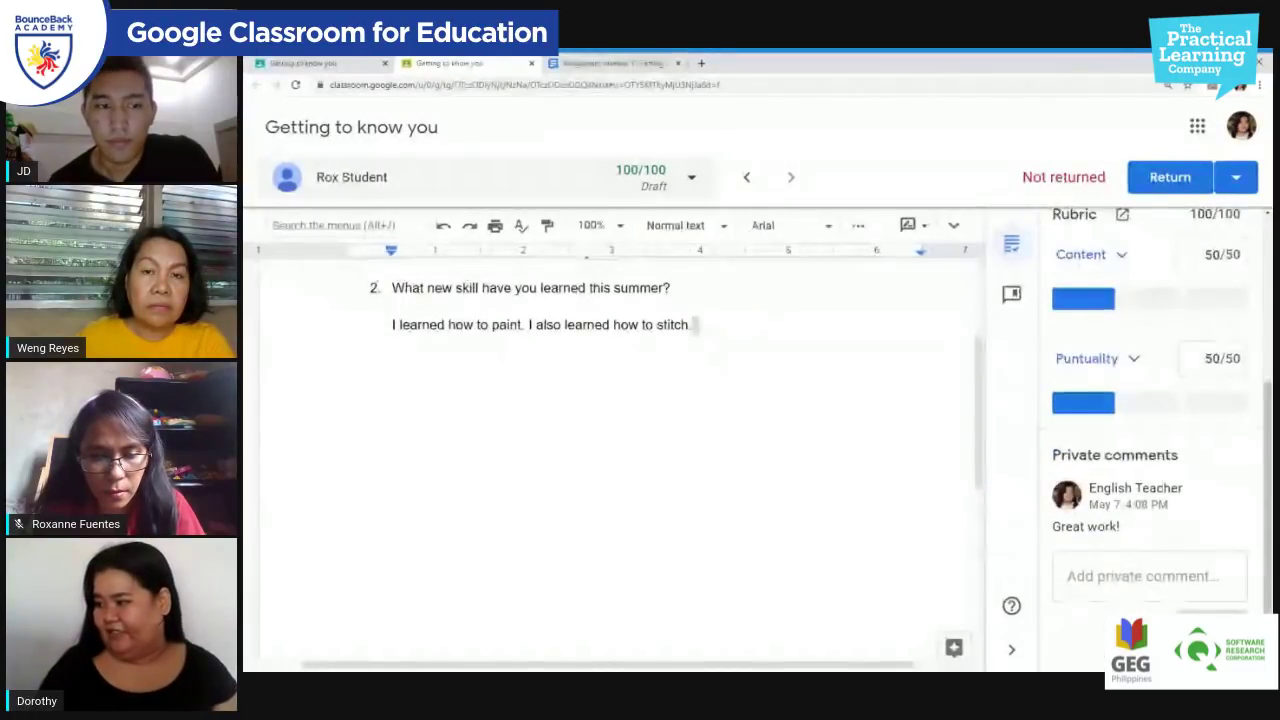
{"action": "scroll", "coordinate": [1122, 470], "scroll_direction": "up", "scroll_amount": 3}
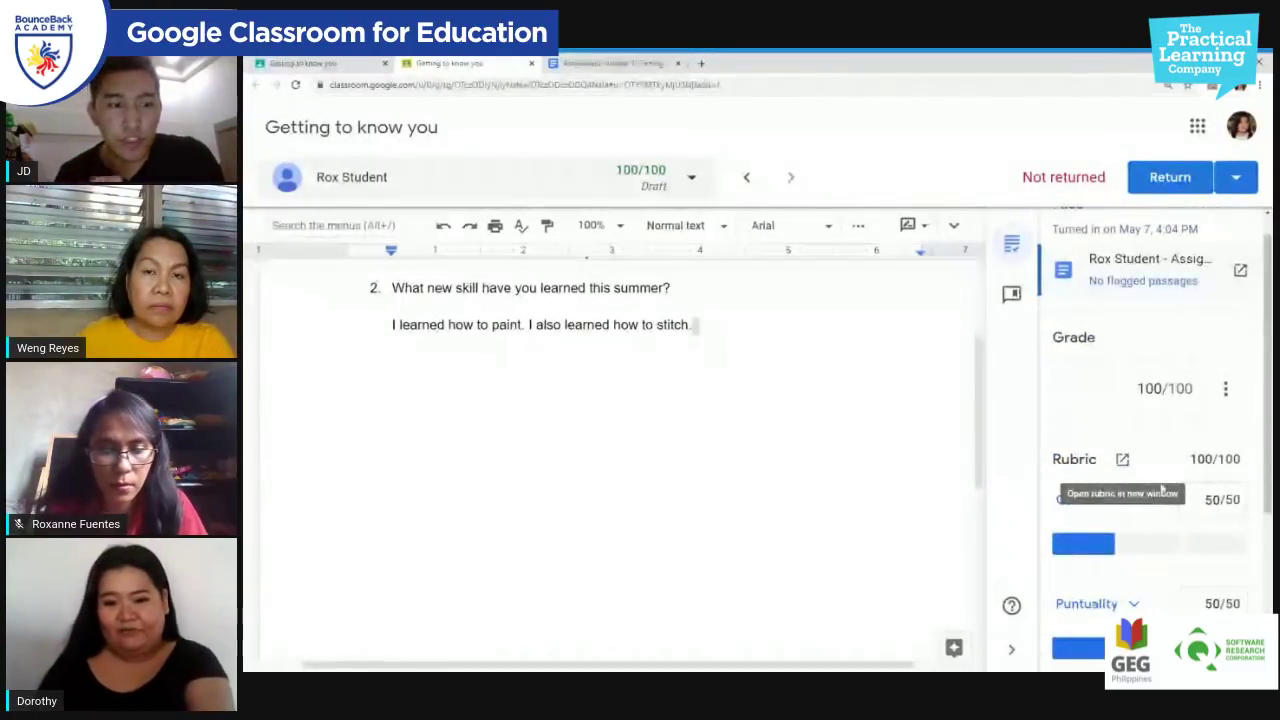
{"action": "scroll", "coordinate": [1150, 510], "scroll_direction": "down", "scroll_amount": 1}
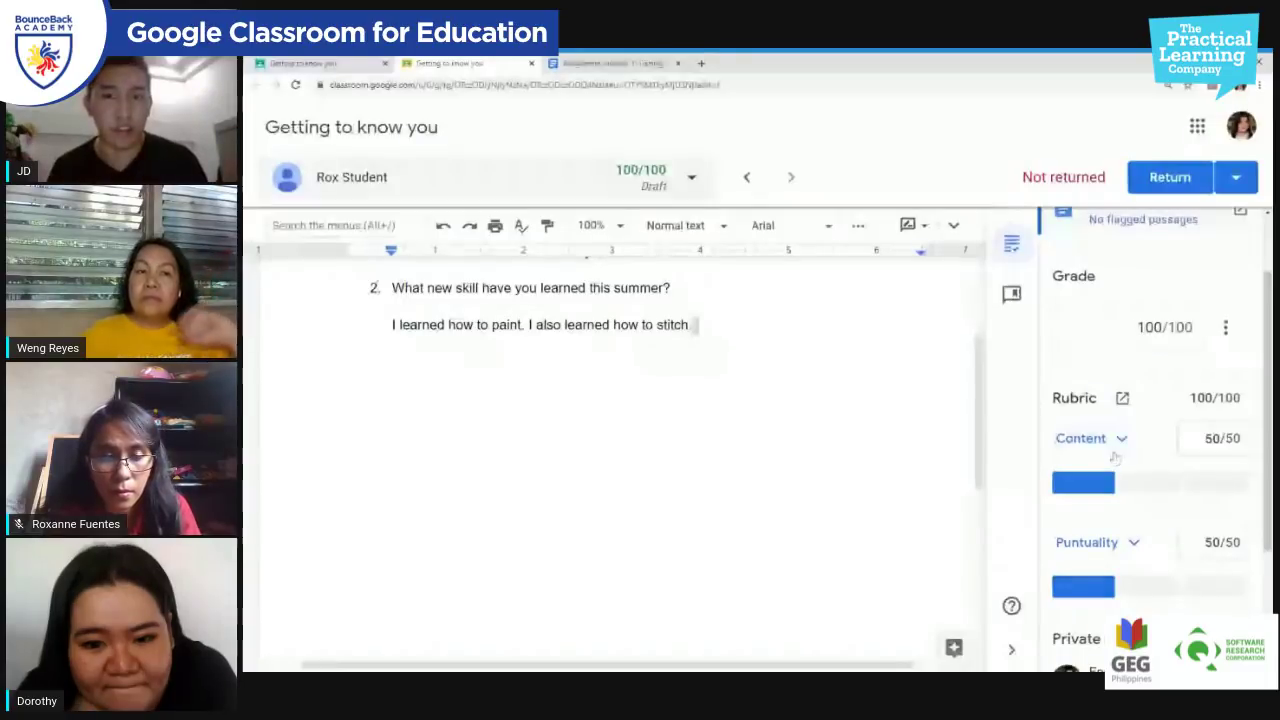
{"action": "scroll", "coordinate": [1121, 460], "scroll_direction": "down", "scroll_amount": 1}
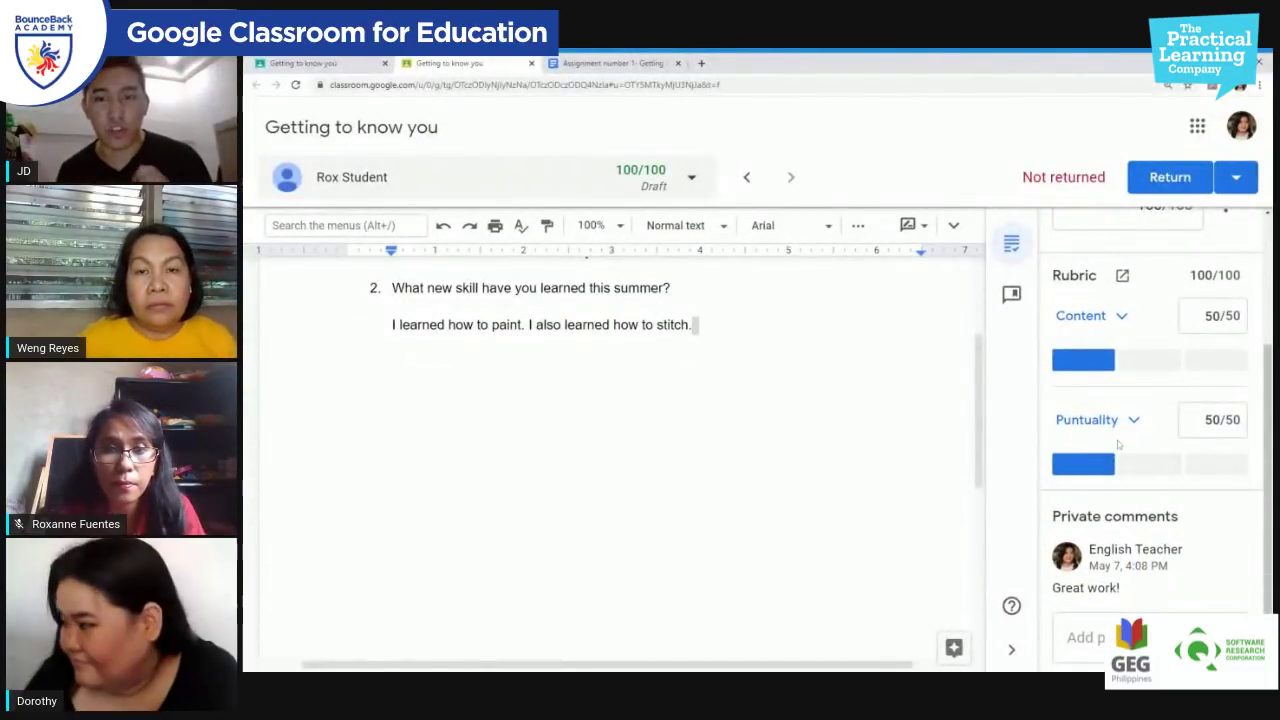
{"action": "scroll", "coordinate": [1121, 445], "scroll_direction": "up", "scroll_amount": 1}
{"action": "scroll", "coordinate": [1122, 443], "scroll_direction": "up", "scroll_amount": 3}
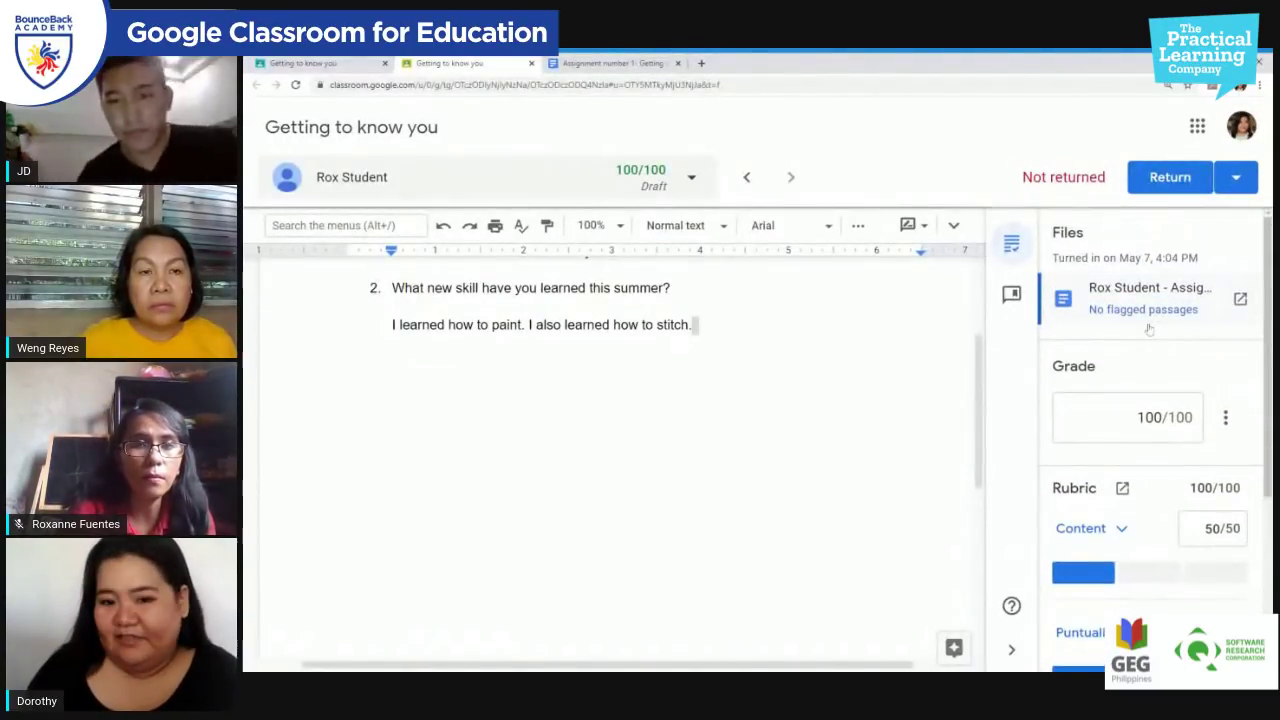
{"action": "scroll", "coordinate": [1149, 330], "scroll_direction": "down", "scroll_amount": 2}
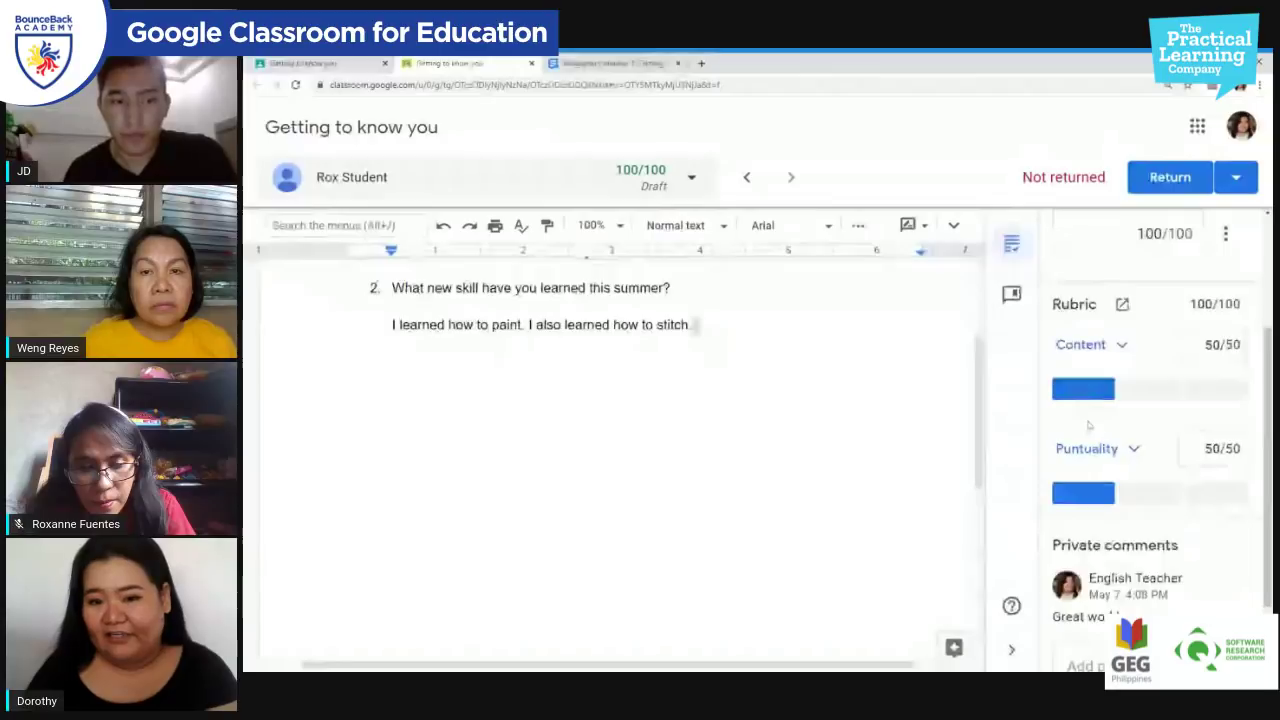
{"action": "scroll", "coordinate": [1089, 425], "scroll_direction": "up", "scroll_amount": 1}
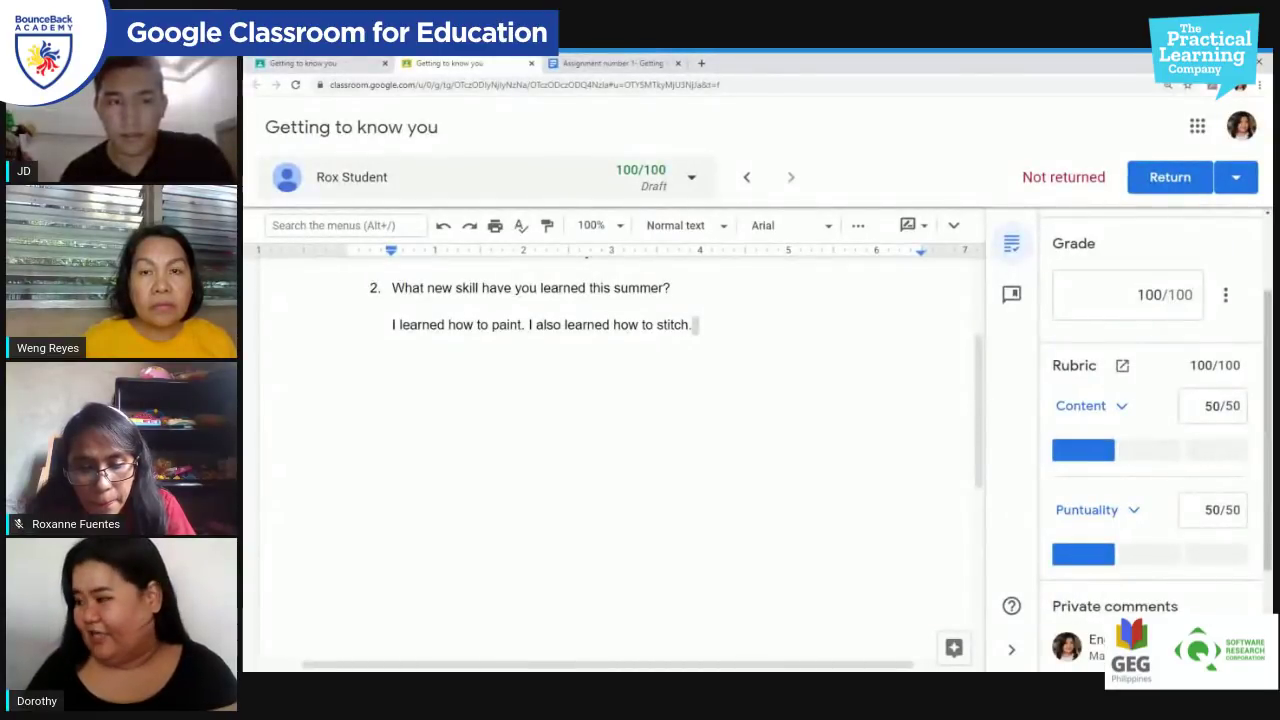
{"action": "scroll", "coordinate": [1161, 285], "scroll_direction": "up", "scroll_amount": 2}
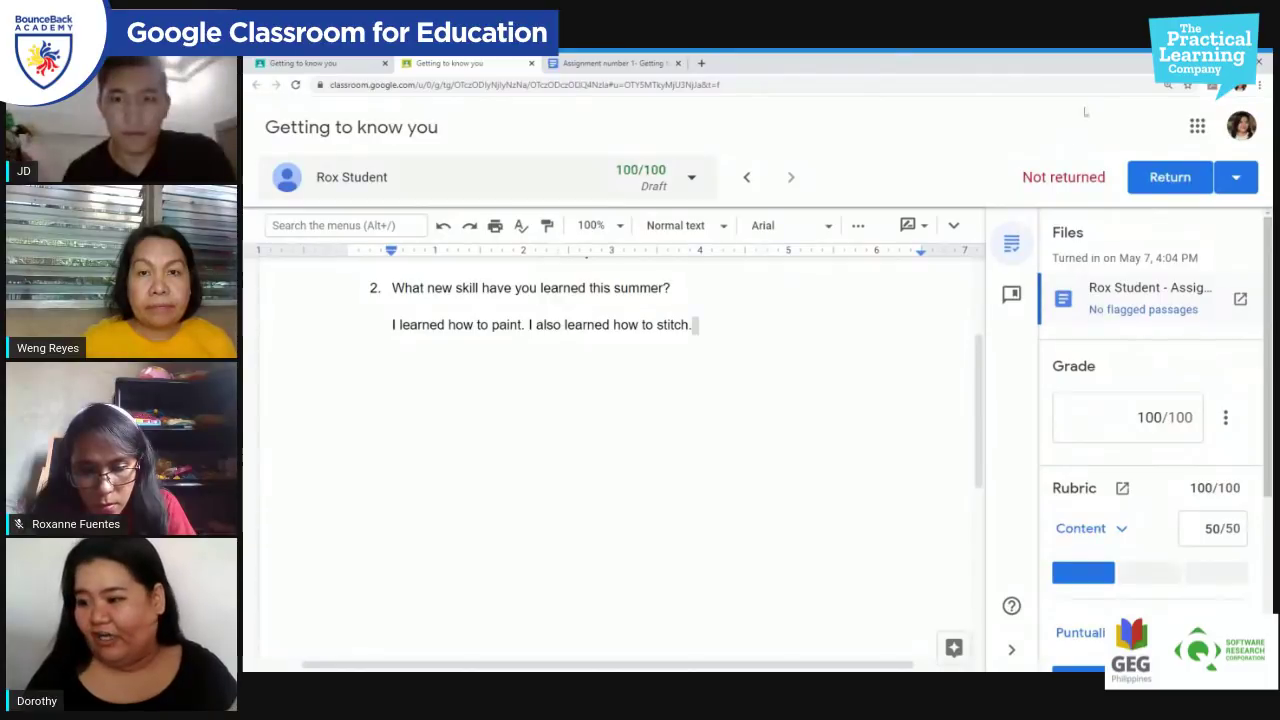
Step: Return the 100/100 graded submission to the student and confirm it
{"action": "left_click", "coordinate": [1170, 178]}
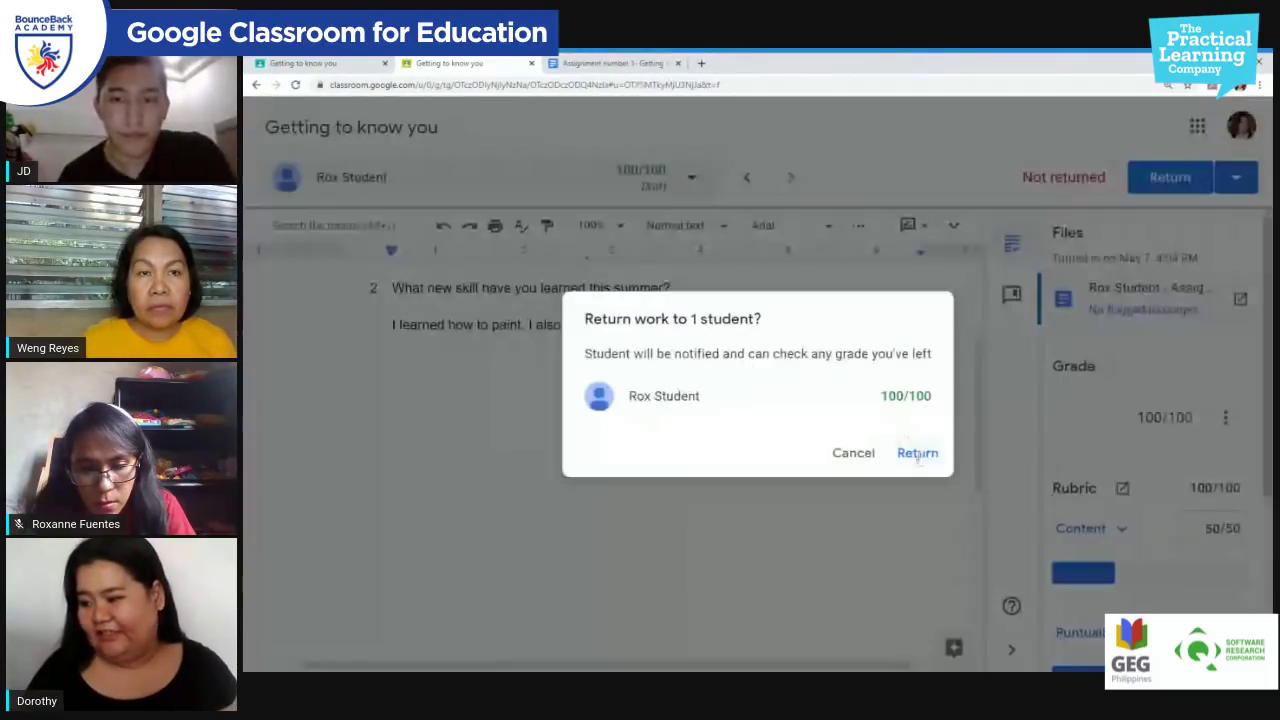
{"action": "left_click", "coordinate": [912, 452]}
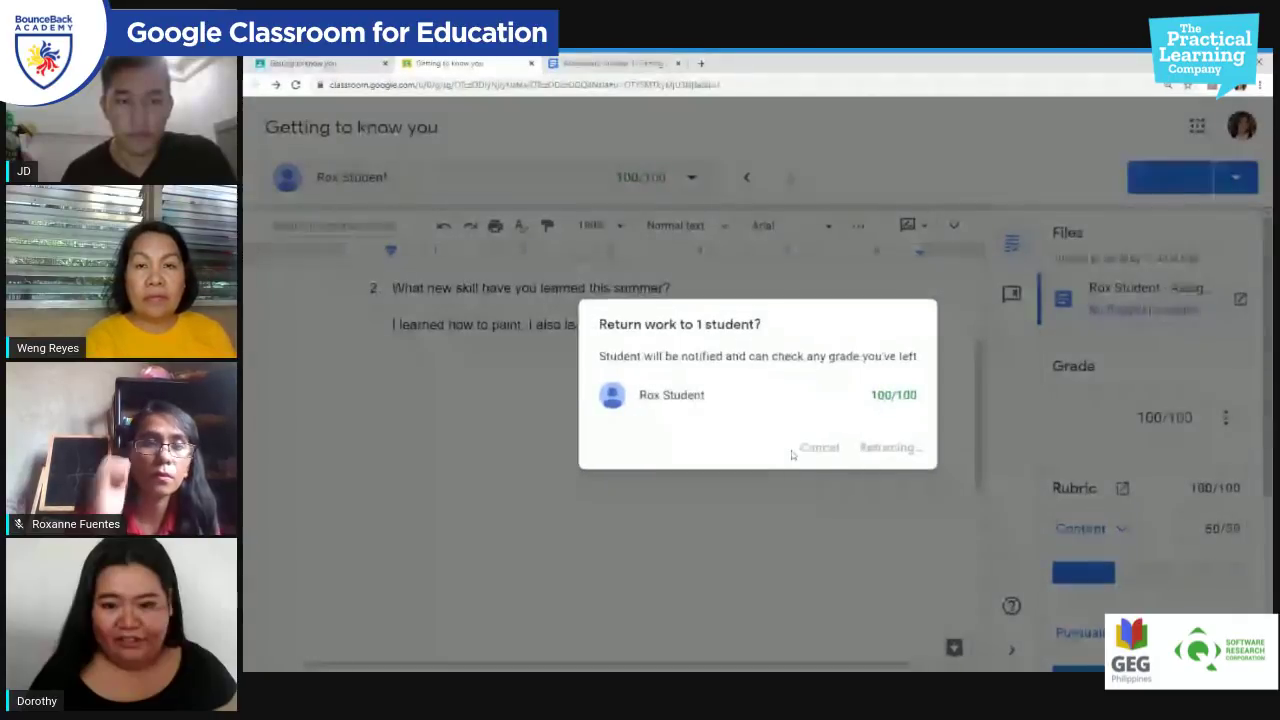
{"action": "scroll", "coordinate": [610, 440], "scroll_direction": "up", "scroll_amount": 3}
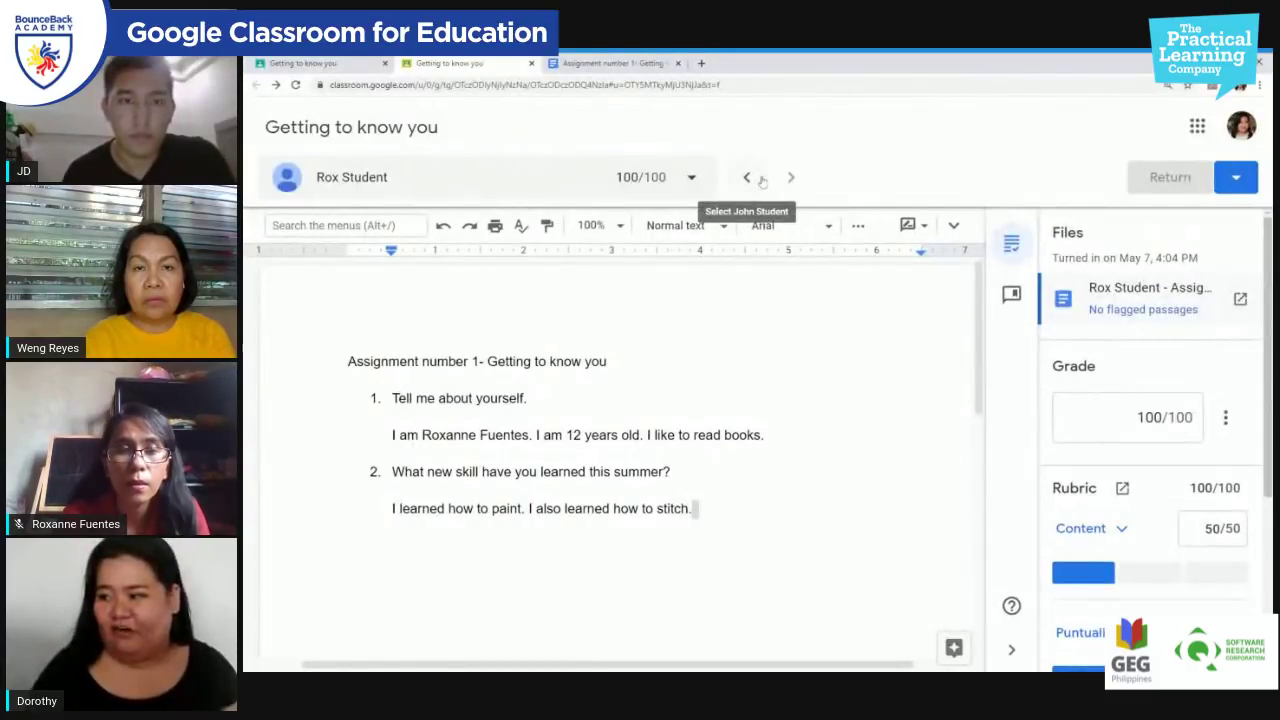
{"action": "left_click", "coordinate": [747, 180]}
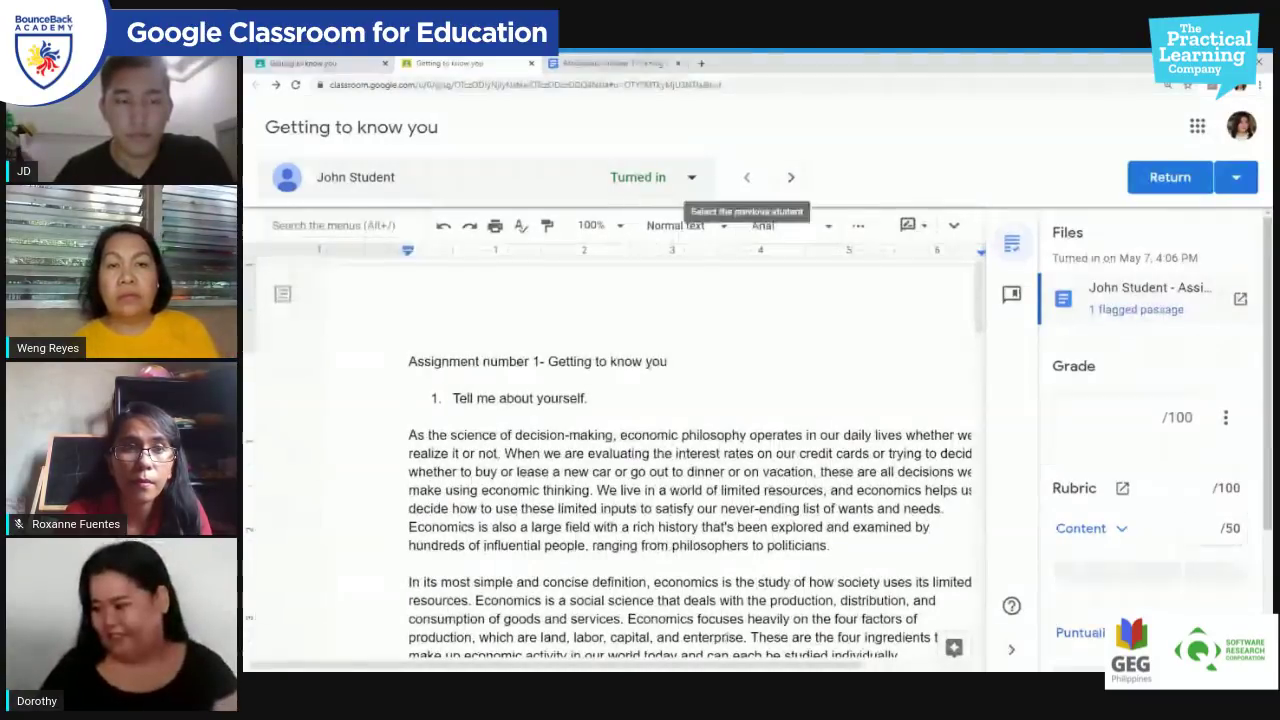
{"action": "scroll", "coordinate": [313, 538], "scroll_direction": "down", "scroll_amount": 1}
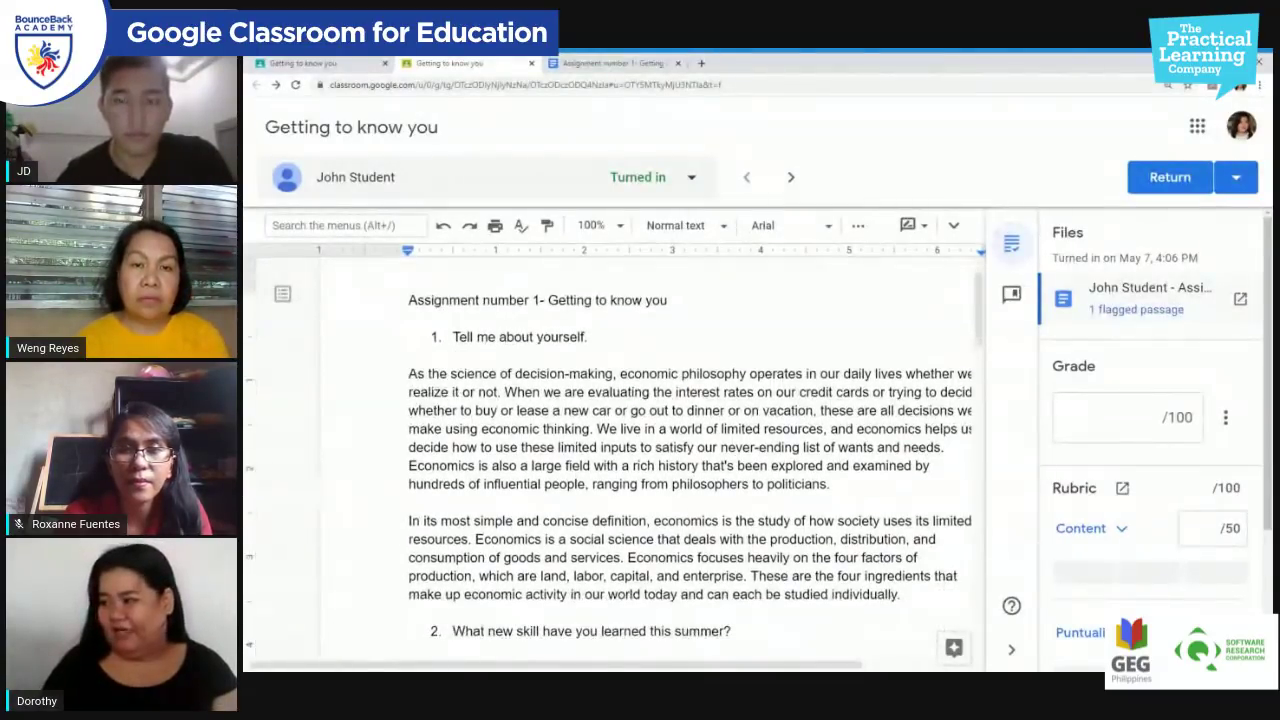
{"action": "scroll", "coordinate": [613, 458], "scroll_direction": "down", "scroll_amount": 5}
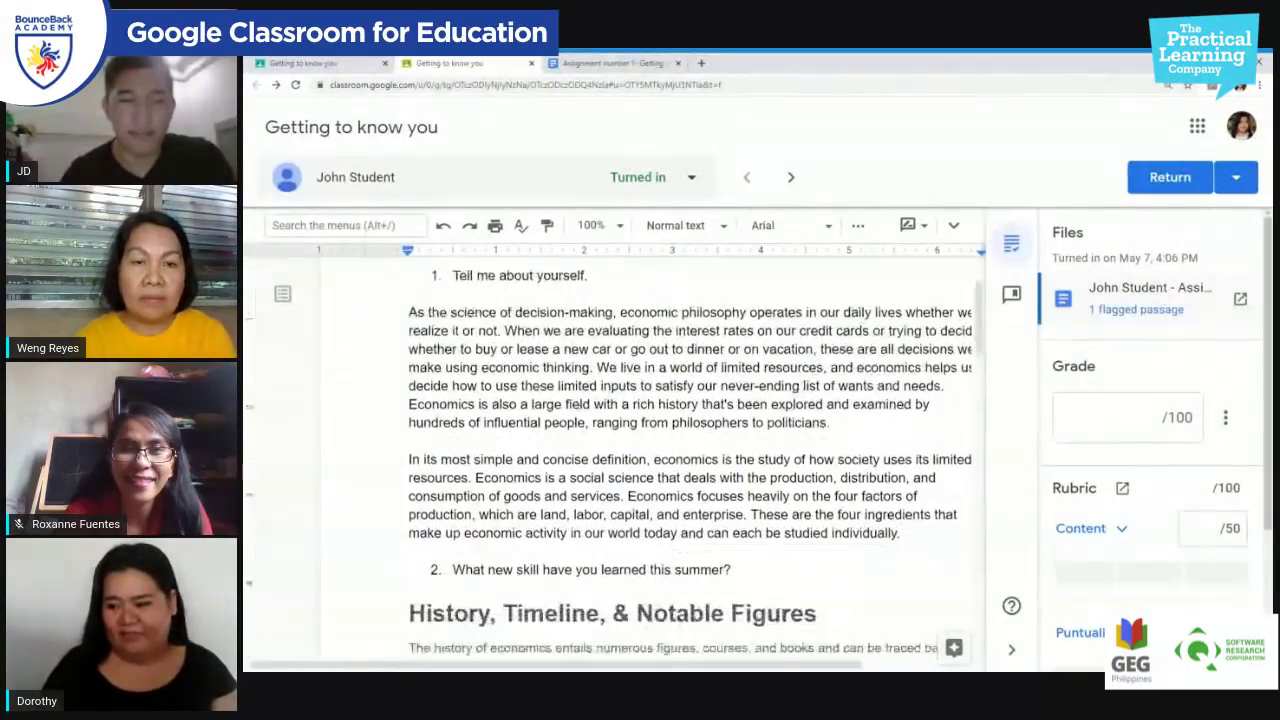
{"action": "scroll", "coordinate": [613, 458], "scroll_direction": "down", "scroll_amount": 2}
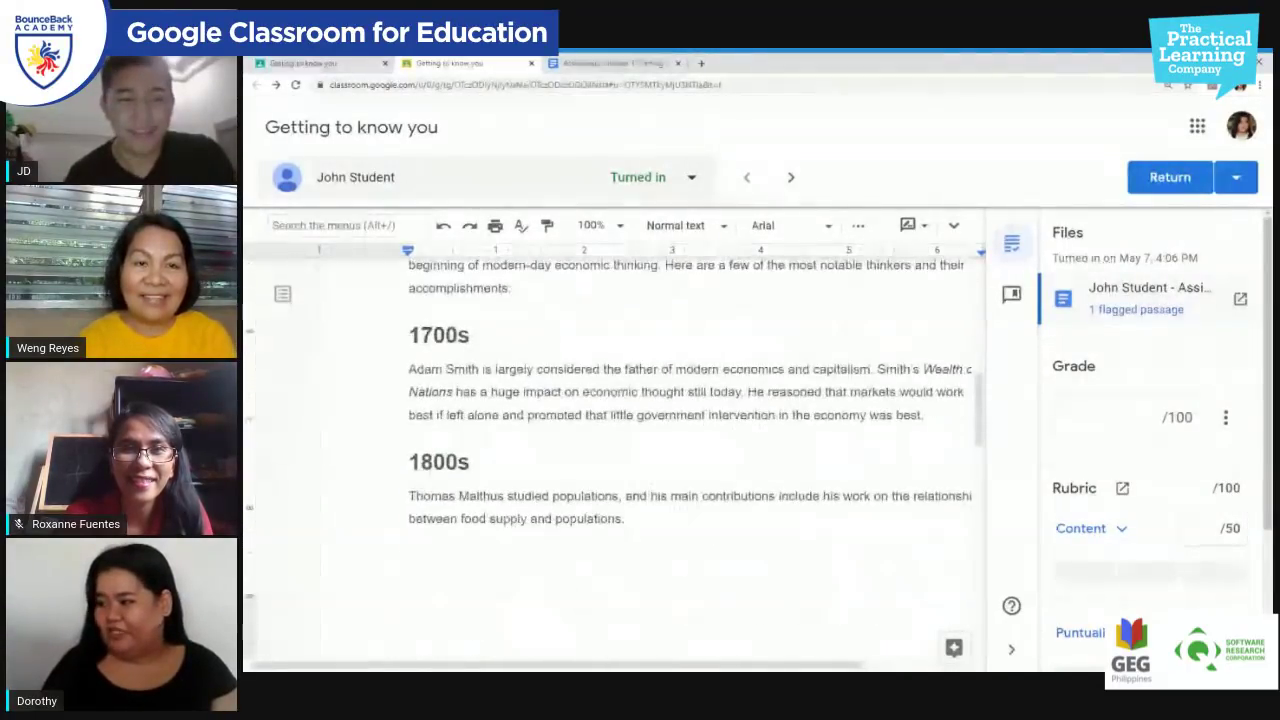
{"action": "scroll", "coordinate": [613, 458], "scroll_direction": "up", "scroll_amount": 1}
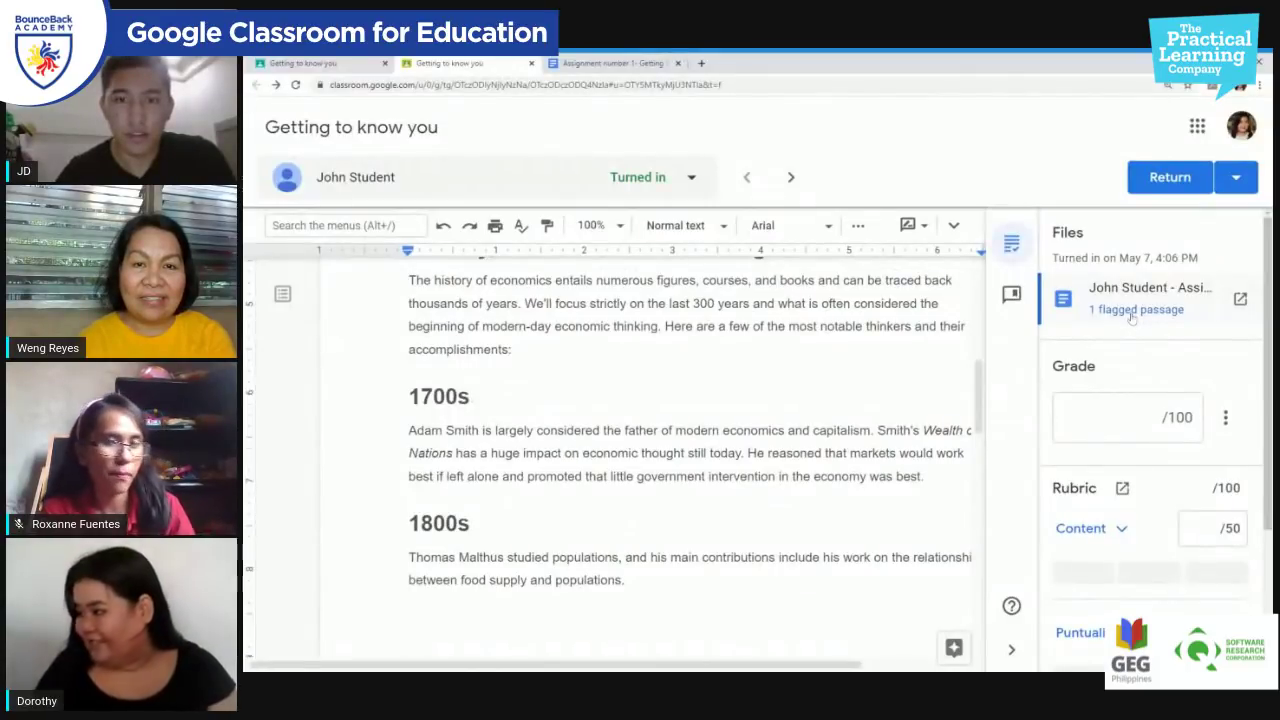
{"action": "left_click", "coordinate": [1157, 311]}
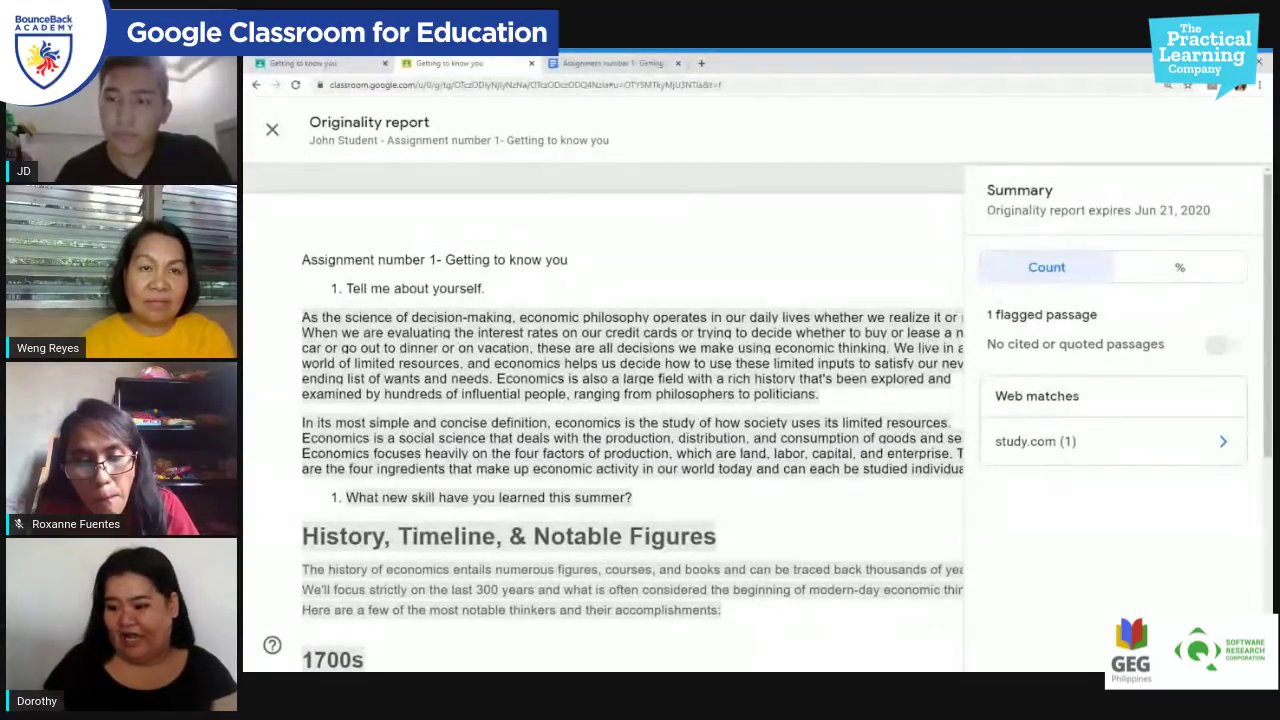
{"action": "scroll", "coordinate": [740, 260], "scroll_direction": "down", "scroll_amount": 5}
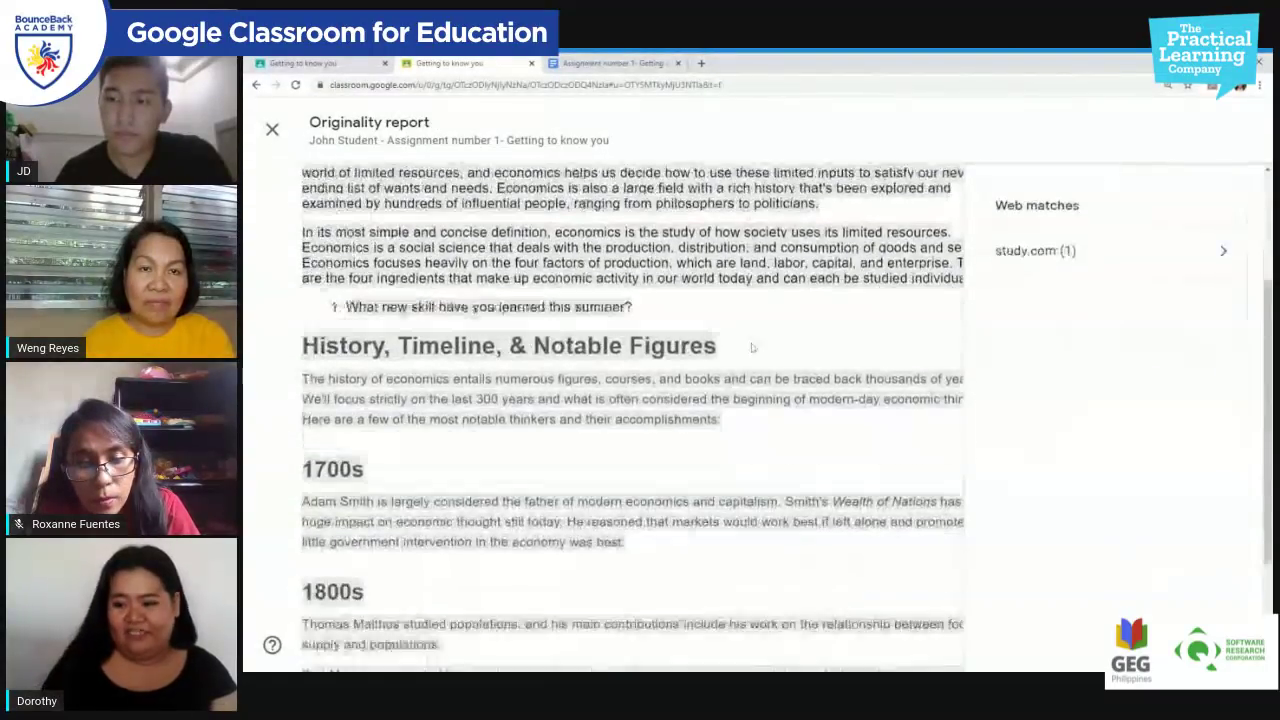
{"action": "scroll", "coordinate": [758, 345], "scroll_direction": "down", "scroll_amount": 1}
{"action": "scroll", "coordinate": [748, 430], "scroll_direction": "up", "scroll_amount": 3}
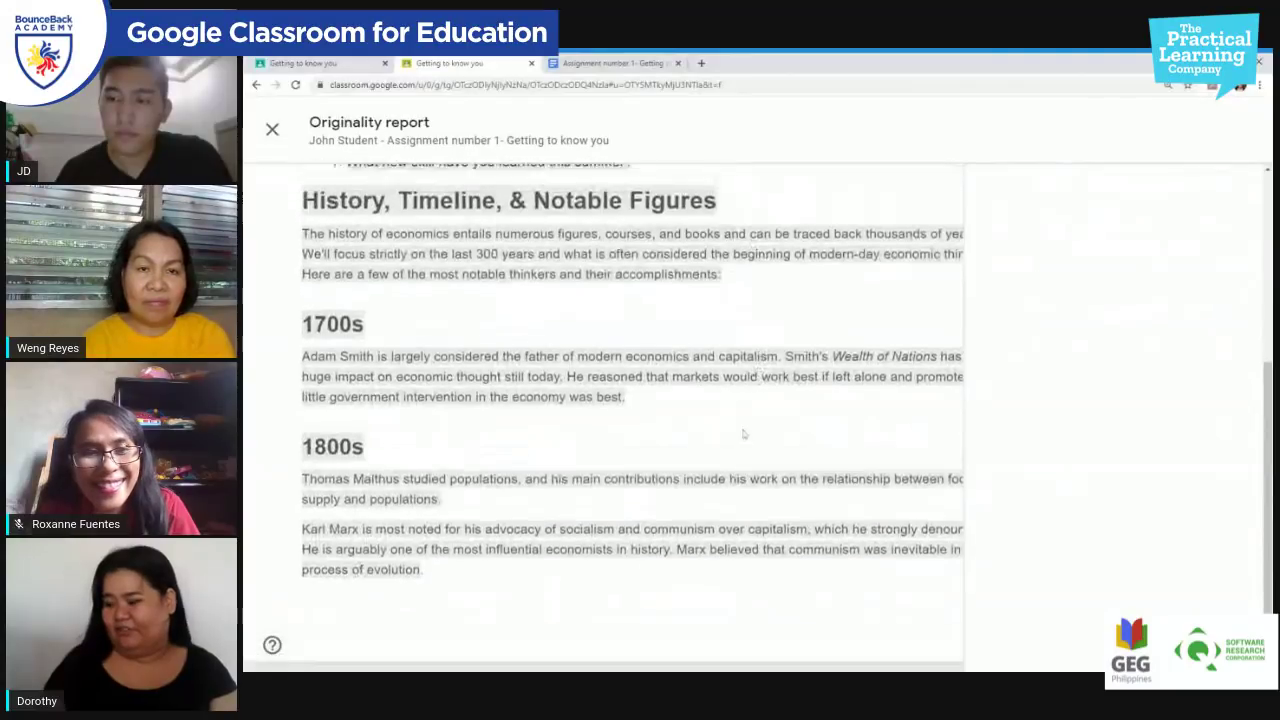
{"action": "scroll", "coordinate": [755, 417], "scroll_direction": "up", "scroll_amount": 2}
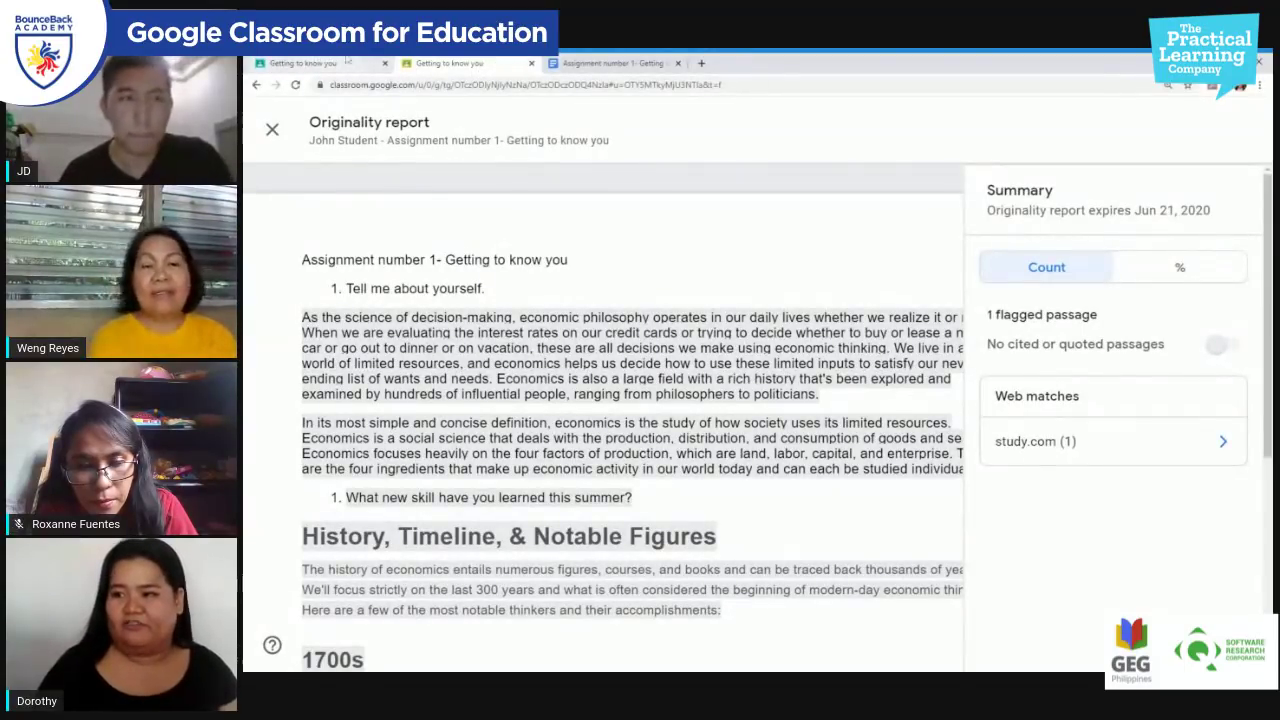
Step: Close the originality report and open the copied turned-in submission
{"action": "left_click", "coordinate": [531, 63]}
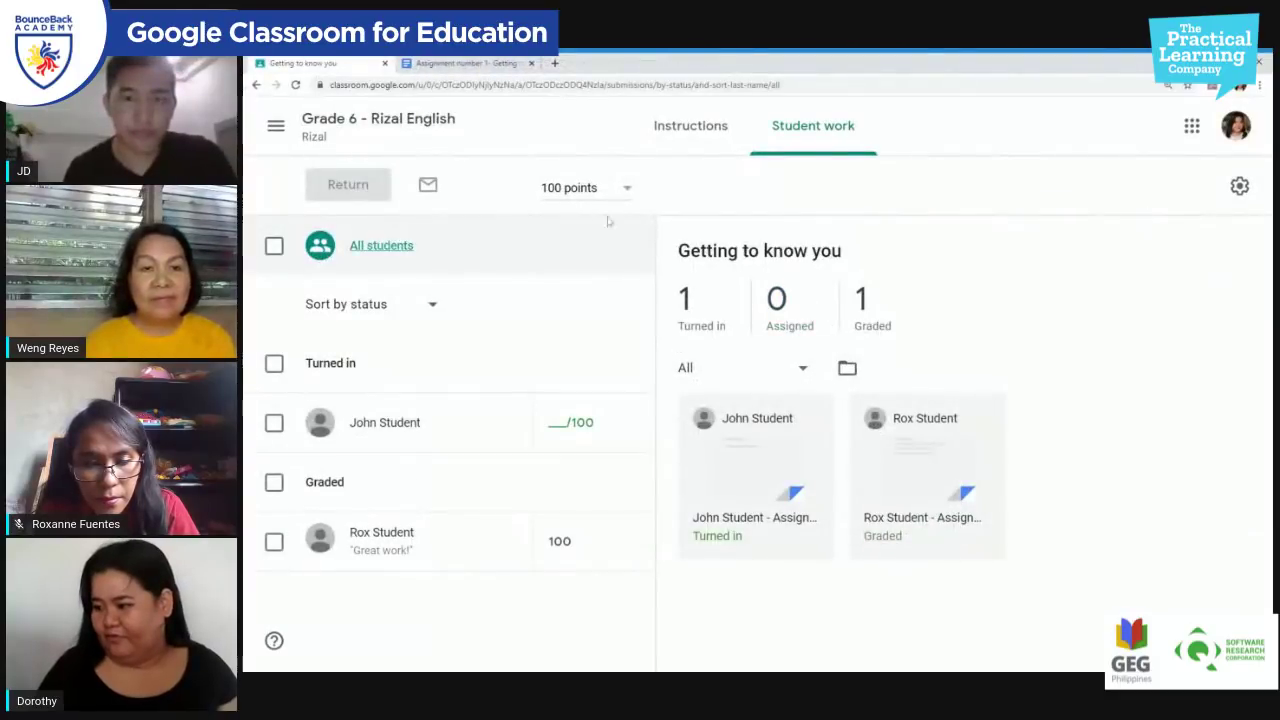
{"action": "left_click", "coordinate": [760, 475]}
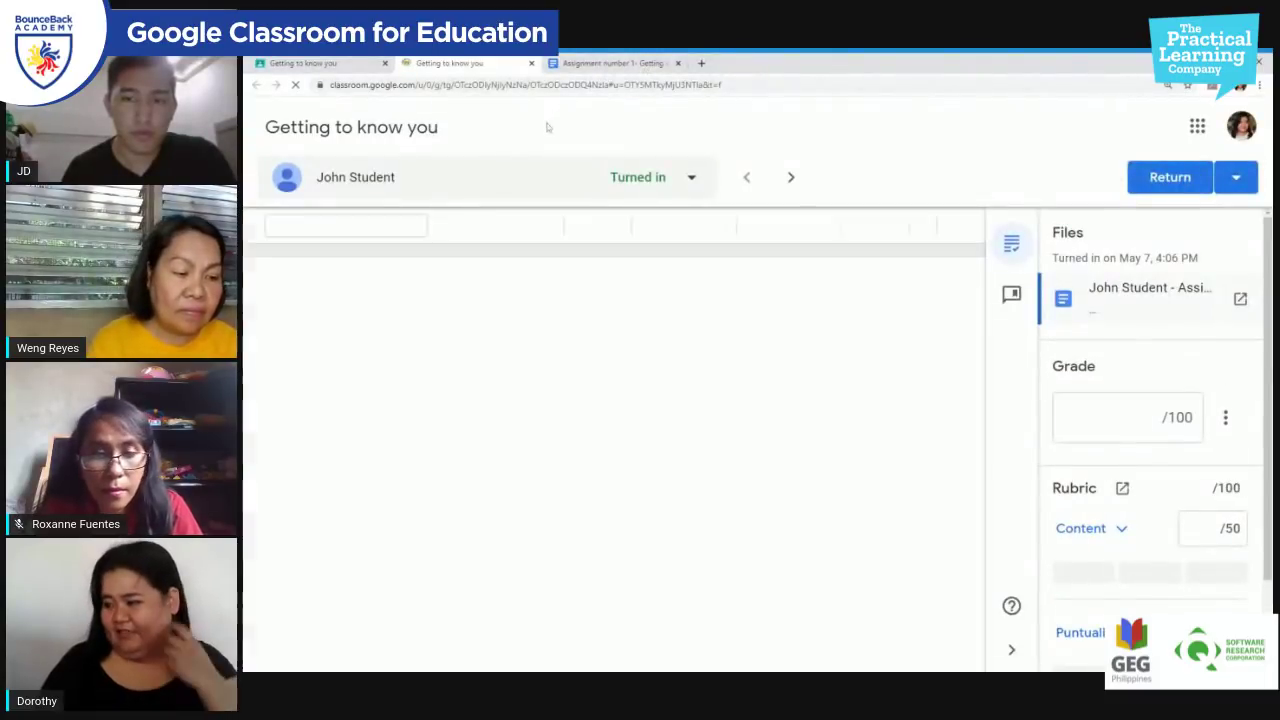
{"action": "scroll", "coordinate": [650, 450], "scroll_direction": "down", "scroll_amount": 10}
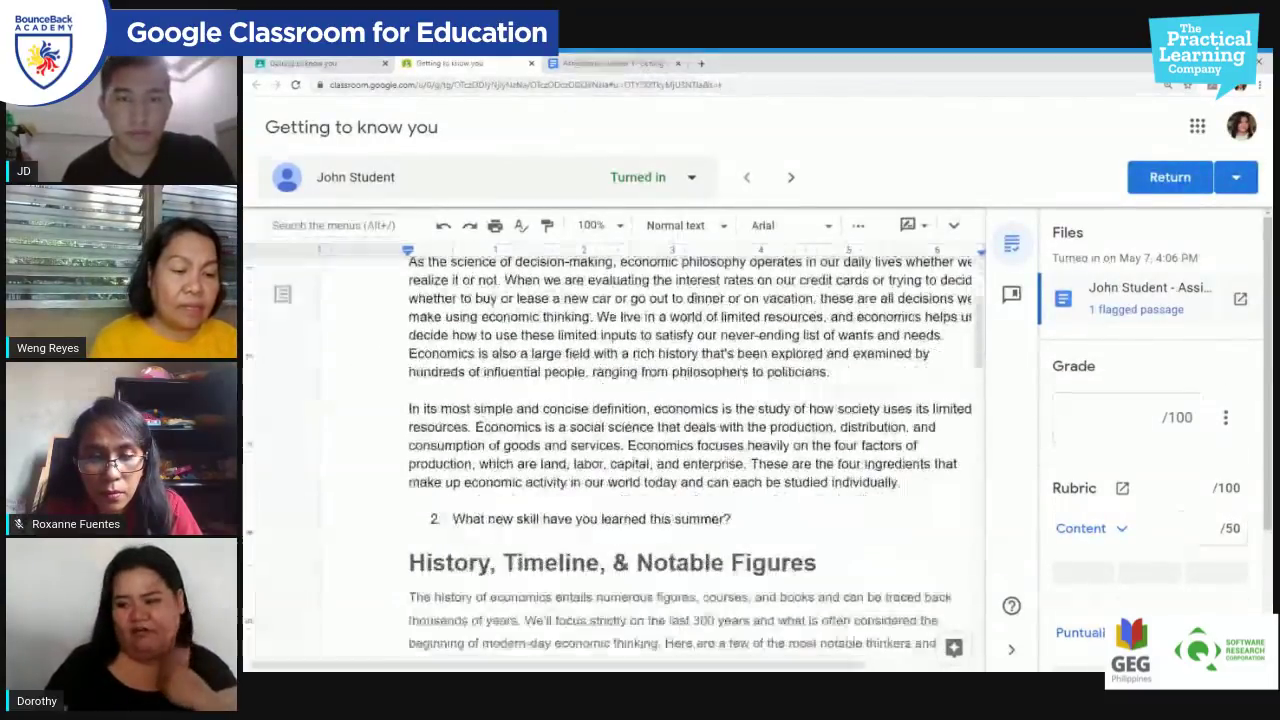
{"action": "scroll", "coordinate": [1098, 495], "scroll_direction": "down", "scroll_amount": 2}
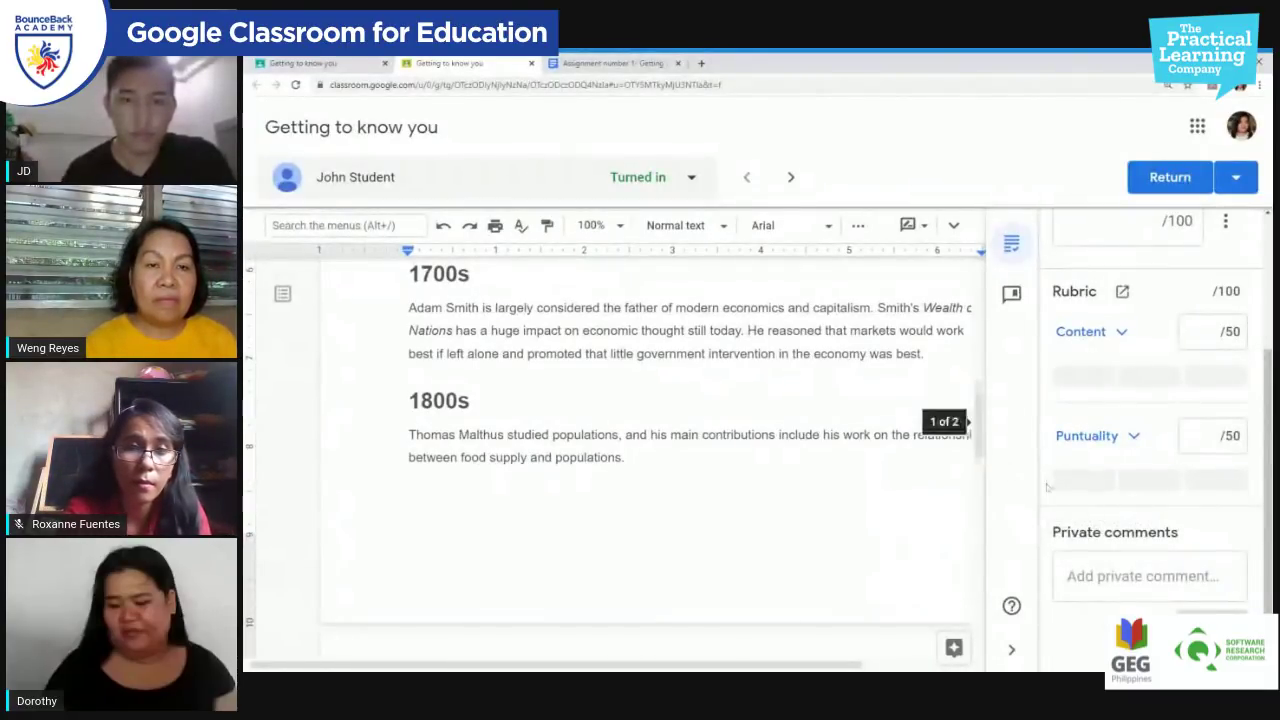
Step: Post a private comment saying it's not our homework and won't be graded until changed
{"action": "left_click", "coordinate": [1150, 576]}
{"action": "type", "text": "T"}
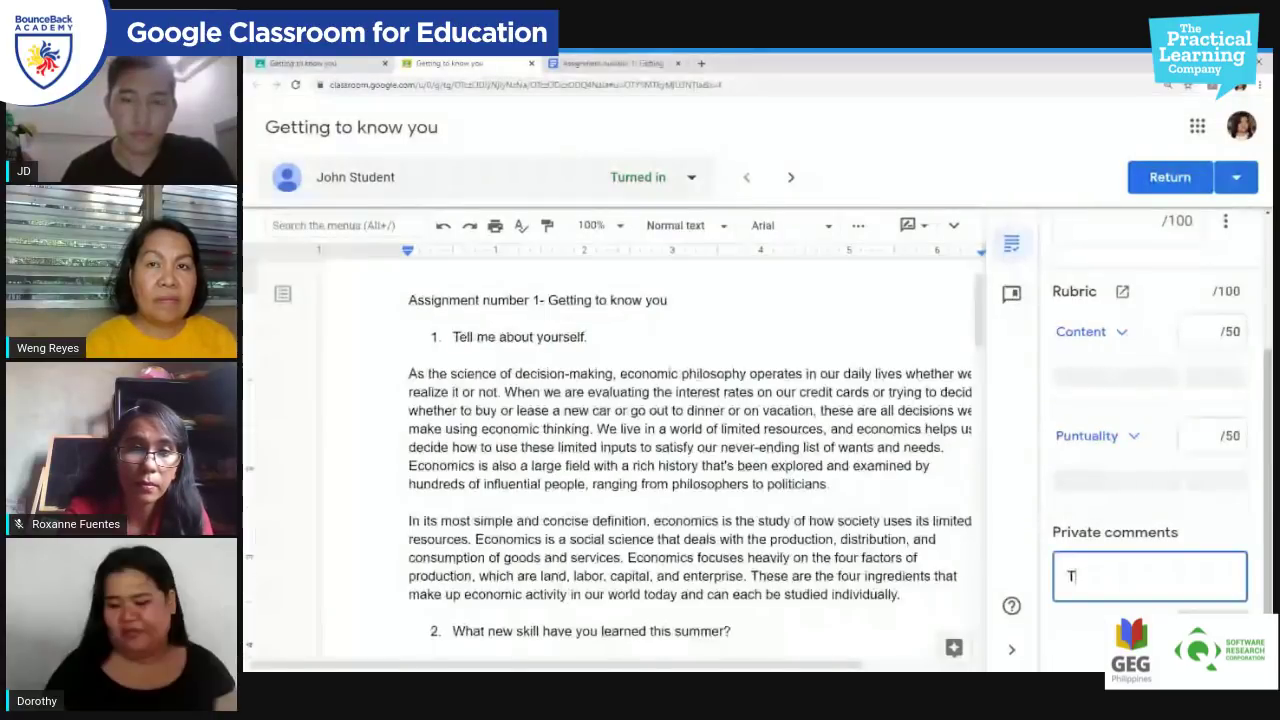
{"action": "type", "text": "his is"}
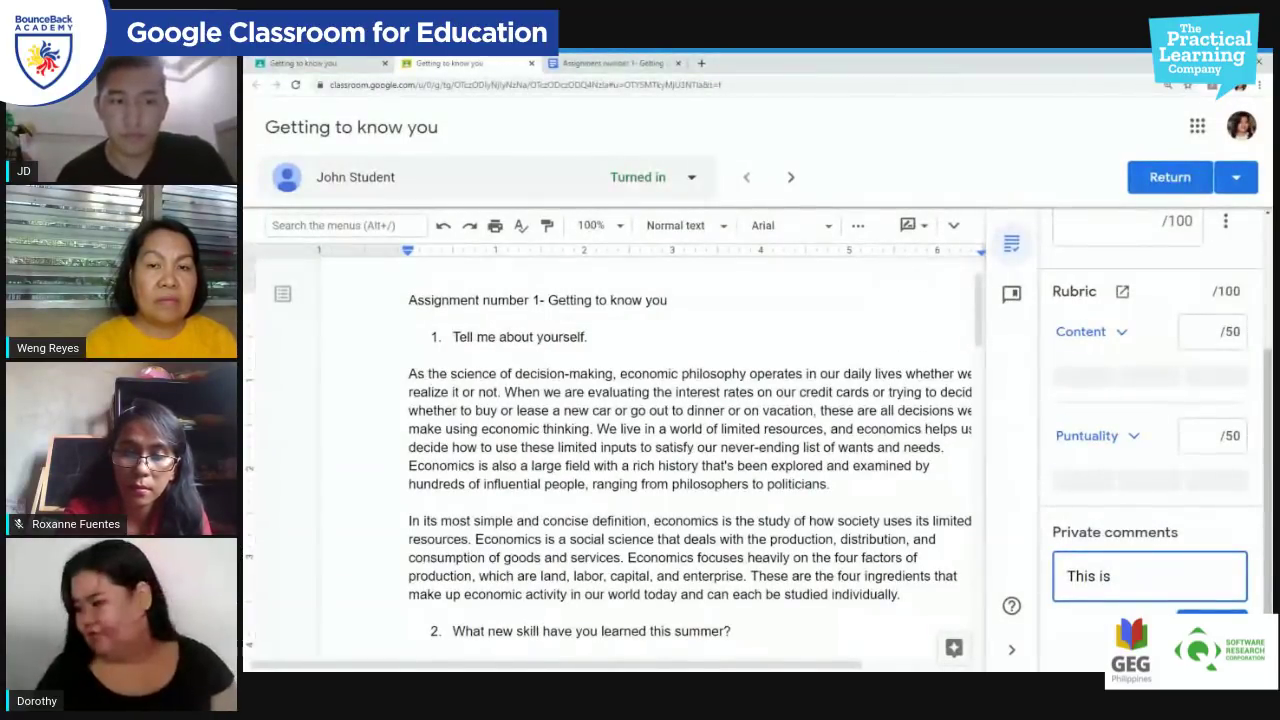
{"action": "type", "text": " not"}
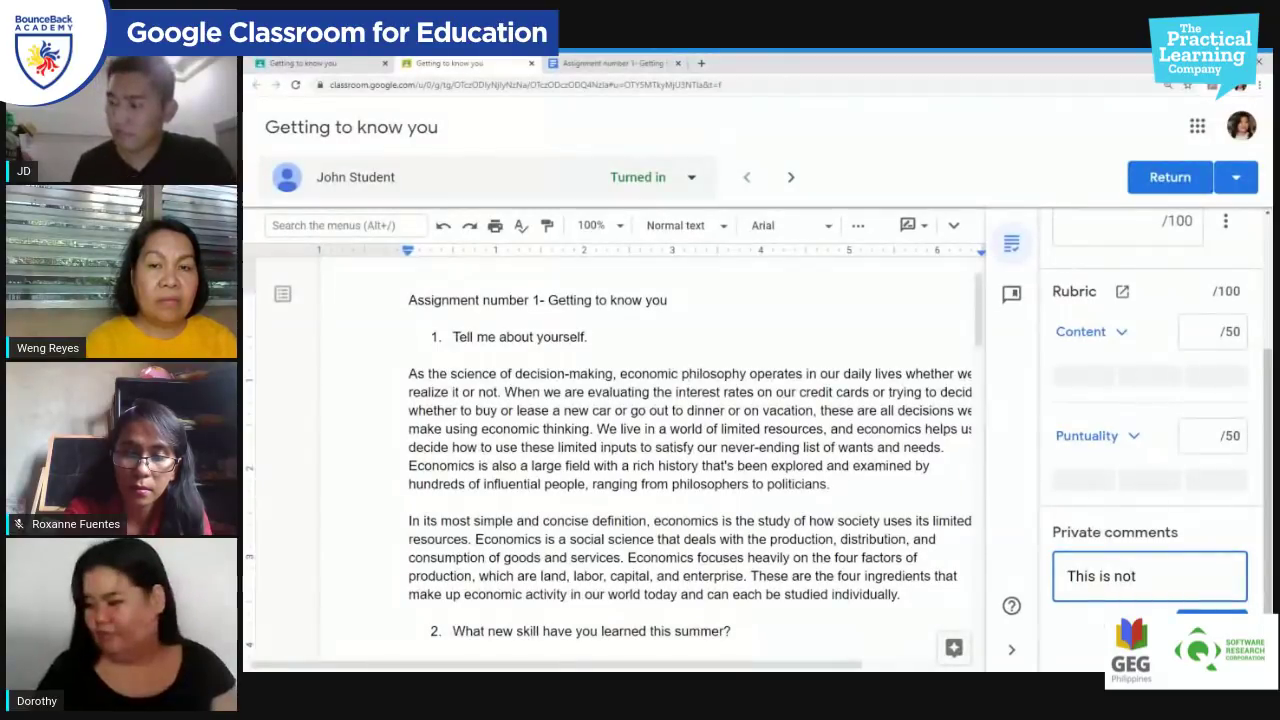
{"action": "type", "text": " our homework and i wol"}
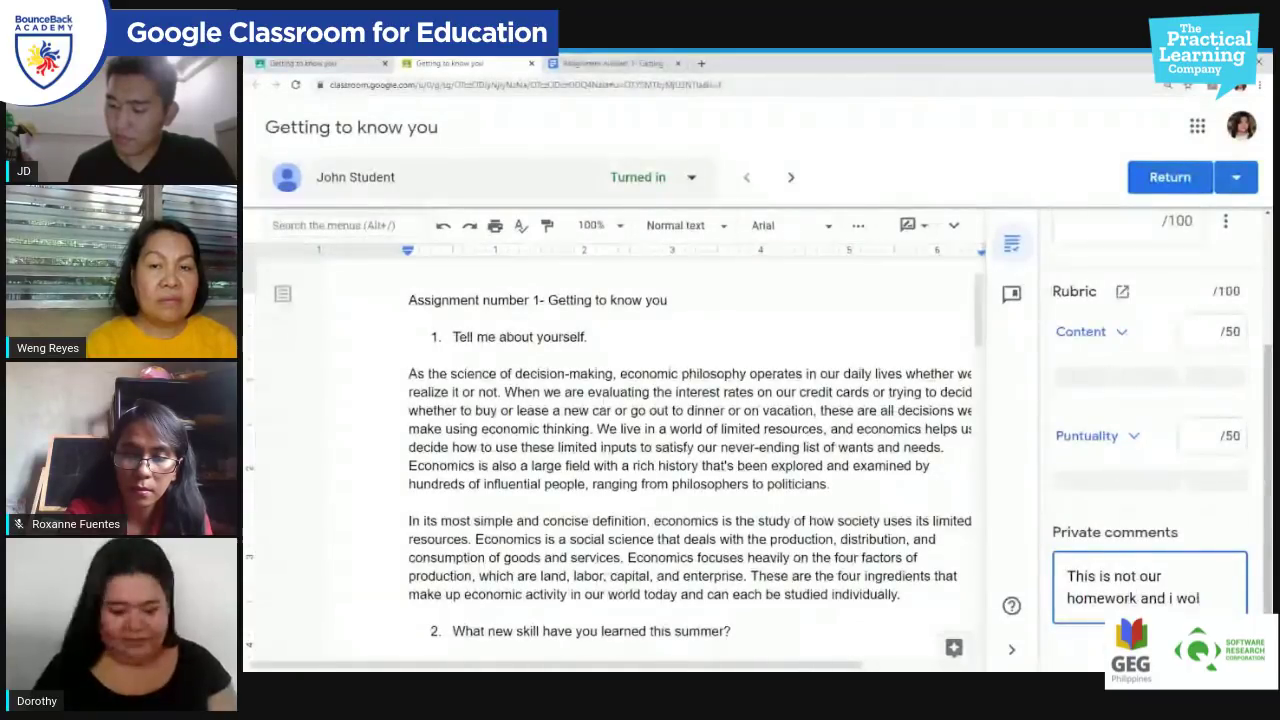
{"action": "key", "text": "BackSpace"}
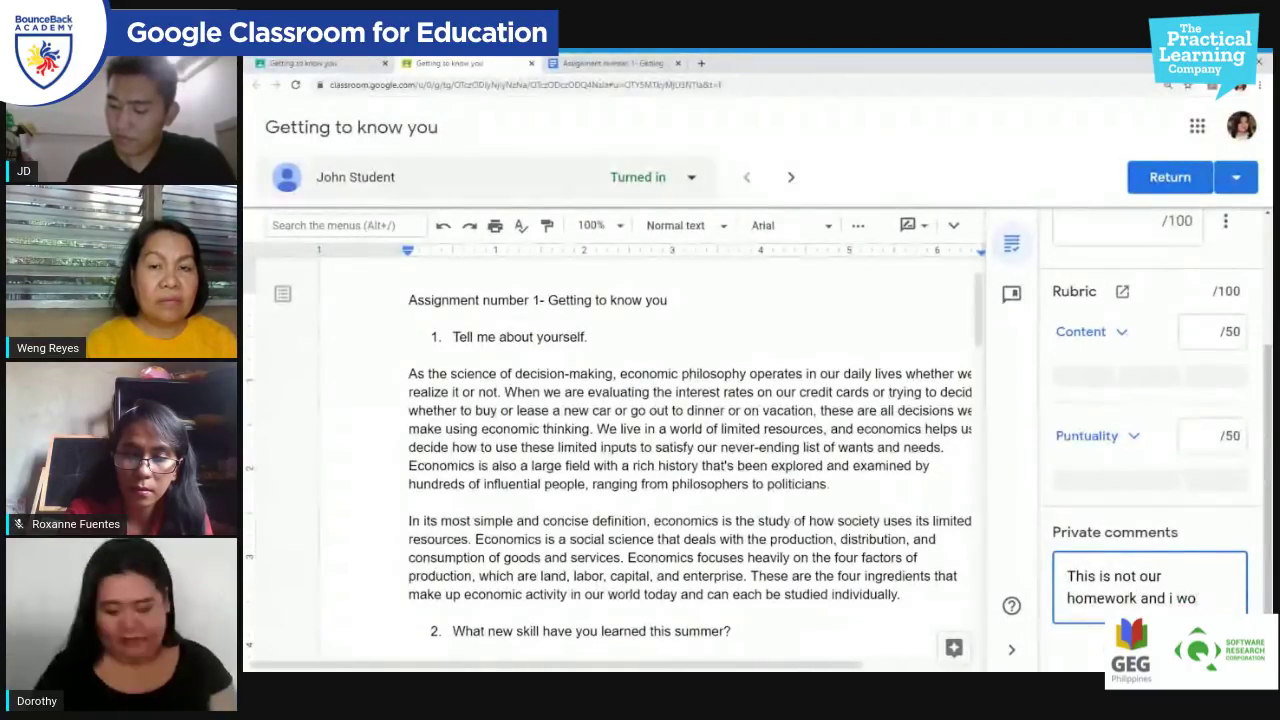
{"action": "type", "text": "n't grade"}
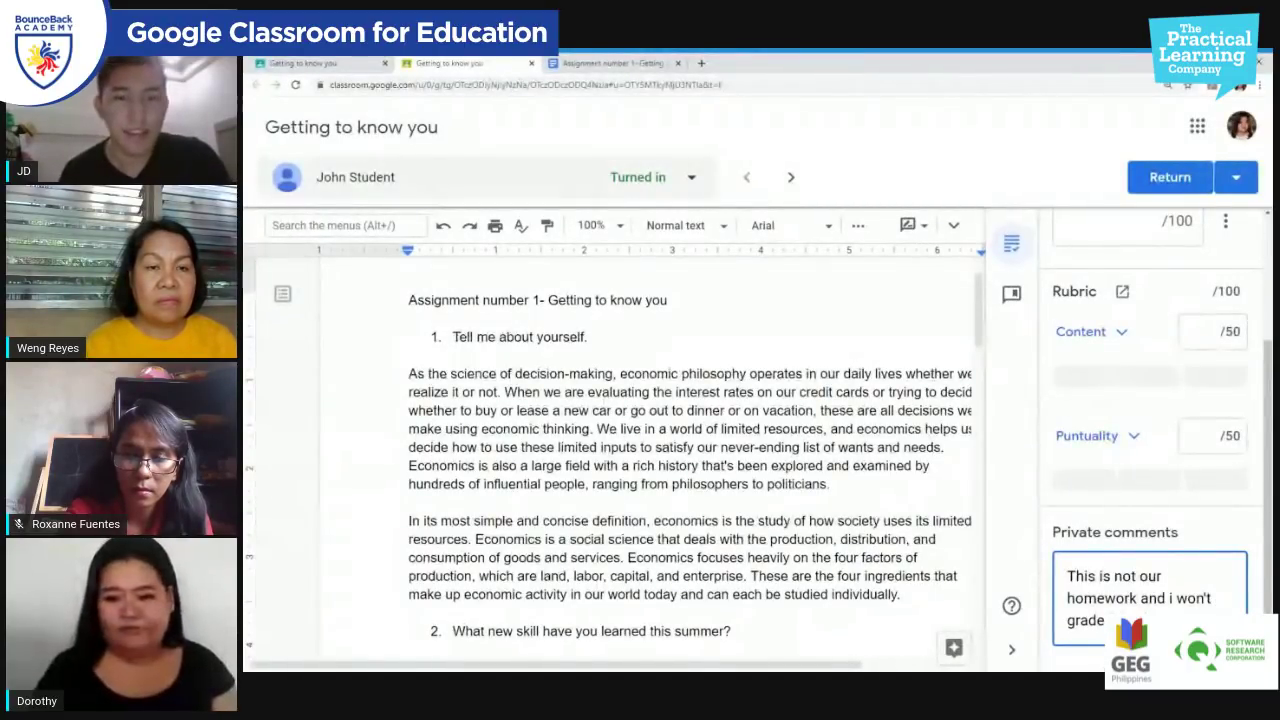
{"action": "type", "text": "chang"}
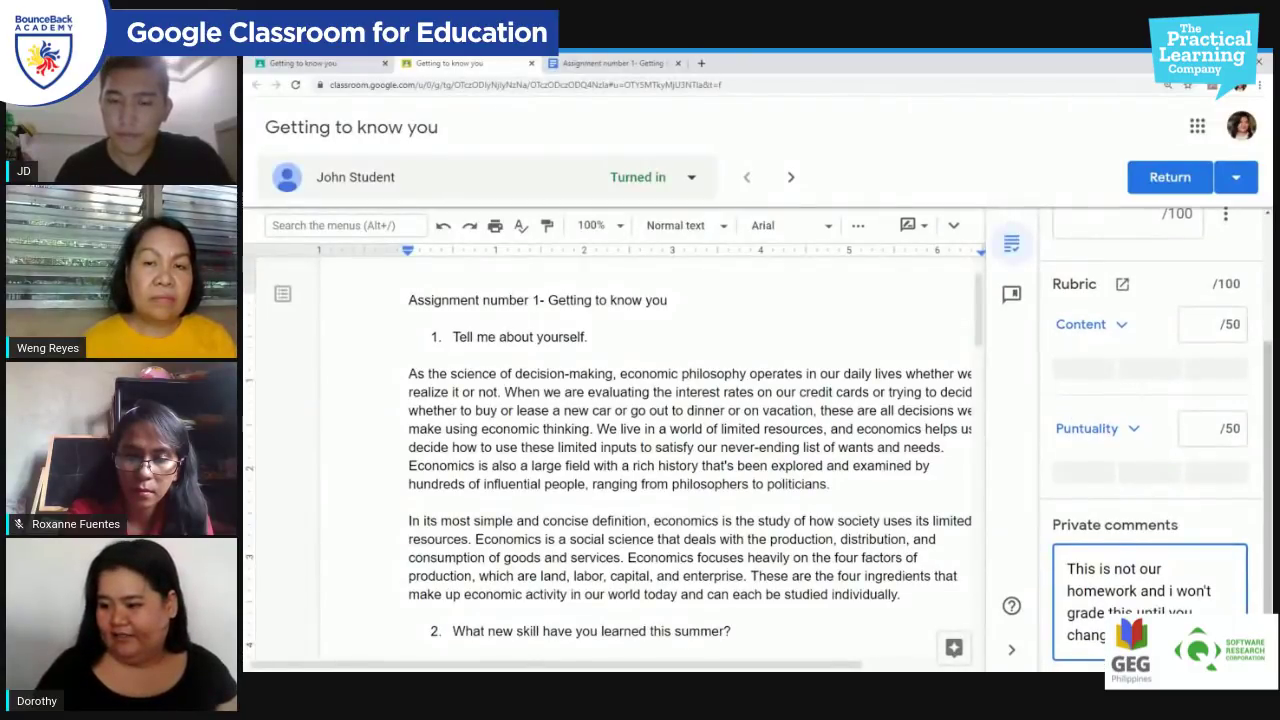
{"action": "type", "text": "e it."}
{"action": "key", "text": "Return"}
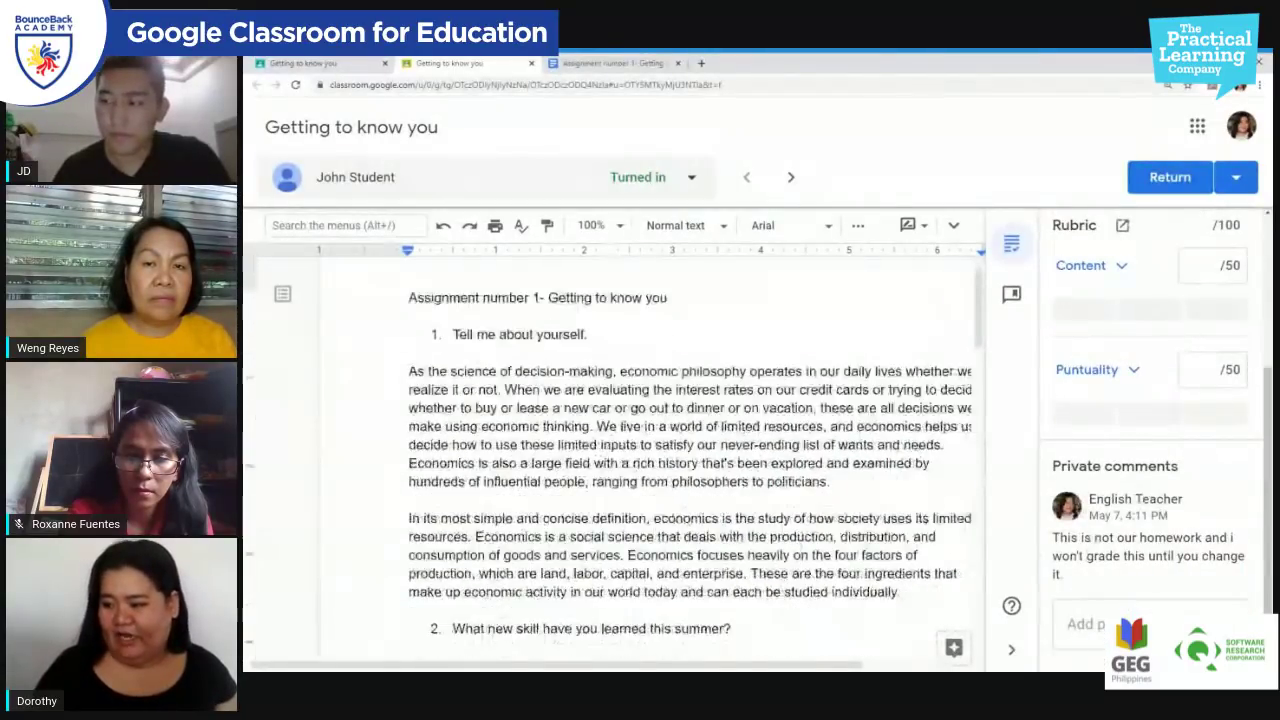
{"action": "scroll", "coordinate": [610, 450], "scroll_direction": "down", "scroll_amount": 1}
{"action": "left_click_drag", "start_coordinate": [348, 312], "coordinate": [768, 422]}
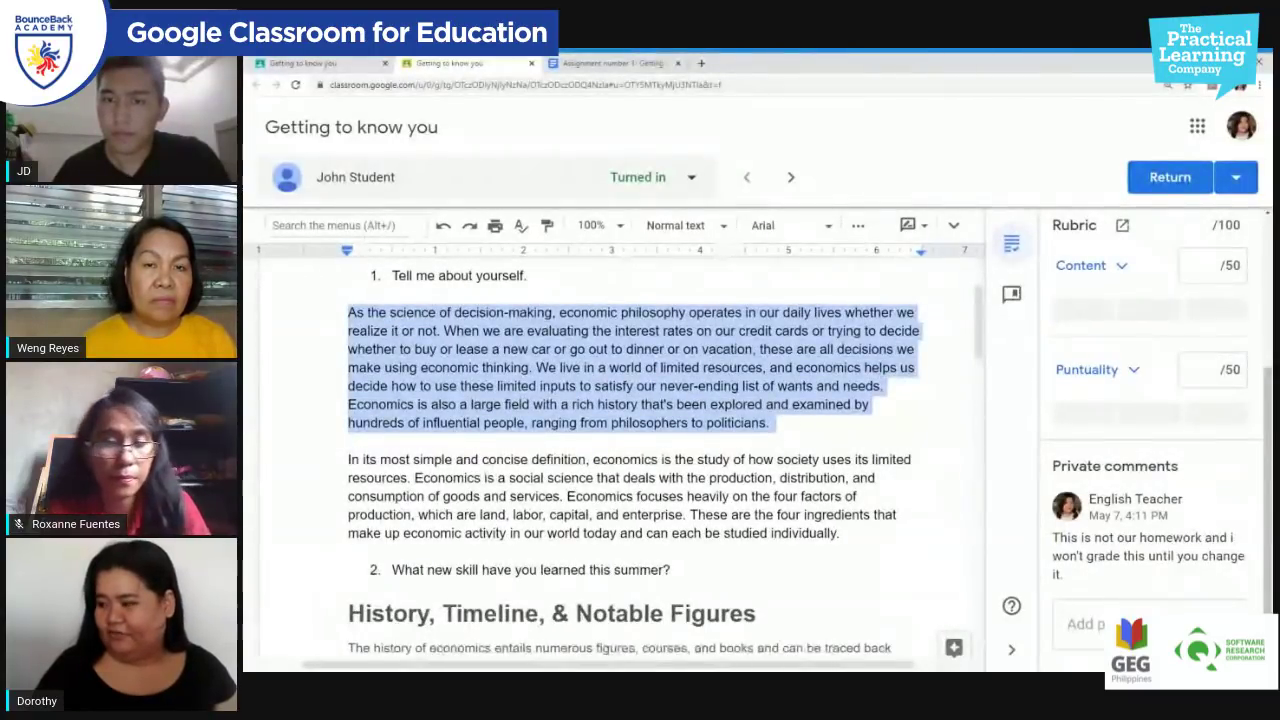
Step: Open the comment bank, step through its tutorial, then close it
{"action": "left_click", "coordinate": [1011, 296]}
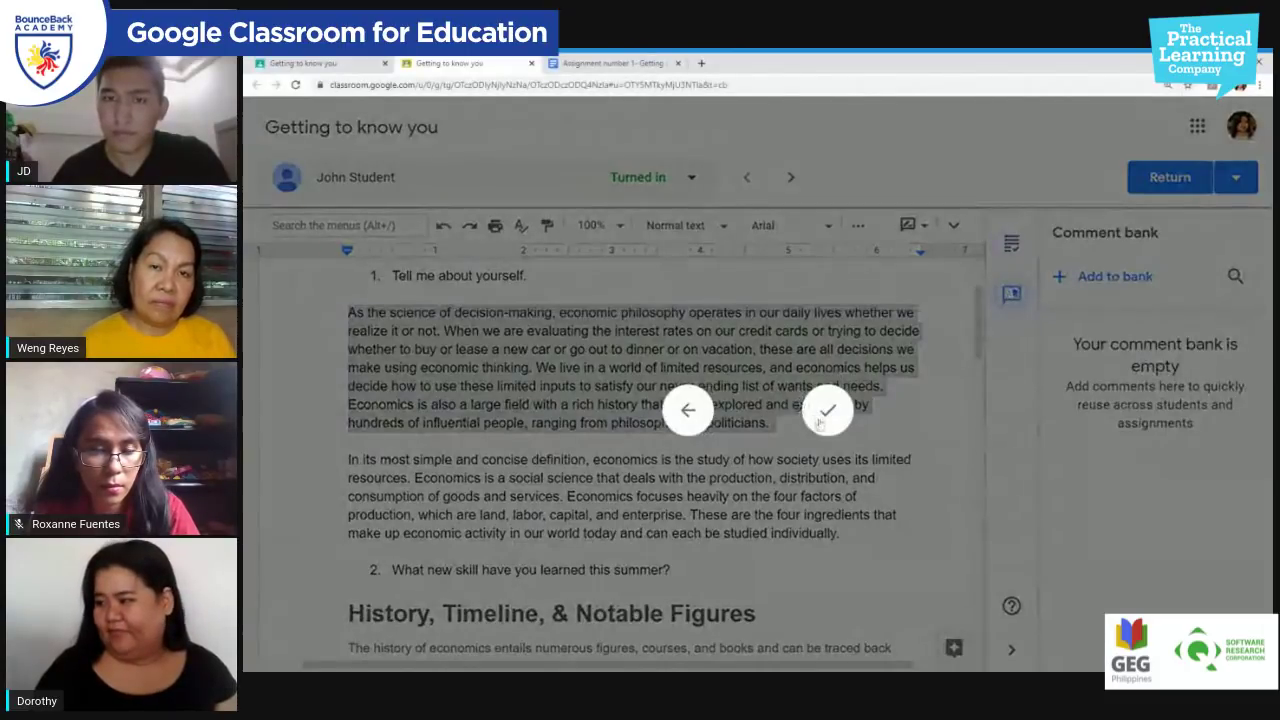
{"action": "left_click", "coordinate": [829, 420]}
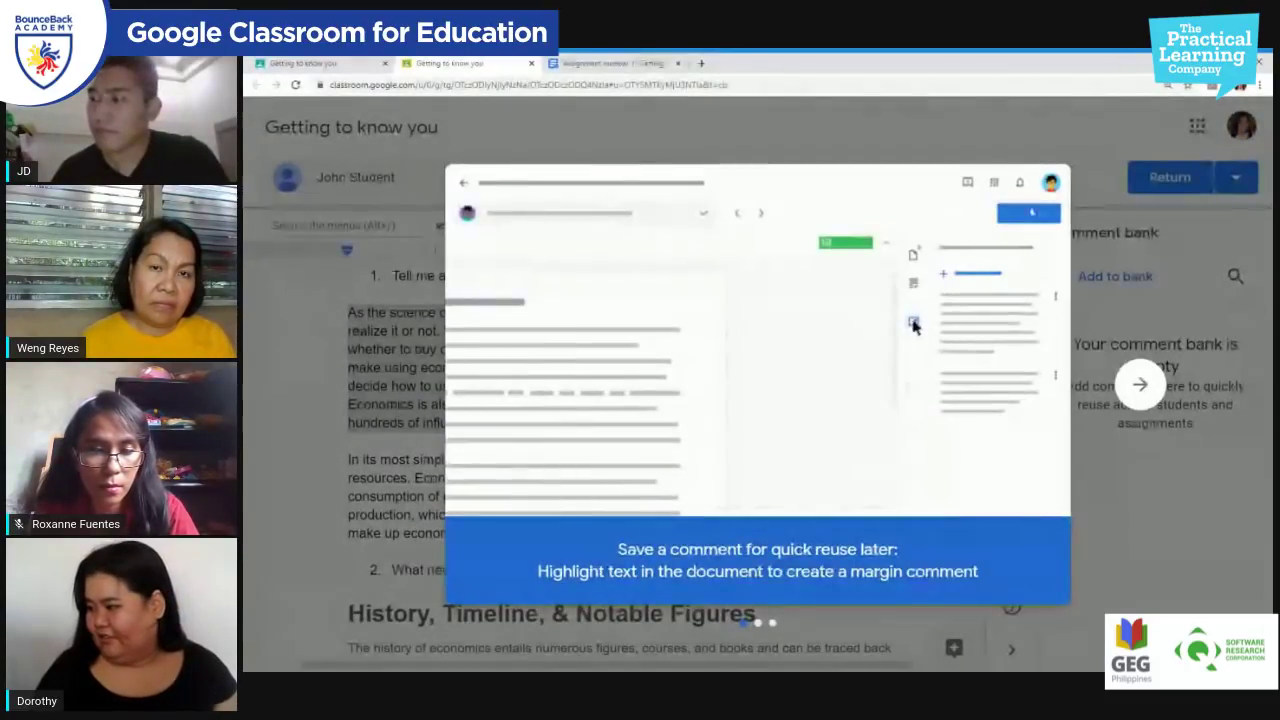
{"action": "left_click", "coordinate": [1140, 384]}
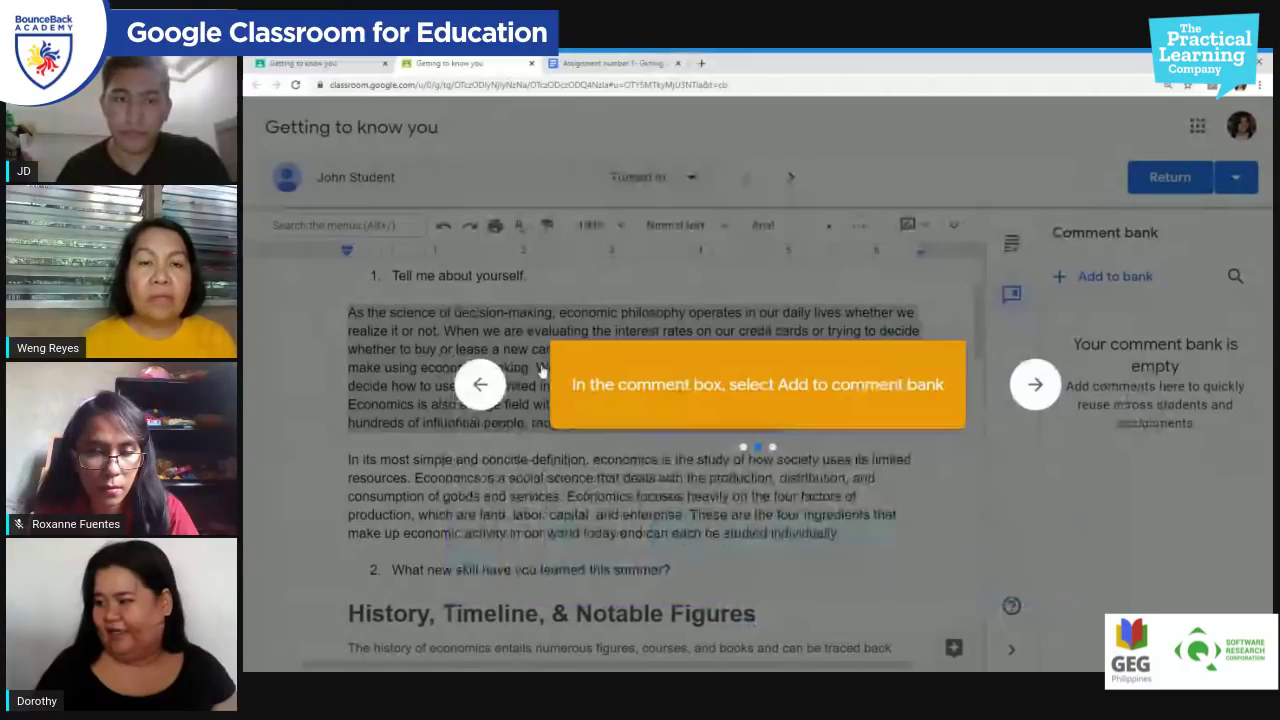
{"action": "left_click", "coordinate": [1003, 306]}
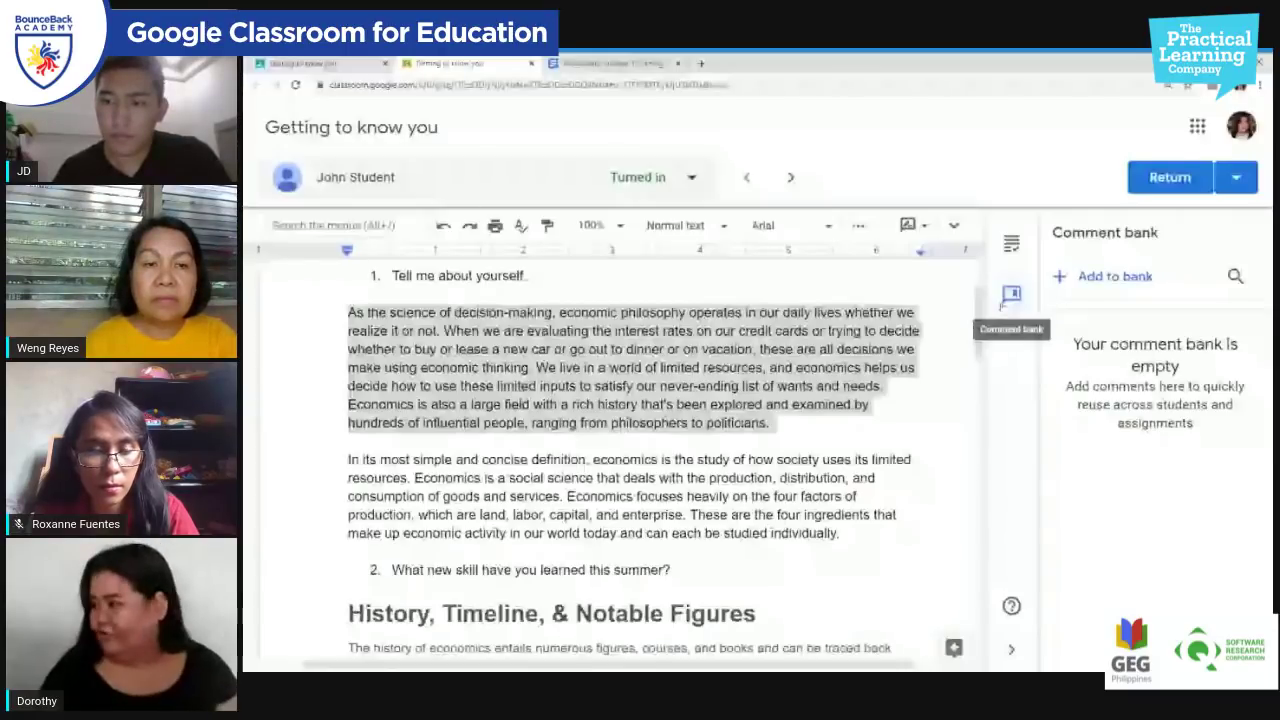
{"action": "left_click", "coordinate": [540, 276]}
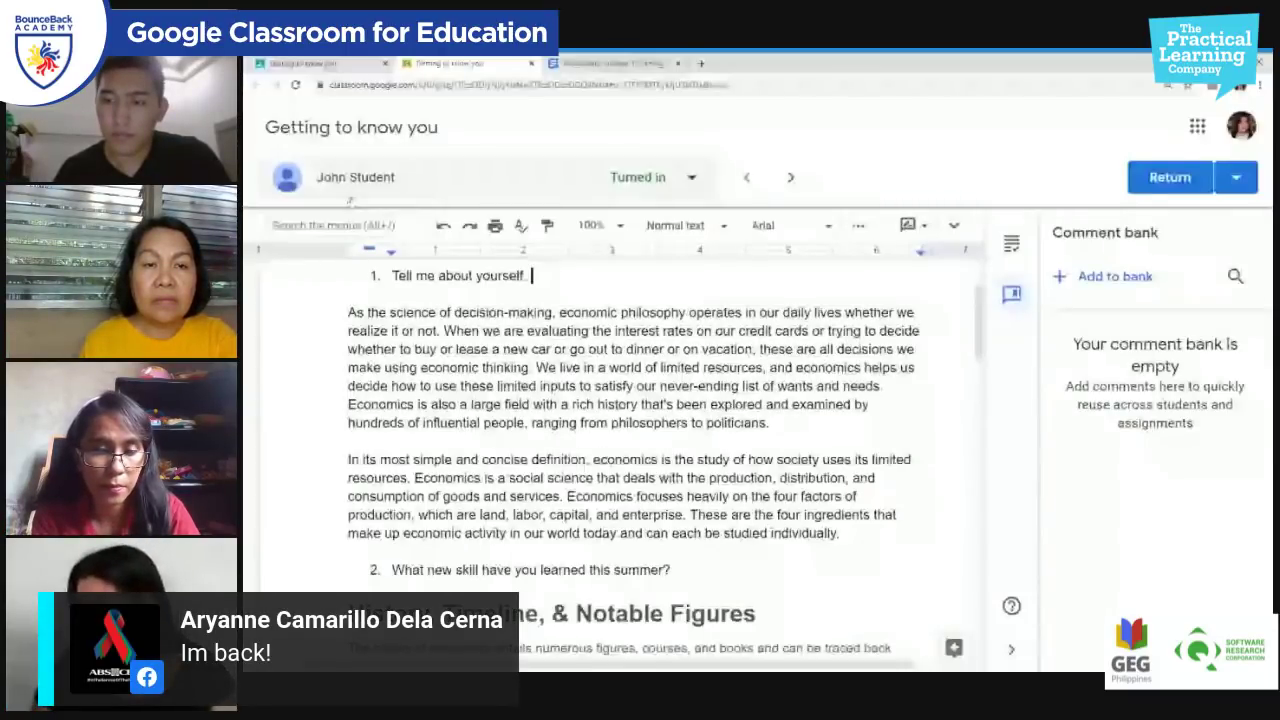
{"action": "scroll", "coordinate": [620, 420], "scroll_direction": "up", "scroll_amount": 3}
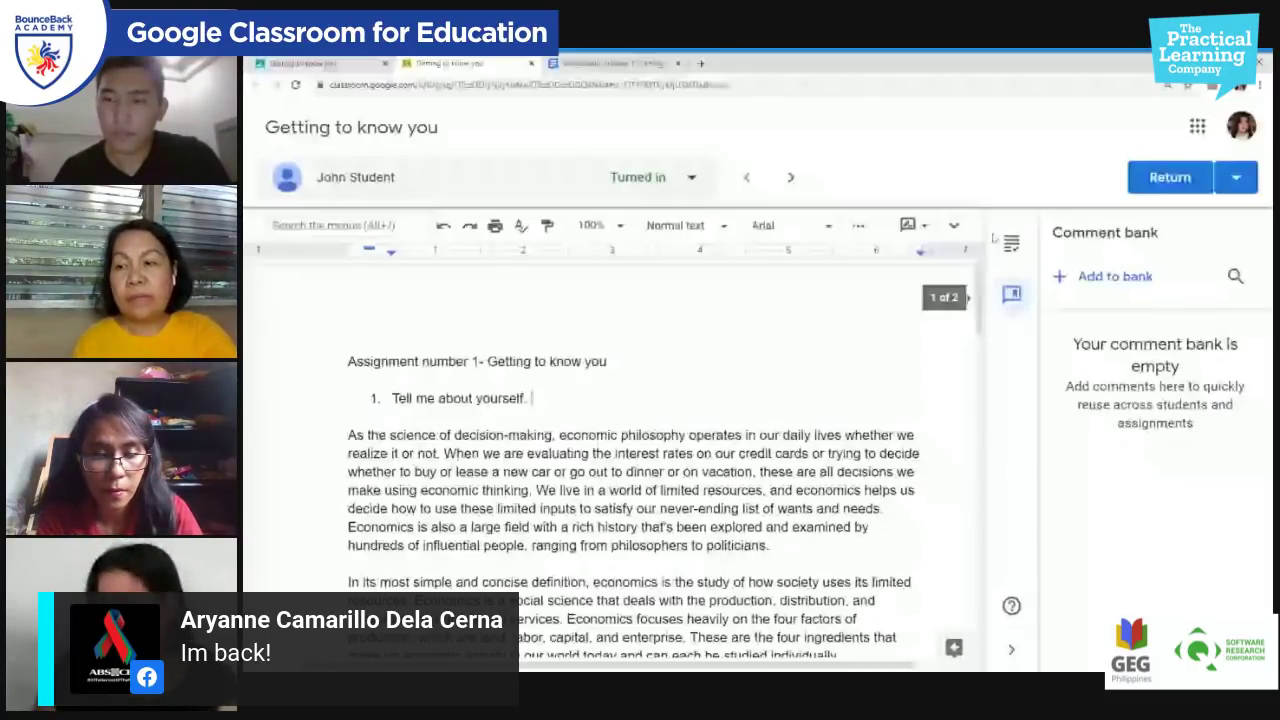
{"action": "left_click", "coordinate": [1011, 242]}
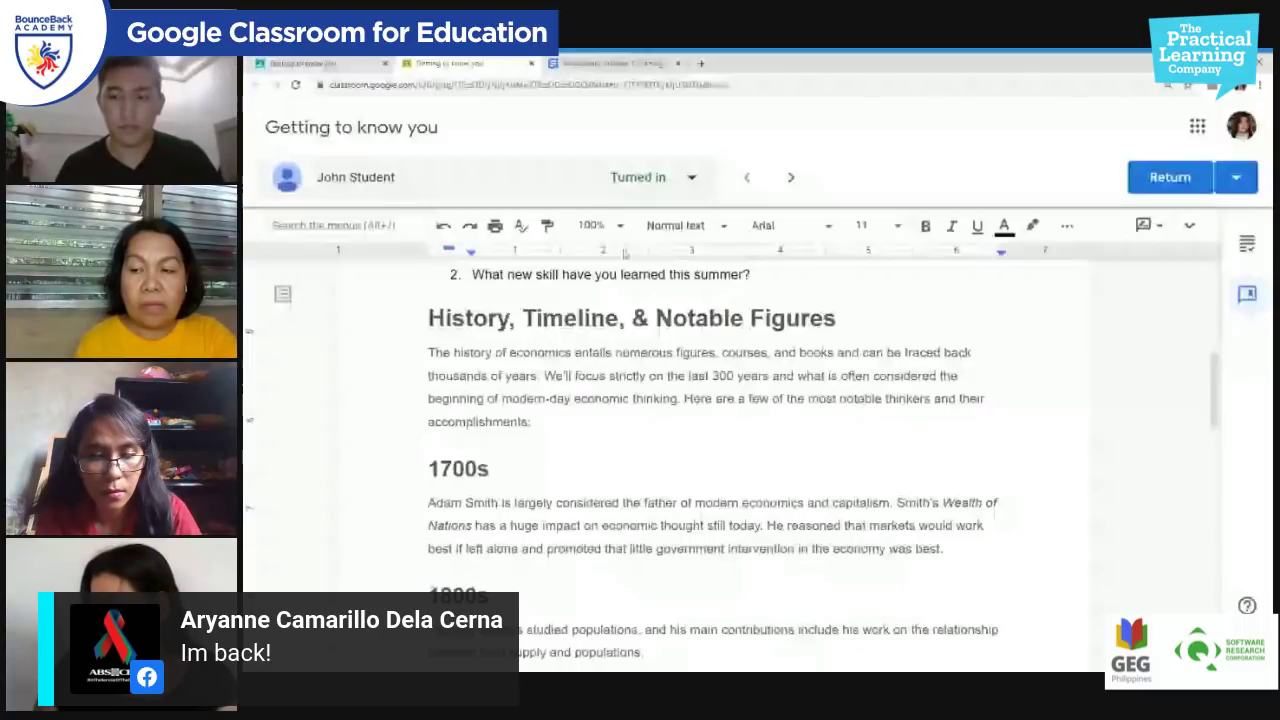
Step: Reopen the grading panel and start returning the ungraded work
{"action": "scroll", "coordinate": [1150, 280], "scroll_direction": "up", "scroll_amount": 1}
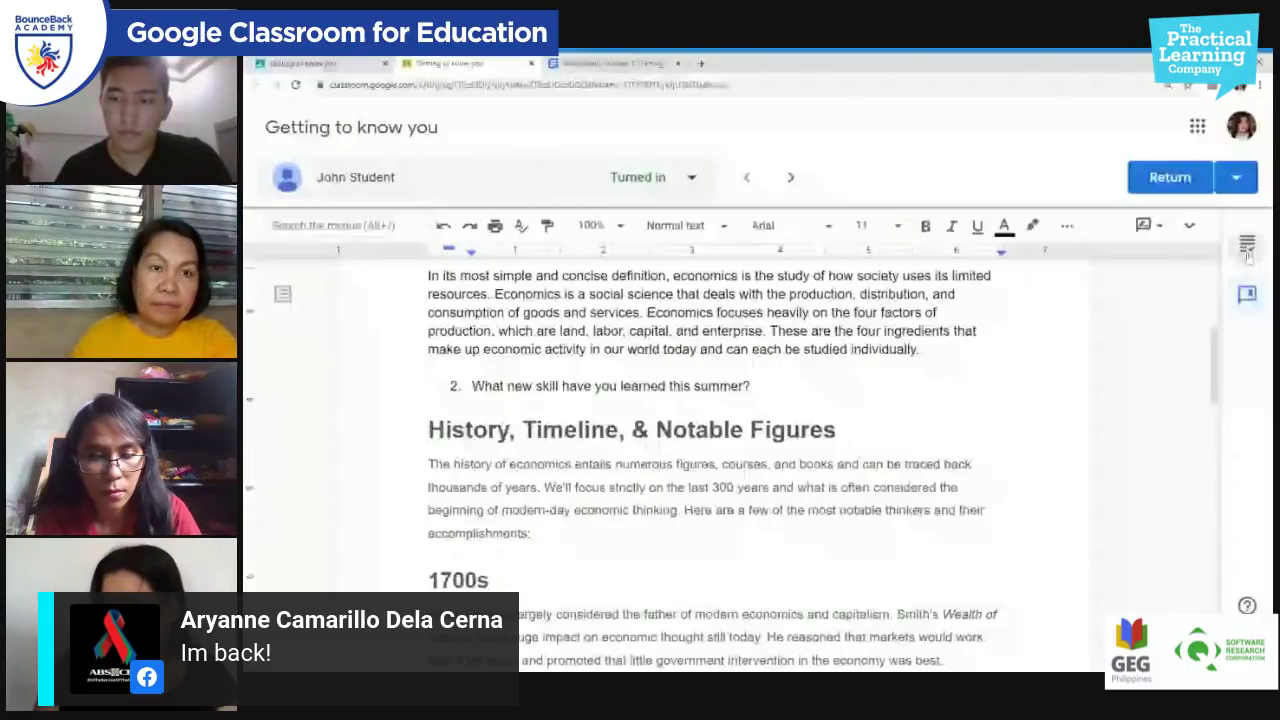
{"action": "left_click", "coordinate": [1247, 246]}
{"action": "left_click", "coordinate": [1170, 177]}
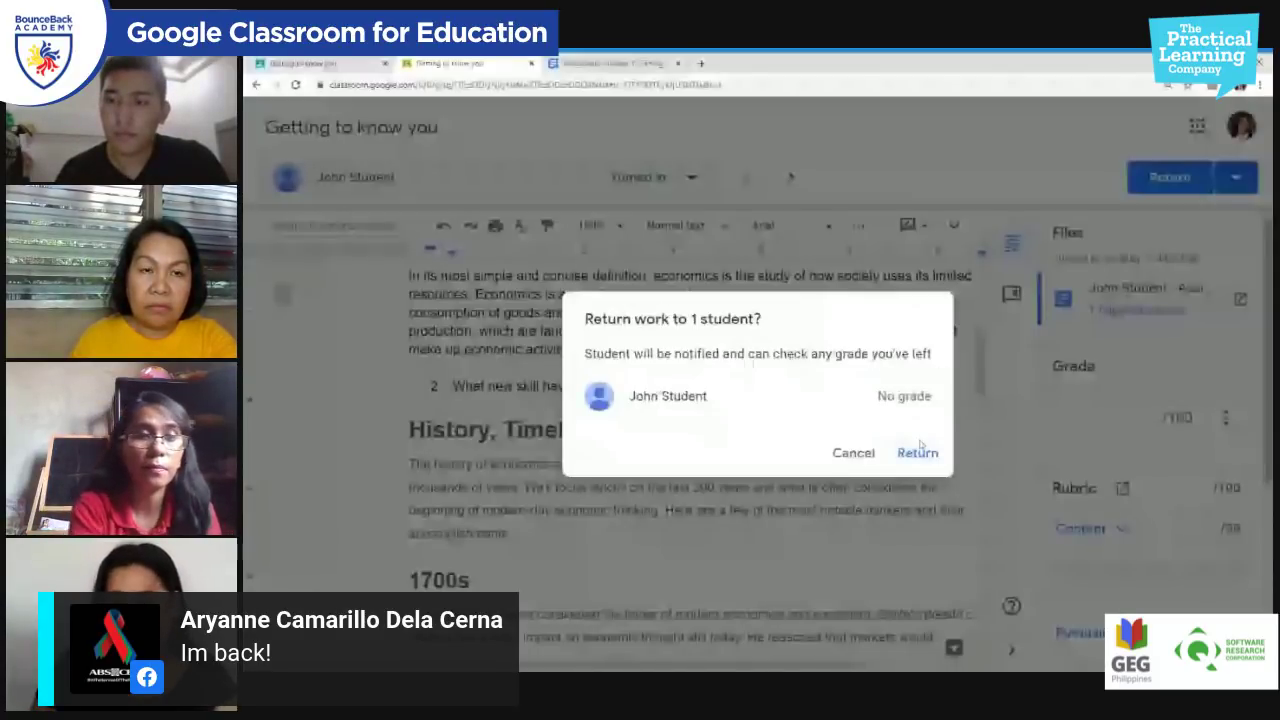
Step: Confirm returning the work with no grade and go back to the student work list
{"action": "left_click", "coordinate": [917, 452]}
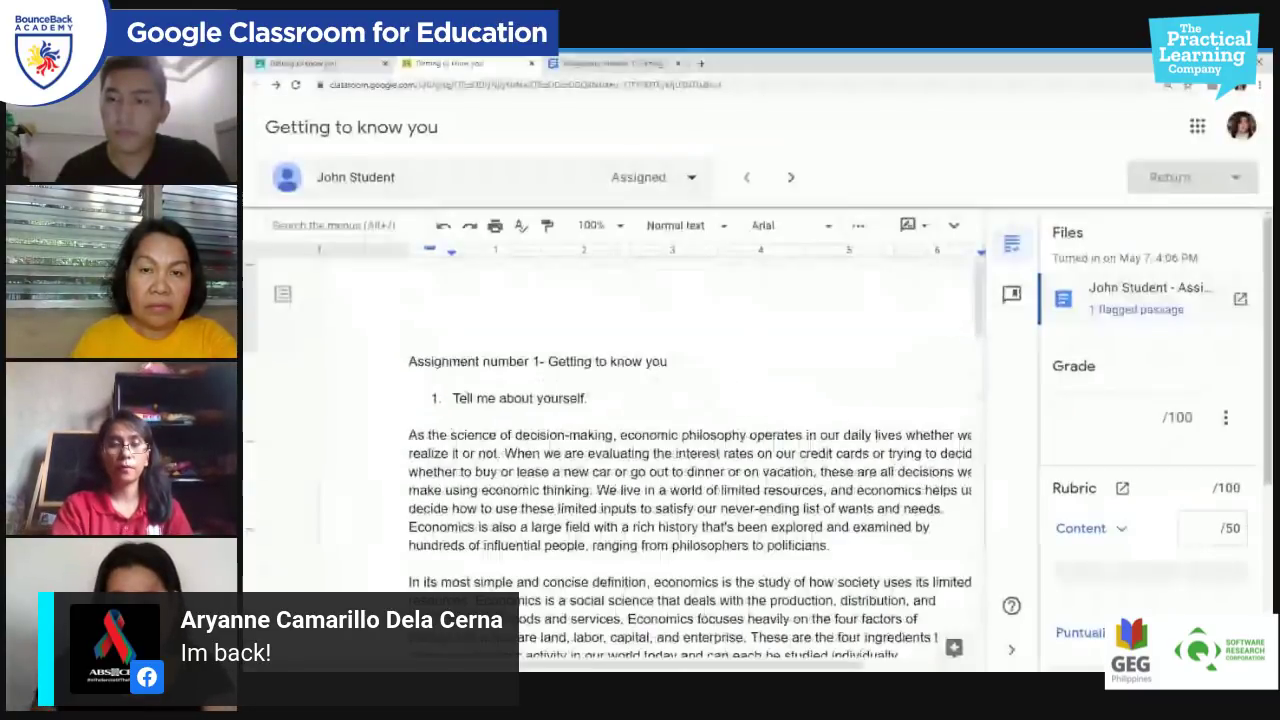
{"action": "left_click", "coordinate": [340, 63]}
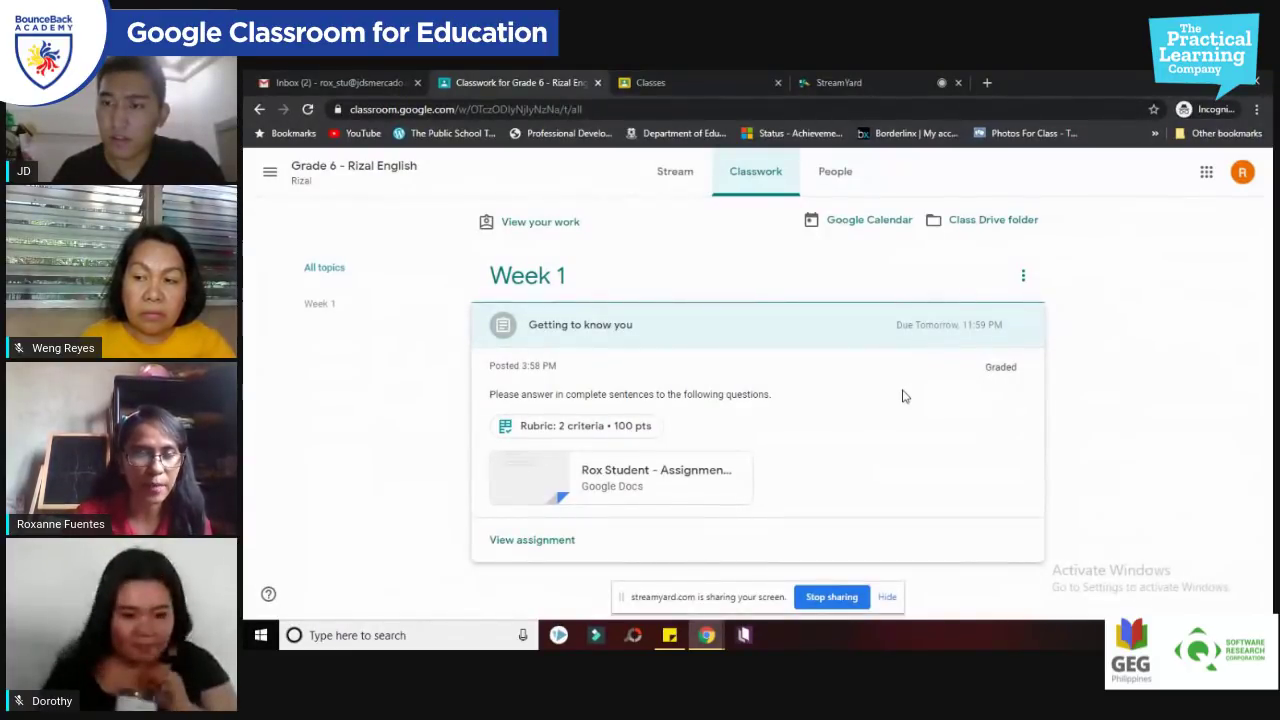
Step: Open the Getting to know you assignment and check its 100/100 rubric score
{"action": "left_click", "coordinate": [557, 542]}
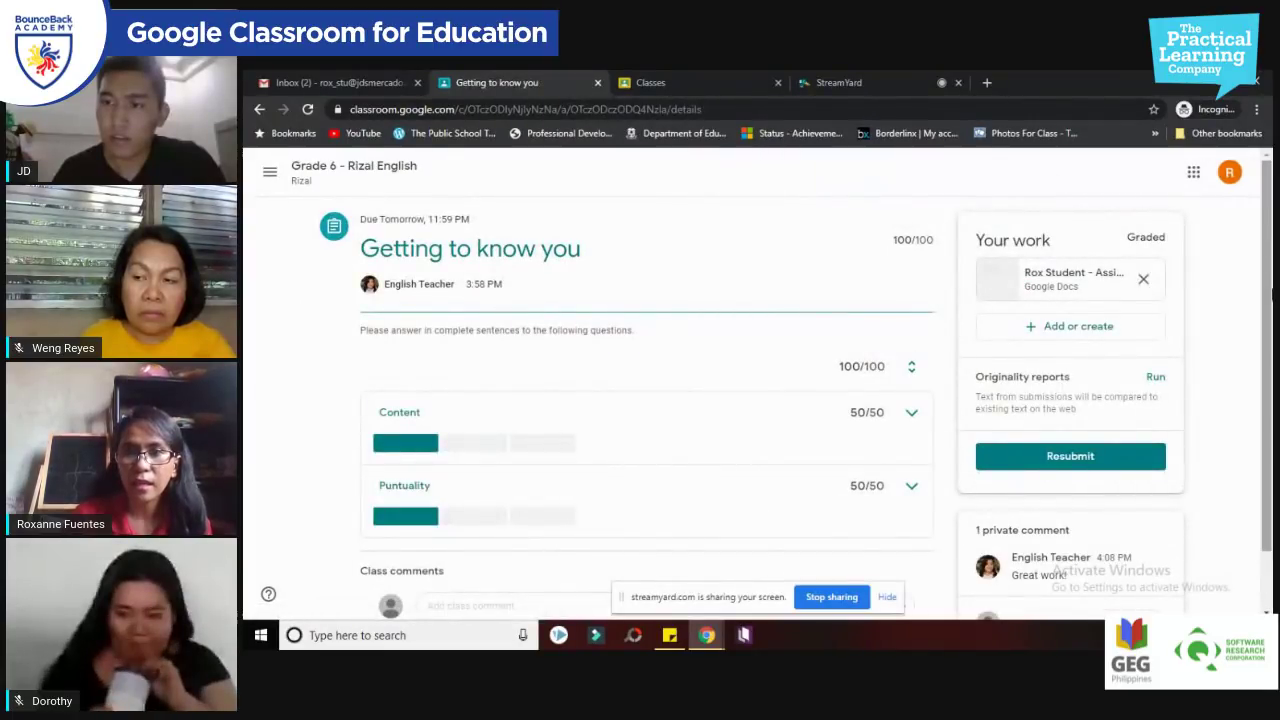
{"action": "scroll", "coordinate": [1271, 330], "scroll_direction": "down", "scroll_amount": 1}
{"action": "scroll", "coordinate": [1271, 330], "scroll_direction": "up", "scroll_amount": 1}
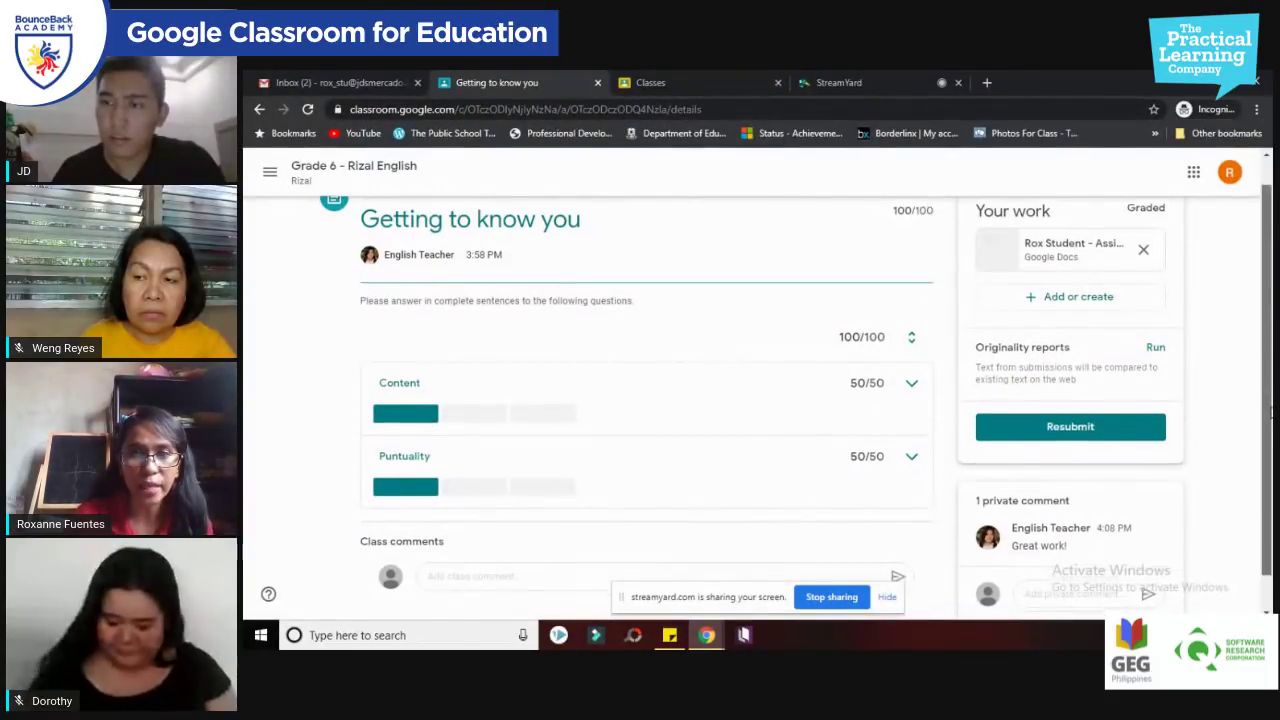
{"action": "scroll", "coordinate": [1271, 404], "scroll_direction": "down", "scroll_amount": 1}
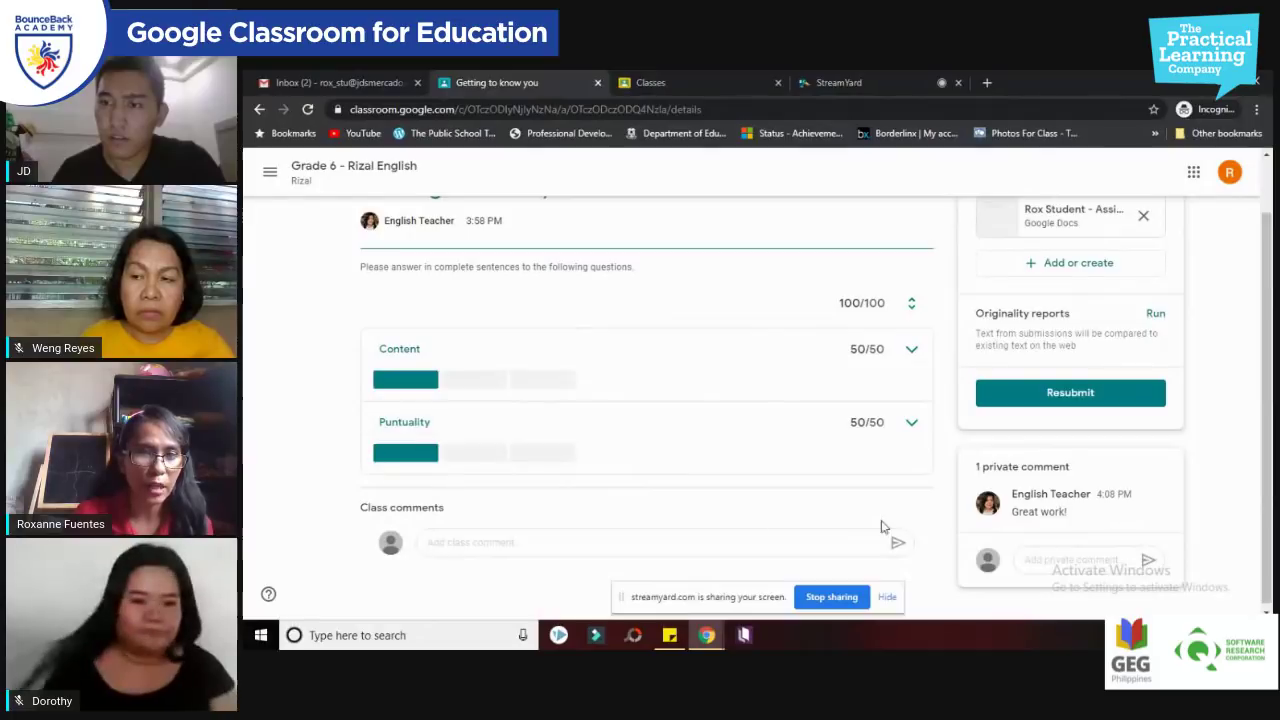
{"action": "scroll", "coordinate": [1271, 463], "scroll_direction": "up", "scroll_amount": 1}
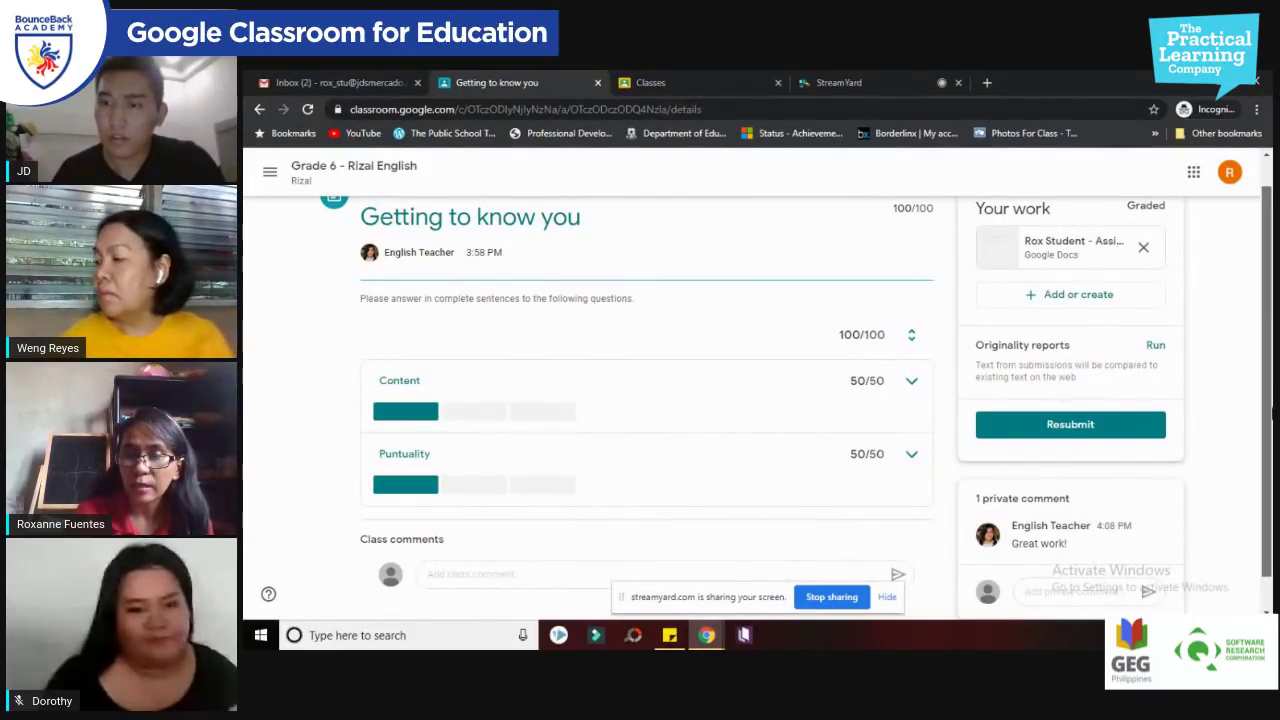
{"action": "scroll", "coordinate": [1205, 505], "scroll_direction": "down", "scroll_amount": 1}
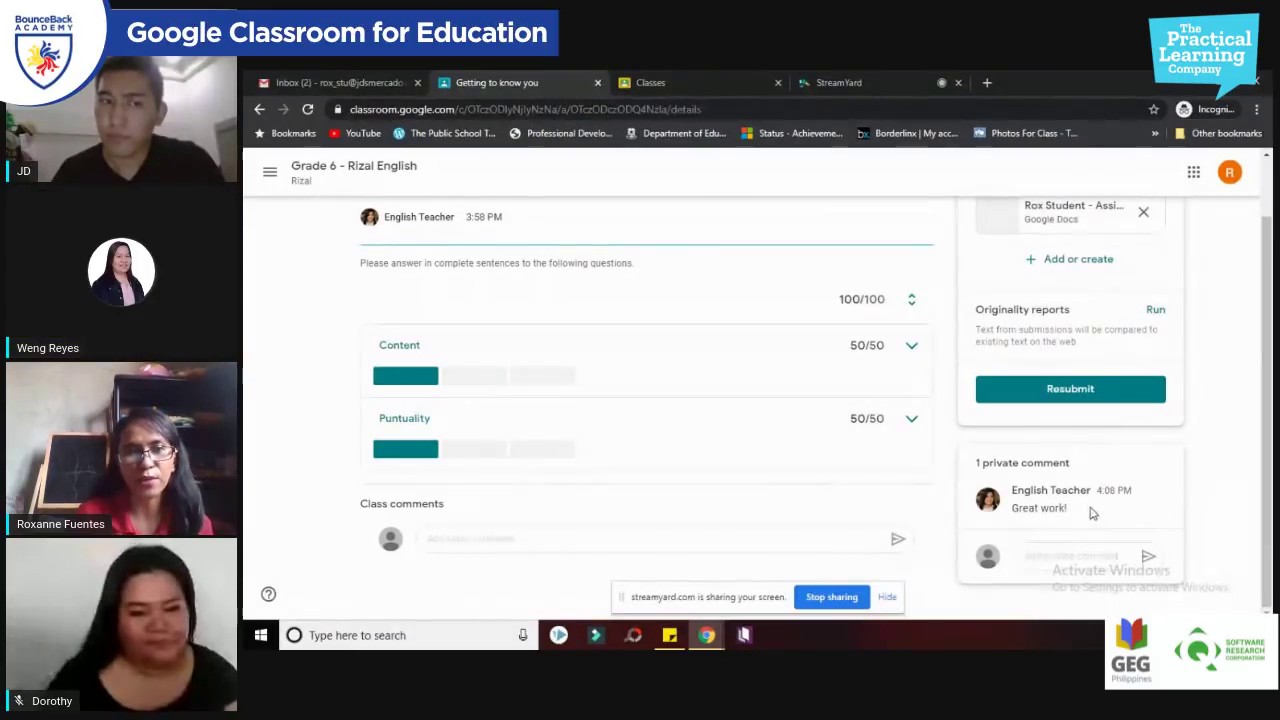
Step: Post the private reply 'Thank you, teacher!' to the teacher
{"action": "left_click", "coordinate": [1070, 556]}
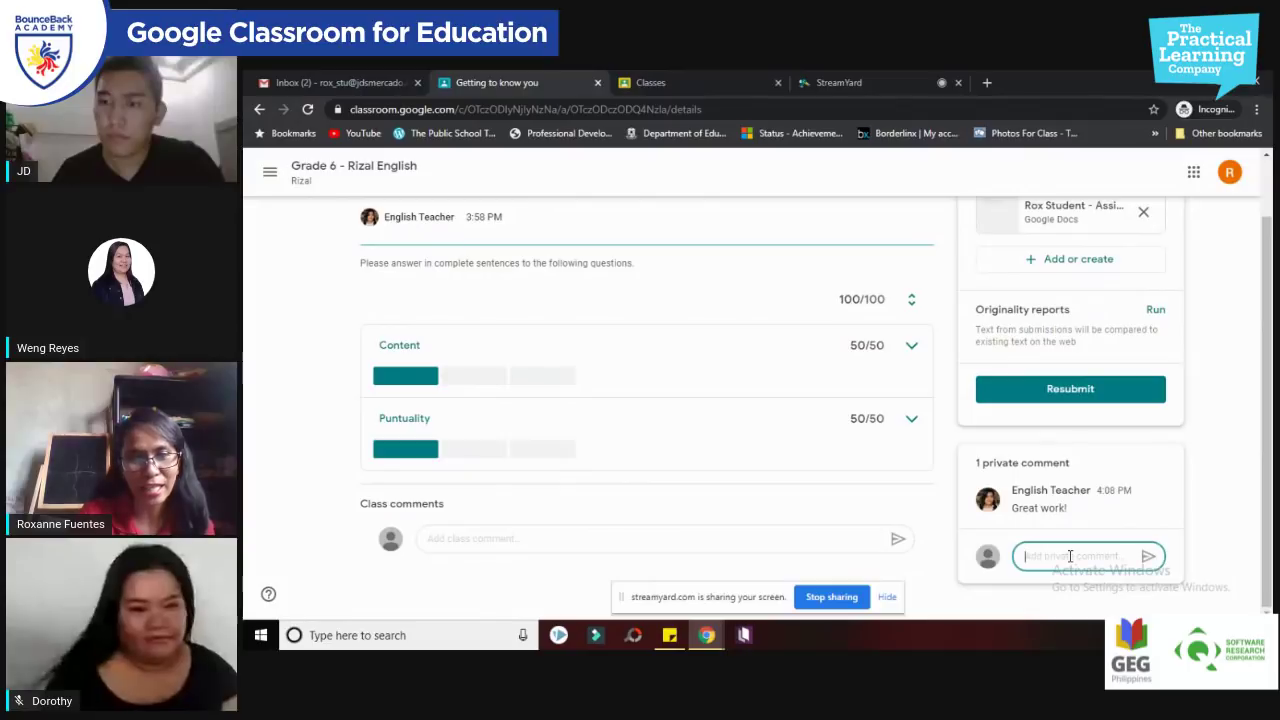
{"action": "type", "text": "Thank you, teac"}
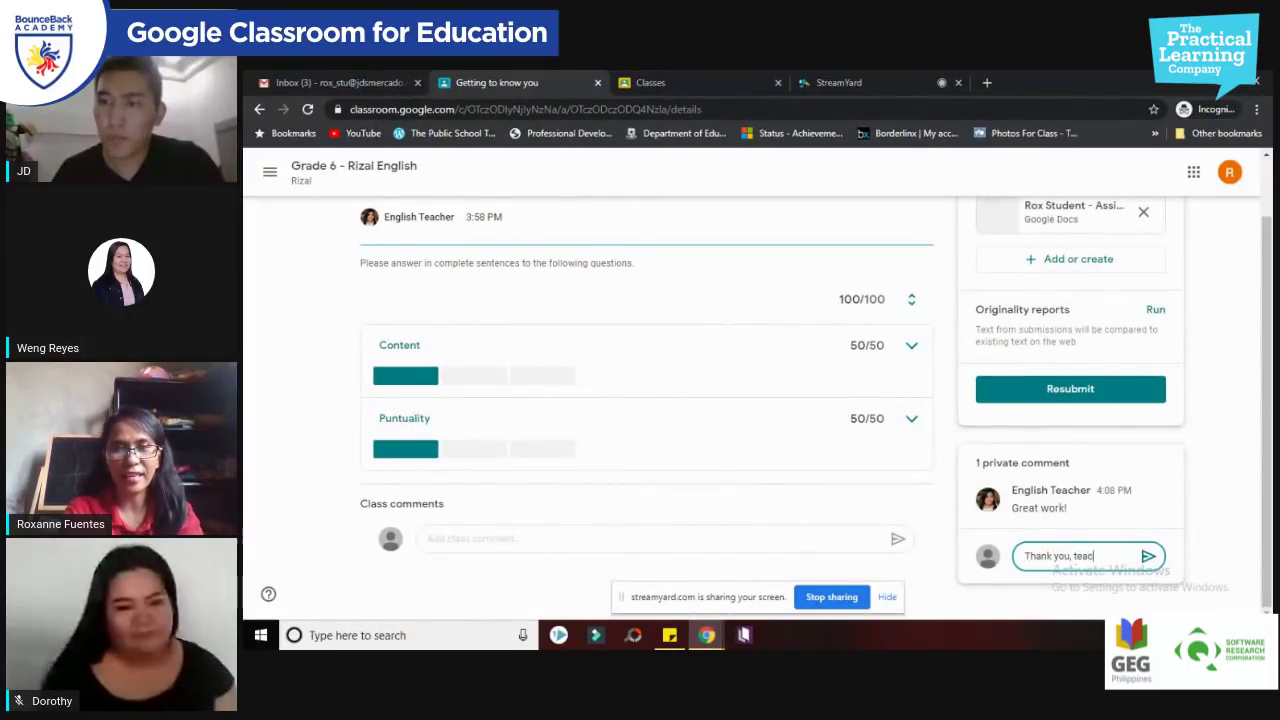
{"action": "type", "text": "her!"}
{"action": "key", "text": "Return"}
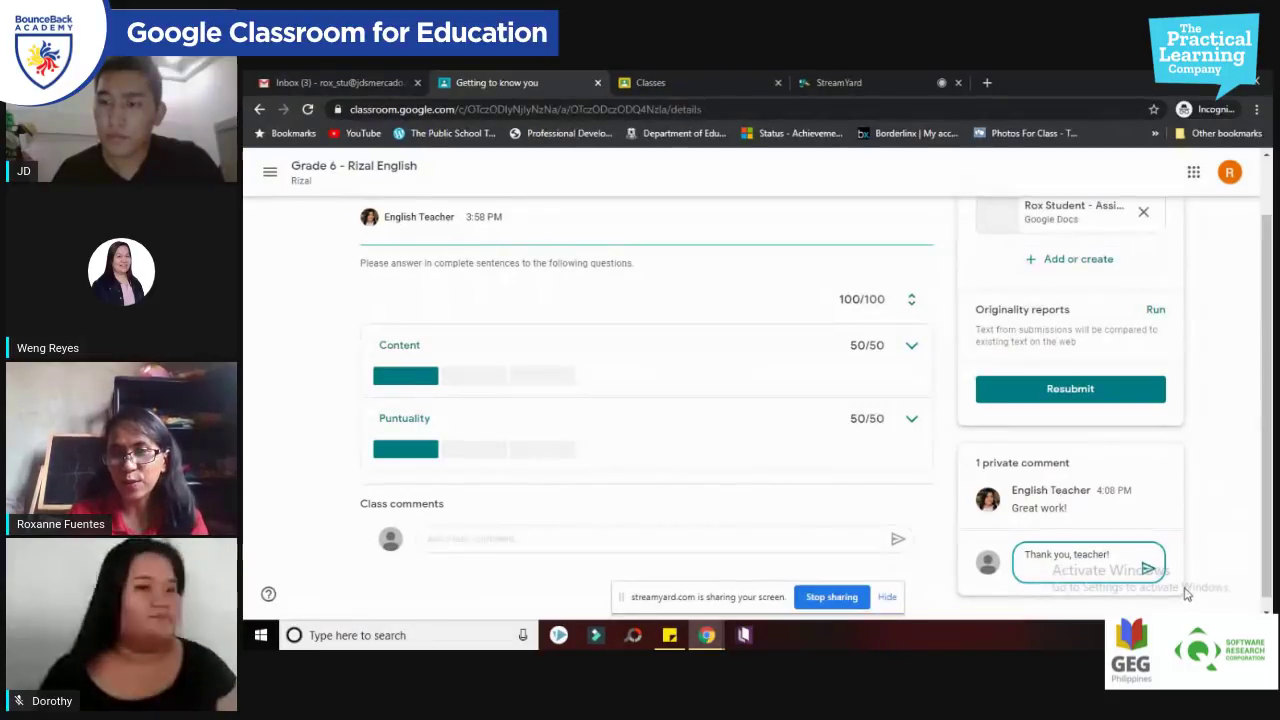
{"action": "left_click", "coordinate": [1149, 569]}
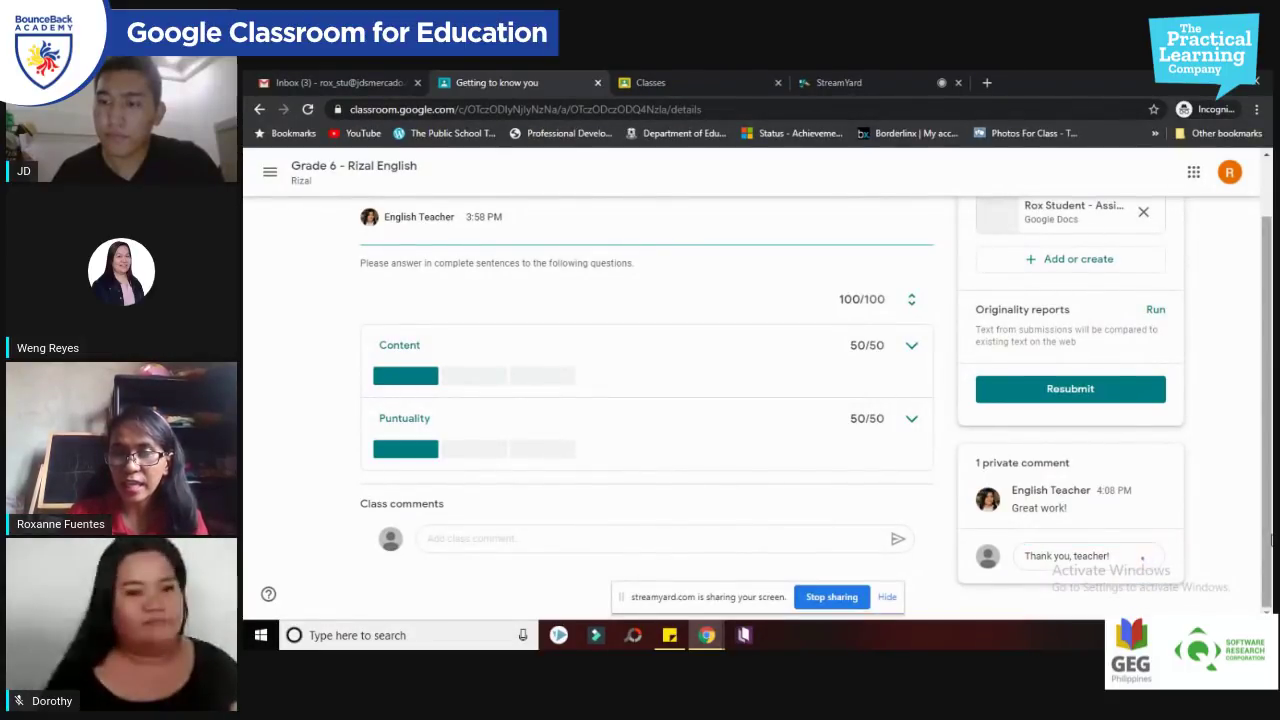
{"action": "left_click_drag", "start_coordinate": [1272, 540], "coordinate": [1272, 485]}
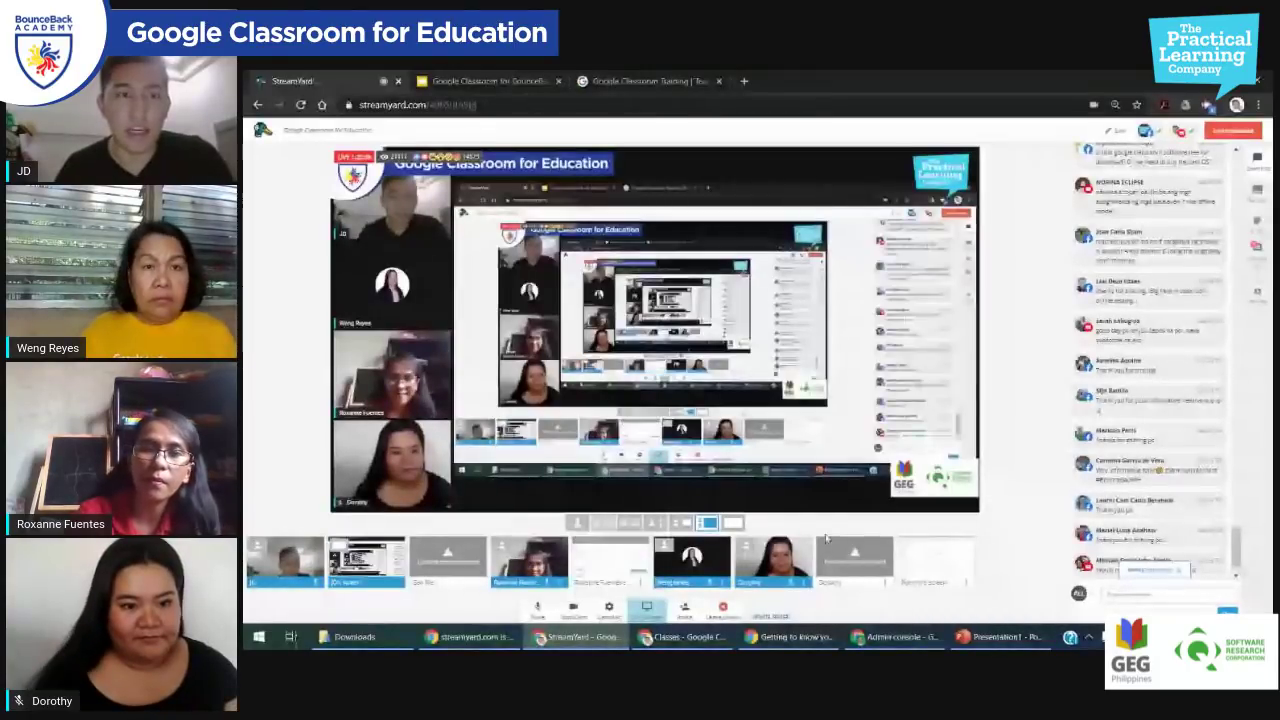
Step: Reload the other student's assignment, cancel Turn in, read the teacher's comment, and open the document
{"action": "left_click", "coordinate": [790, 637]}
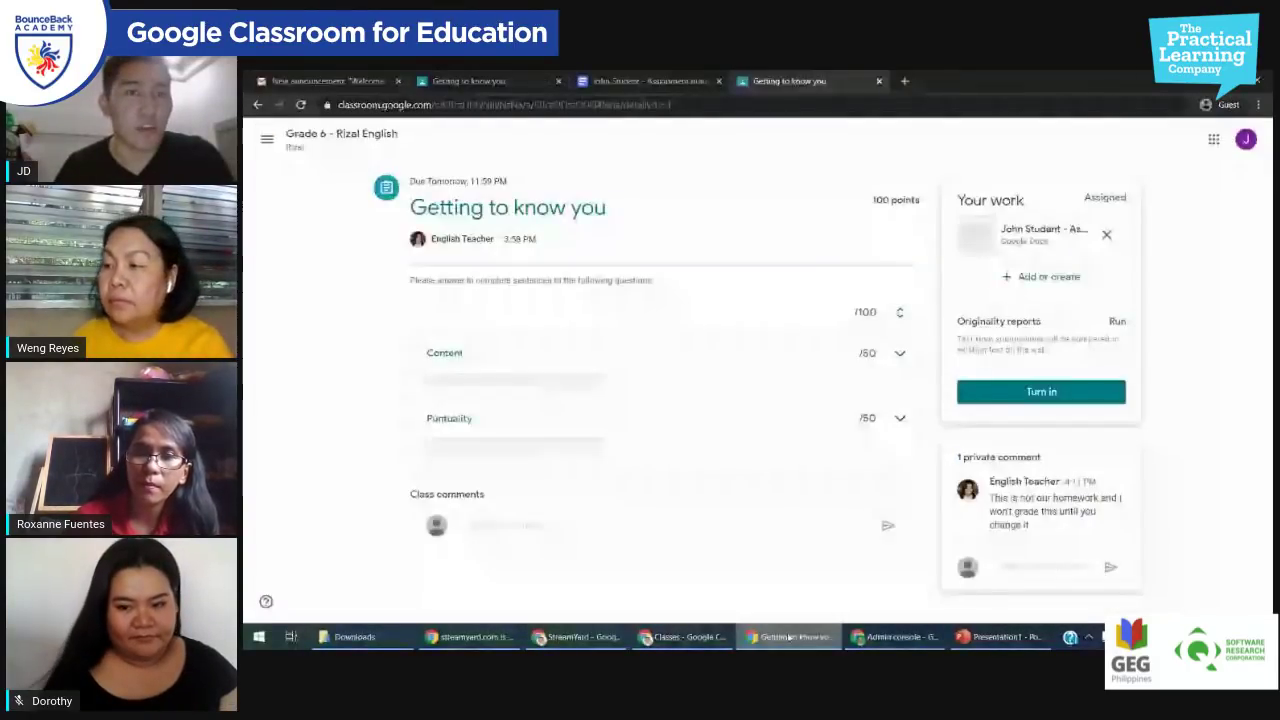
{"action": "key", "text": "F5"}
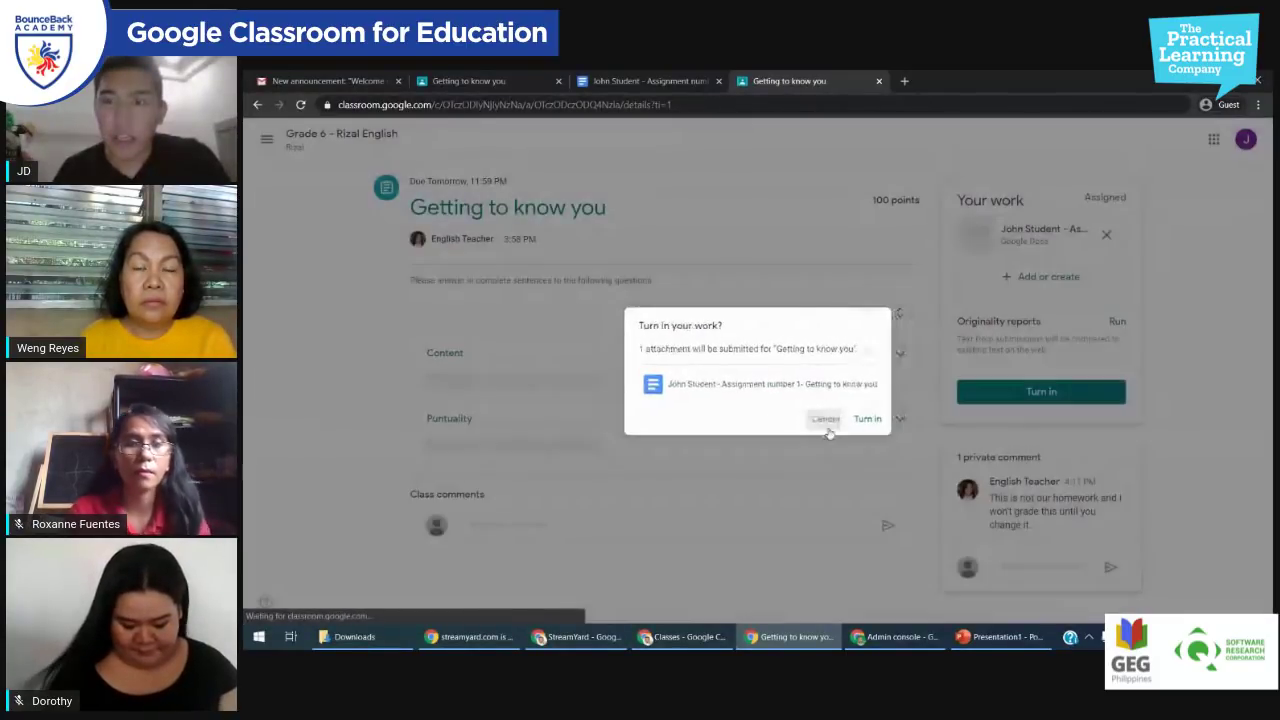
{"action": "left_click", "coordinate": [831, 424]}
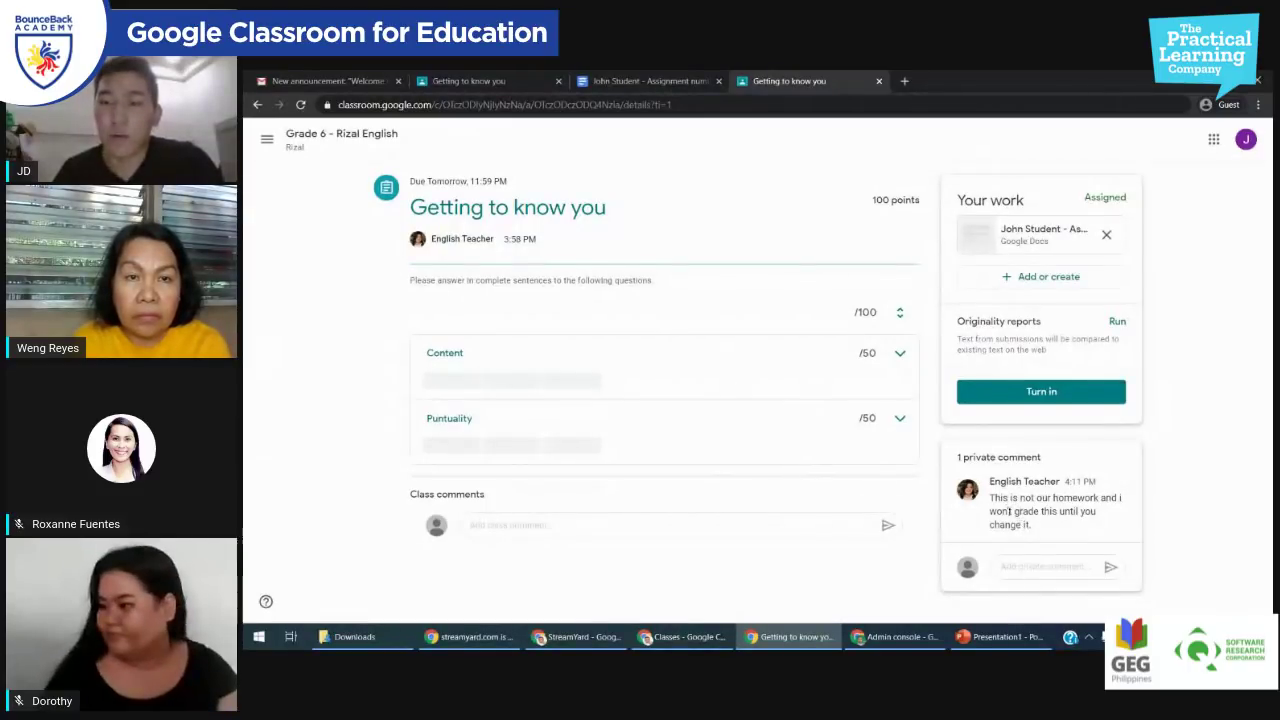
{"action": "left_click_drag", "start_coordinate": [1036, 525], "coordinate": [999, 498]}
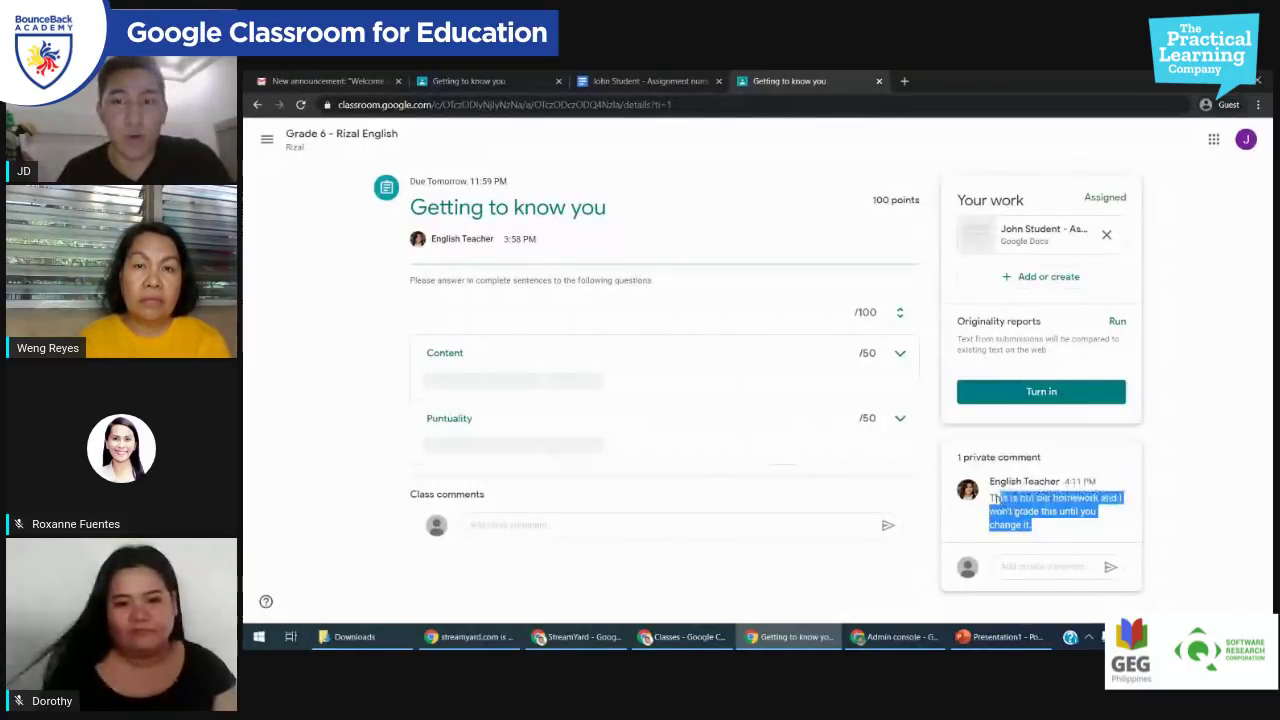
{"action": "left_click", "coordinate": [1011, 523]}
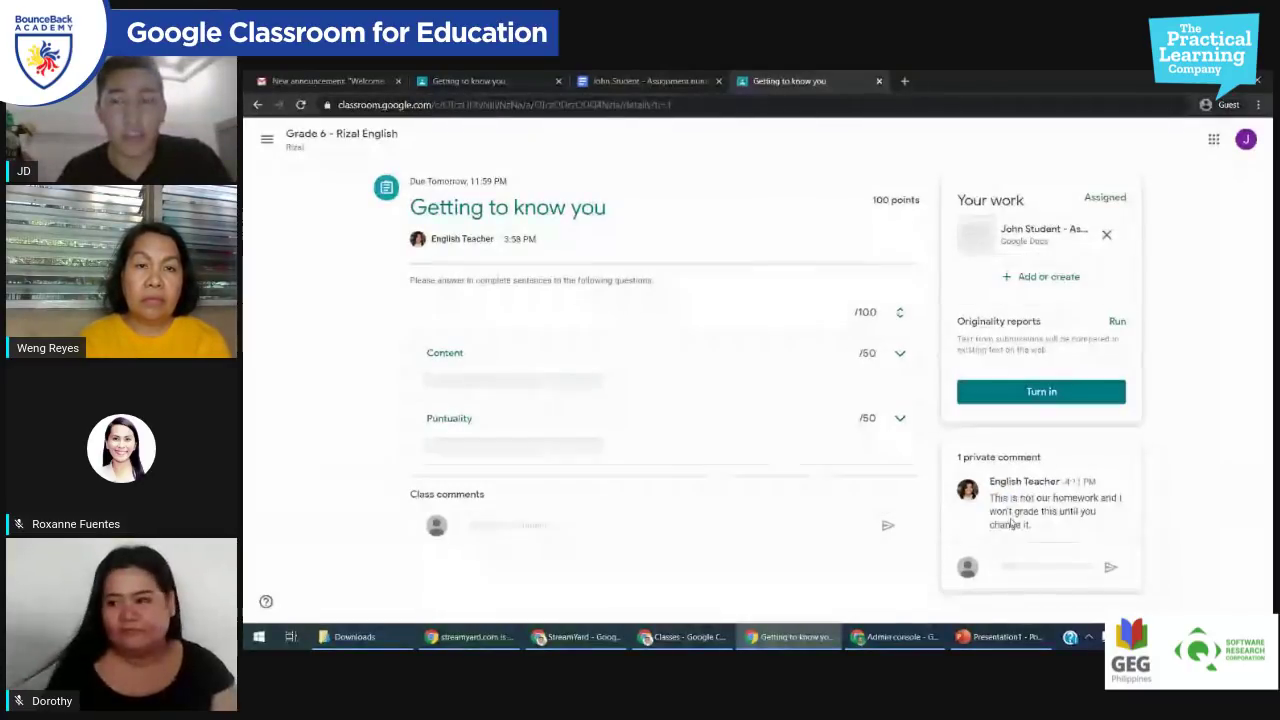
{"action": "left_click", "coordinate": [1020, 248]}
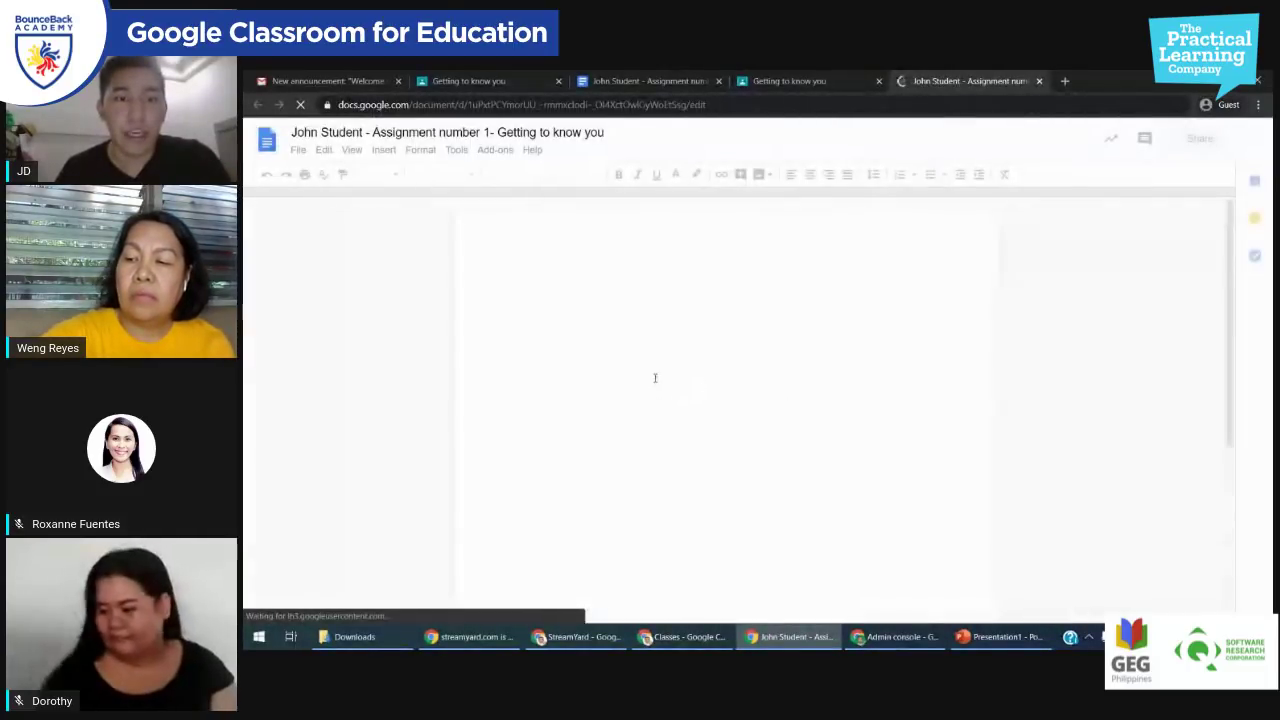
Step: Replace the copied economics paragraphs under question 1 with a short self-introduction
{"action": "scroll", "coordinate": [690, 399], "scroll_direction": "down", "scroll_amount": 3}
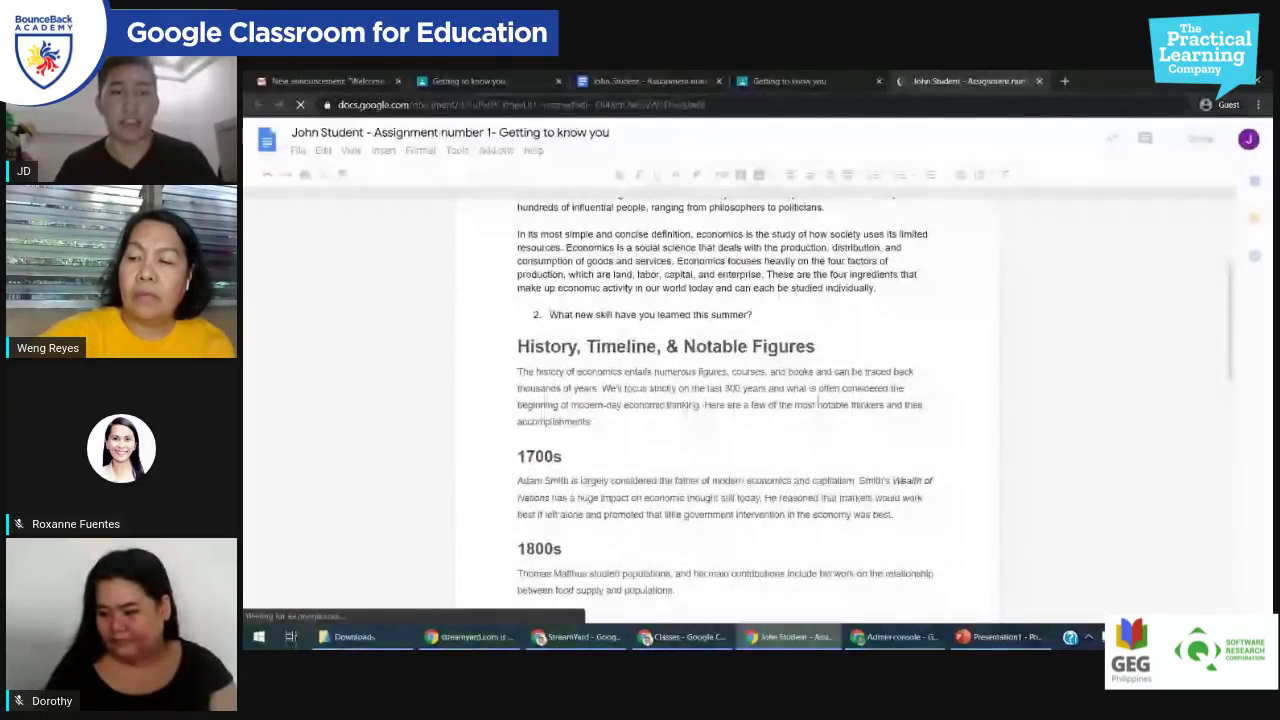
{"action": "left_click_drag", "start_coordinate": [876, 288], "coordinate": [514, 330]}
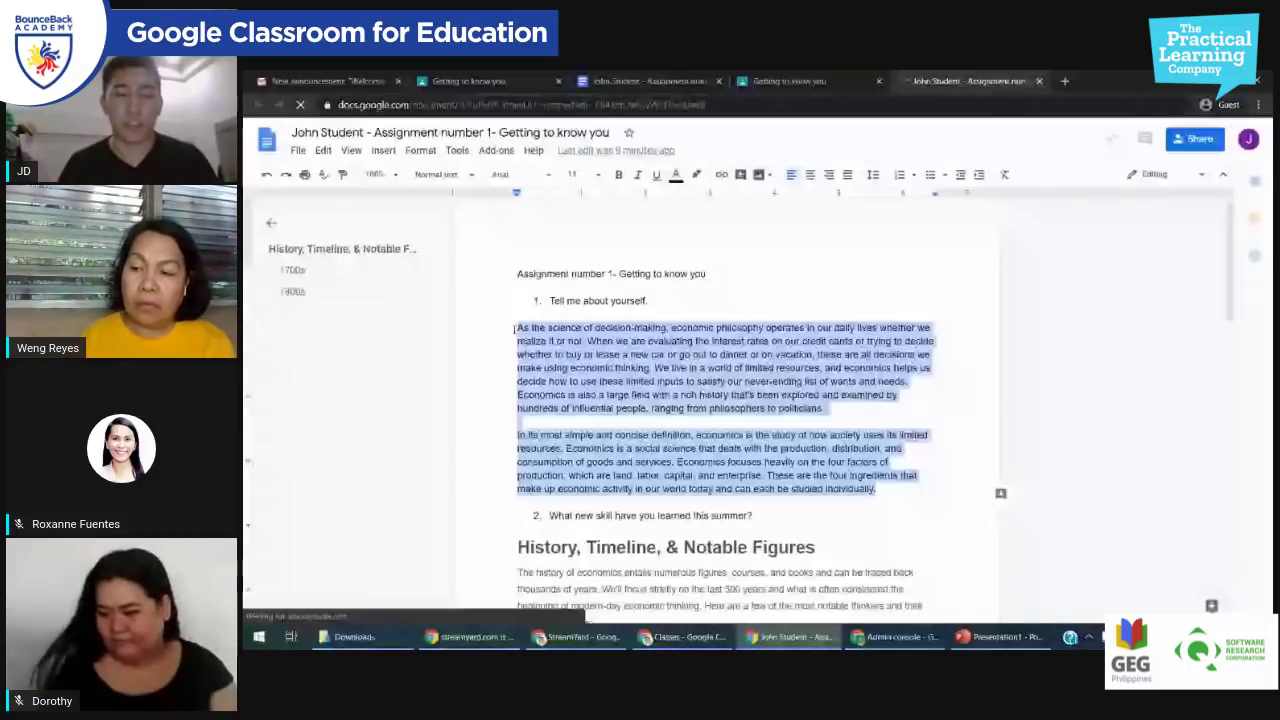
{"action": "key", "text": "BackSpace"}
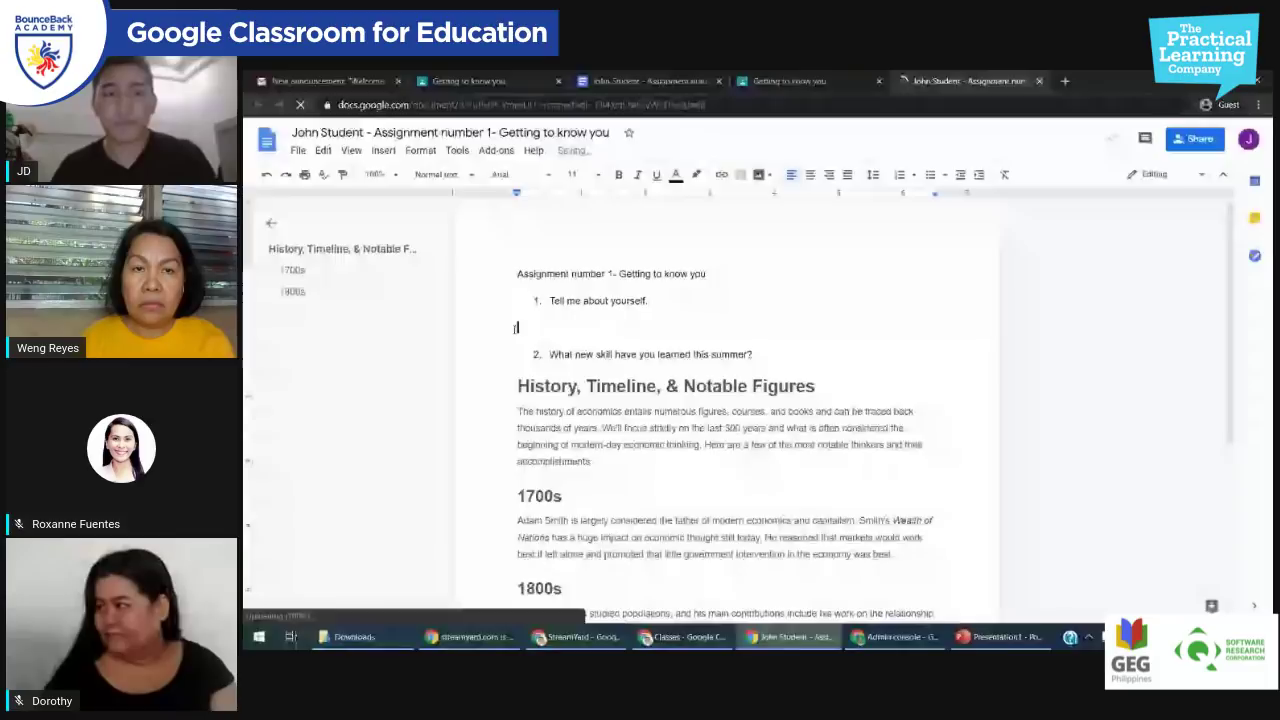
{"action": "type", "text": "Im Jd"}
Step: Replace the copied History section with 'I learned how to stream online.'
{"action": "left_click_drag", "start_coordinate": [517, 376], "coordinate": [560, 612]}
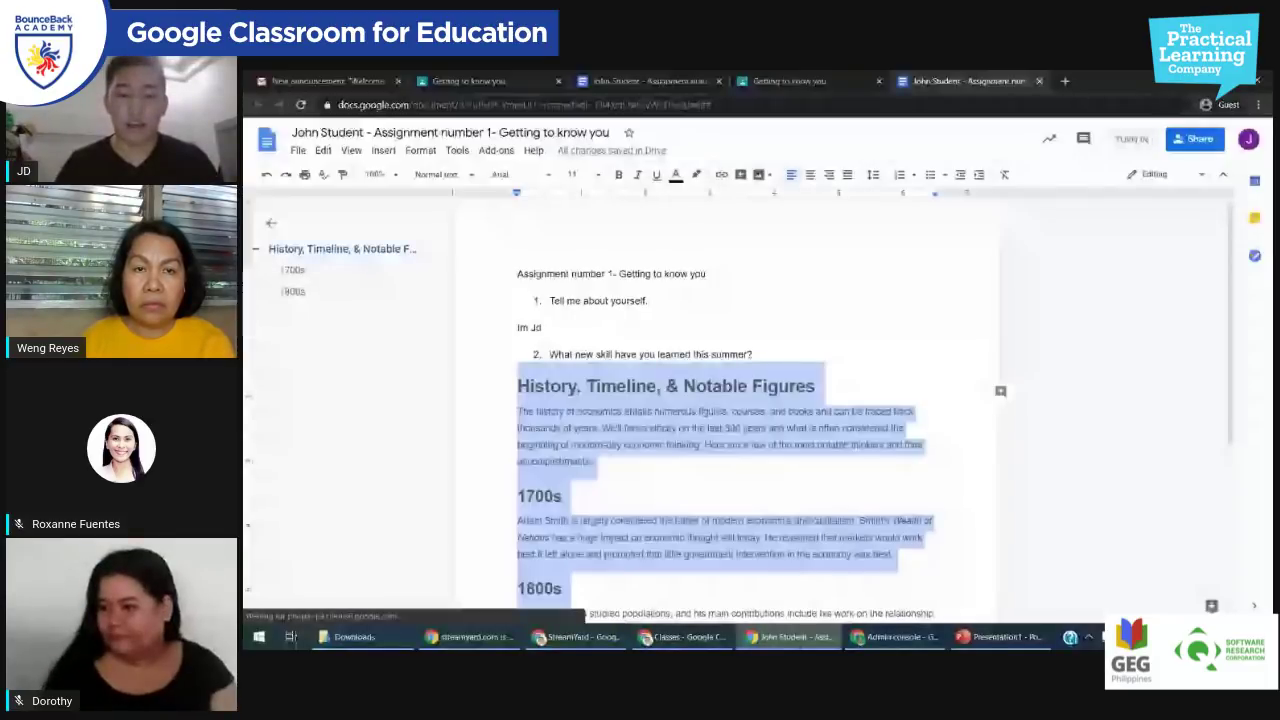
{"action": "key", "text": "BackSpace"}
{"action": "type", "text": "I"}
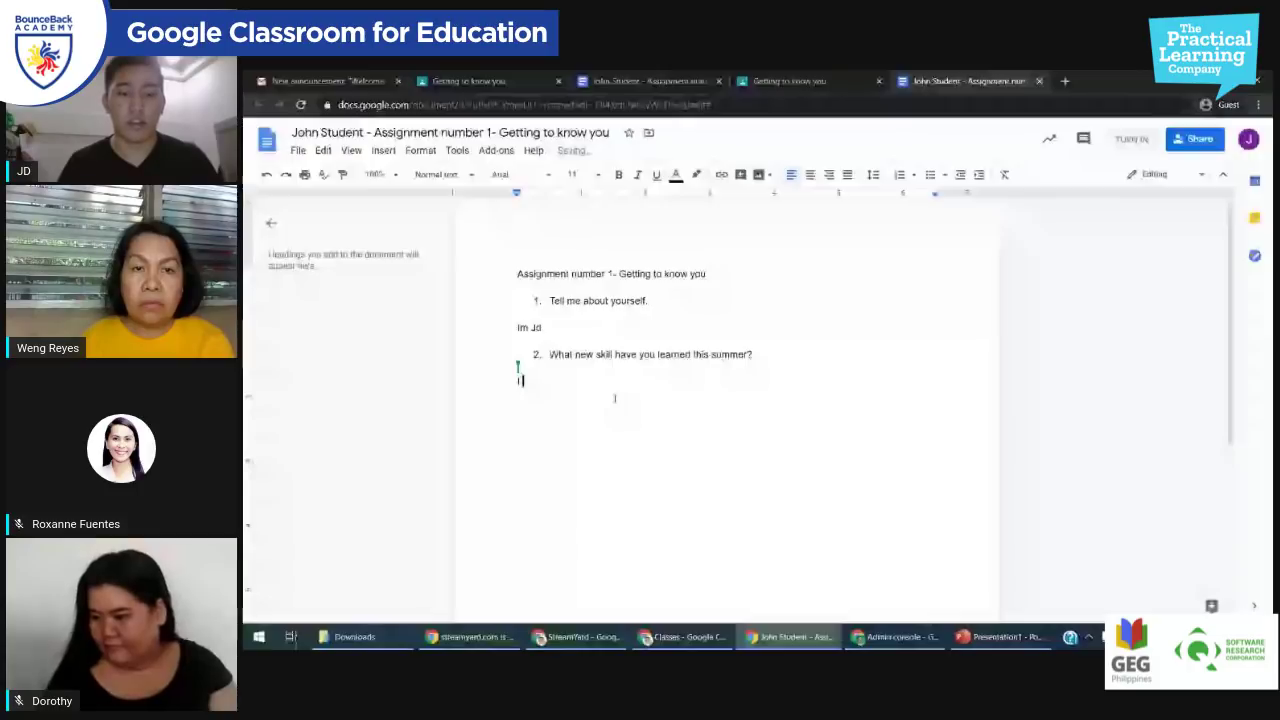
{"action": "type", "text": " learne"}
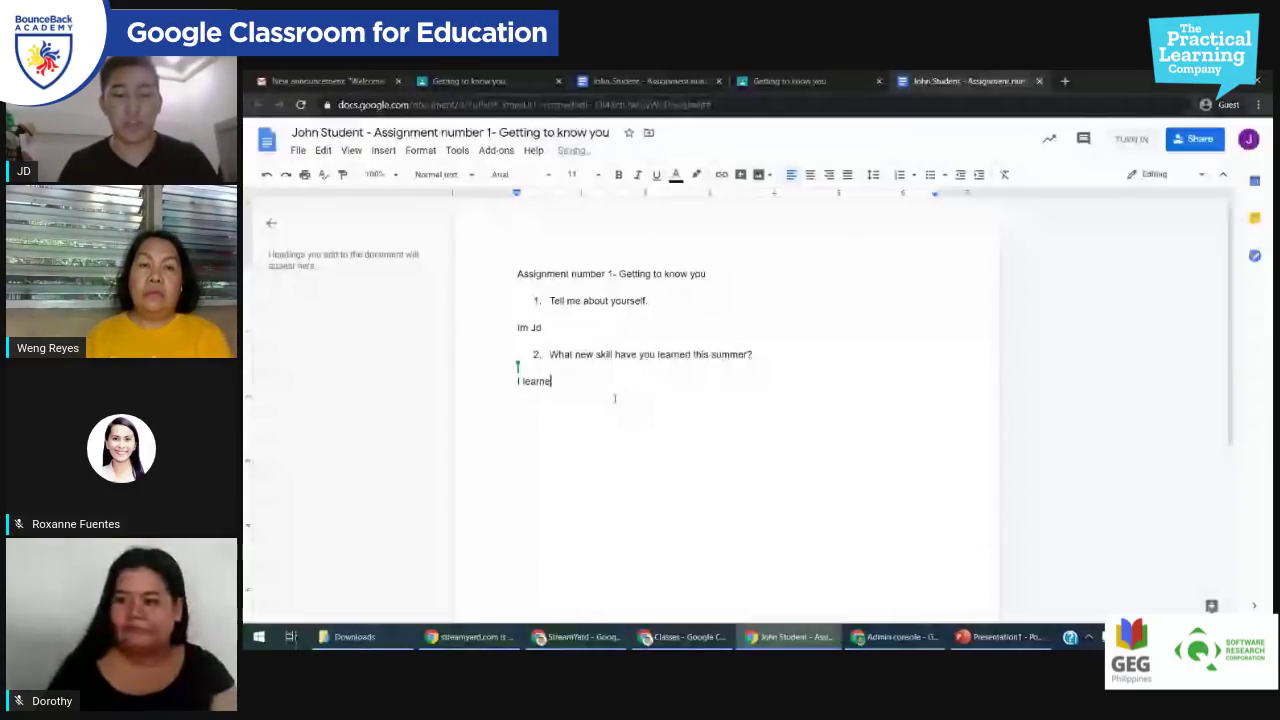
{"action": "type", "text": "d how to stream o"}
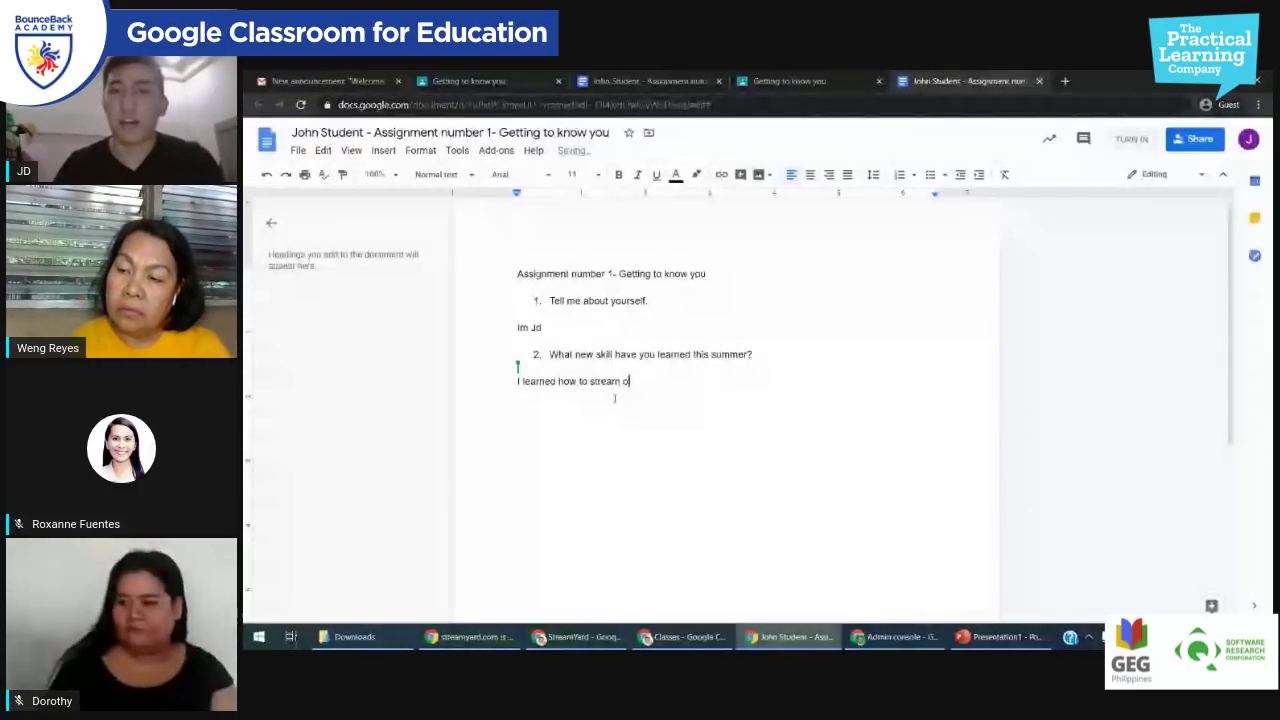
{"action": "type", "text": "nline."}
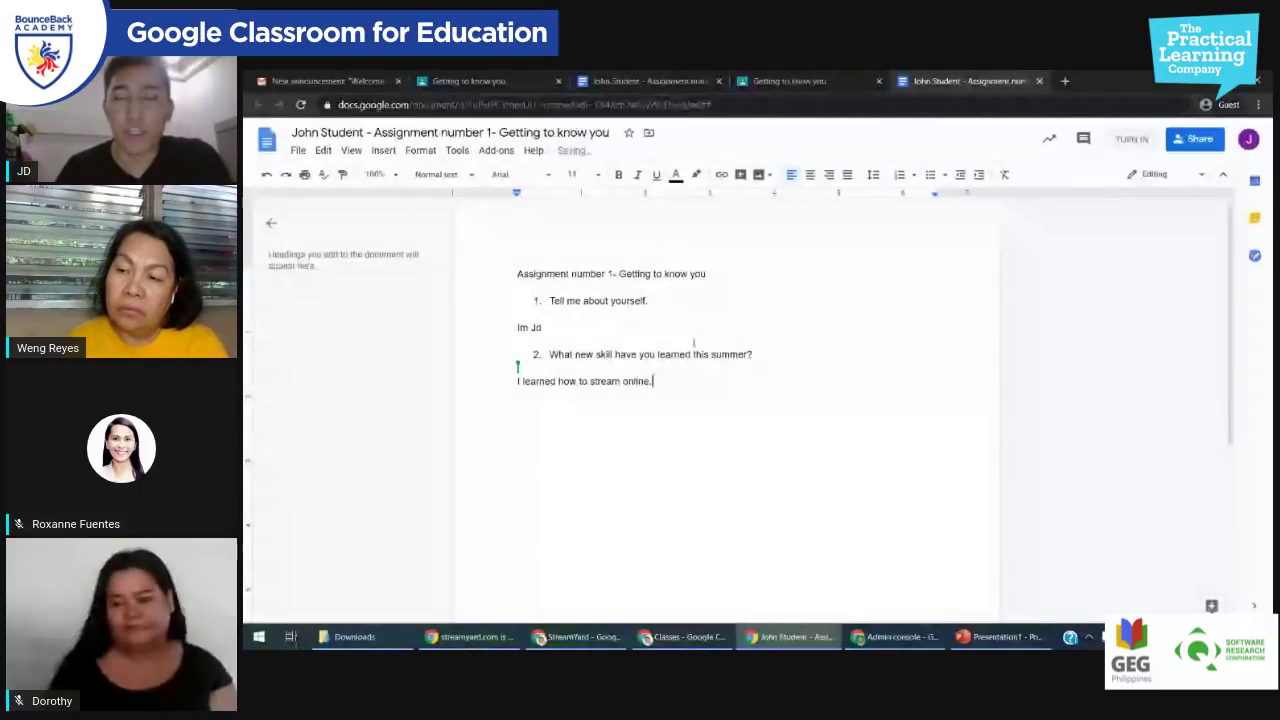
Step: Turn in the revised document and confirm in the Turn in your work? dialog
{"action": "left_click", "coordinate": [1131, 139]}
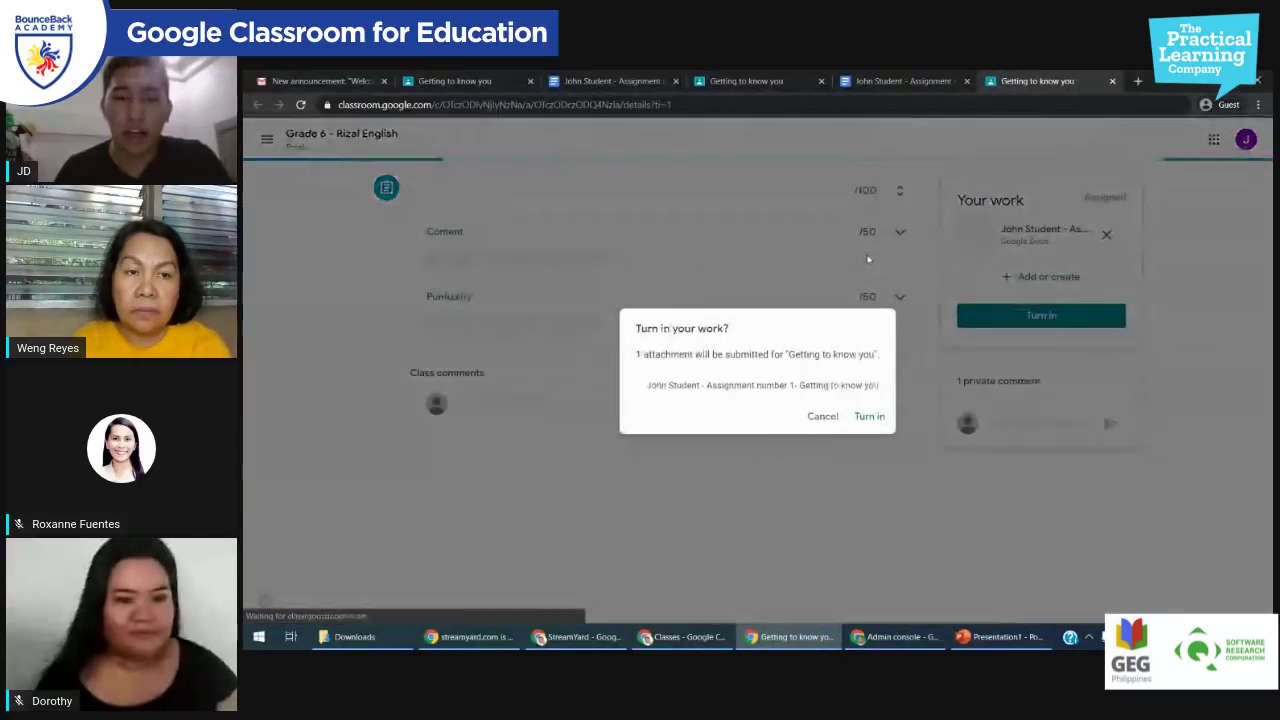
{"action": "left_click", "coordinate": [884, 426]}
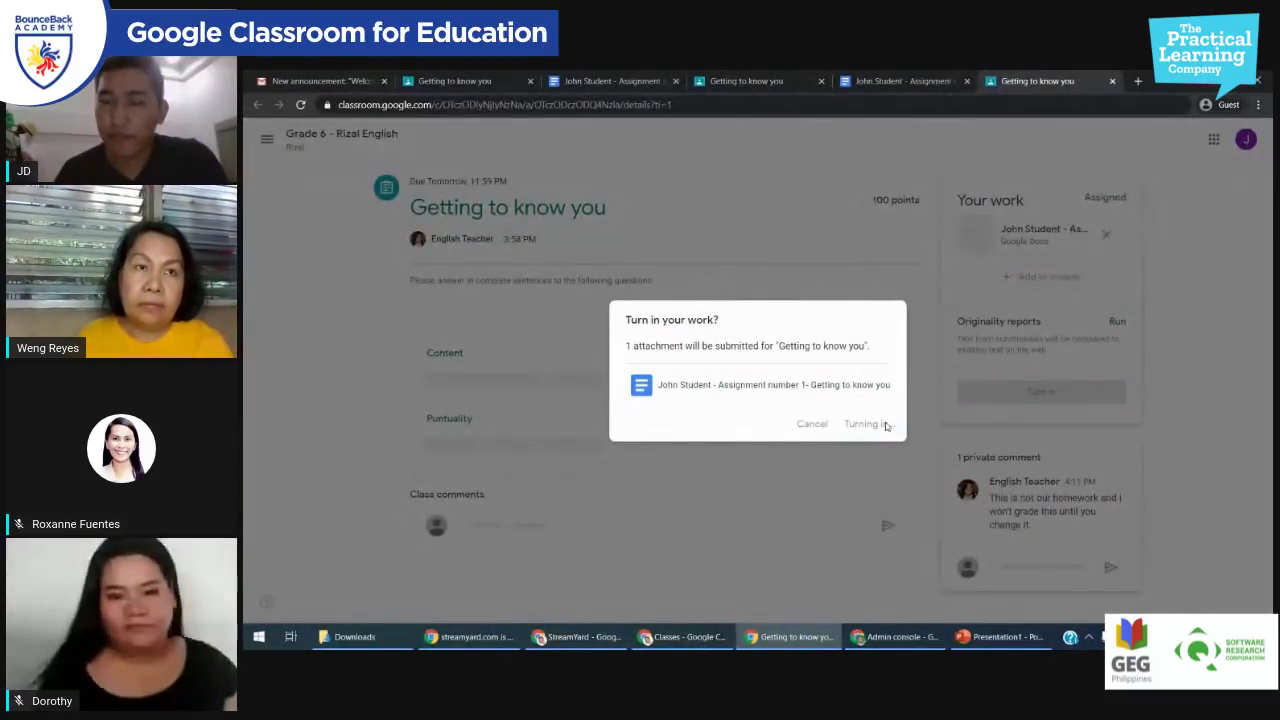
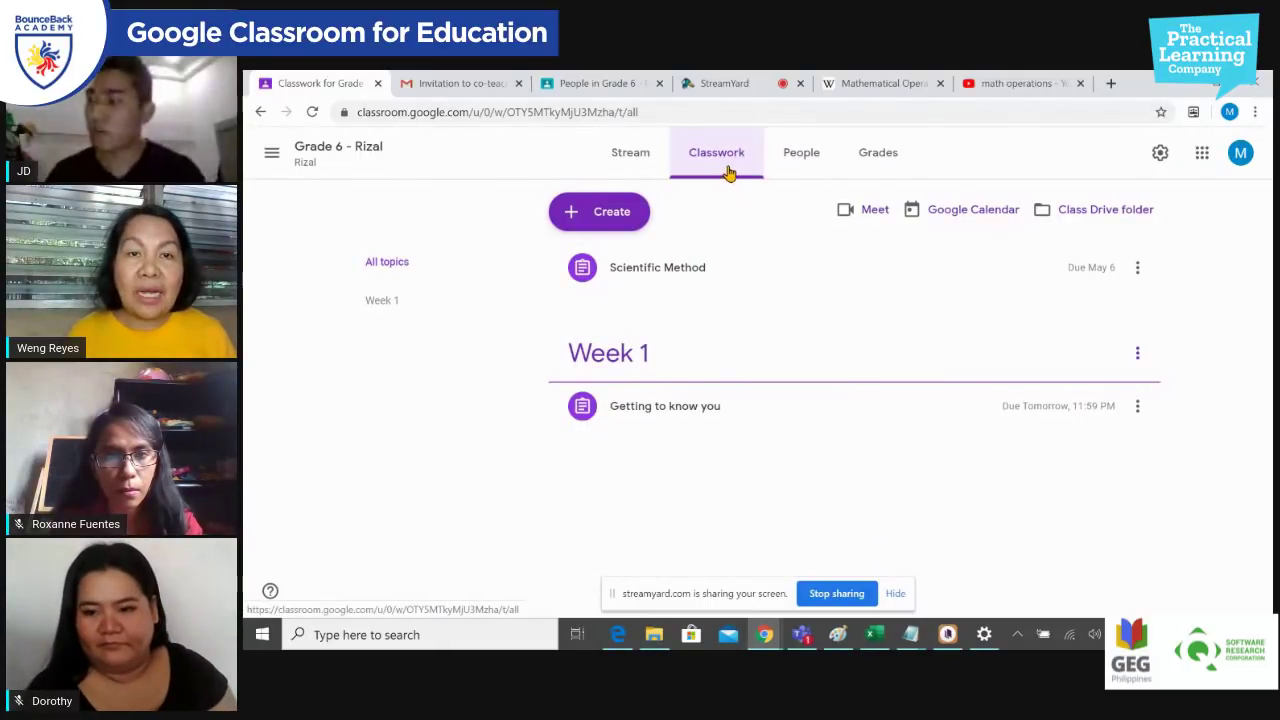
Step: Open the Create menu listing Assignment, Quiz assignment, Question, Material, Reuse post and Topic
{"action": "left_click", "coordinate": [630, 218]}
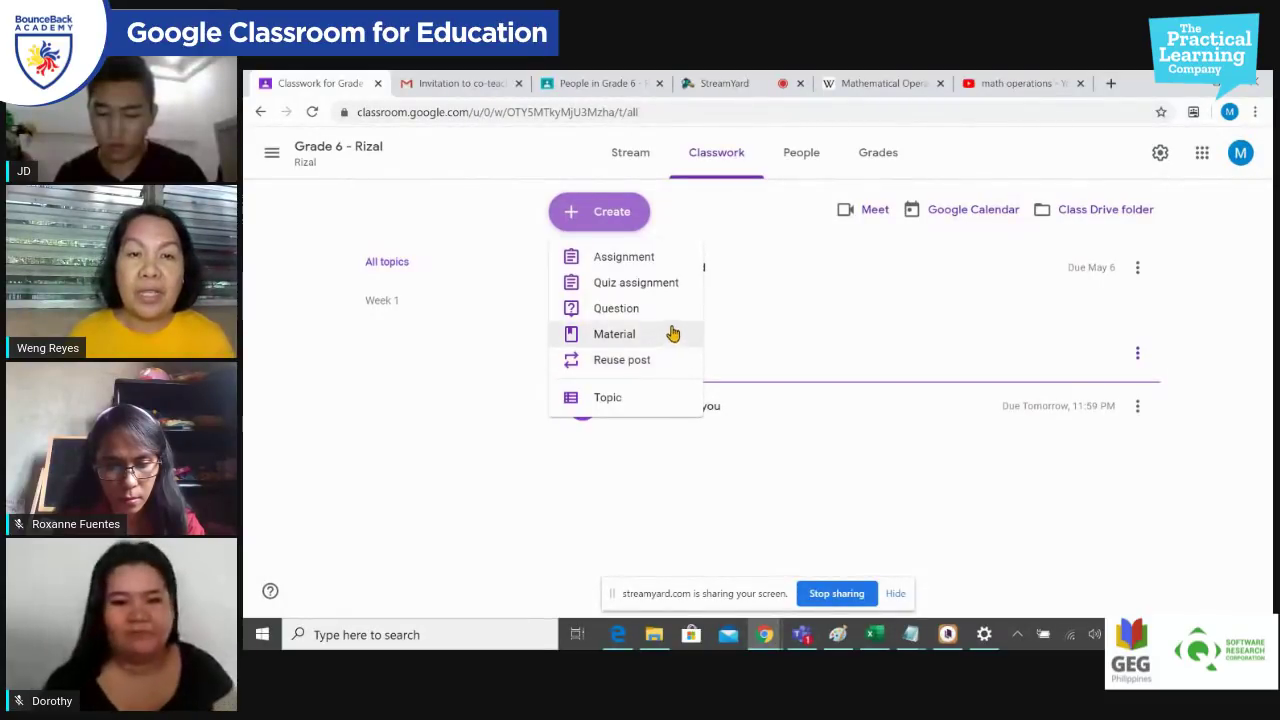
Step: Start a new quiz assignment titled 'QUIZ IN MATHEMATICS'
{"action": "left_click", "coordinate": [671, 287]}
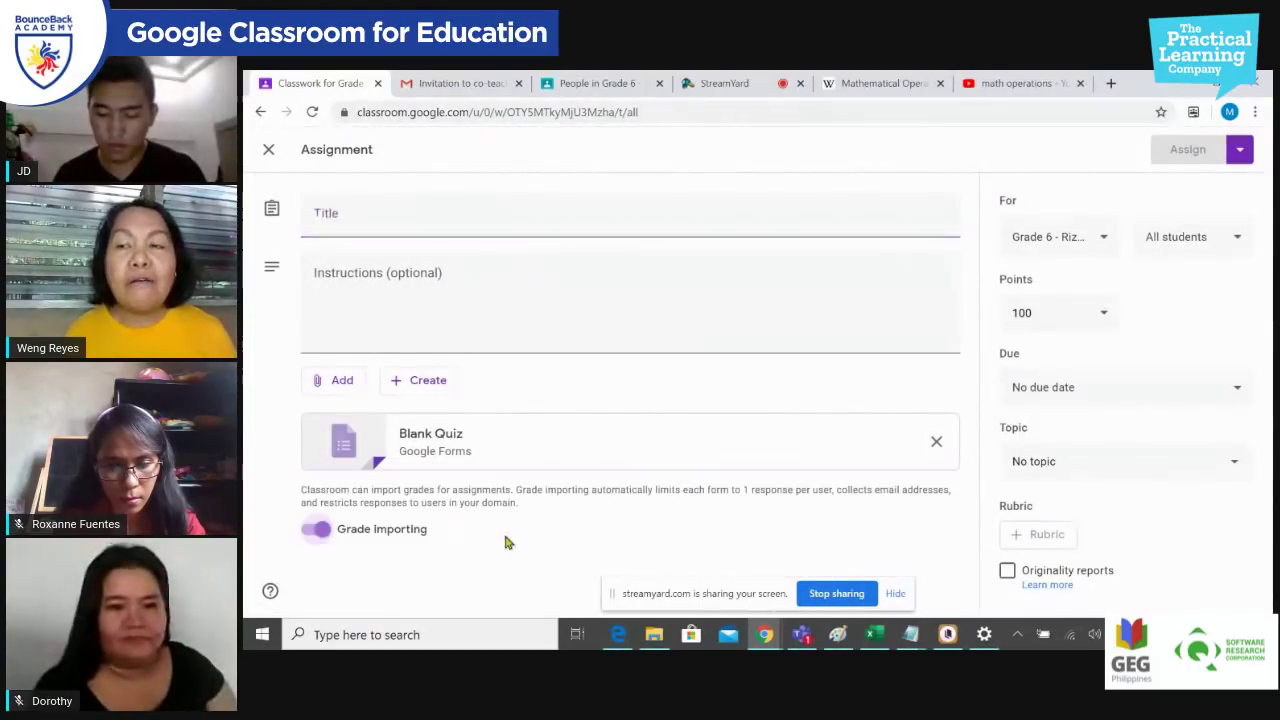
{"action": "left_click", "coordinate": [551, 226]}
{"action": "type", "text": "QUIZ IN"}
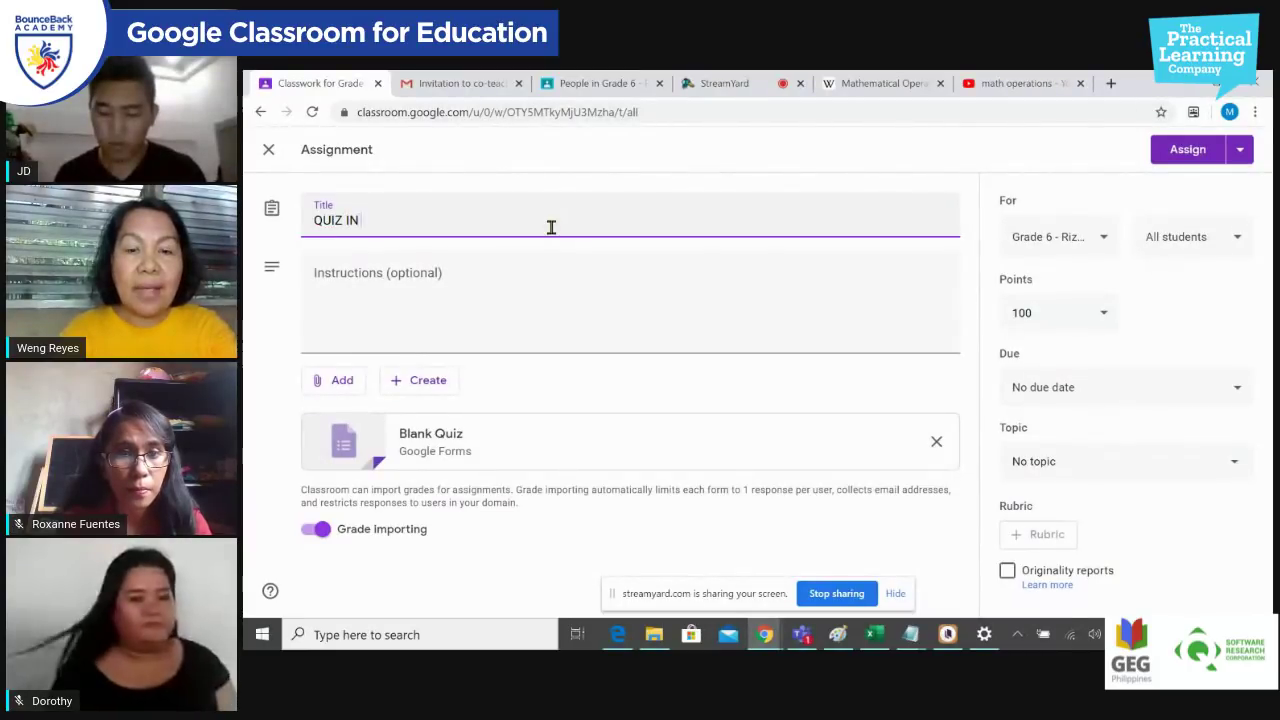
{"action": "type", "text": " MATHEMAT"}
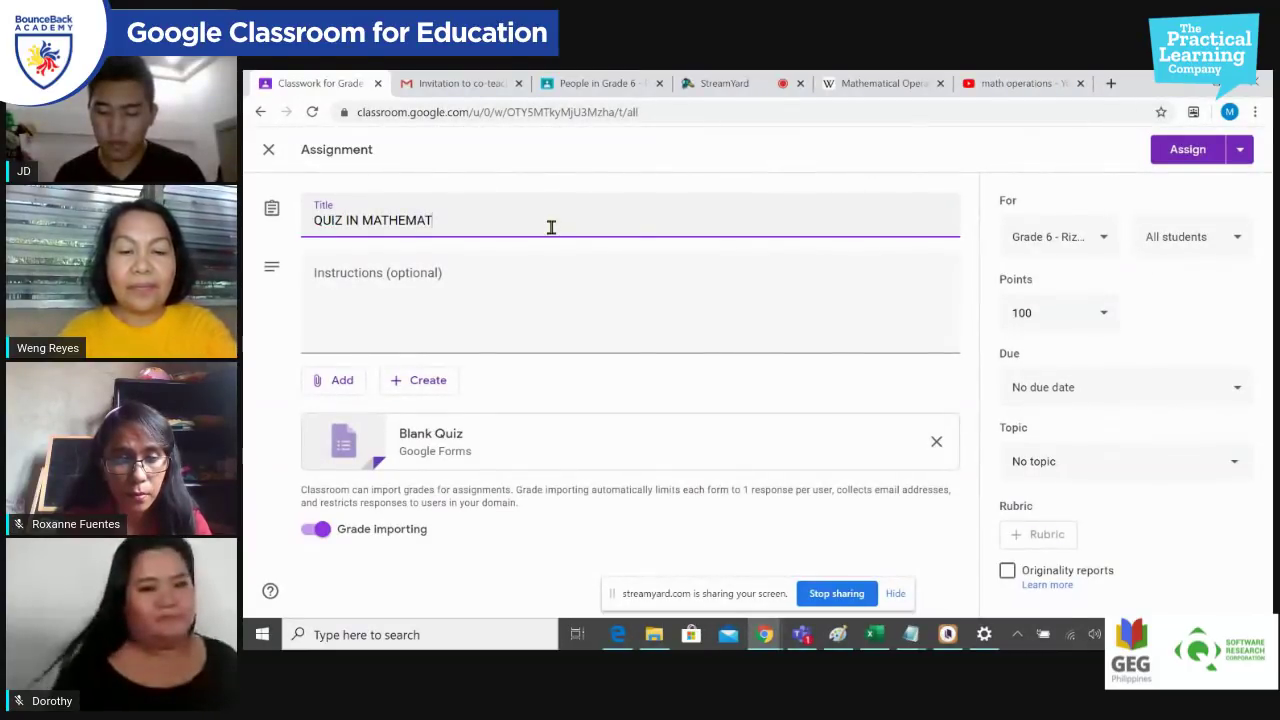
{"action": "type", "text": "ICS"}
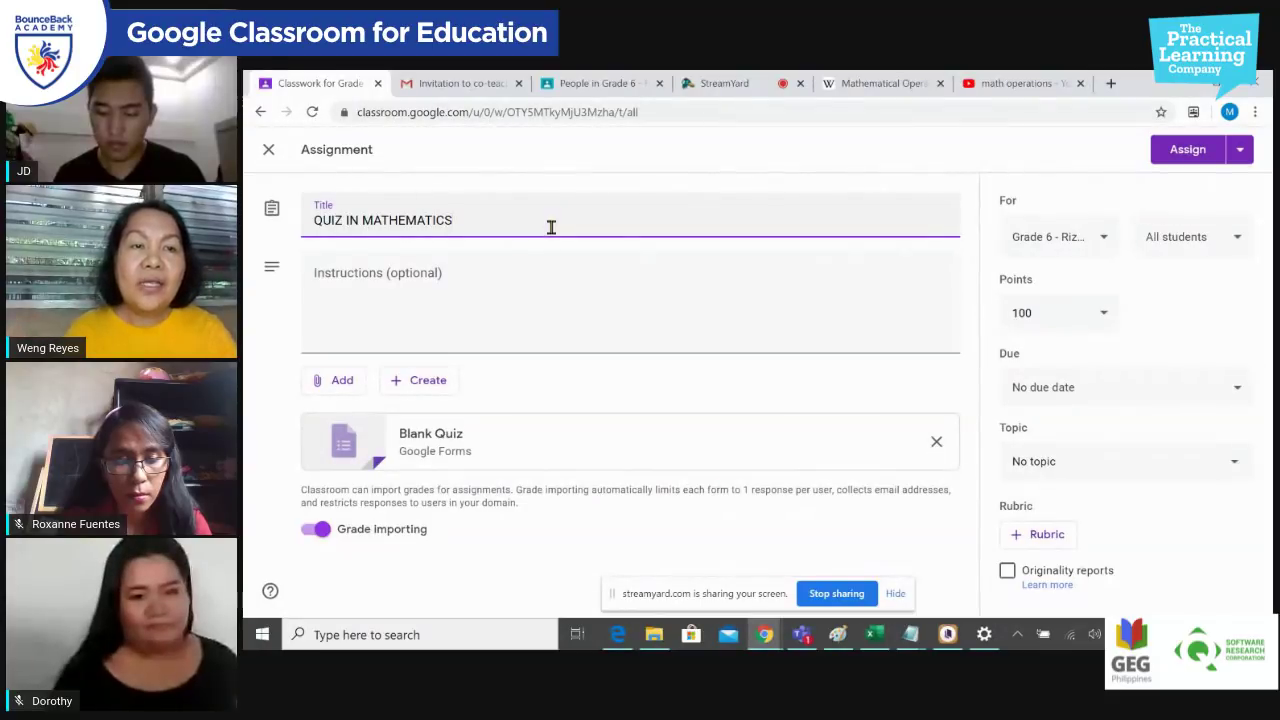
Step: Enter the instructions 'Choose the best answer...'
{"action": "left_click", "coordinate": [535, 282]}
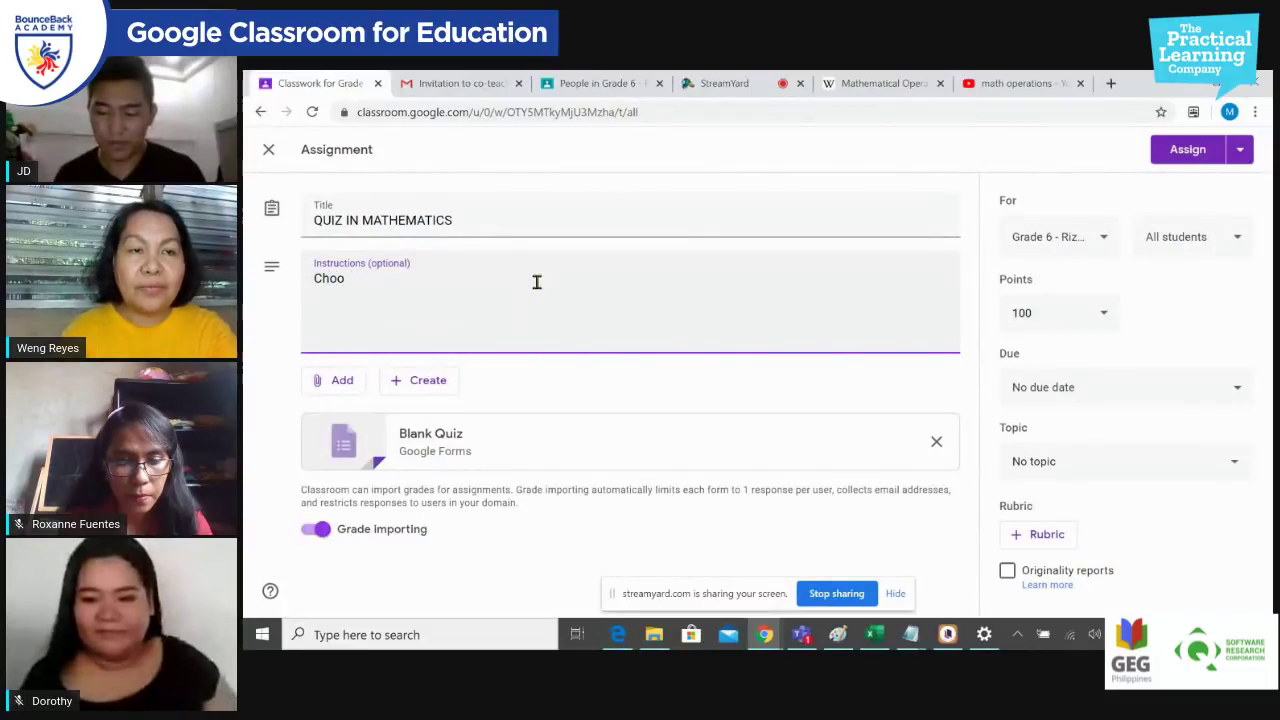
{"action": "type", "text": "Chooe"}
{"action": "key", "text": "BackSpace"}
{"action": "type", "text": "se"}
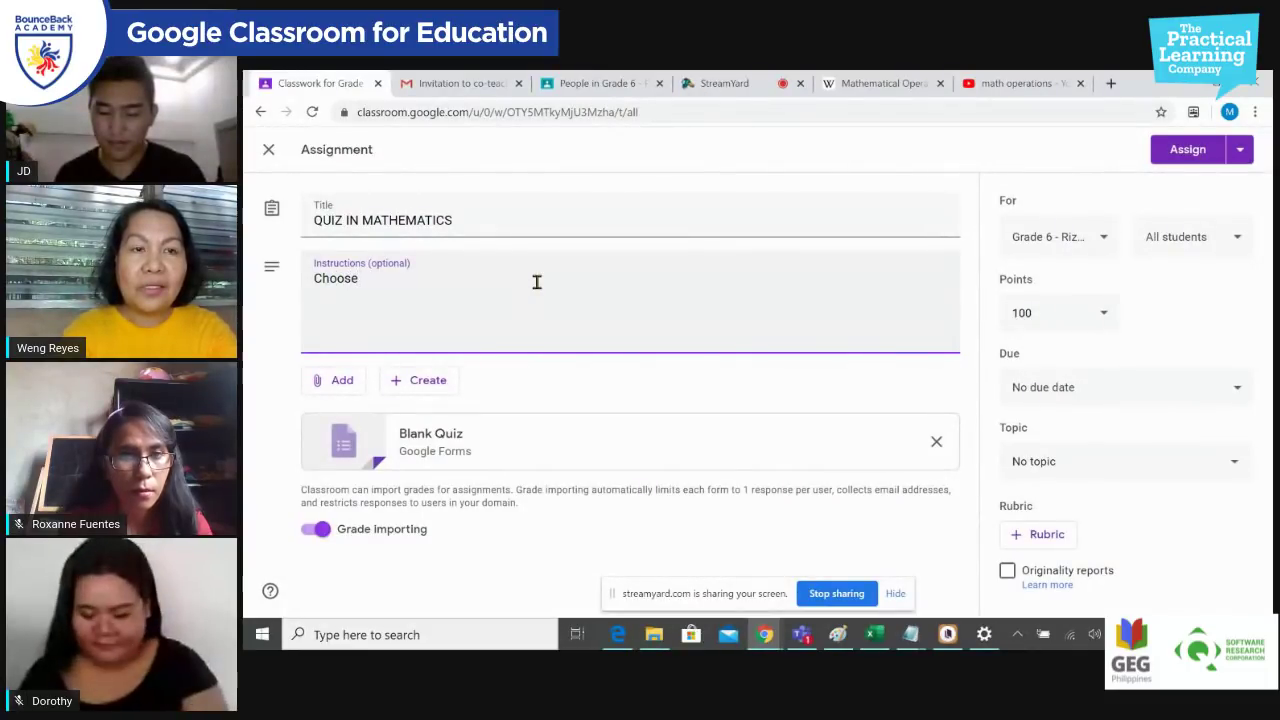
{"action": "type", "text": " the best "}
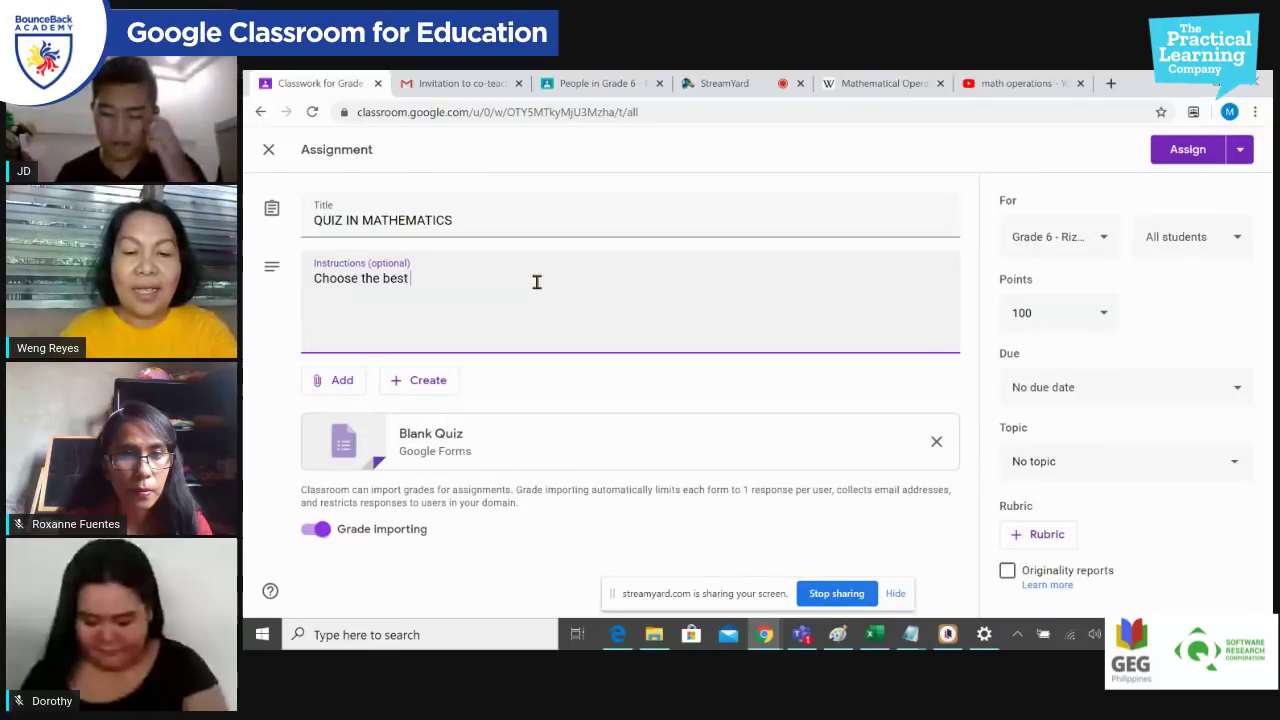
{"action": "type", "text": "and"}
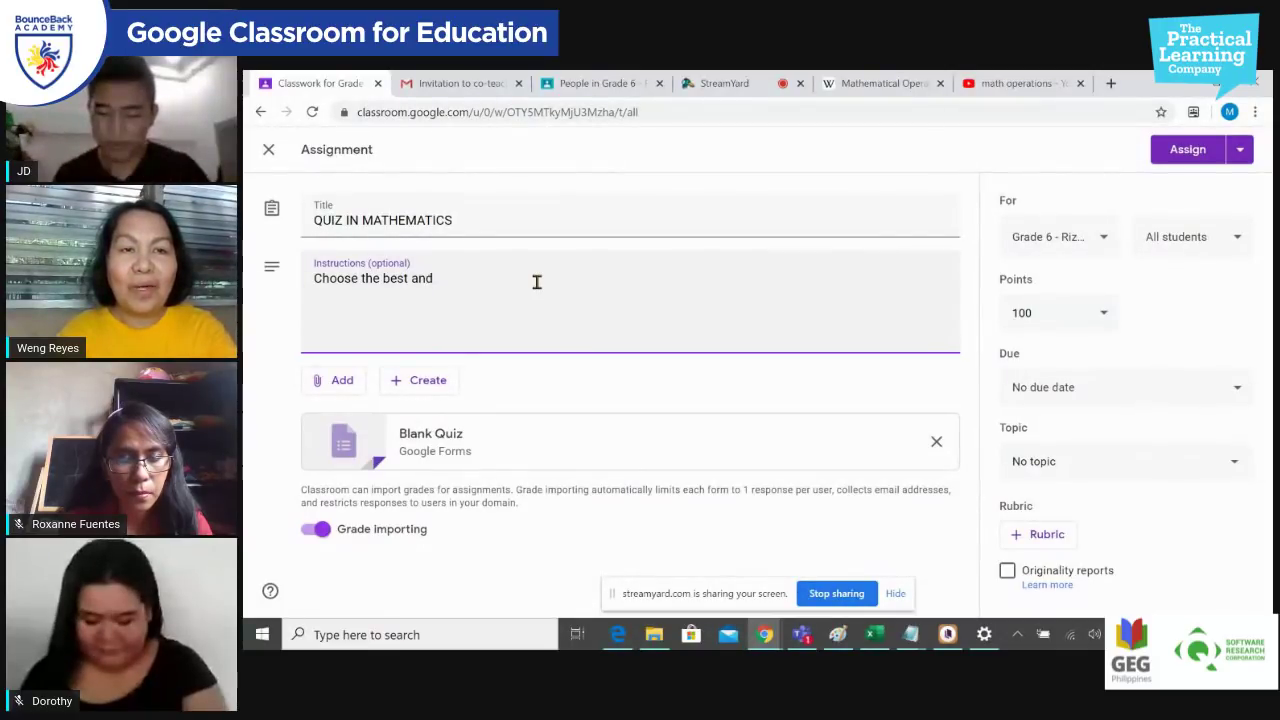
{"action": "key", "text": "BackSpace"}
{"action": "type", "text": "swer..."}
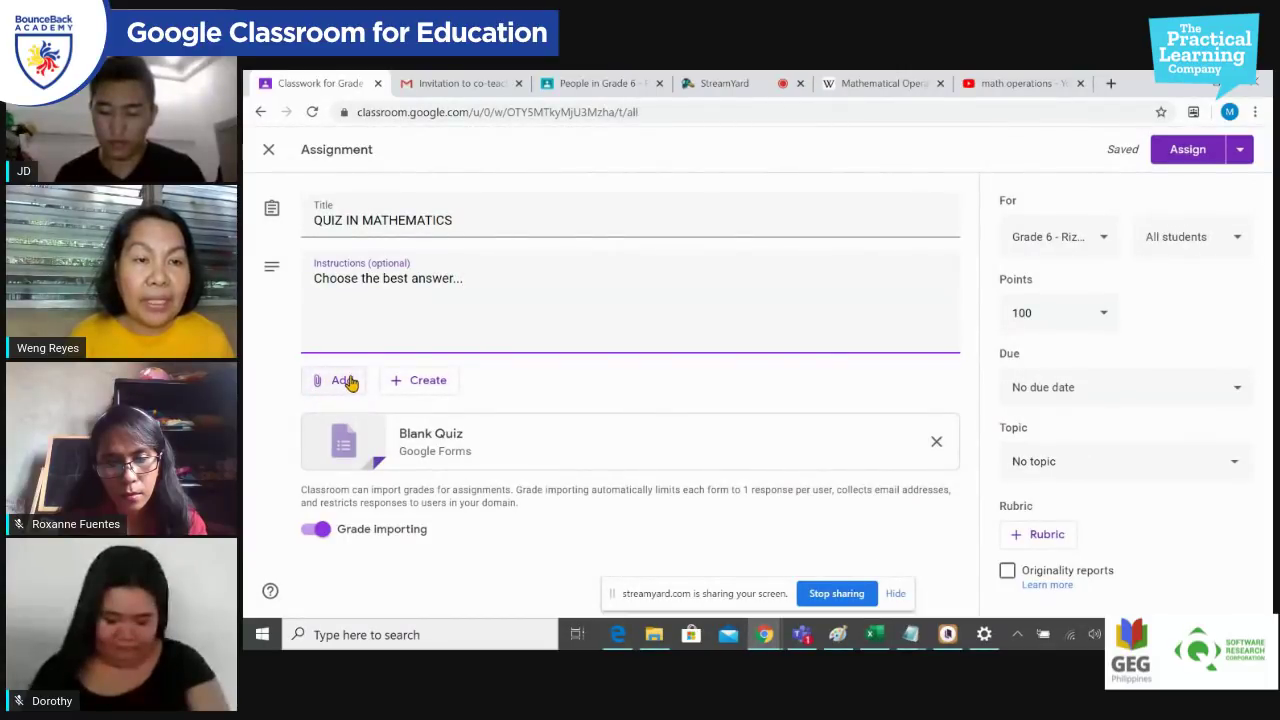
Step: Attach the Science Homework #1 Google Doc from Drive to the quiz draft
{"action": "left_click", "coordinate": [349, 382]}
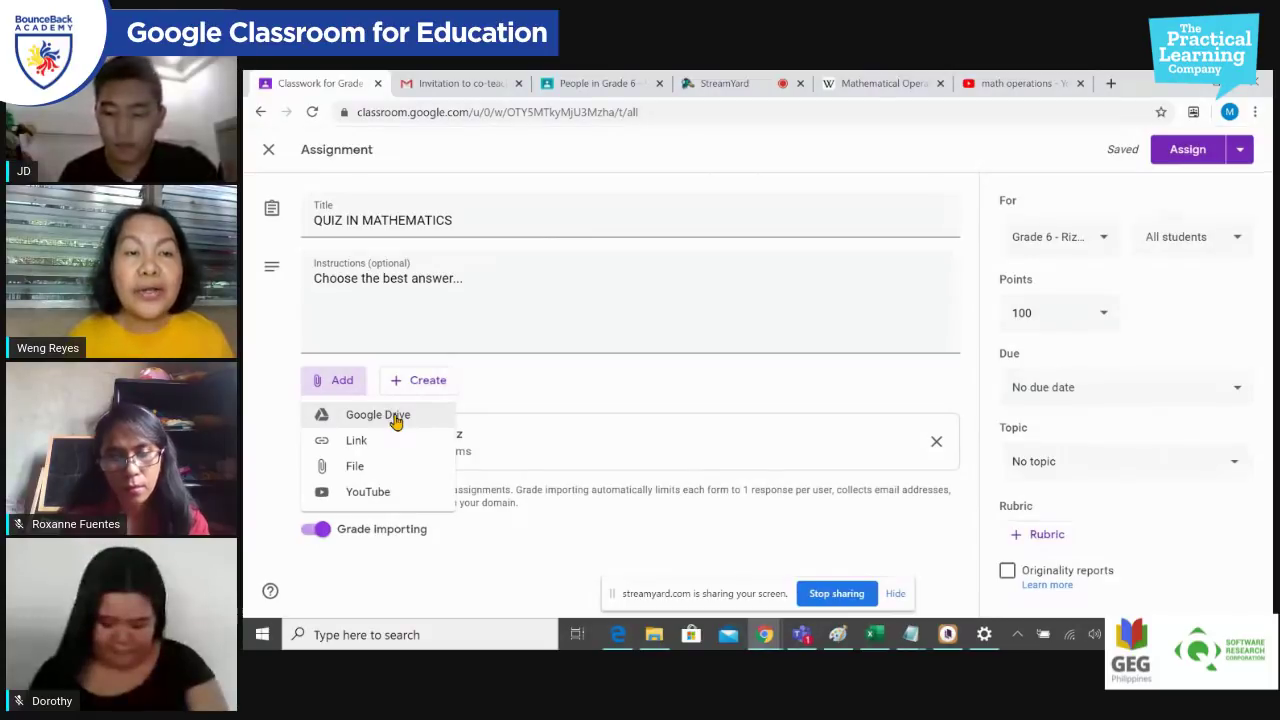
{"action": "left_click", "coordinate": [395, 418]}
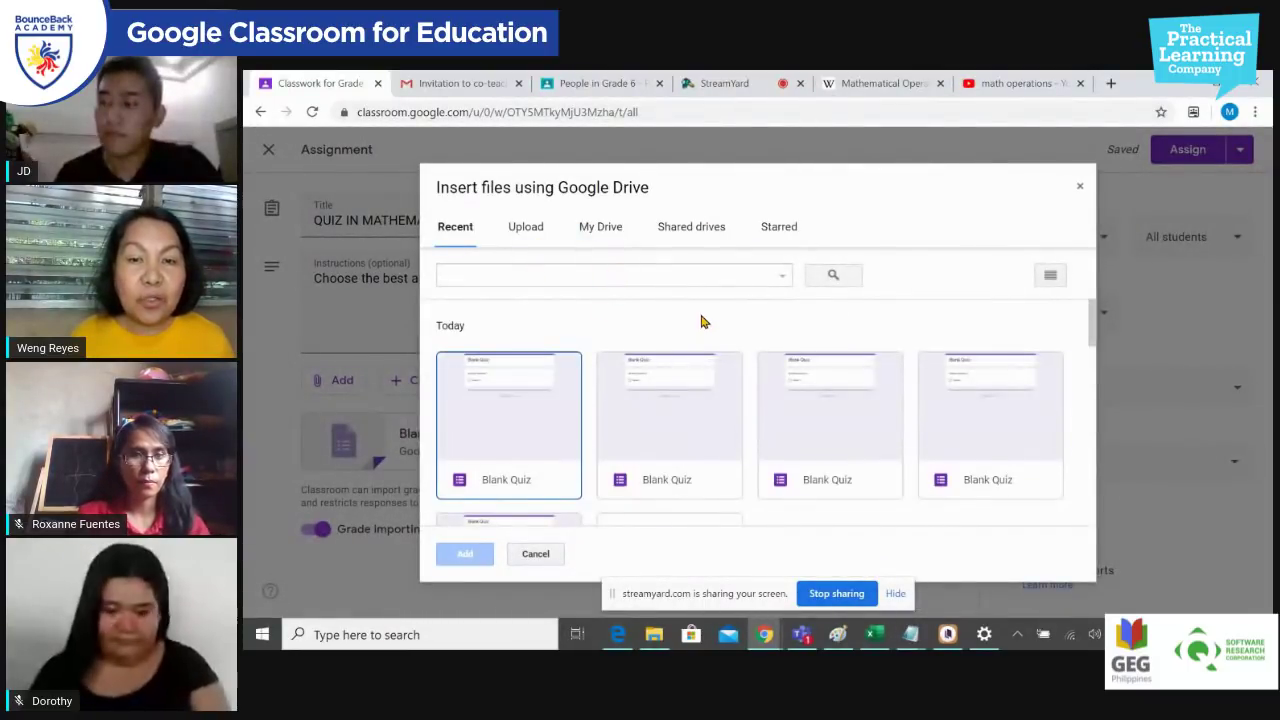
{"action": "scroll", "coordinate": [757, 366], "scroll_direction": "down", "scroll_amount": 3}
{"action": "scroll", "coordinate": [797, 417], "scroll_direction": "down", "scroll_amount": 3}
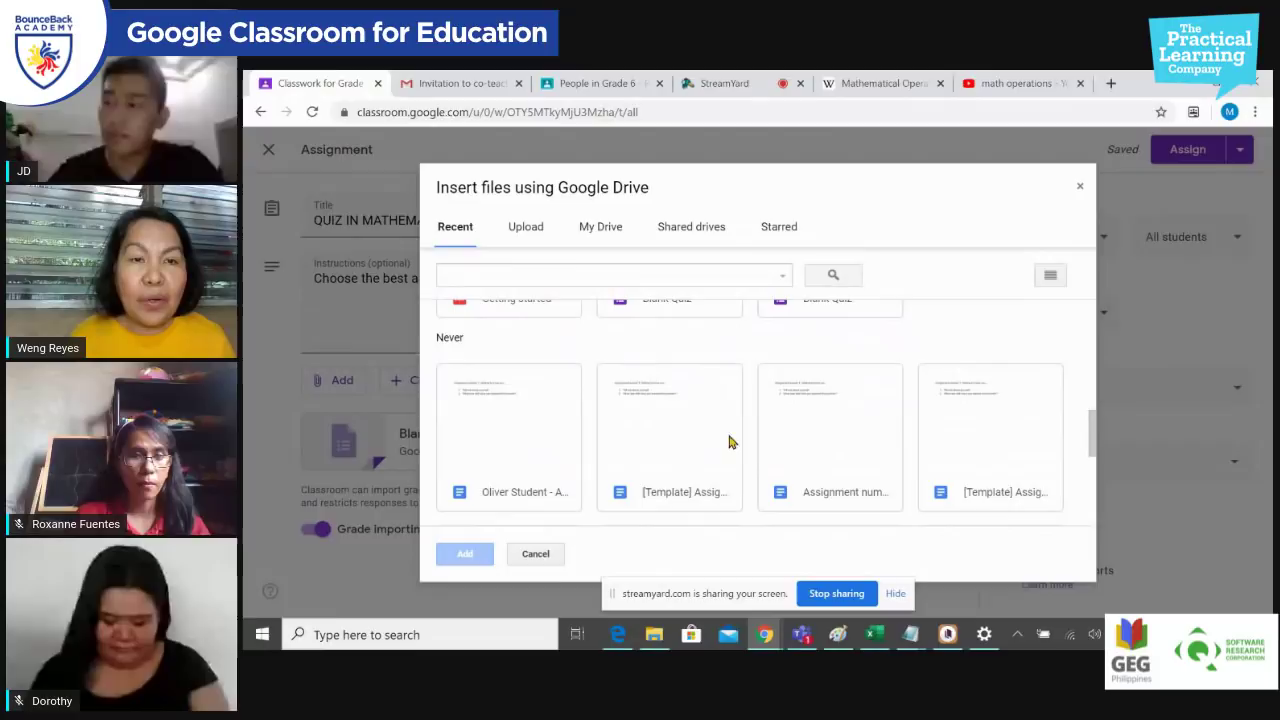
{"action": "scroll", "coordinate": [743, 443], "scroll_direction": "down", "scroll_amount": 3}
{"action": "scroll", "coordinate": [630, 350], "scroll_direction": "down", "scroll_amount": 2}
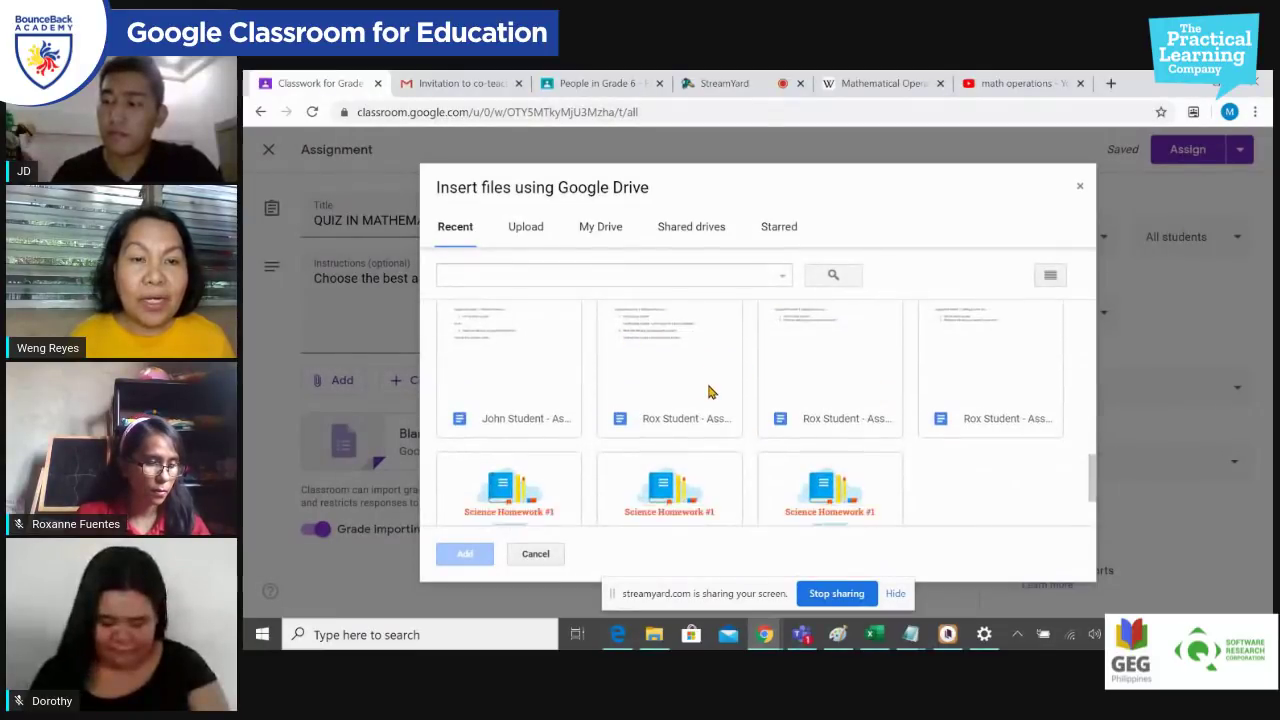
{"action": "left_click", "coordinate": [551, 409]}
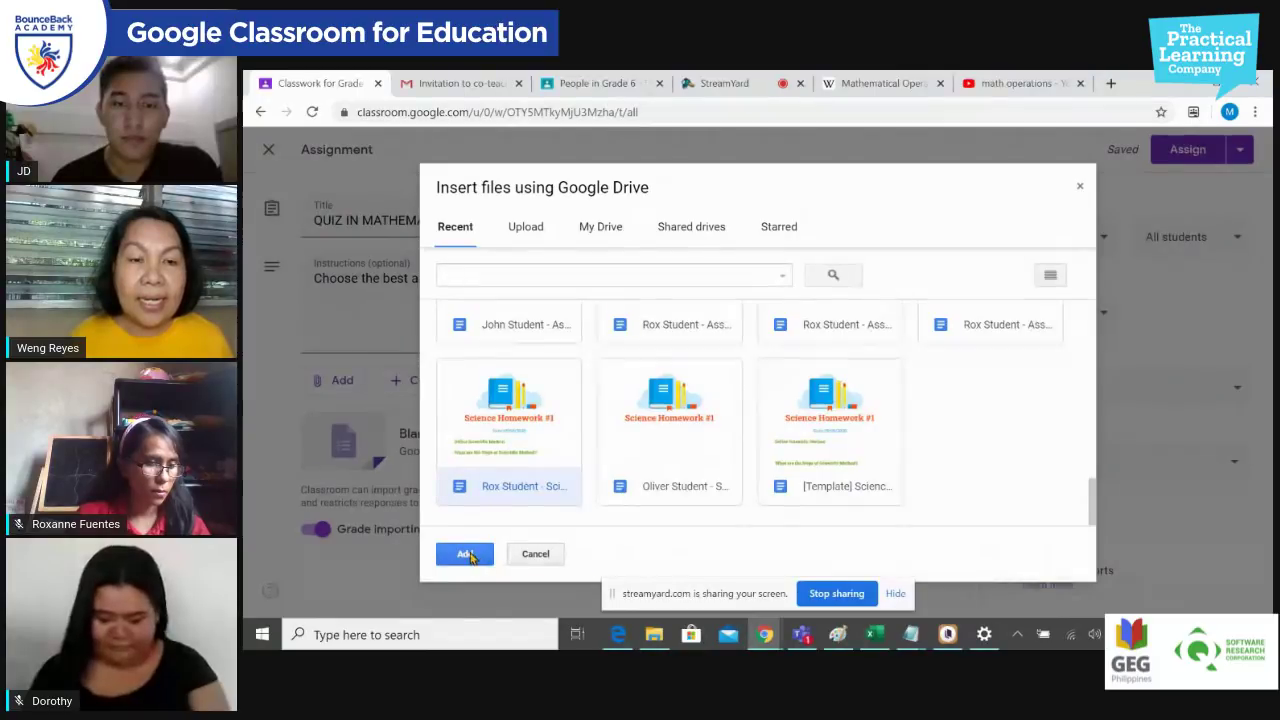
{"action": "left_click", "coordinate": [465, 553]}
{"action": "left_click", "coordinate": [940, 452]}
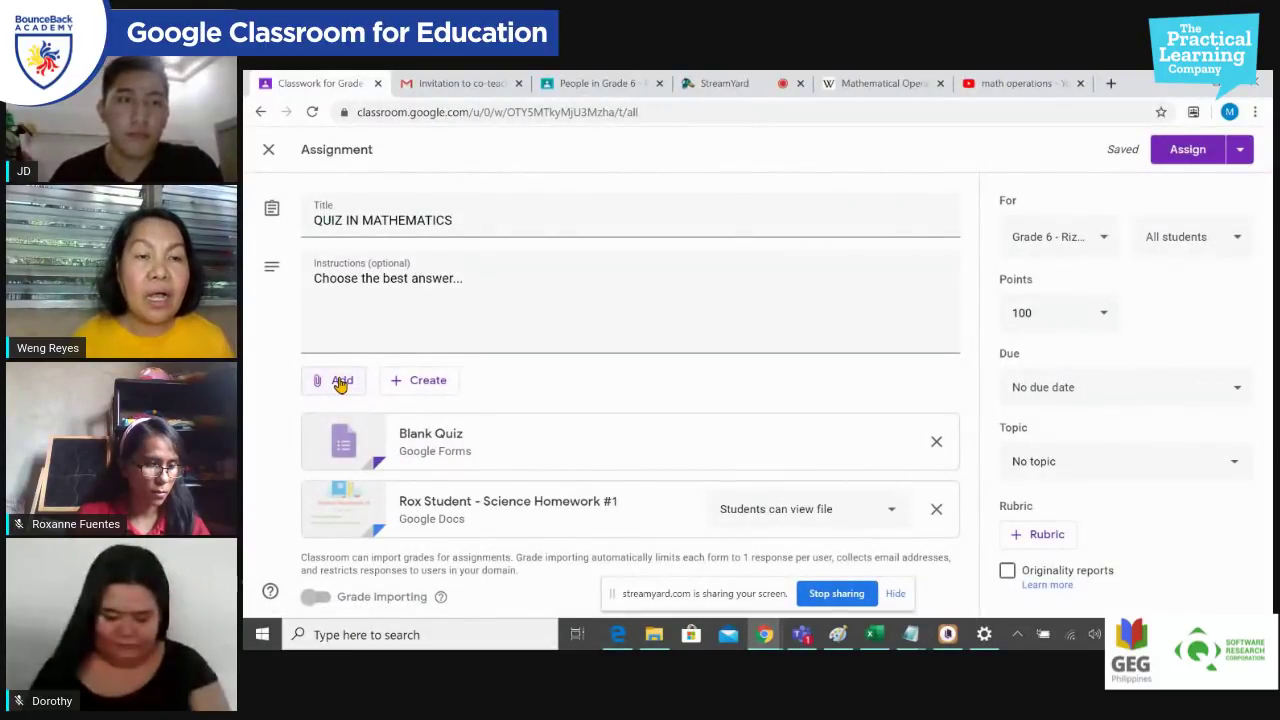
{"action": "left_click", "coordinate": [341, 384]}
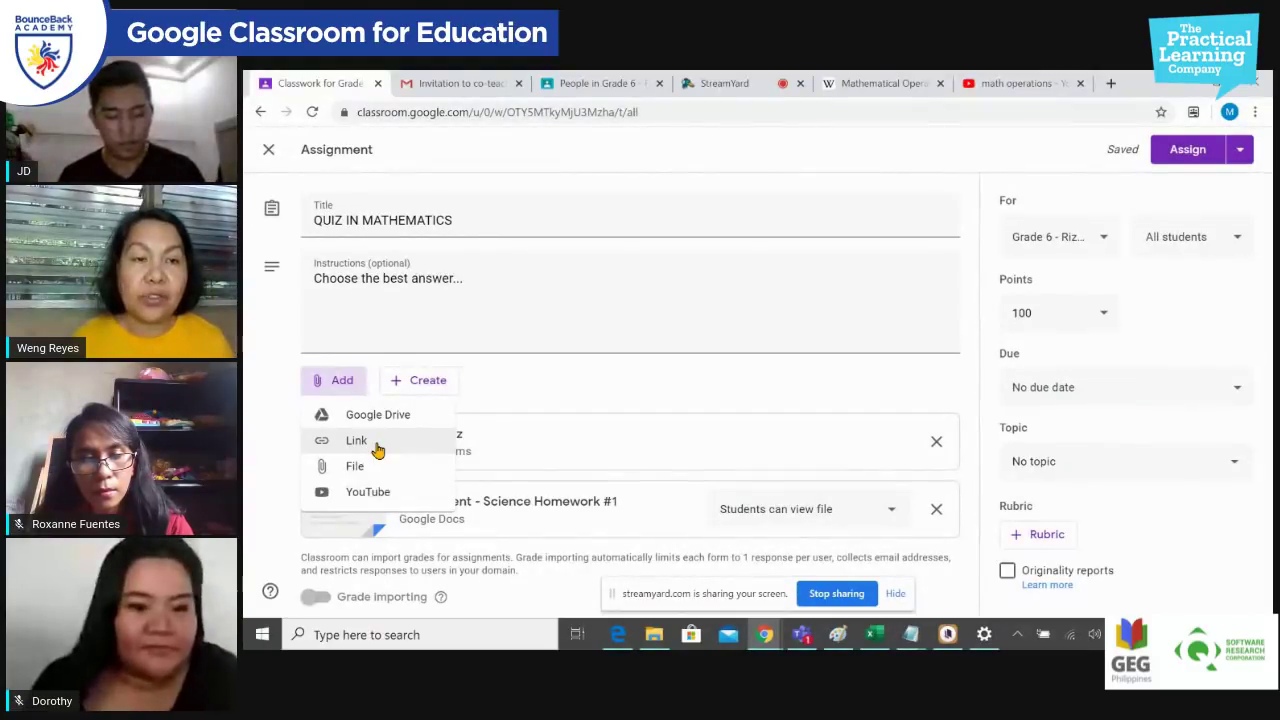
Step: Attach the Mathematical Operators Wikipedia page as a link using its copied address
{"action": "left_click", "coordinate": [376, 449]}
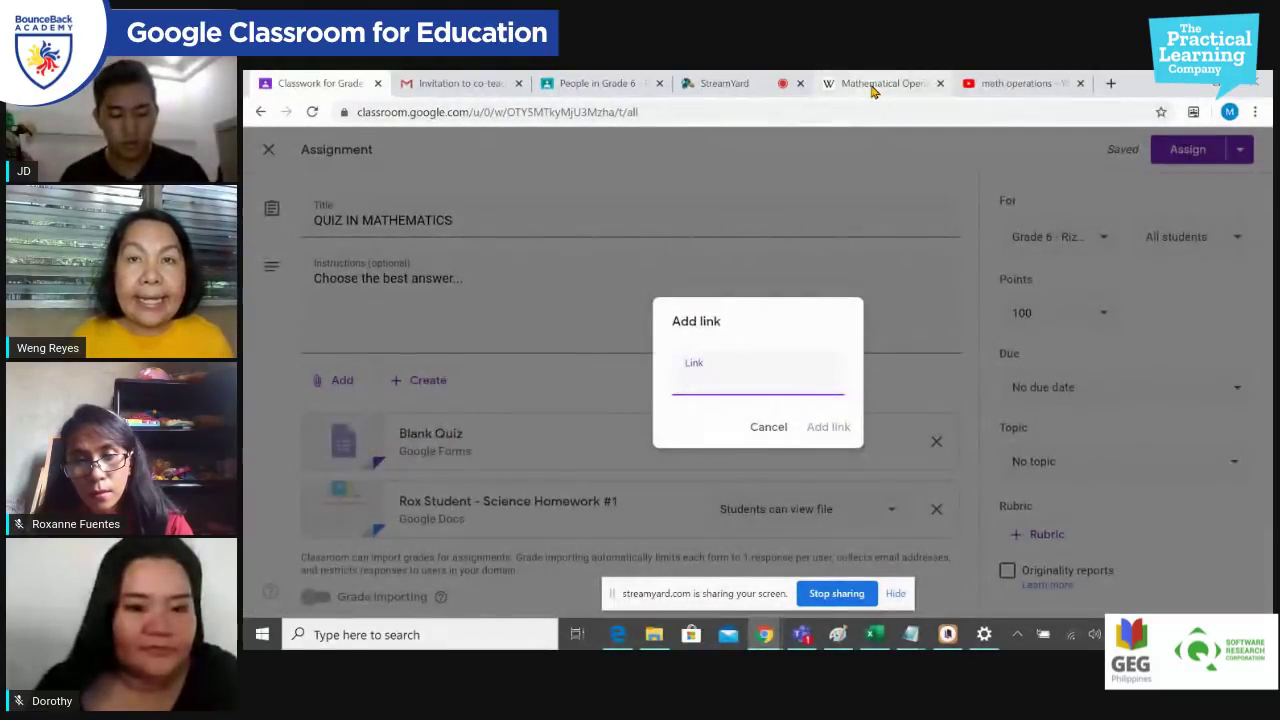
{"action": "left_click", "coordinate": [873, 88]}
{"action": "left_click", "coordinate": [650, 115]}
{"action": "key", "text": "ctrl+c"}
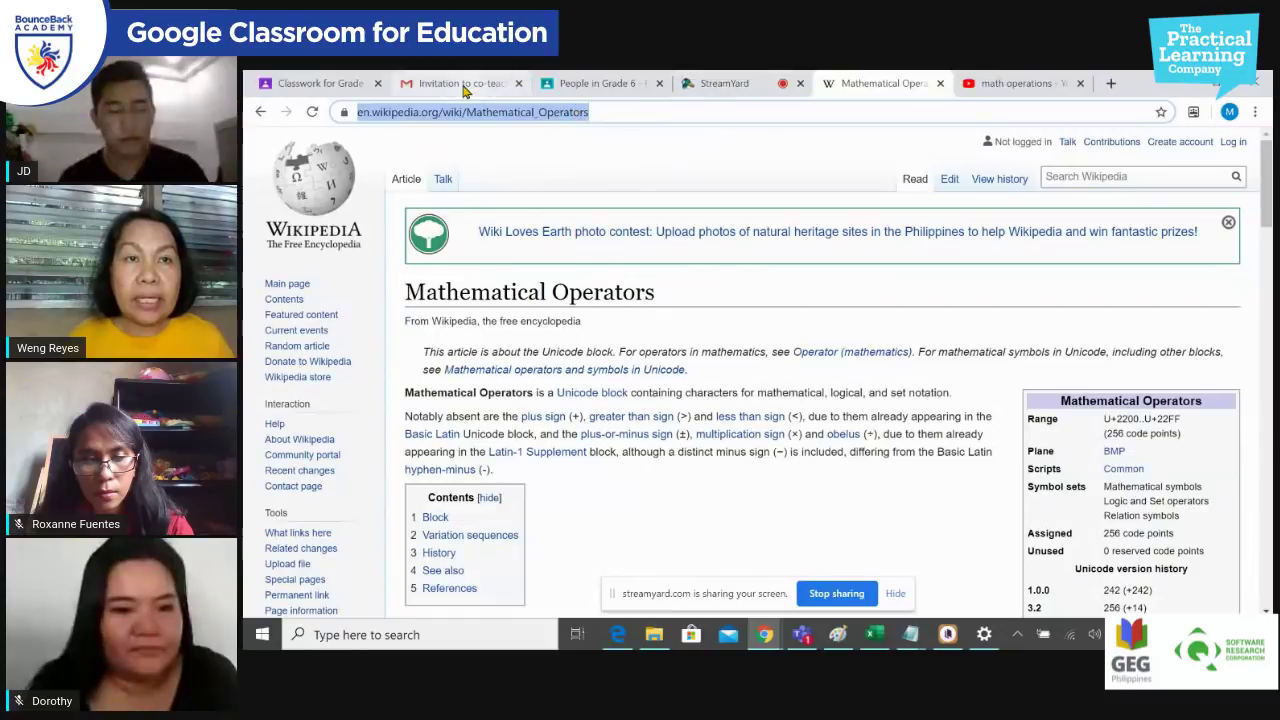
{"action": "left_click", "coordinate": [558, 90]}
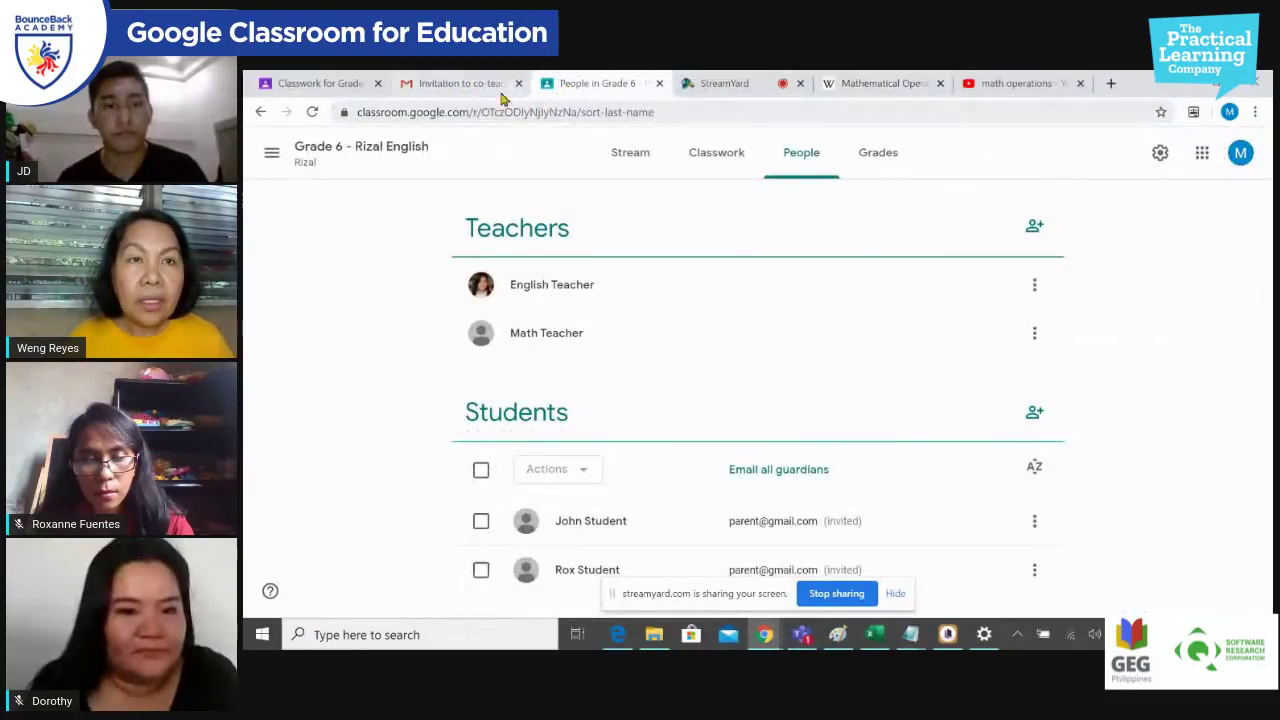
{"action": "left_click", "coordinate": [452, 88]}
{"action": "left_click", "coordinate": [310, 84]}
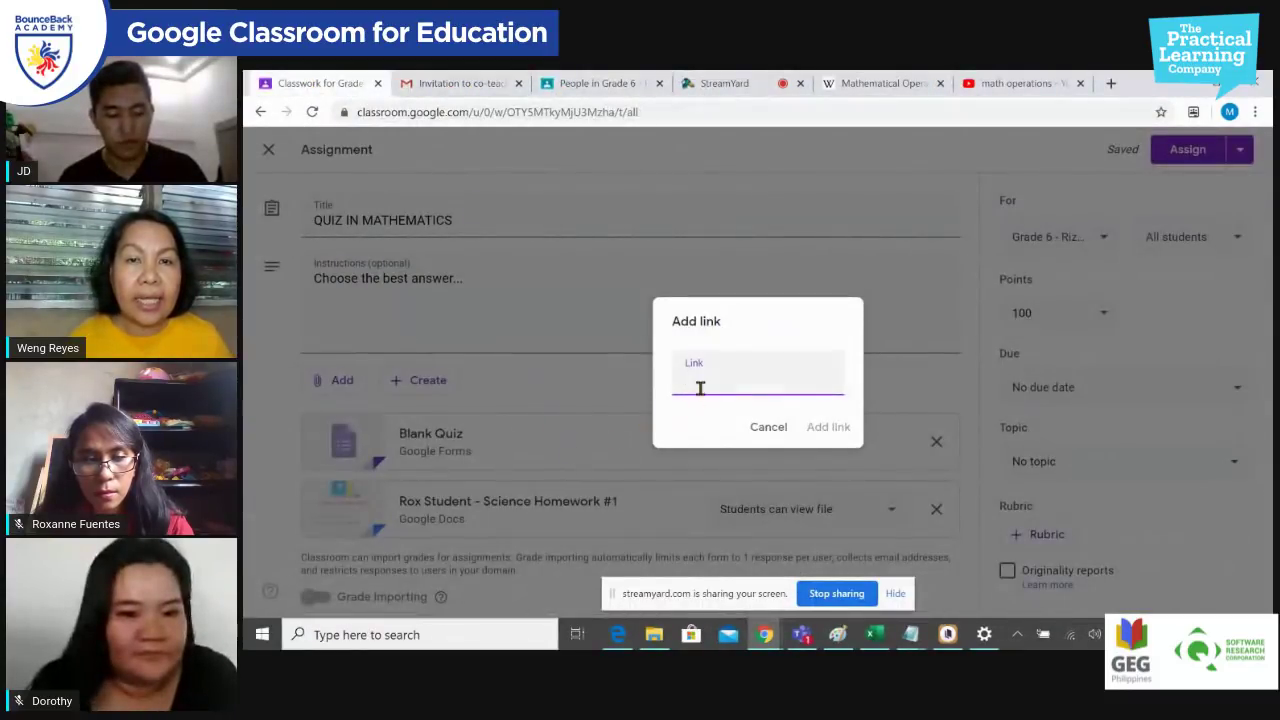
{"action": "key", "text": "ctrl+v"}
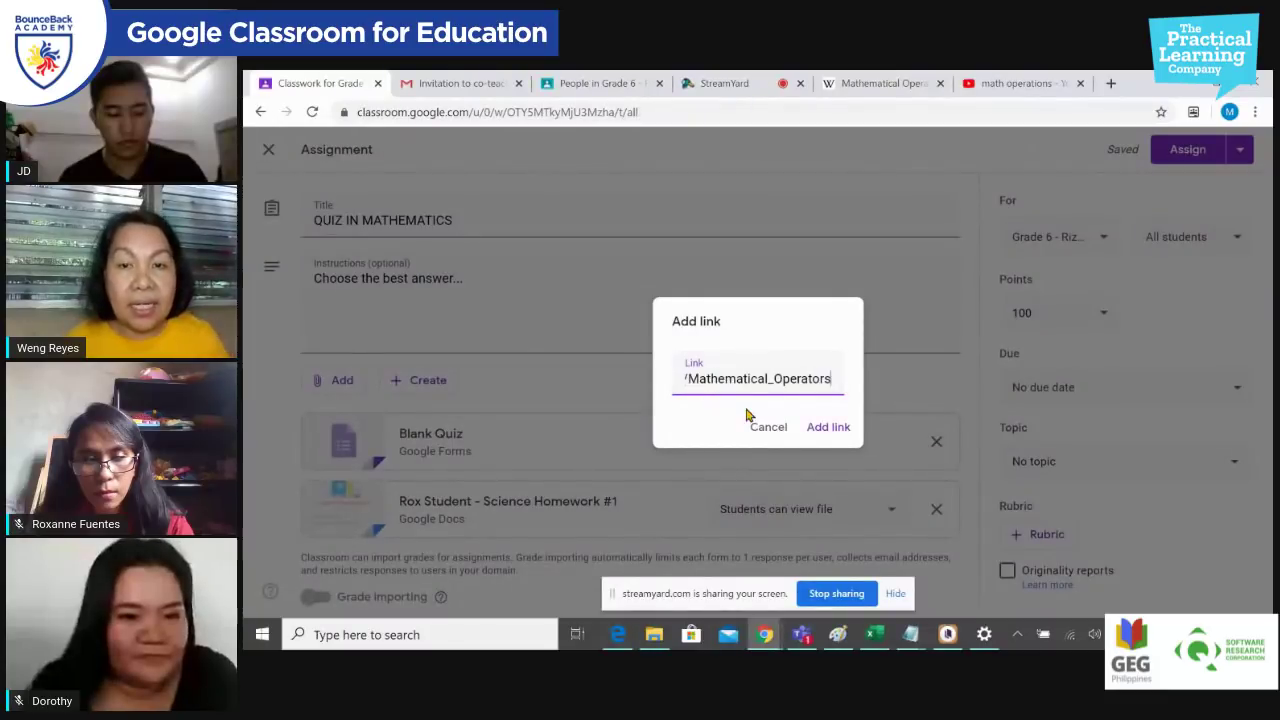
{"action": "left_click", "coordinate": [826, 428]}
{"action": "scroll", "coordinate": [680, 442], "scroll_direction": "down", "scroll_amount": 1}
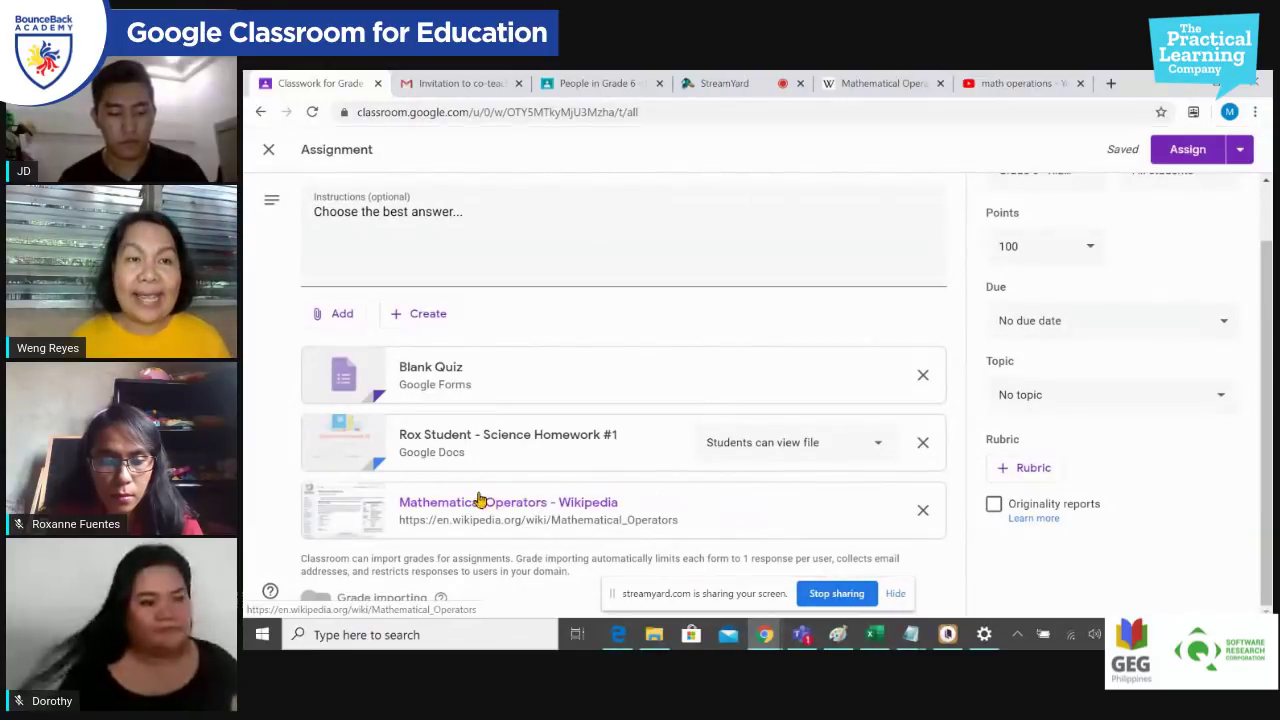
Step: Search YouTube from the assignment for 'operators in mathematics'
{"action": "left_click", "coordinate": [337, 317]}
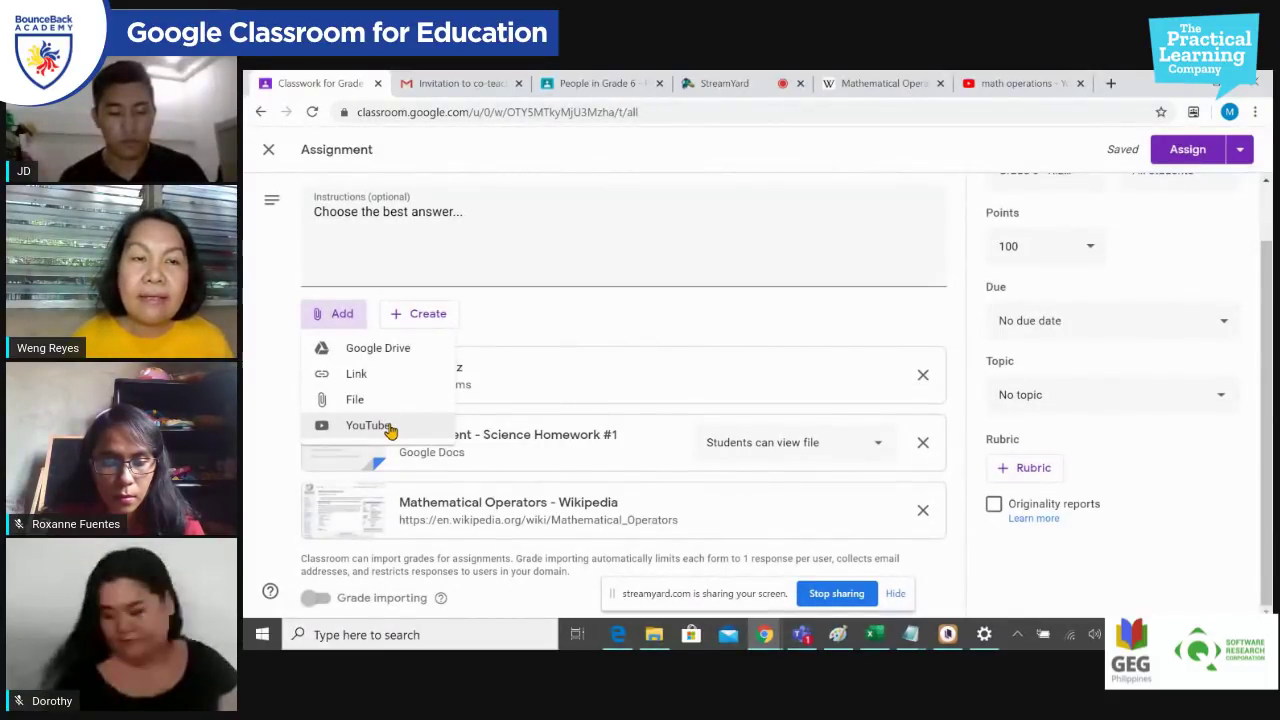
{"action": "left_click", "coordinate": [388, 426]}
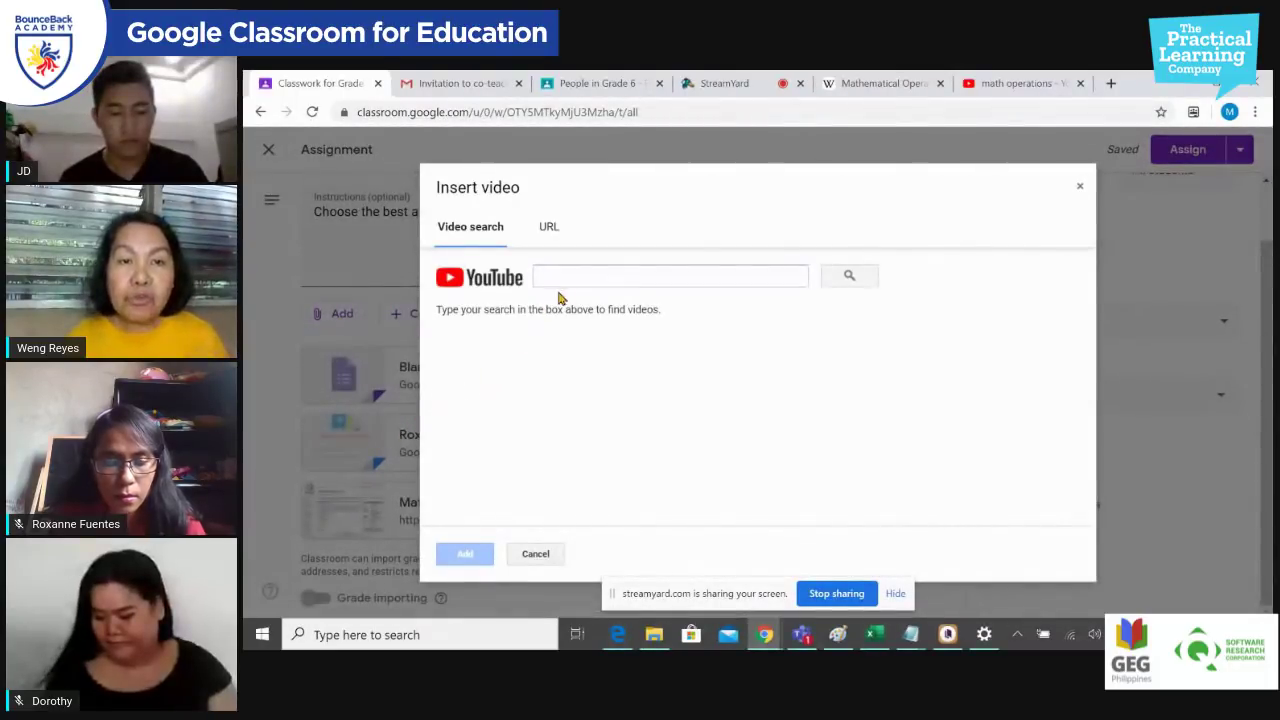
{"action": "left_click", "coordinate": [571, 282]}
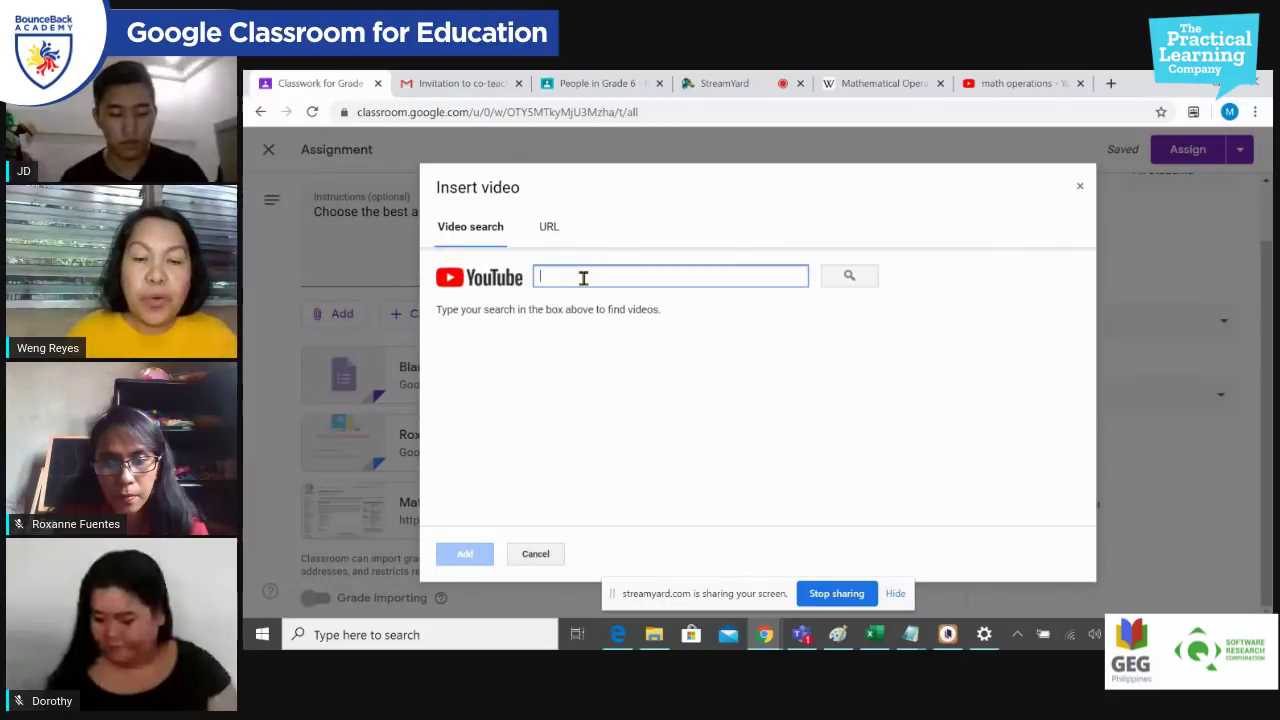
{"action": "type", "text": "peratos"}
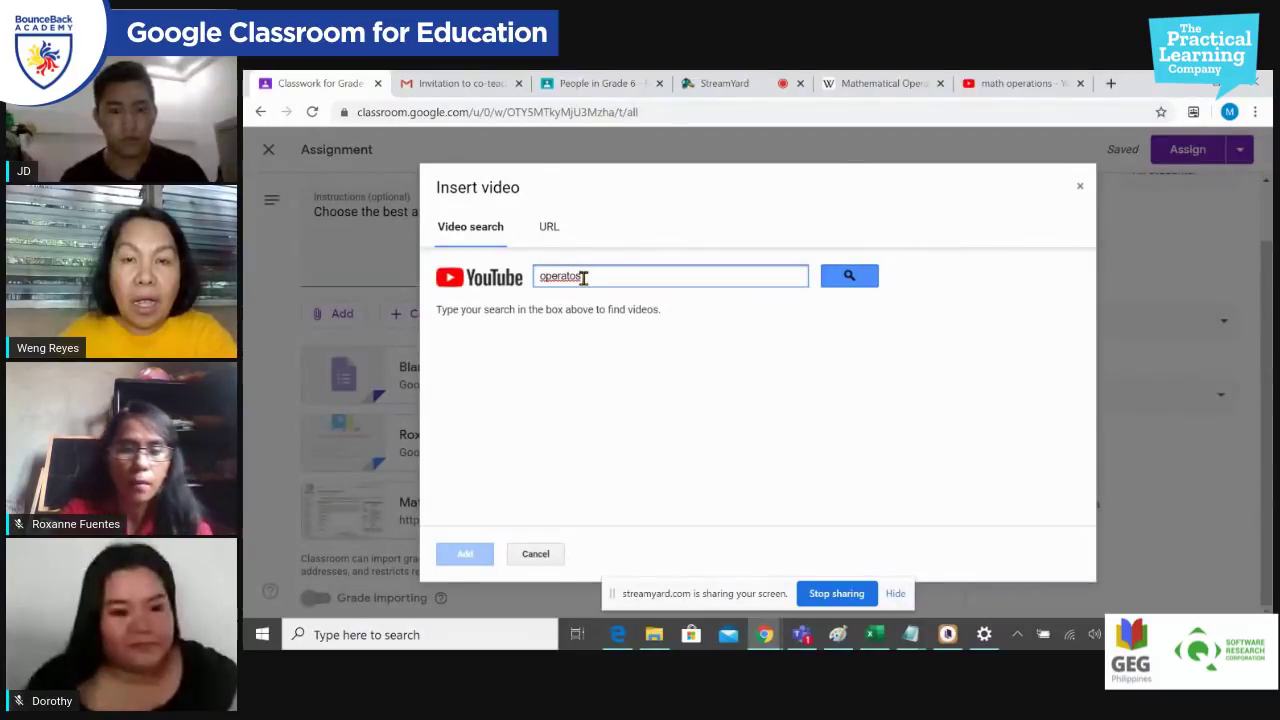
{"action": "key", "text": "BackSpace"}
{"action": "type", "text": "rs"}
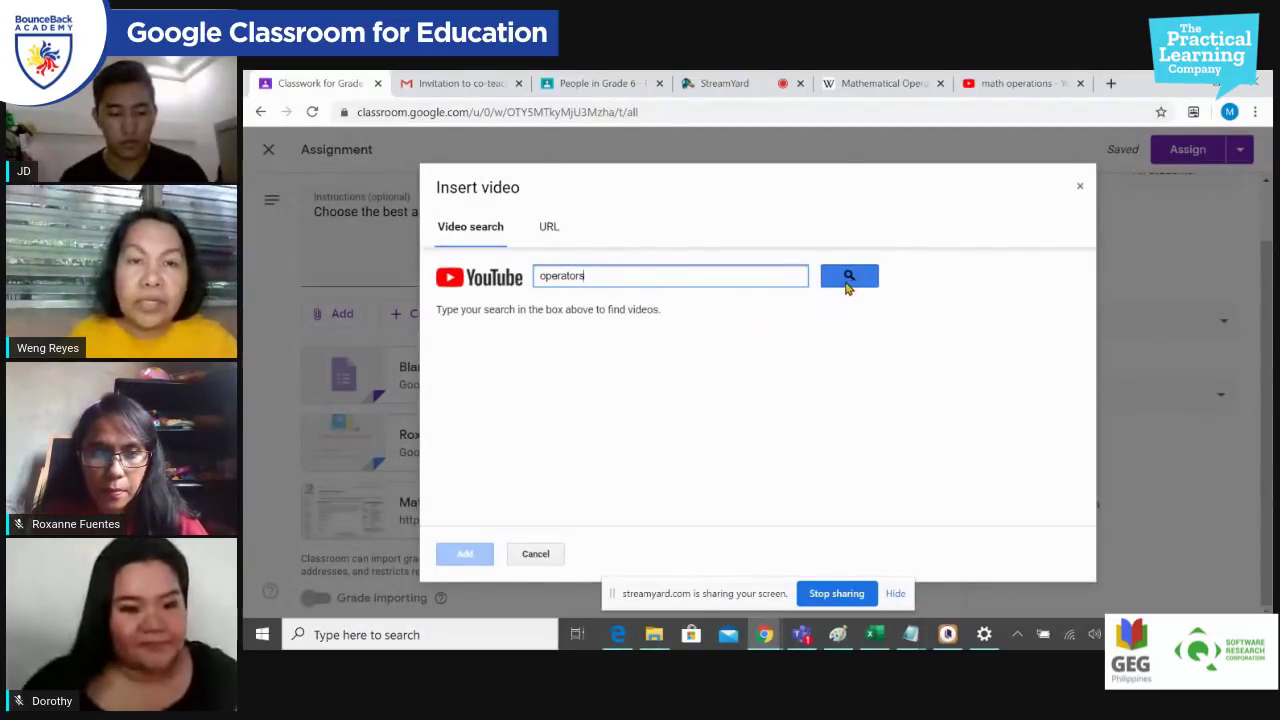
{"action": "left_click", "coordinate": [848, 280]}
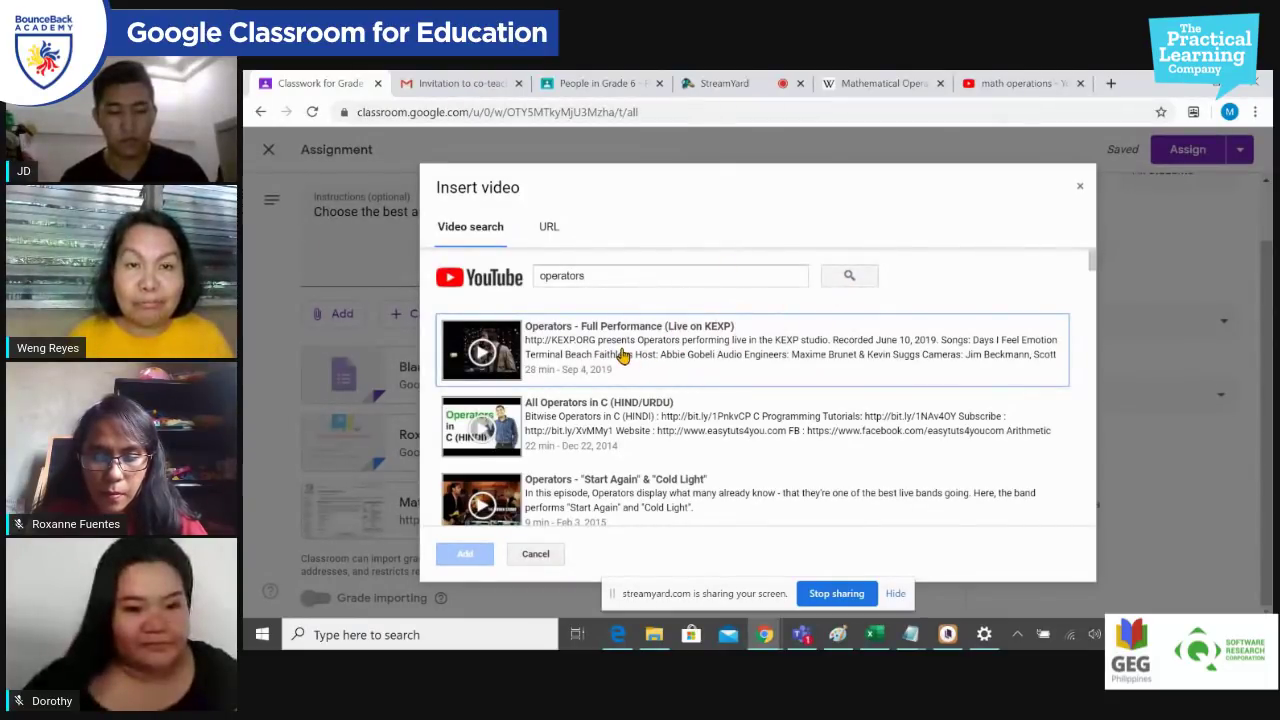
{"action": "scroll", "coordinate": [694, 437], "scroll_direction": "down", "scroll_amount": 2}
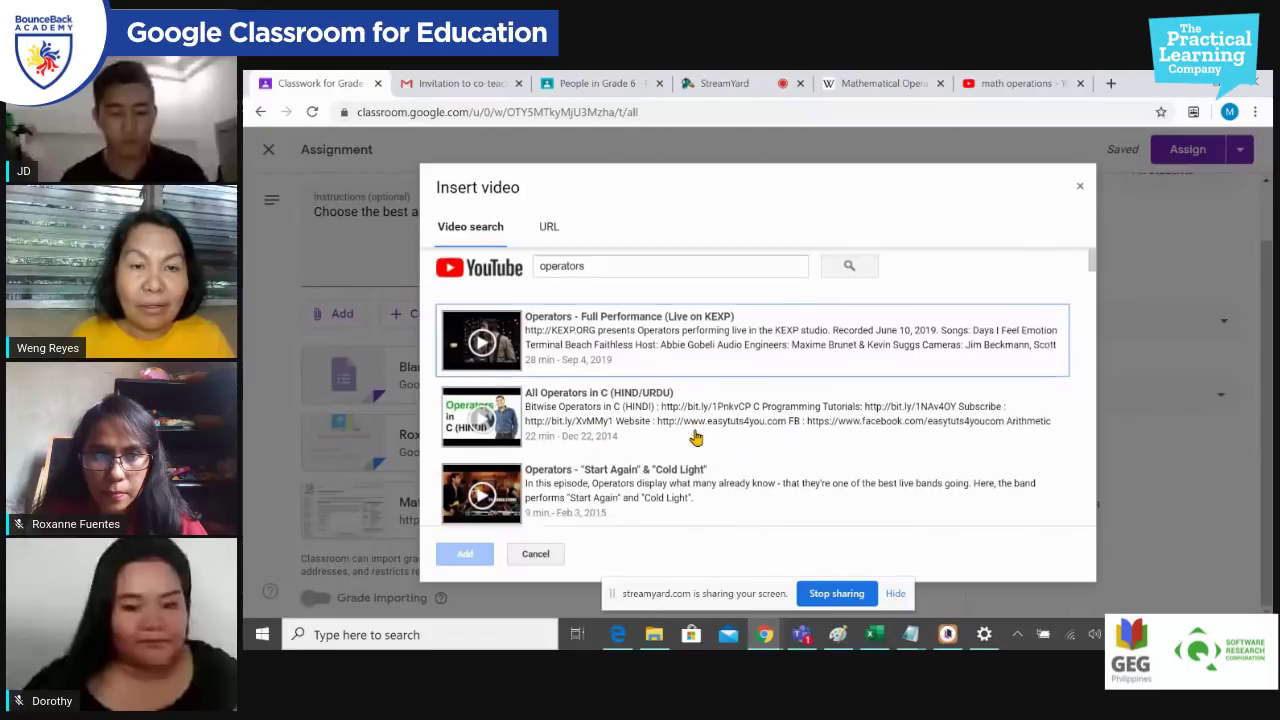
{"action": "scroll", "coordinate": [665, 410], "scroll_direction": "up", "scroll_amount": 2}
{"action": "left_click", "coordinate": [655, 277]}
{"action": "type", "text": "in"}
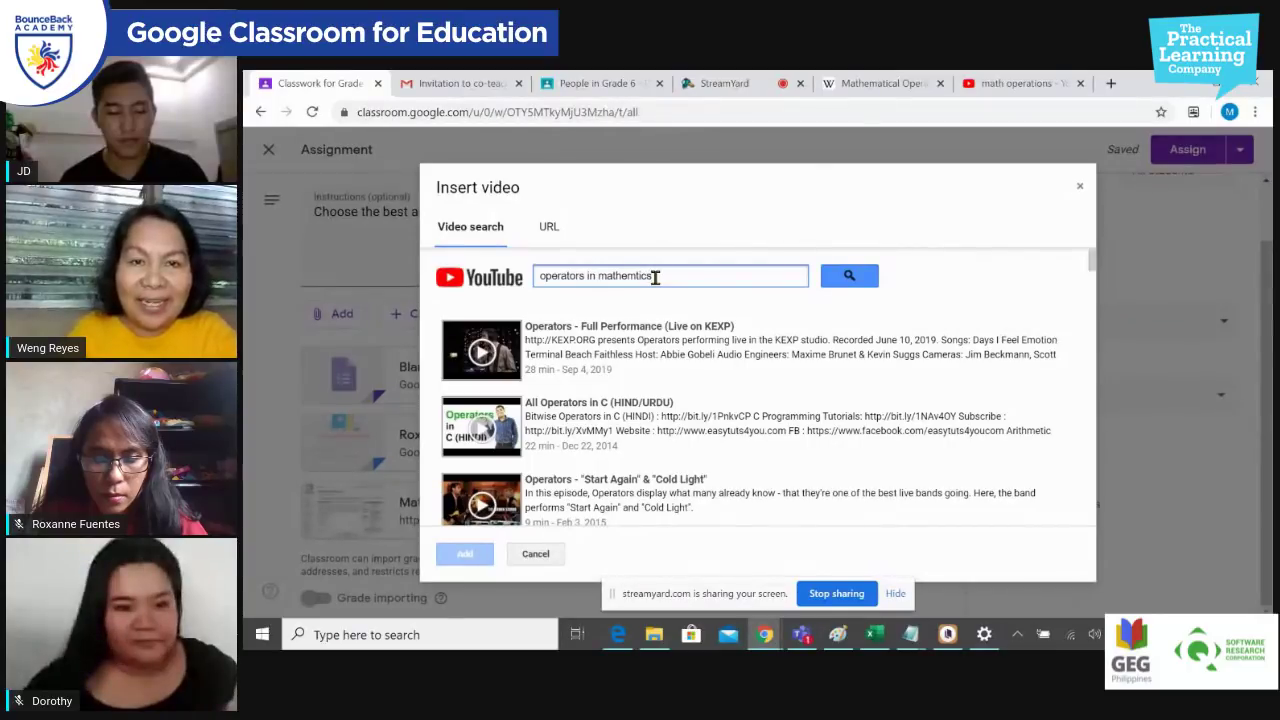
{"action": "type", "text": " mathema"}
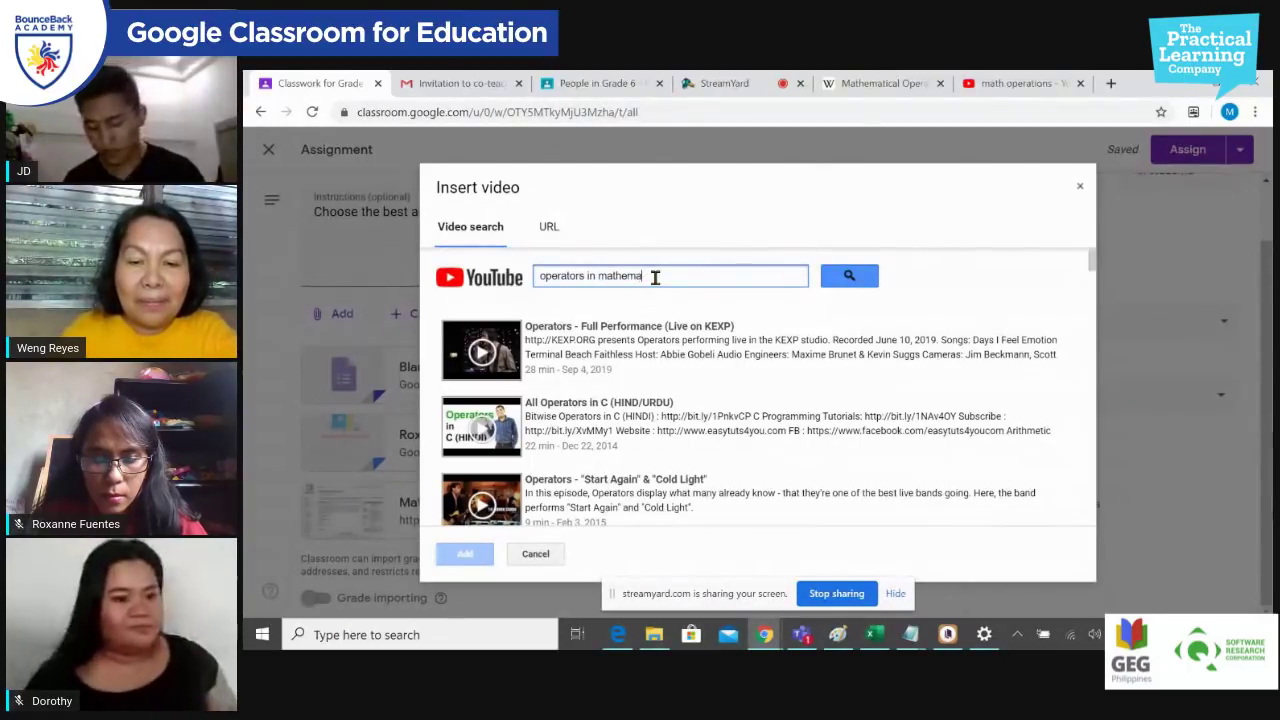
{"action": "type", "text": "tics"}
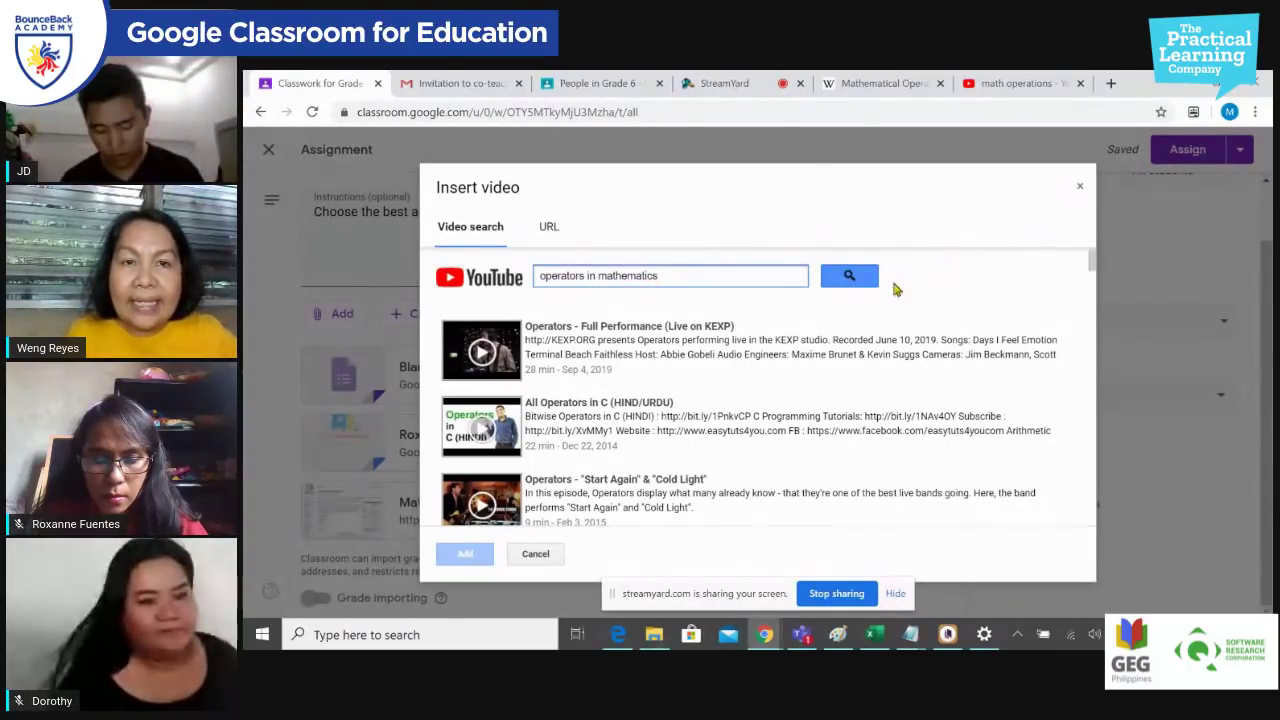
{"action": "left_click", "coordinate": [848, 277]}
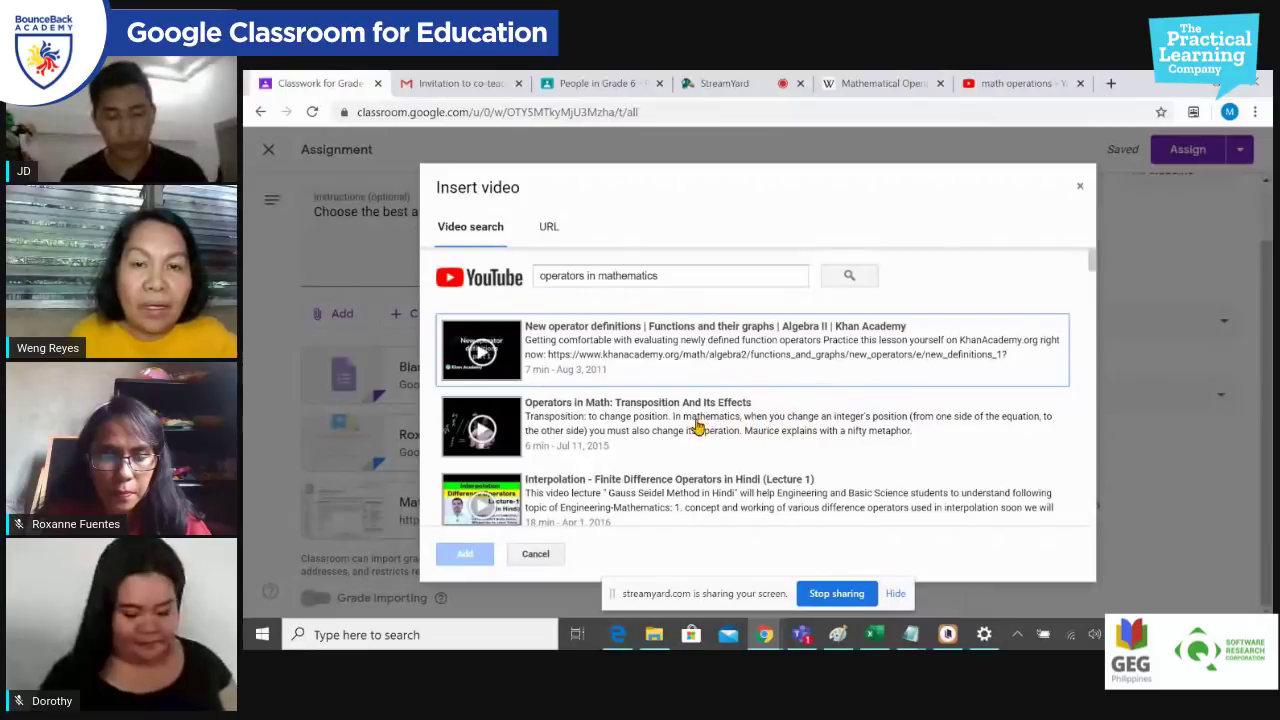
Step: Add the Khan Academy operator definitions video, then remove it again
{"action": "left_click", "coordinate": [663, 362]}
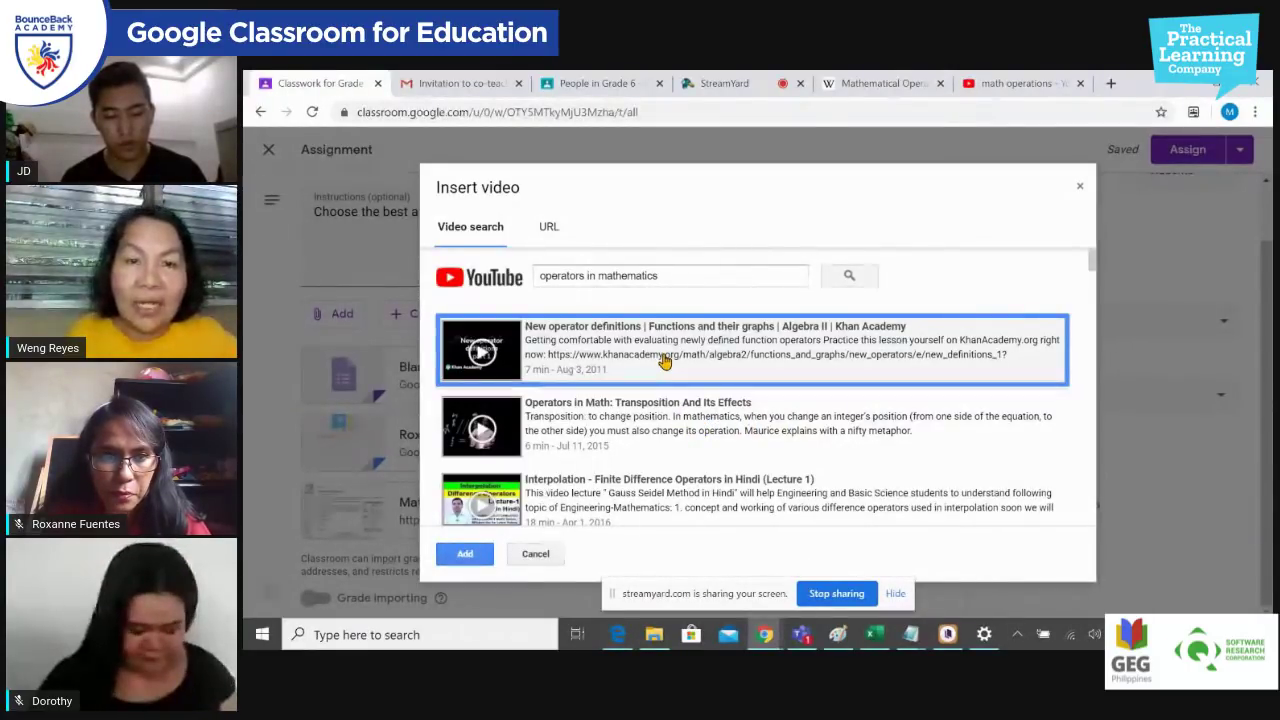
{"action": "double_click", "coordinate": [663, 362]}
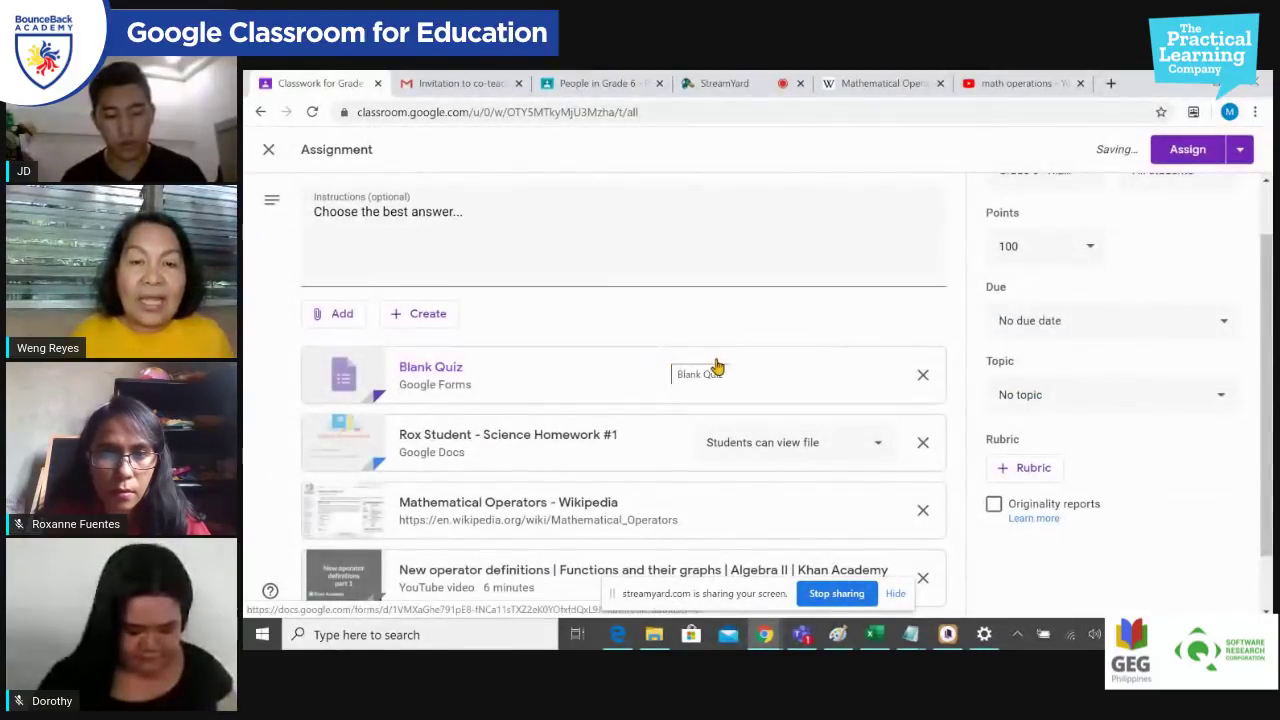
{"action": "scroll", "coordinate": [745, 385], "scroll_direction": "down", "scroll_amount": 1}
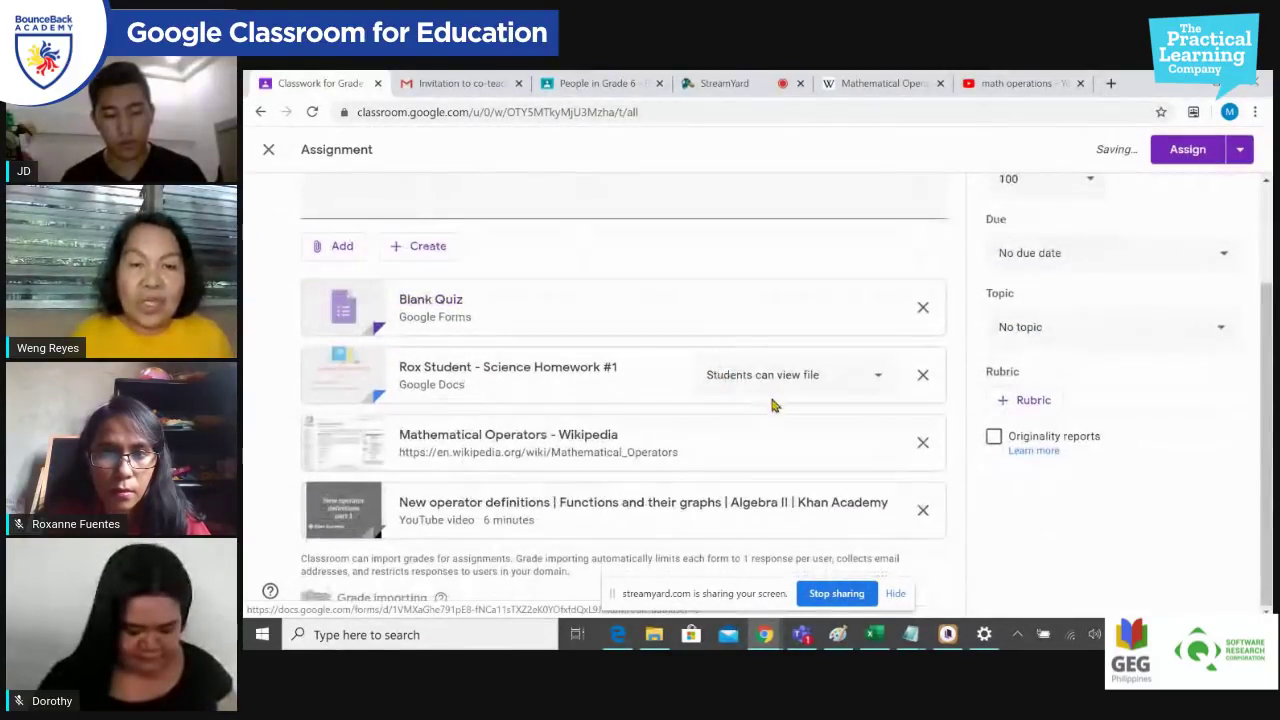
{"action": "left_click", "coordinate": [923, 512]}
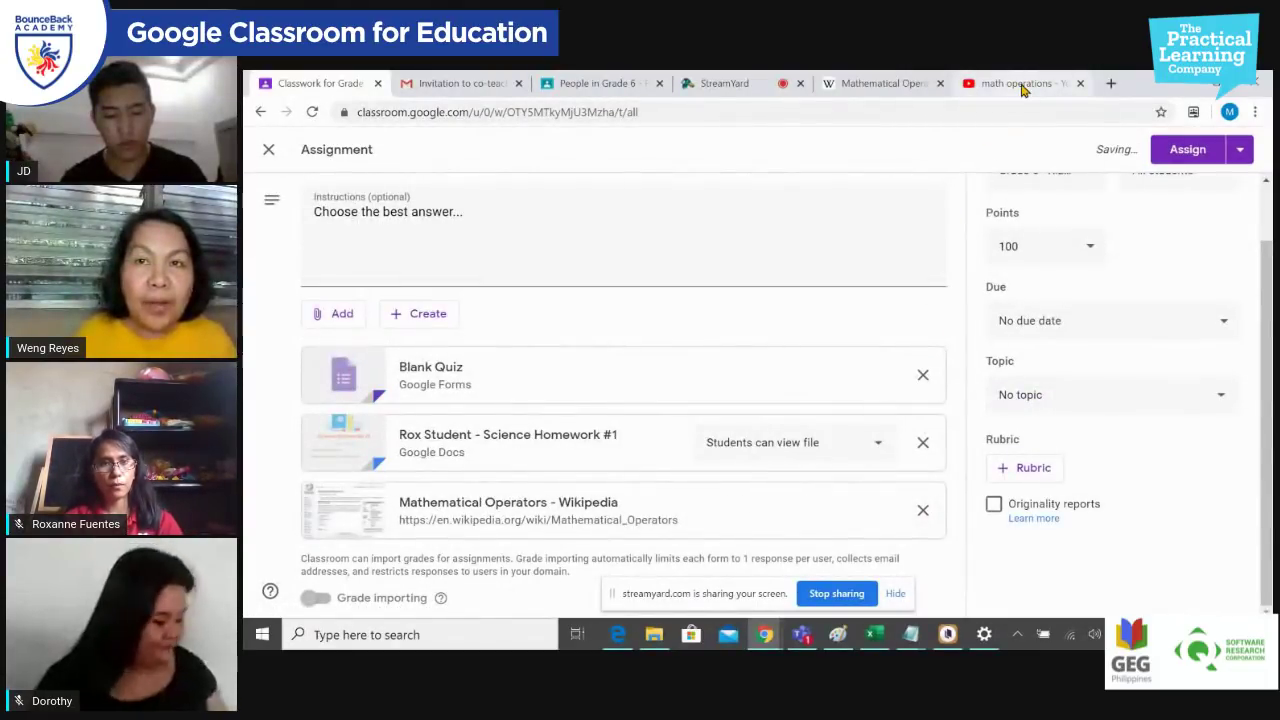
Step: Reopen the YouTube attachment by URL and switch to the math operations results tab
{"action": "left_click", "coordinate": [341, 314]}
{"action": "left_click", "coordinate": [364, 425]}
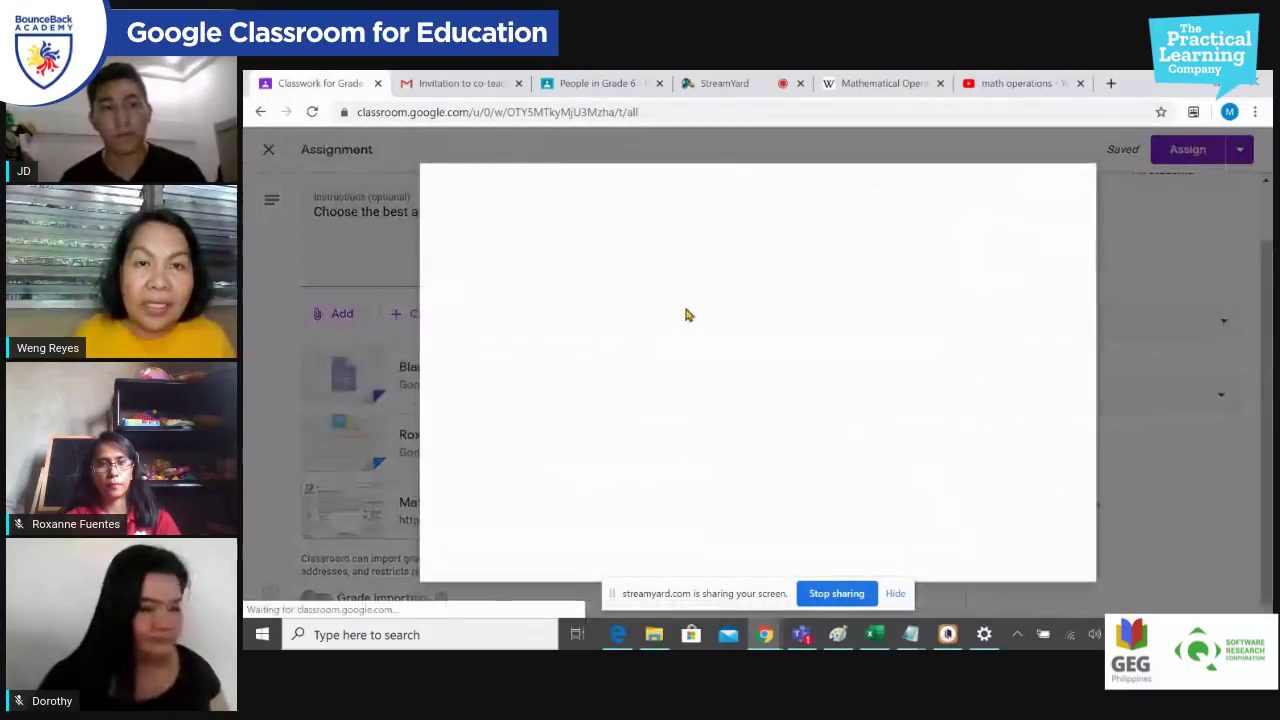
{"action": "left_click", "coordinate": [556, 232]}
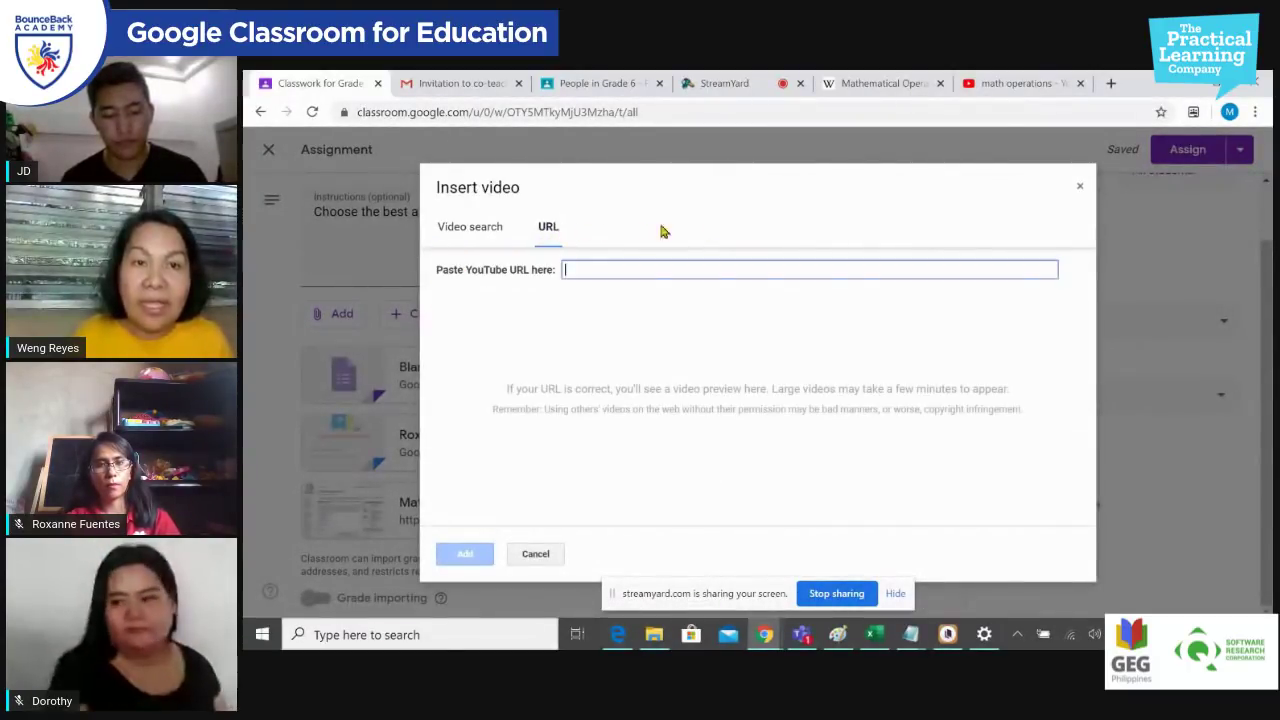
{"action": "left_click", "coordinate": [1013, 83]}
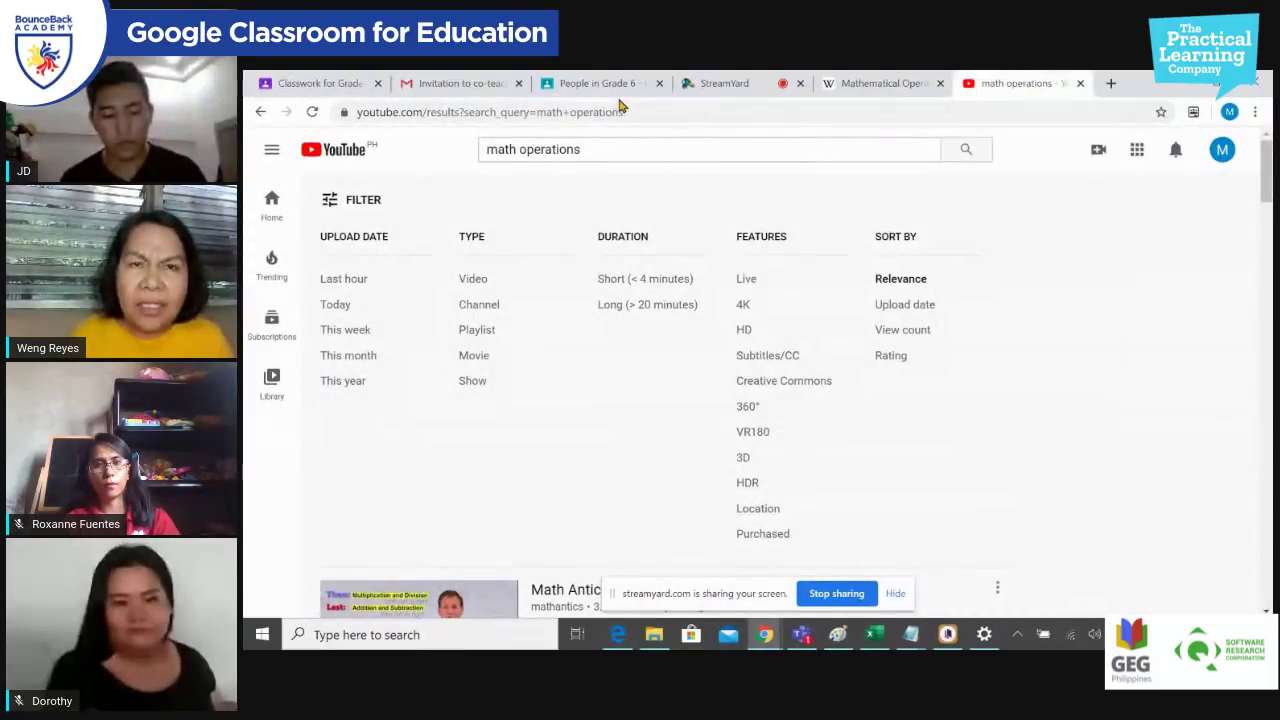
Step: Rerun the 'math operations' YouTube search from the YouTube home page
{"action": "left_click_drag", "start_coordinate": [651, 109], "coordinate": [355, 104]}
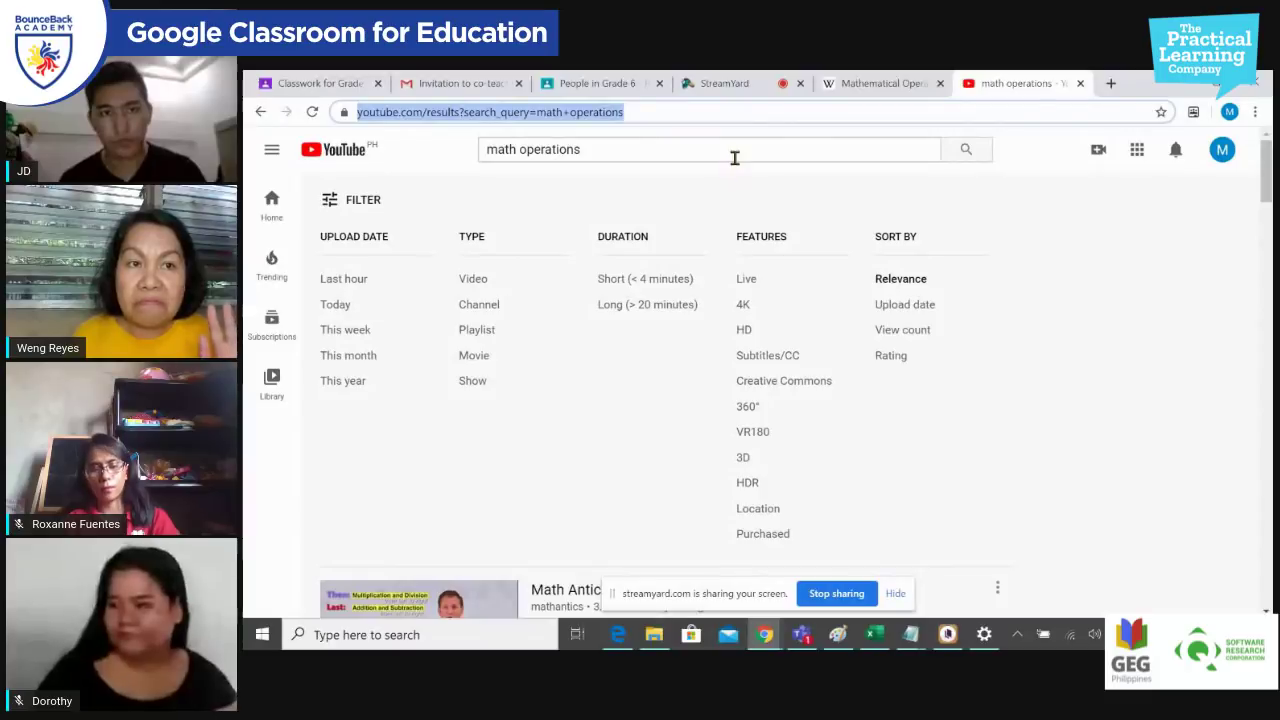
{"action": "left_click", "coordinate": [430, 207]}
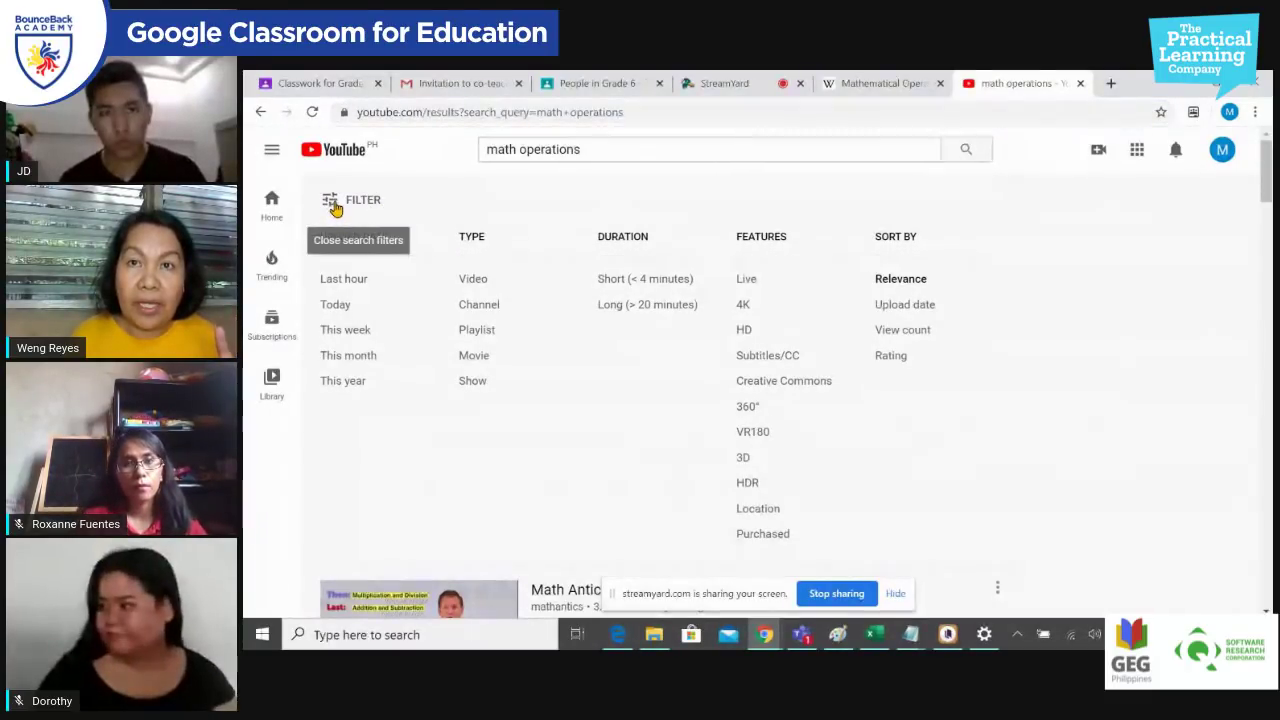
{"action": "left_click", "coordinate": [260, 112]}
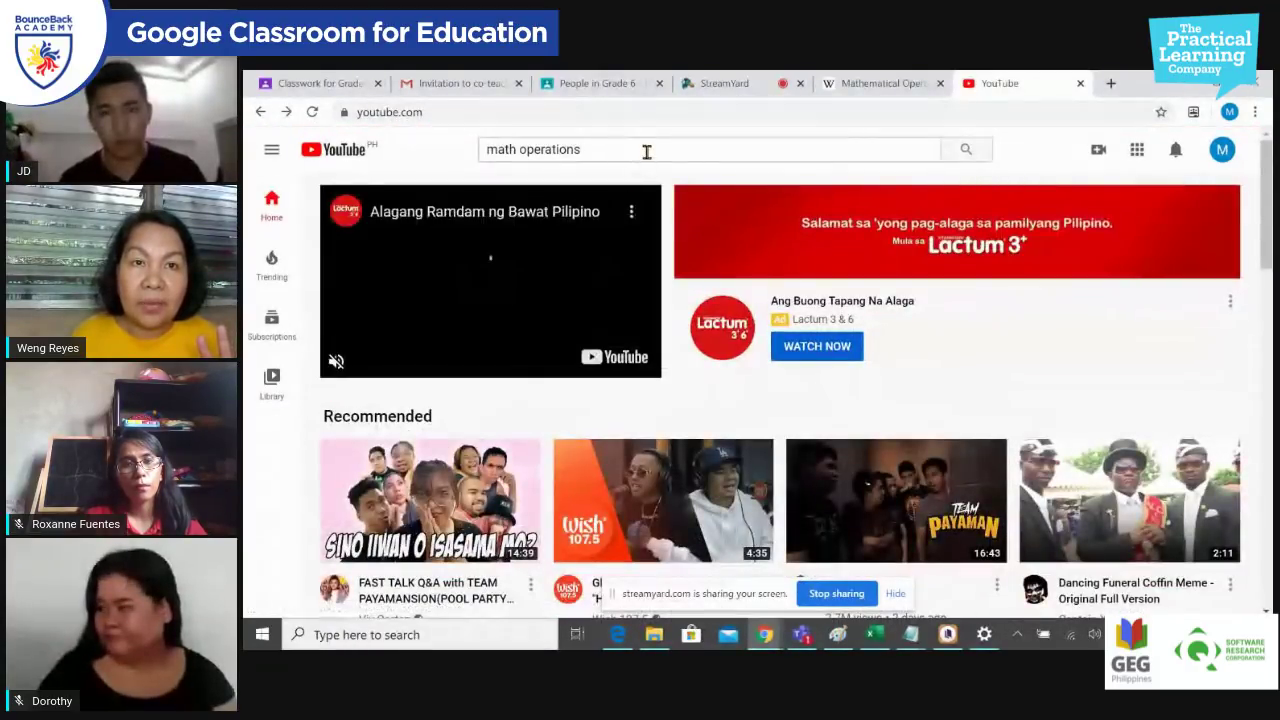
{"action": "left_click", "coordinate": [647, 151]}
{"action": "key", "text": "Return"}
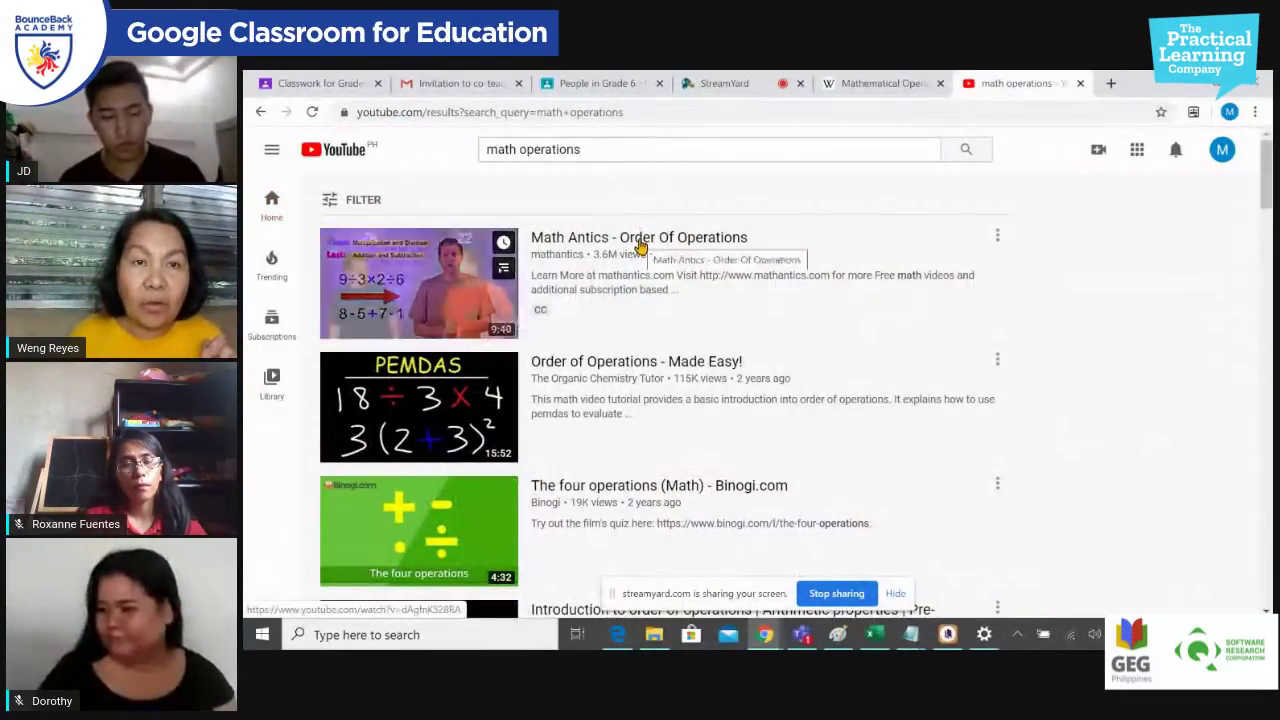
{"action": "left_click", "coordinate": [640, 245]}
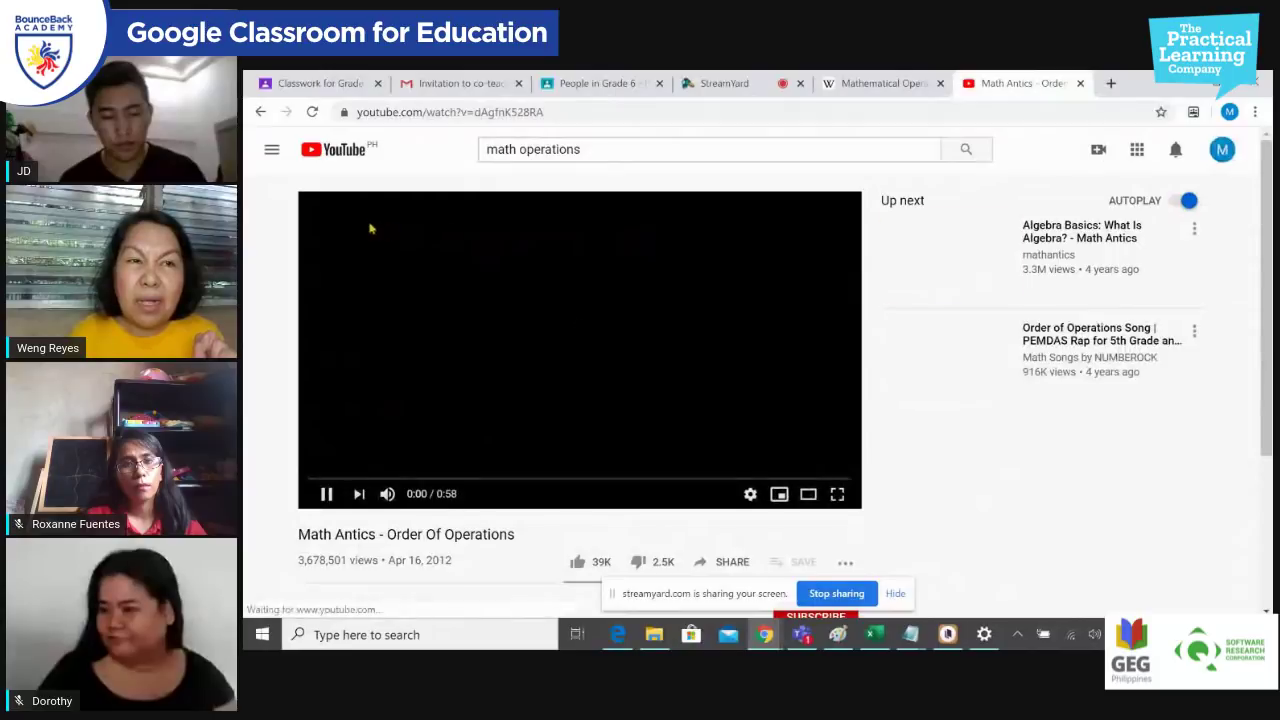
{"action": "left_click", "coordinate": [271, 149]}
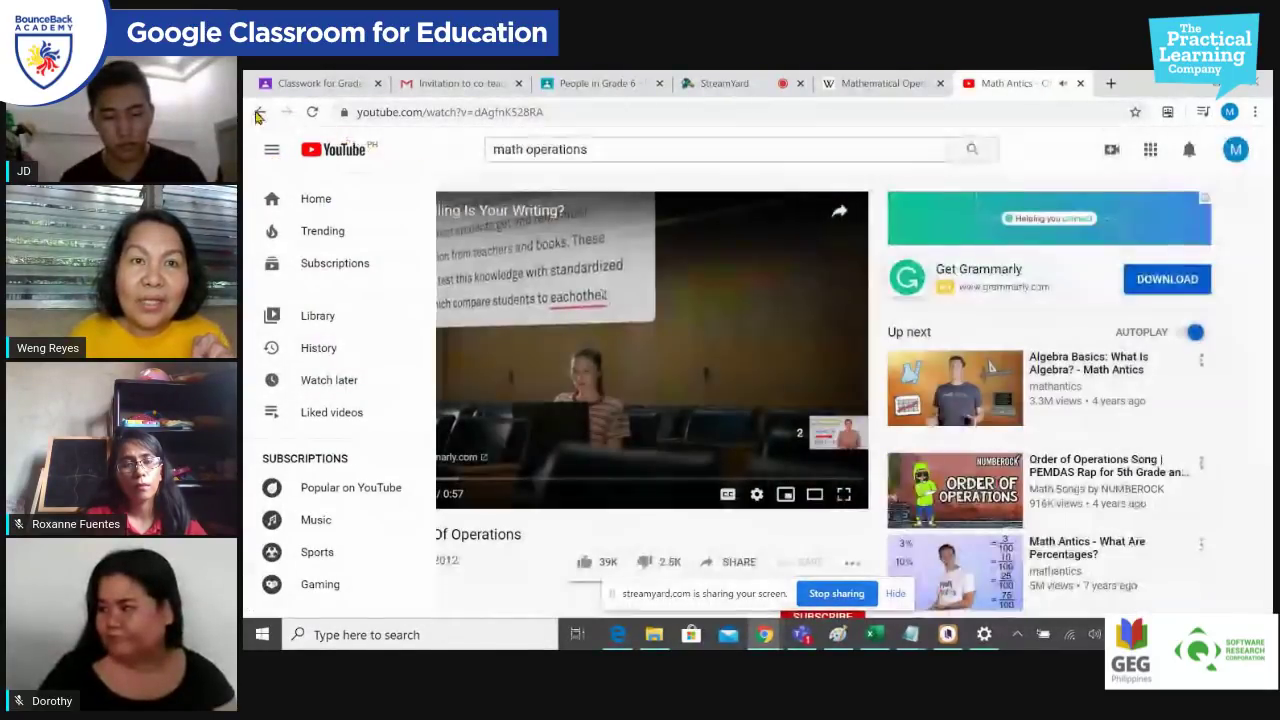
{"action": "left_click", "coordinate": [258, 114]}
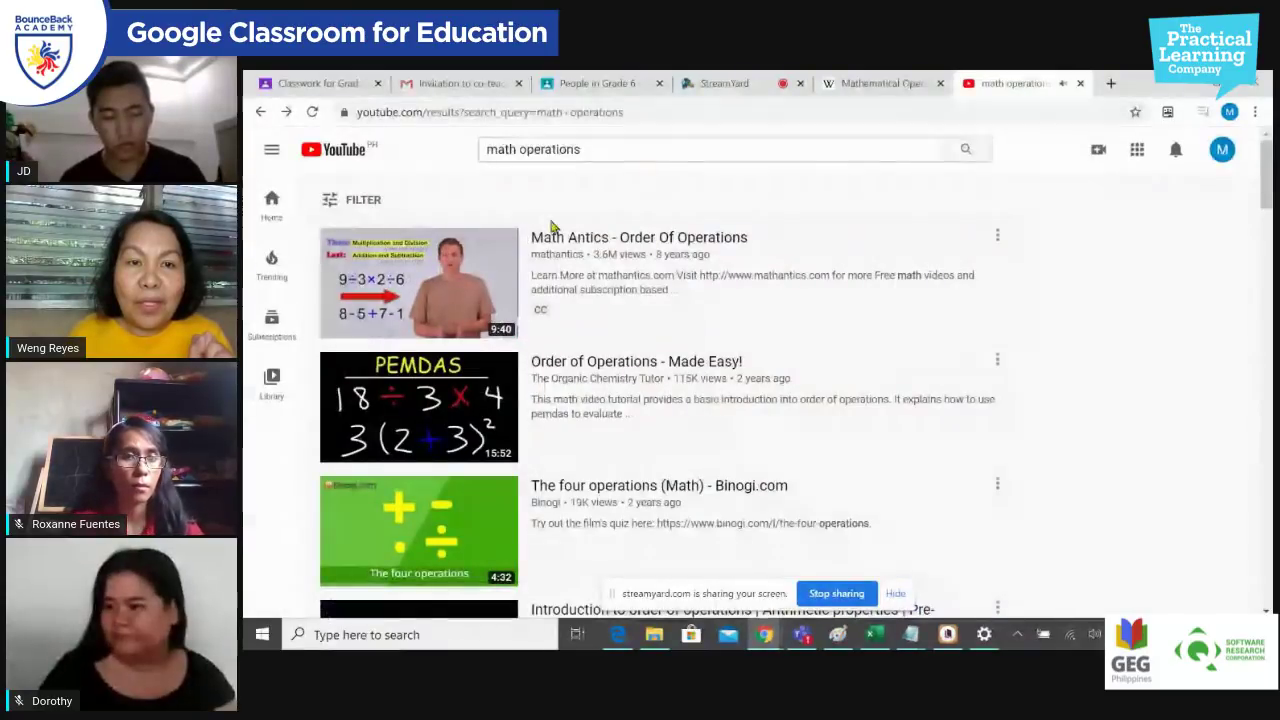
{"action": "left_click", "coordinate": [626, 364]}
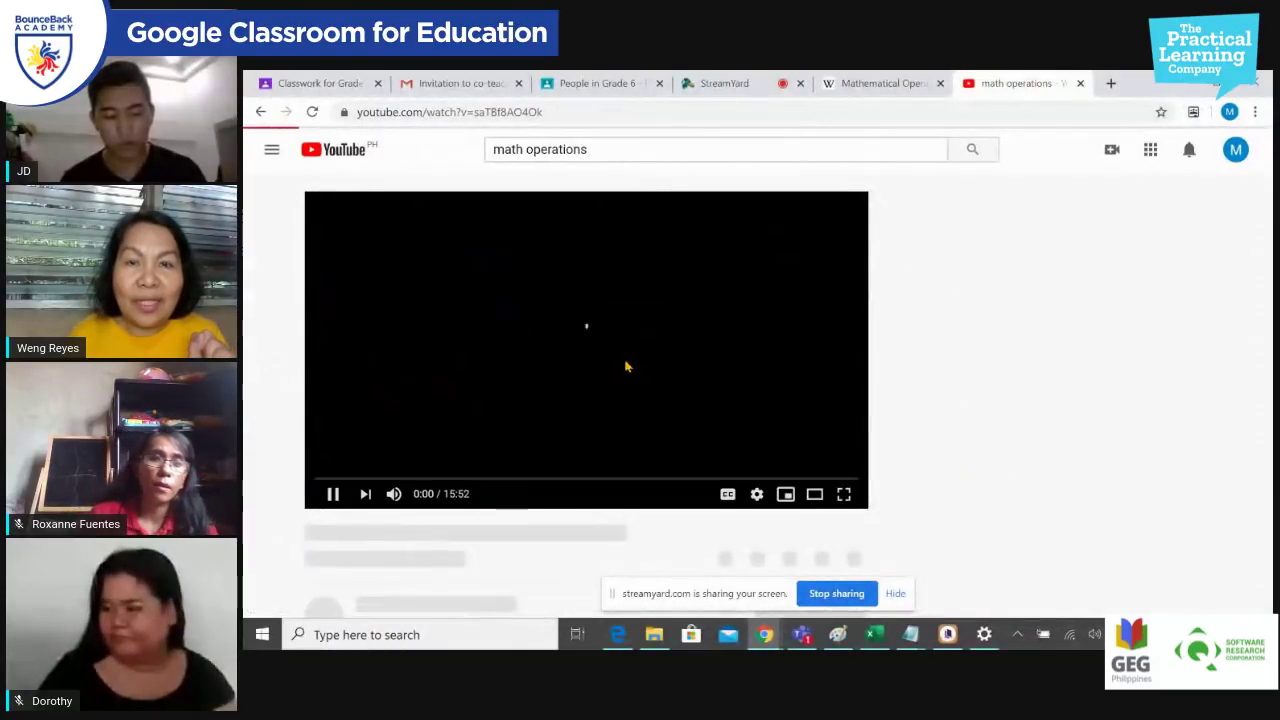
{"action": "scroll", "coordinate": [988, 358], "scroll_direction": "down", "scroll_amount": 3}
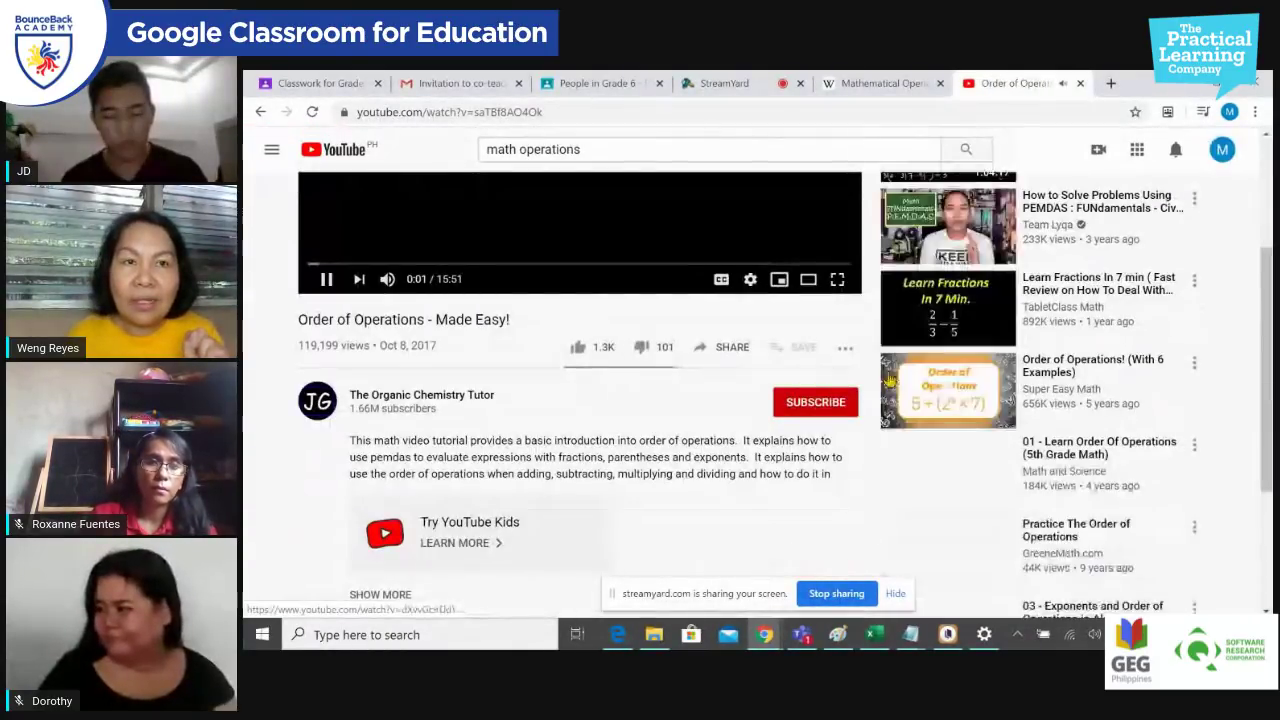
{"action": "scroll", "coordinate": [720, 380], "scroll_direction": "up", "scroll_amount": 3}
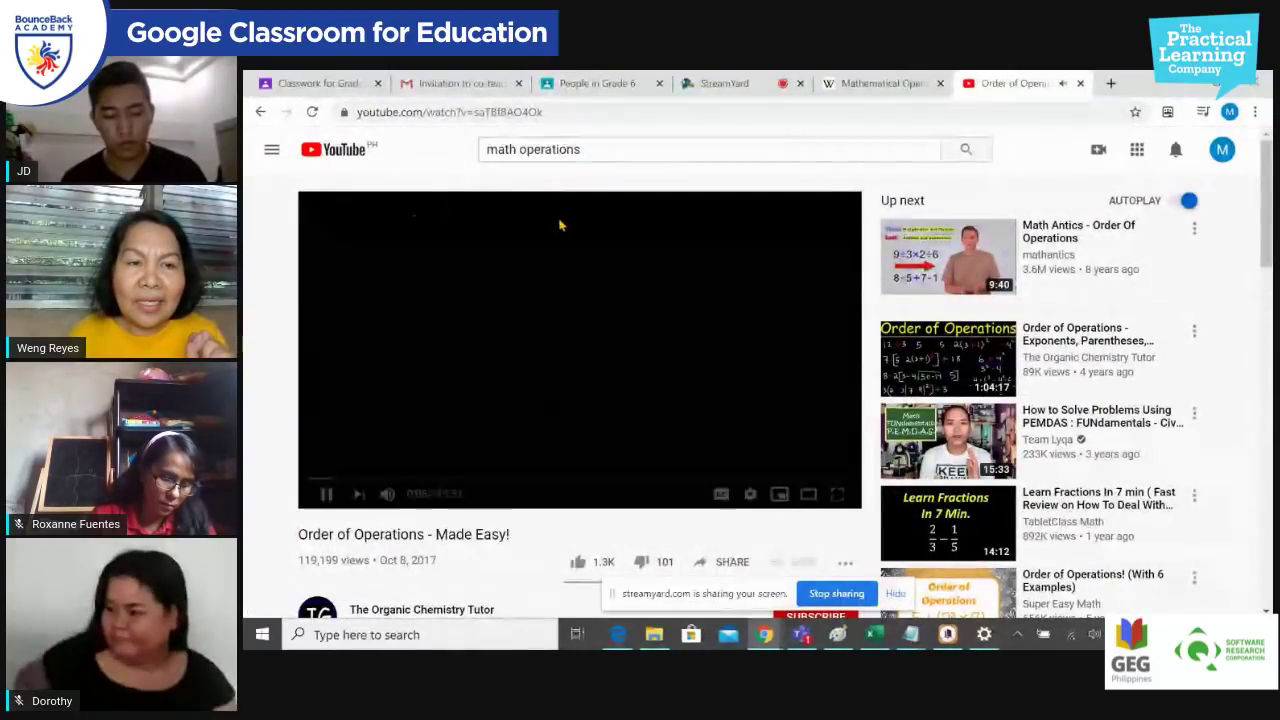
{"action": "scroll", "coordinate": [561, 228], "scroll_direction": "down", "scroll_amount": 2}
{"action": "scroll", "coordinate": [561, 228], "scroll_direction": "up", "scroll_amount": 2}
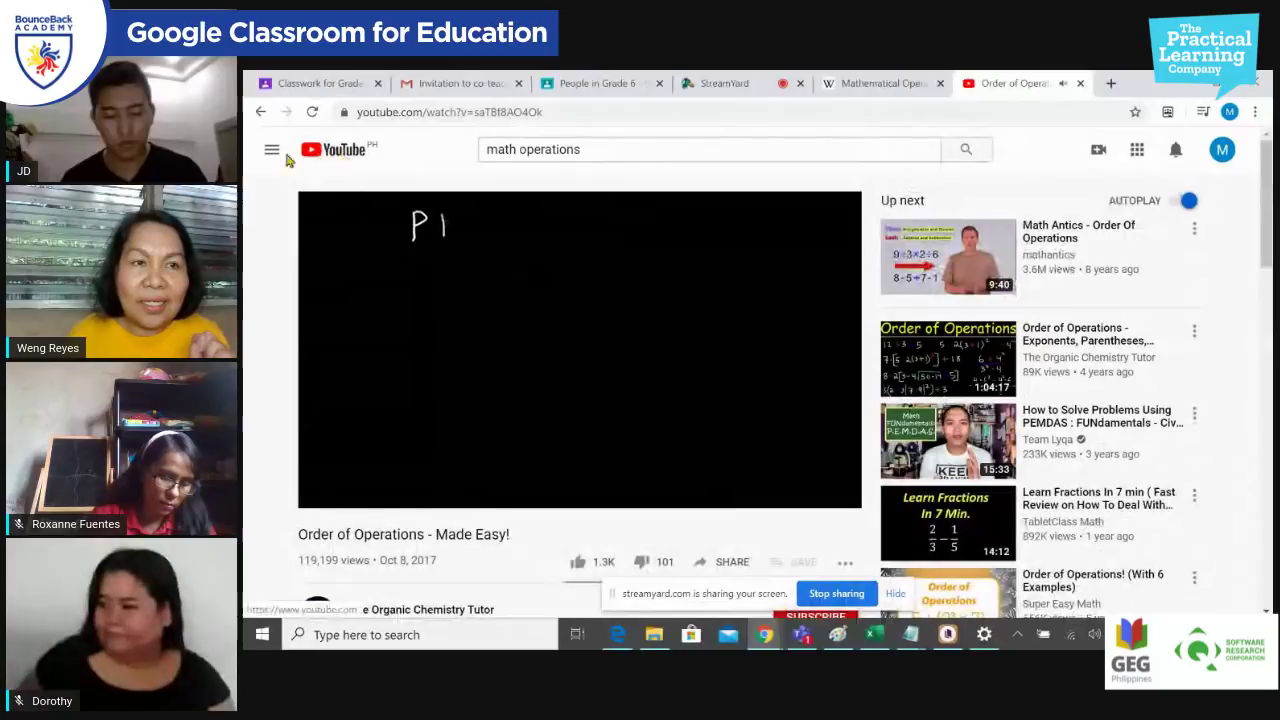
{"action": "left_click", "coordinate": [271, 149]}
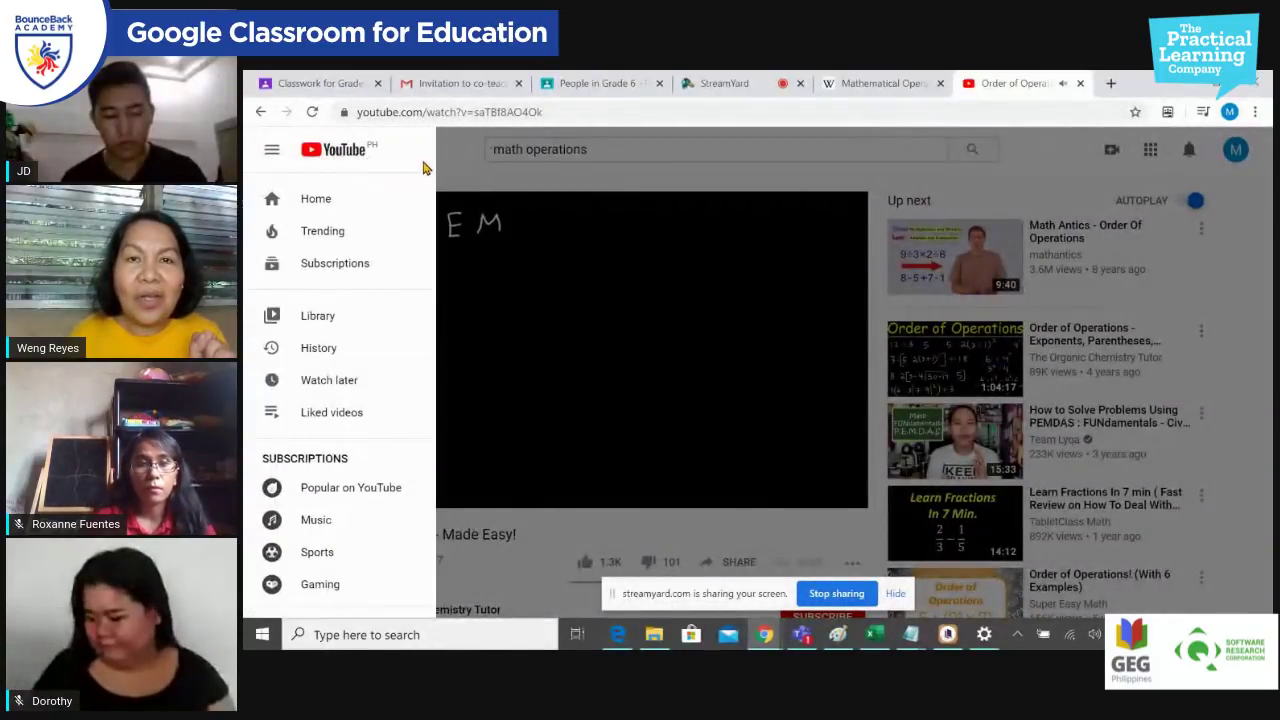
{"action": "left_click", "coordinate": [671, 157]}
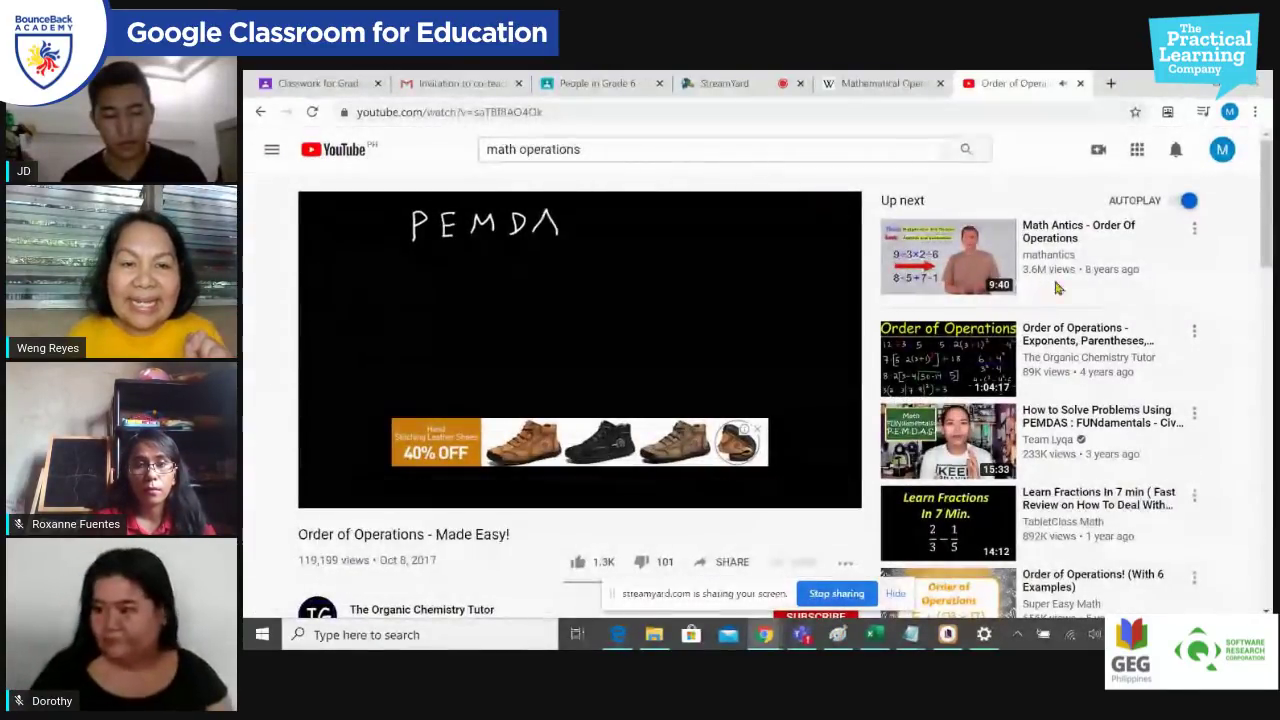
{"action": "scroll", "coordinate": [686, 269], "scroll_direction": "down", "scroll_amount": 4}
{"action": "scroll", "coordinate": [686, 317], "scroll_direction": "up", "scroll_amount": 4}
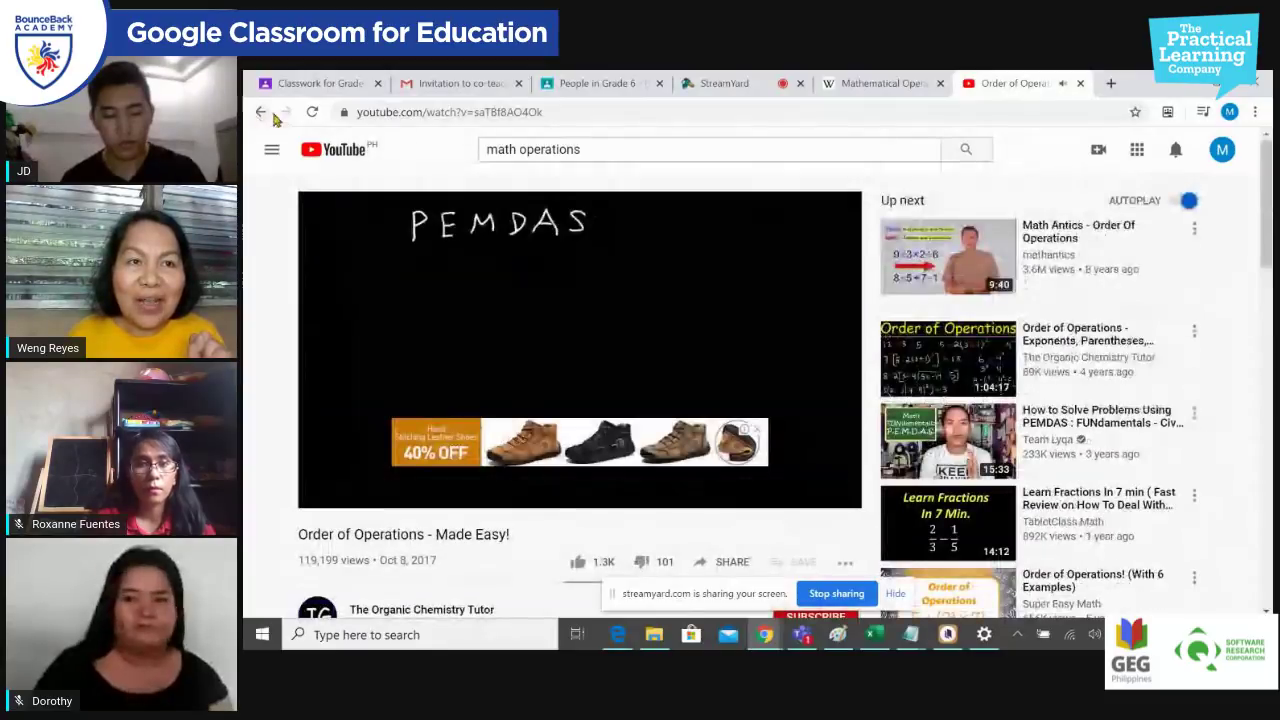
{"action": "left_click", "coordinate": [262, 113]}
{"action": "left_click", "coordinate": [262, 113]}
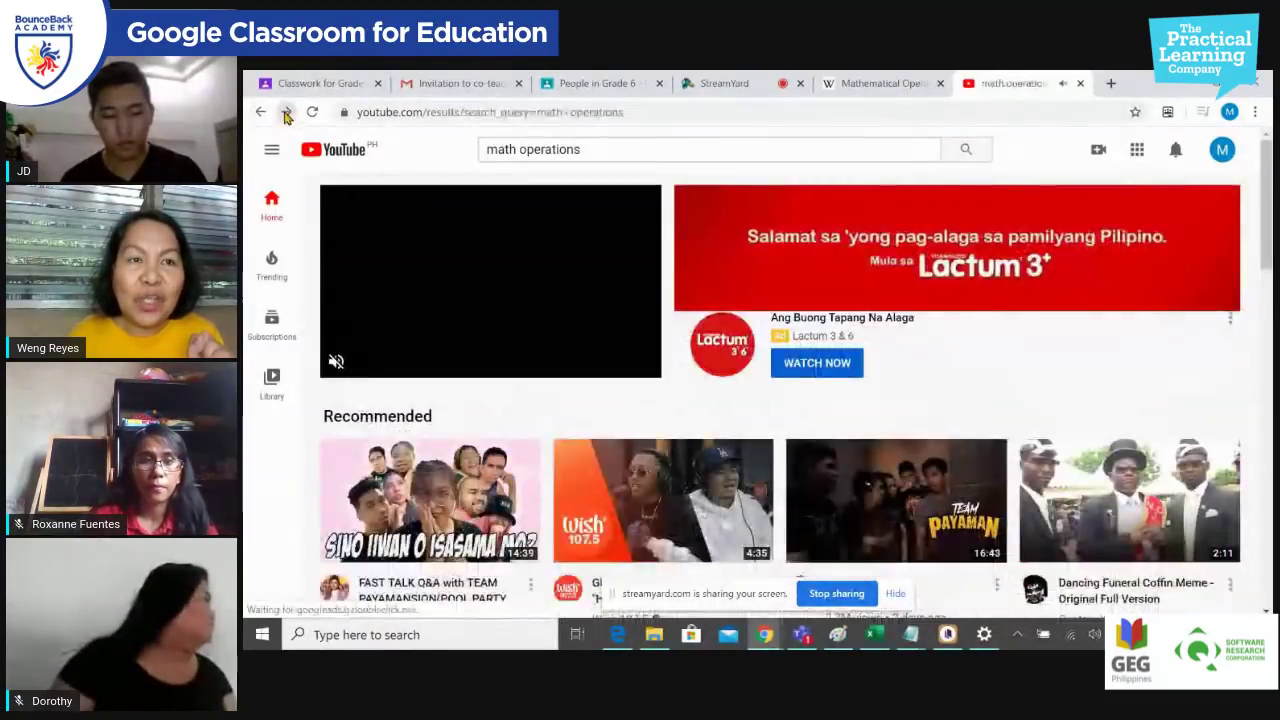
{"action": "left_click", "coordinate": [287, 112]}
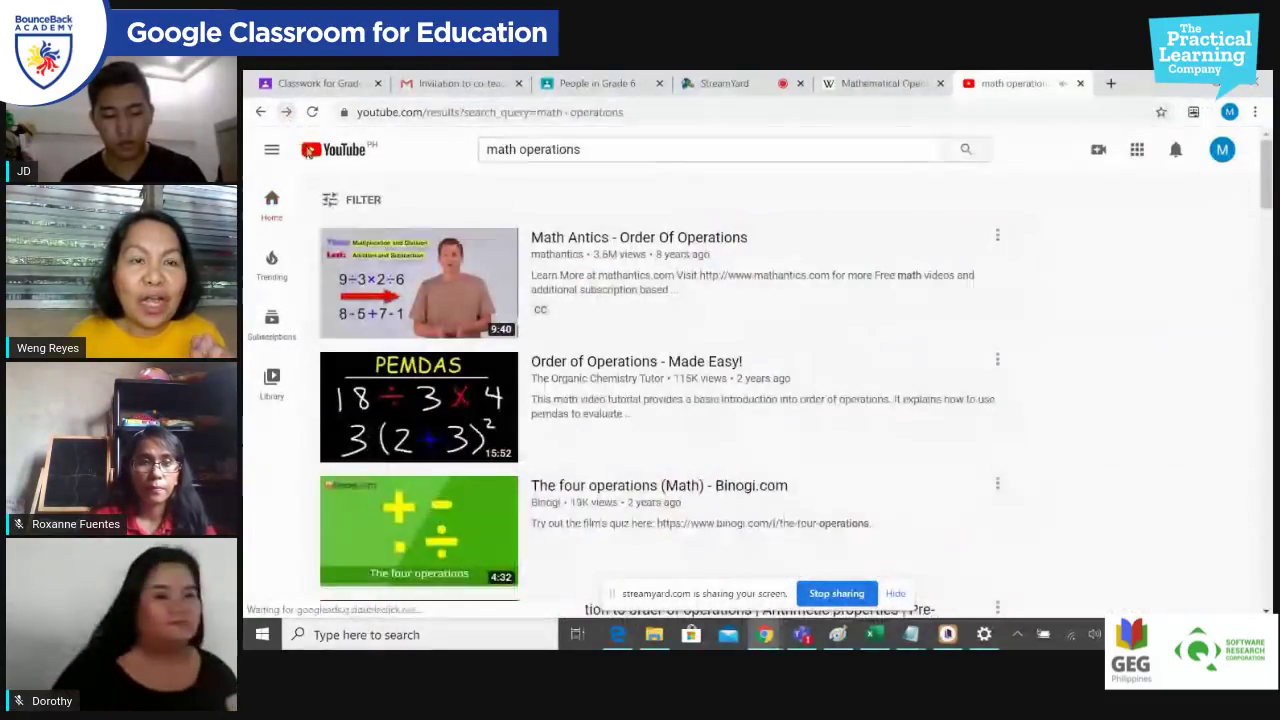
Step: Filter results to Short (< 4 minutes) and Creative Commons, then copy the page address
{"action": "left_click", "coordinate": [349, 203]}
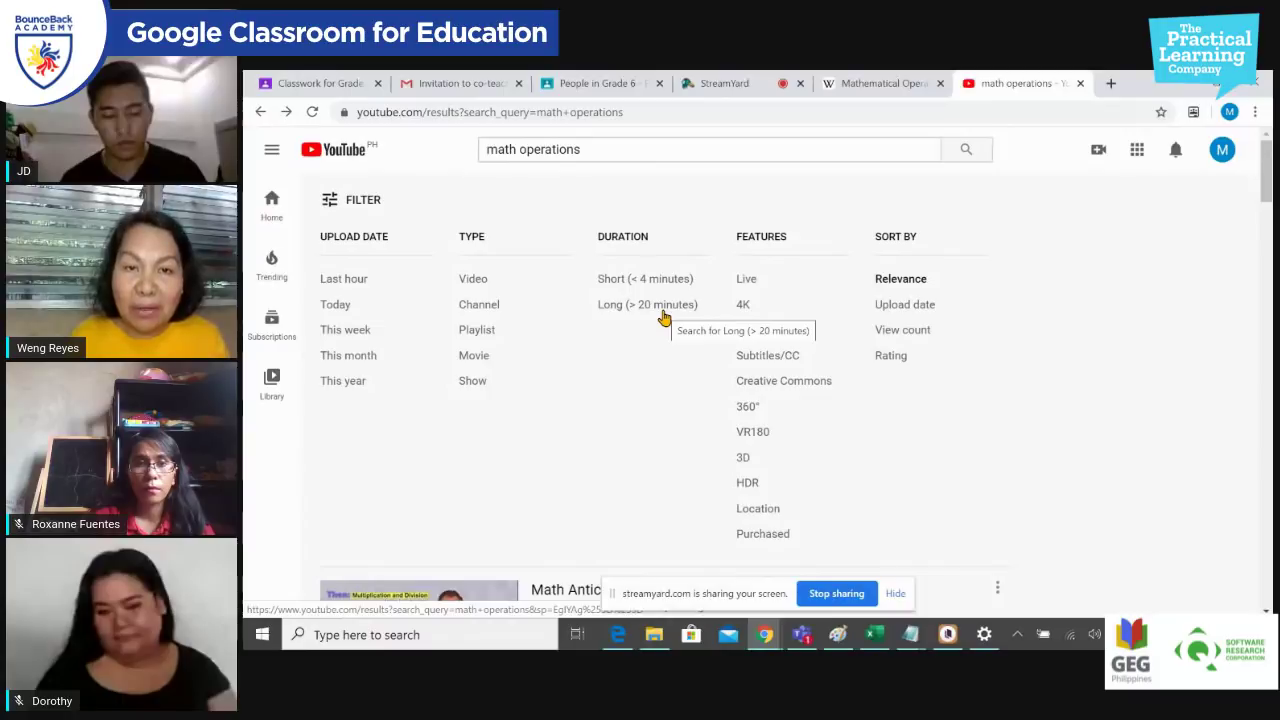
{"action": "left_click", "coordinate": [670, 281]}
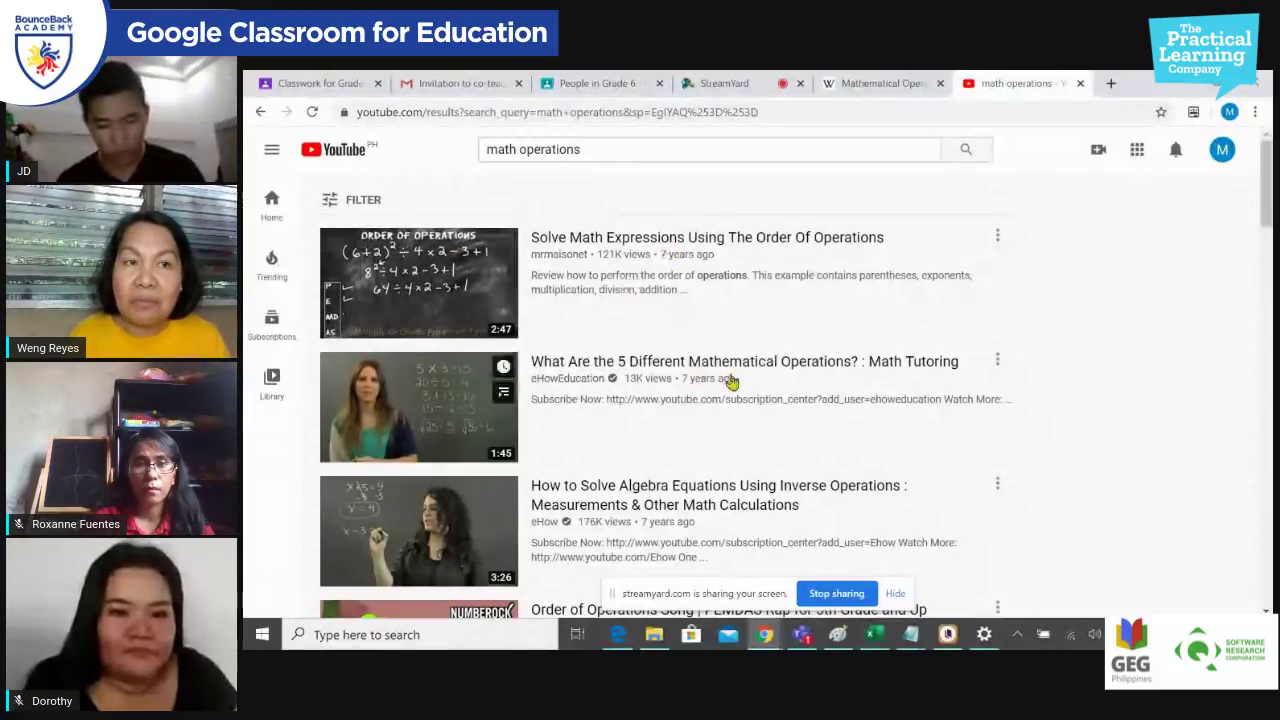
{"action": "left_click", "coordinate": [332, 201]}
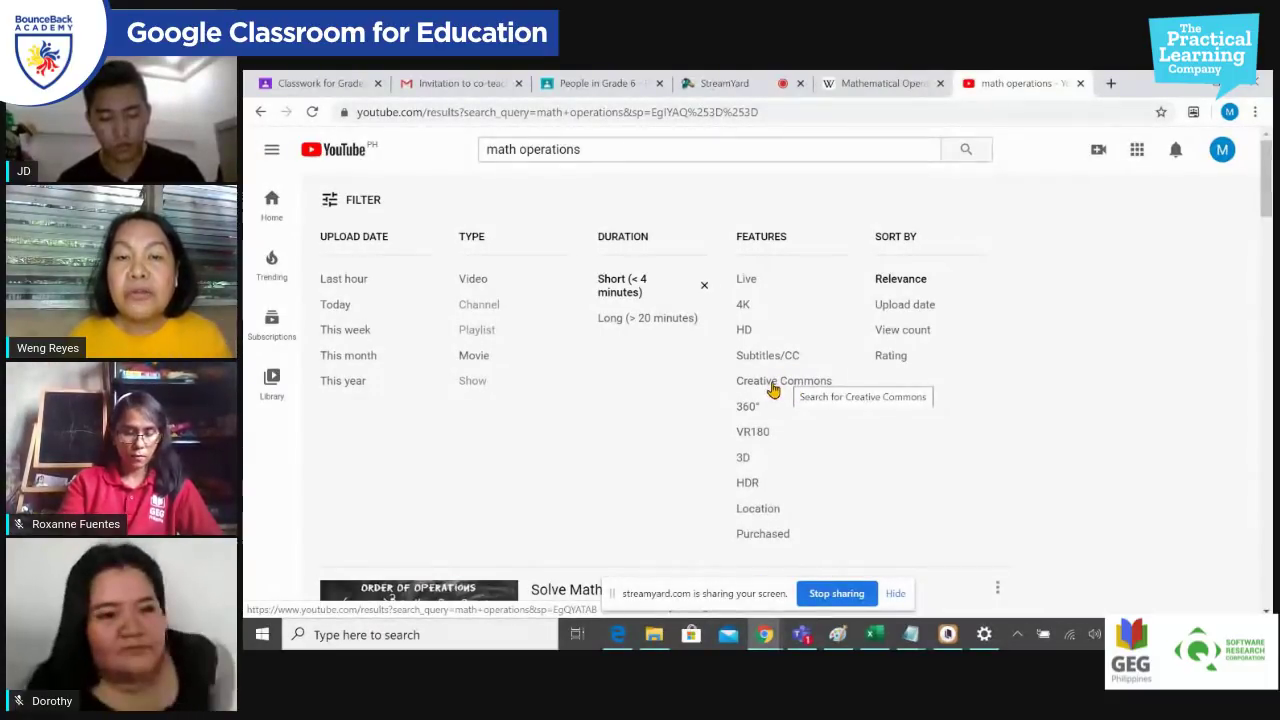
{"action": "left_click", "coordinate": [773, 389]}
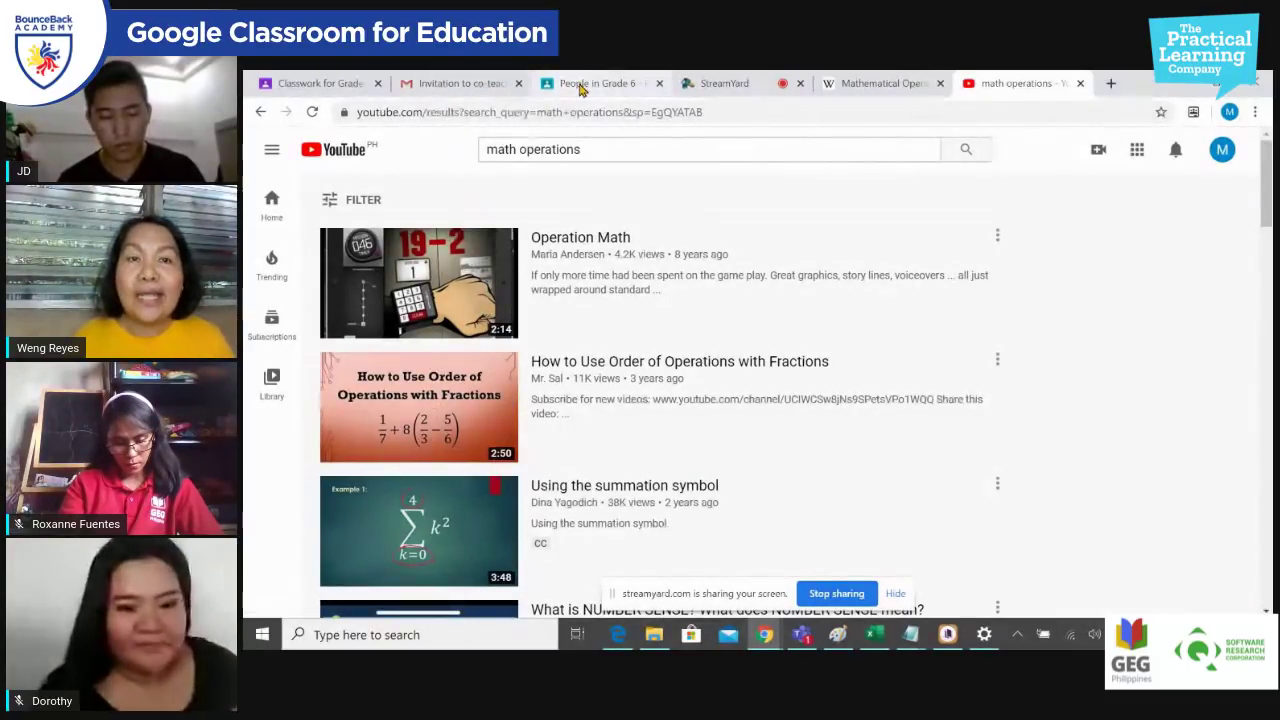
{"action": "left_click", "coordinate": [750, 112]}
{"action": "key", "text": "ctrl+c"}
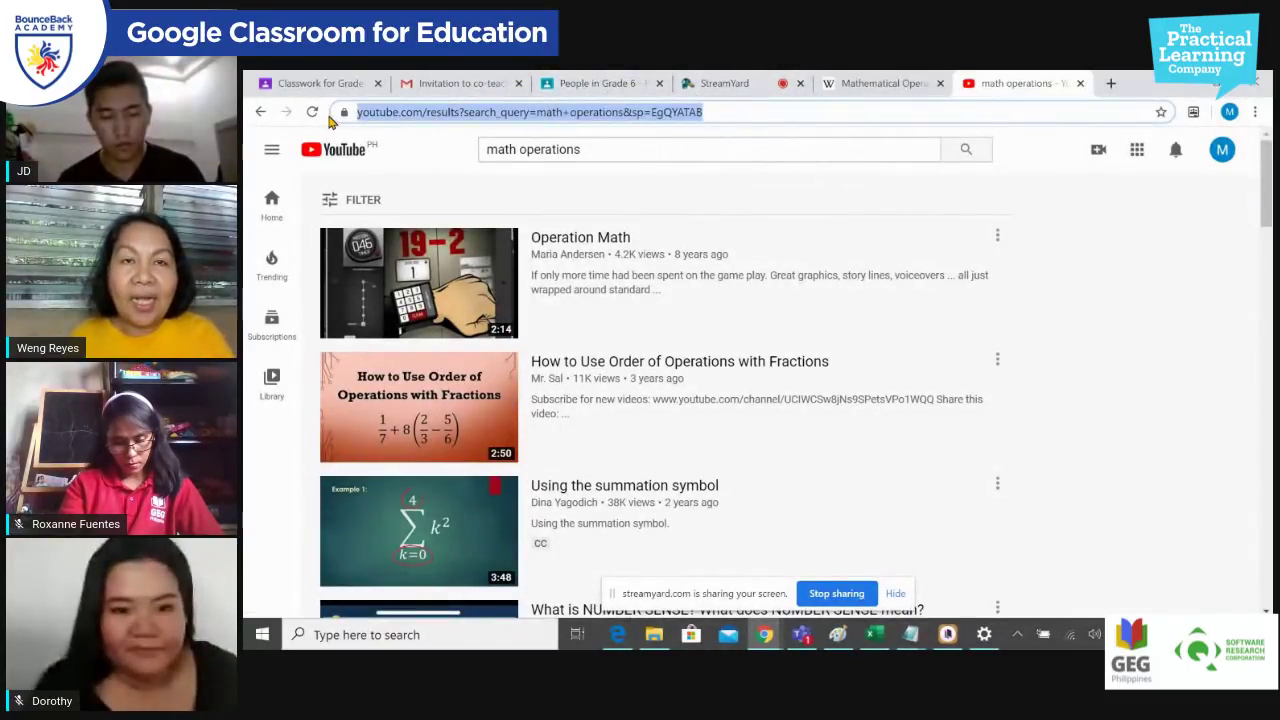
{"action": "left_click", "coordinate": [590, 84]}
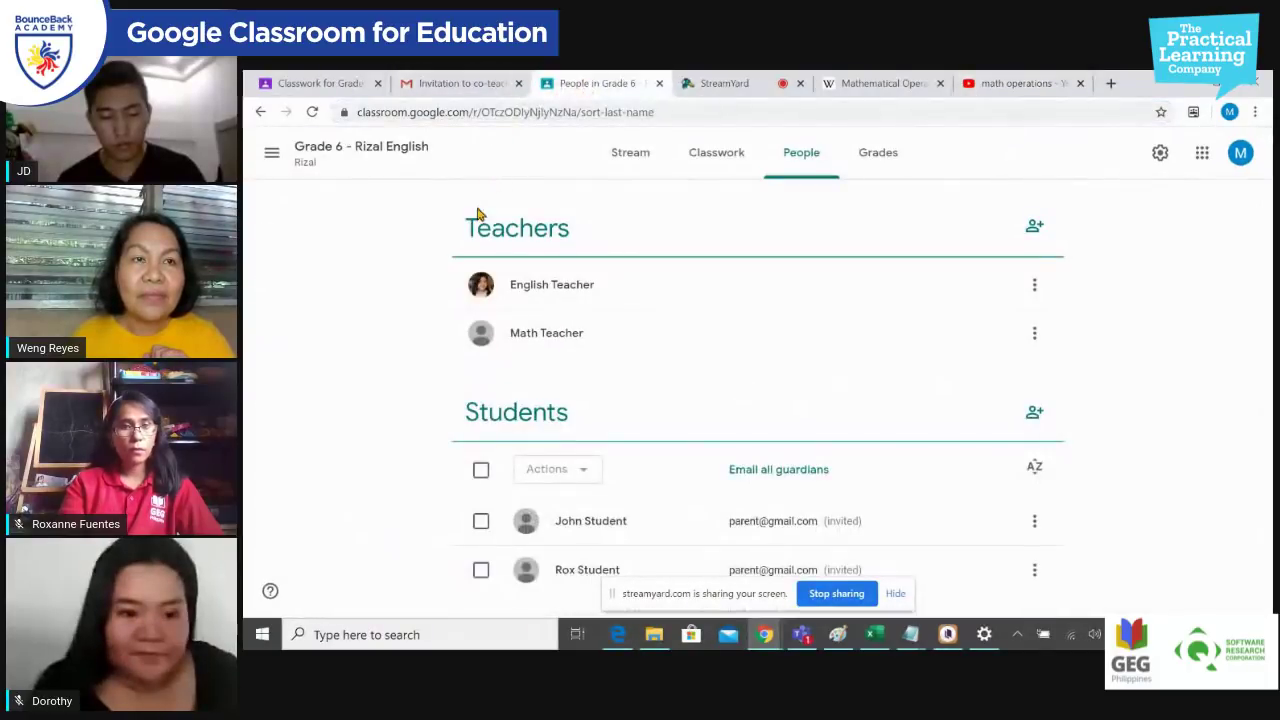
Step: Paste the YouTube results address as the video URL, then open the 2:13 Operation Math video
{"action": "left_click", "coordinate": [327, 83]}
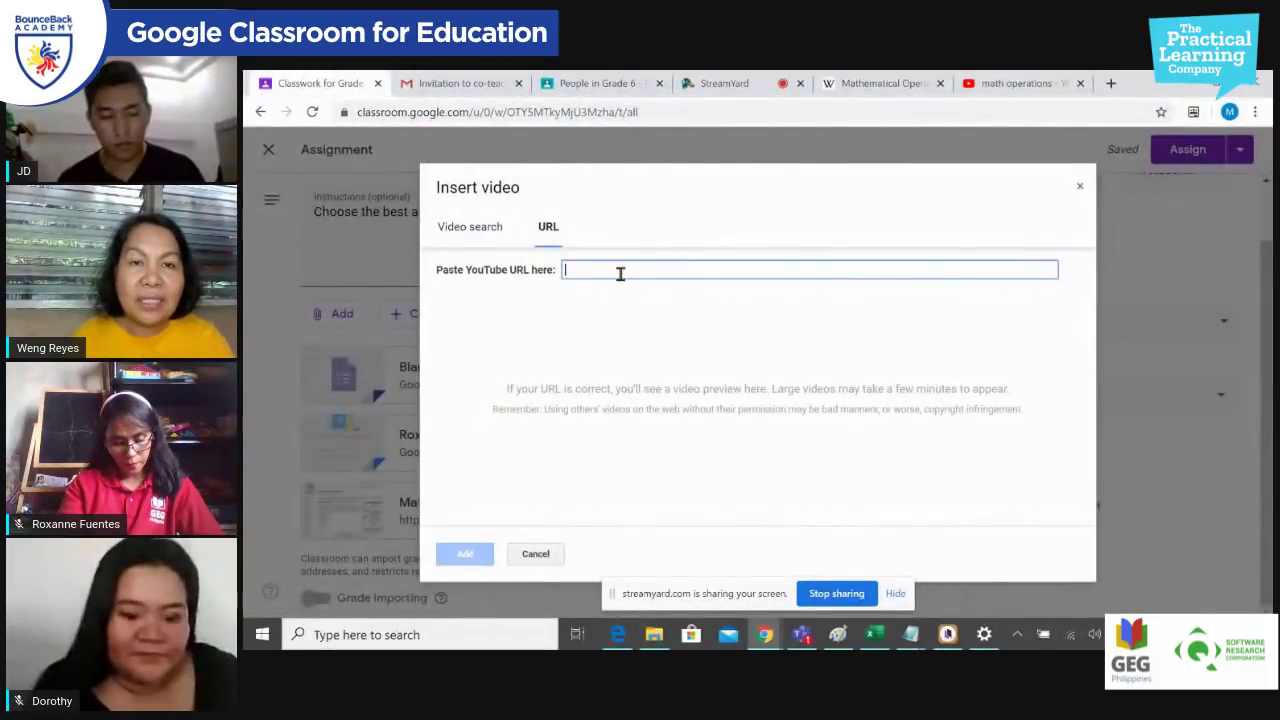
{"action": "key", "text": "ctrl+v"}
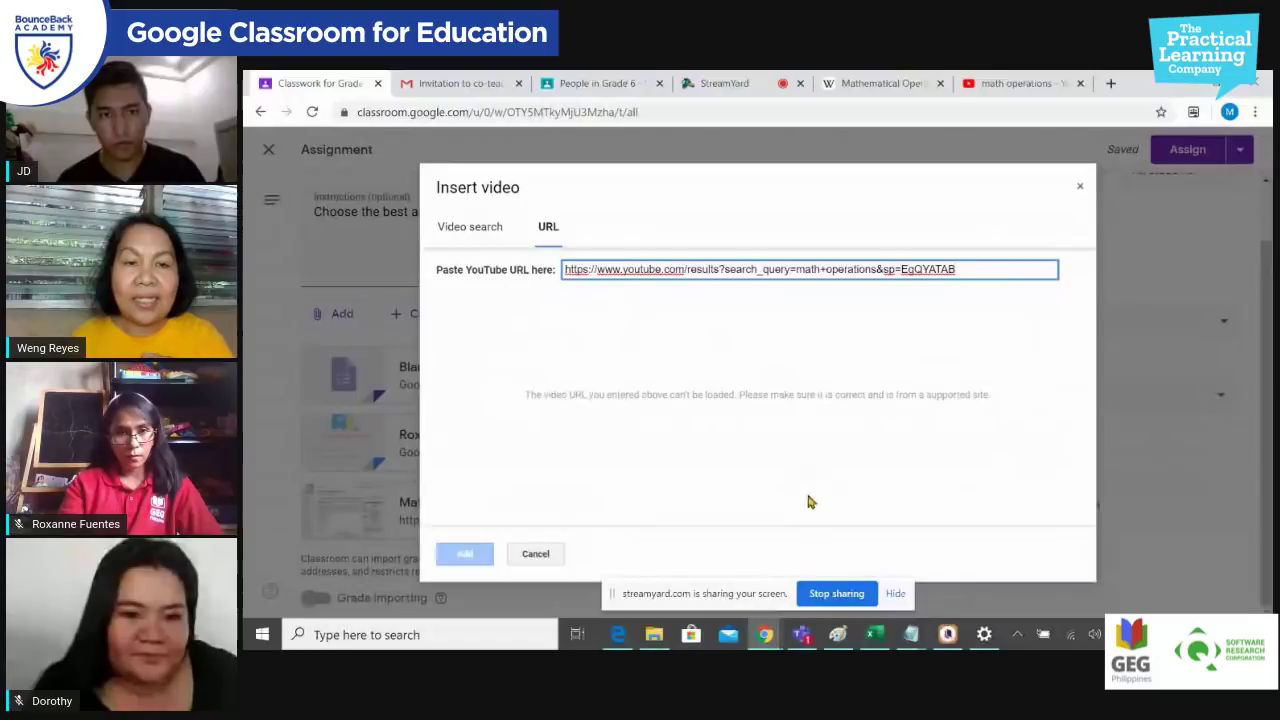
{"action": "double_click", "coordinate": [964, 268]}
{"action": "left_click", "coordinate": [978, 270]}
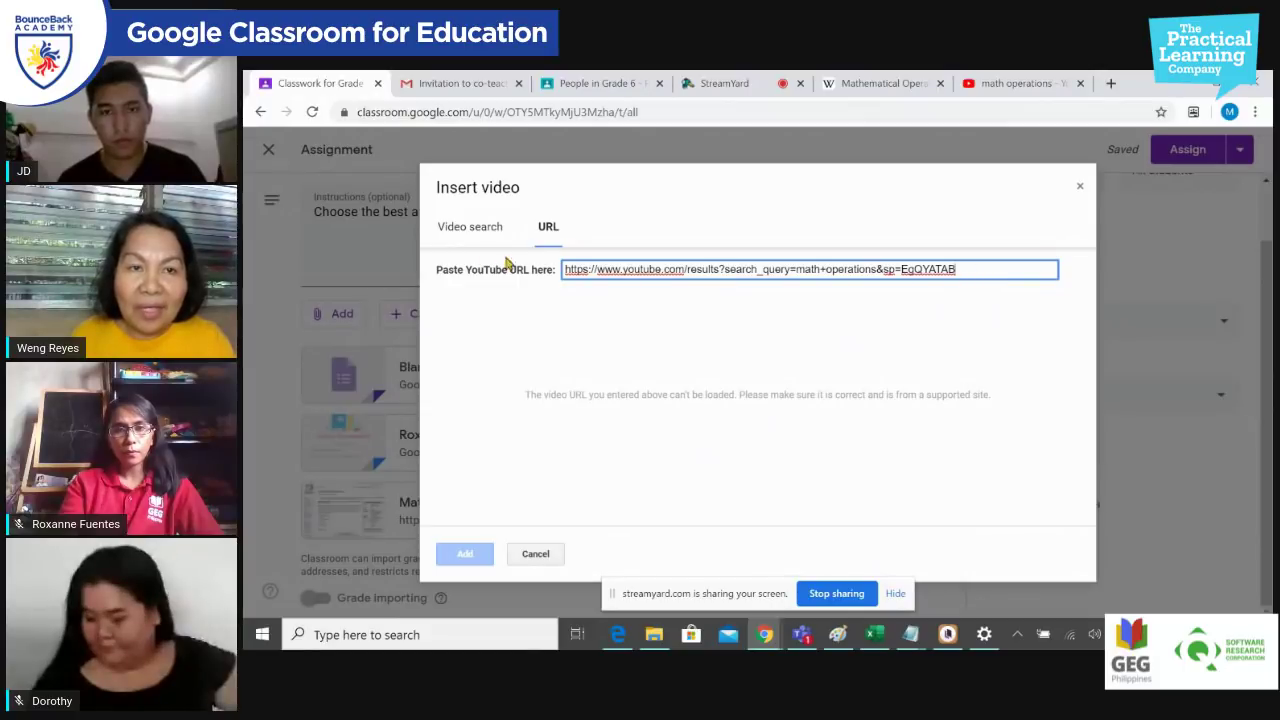
{"action": "left_click", "coordinate": [484, 226]}
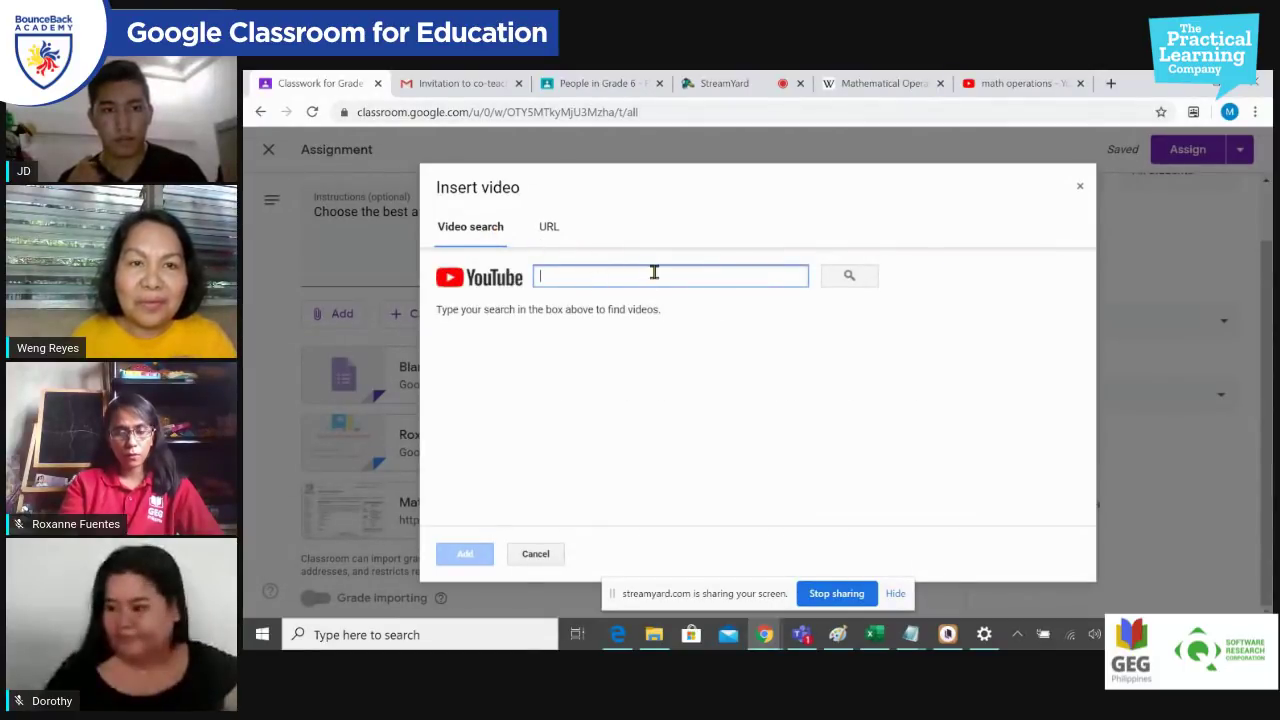
{"action": "left_click", "coordinate": [549, 227]}
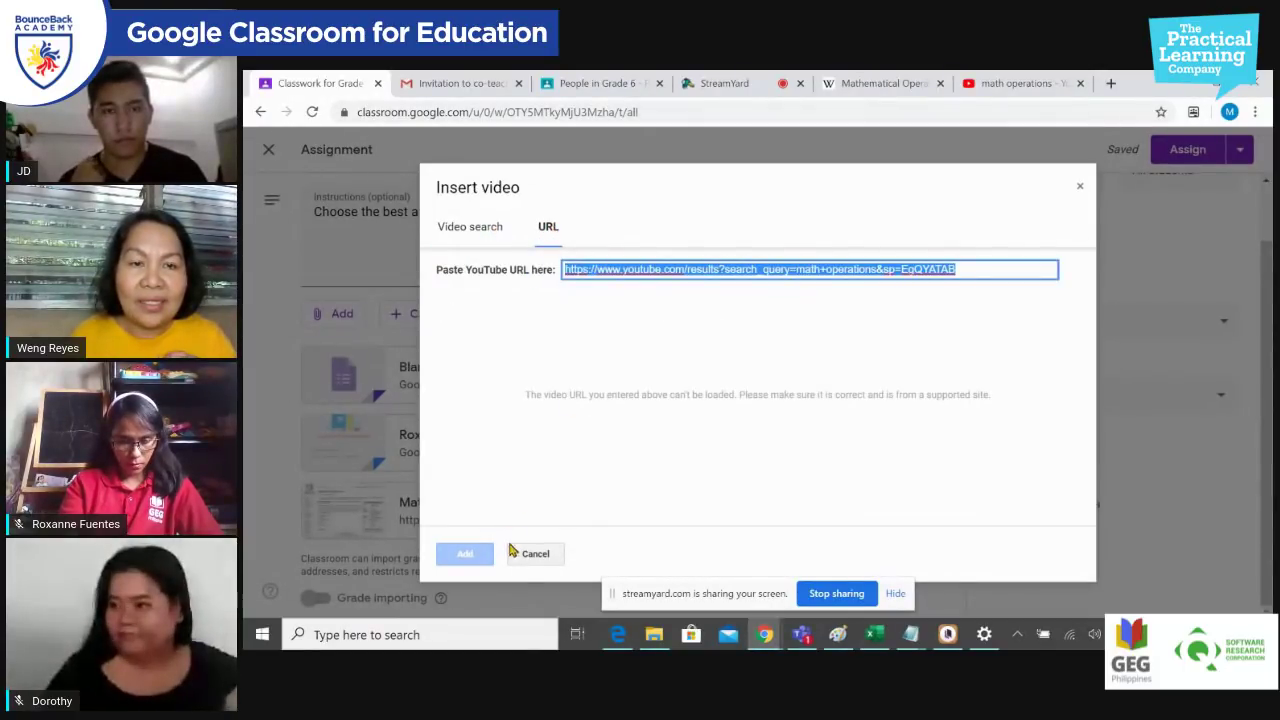
{"action": "left_click", "coordinate": [890, 317]}
{"action": "left_click", "coordinate": [974, 269]}
{"action": "left_click", "coordinate": [975, 270]}
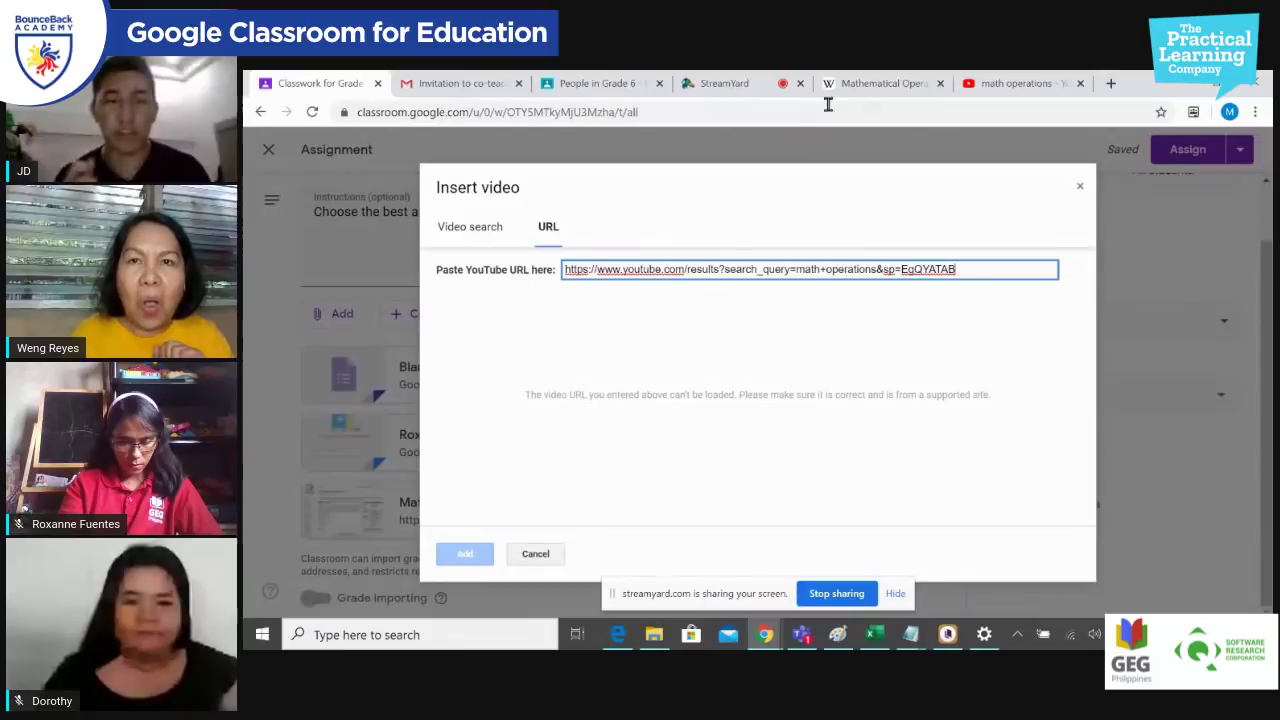
{"action": "left_click", "coordinate": [1010, 84]}
{"action": "left_click", "coordinate": [605, 238]}
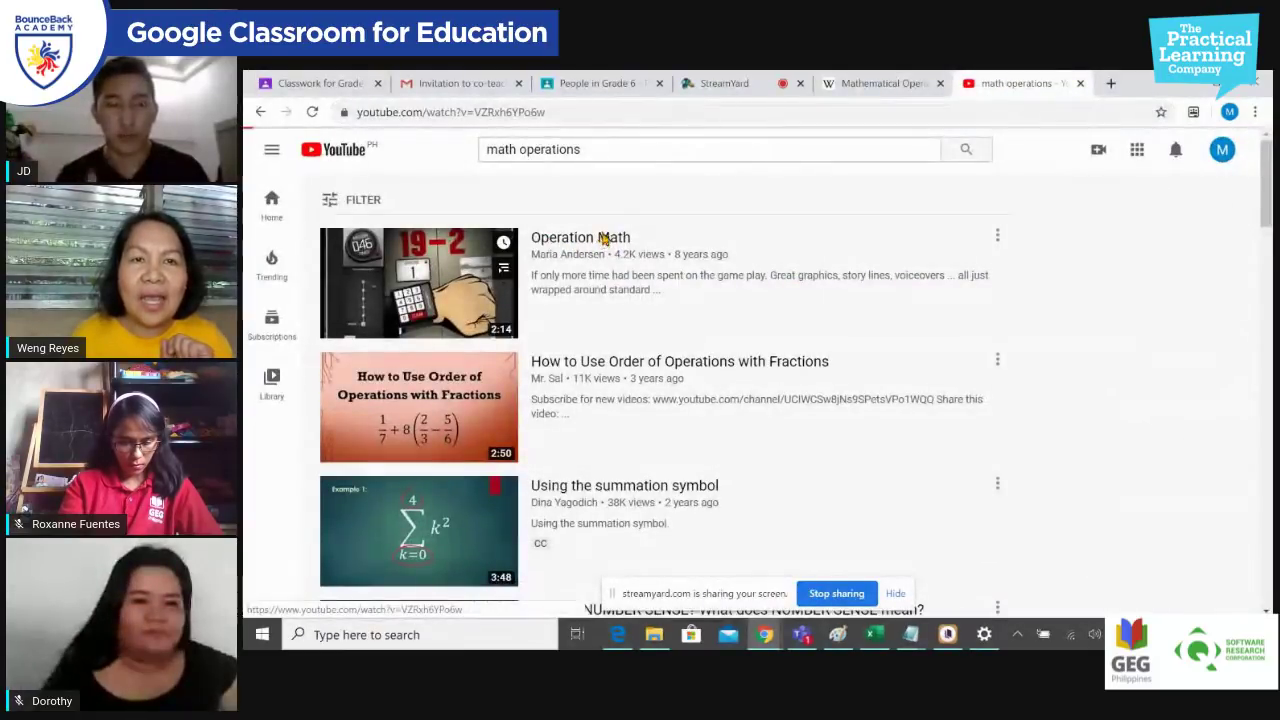
Step: Copy the Operation Math video address and close its YouTube tab
{"action": "left_click", "coordinate": [600, 112]}
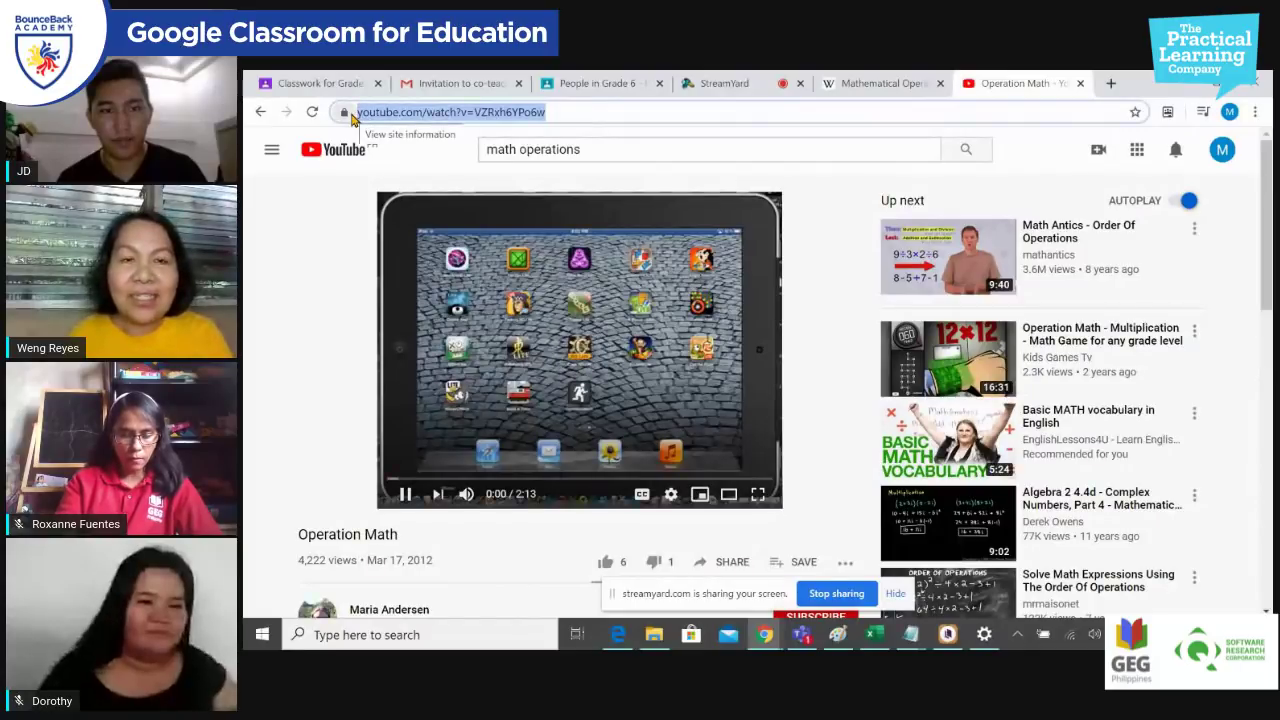
{"action": "left_click", "coordinate": [320, 83]}
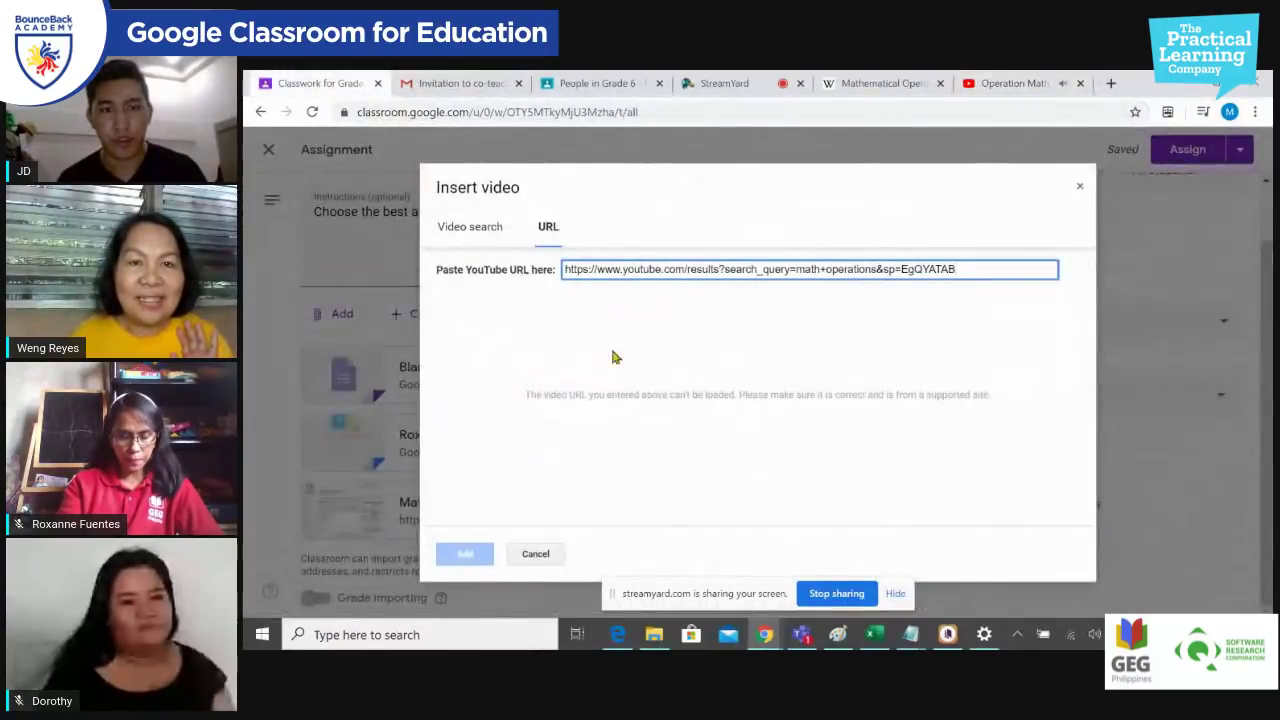
{"action": "left_click_drag", "start_coordinate": [978, 270], "coordinate": [441, 276]}
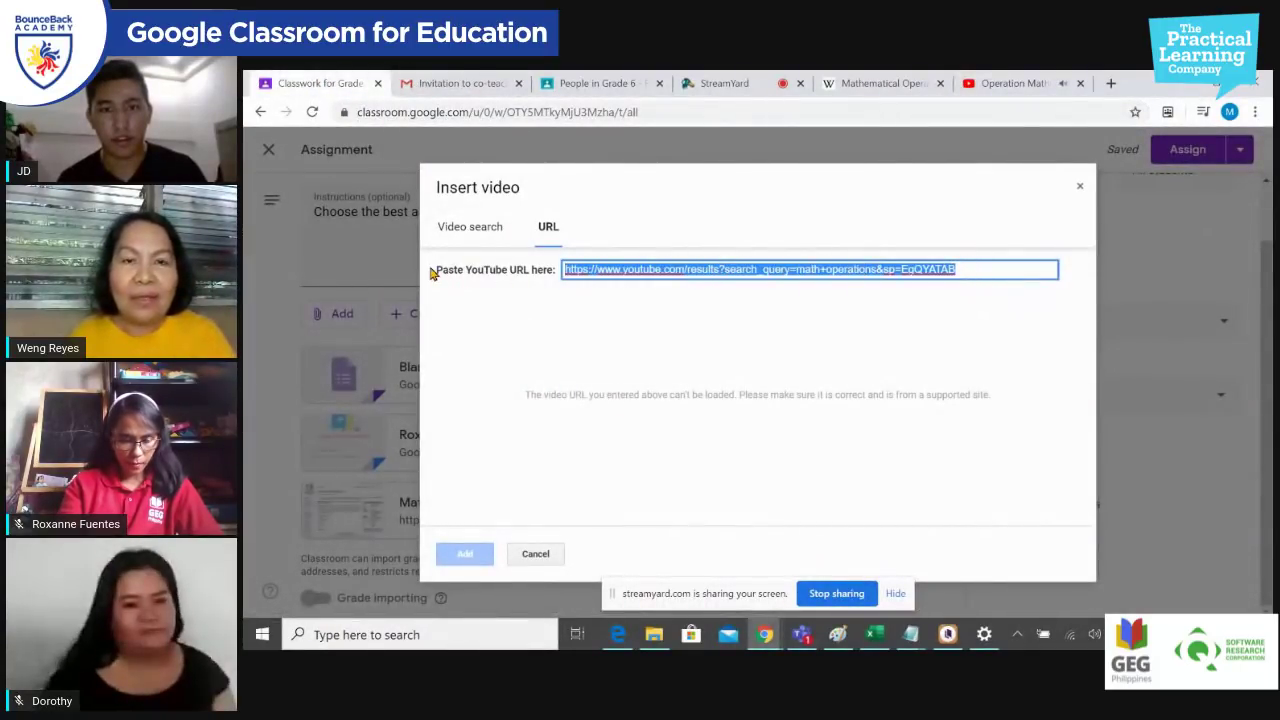
{"action": "left_click", "coordinate": [573, 277]}
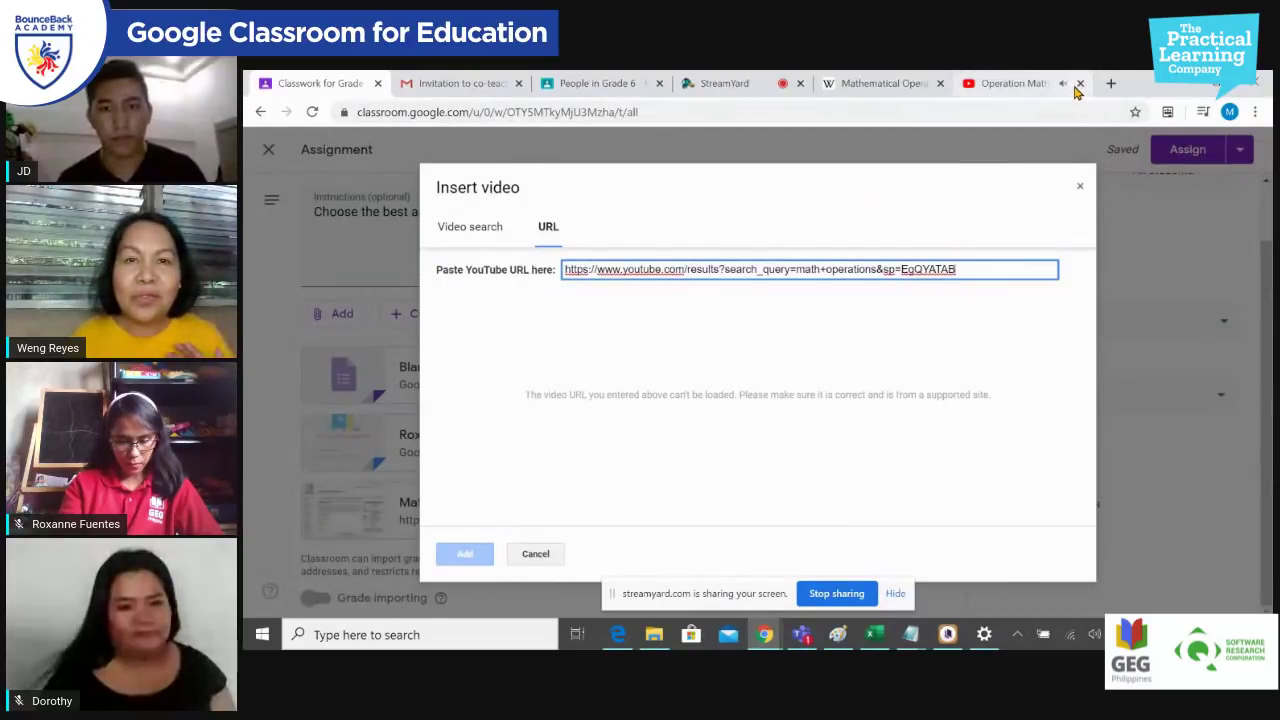
{"action": "left_click", "coordinate": [1012, 83]}
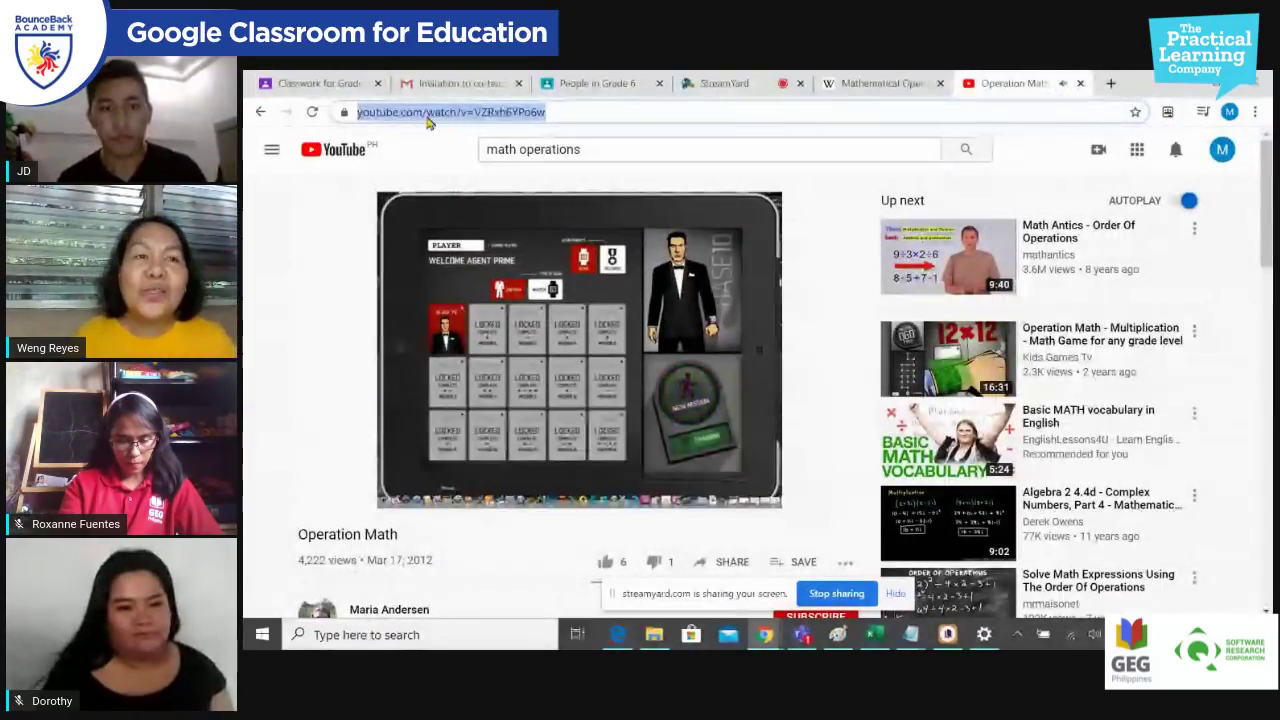
{"action": "left_click", "coordinate": [335, 83]}
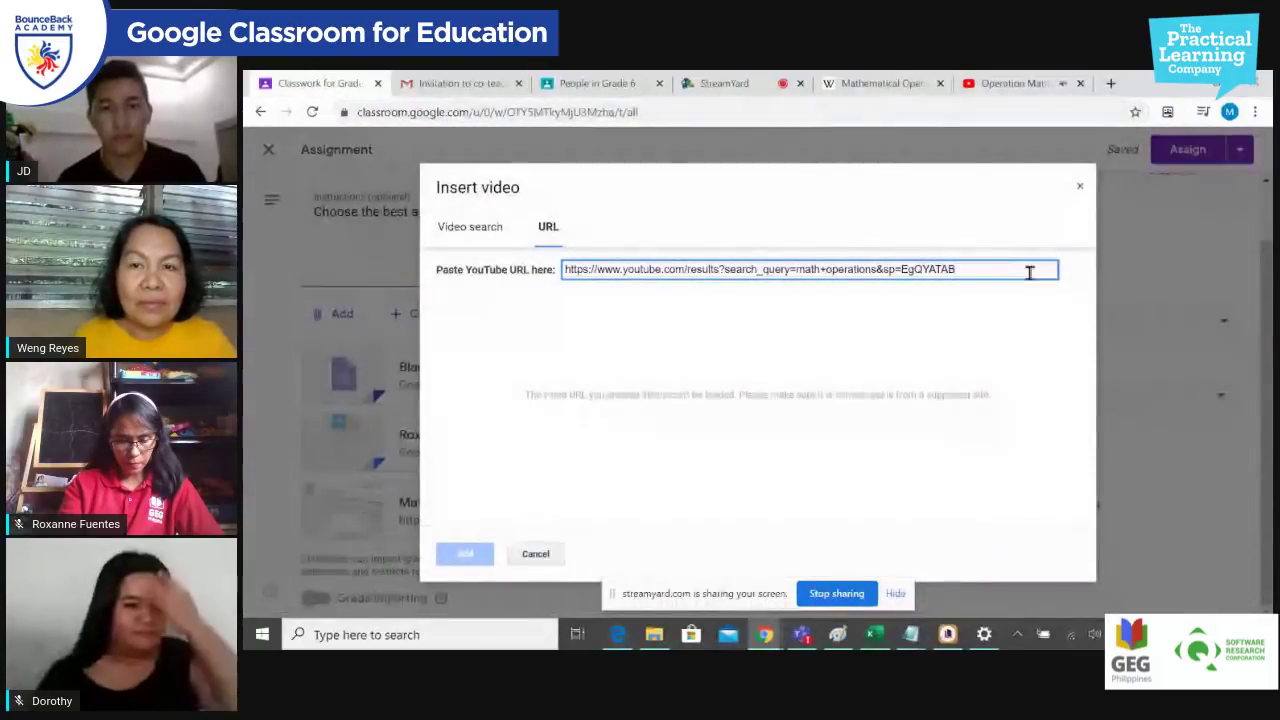
{"action": "left_click", "coordinate": [1080, 83]}
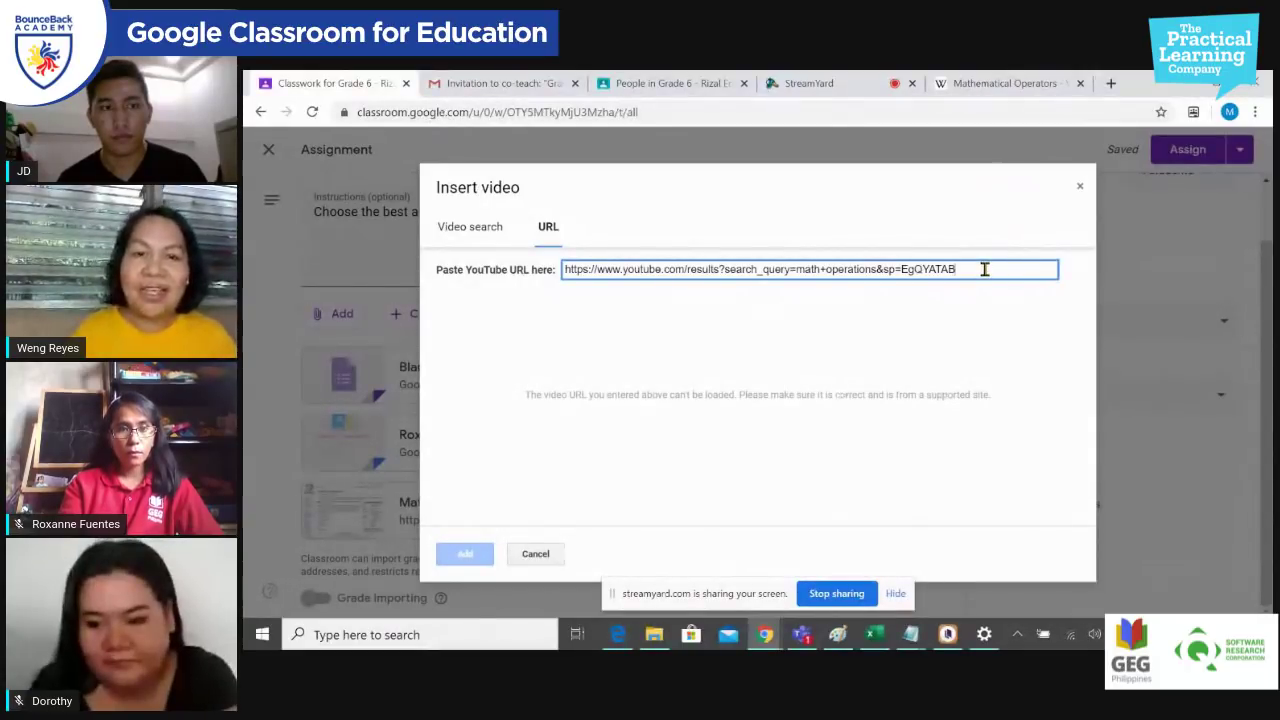
Step: Enter 'math operator' in the dialog's YouTube video search box
{"action": "left_click", "coordinate": [470, 230]}
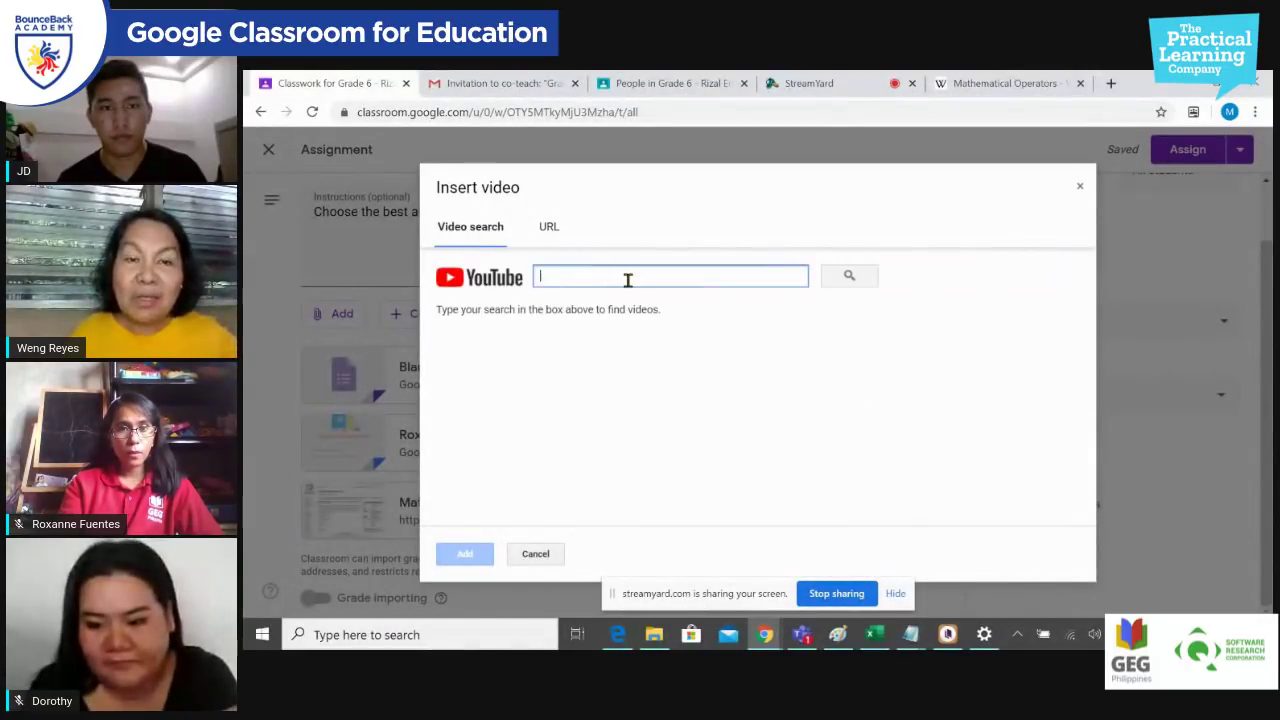
{"action": "type", "text": "math"}
{"action": "key", "text": "BackSpace"}
{"action": "key", "text": "BackSpace"}
{"action": "key", "text": "BackSpace"}
{"action": "key", "text": "BackSpace"}
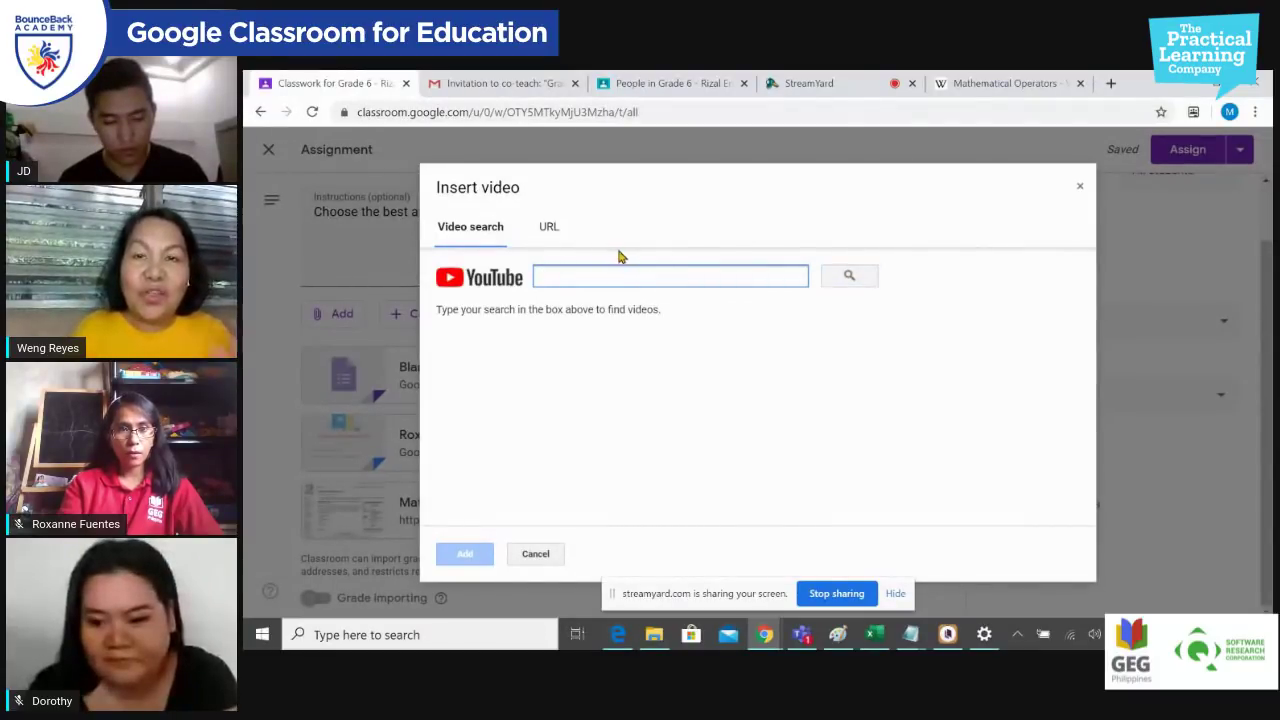
{"action": "type", "text": "math operator"}
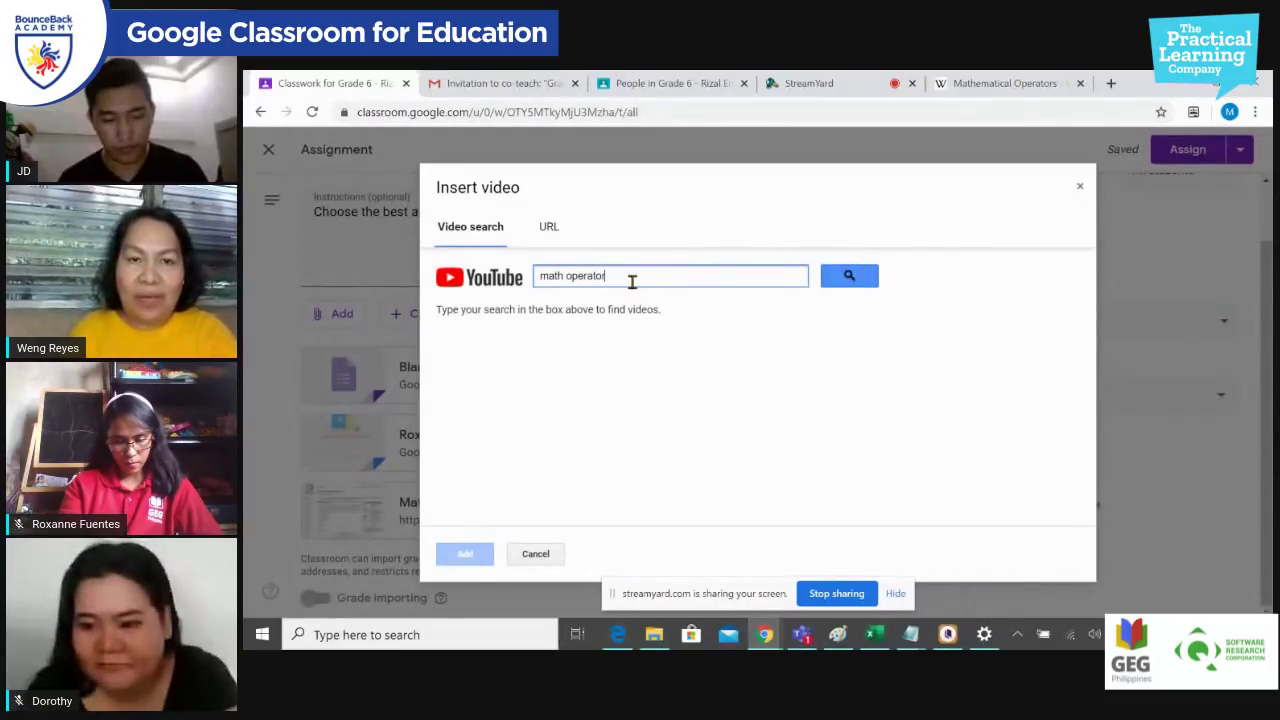
Step: Search 'math operators' and add Khan Academy's 6-minute 'New operator definitions' video
{"action": "left_click", "coordinate": [870, 277]}
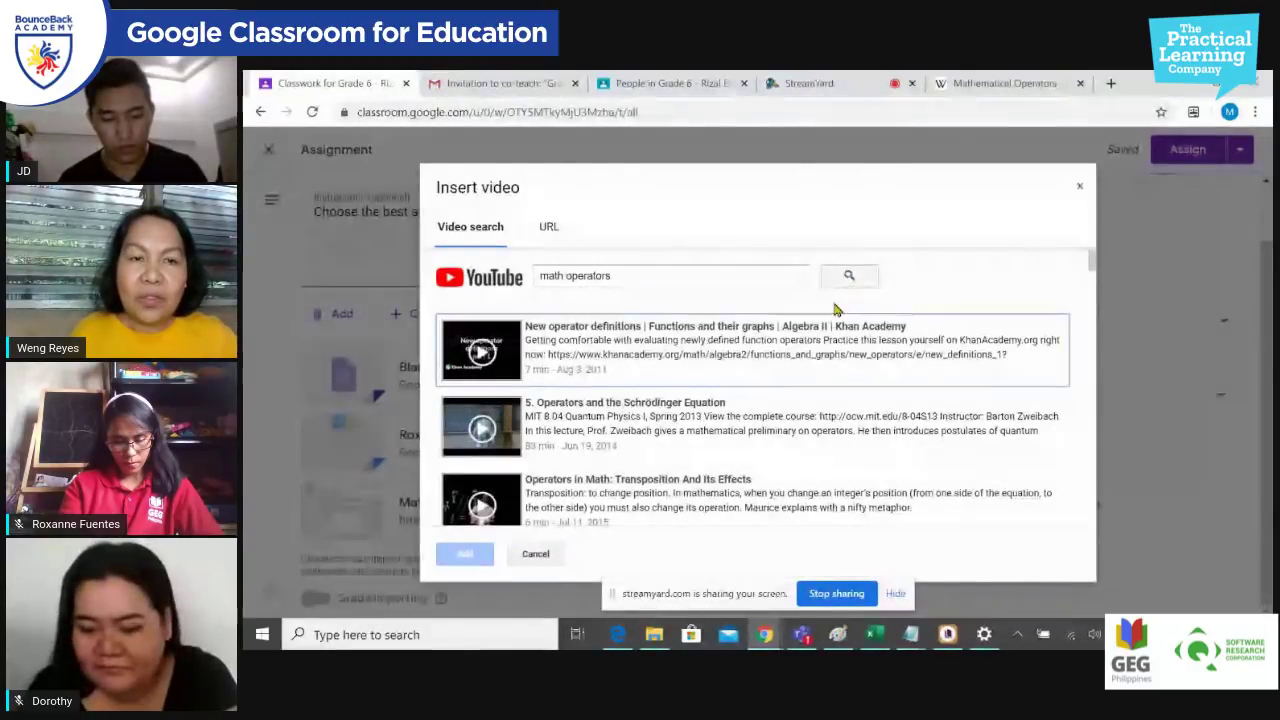
{"action": "left_click", "coordinate": [816, 355]}
{"action": "scroll", "coordinate": [811, 370], "scroll_direction": "down", "scroll_amount": 2}
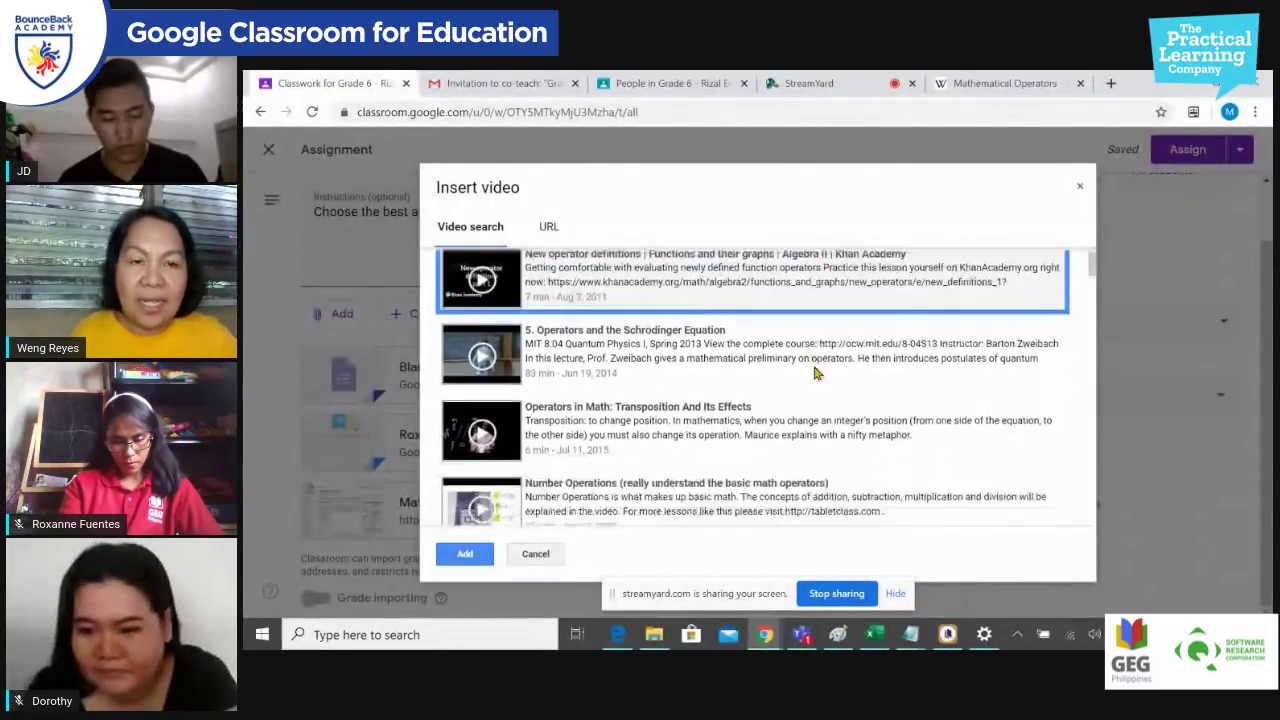
{"action": "left_click", "coordinate": [488, 558]}
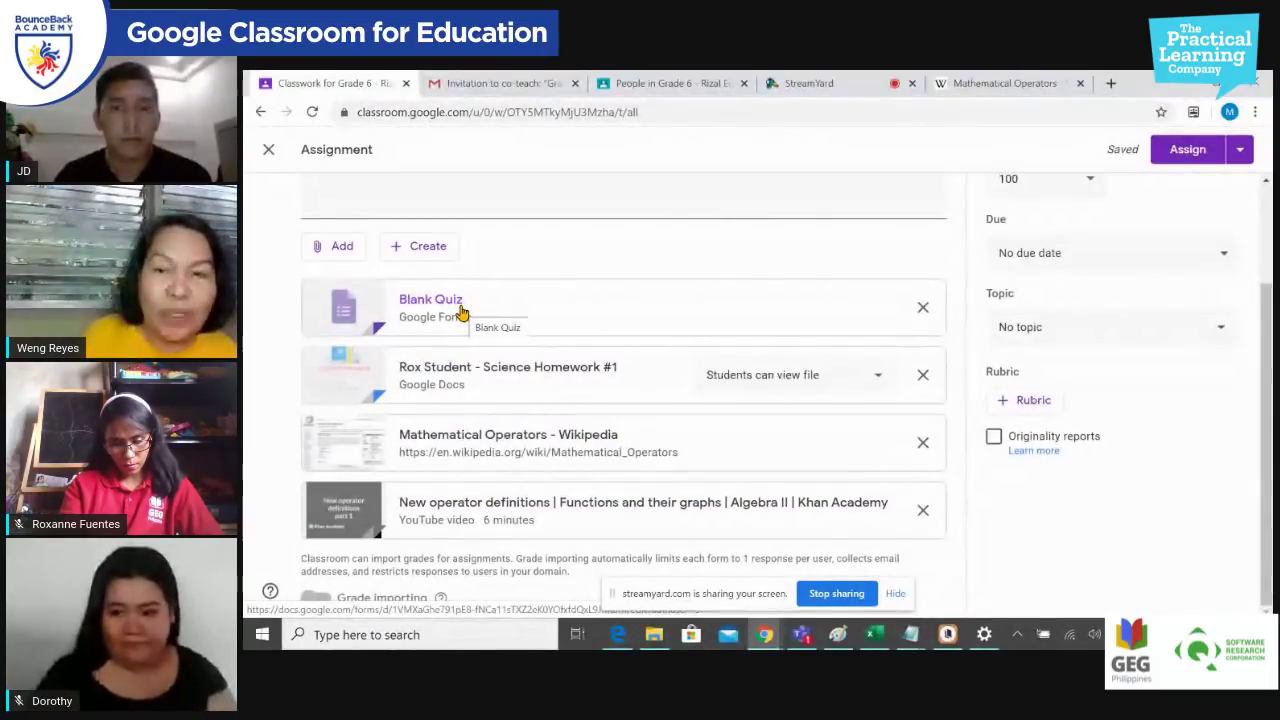
Step: Remove the Science Homework #1, Wikipedia and Khan Academy video attachments from the assignment
{"action": "left_click", "coordinate": [923, 376]}
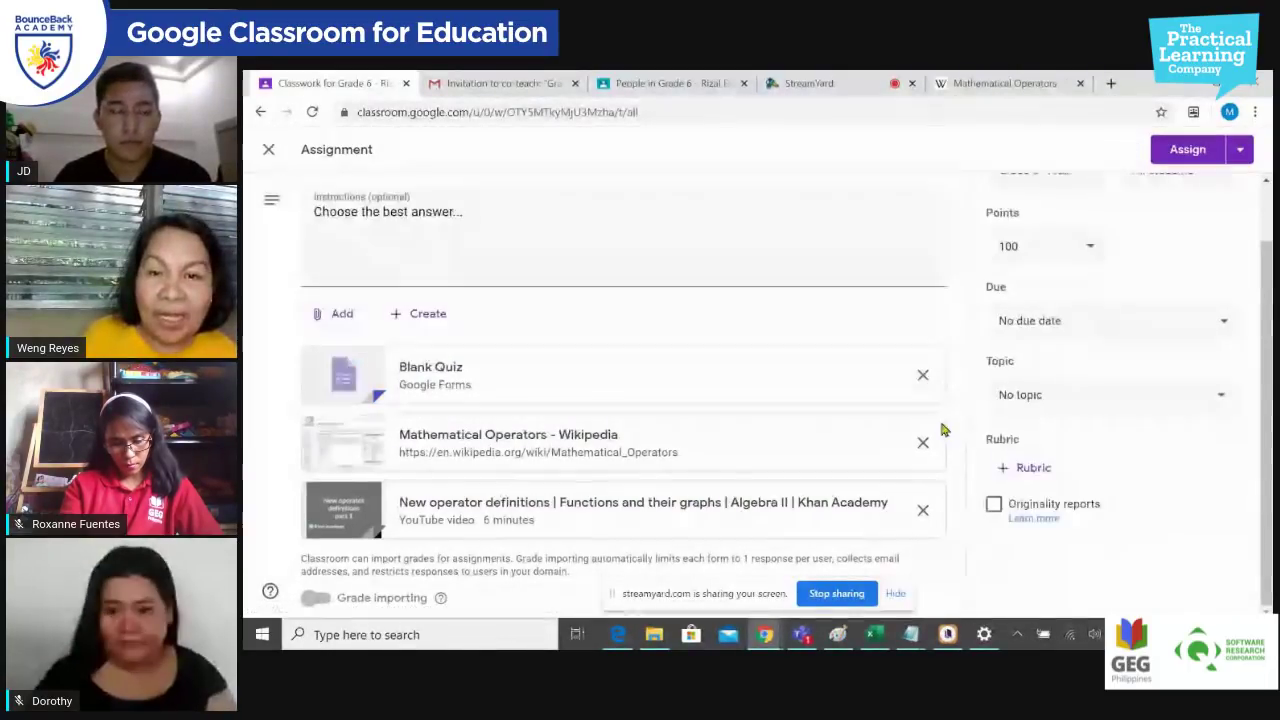
{"action": "left_click", "coordinate": [923, 443]}
{"action": "left_click", "coordinate": [933, 509]}
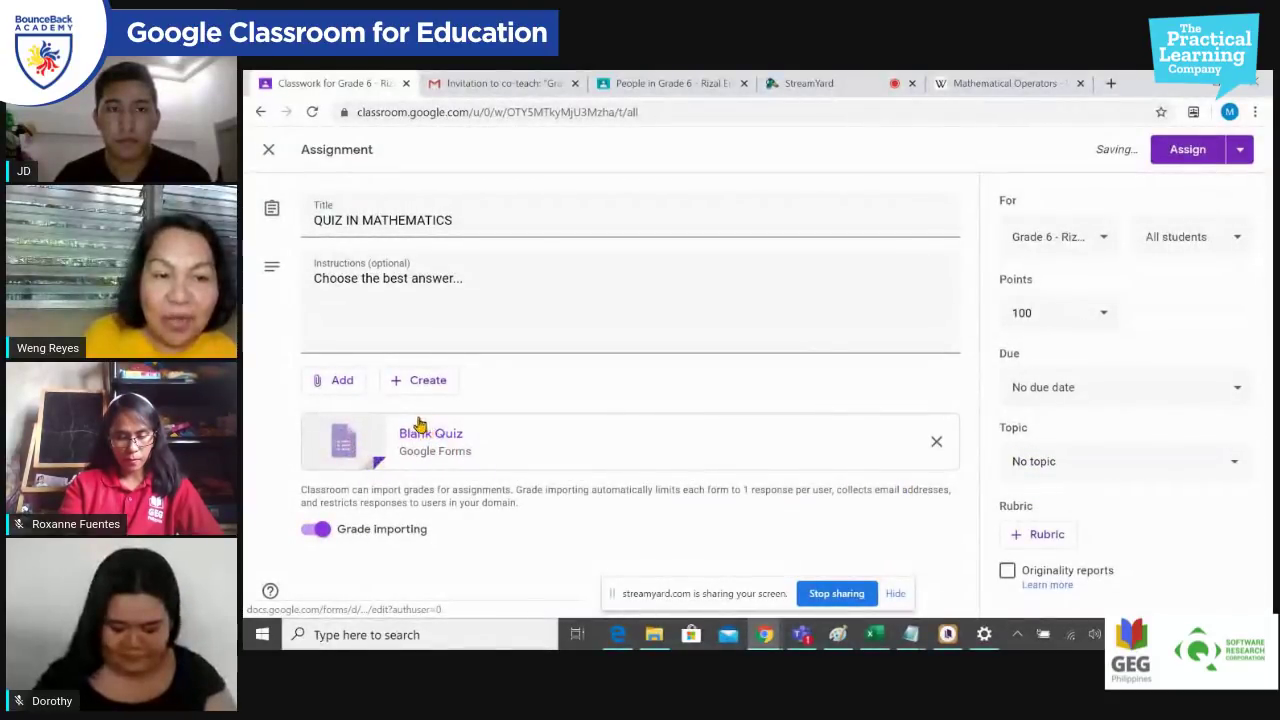
Step: Switch grade importing off and back on, then open the attached Blank Quiz form
{"action": "left_click", "coordinate": [318, 536]}
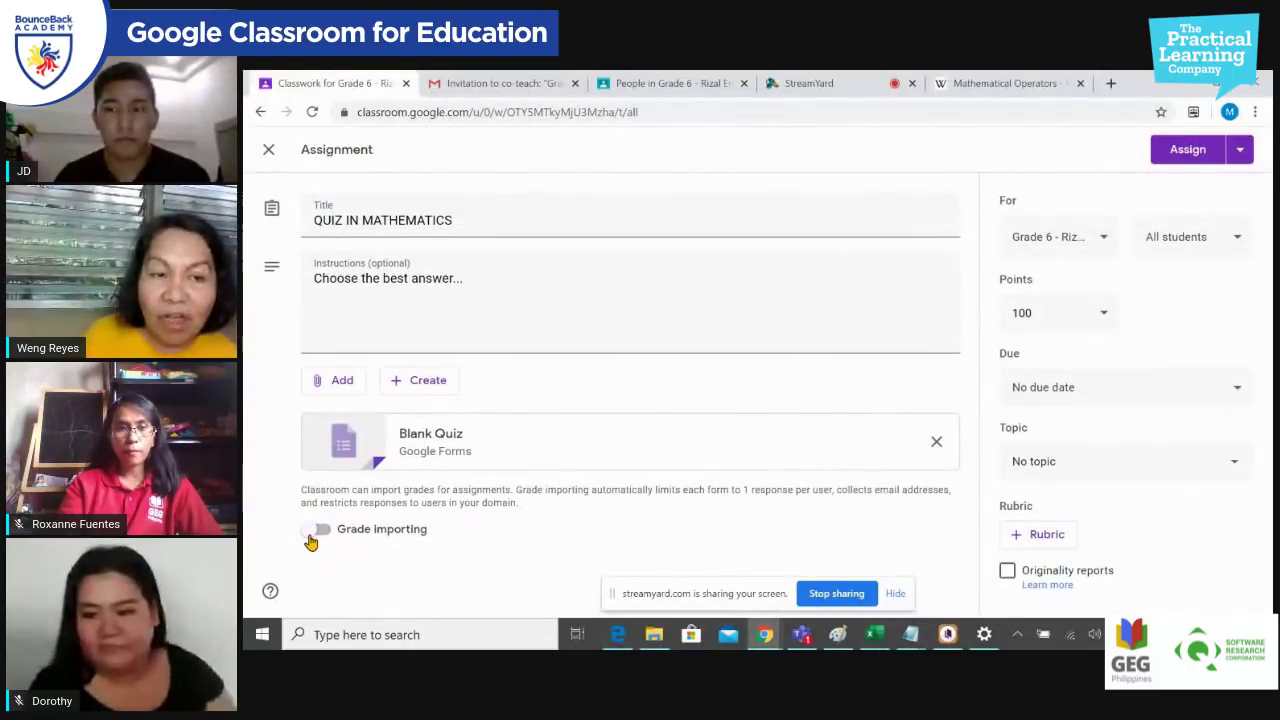
{"action": "left_click", "coordinate": [322, 538]}
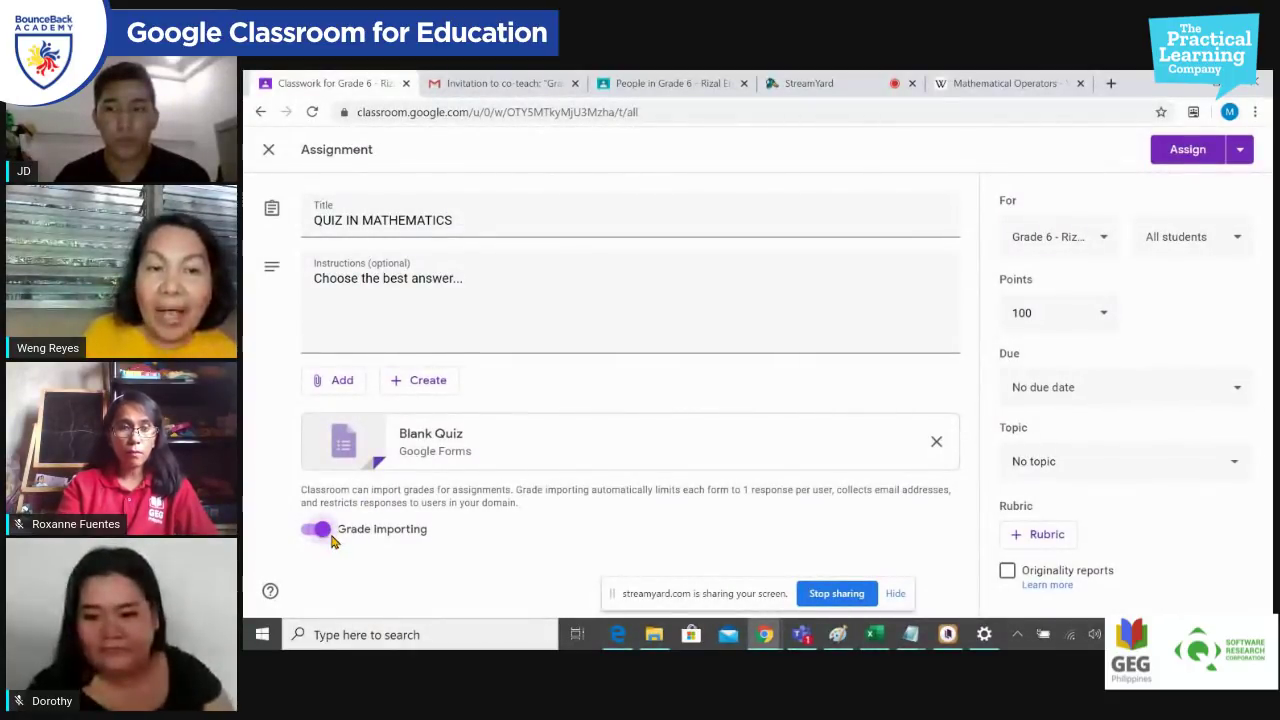
{"action": "left_click", "coordinate": [537, 437]}
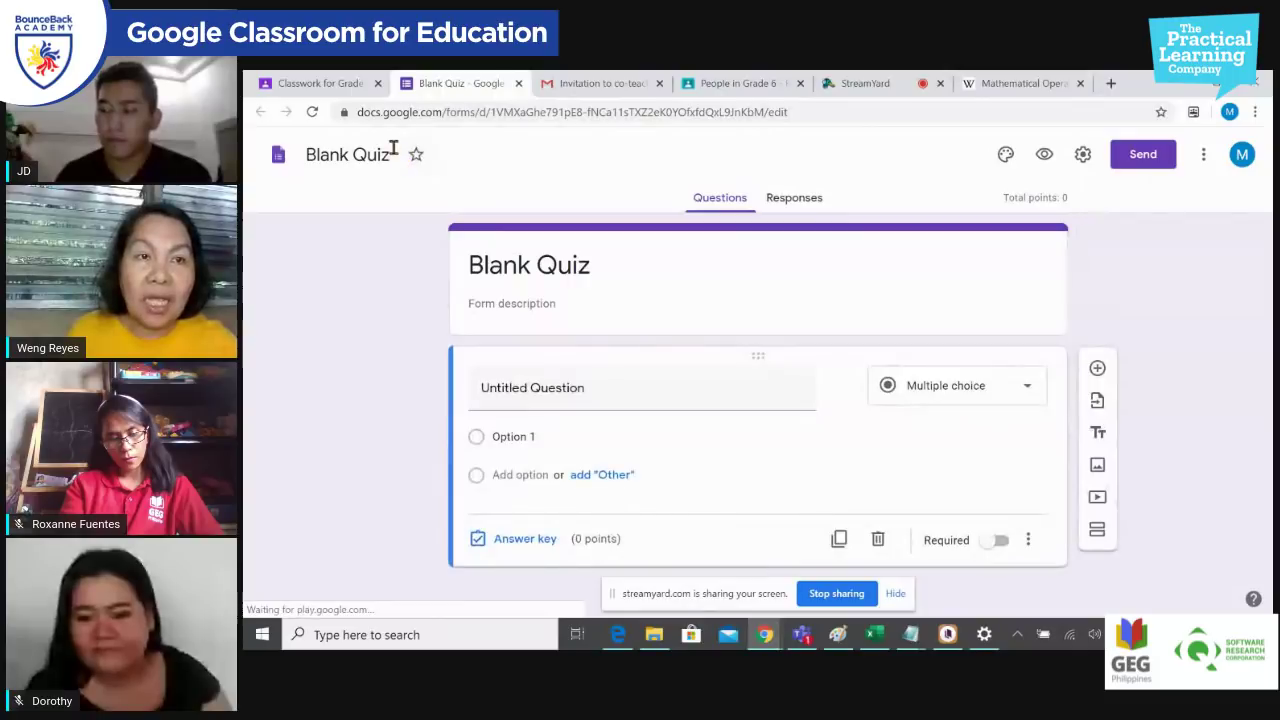
Step: Rename the form file to MATH QUIZ and select 'Blank' in the form heading
{"action": "left_click_drag", "start_coordinate": [386, 152], "coordinate": [289, 163]}
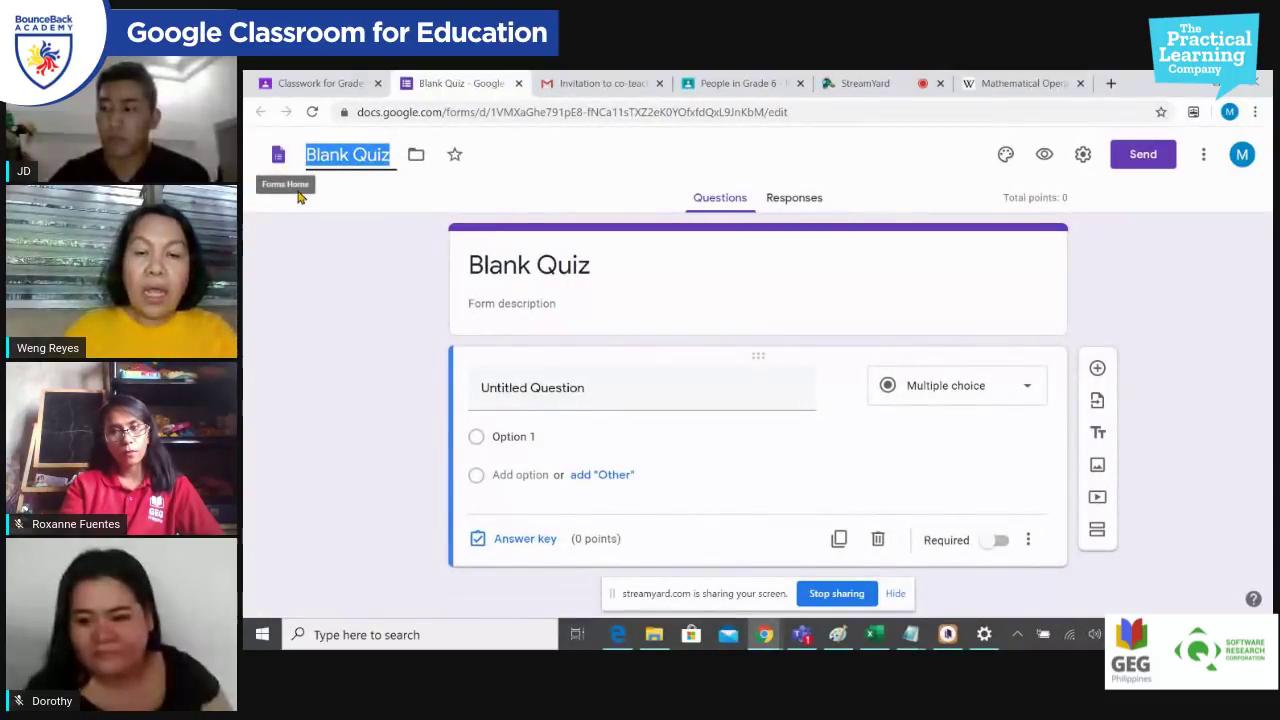
{"action": "type", "text": "MATH"}
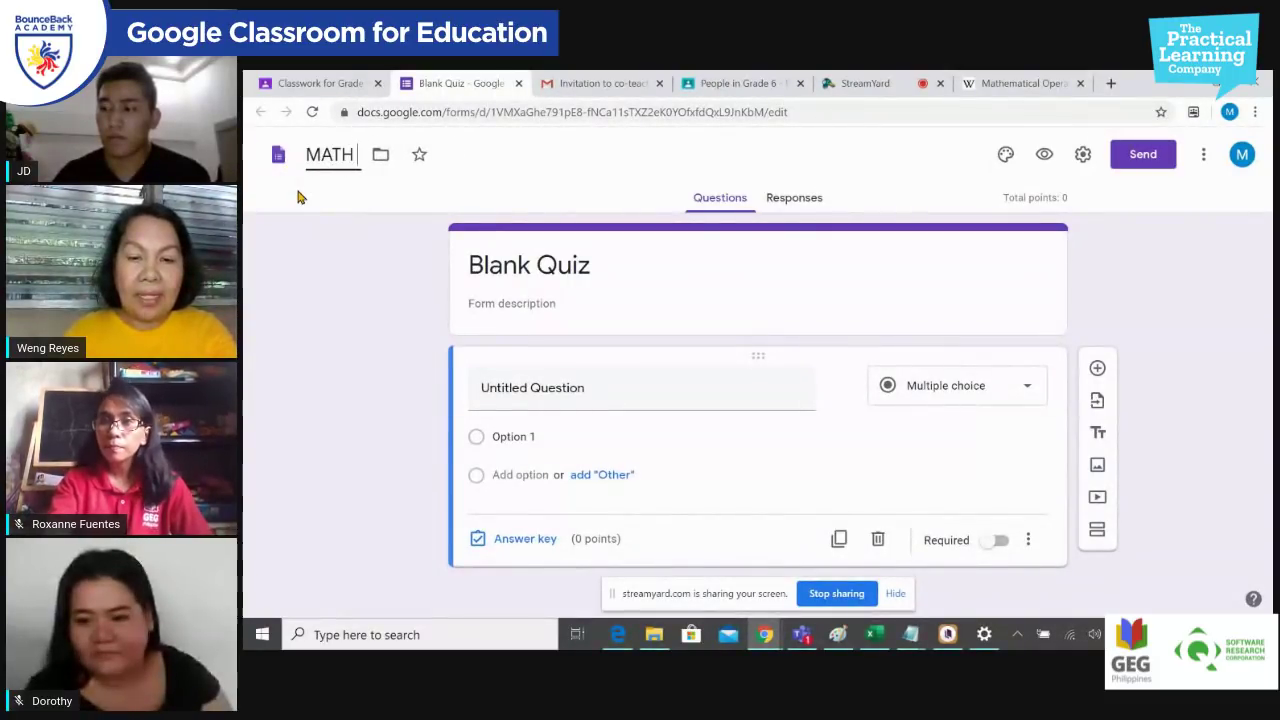
{"action": "type", "text": " QUIZ"}
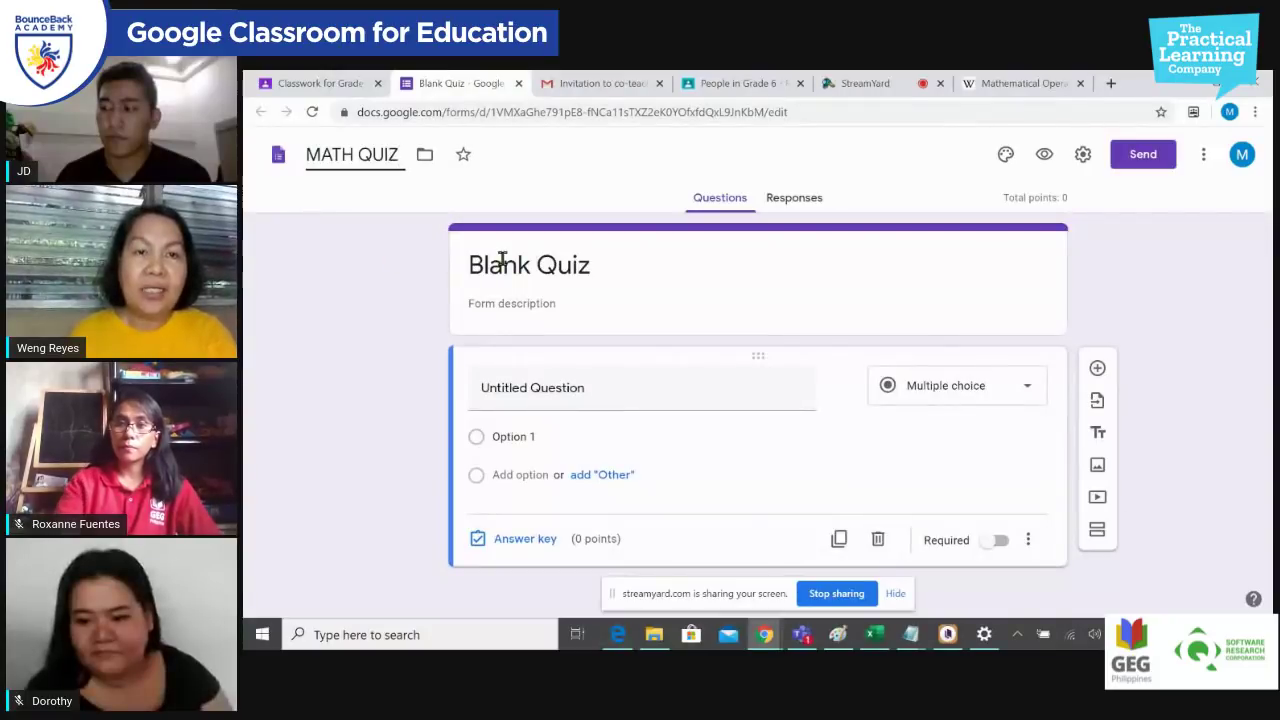
{"action": "triple_click", "coordinate": [520, 263]}
{"action": "left_click", "coordinate": [537, 264]}
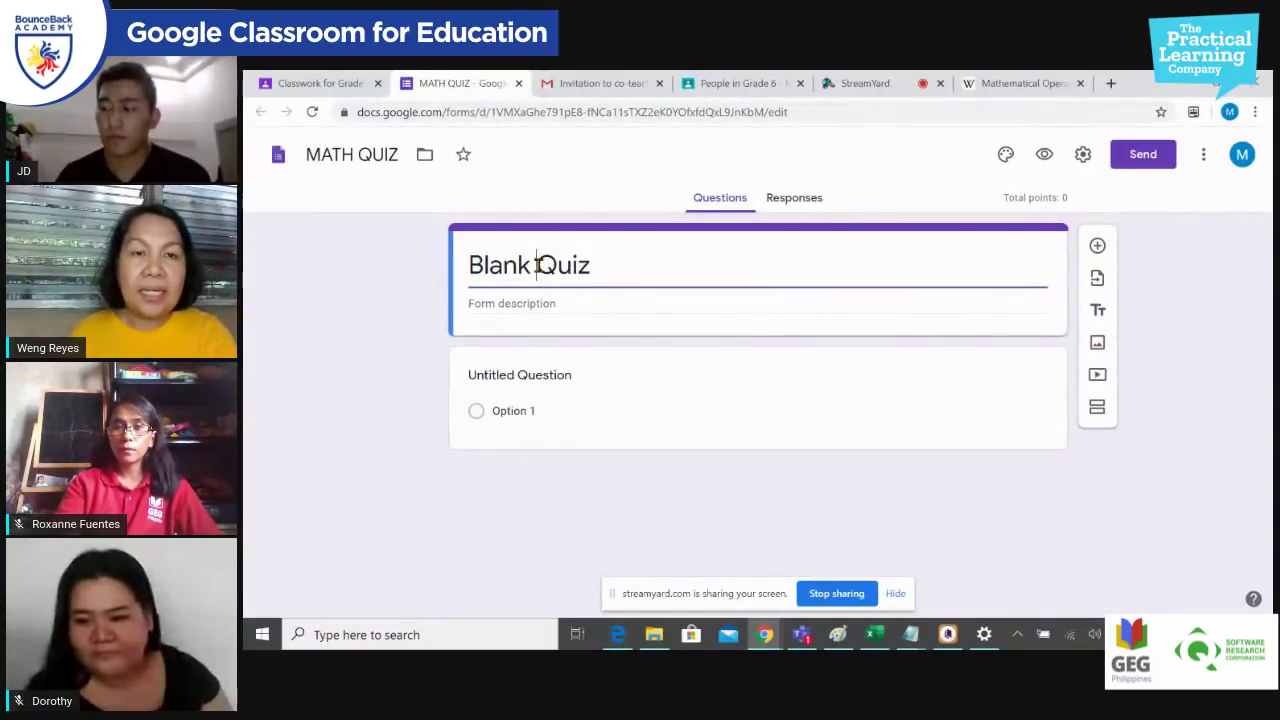
{"action": "left_click_drag", "start_coordinate": [537, 264], "coordinate": [470, 256]}
Step: Replace 'Blank' with MATH, fixing typos, so the heading reads MATH Quiz
{"action": "type", "text": "ATH"}
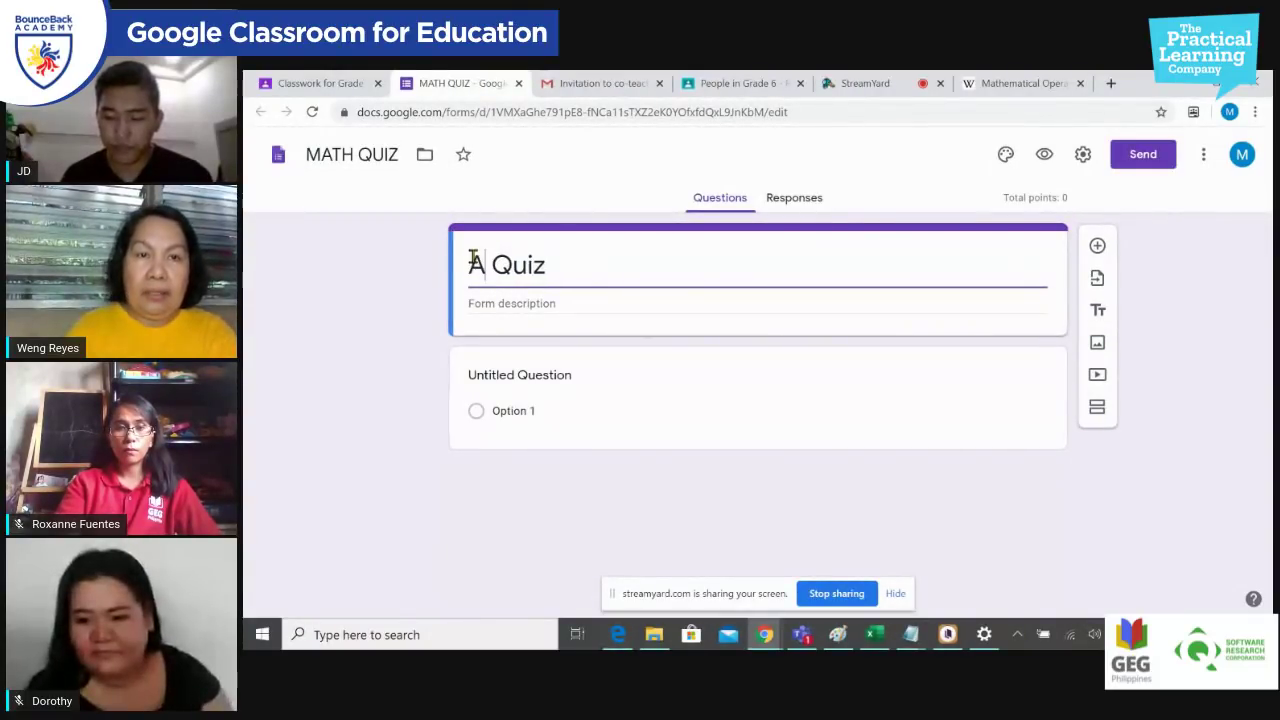
{"action": "key", "text": "BackSpace"}
{"action": "key", "text": "BackSpace"}
{"action": "key", "text": "BackSpace"}
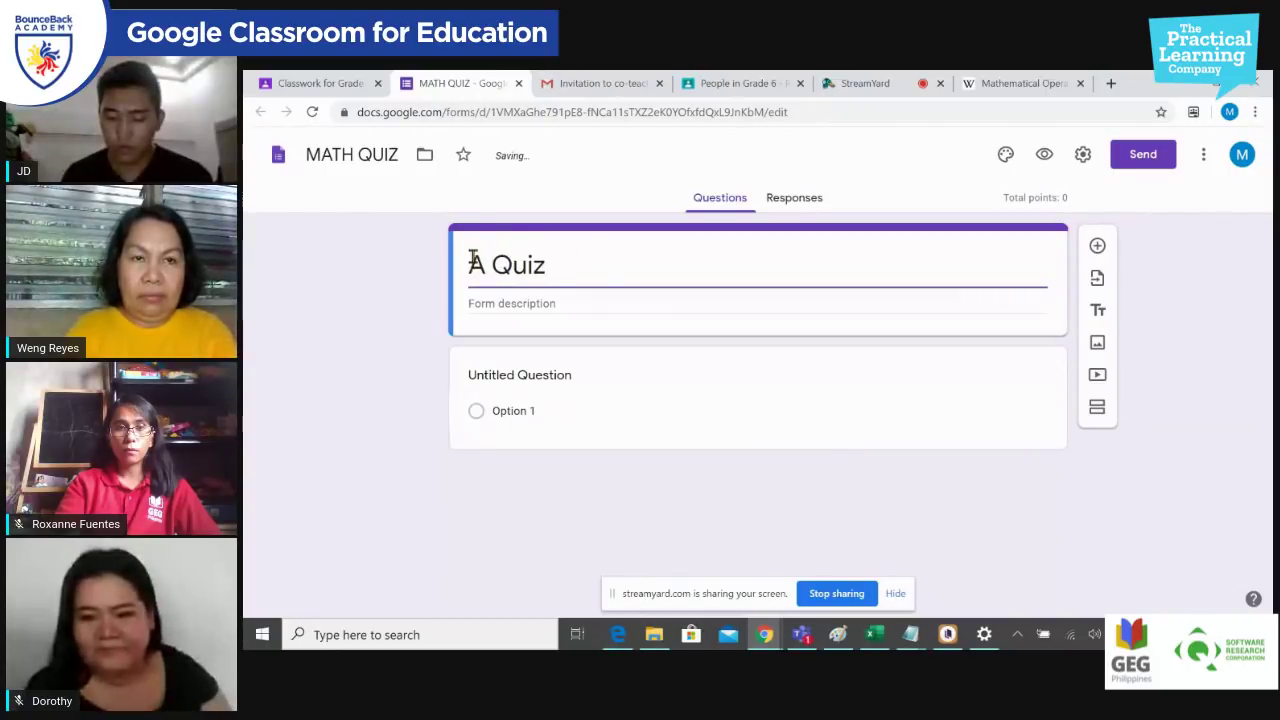
{"action": "type", "text": "AMT"}
{"action": "key", "text": "BackSpace"}
{"action": "key", "text": "BackSpace"}
{"action": "key", "text": "BackSpace"}
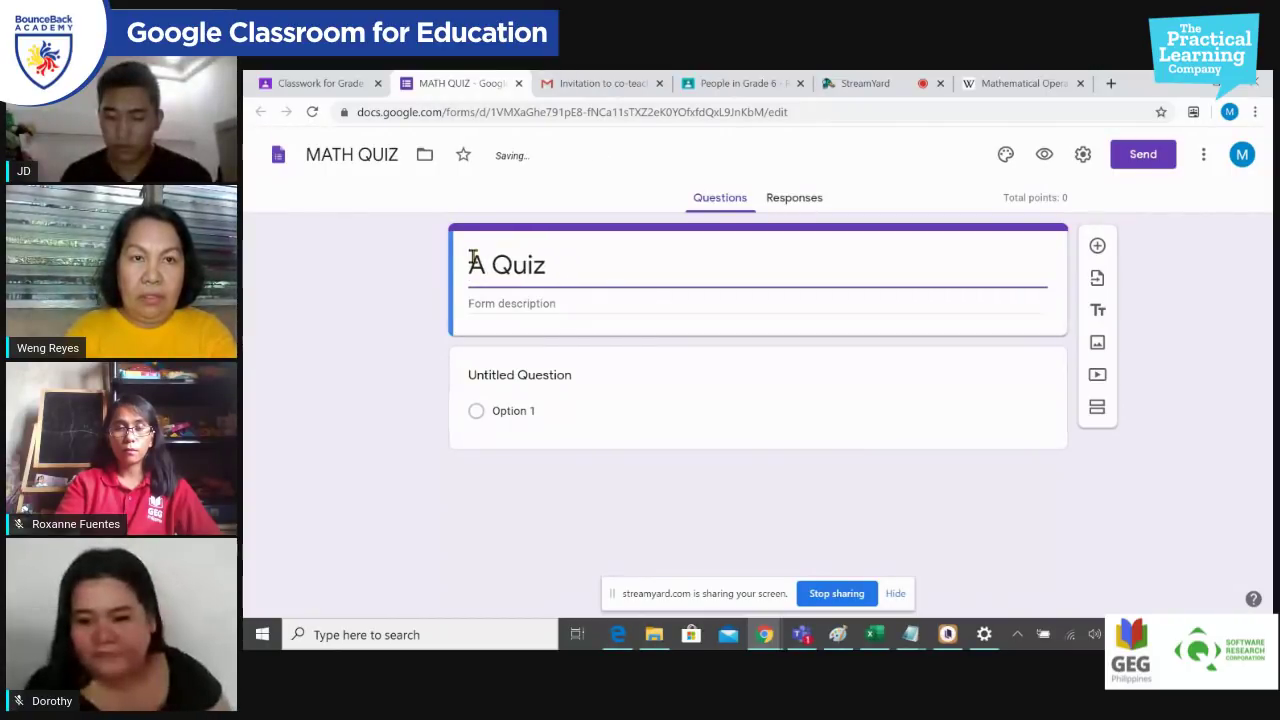
{"action": "type", "text": "MAT"}
{"action": "type", "text": "CH"}
{"action": "key", "text": "BackSpace"}
{"action": "key", "text": "BackSpace"}
{"action": "type", "text": "H"}
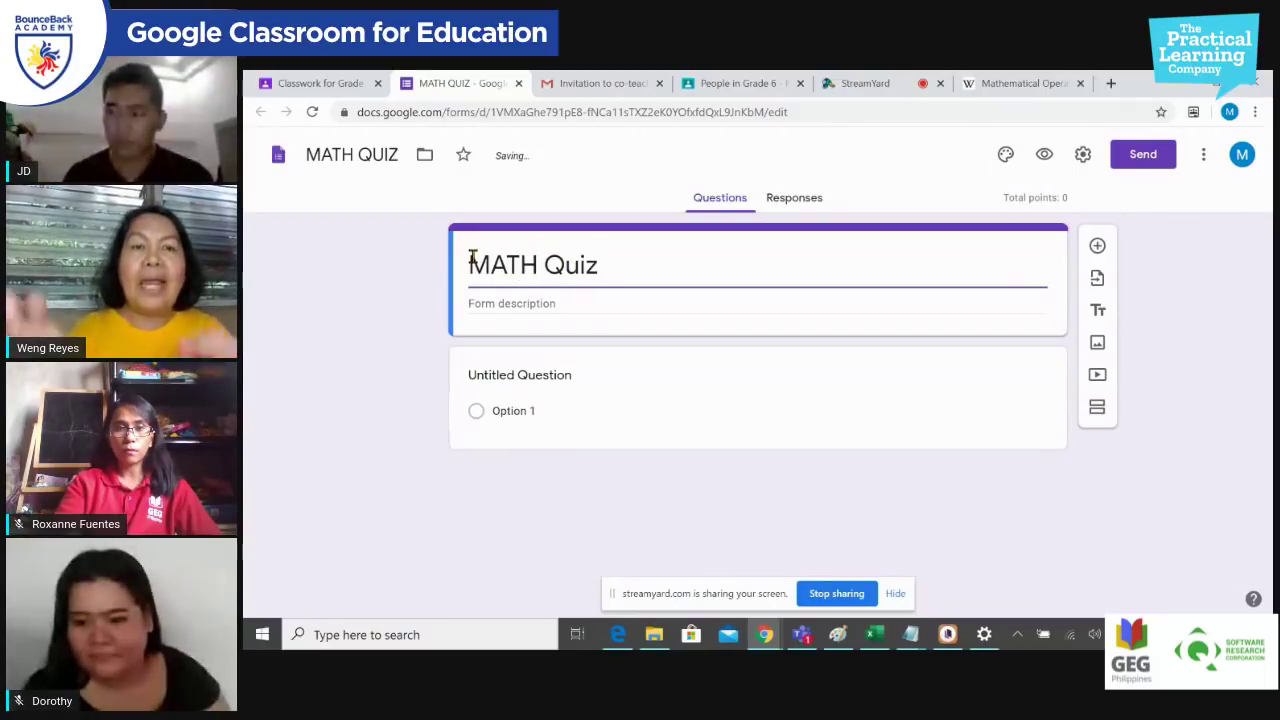
{"action": "left_click", "coordinate": [597, 387]}
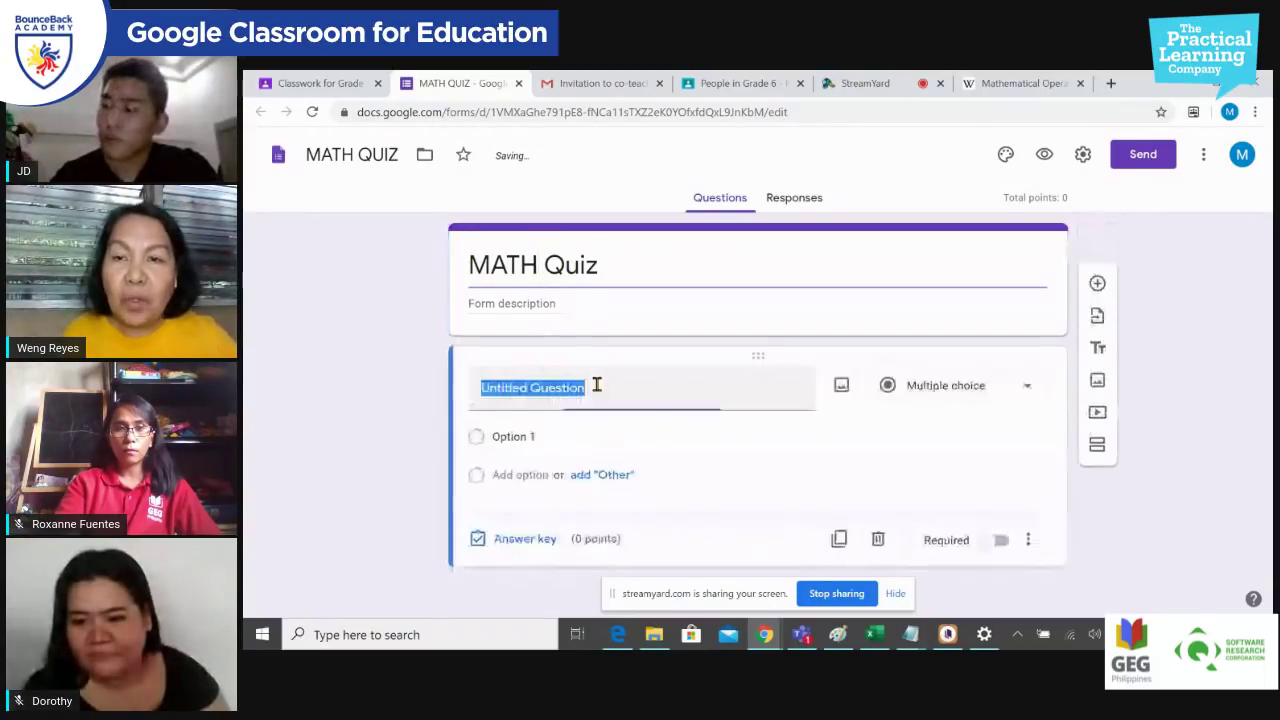
Step: Keep question one multiple choice, titled 'In math, the world "of" usually refers to which operators'
{"action": "left_click", "coordinate": [1025, 399]}
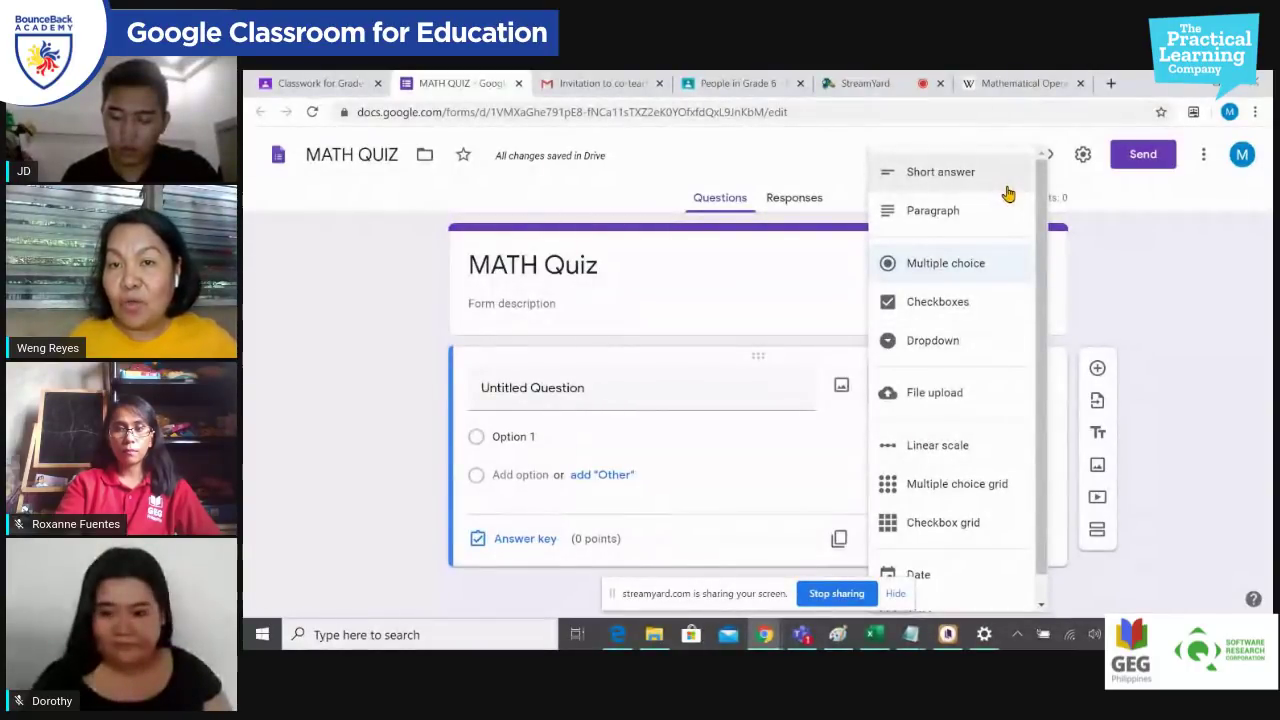
{"action": "left_click", "coordinate": [990, 268]}
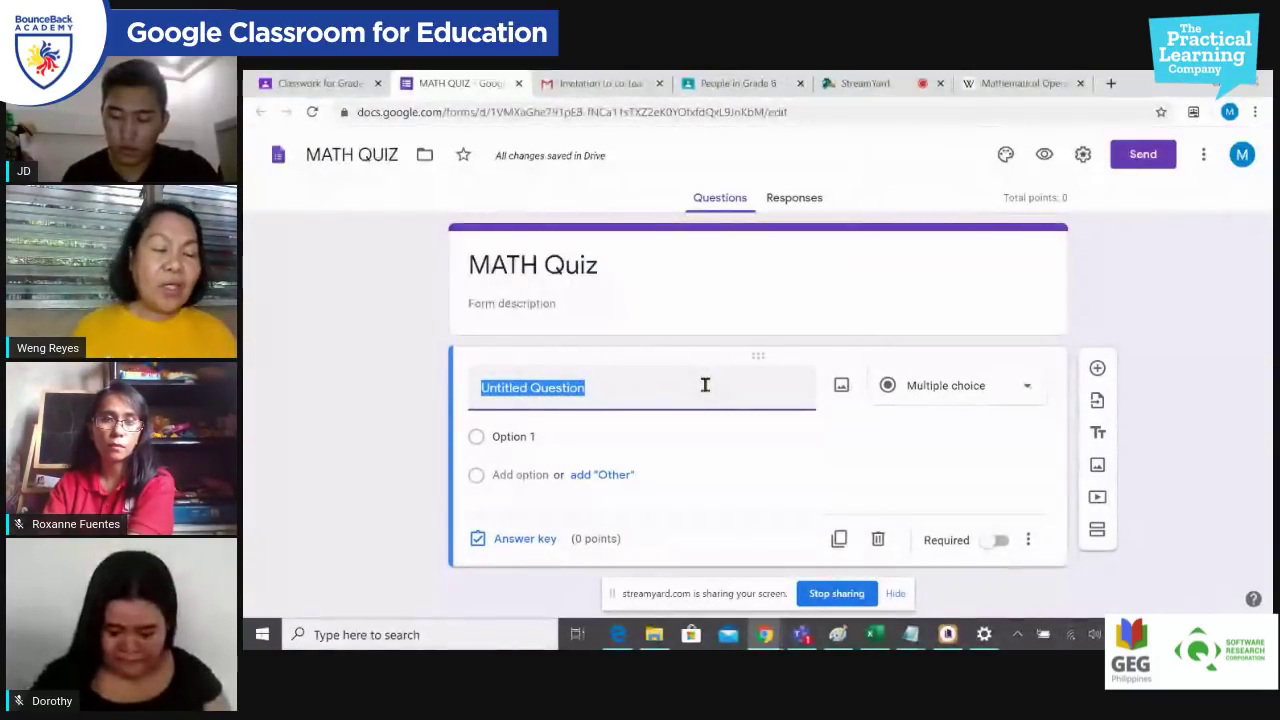
{"action": "type", "text": "In"}
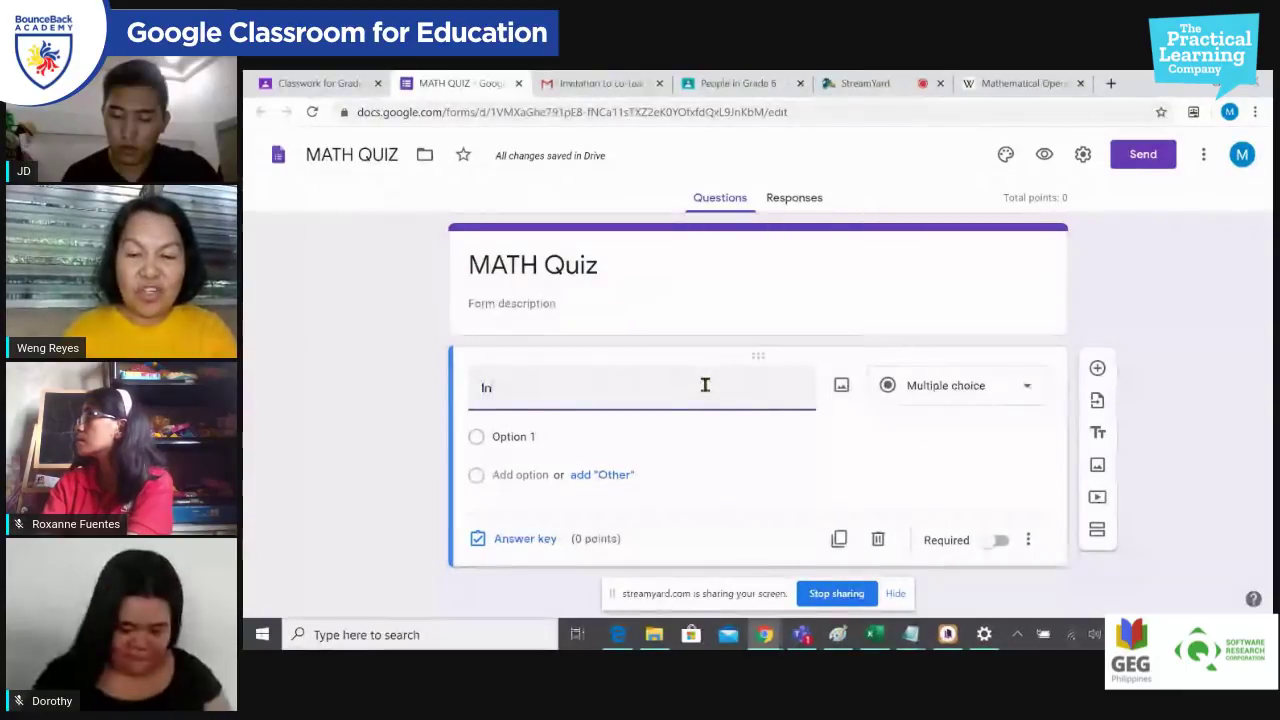
{"action": "type", "text": ".math"}
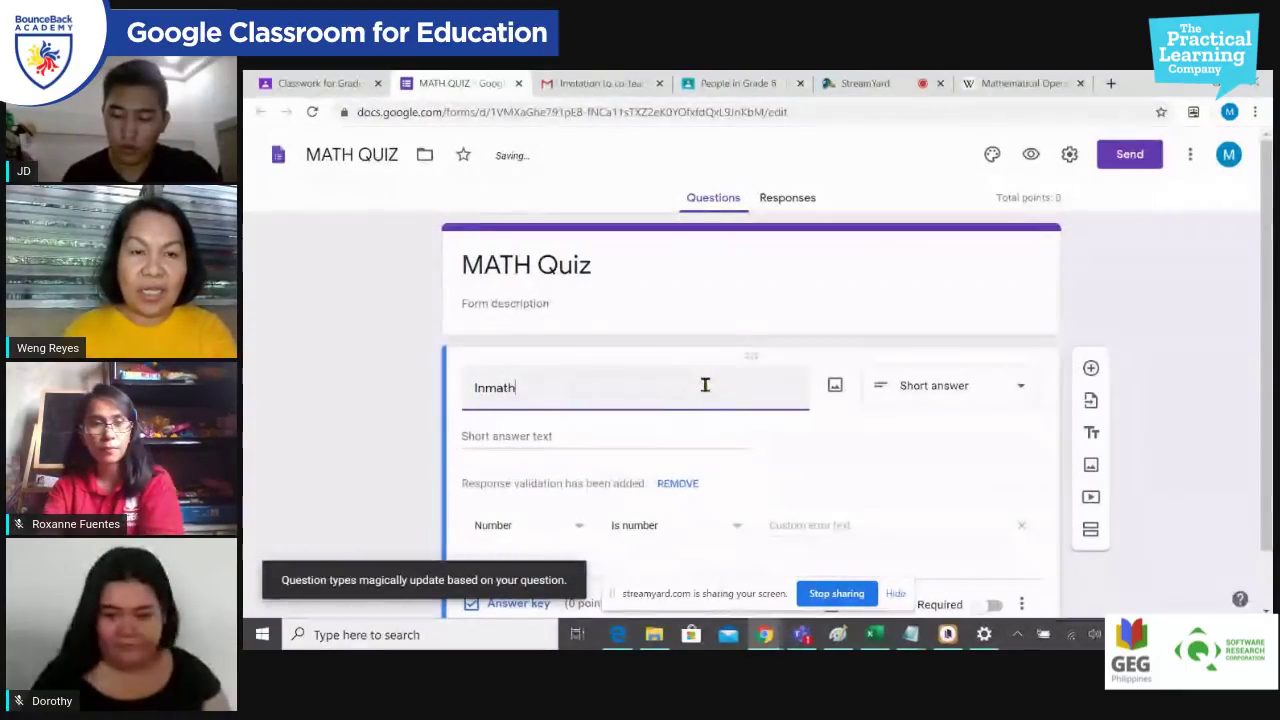
{"action": "key", "text": "BackSpace"}
{"action": "key", "text": "BackSpace"}
{"action": "key", "text": "BackSpace"}
{"action": "key", "text": "BackSpace"}
{"action": "type", "text": "mat"}
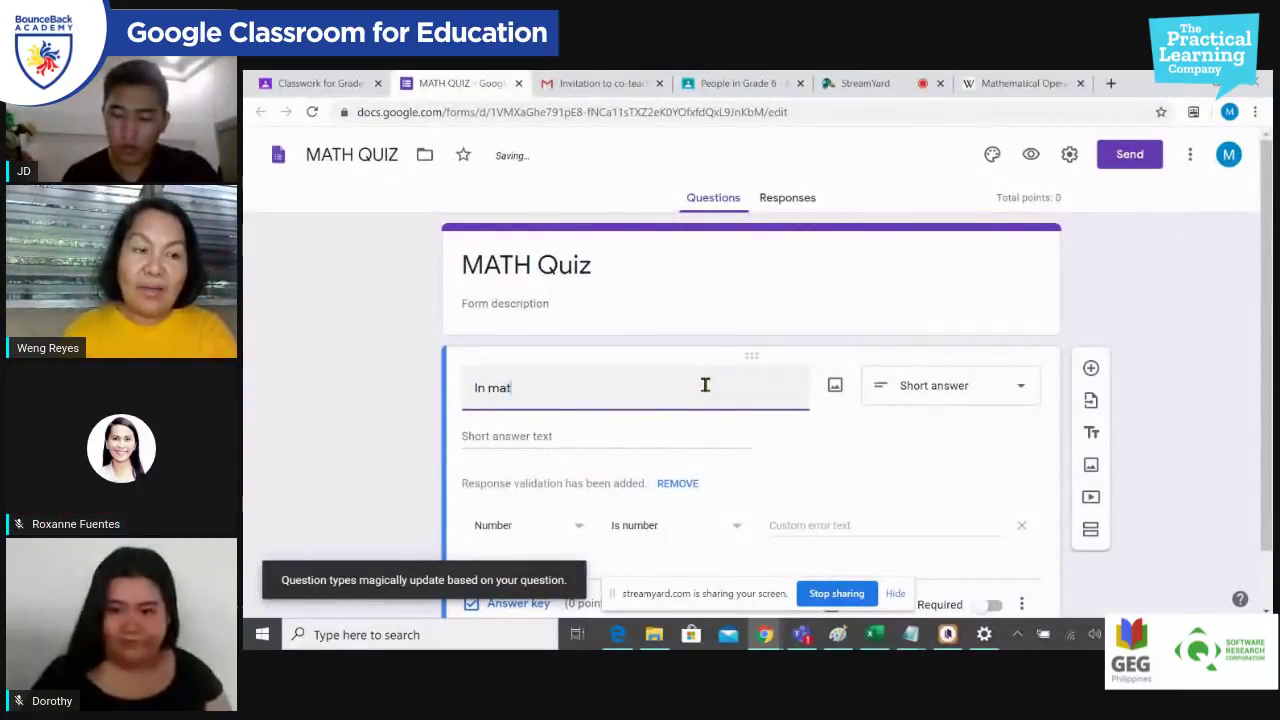
{"action": "type", "text": "h, t"}
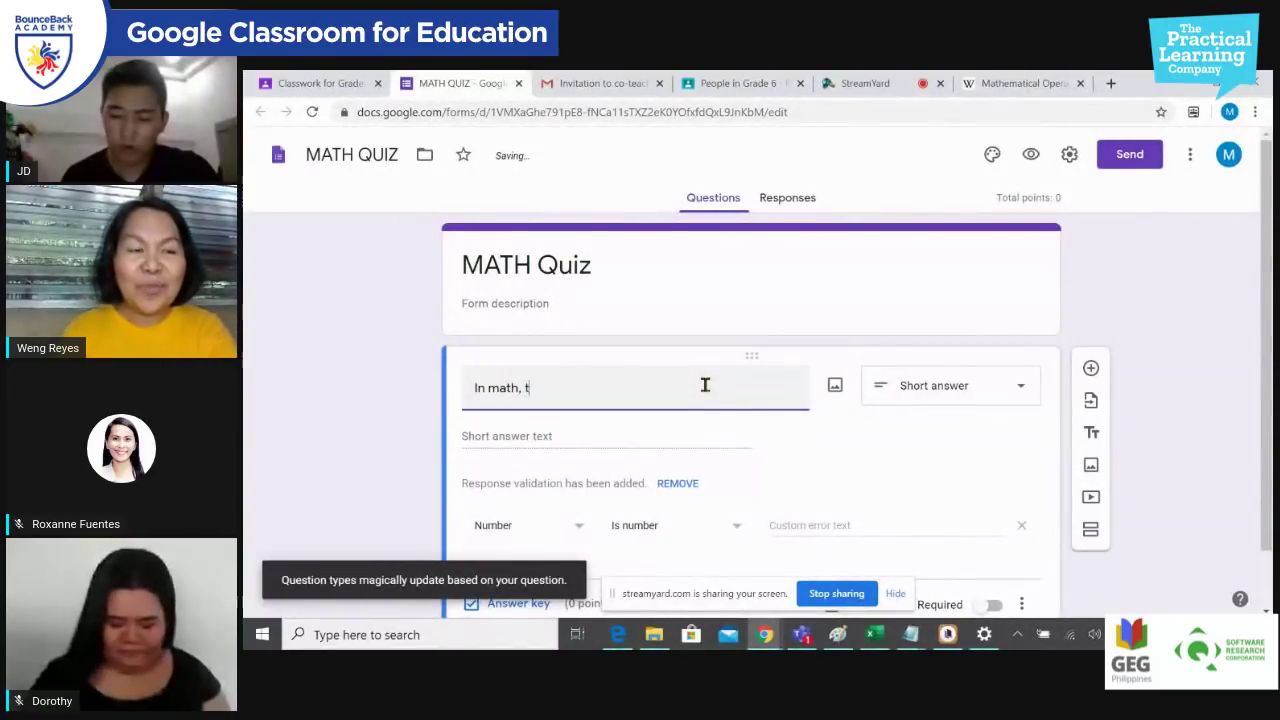
{"action": "type", "text": "he wor"}
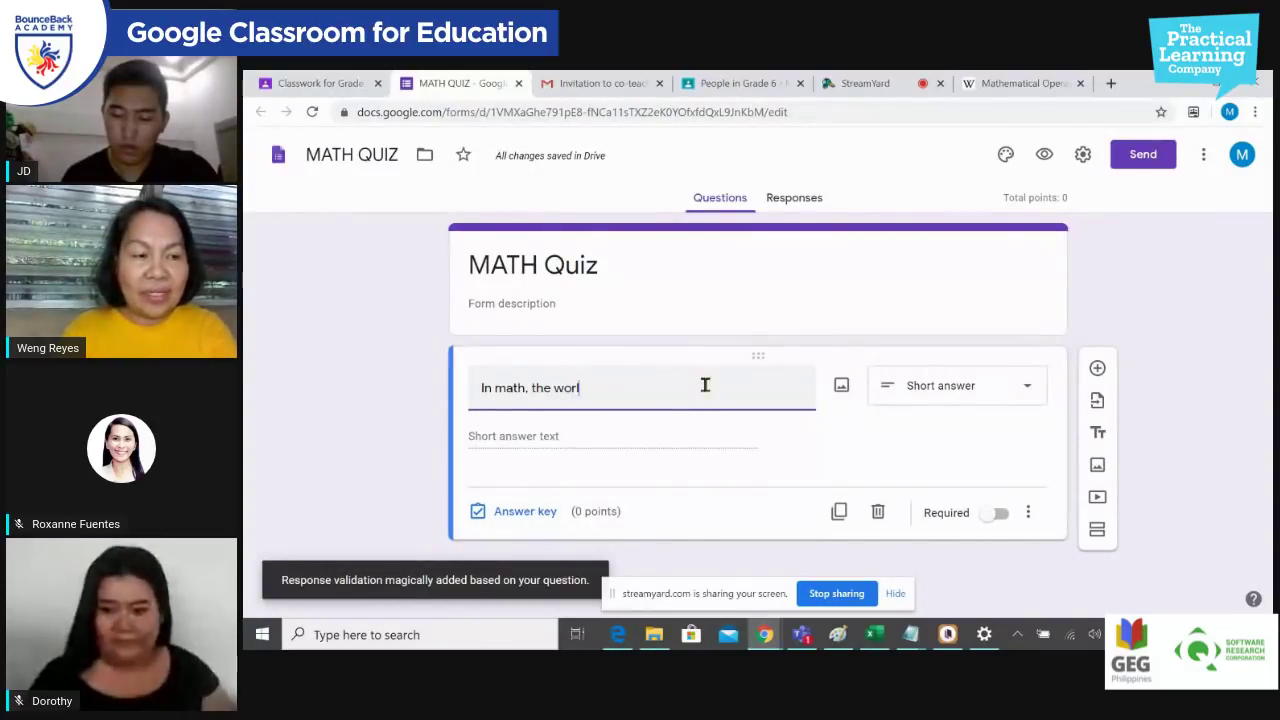
{"action": "type", "text": "ld :o"}
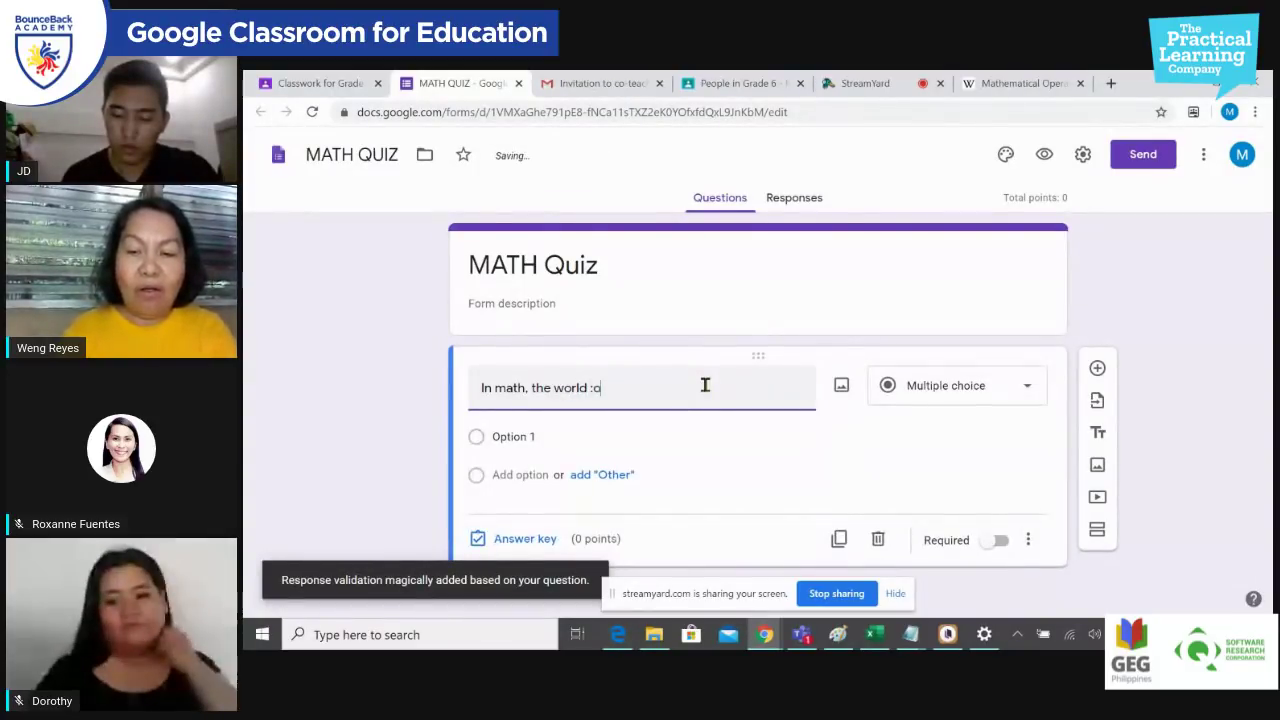
{"action": "type", "text": "f:"}
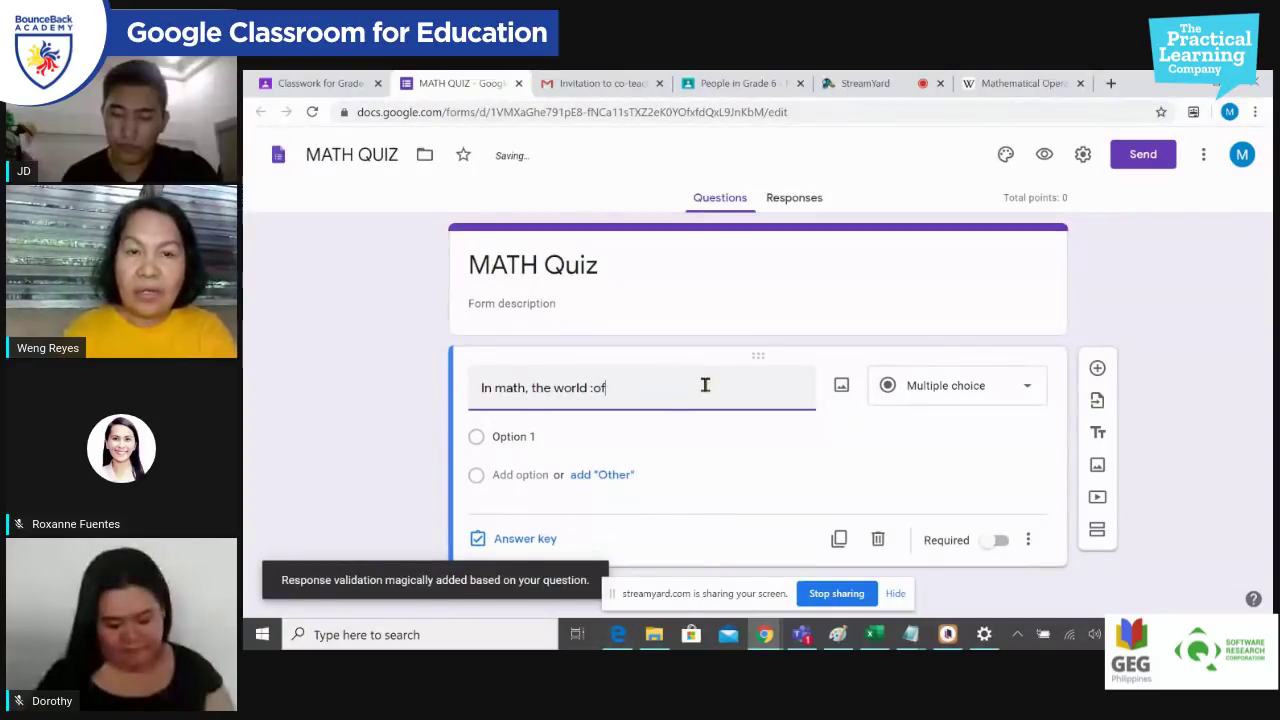
{"action": "key", "text": "BackSpace"}
{"action": "key", "text": "BackSpace"}
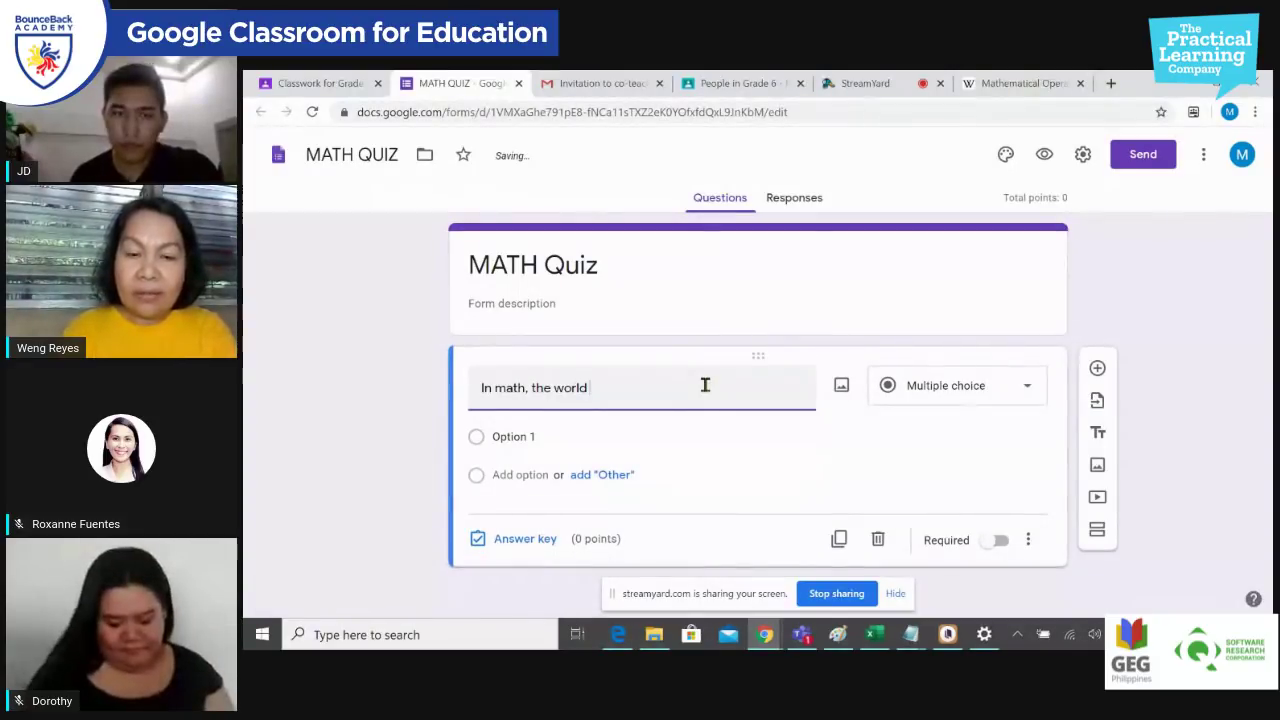
{"action": "type", "text": "\"of\" n"}
{"action": "key", "text": "BackSpace"}
{"action": "key", "text": "BackSpace"}
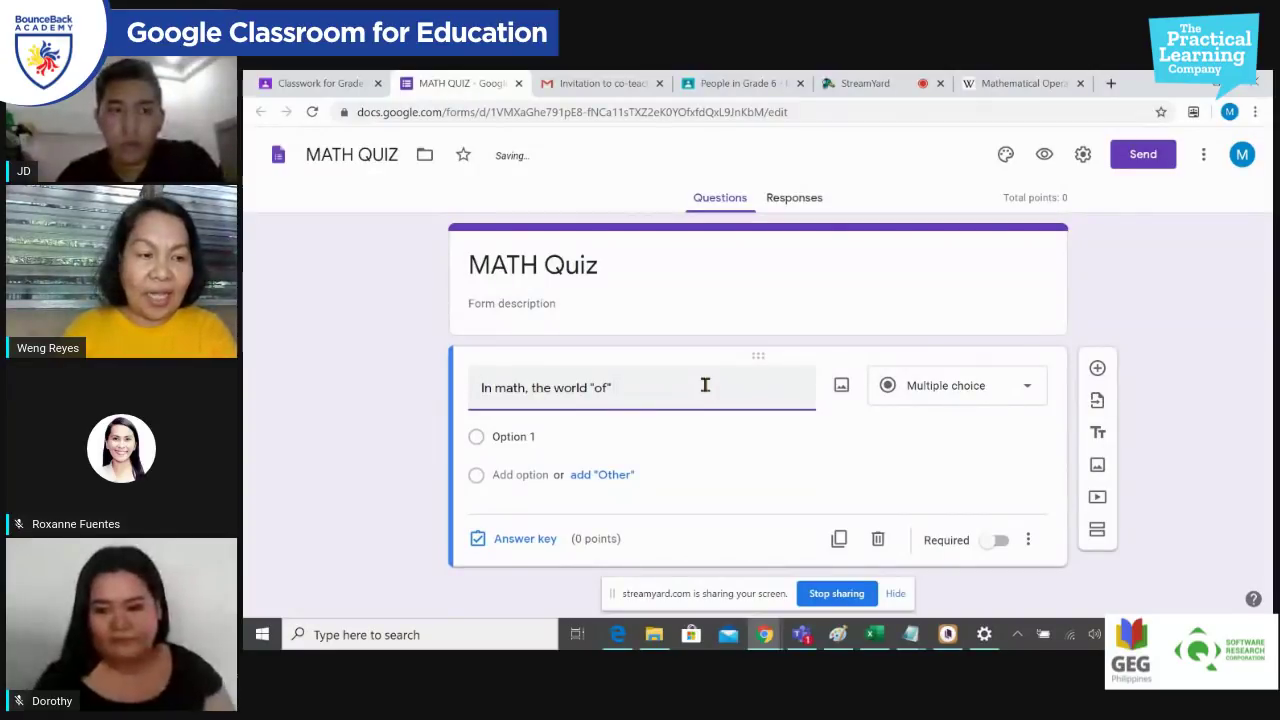
{"action": "type", "text": "usual"}
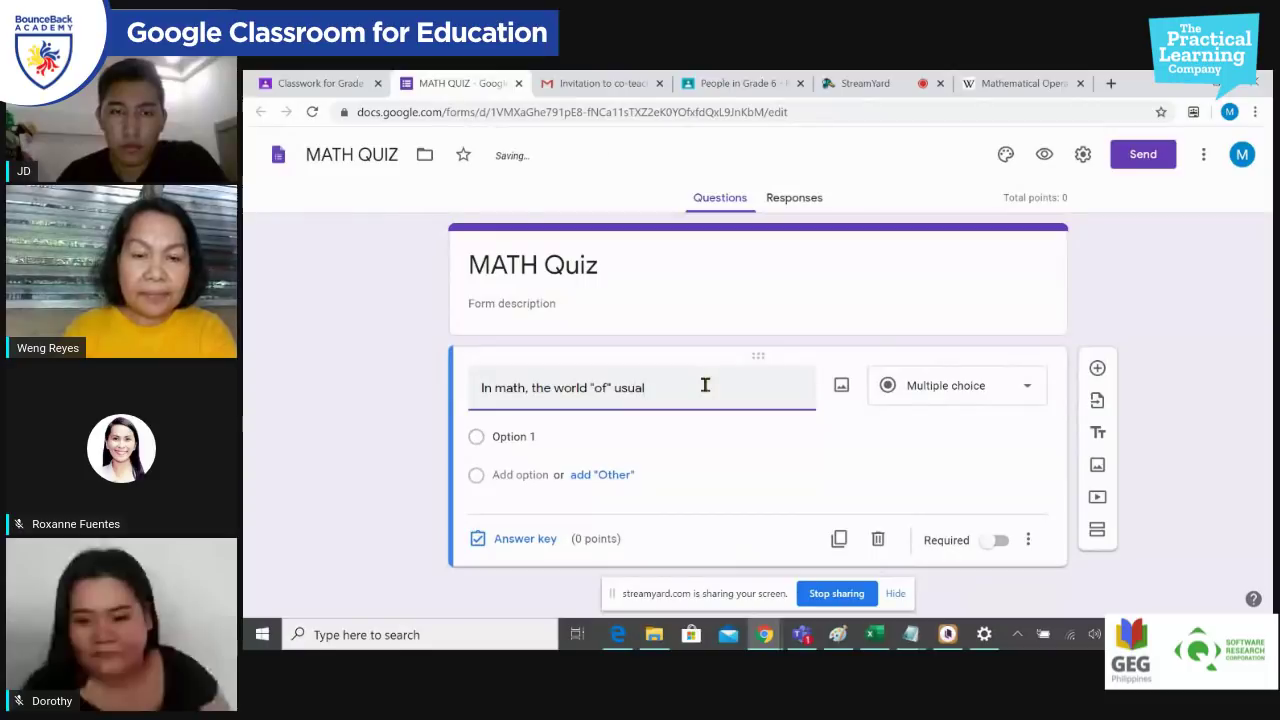
{"action": "type", "text": "ly re"}
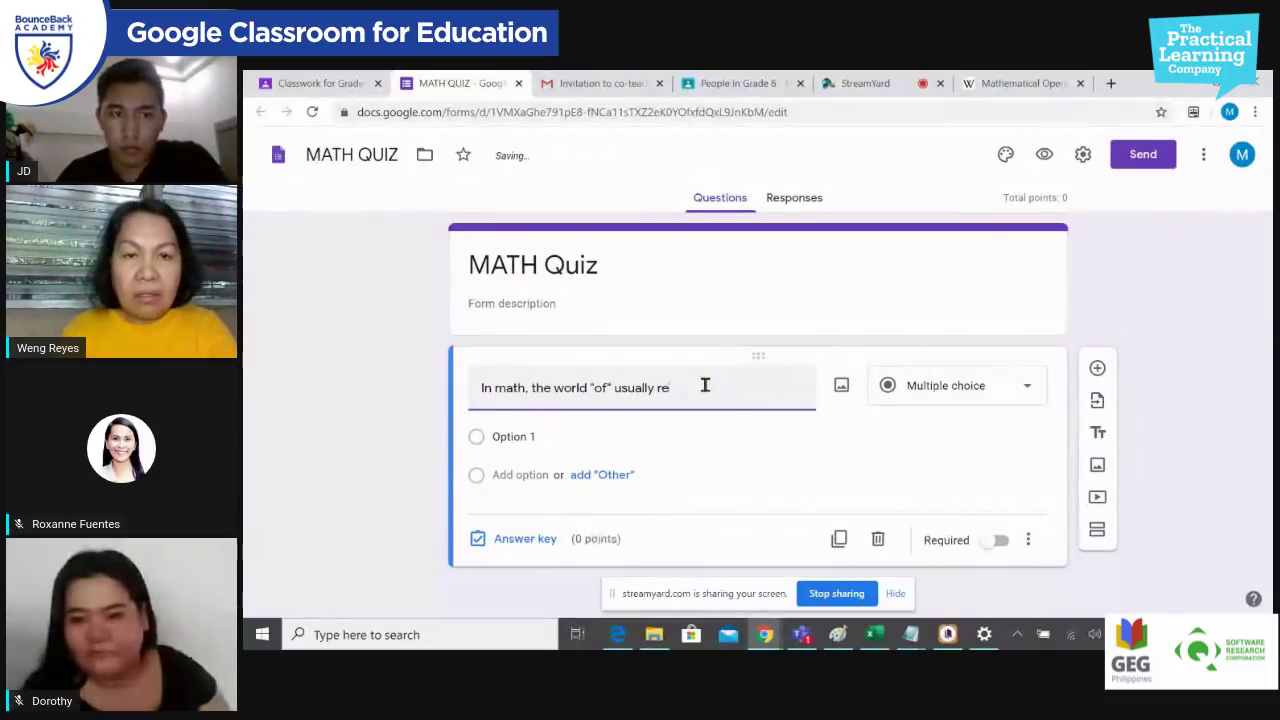
{"action": "type", "text": "fers to whic"}
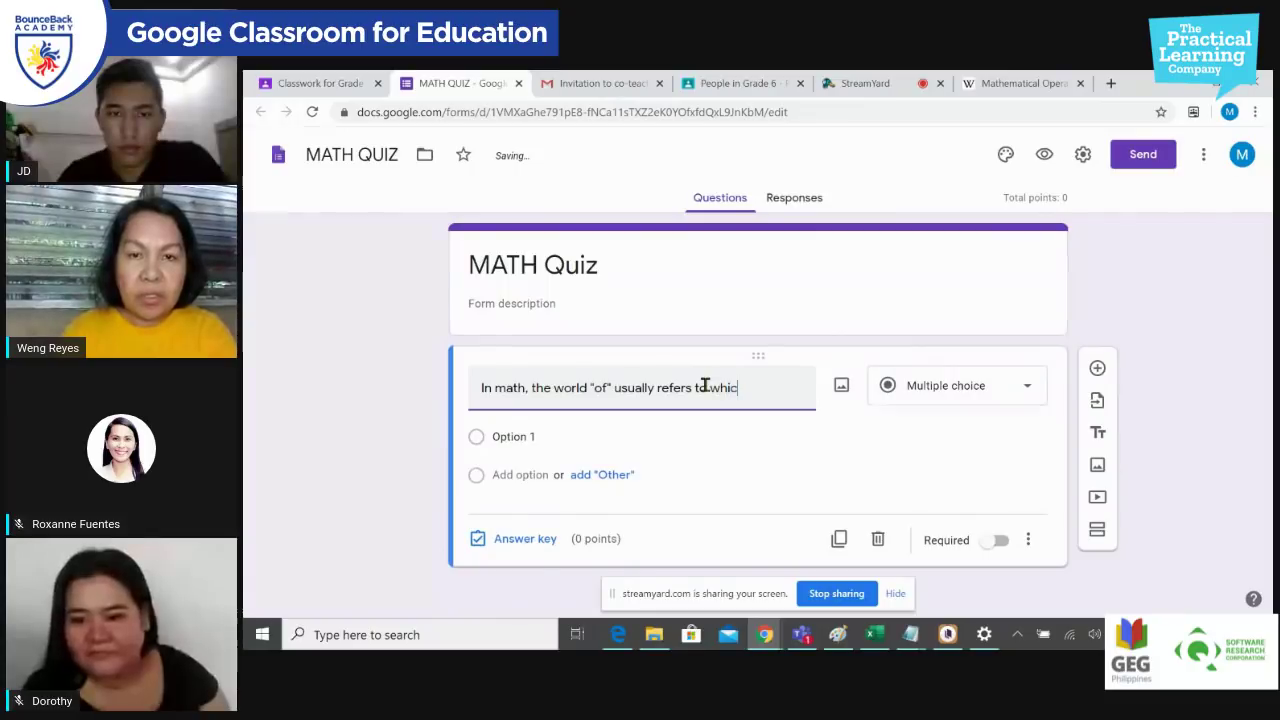
{"action": "type", "text": "h ope"}
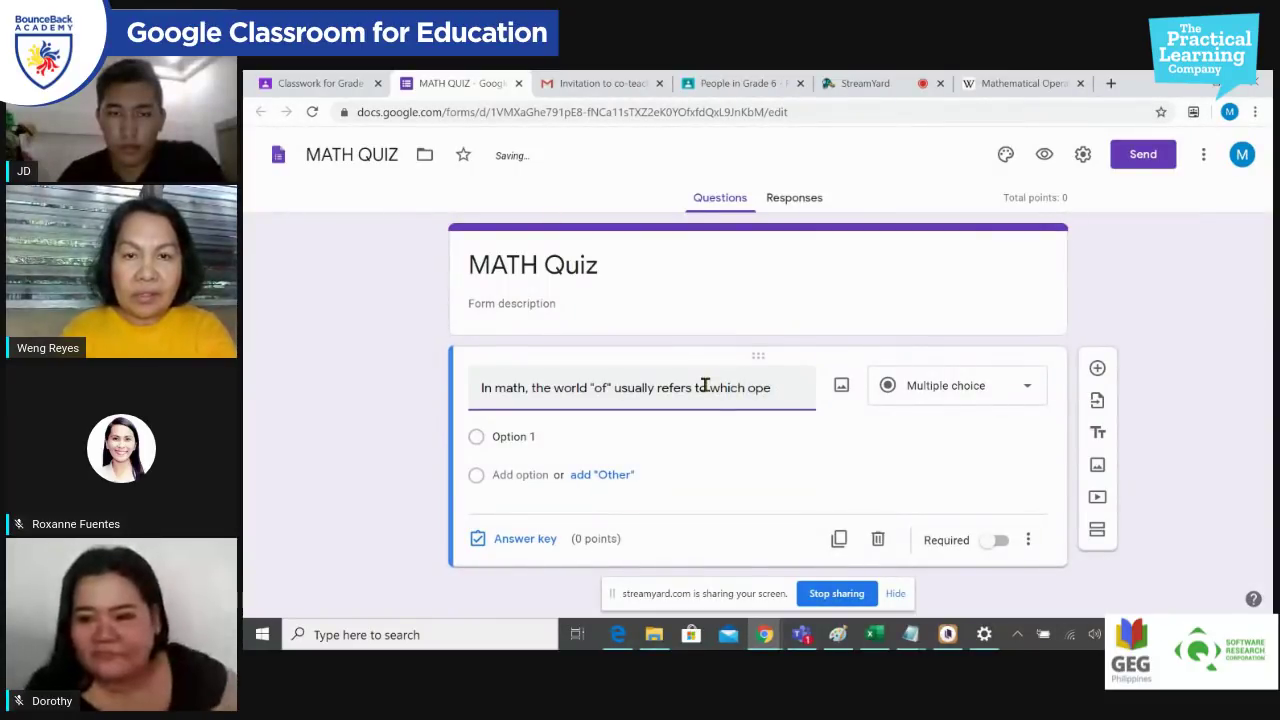
{"action": "type", "text": "rators"}
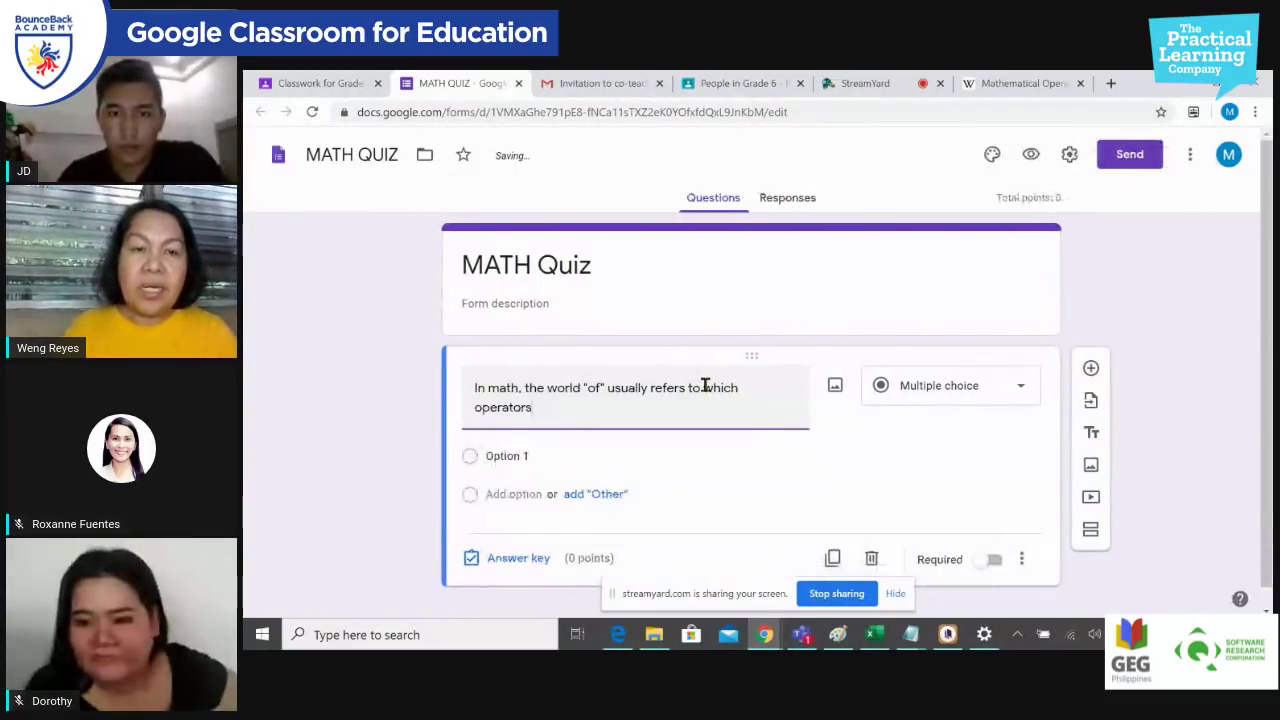
Step: Add the answer options Addition, Multiplication and Division to the first question
{"action": "left_click", "coordinate": [552, 452]}
{"action": "type", "text": "Addition"}
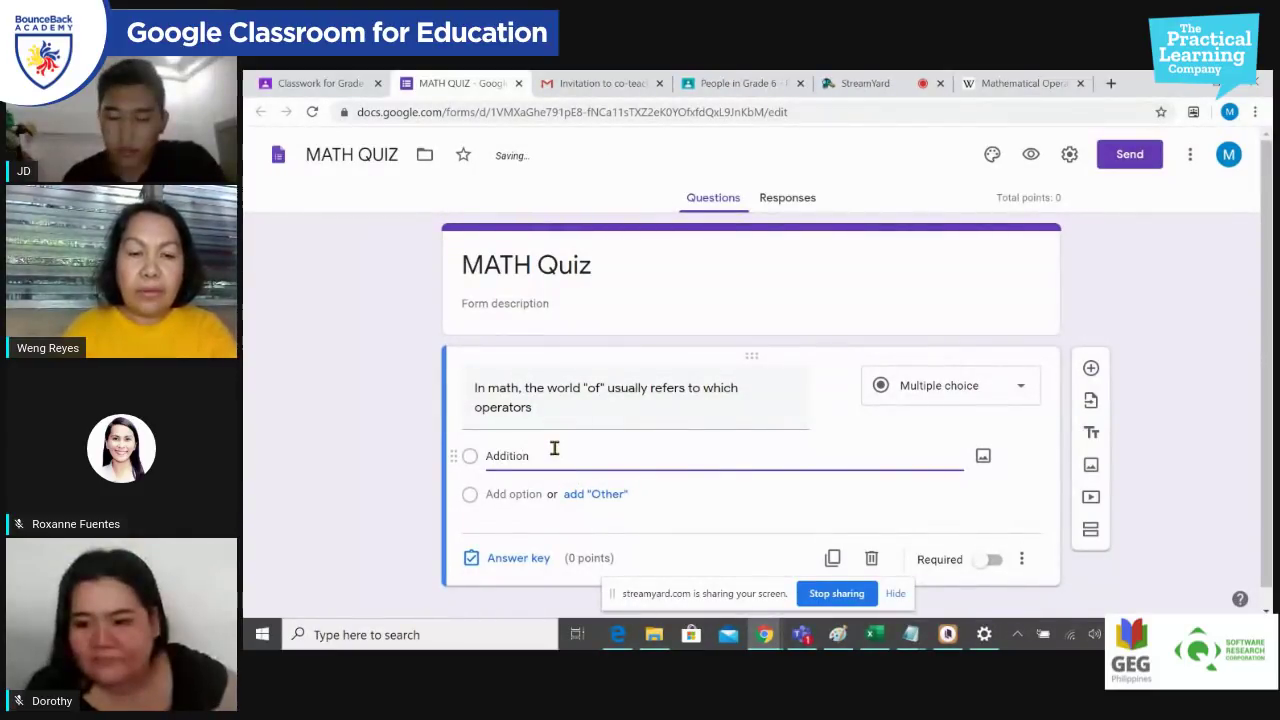
{"action": "key", "text": "Return"}
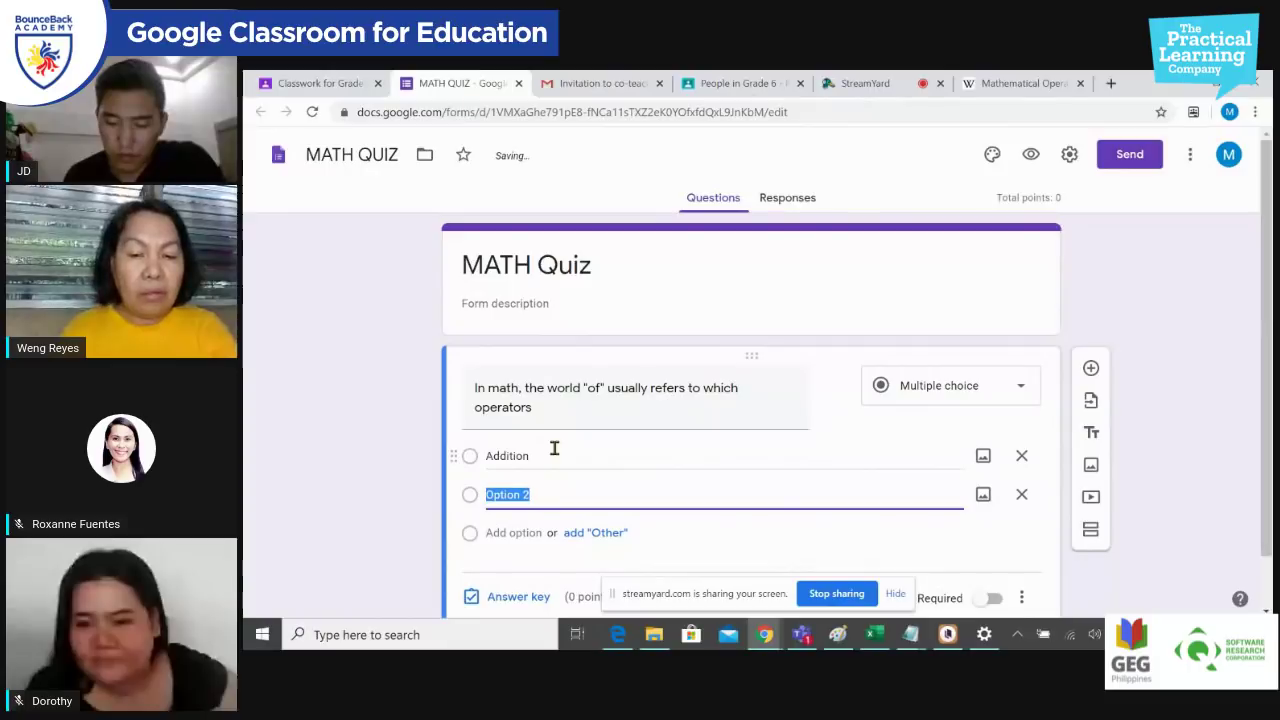
{"action": "type", "text": "Multi"}
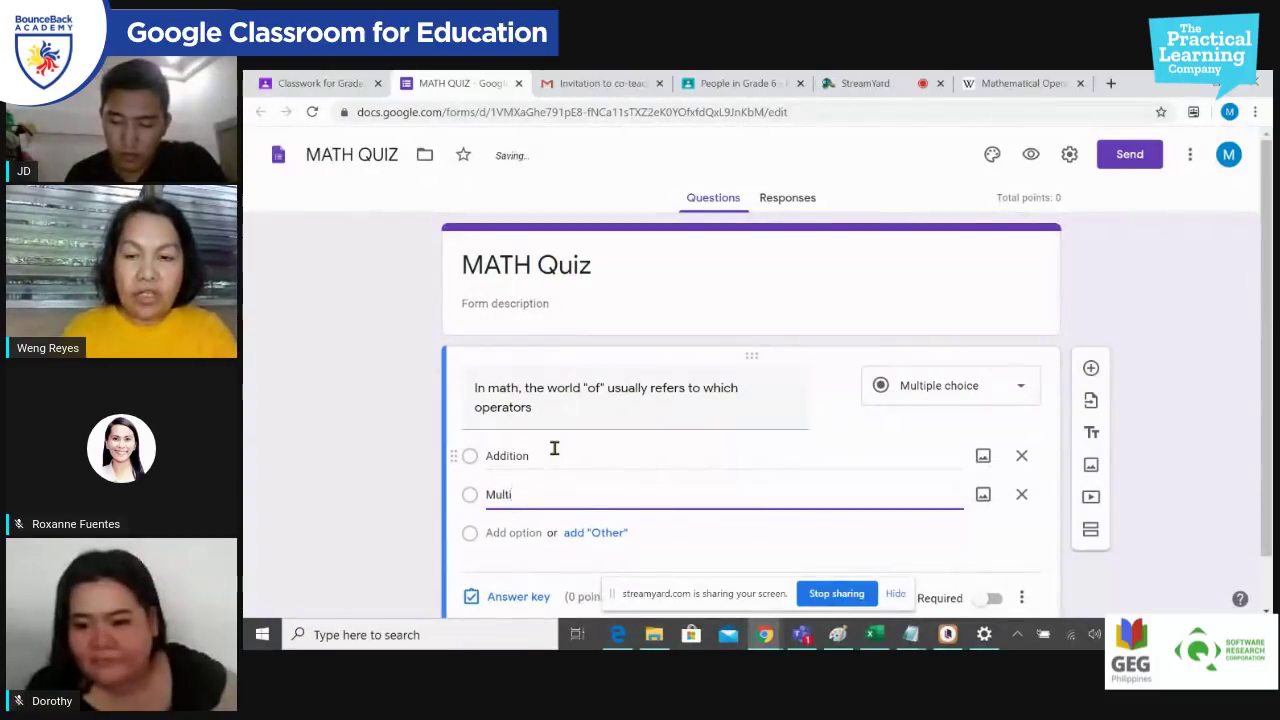
{"action": "type", "text": "plication"}
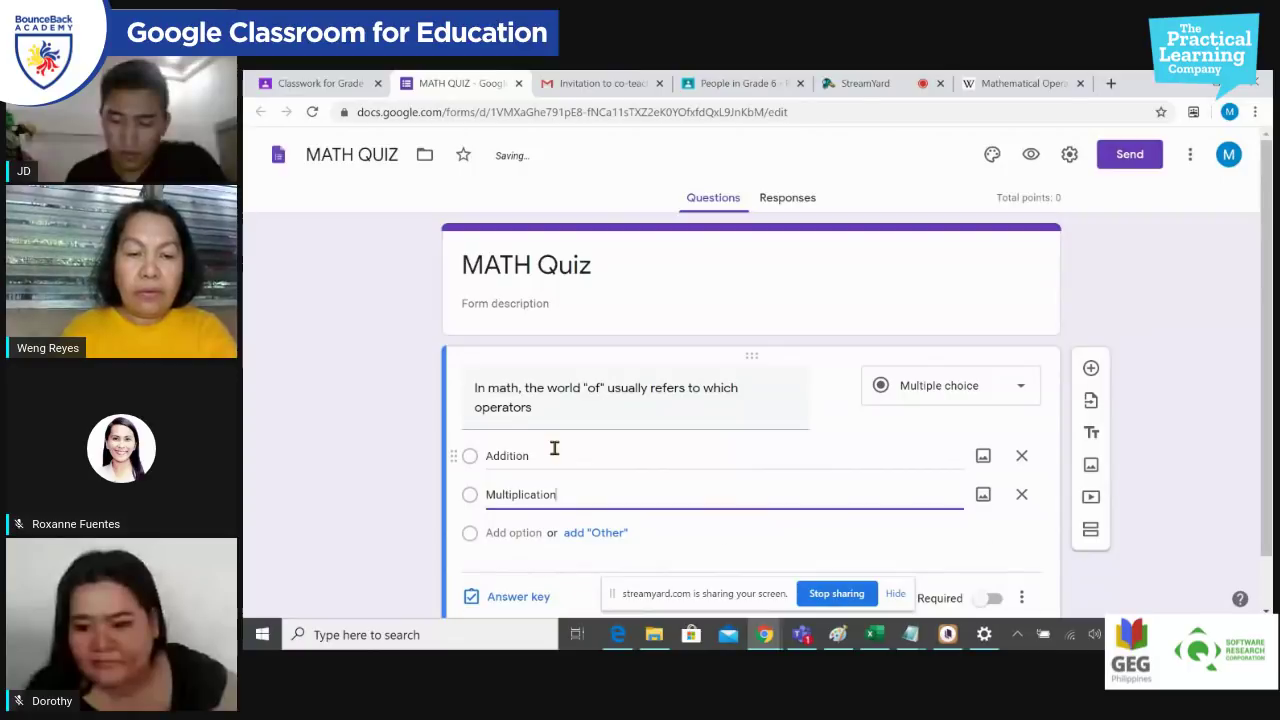
{"action": "key", "text": "Return"}
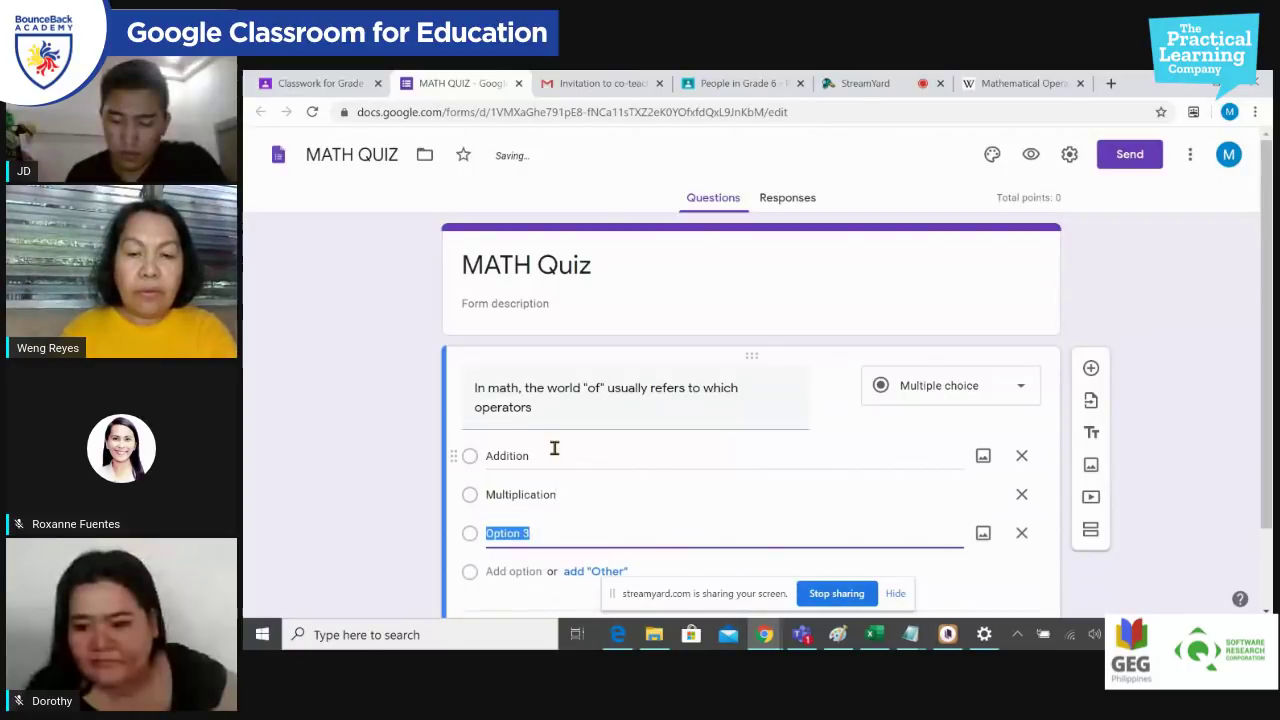
{"action": "type", "text": "Divisi"}
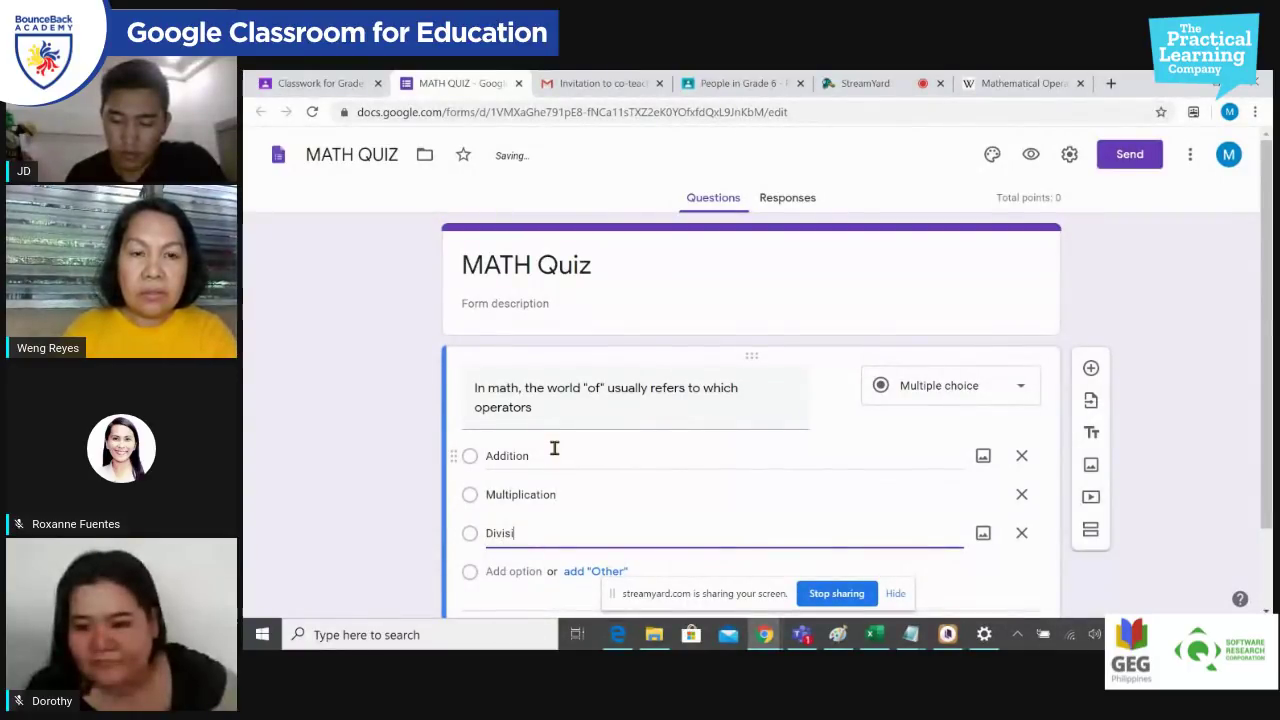
{"action": "type", "text": "on"}
{"action": "key", "text": "Return"}
Step: Add a Subtraction option, correcting its spelling, and mark the question required
{"action": "type", "text": "S"}
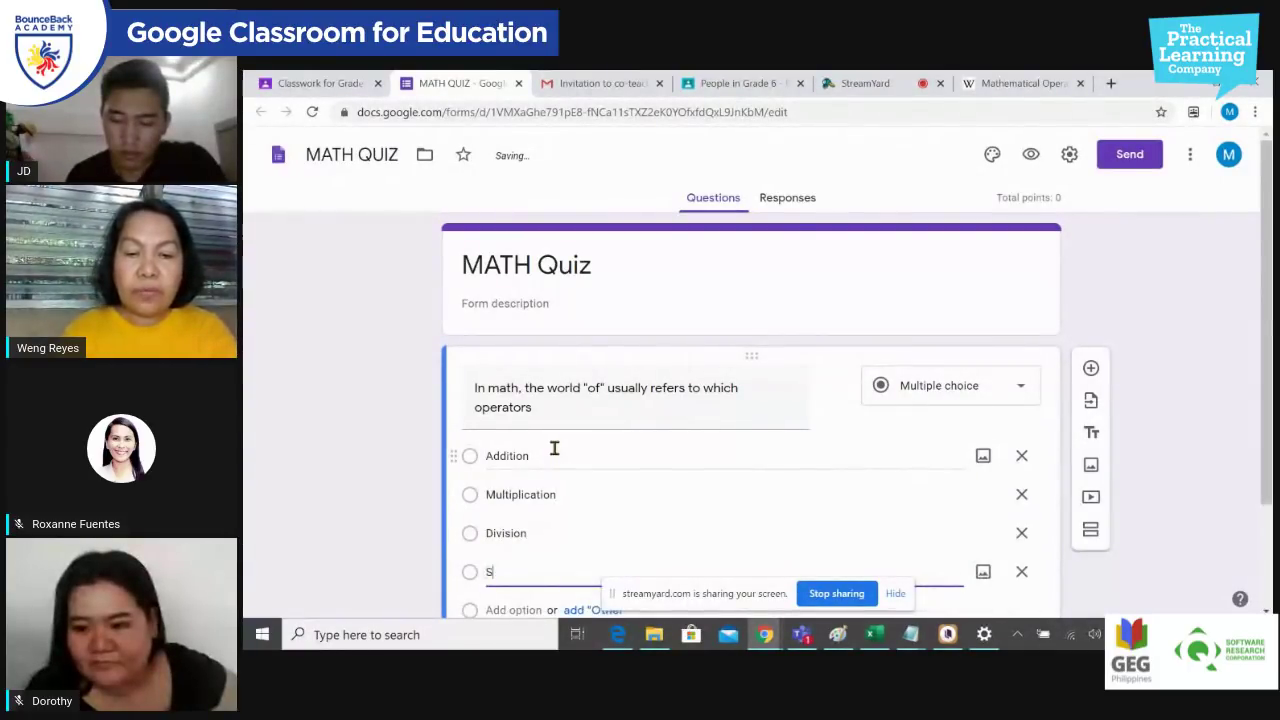
{"action": "type", "text": "ubraction"}
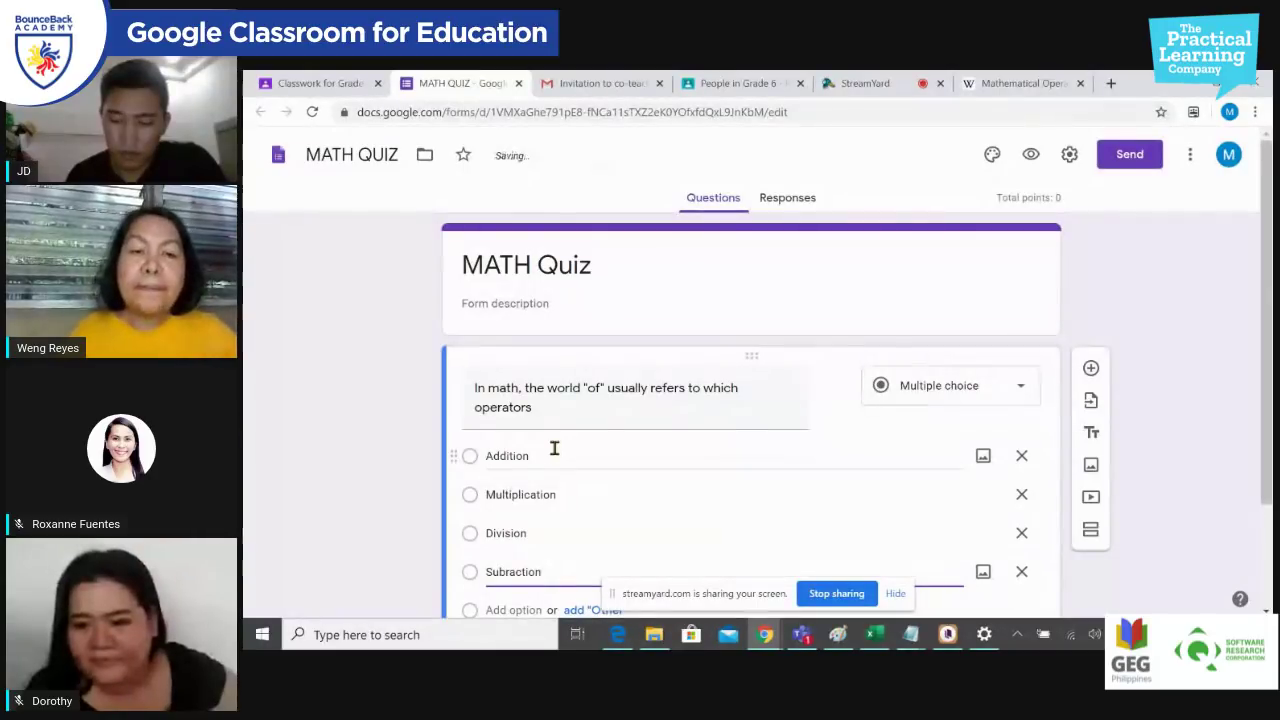
{"action": "scroll", "coordinate": [586, 464], "scroll_direction": "down", "scroll_amount": 1}
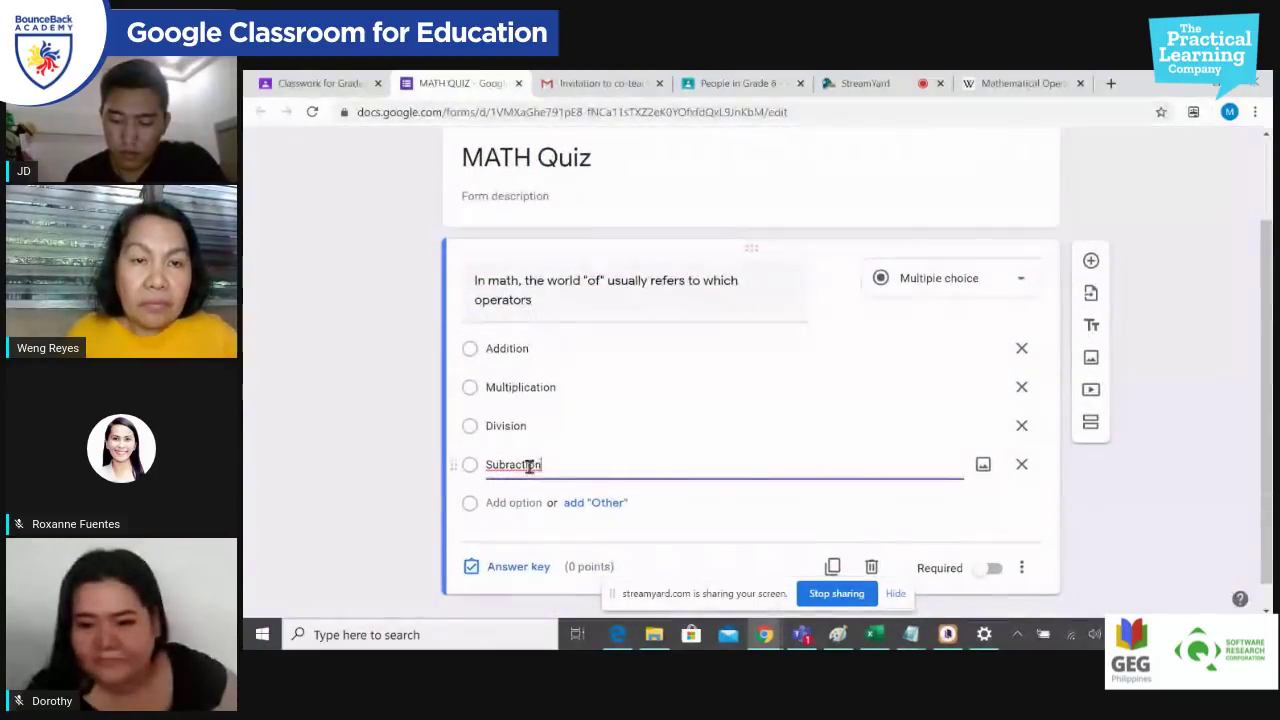
{"action": "right_click", "coordinate": [528, 465]}
{"action": "left_click", "coordinate": [579, 225]}
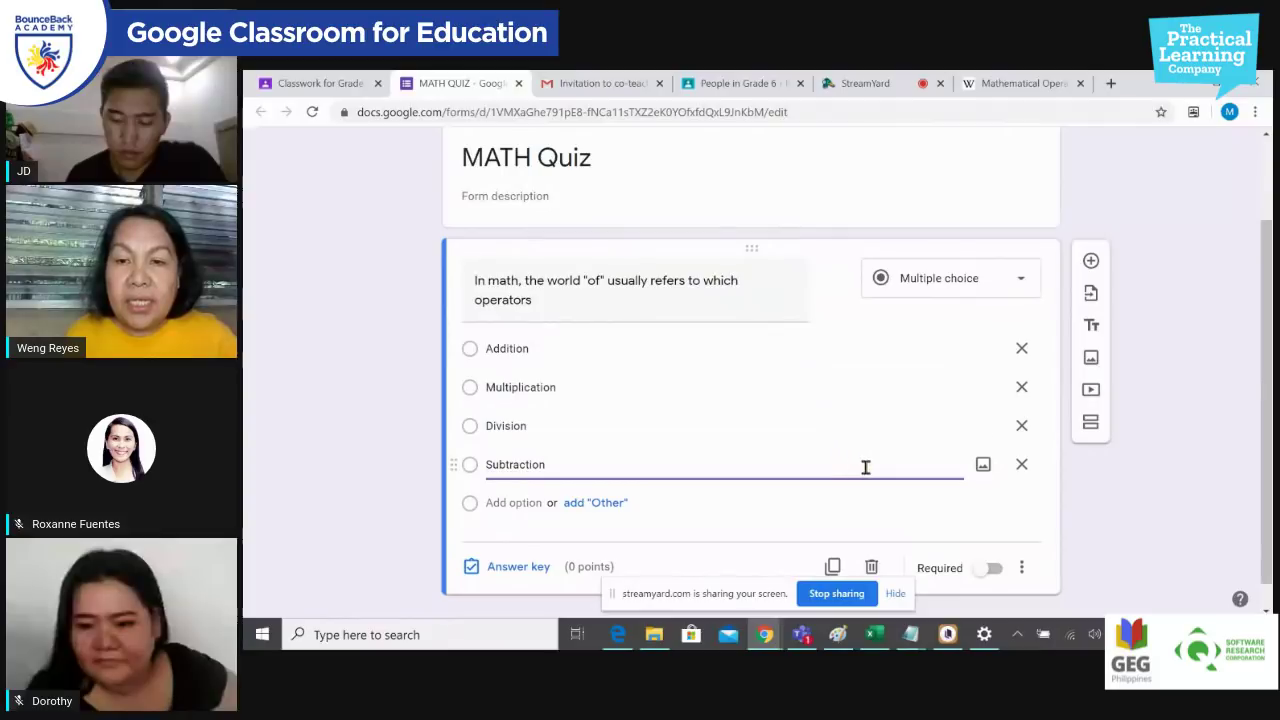
{"action": "left_click", "coordinate": [995, 570]}
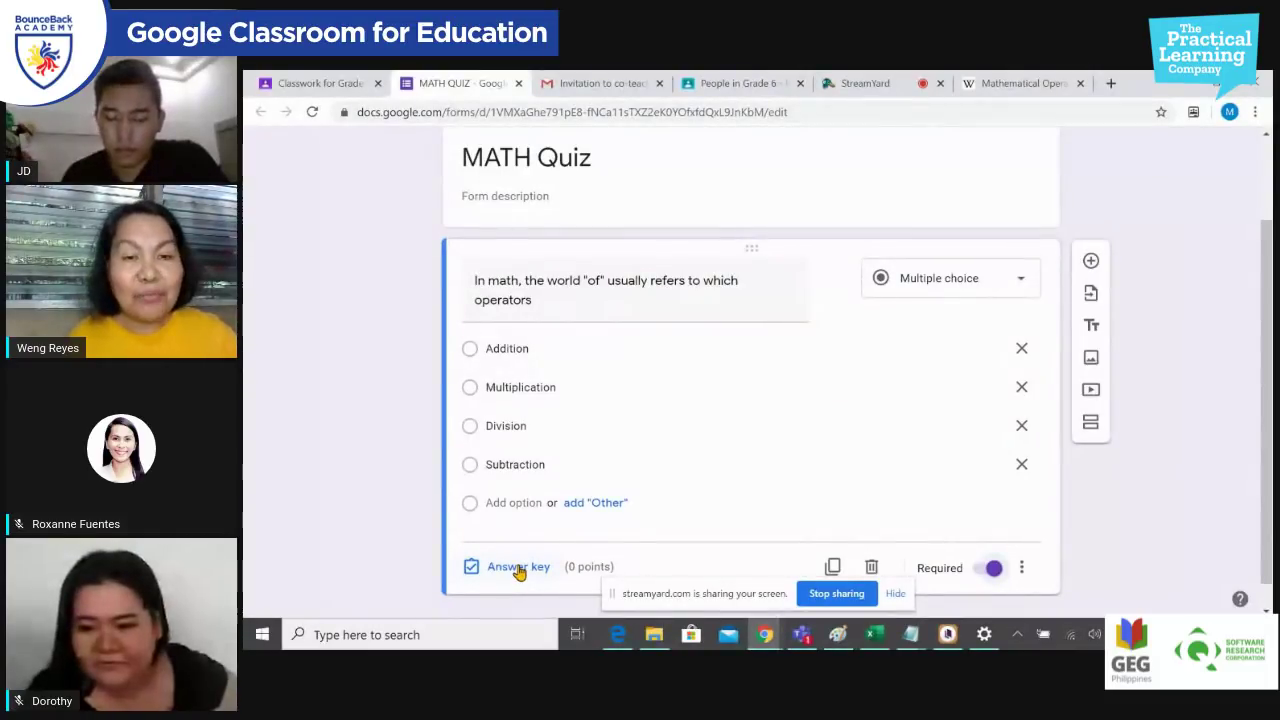
Step: Set Multiplication as the correct answer, worth 5 points, in the question's answer key
{"action": "left_click", "coordinate": [518, 567]}
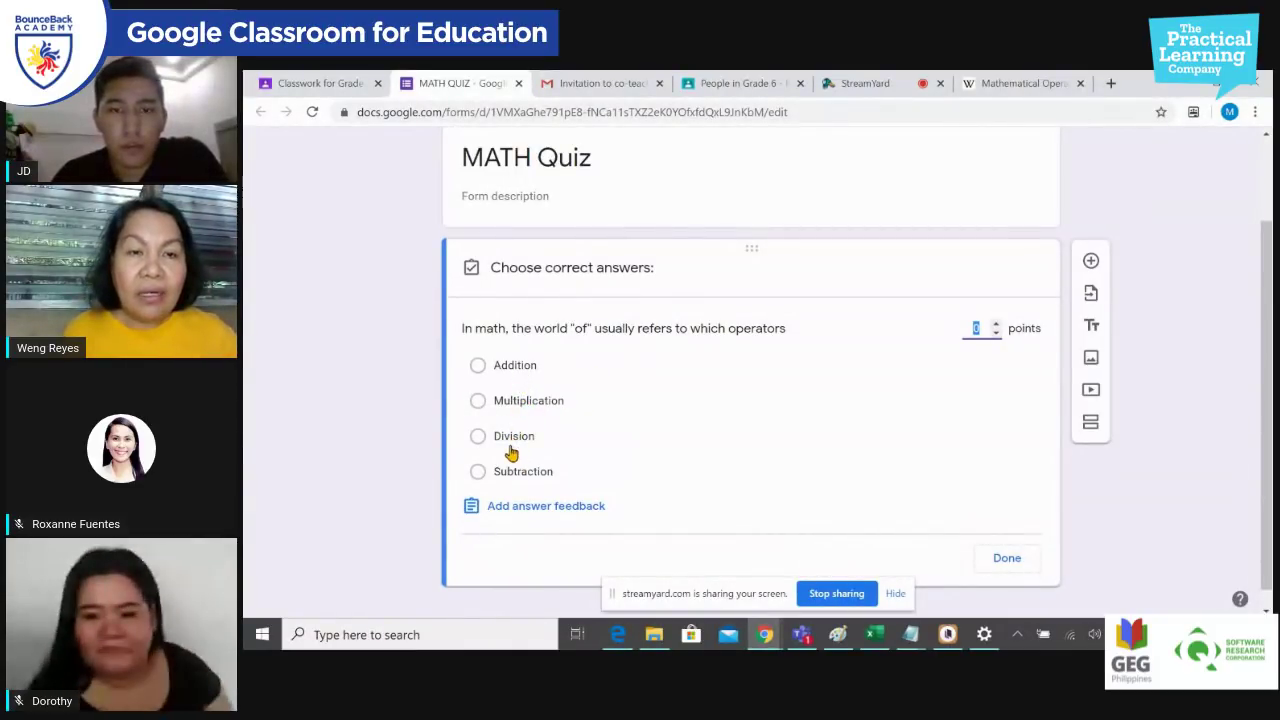
{"action": "left_click", "coordinate": [501, 402]}
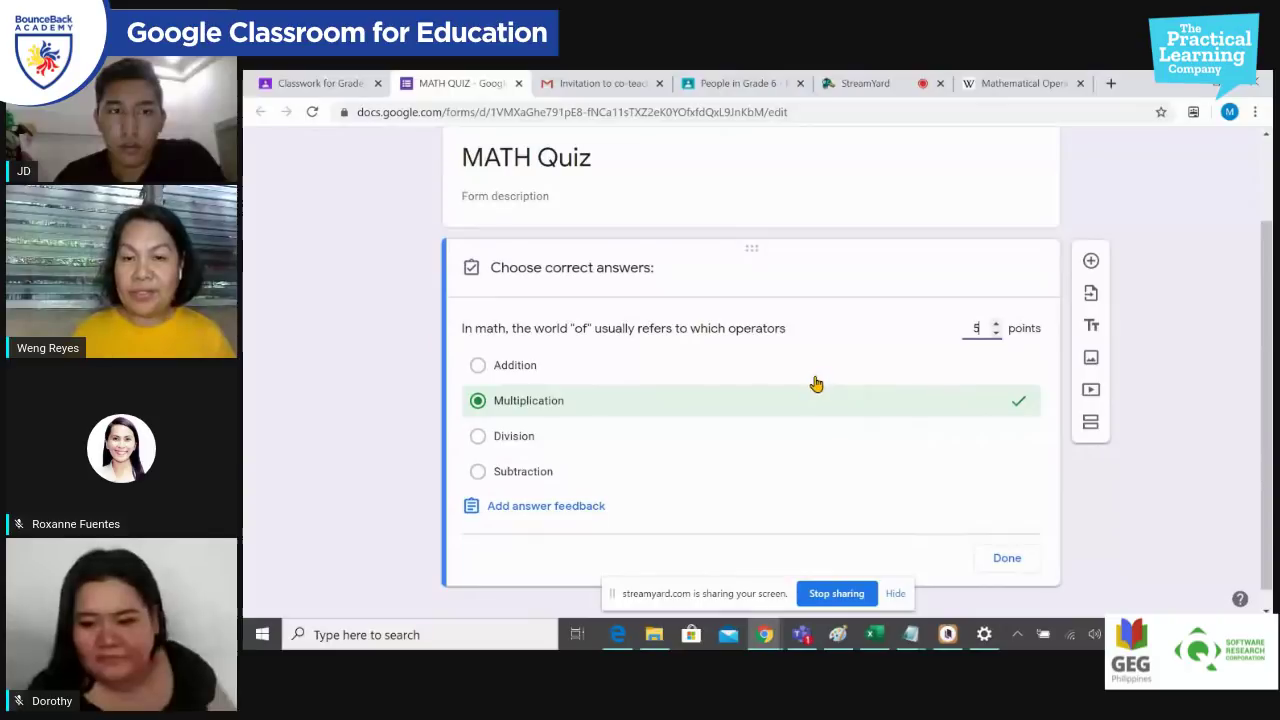
{"action": "left_click", "coordinate": [1006, 547]}
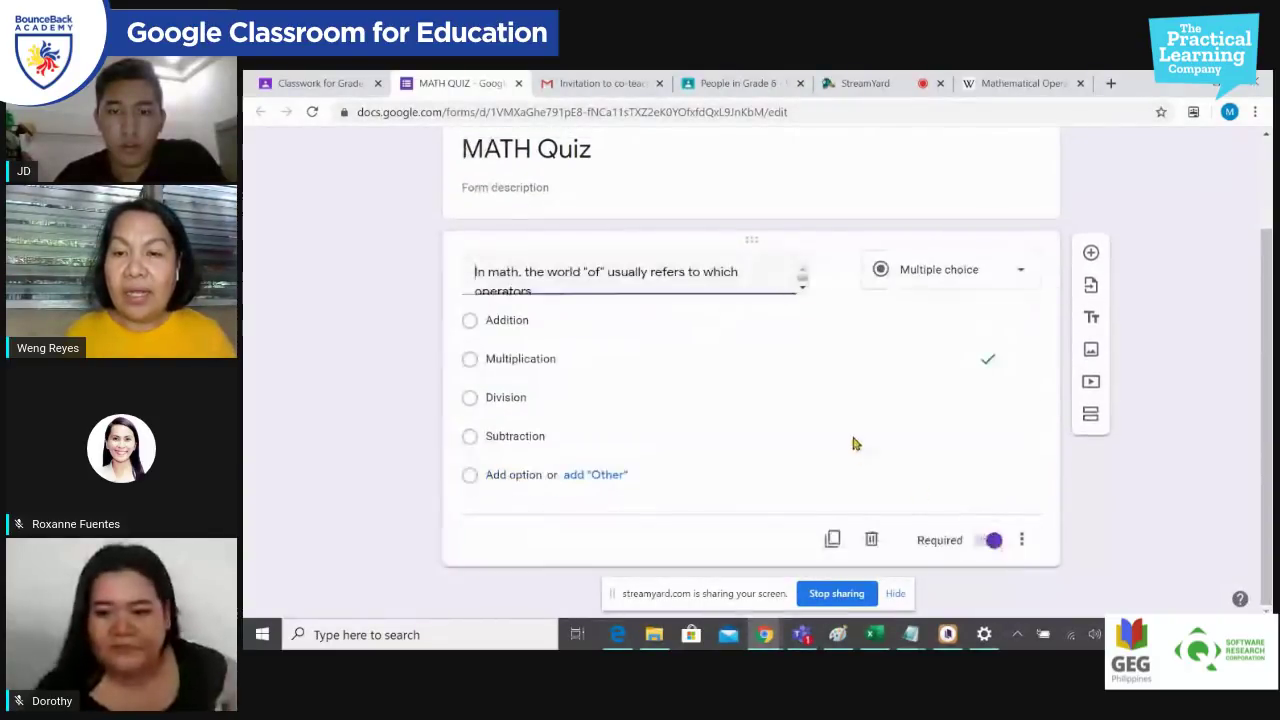
{"action": "left_click", "coordinate": [1022, 542]}
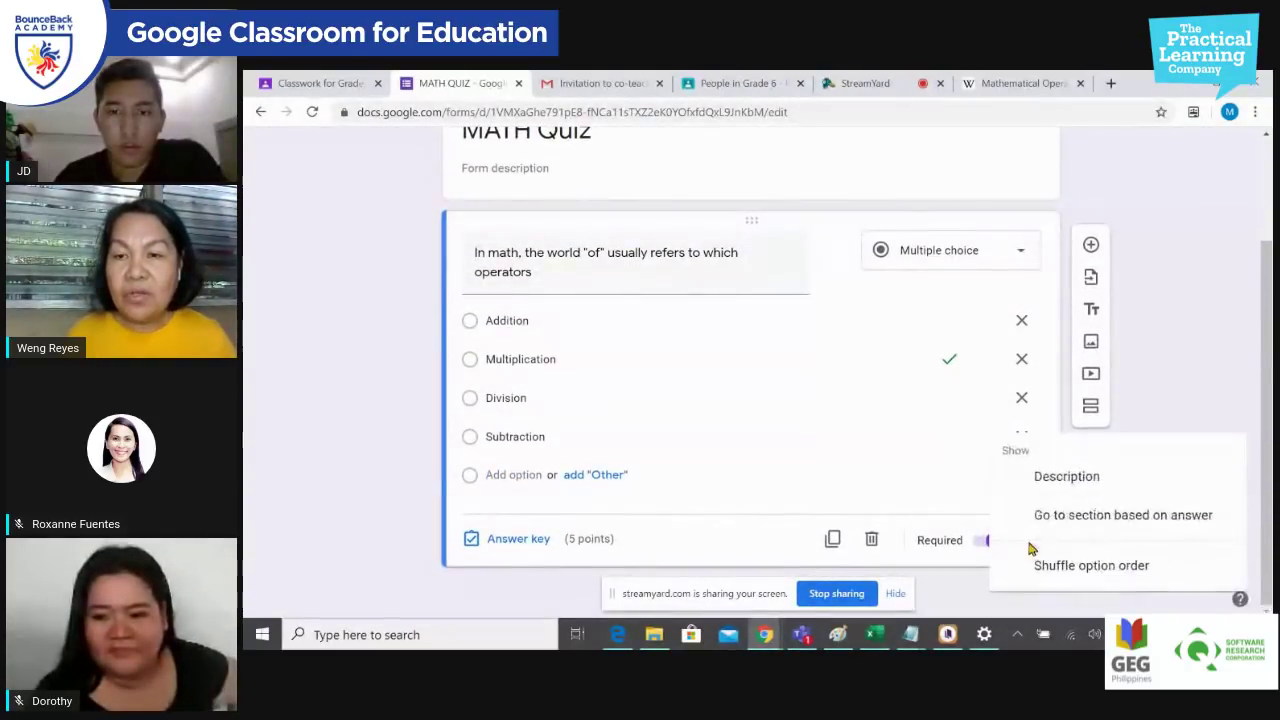
{"action": "left_click", "coordinate": [1172, 567]}
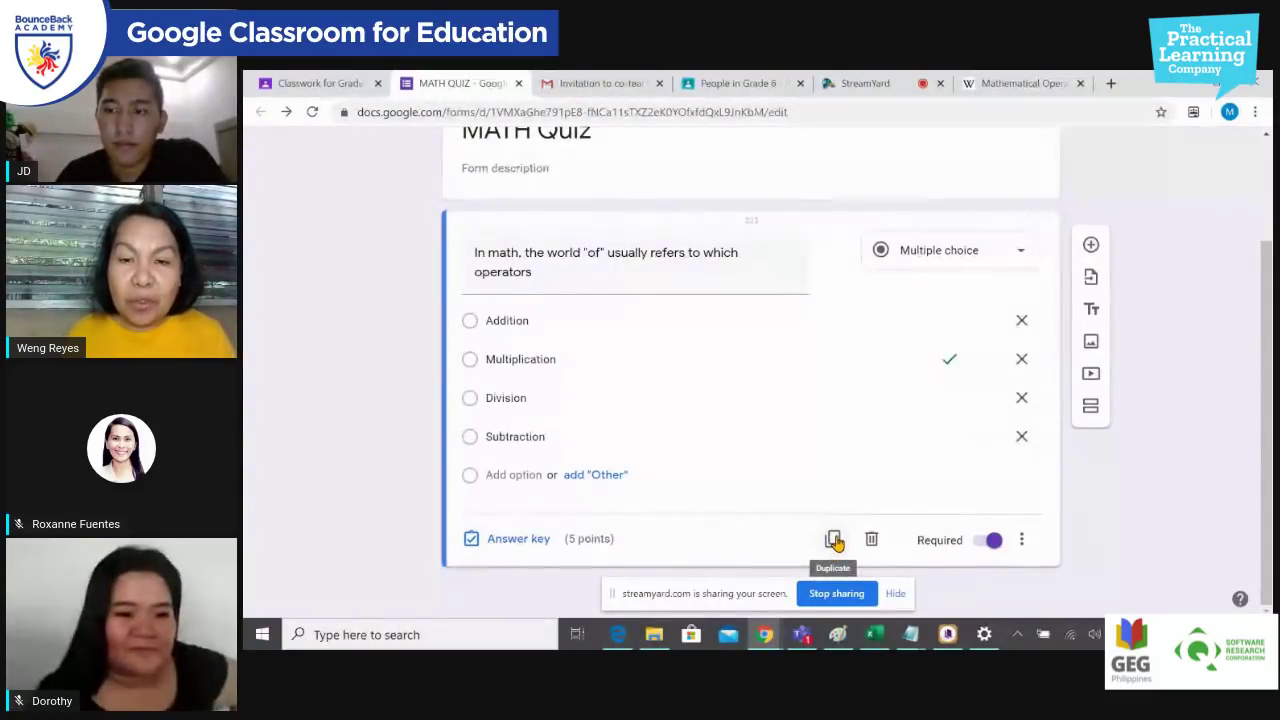
Step: Duplicate the question and reword the copy to 'In math, the world sum usually refers to which operators'
{"action": "left_click", "coordinate": [833, 540]}
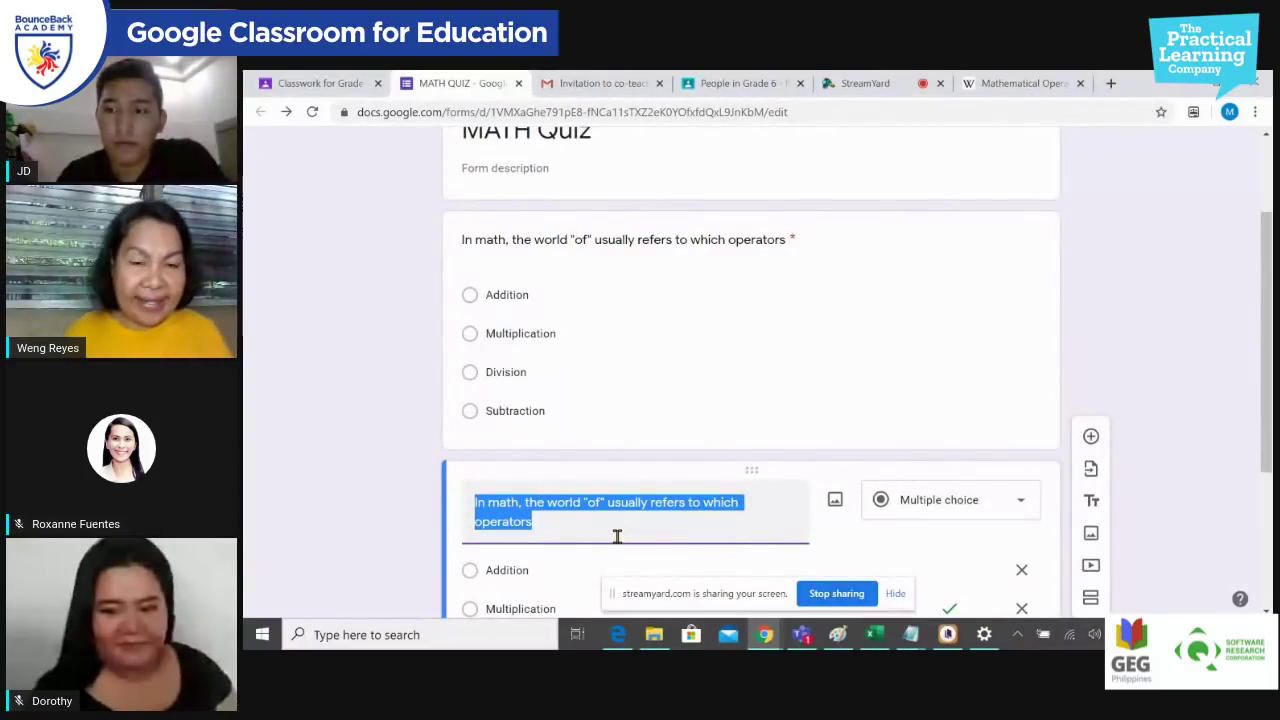
{"action": "left_click", "coordinate": [558, 502]}
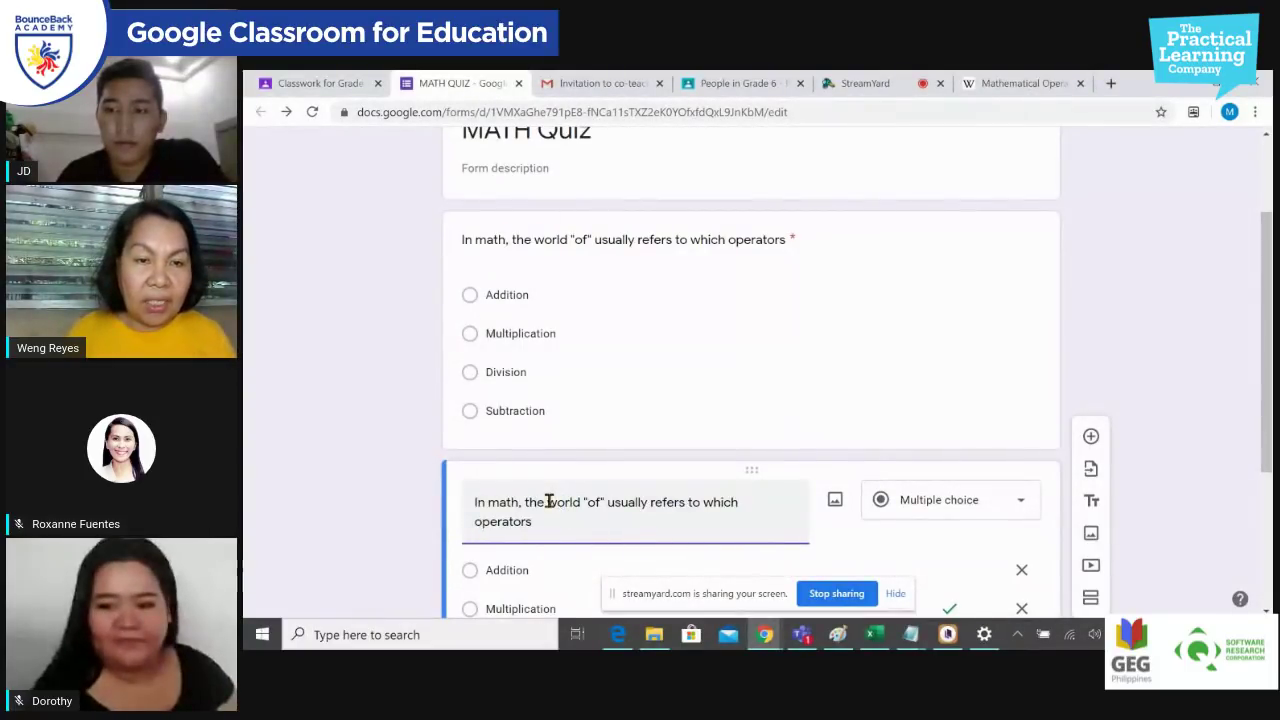
{"action": "left_click_drag", "start_coordinate": [548, 502], "coordinate": [605, 502]}
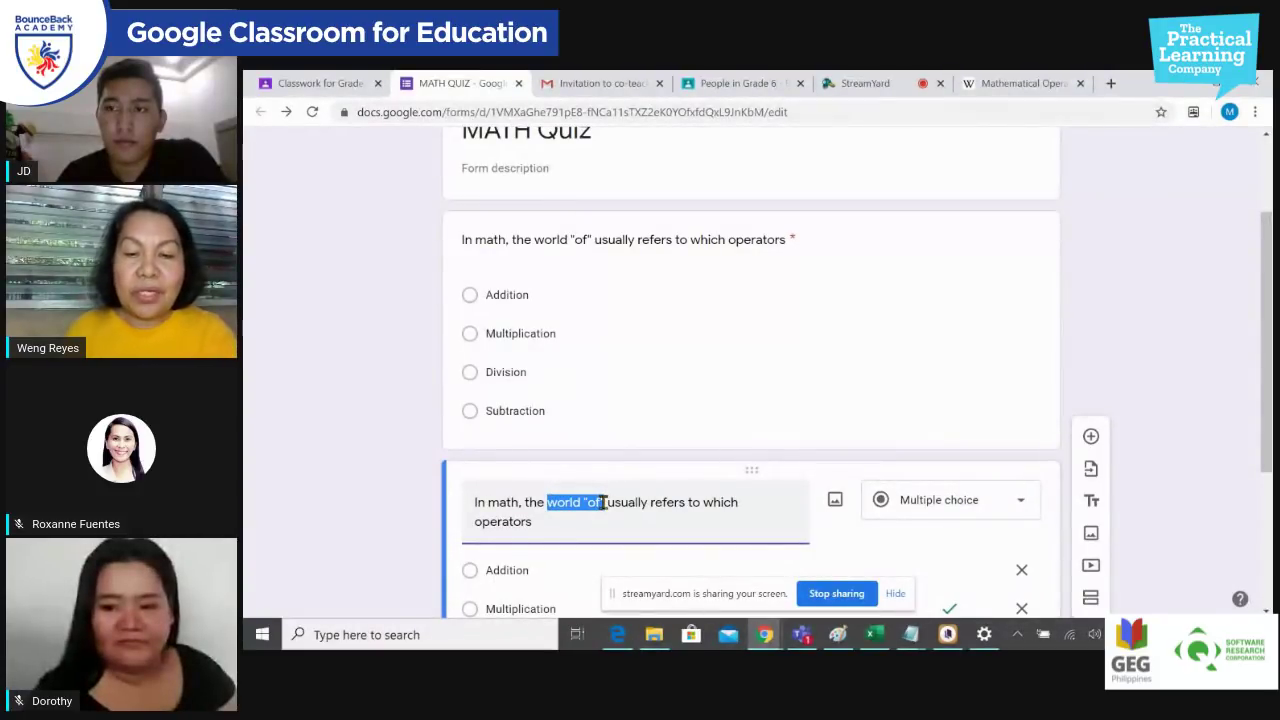
{"action": "type", "text": "sum"}
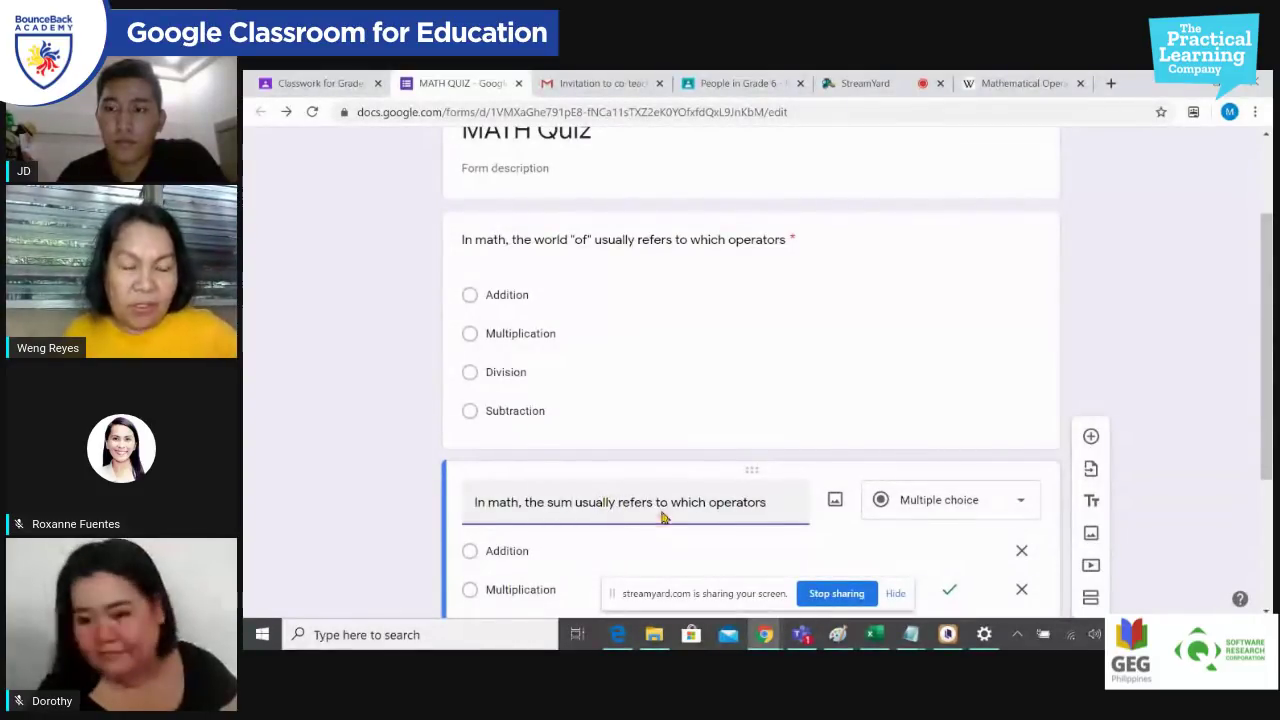
{"action": "scroll", "coordinate": [660, 510], "scroll_direction": "down", "scroll_amount": 1}
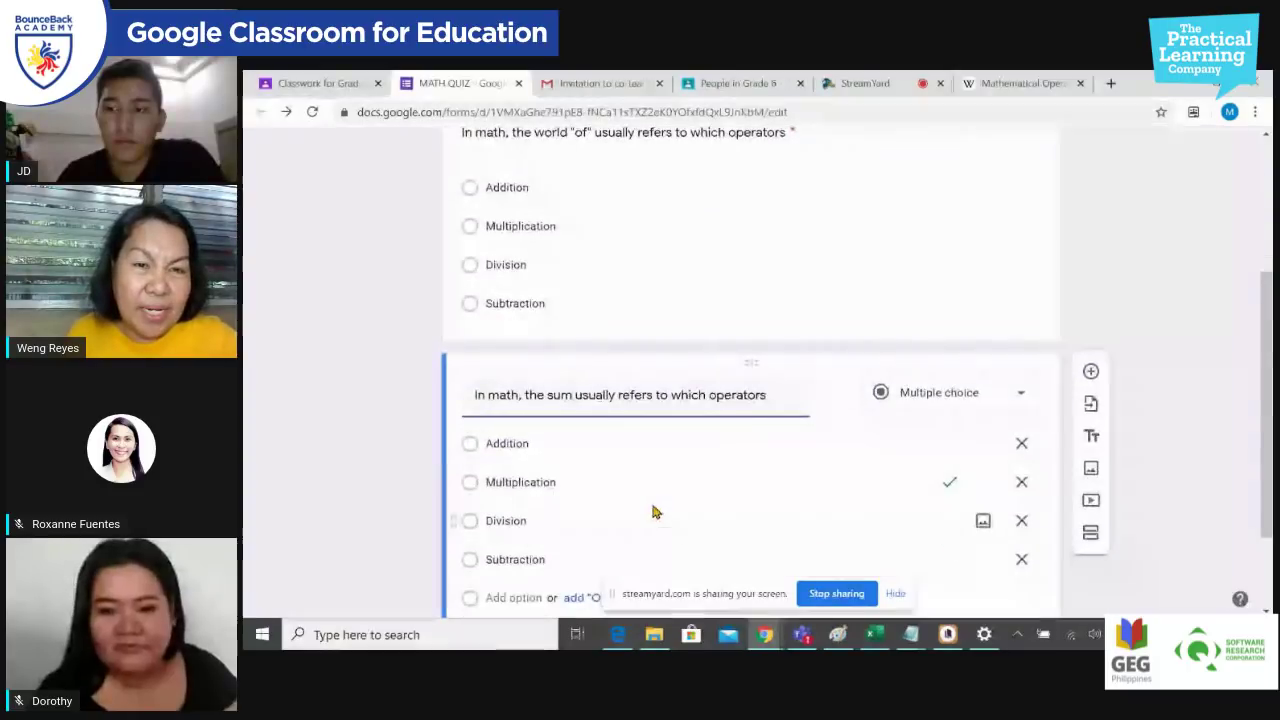
{"action": "left_click", "coordinate": [548, 395]}
{"action": "type", "text": "wor"}
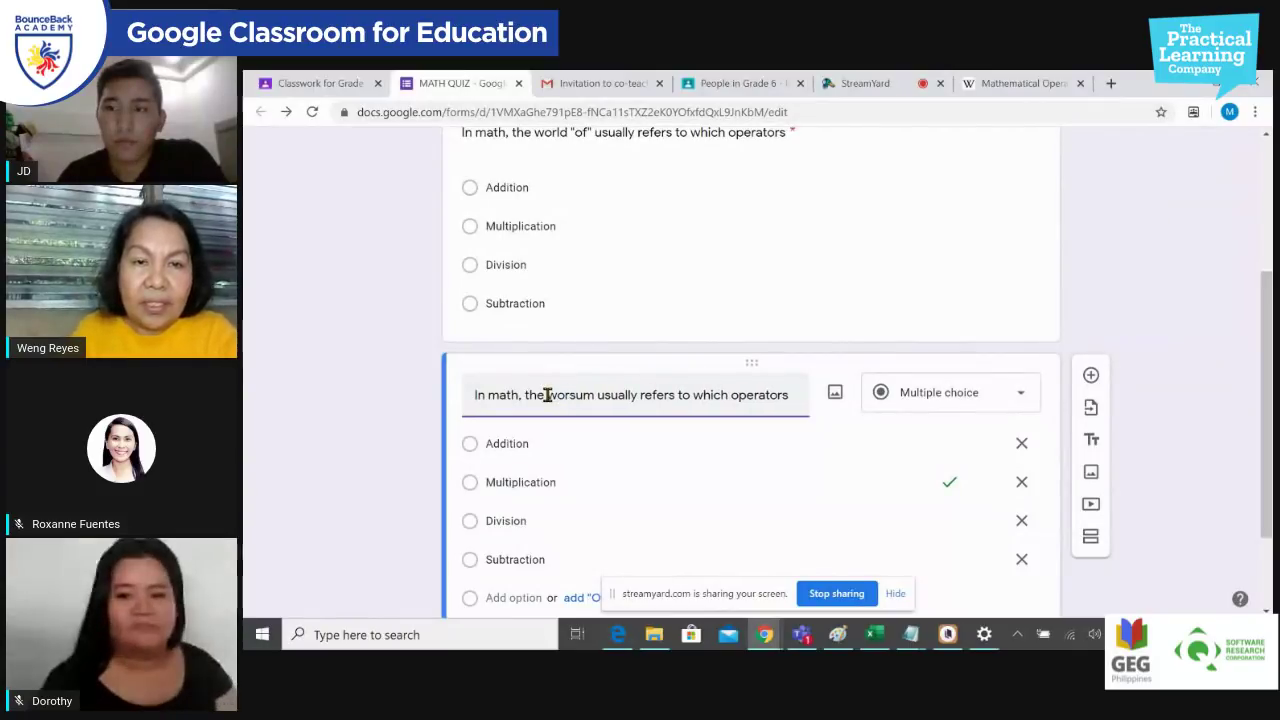
{"action": "type", "text": "ld"}
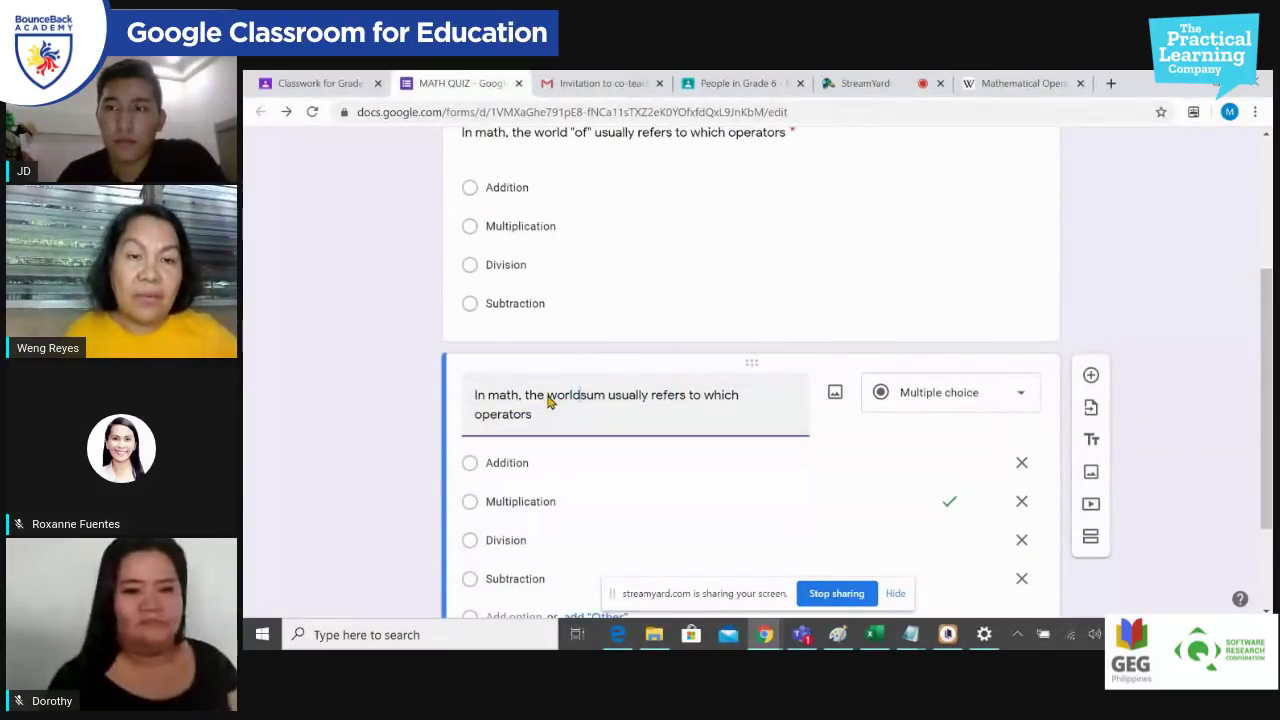
{"action": "scroll", "coordinate": [590, 460], "scroll_direction": "down", "scroll_amount": 1}
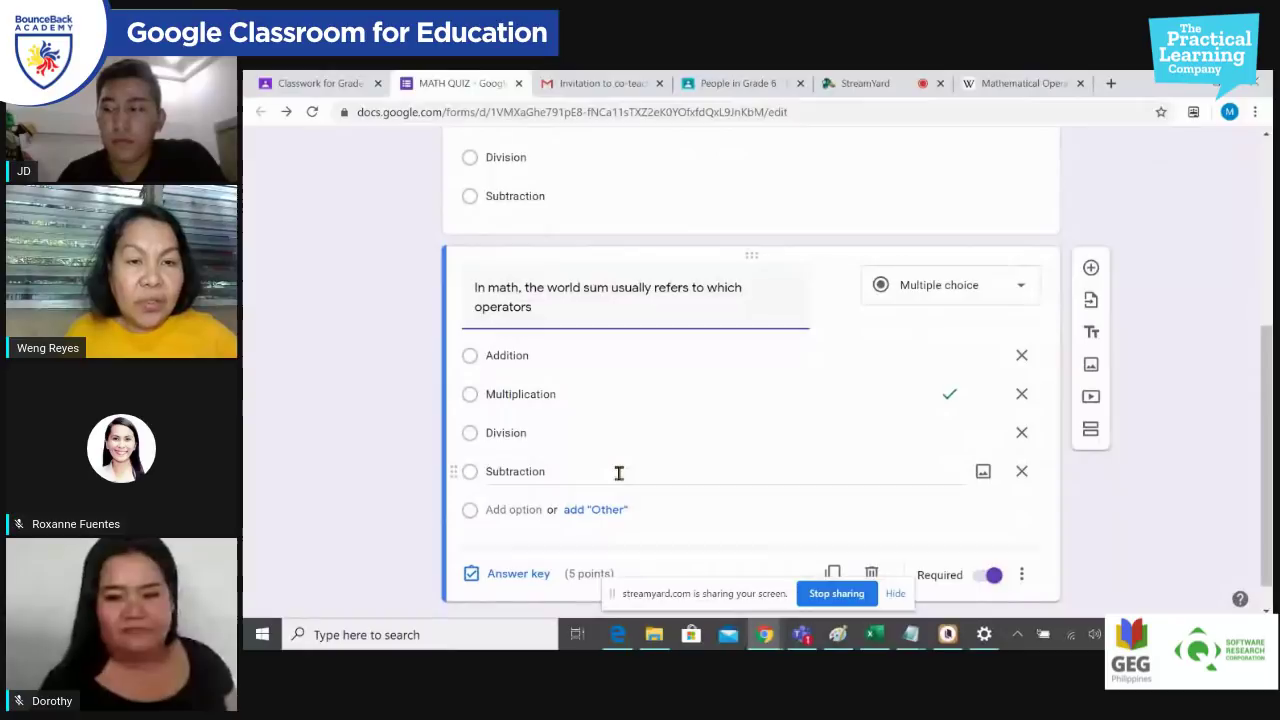
{"action": "left_click", "coordinate": [510, 574]}
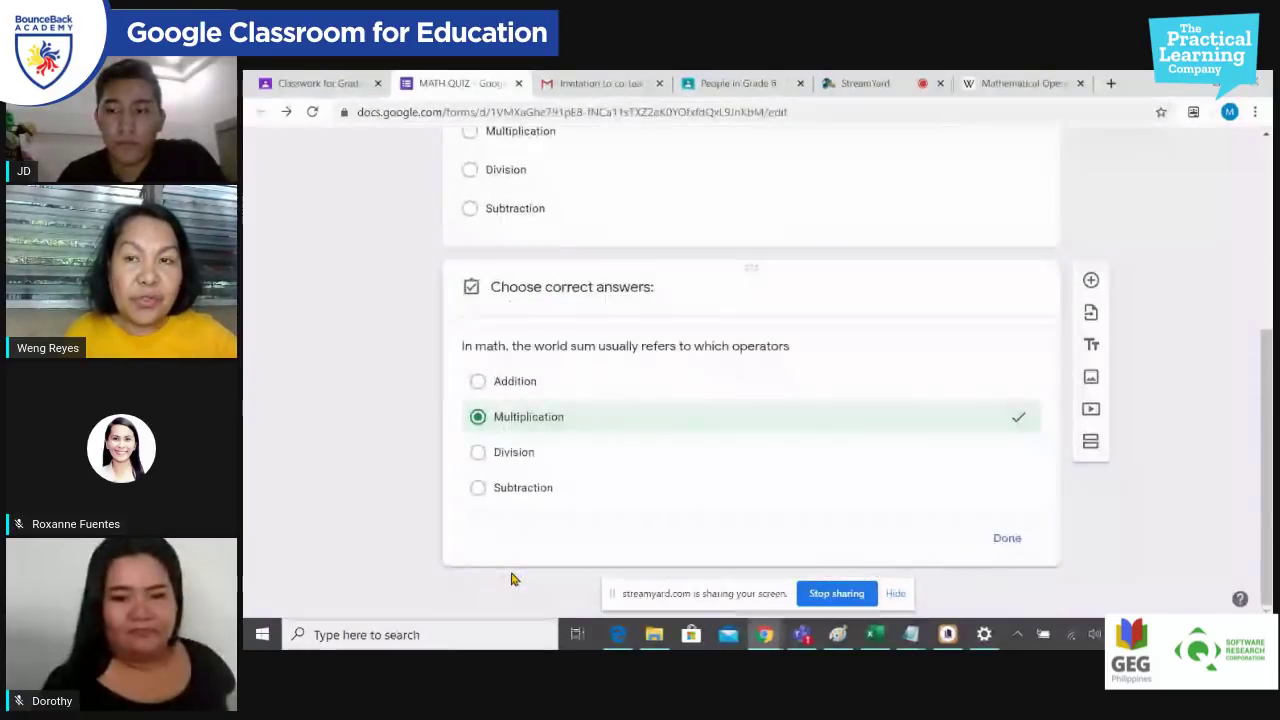
Step: In the copy's answer key, mark Addition correct instead of Multiplication
{"action": "double_click", "coordinate": [974, 336]}
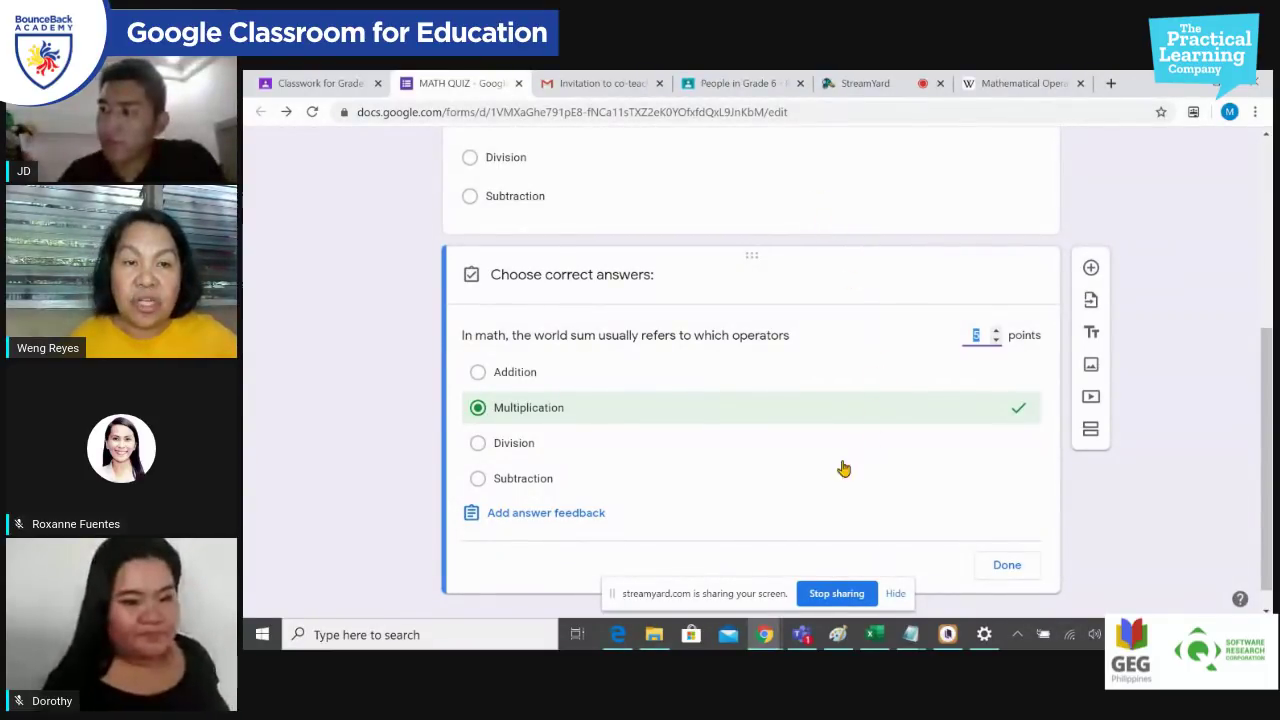
{"action": "left_click", "coordinate": [520, 379]}
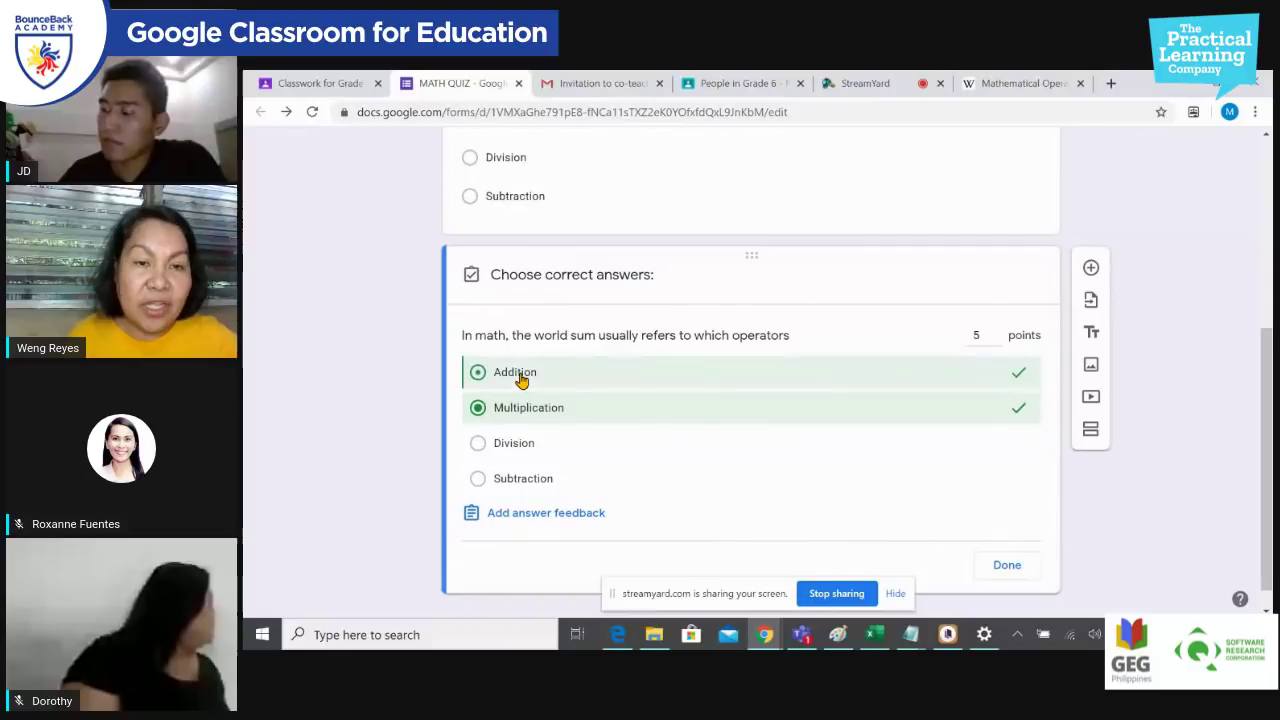
{"action": "left_click", "coordinate": [480, 410]}
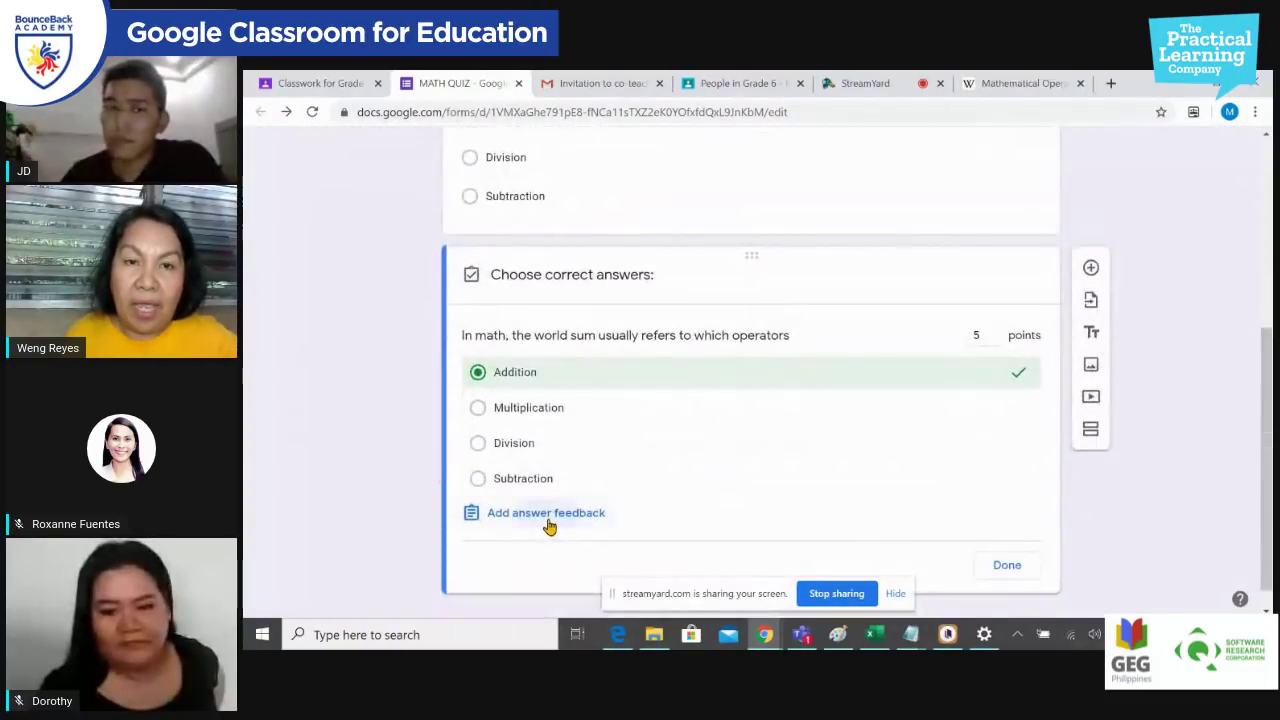
{"action": "left_click", "coordinate": [549, 515]}
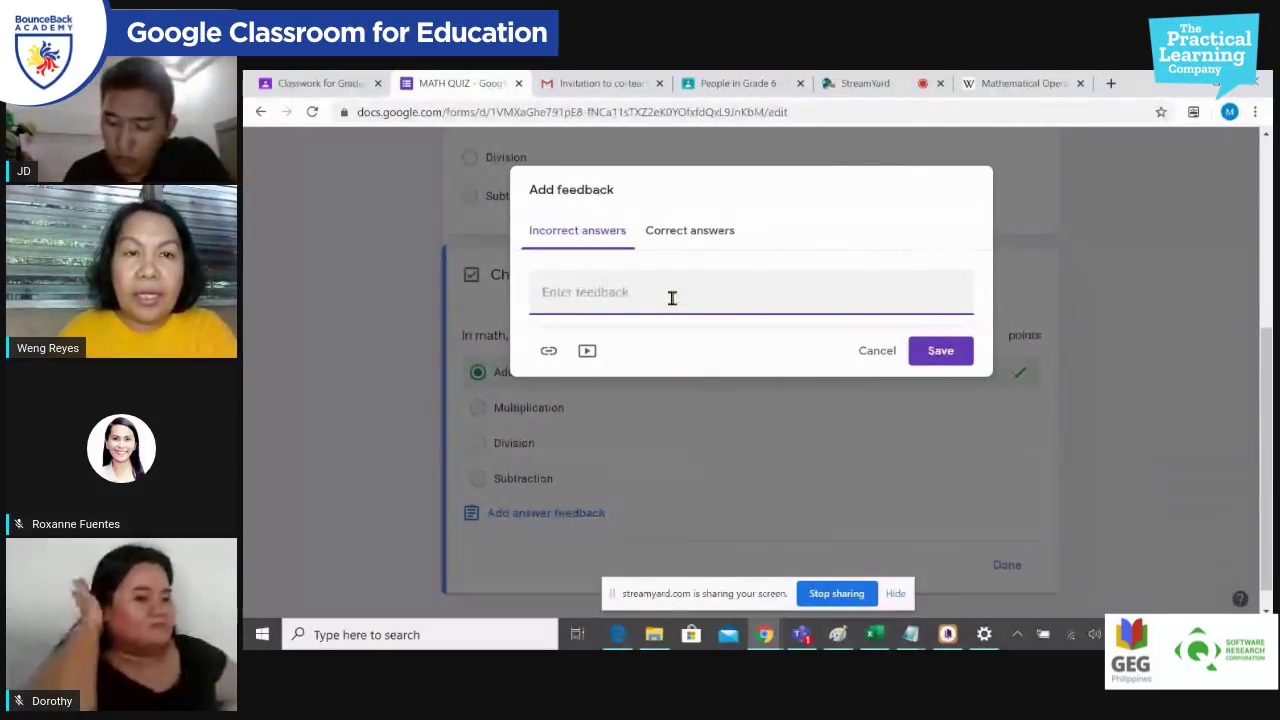
Step: Add 'Good Job!' as the correct-answer feedback and close the answer key
{"action": "type", "text": "Bet"}
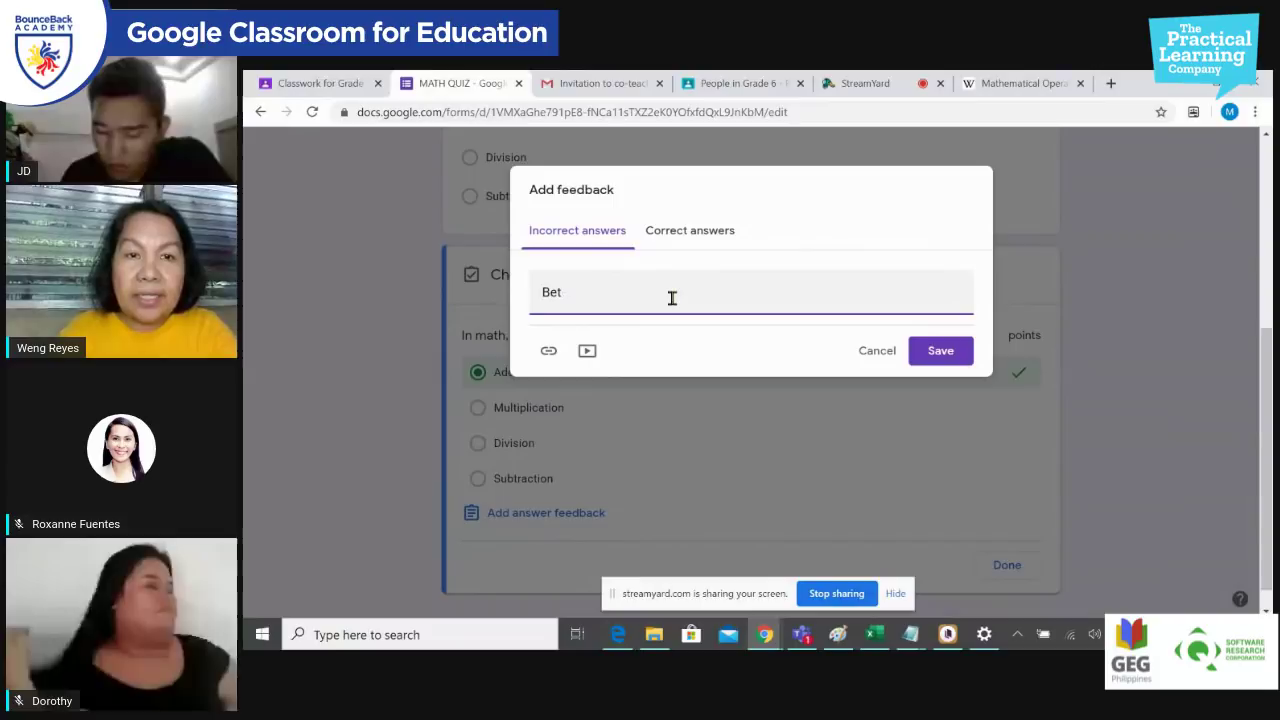
{"action": "type", "text": "etter"}
{"action": "type", "text": " ne"}
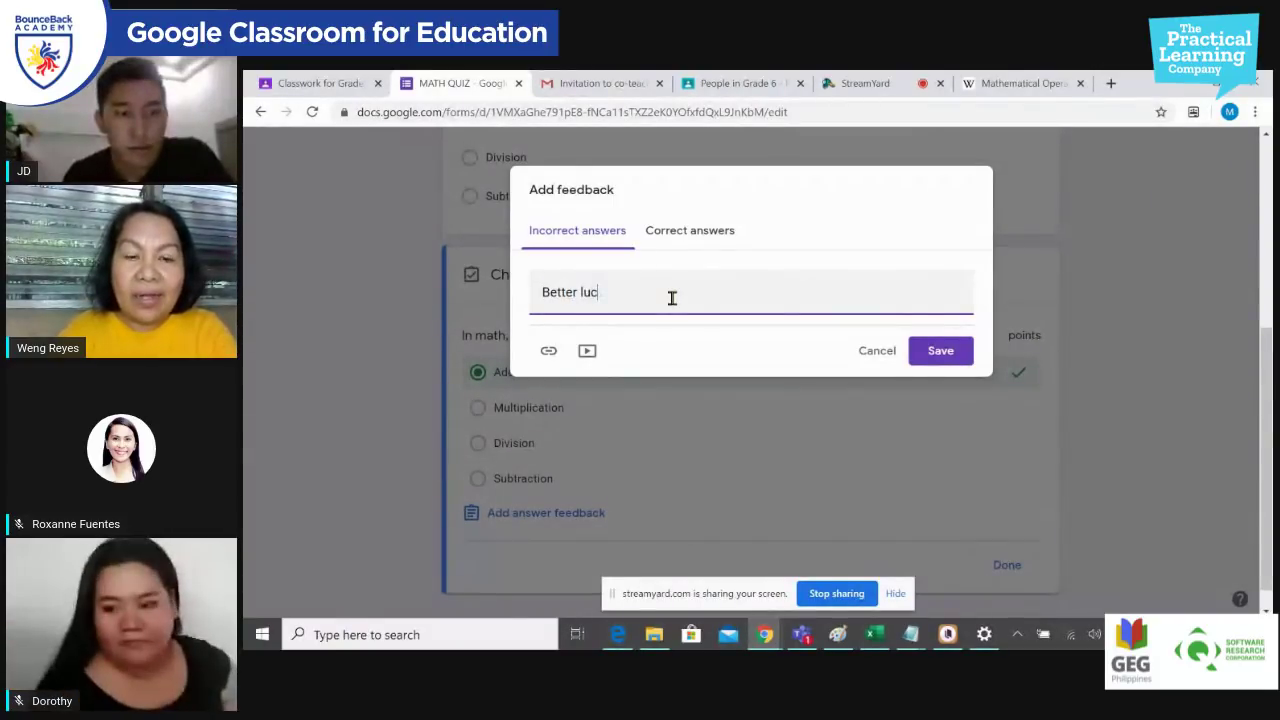
{"action": "type", "text": "ime"}
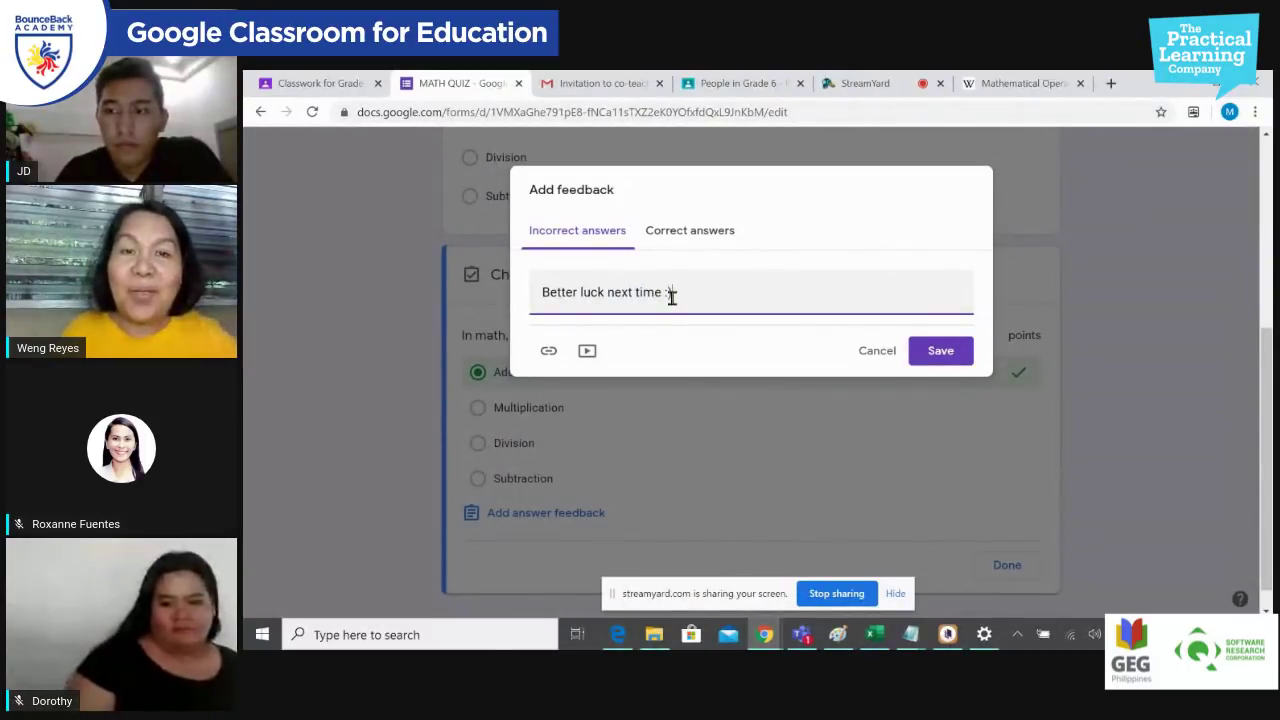
{"action": "type", "text": " :)"}
{"action": "left_click", "coordinate": [722, 230]}
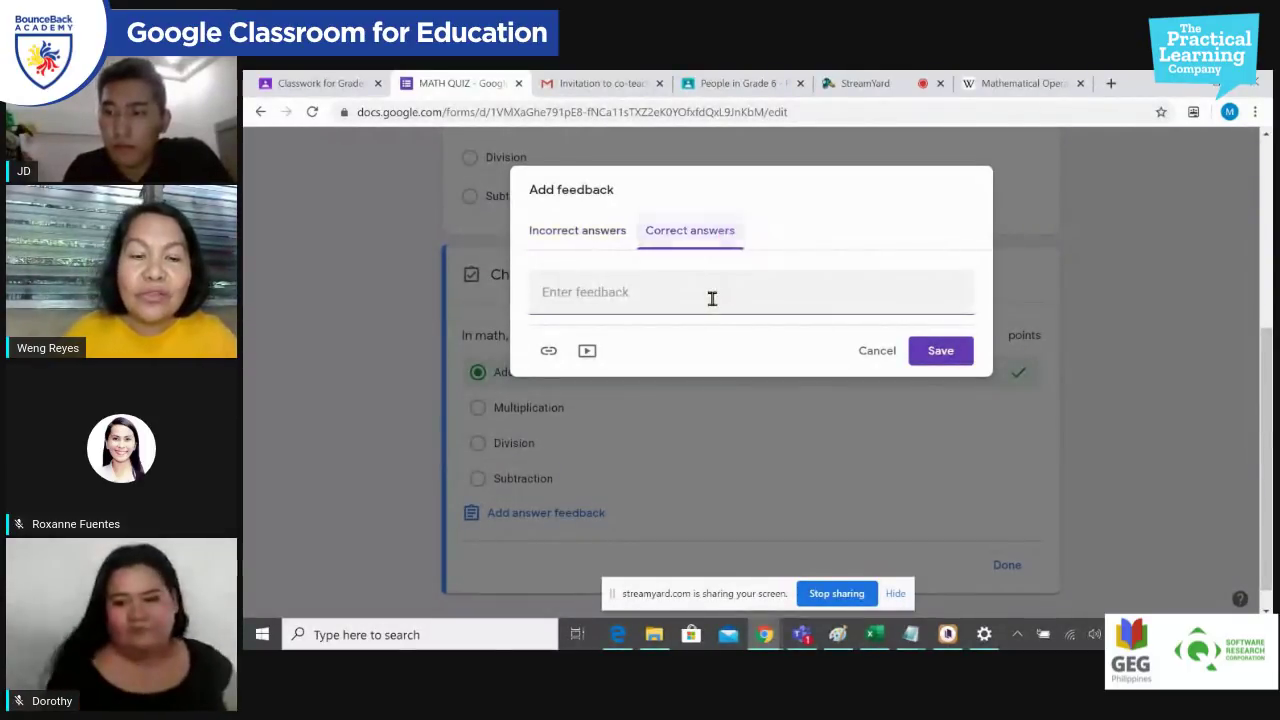
{"action": "type", "text": "Good Job!"}
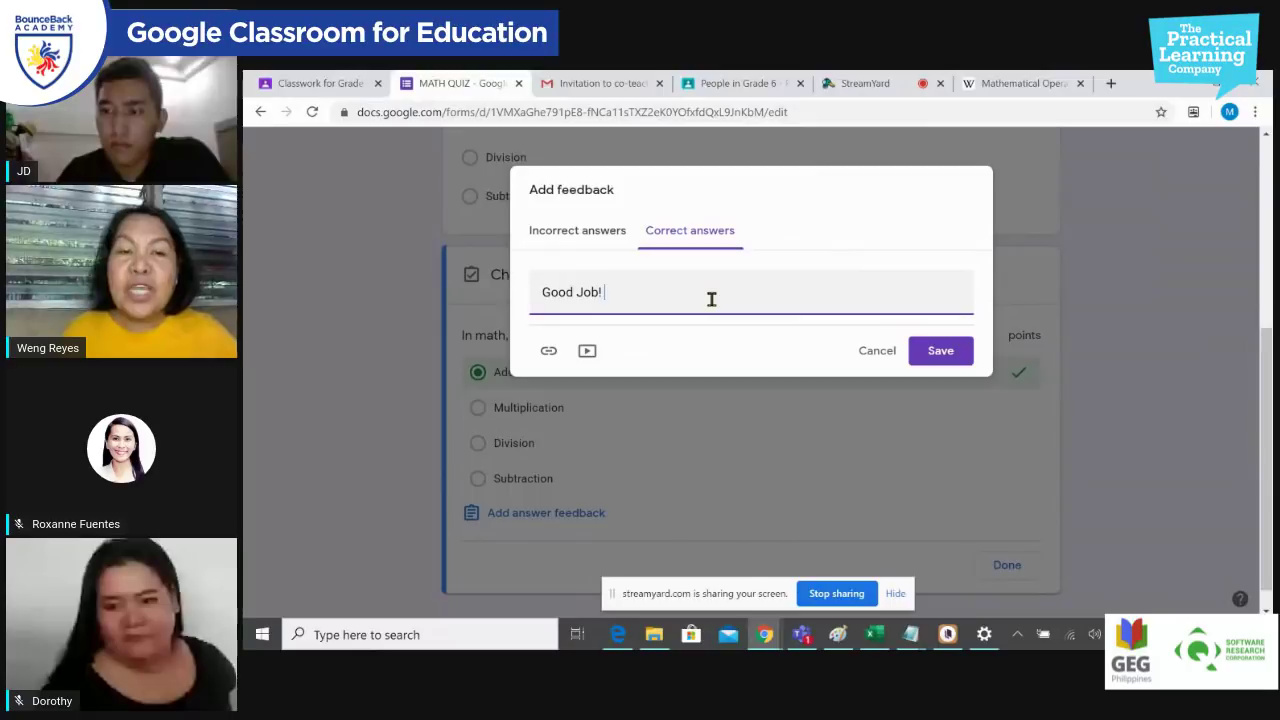
{"action": "left_click", "coordinate": [587, 352]}
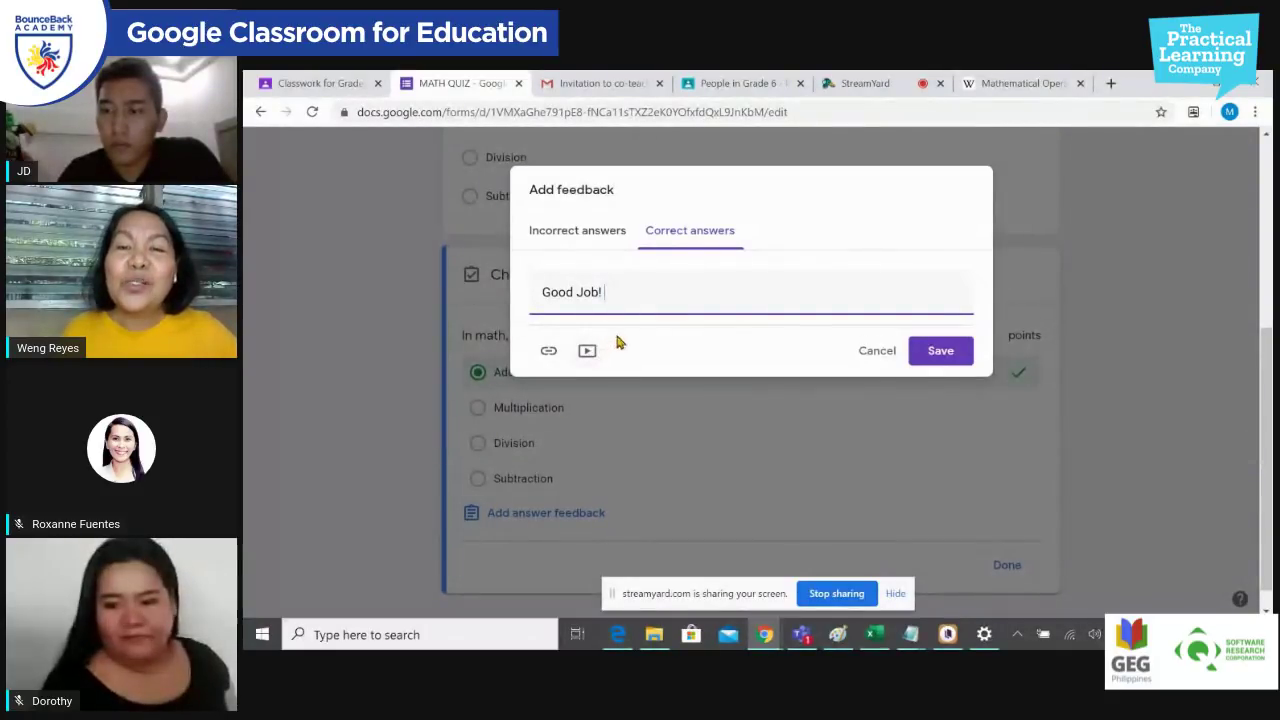
{"action": "left_click", "coordinate": [940, 352]}
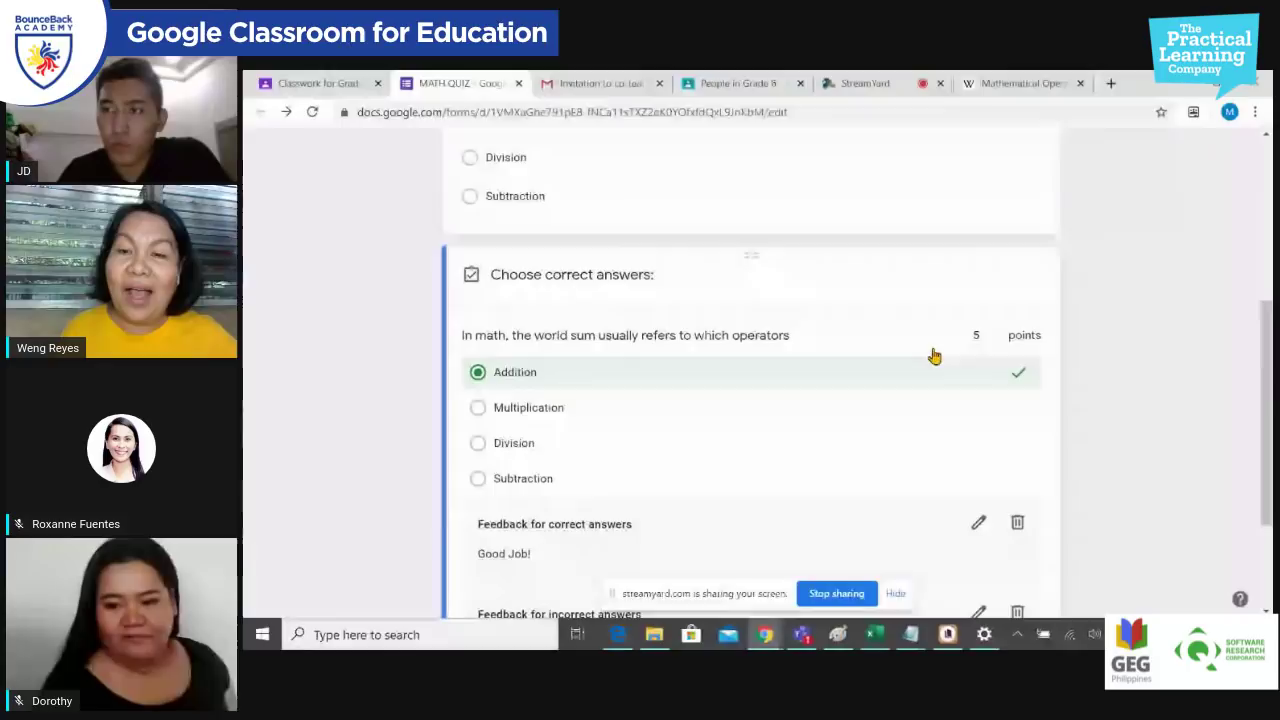
{"action": "scroll", "coordinate": [794, 434], "scroll_direction": "down", "scroll_amount": 2}
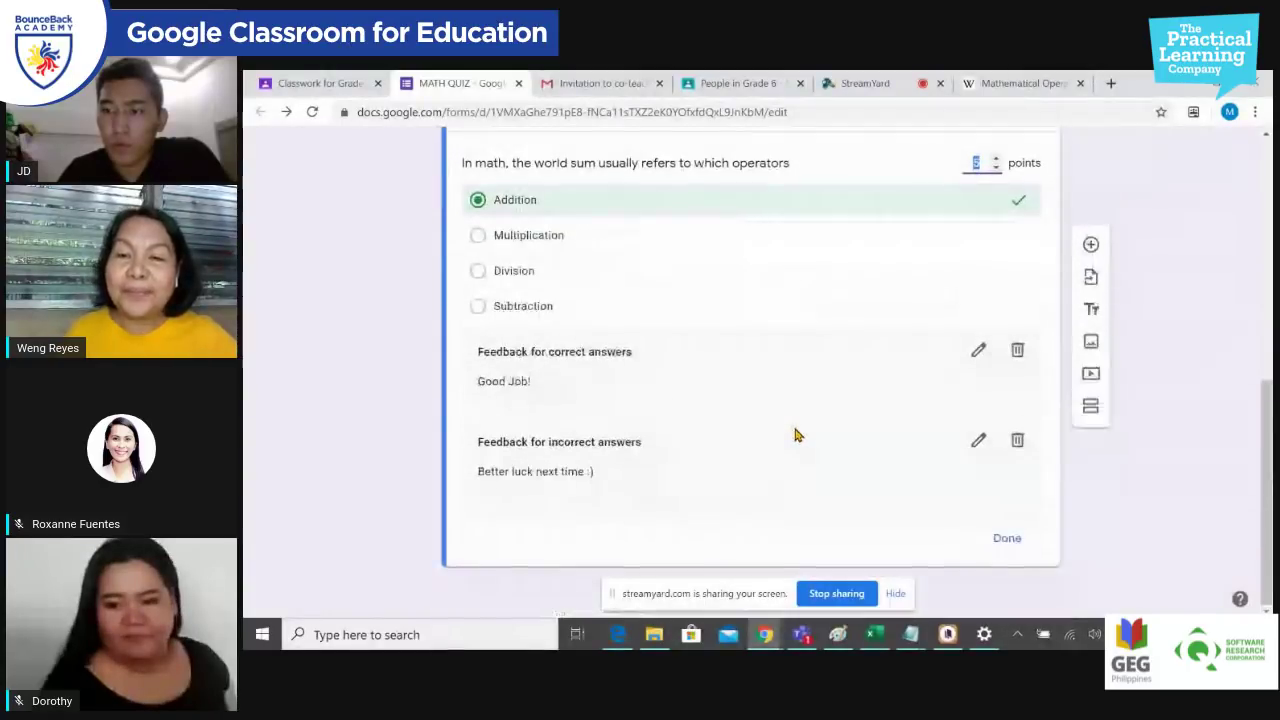
{"action": "left_click", "coordinate": [1008, 540]}
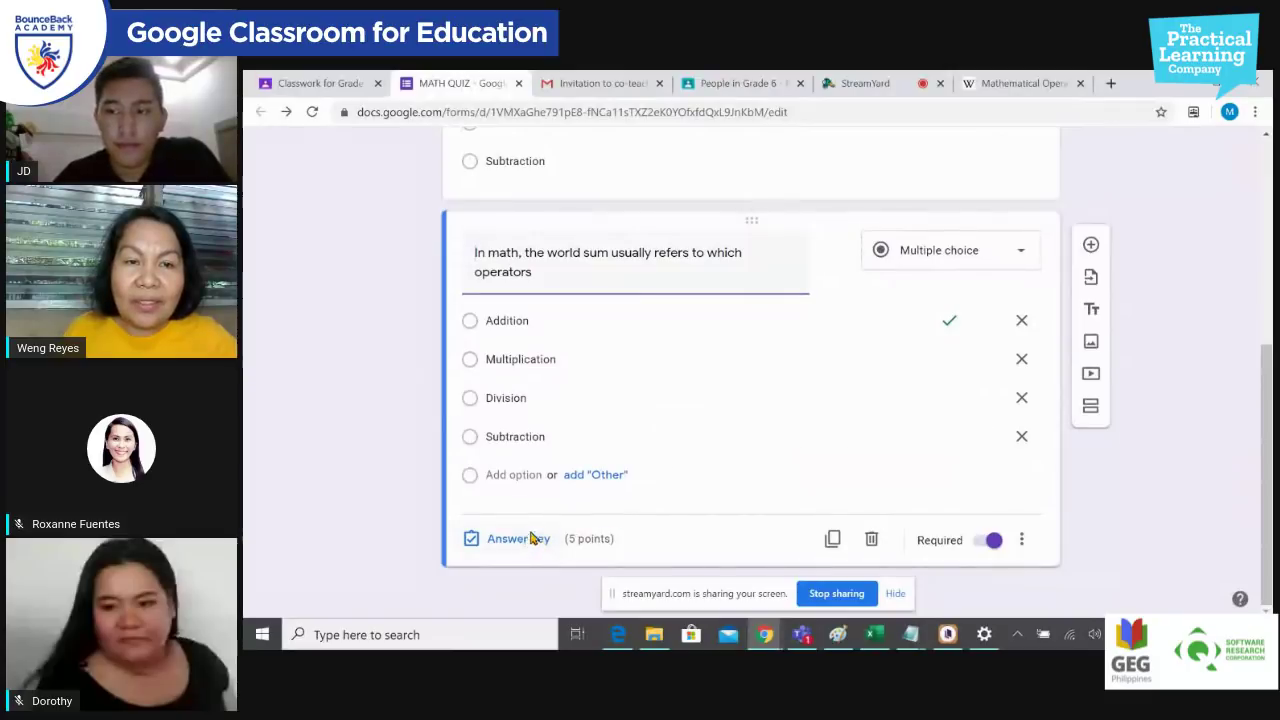
Step: Duplicate the world sum question
{"action": "left_click", "coordinate": [528, 540]}
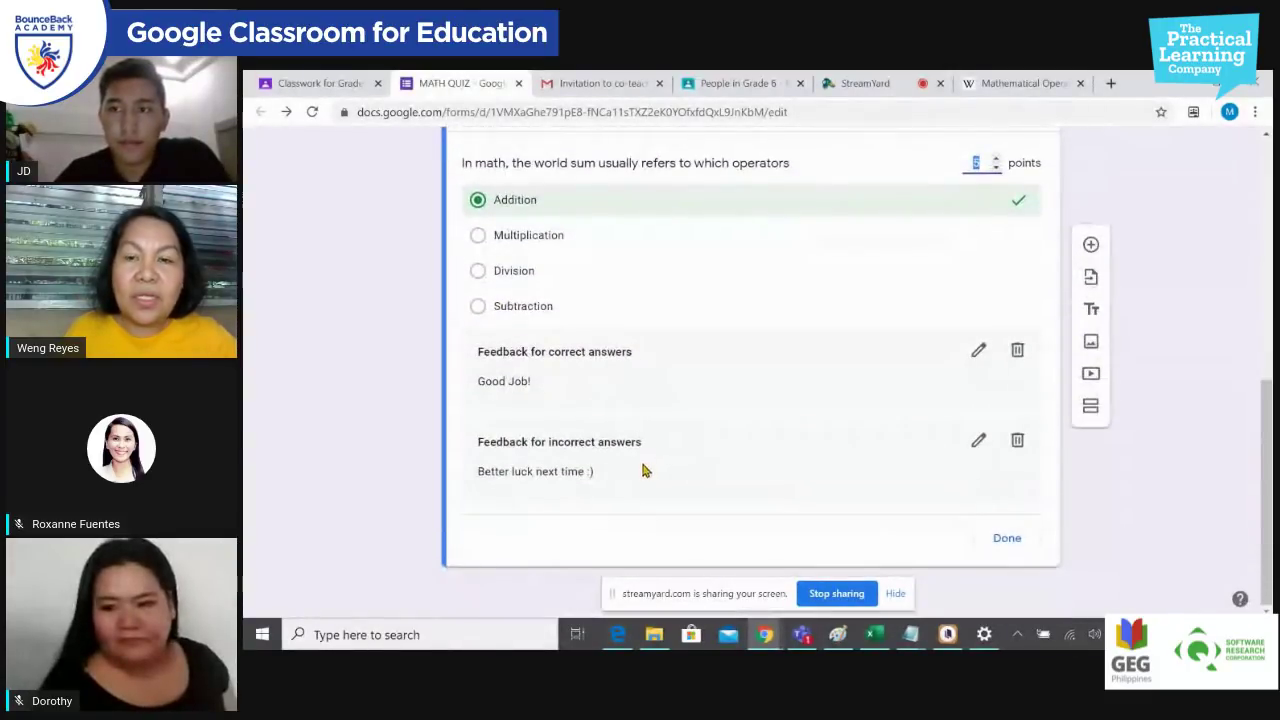
{"action": "left_click", "coordinate": [1005, 538]}
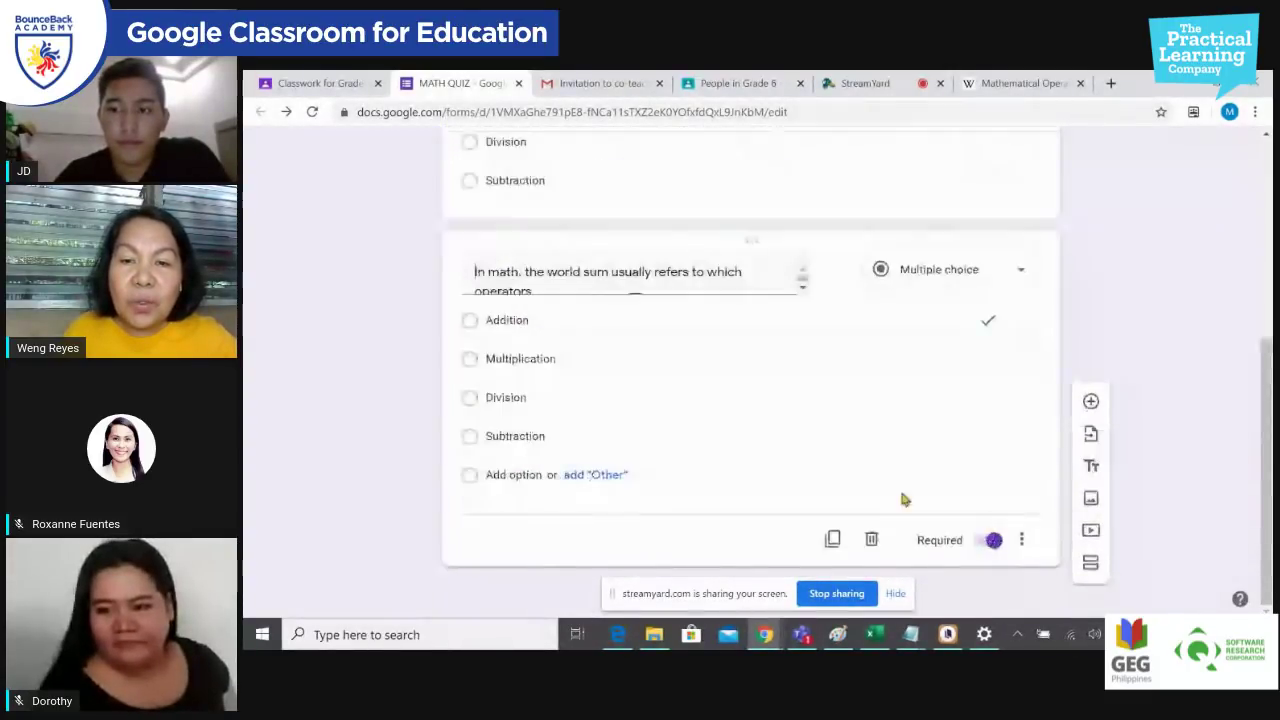
{"action": "left_click", "coordinate": [833, 541]}
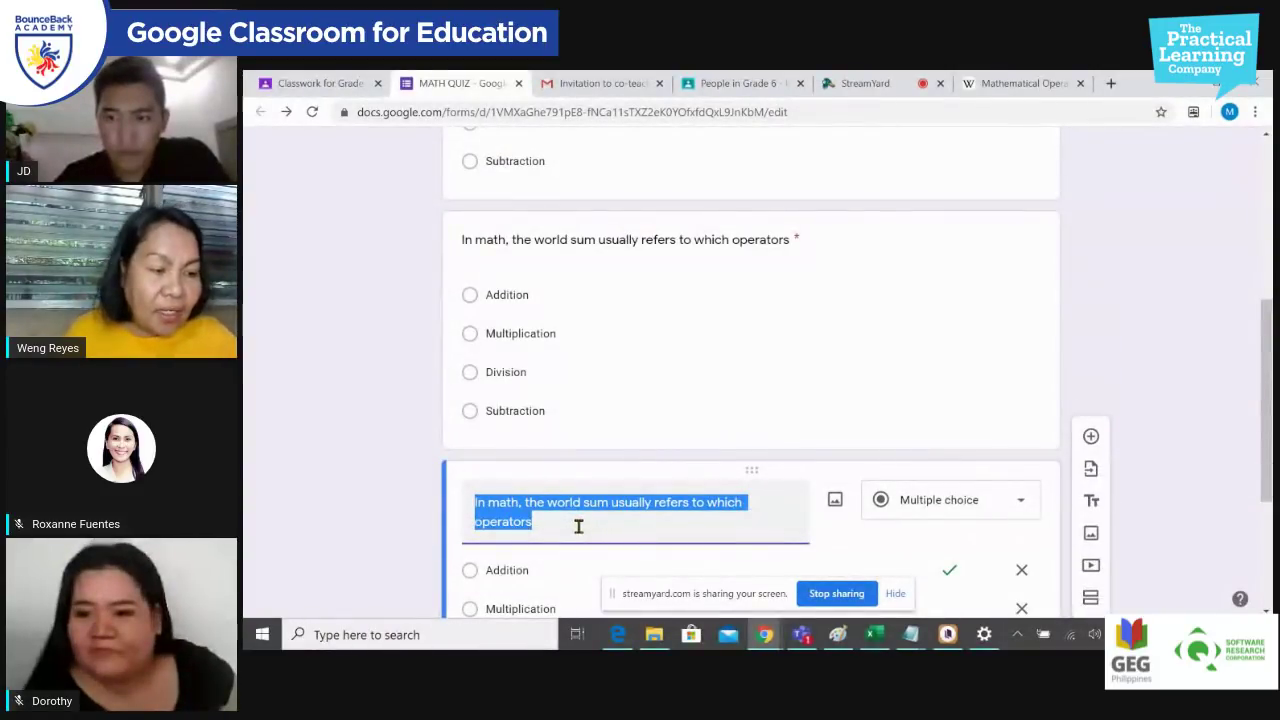
Step: Reword the third question to 'In world problem, the world increase usually refers to which operators', keeping Addition correct
{"action": "left_click", "coordinate": [578, 527]}
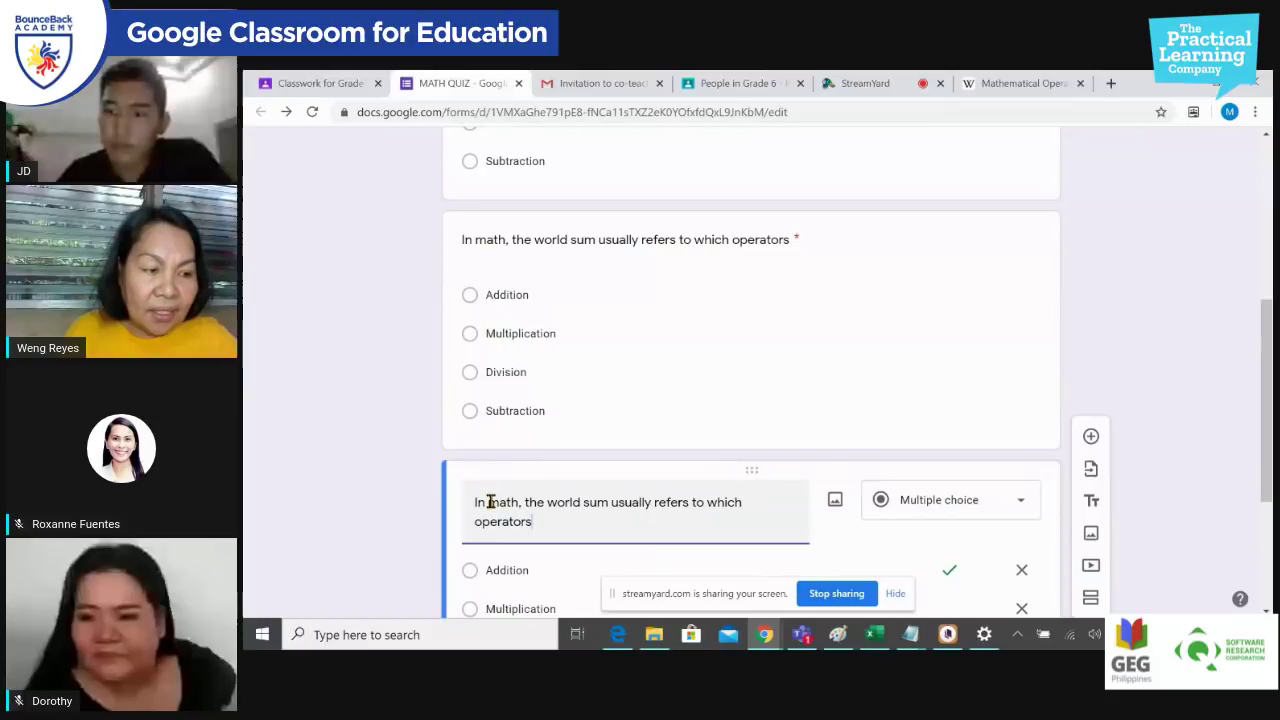
{"action": "left_click_drag", "start_coordinate": [491, 502], "coordinate": [518, 502]}
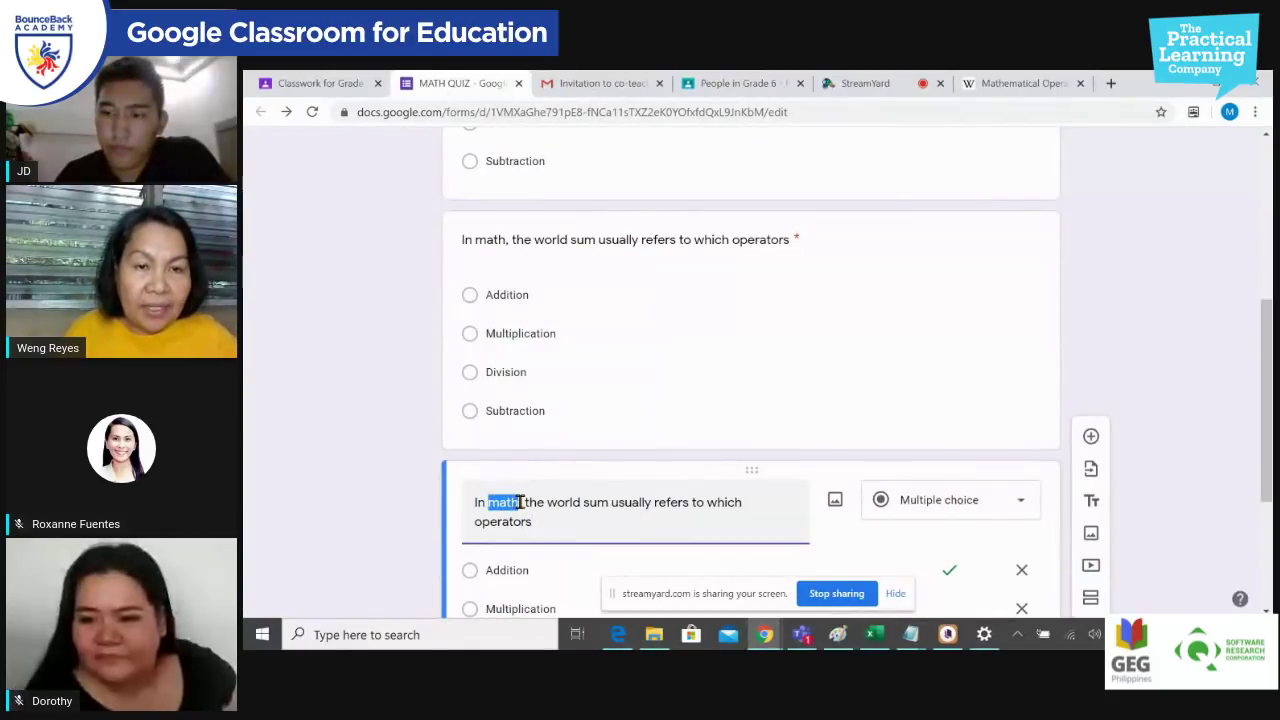
{"action": "type", "text": "wor"}
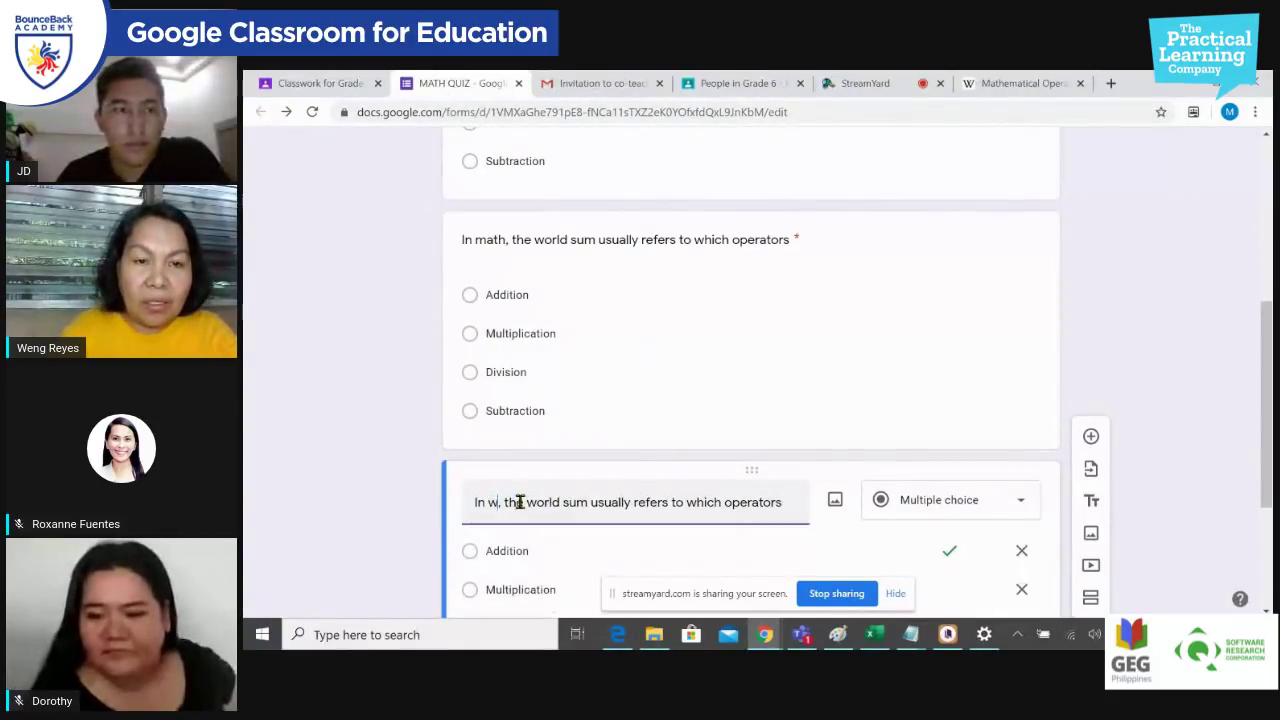
{"action": "type", "text": "ld pro"}
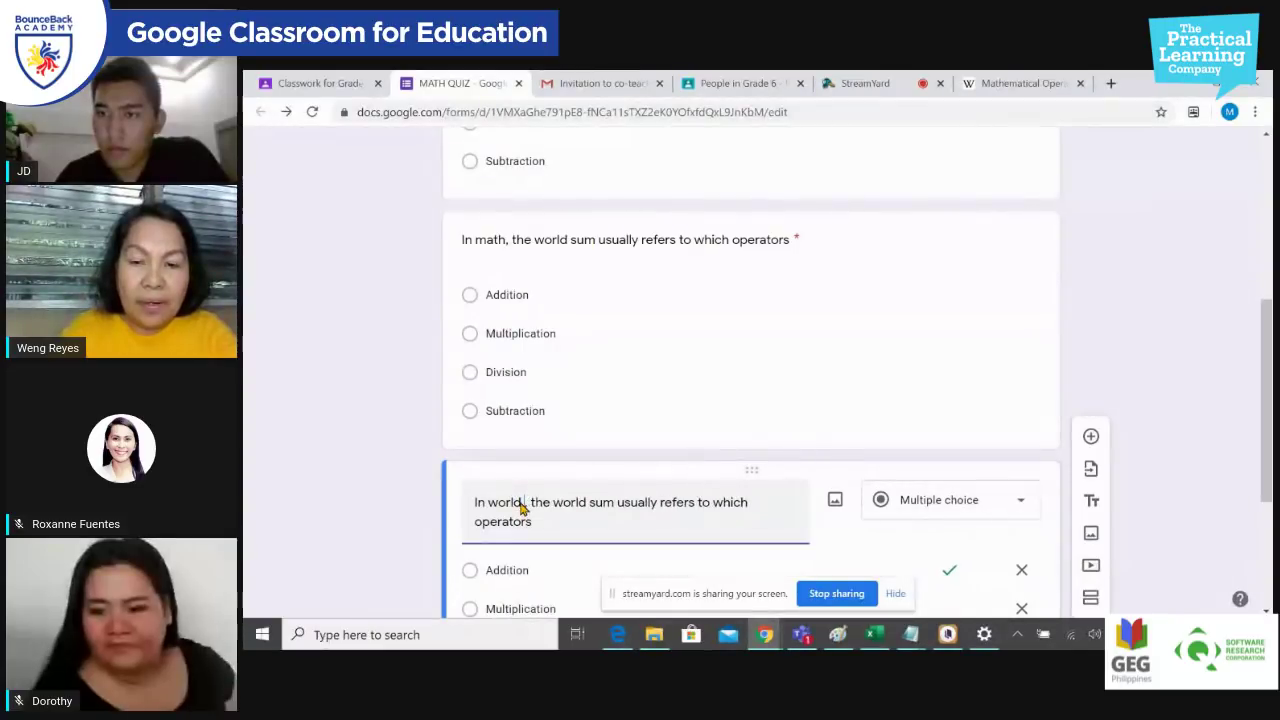
{"action": "type", "text": "blem"}
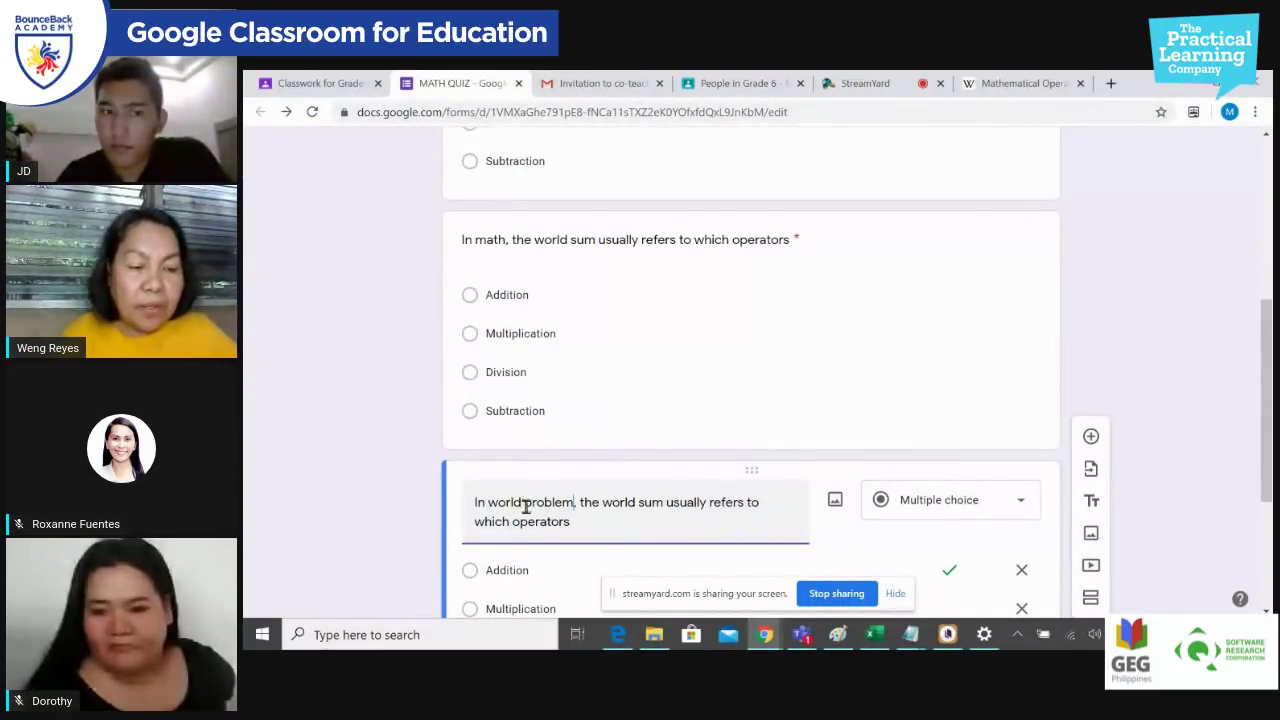
{"action": "double_click", "coordinate": [652, 502]}
{"action": "type", "text": "increase"}
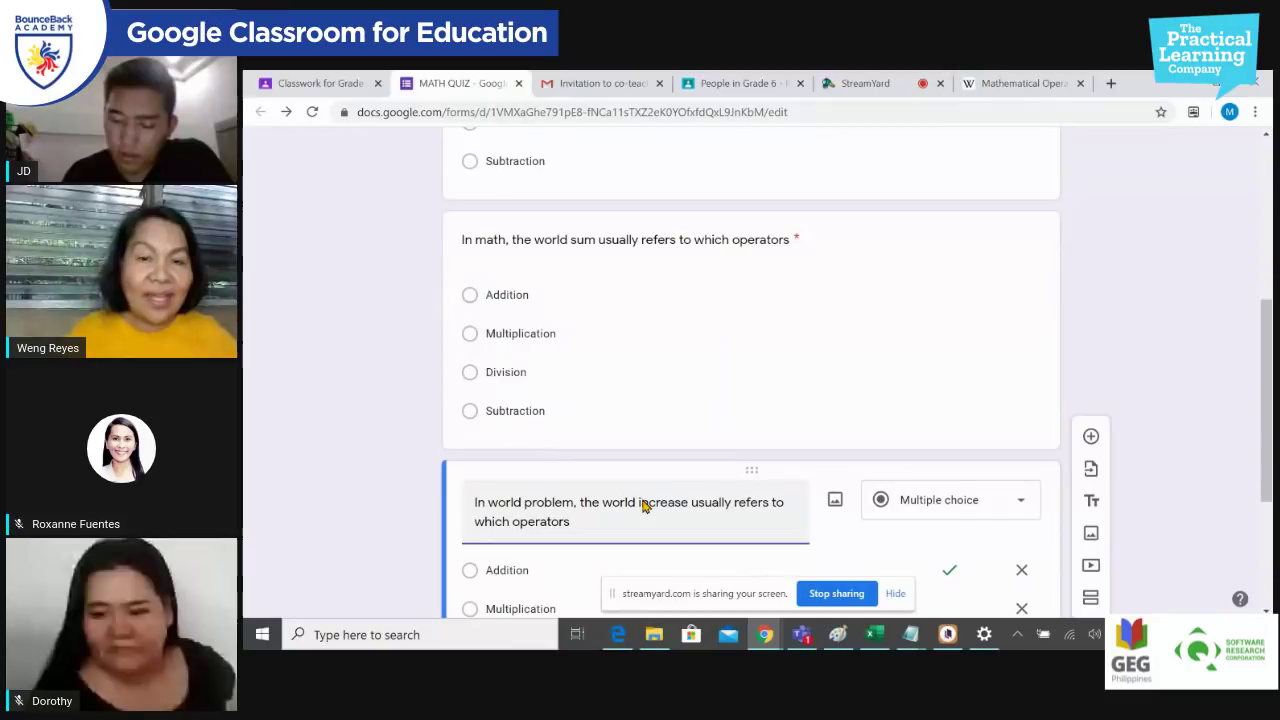
{"action": "scroll", "coordinate": [643, 502], "scroll_direction": "down", "scroll_amount": 3}
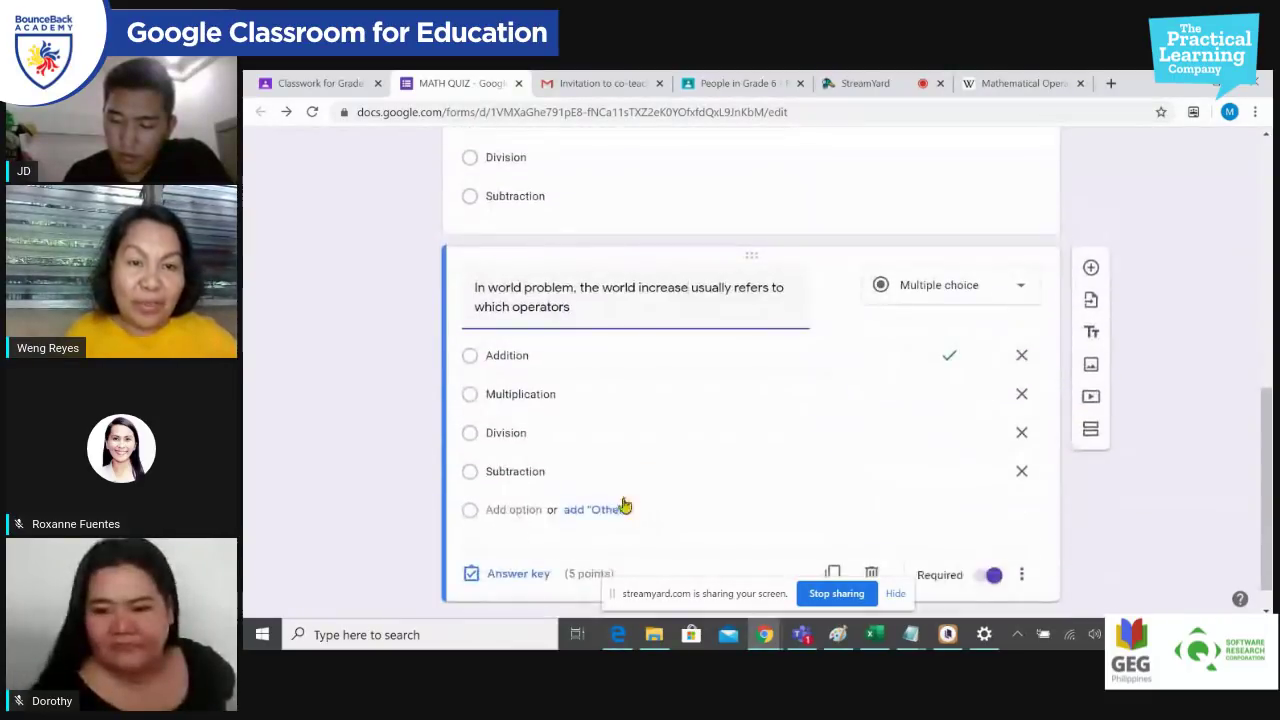
{"action": "left_click", "coordinate": [520, 573]}
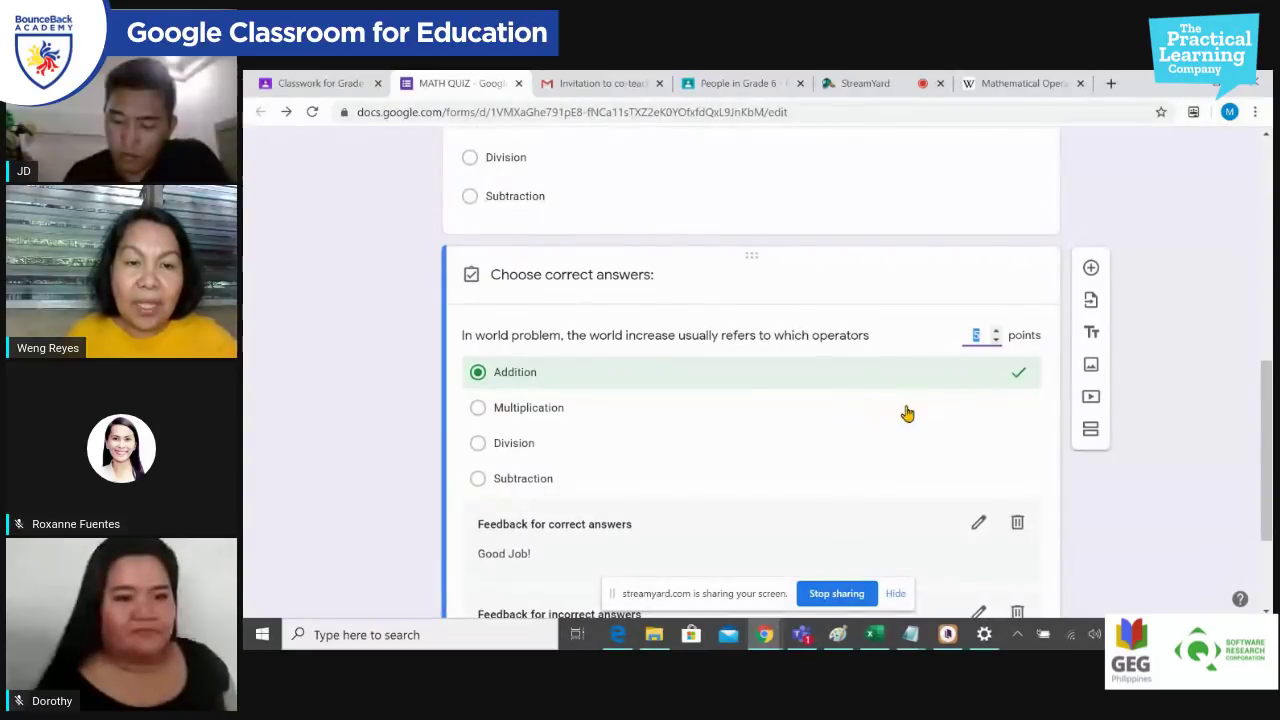
{"action": "scroll", "coordinate": [863, 414], "scroll_direction": "down", "scroll_amount": 2}
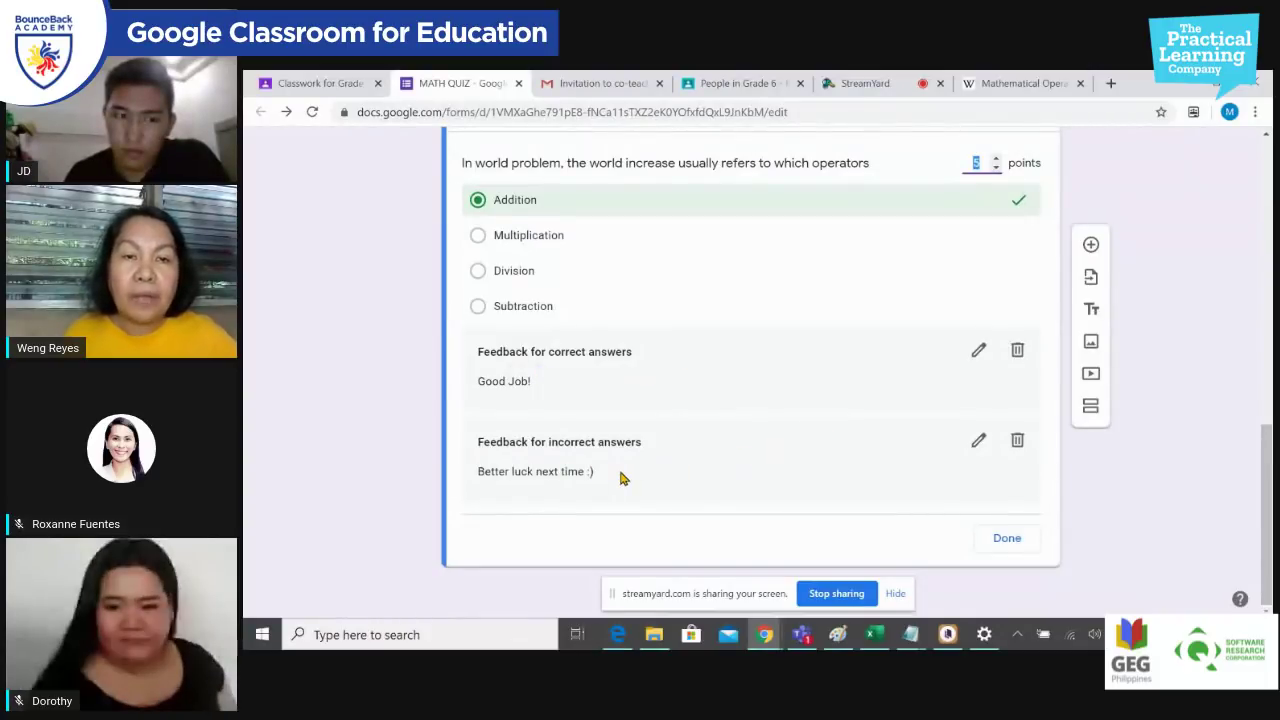
{"action": "left_click", "coordinate": [1007, 540]}
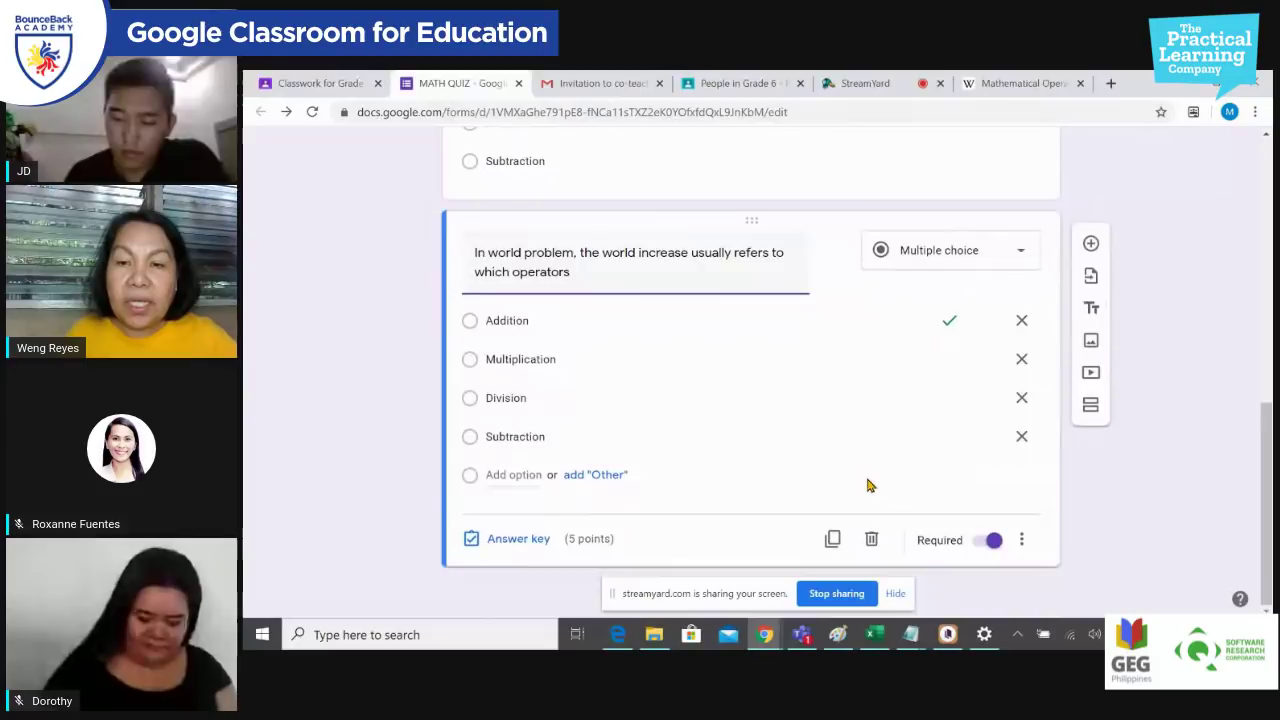
{"action": "scroll", "coordinate": [867, 479], "scroll_direction": "up", "scroll_amount": 15}
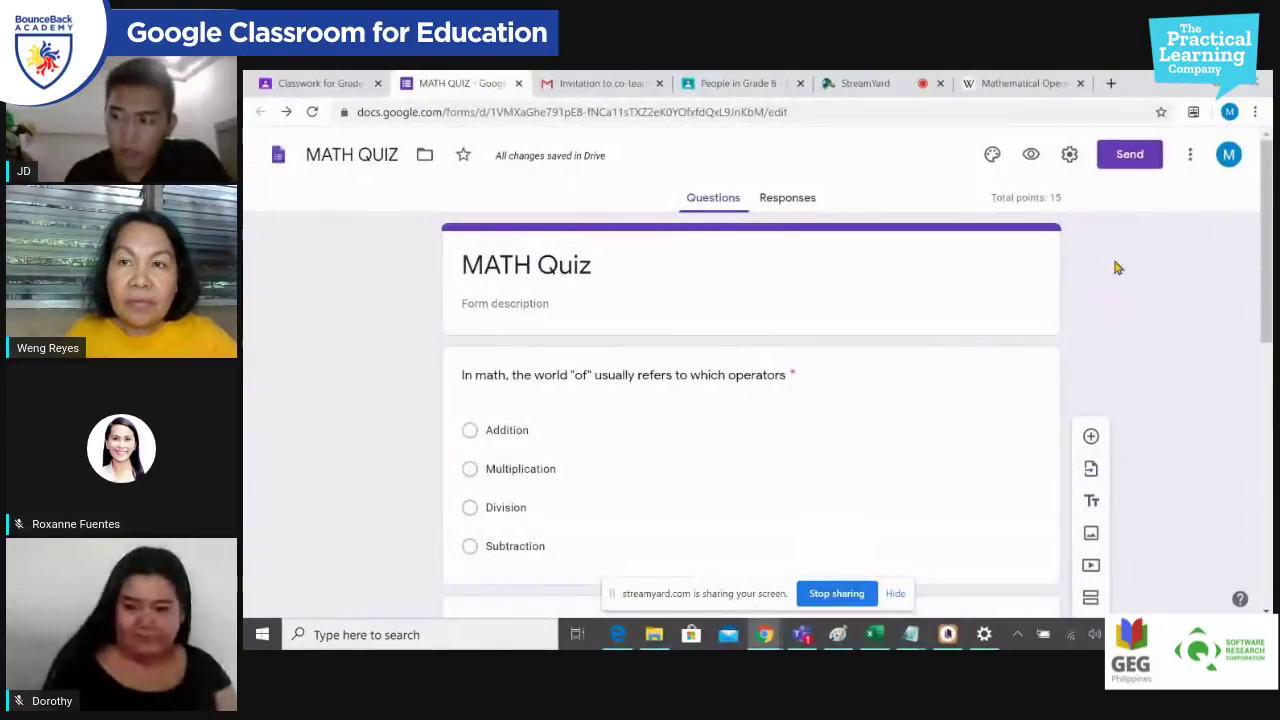
Step: Check and save the form's Quizzes settings, then return to the Classroom assignment page
{"action": "left_click", "coordinate": [1069, 154]}
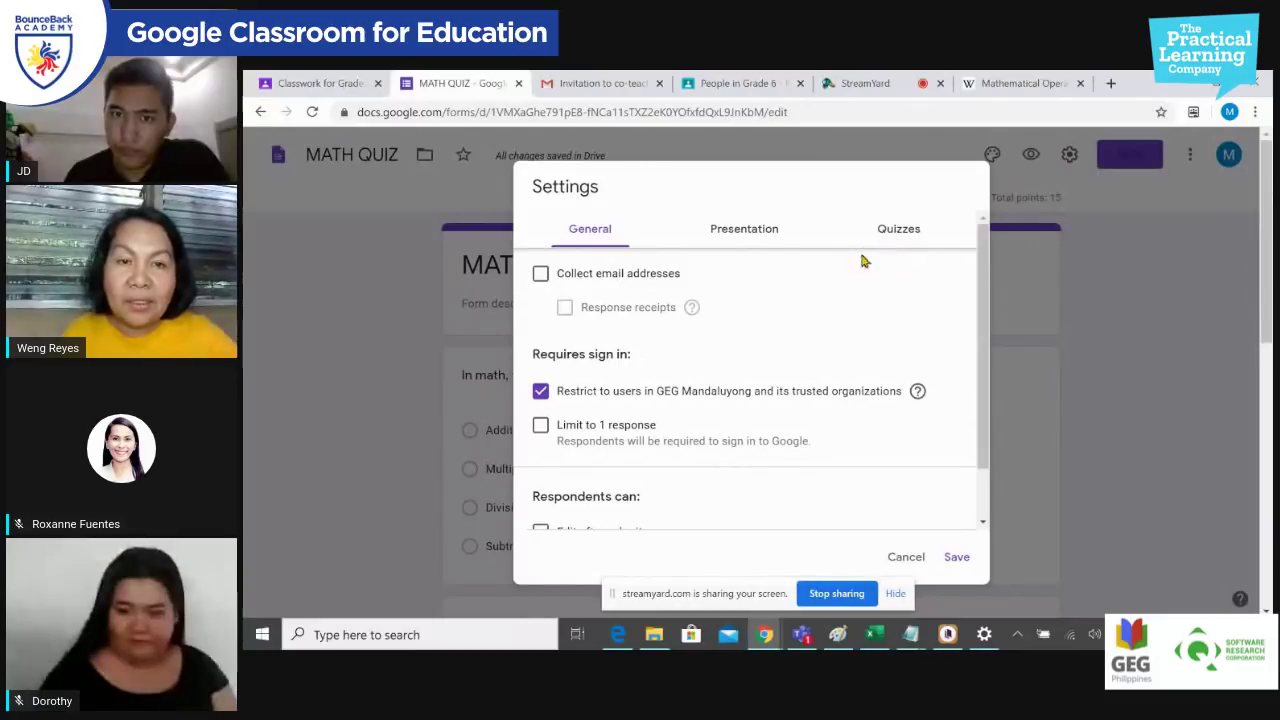
{"action": "left_click", "coordinate": [899, 230]}
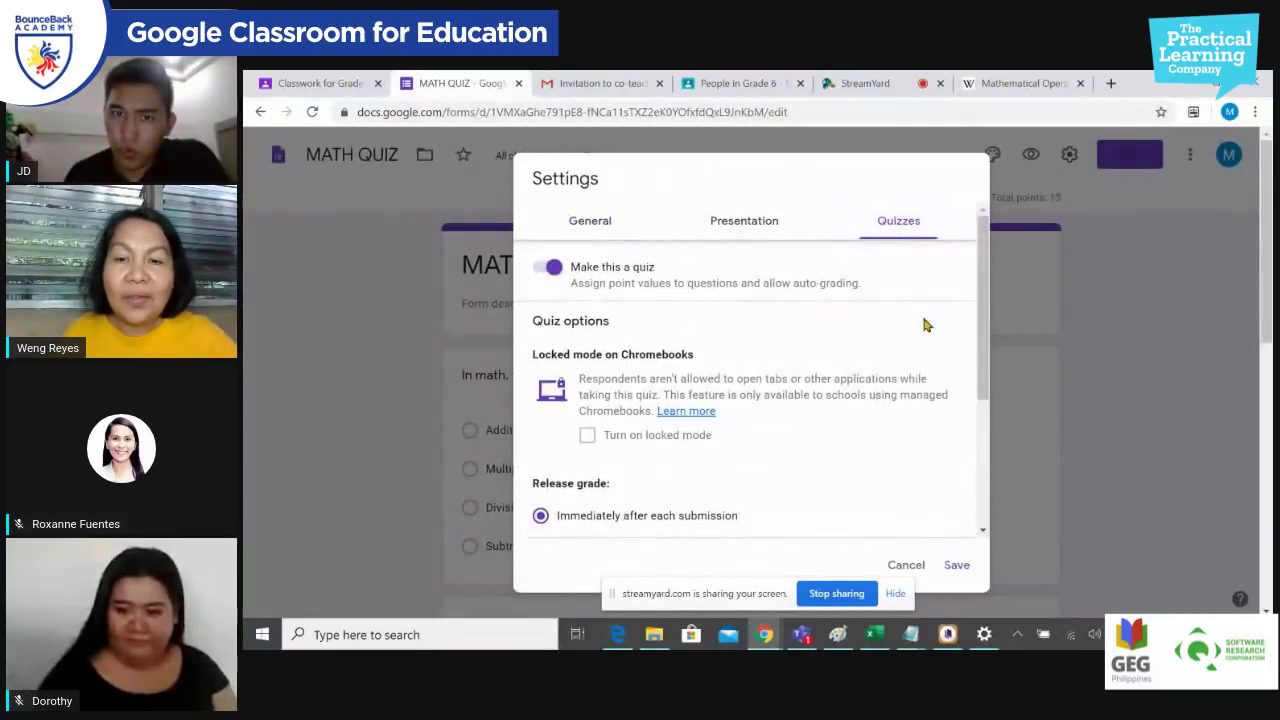
{"action": "left_click", "coordinate": [956, 564]}
{"action": "scroll", "coordinate": [1108, 443], "scroll_direction": "down", "scroll_amount": 4}
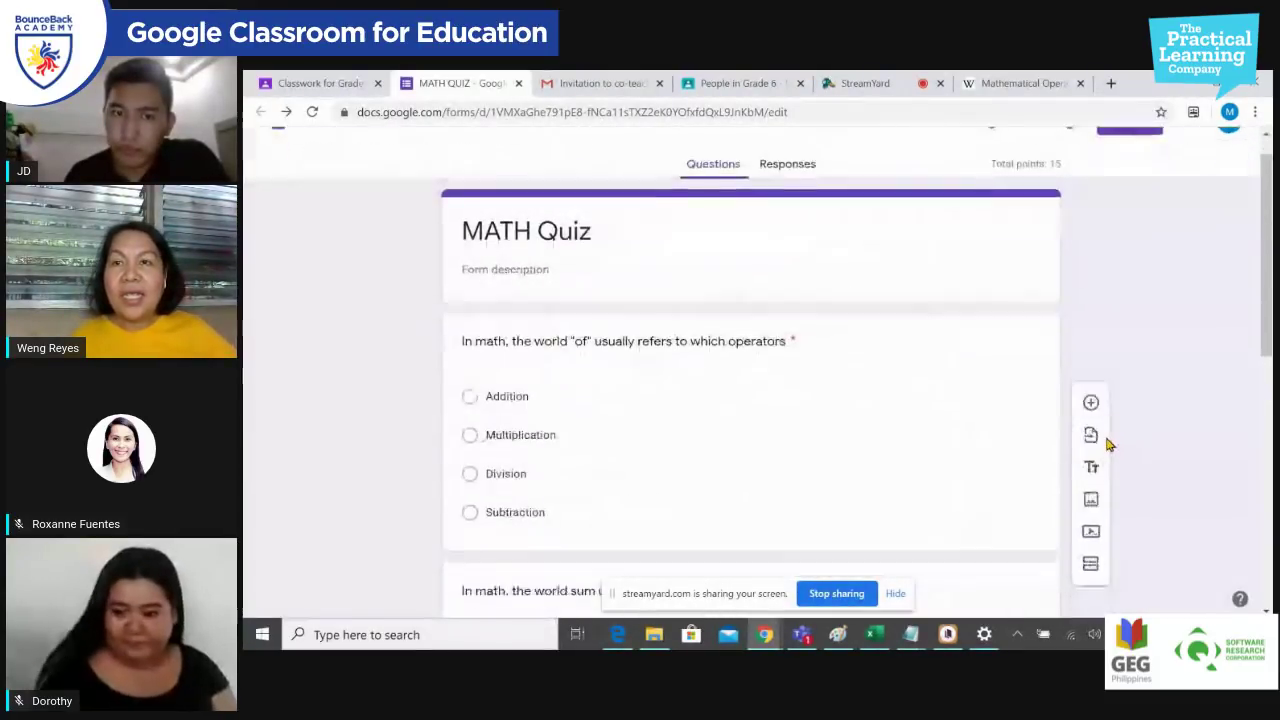
{"action": "scroll", "coordinate": [1108, 443], "scroll_direction": "up", "scroll_amount": 5}
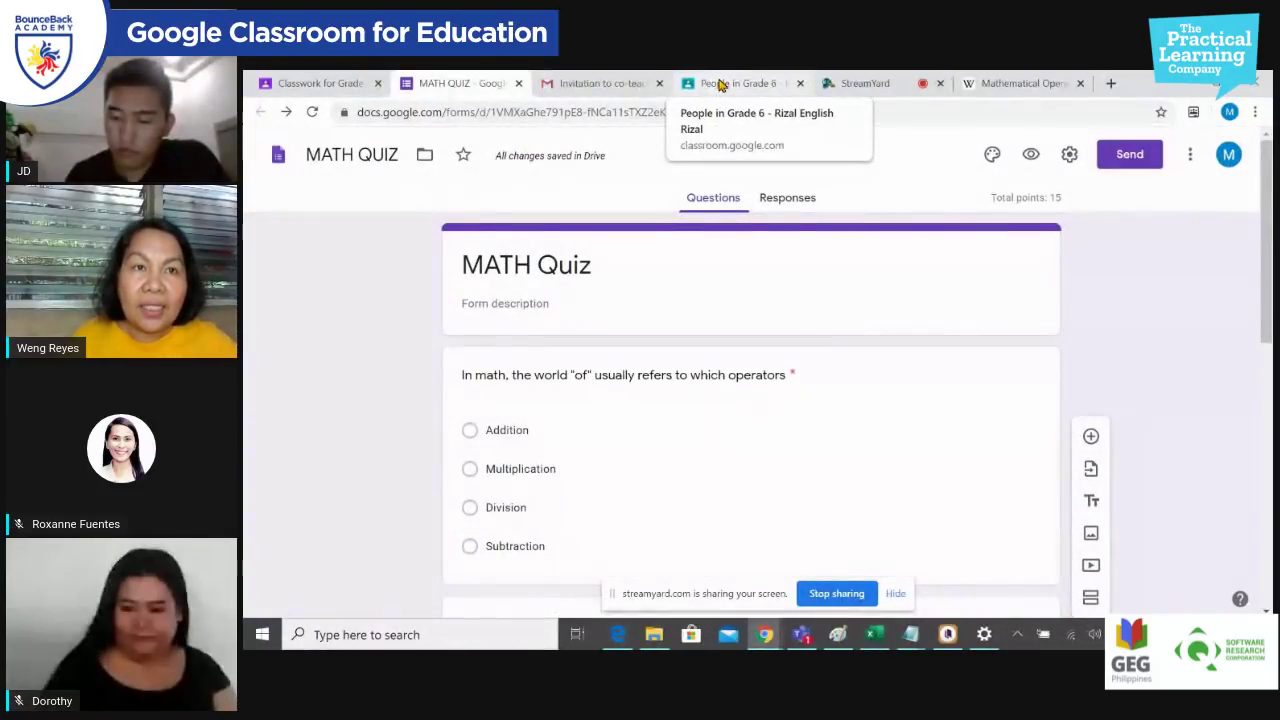
{"action": "left_click", "coordinate": [322, 83]}
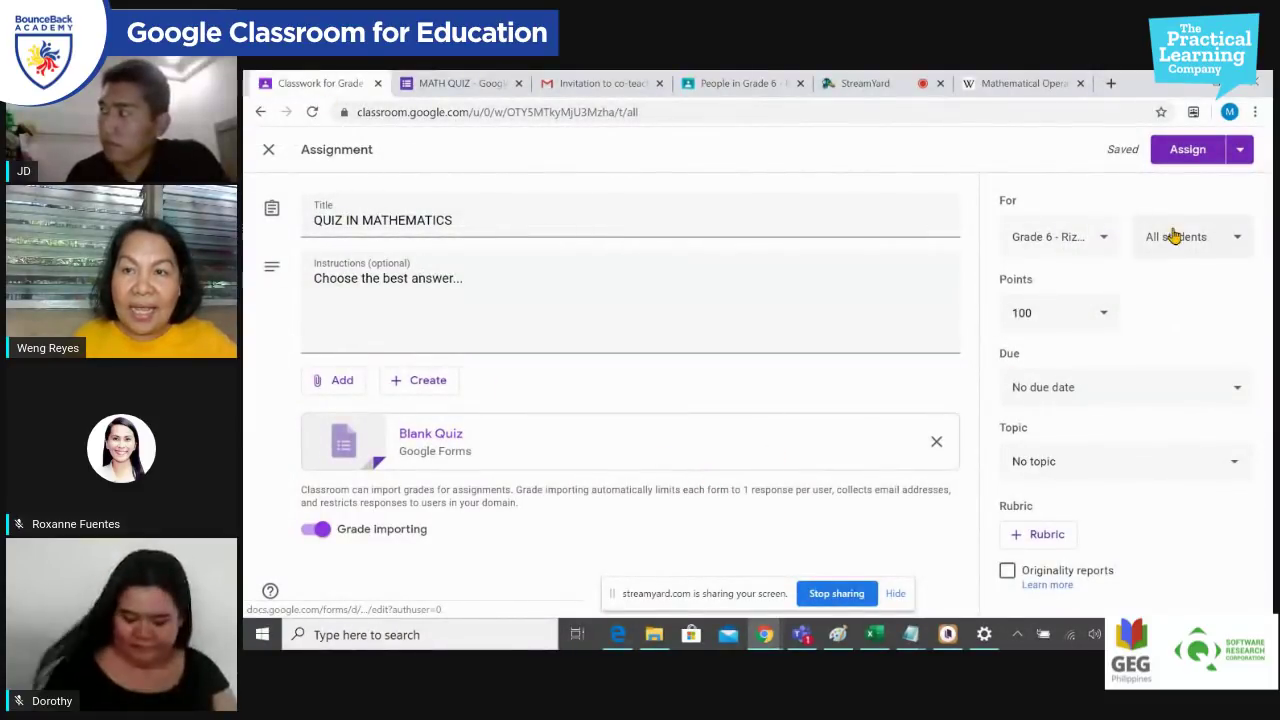
Step: Check the assignment's class and student recipients, leaving them unchanged
{"action": "left_click", "coordinate": [1105, 244]}
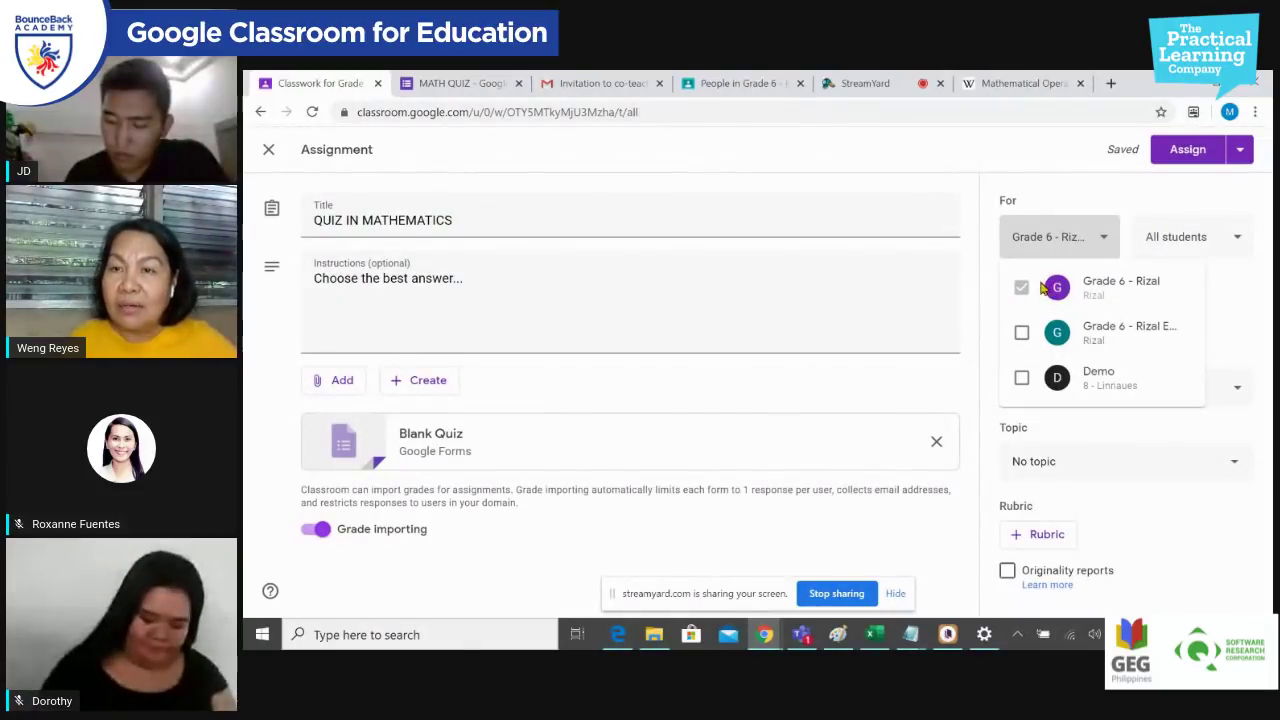
{"action": "left_click", "coordinate": [1182, 252]}
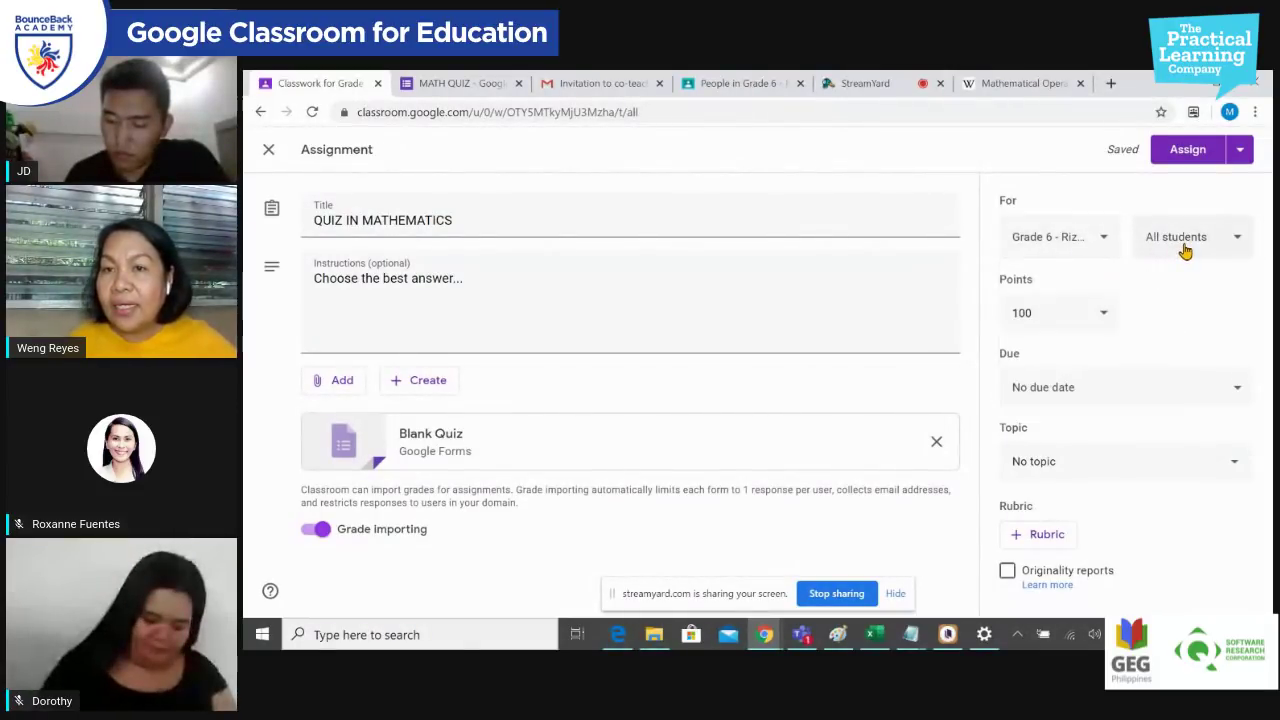
{"action": "left_click", "coordinate": [1227, 250]}
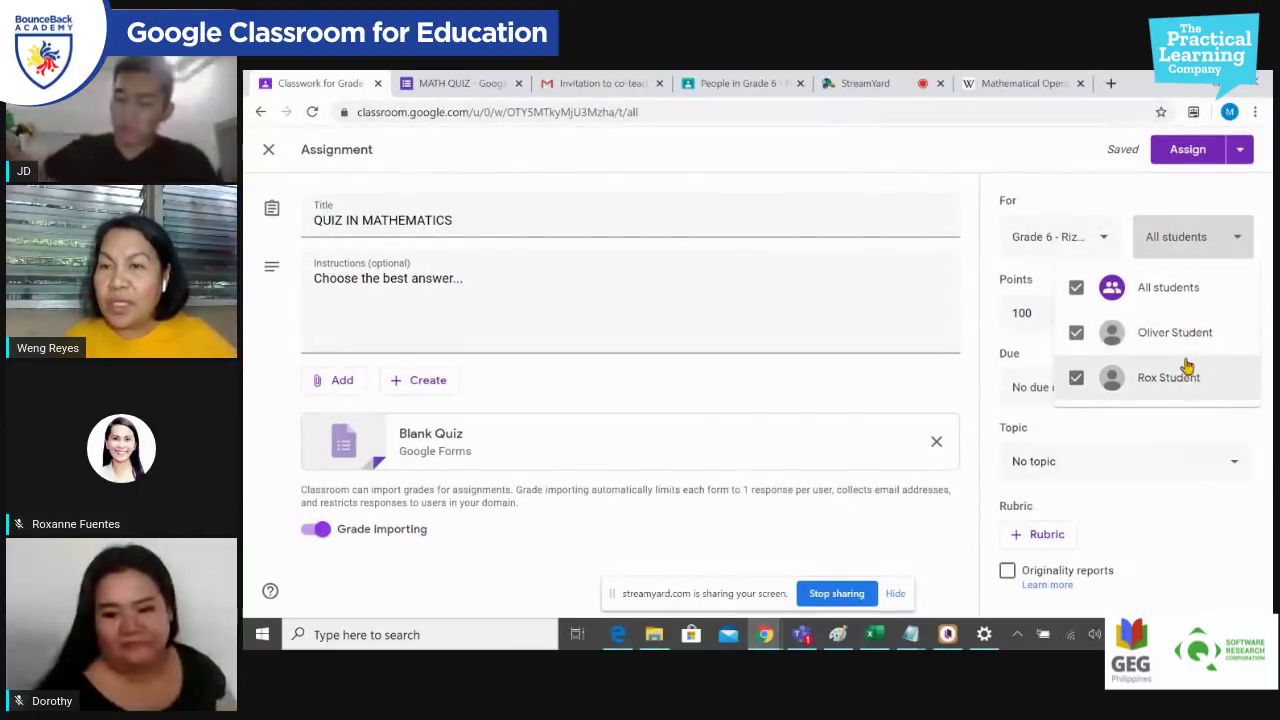
{"action": "left_click", "coordinate": [1190, 246]}
Step: Change the assignment's points from 100 to 15
{"action": "left_click", "coordinate": [1043, 311]}
{"action": "left_click_drag", "start_coordinate": [1043, 311], "coordinate": [1008, 306]}
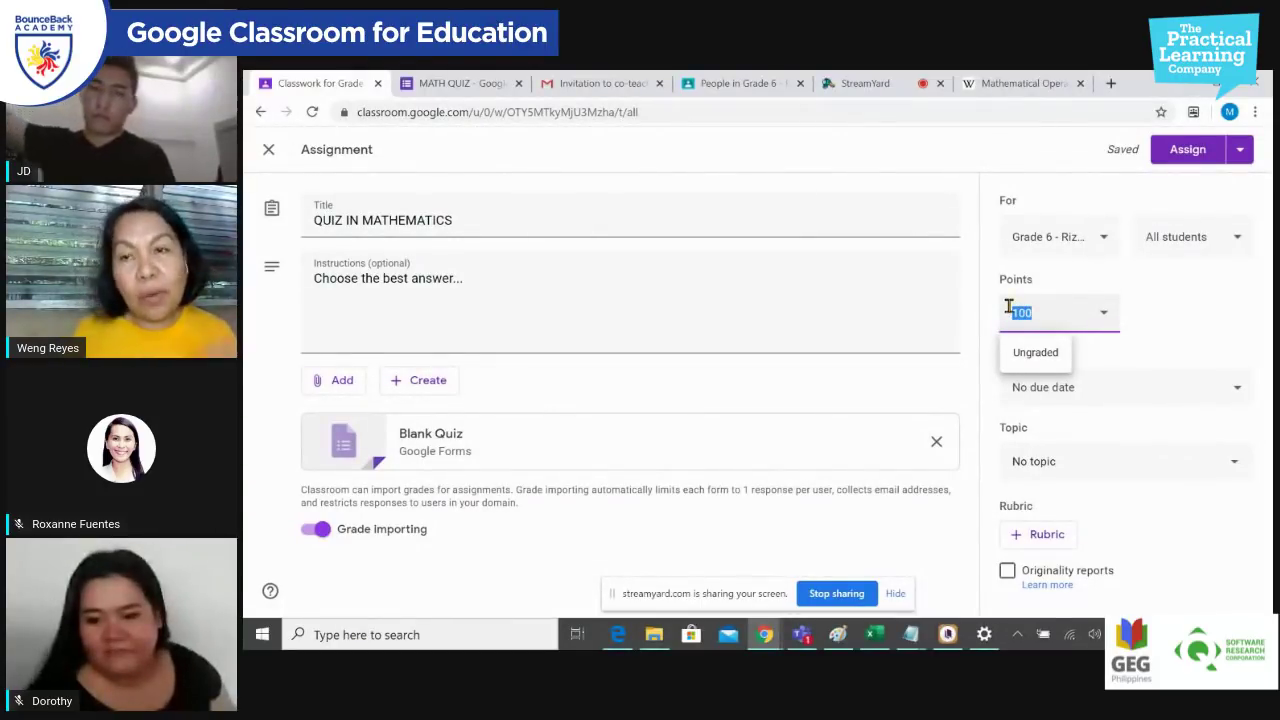
{"action": "type", "text": "15"}
{"action": "left_click", "coordinate": [1185, 316]}
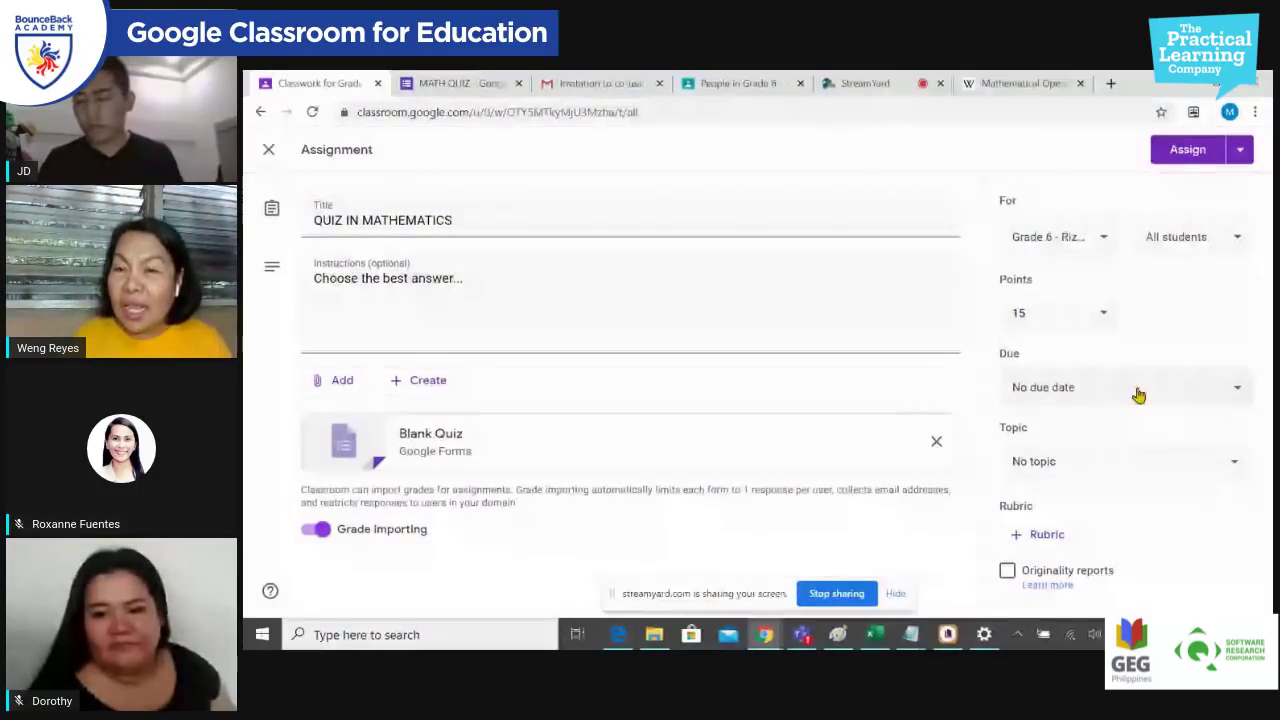
Step: Pick May 8 as the due date, then clear it so it reads No due date
{"action": "left_click", "coordinate": [1137, 396]}
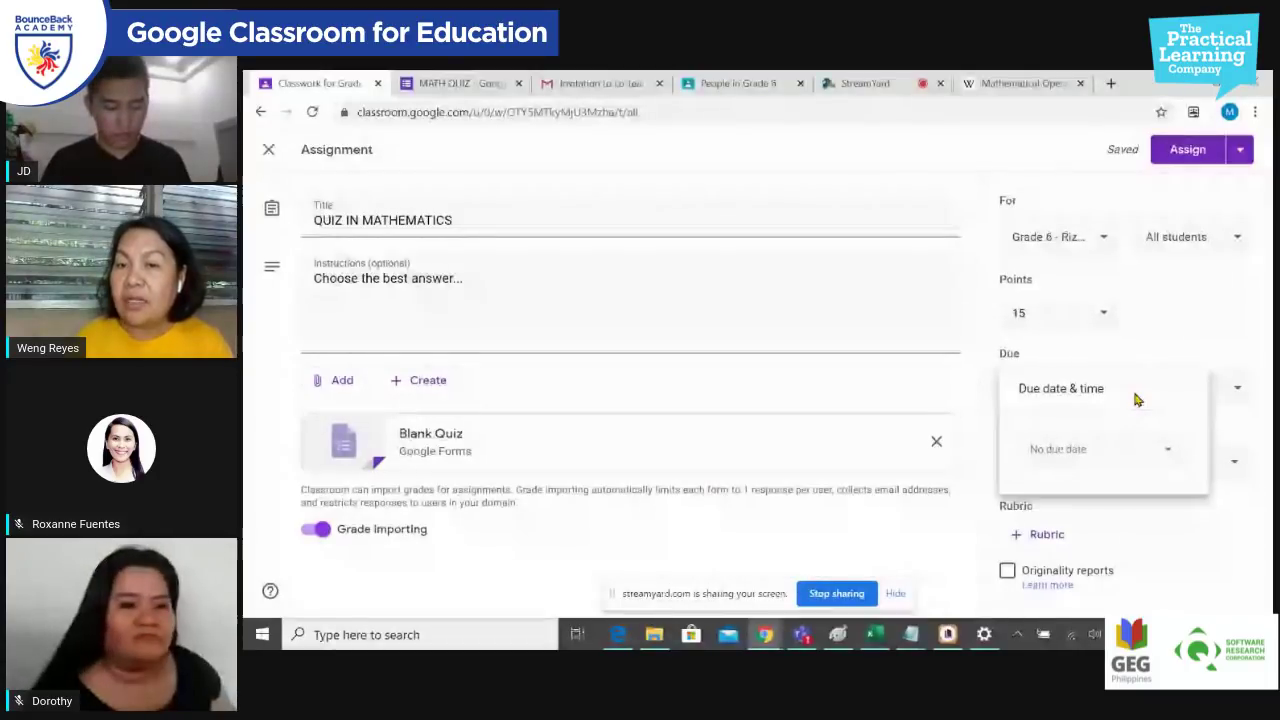
{"action": "left_click", "coordinate": [1166, 449]}
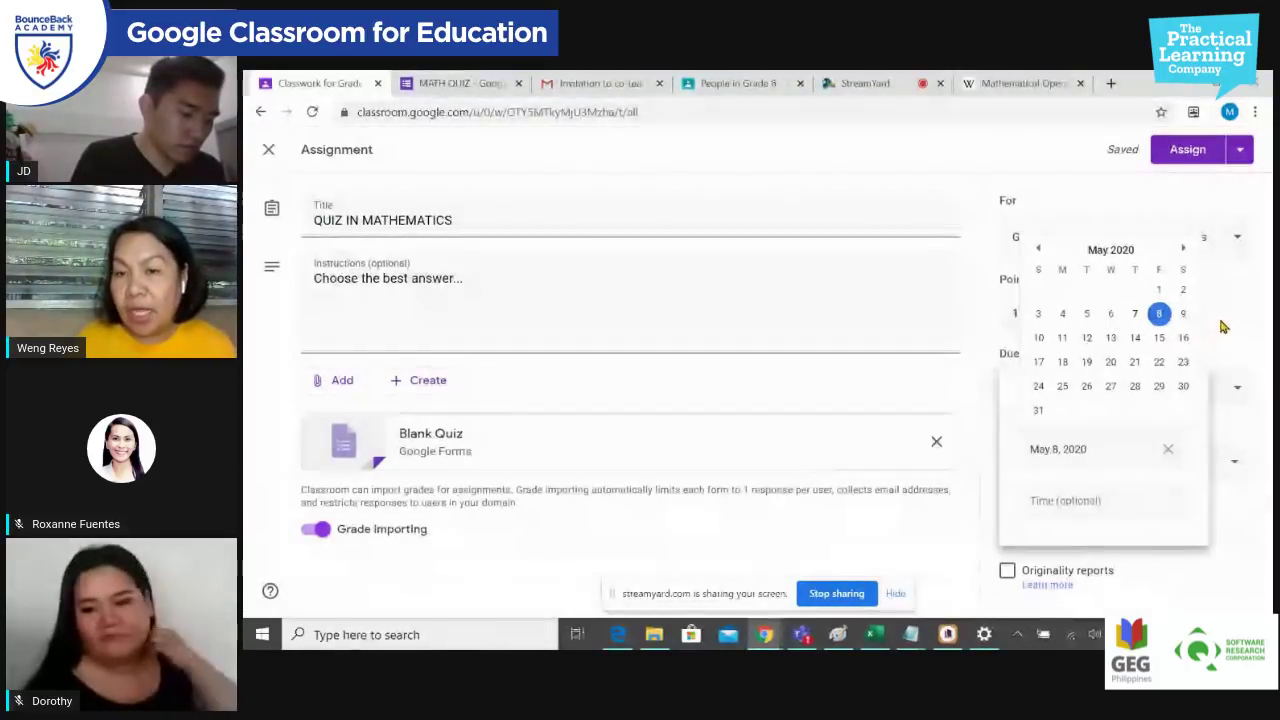
{"action": "left_click", "coordinate": [1162, 500]}
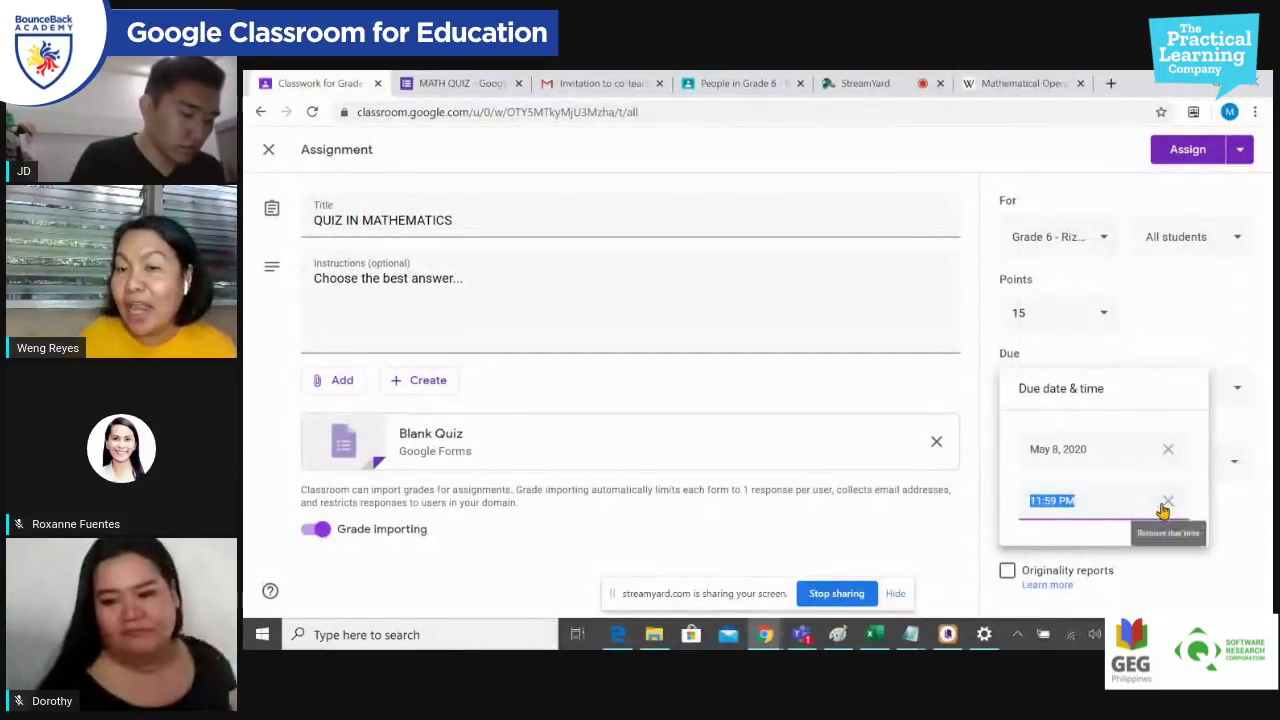
{"action": "left_click", "coordinate": [1168, 449]}
{"action": "left_click", "coordinate": [1243, 336]}
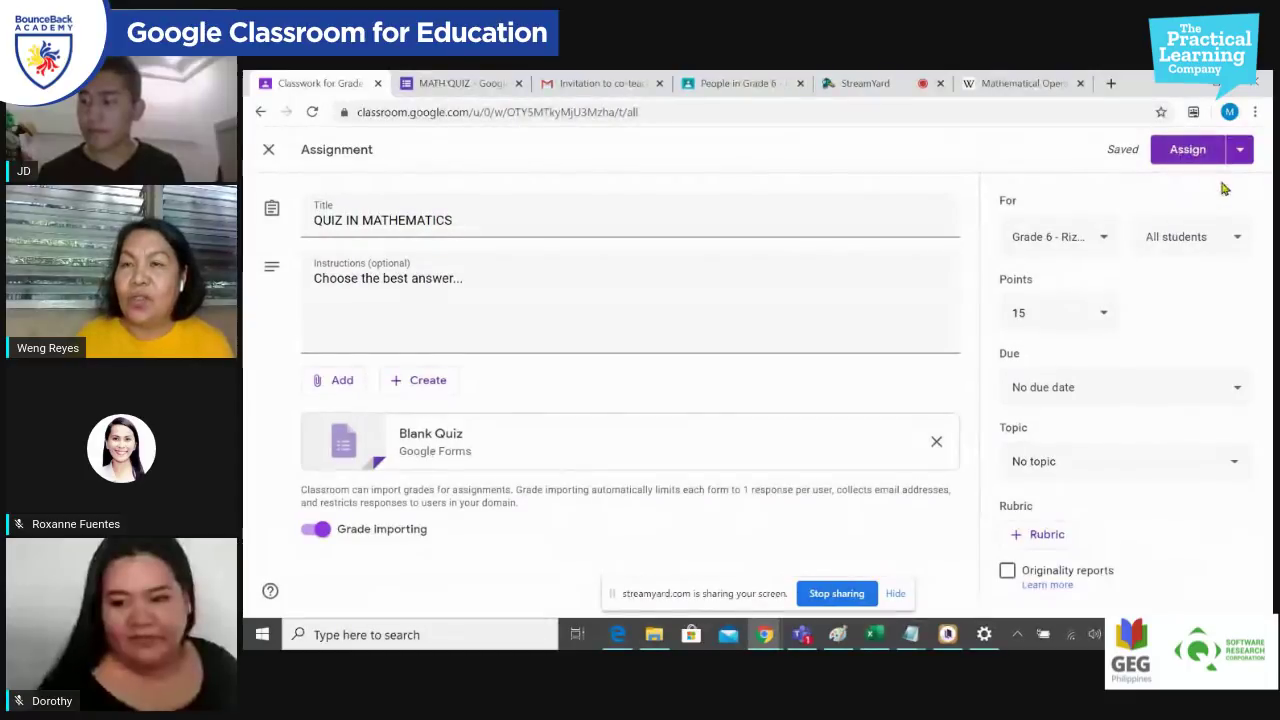
Step: Assign QUIZ IN MATHEMATICS to Grade 6 - Rizal, then go to the StreamYard studio
{"action": "left_click", "coordinate": [1199, 152]}
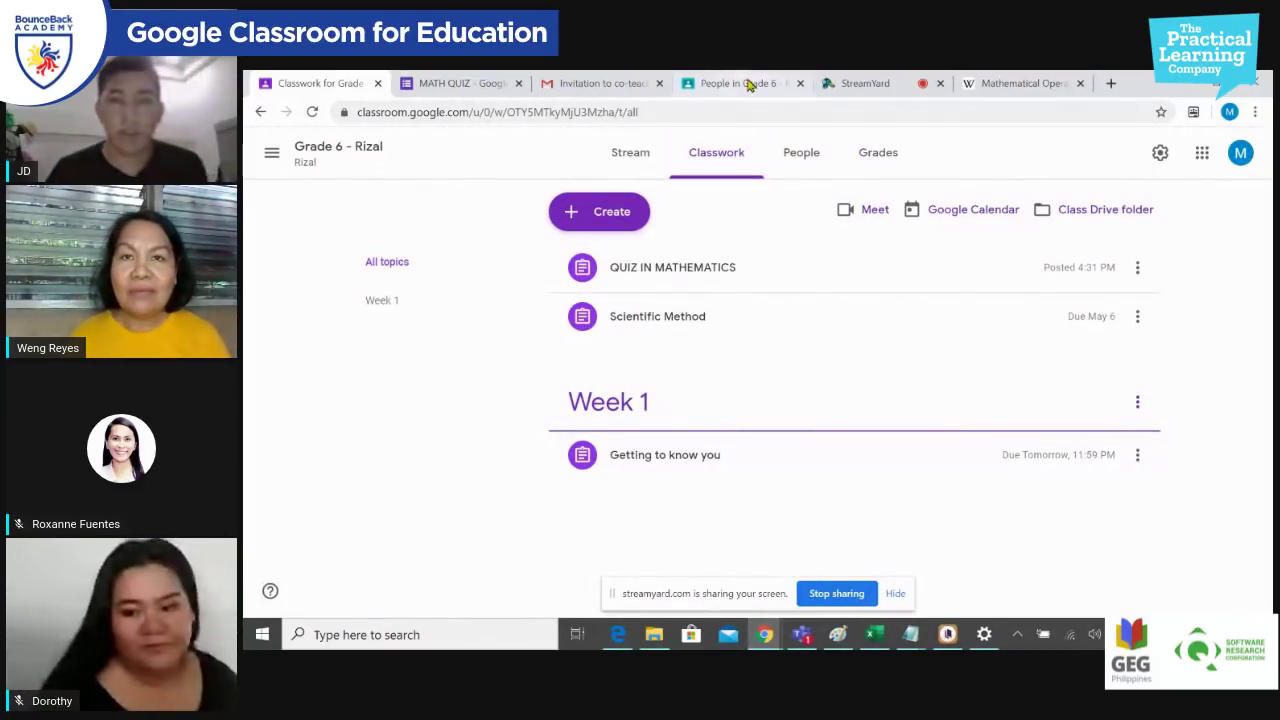
{"action": "left_click", "coordinate": [865, 84]}
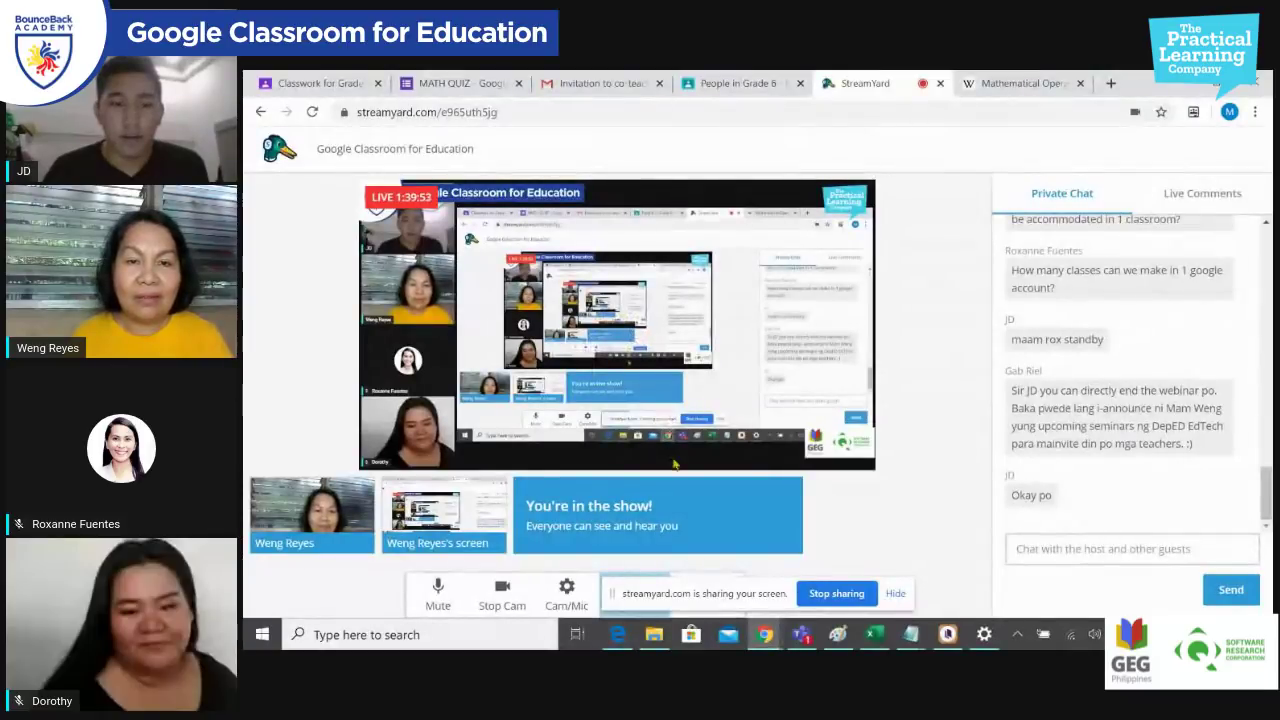
Step: Stop the StreamYard screen share and return to the Grade 6 - Rizal class page
{"action": "left_click", "coordinate": [836, 593]}
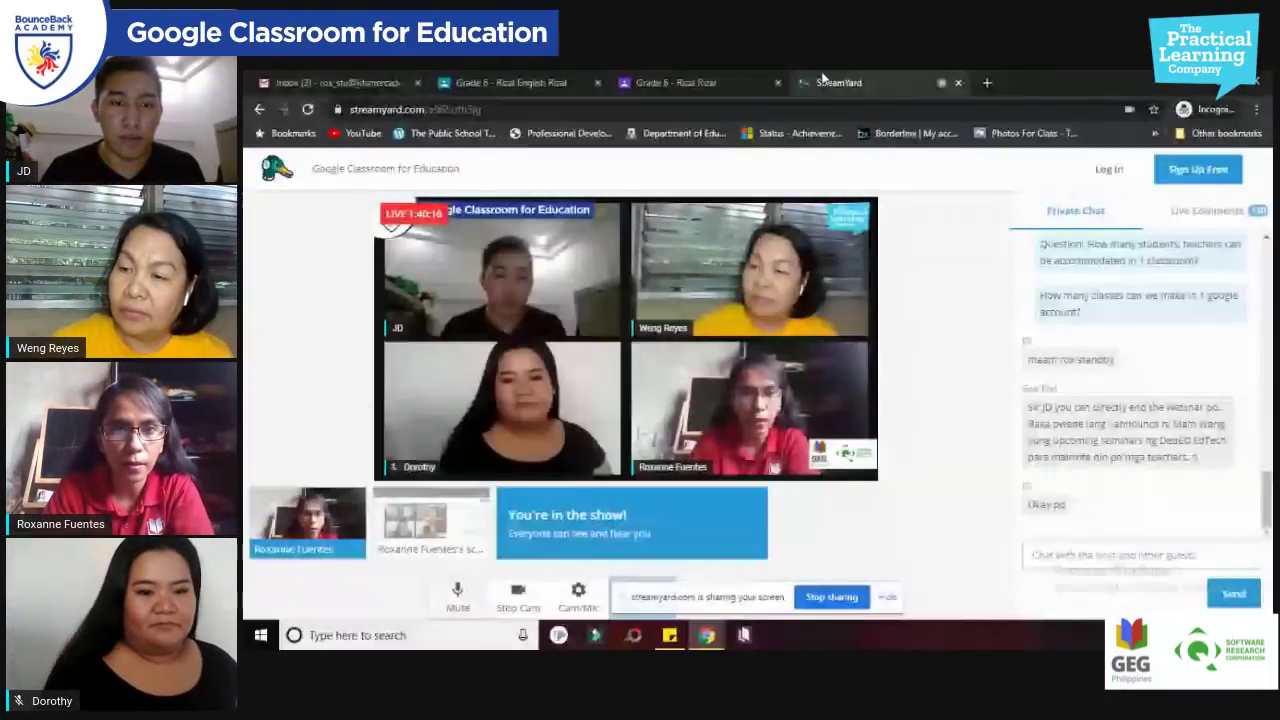
{"action": "left_click", "coordinate": [682, 84]}
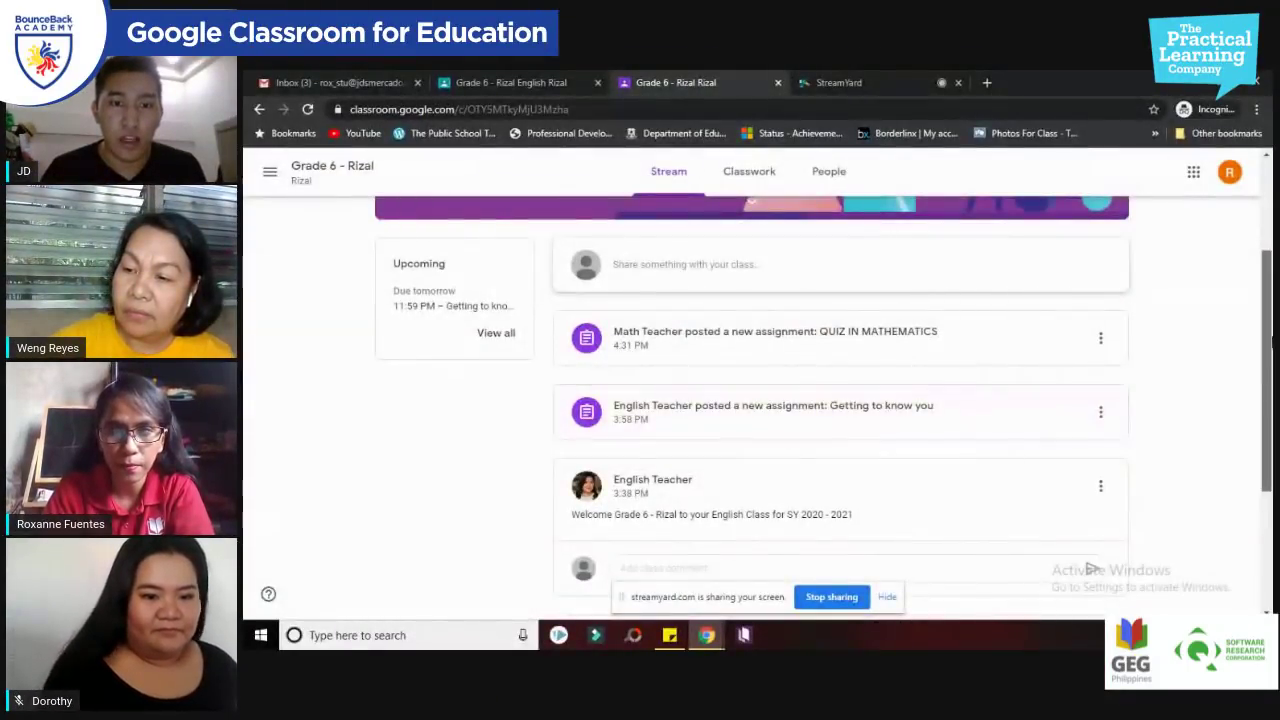
Step: Go to Grade 6 - Rizal's Classwork page and expand QUIZ IN MATHEMATICS
{"action": "scroll", "coordinate": [1272, 282], "scroll_direction": "up", "scroll_amount": 2}
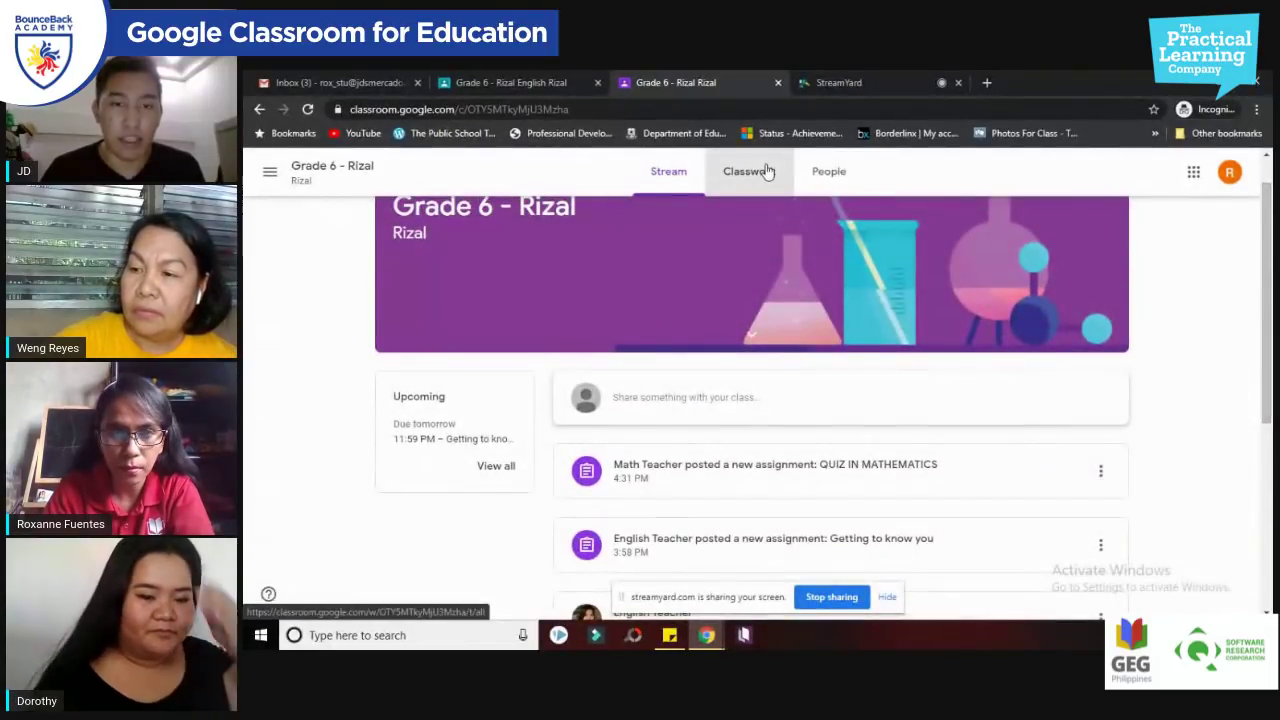
{"action": "left_click", "coordinate": [763, 172]}
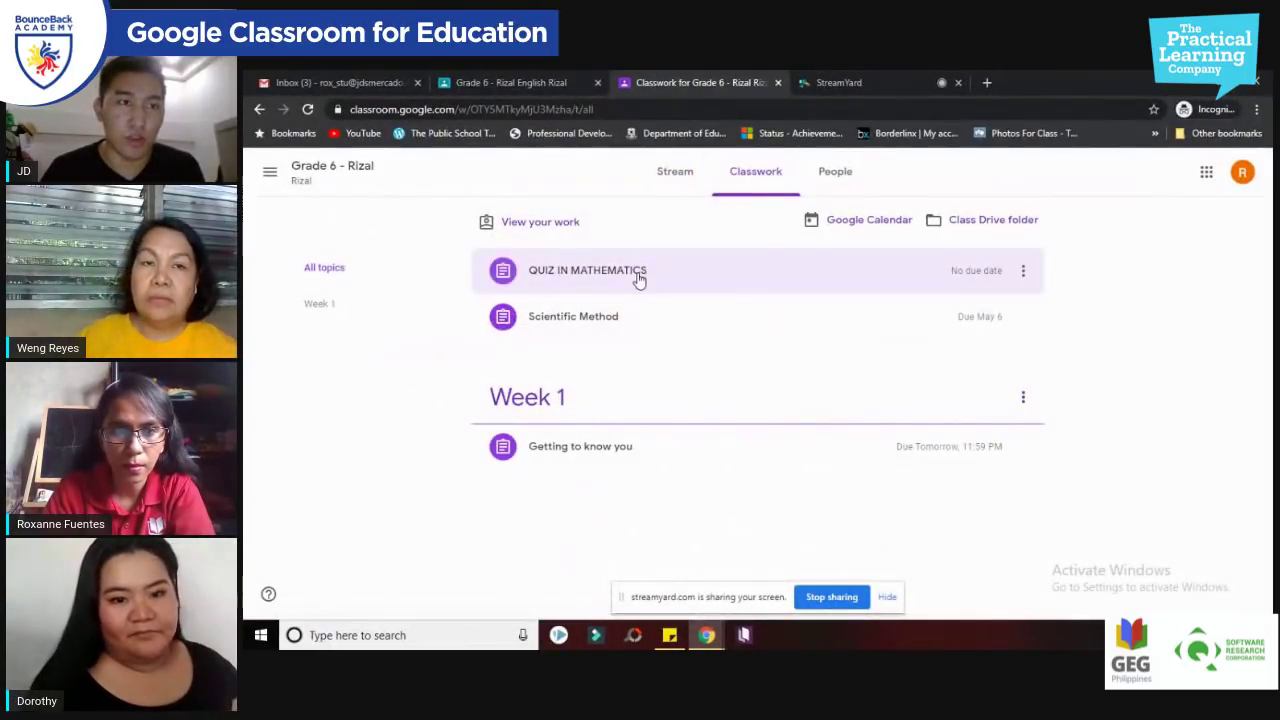
{"action": "left_click", "coordinate": [848, 82]}
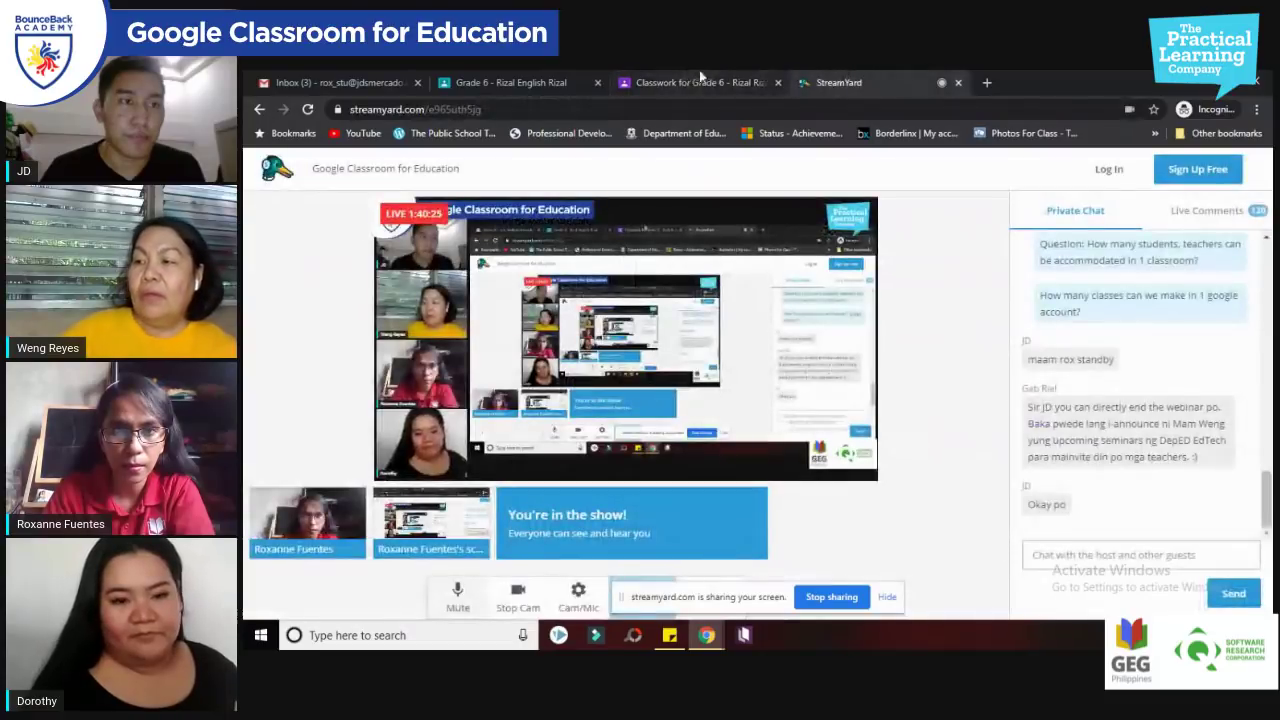
{"action": "left_click", "coordinate": [690, 82]}
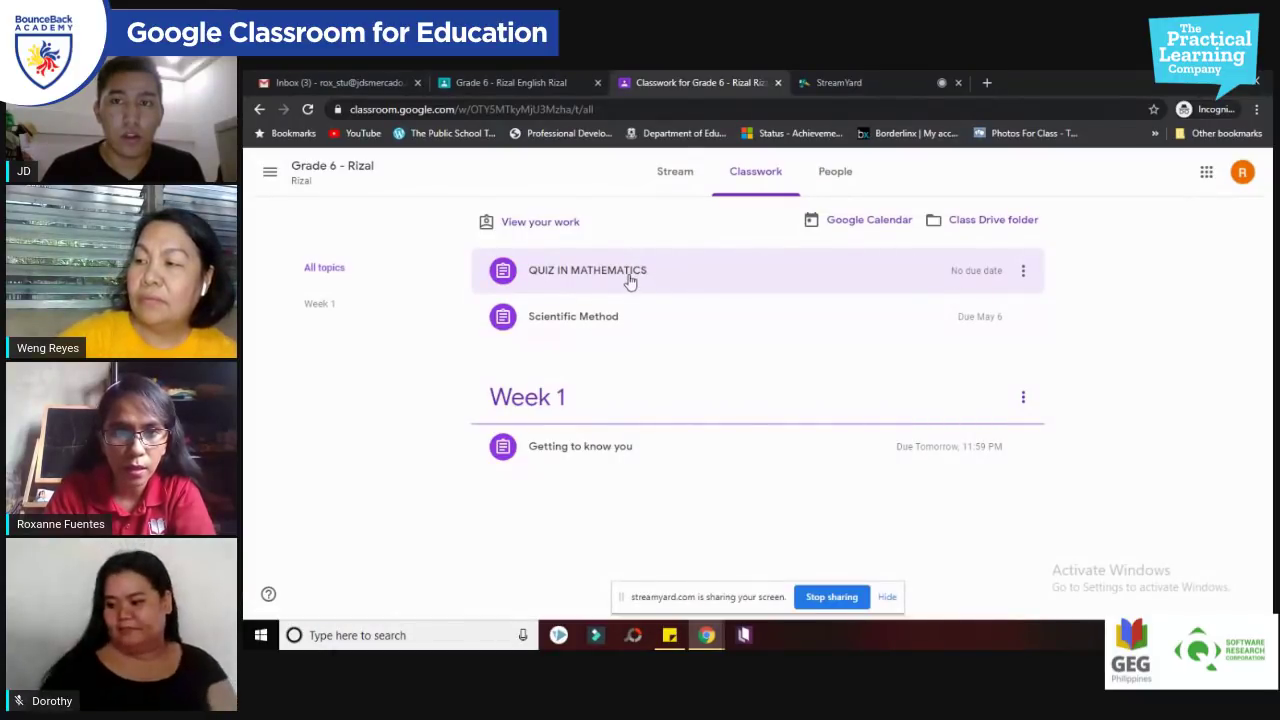
{"action": "left_click", "coordinate": [629, 278]}
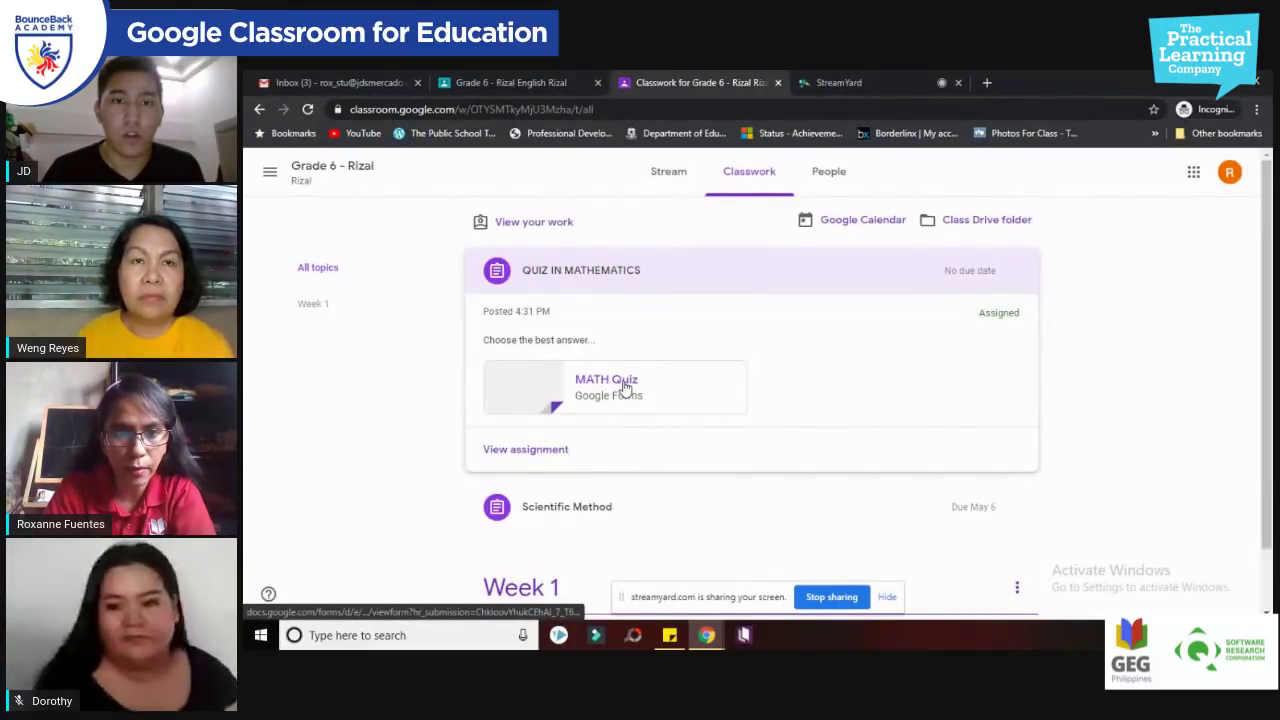
Step: Open the attached MATH Quiz form and scroll through its questions
{"action": "left_click", "coordinate": [624, 386]}
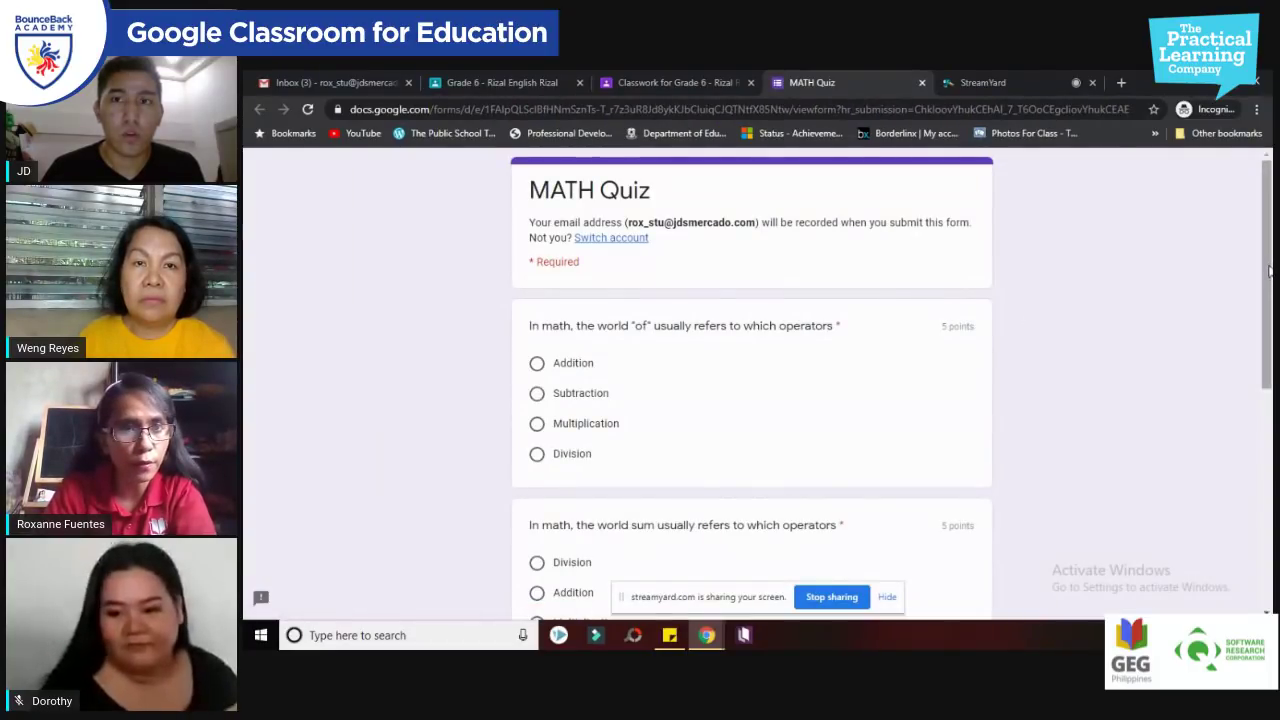
{"action": "scroll", "coordinate": [259, 581], "scroll_direction": "down", "scroll_amount": 1}
{"action": "scroll", "coordinate": [259, 581], "scroll_direction": "down", "scroll_amount": 2}
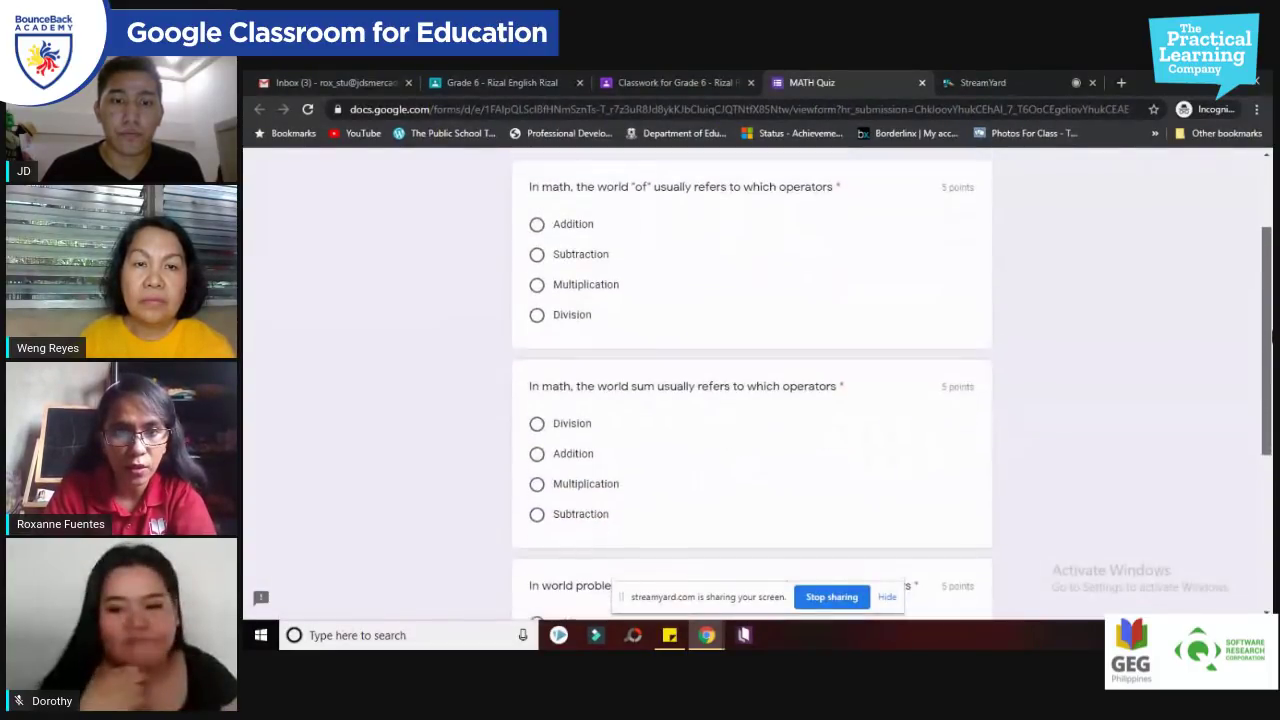
{"action": "scroll", "coordinate": [259, 581], "scroll_direction": "up", "scroll_amount": 1}
{"action": "scroll", "coordinate": [259, 581], "scroll_direction": "down", "scroll_amount": 1}
{"action": "scroll", "coordinate": [576, 515], "scroll_direction": "down", "scroll_amount": 2}
{"action": "scroll", "coordinate": [736, 360], "scroll_direction": "up", "scroll_amount": 3}
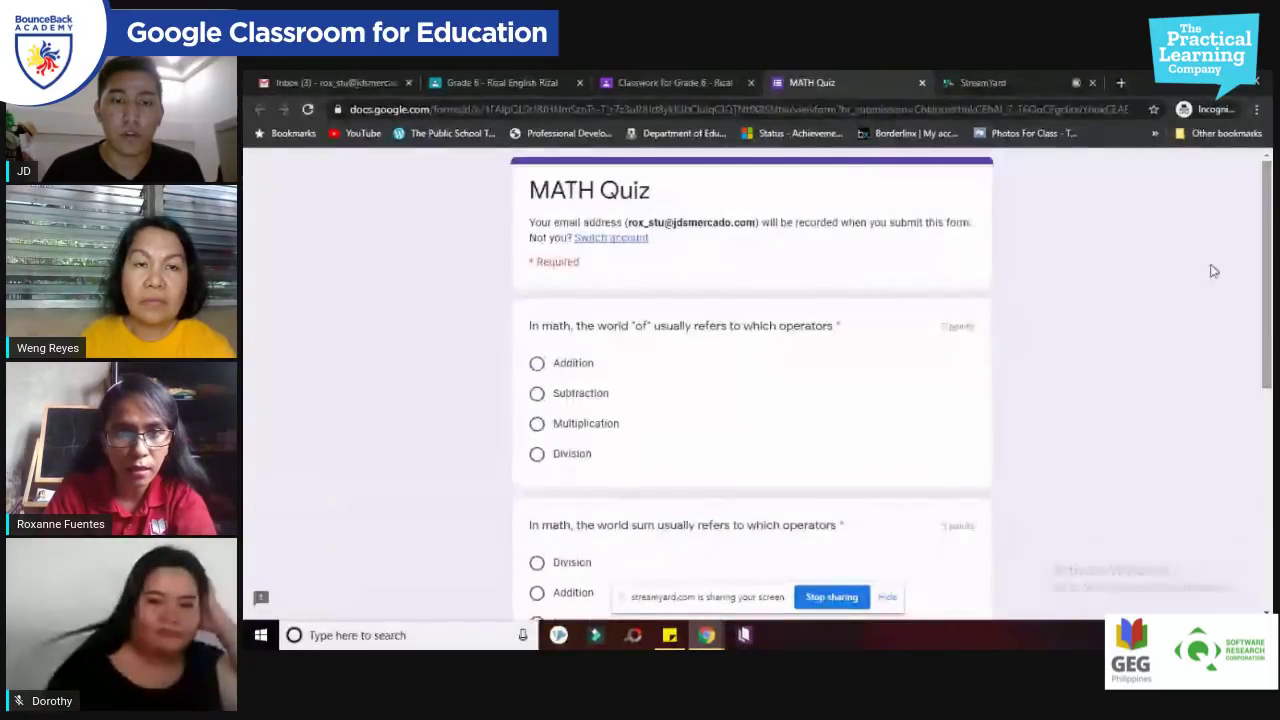
{"action": "scroll", "coordinate": [1266, 320], "scroll_direction": "down", "scroll_amount": 1}
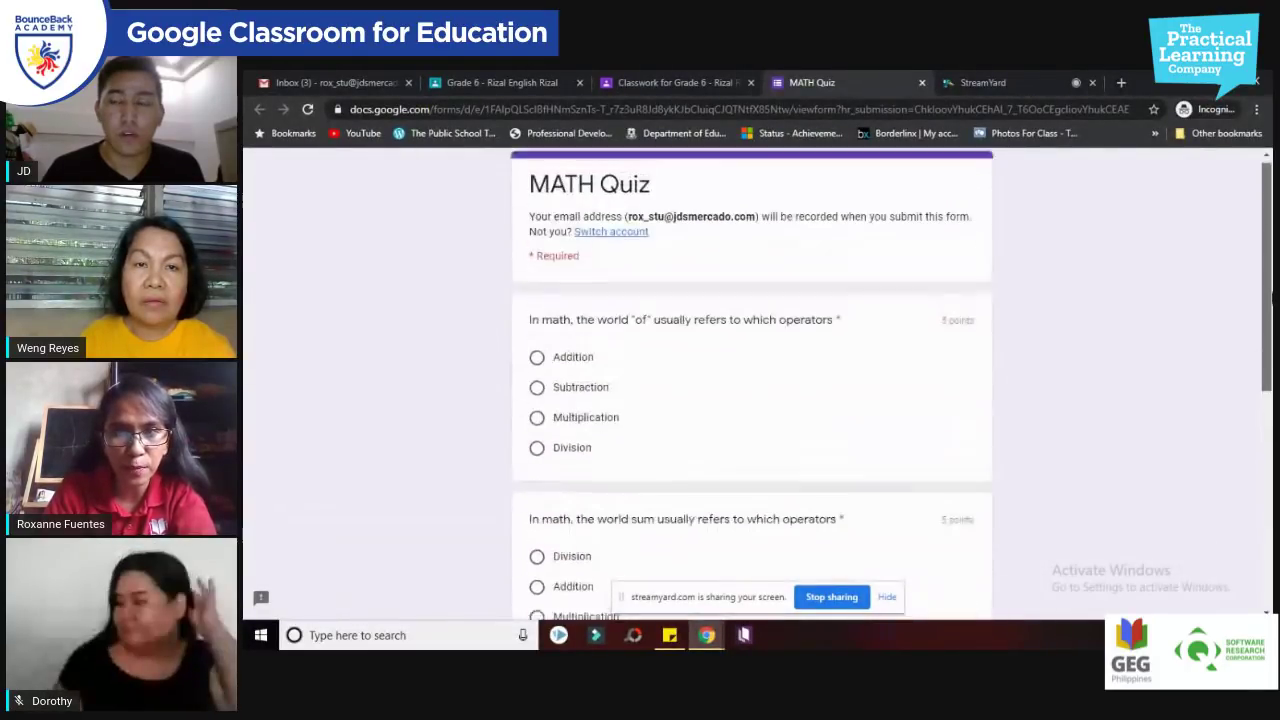
{"action": "scroll", "coordinate": [1270, 300], "scroll_direction": "up", "scroll_amount": 1}
{"action": "scroll", "coordinate": [1272, 292], "scroll_direction": "down", "scroll_amount": 1}
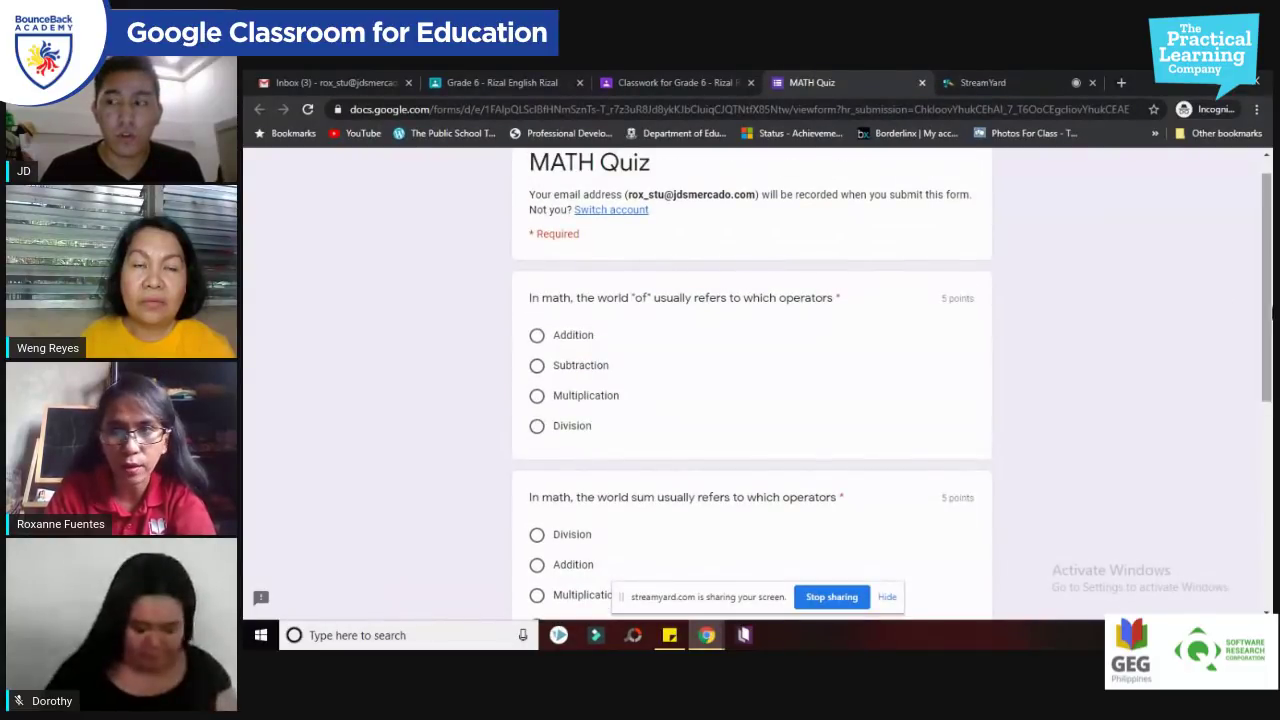
{"action": "scroll", "coordinate": [870, 320], "scroll_direction": "up", "scroll_amount": 1}
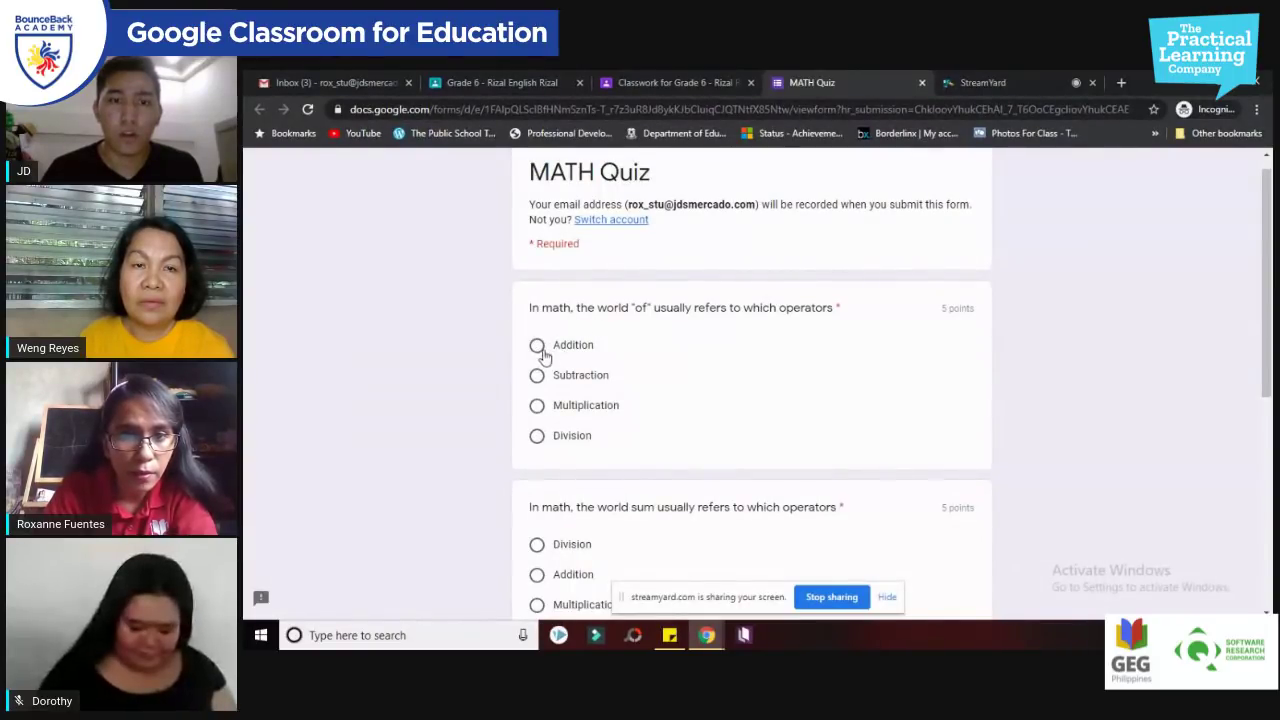
Step: Answer Addition for the sum question and Division for the increase question
{"action": "left_click", "coordinate": [537, 345]}
{"action": "left_click_drag", "start_coordinate": [1268, 335], "coordinate": [1268, 462]}
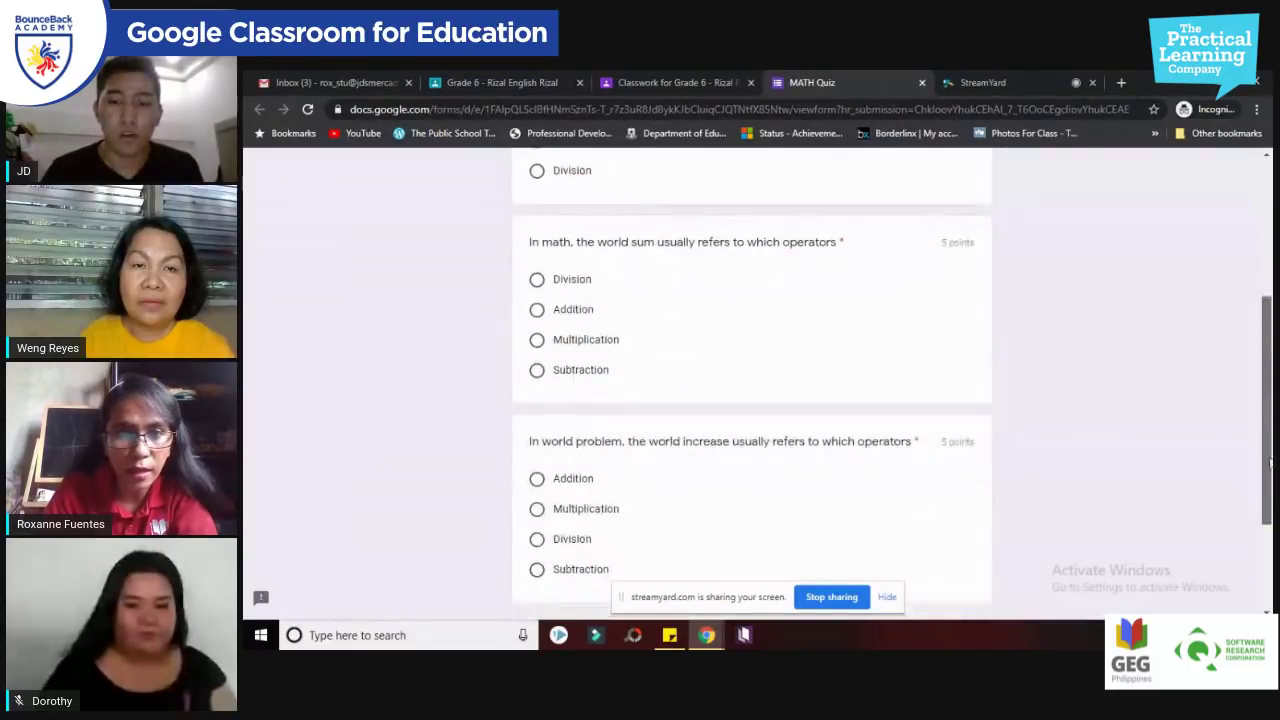
{"action": "left_click", "coordinate": [537, 309]}
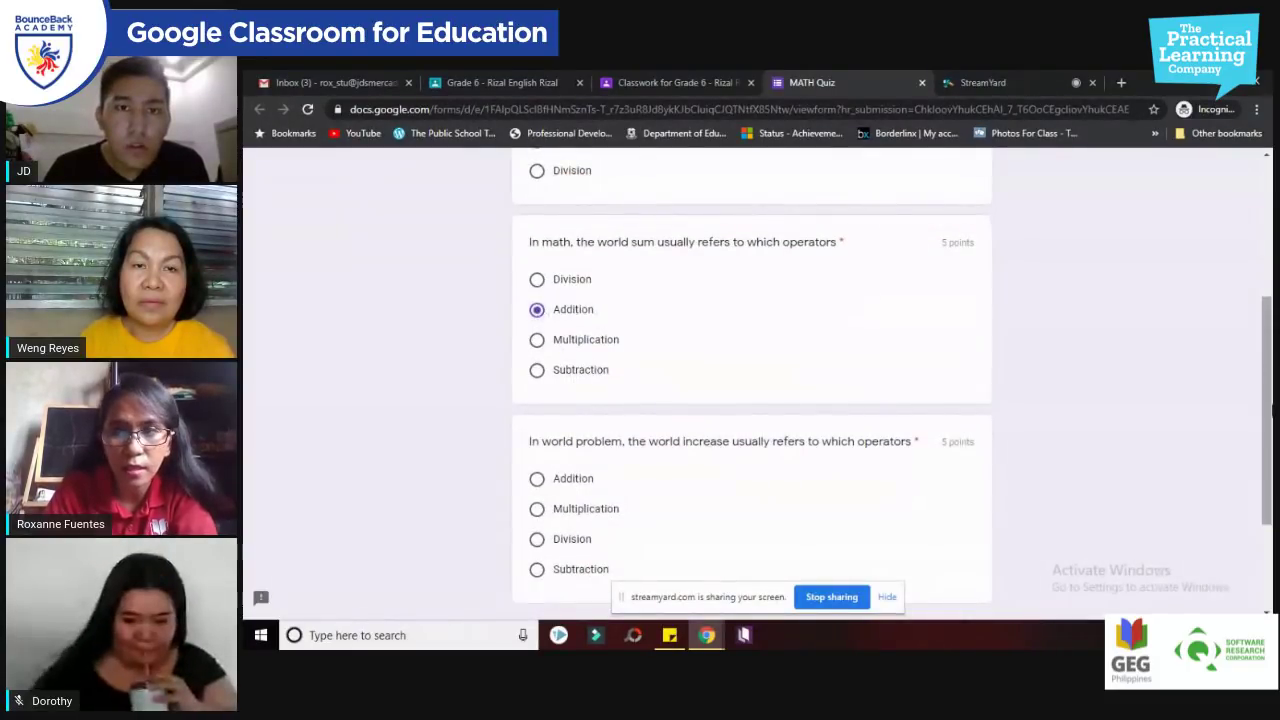
{"action": "scroll", "coordinate": [1272, 430], "scroll_direction": "up", "scroll_amount": 1}
{"action": "scroll", "coordinate": [1272, 430], "scroll_direction": "down", "scroll_amount": 2}
{"action": "scroll", "coordinate": [1272, 430], "scroll_direction": "down", "scroll_amount": 2}
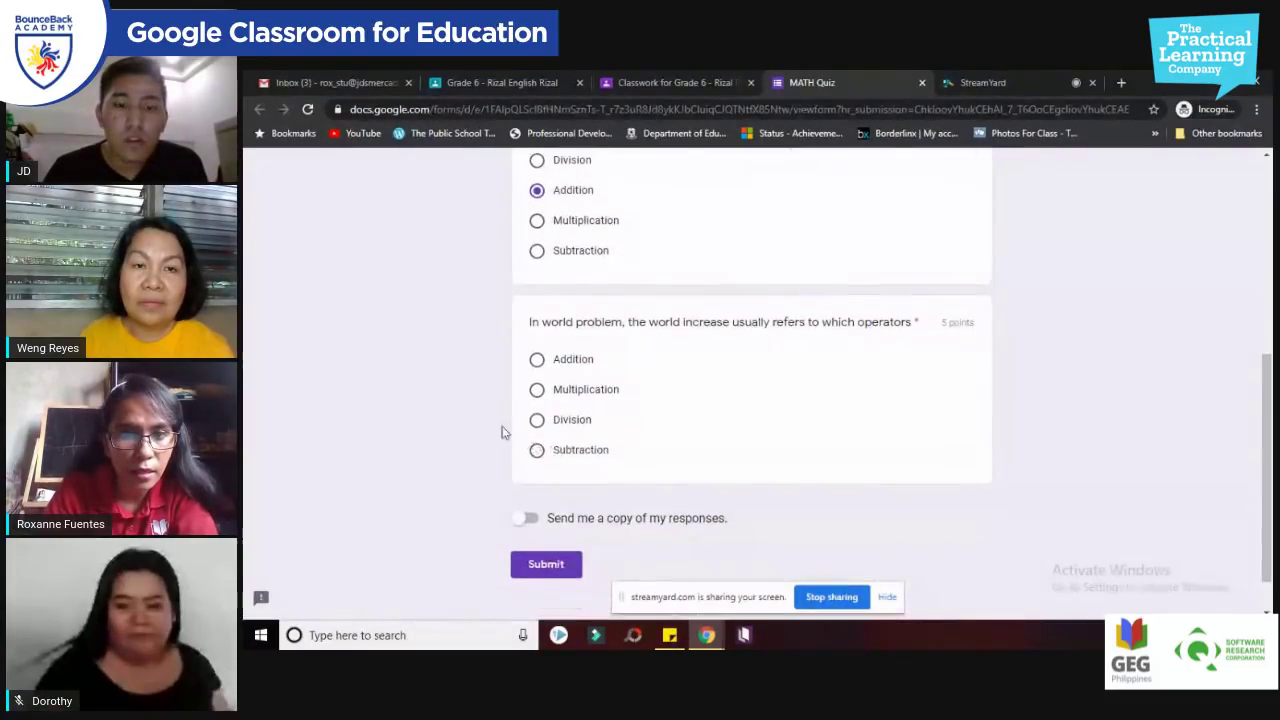
{"action": "left_click", "coordinate": [537, 420]}
{"action": "scroll", "coordinate": [700, 480], "scroll_direction": "down", "scroll_amount": 1}
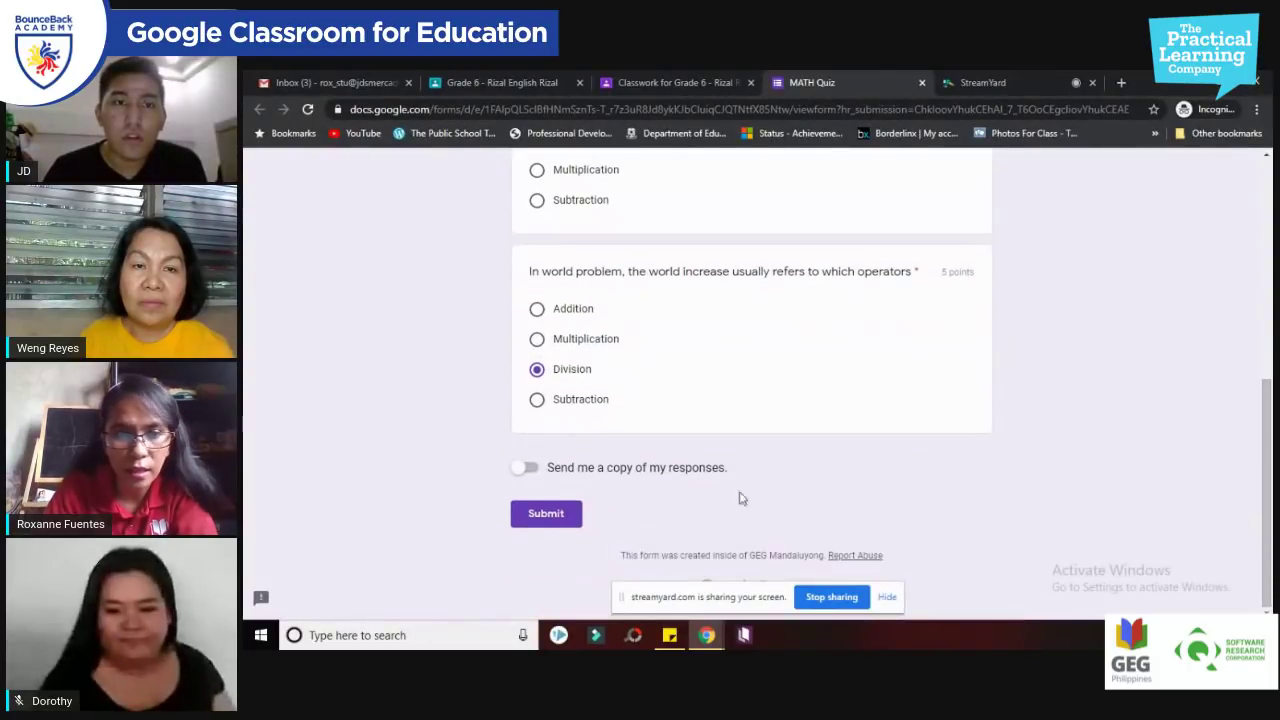